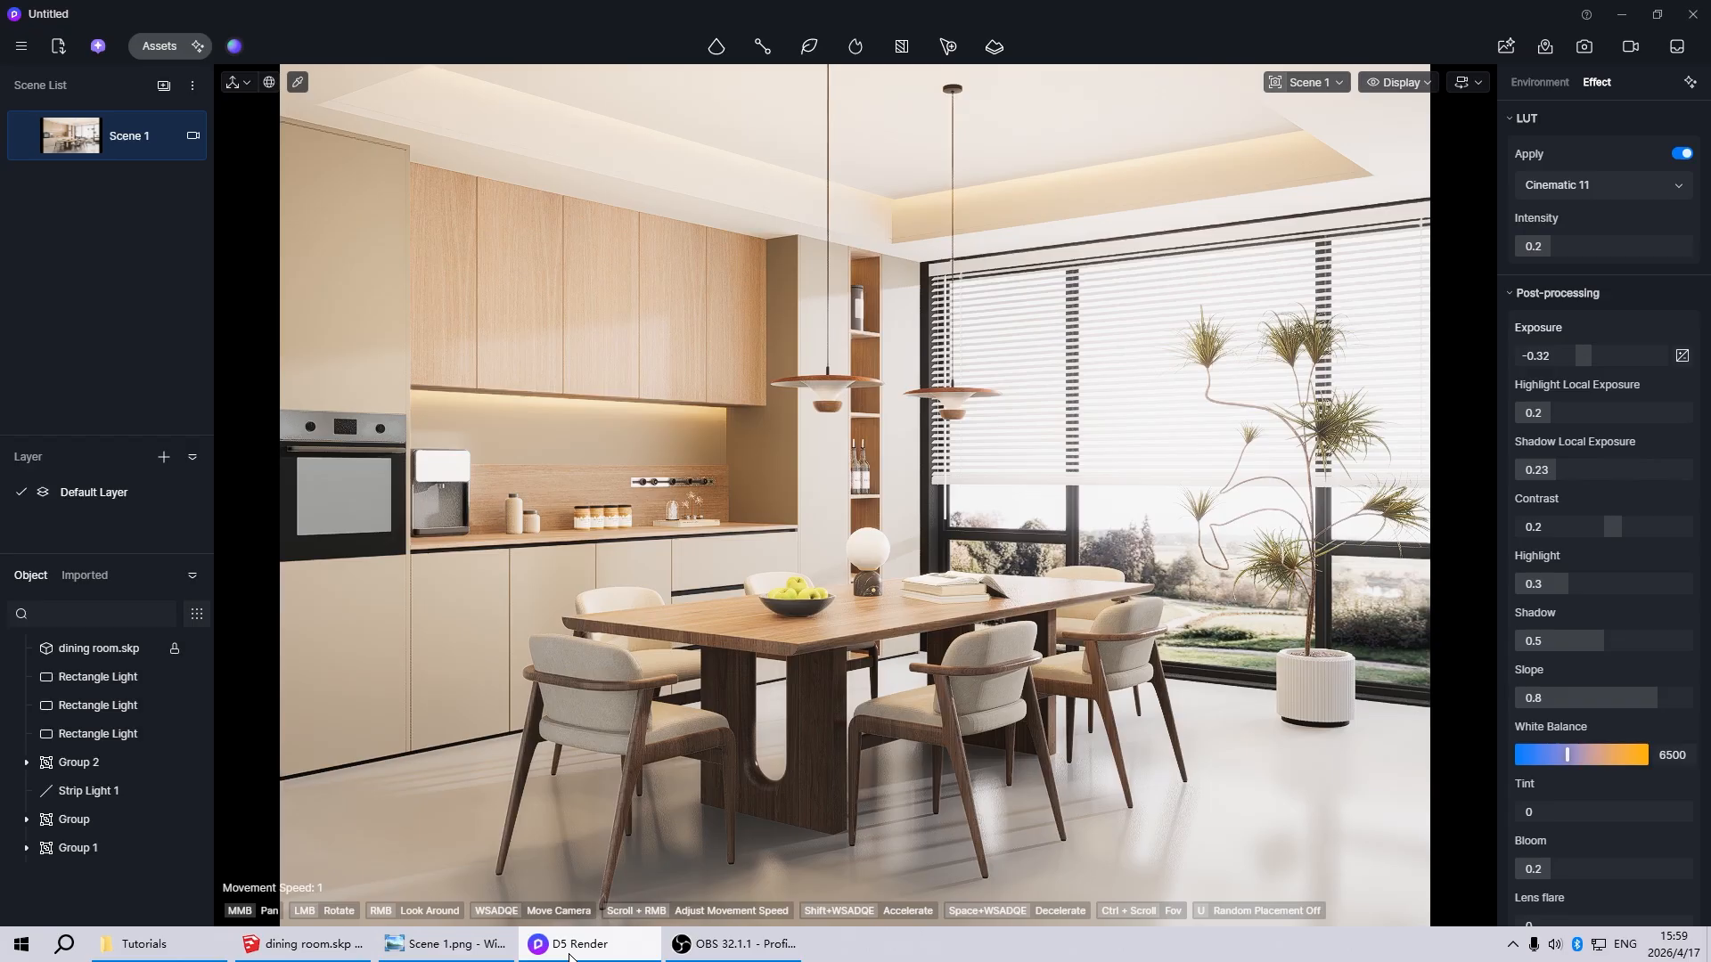
Examine the finished dining room scene from close up and from outside the building
scroll(856, 552, down, 2)
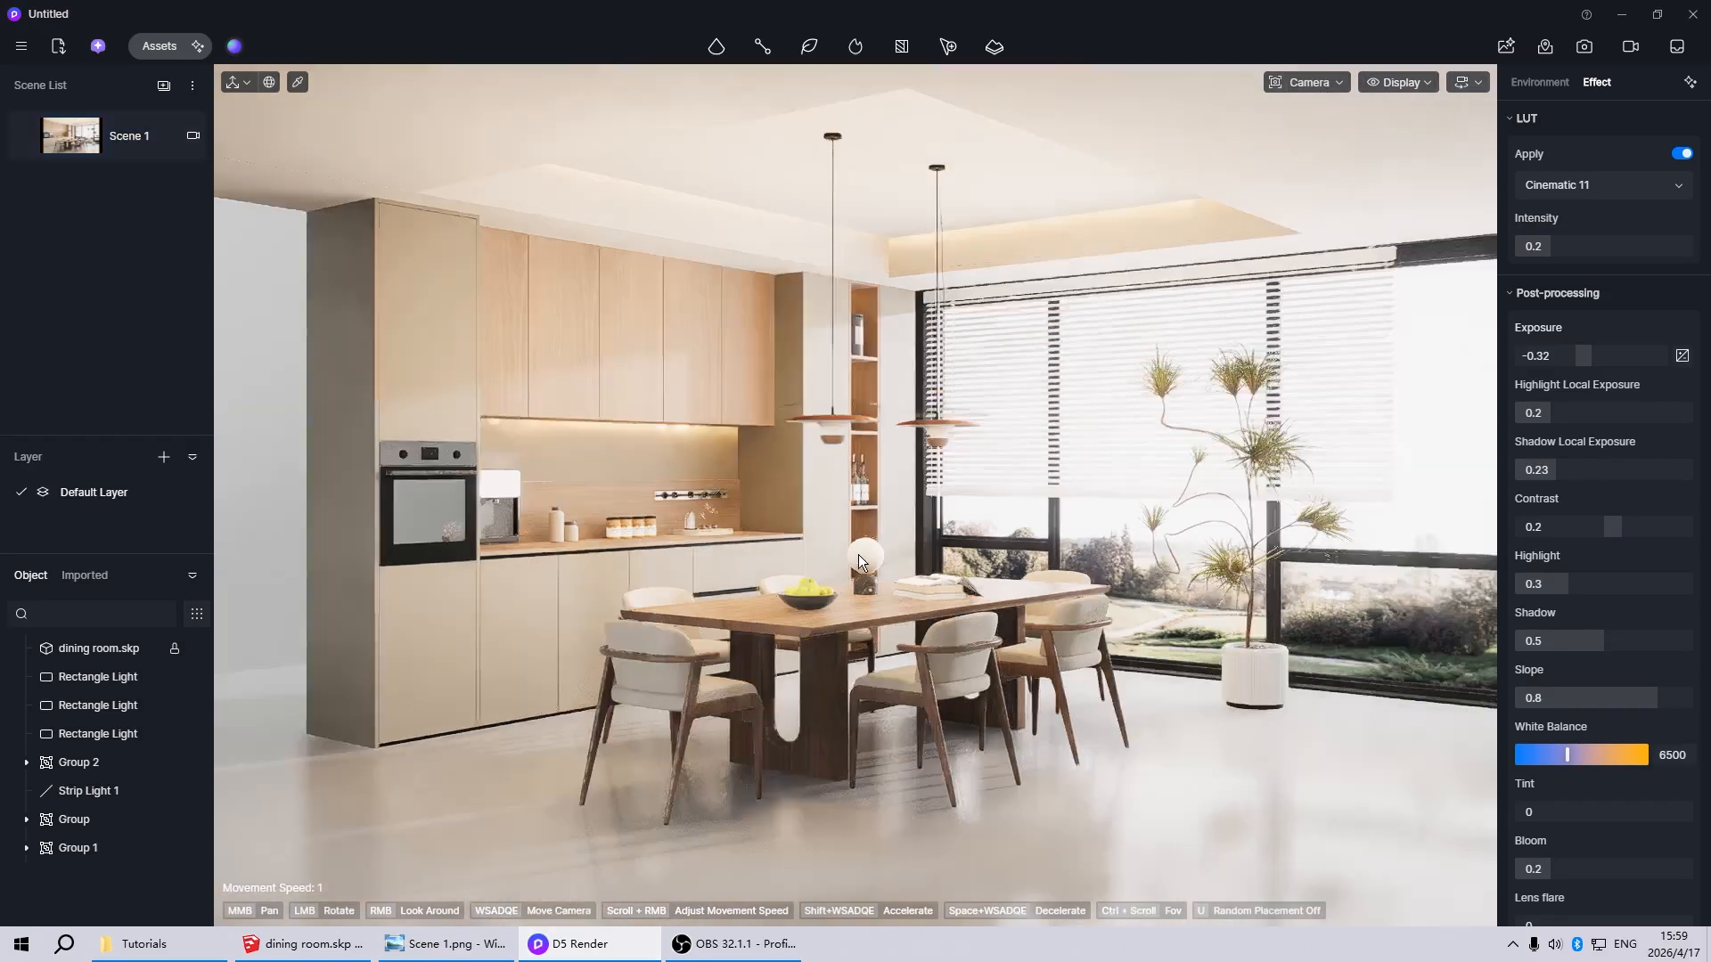
scroll(858, 554, down, 1)
scroll(858, 555, down, 2)
scroll(1114, 687, up, 4)
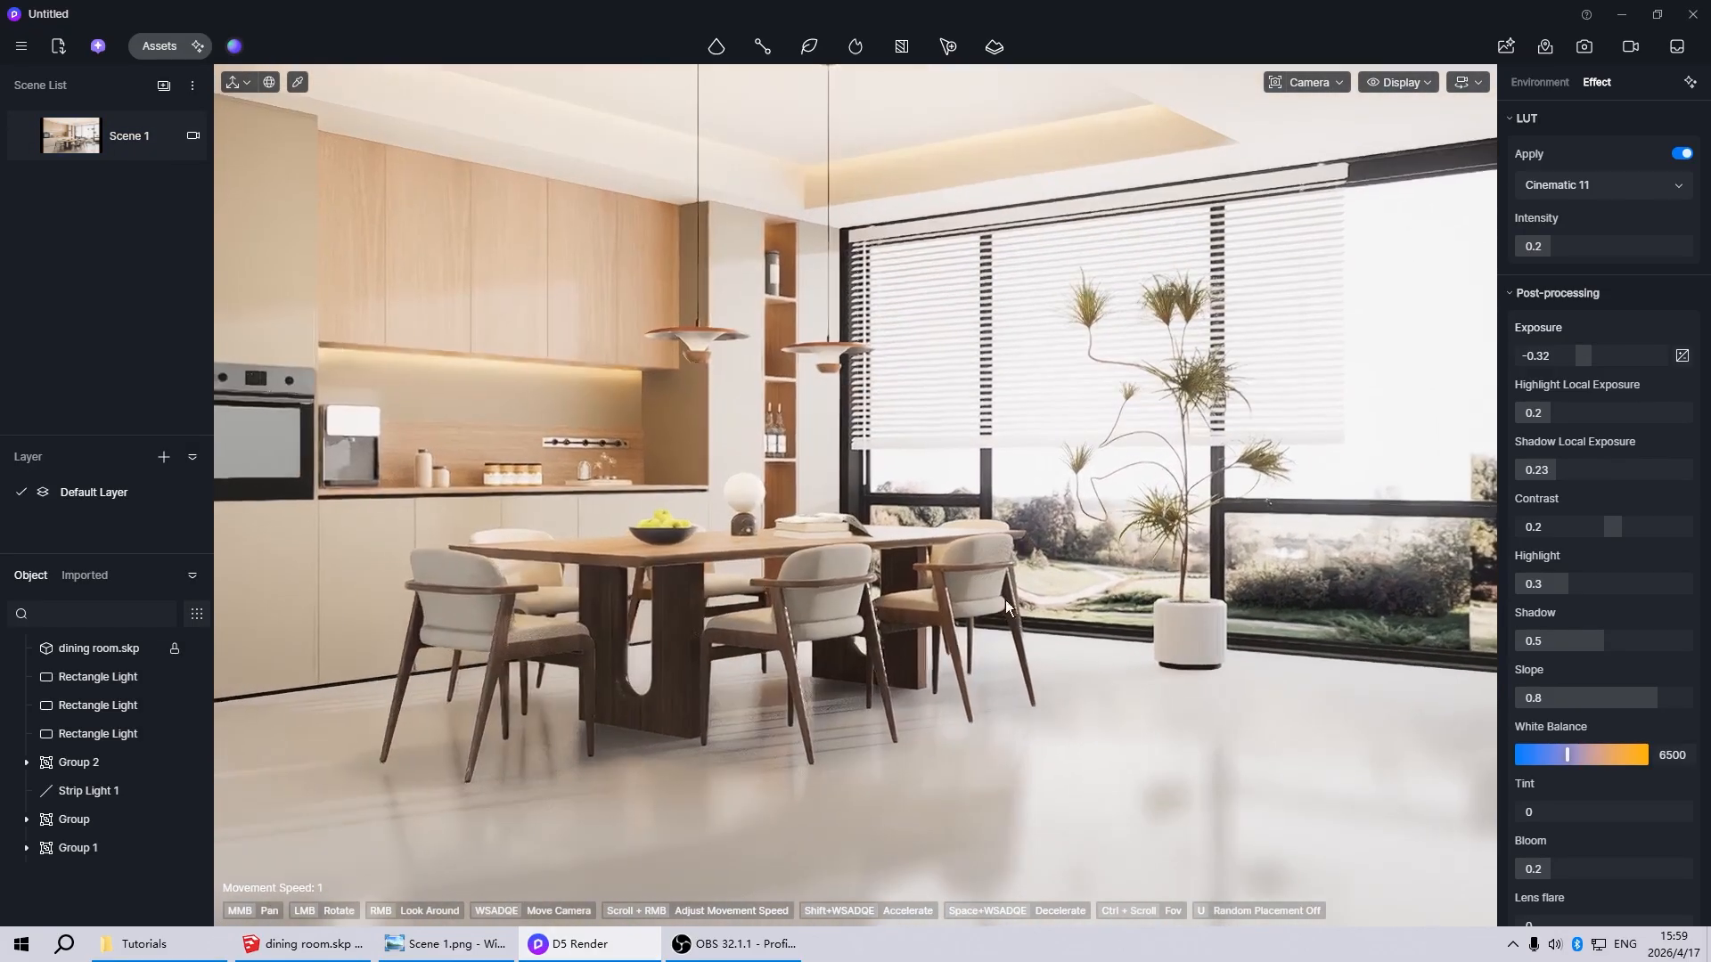
scroll(980, 635, down, 3)
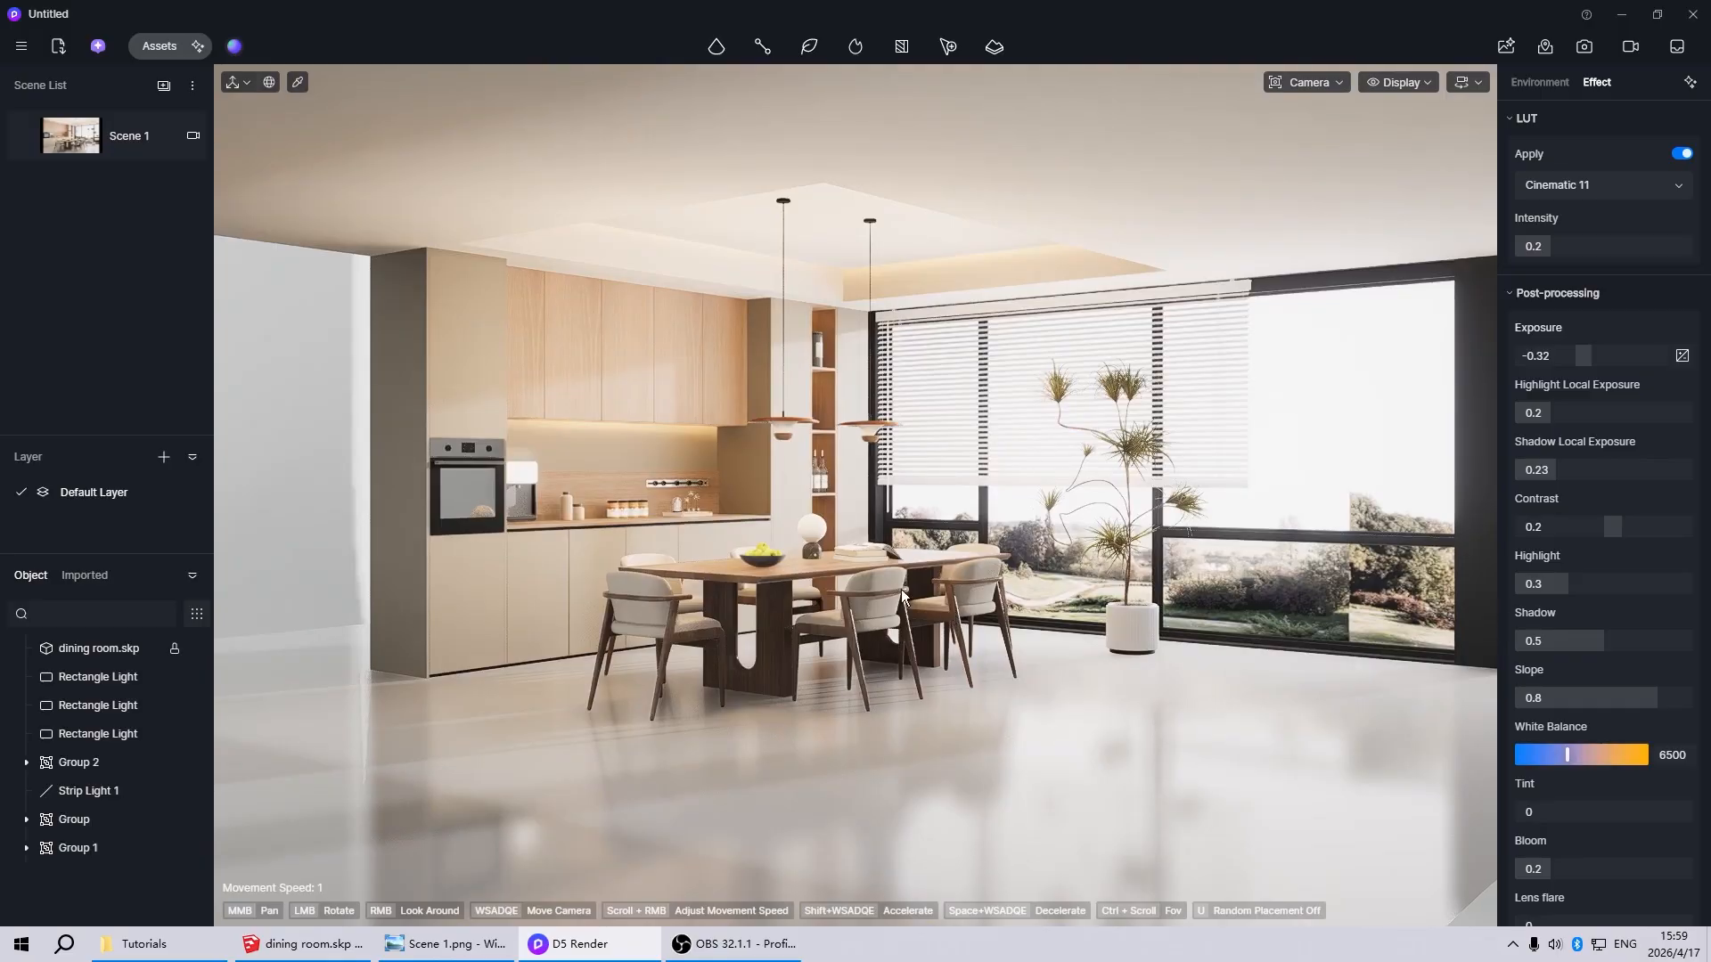
scroll(889, 575, up, 2)
scroll(851, 628, down, 2)
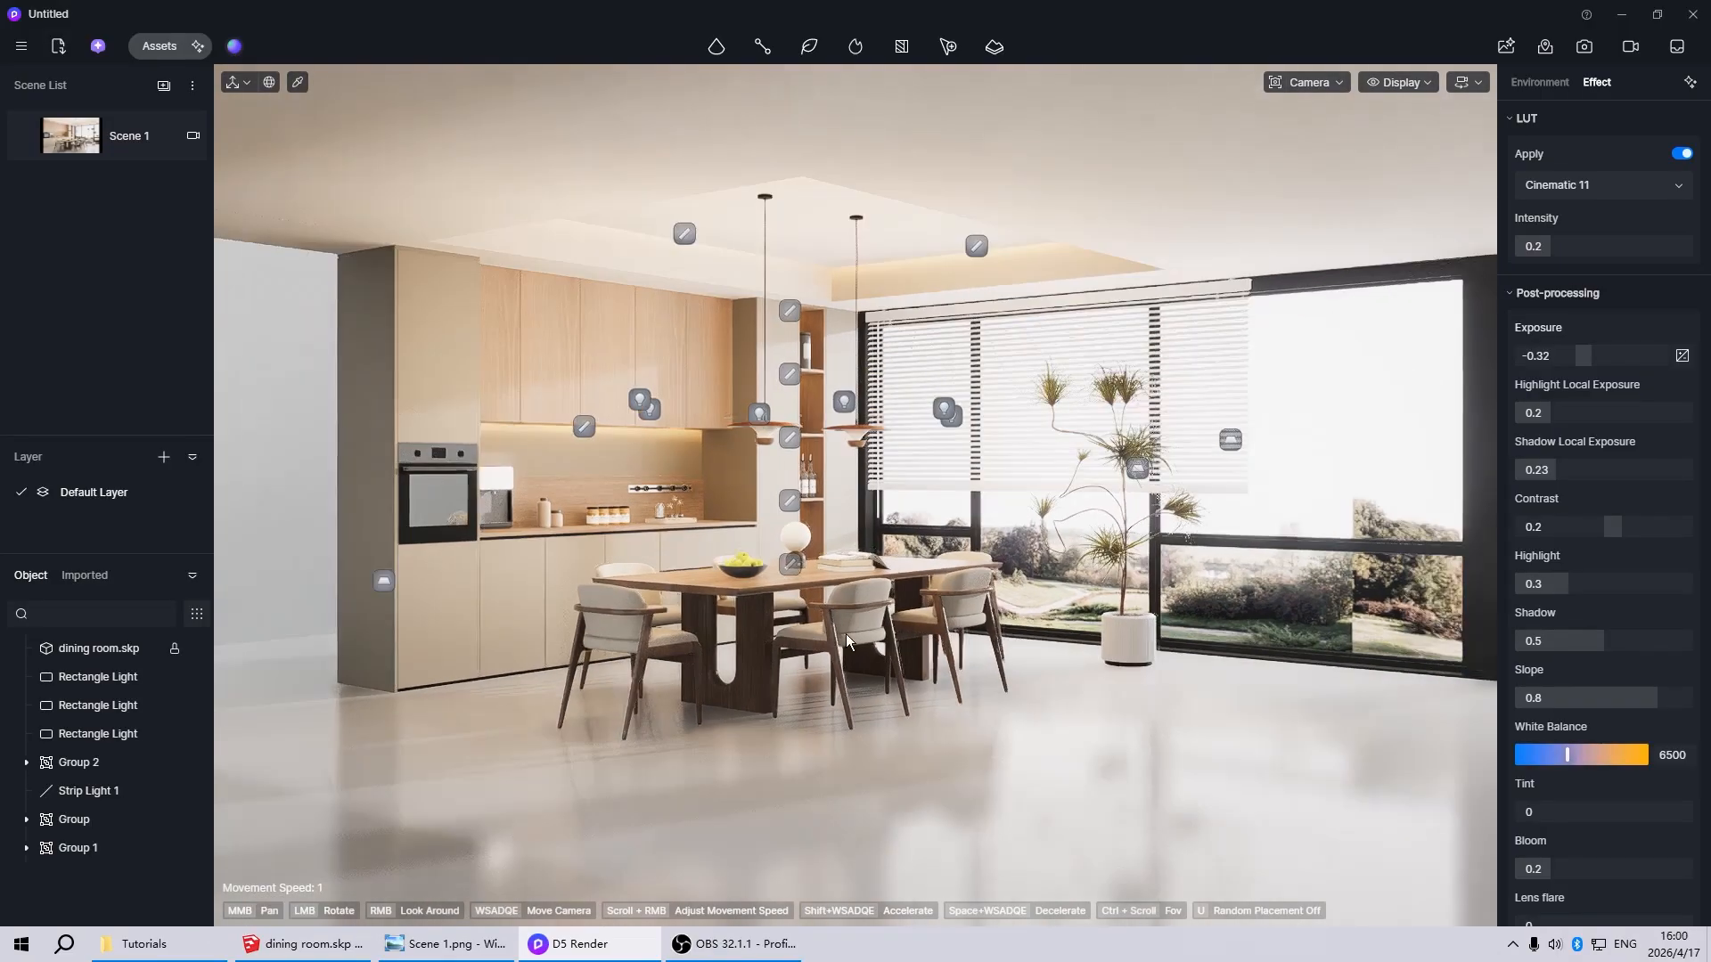
scroll(817, 622, up, 2)
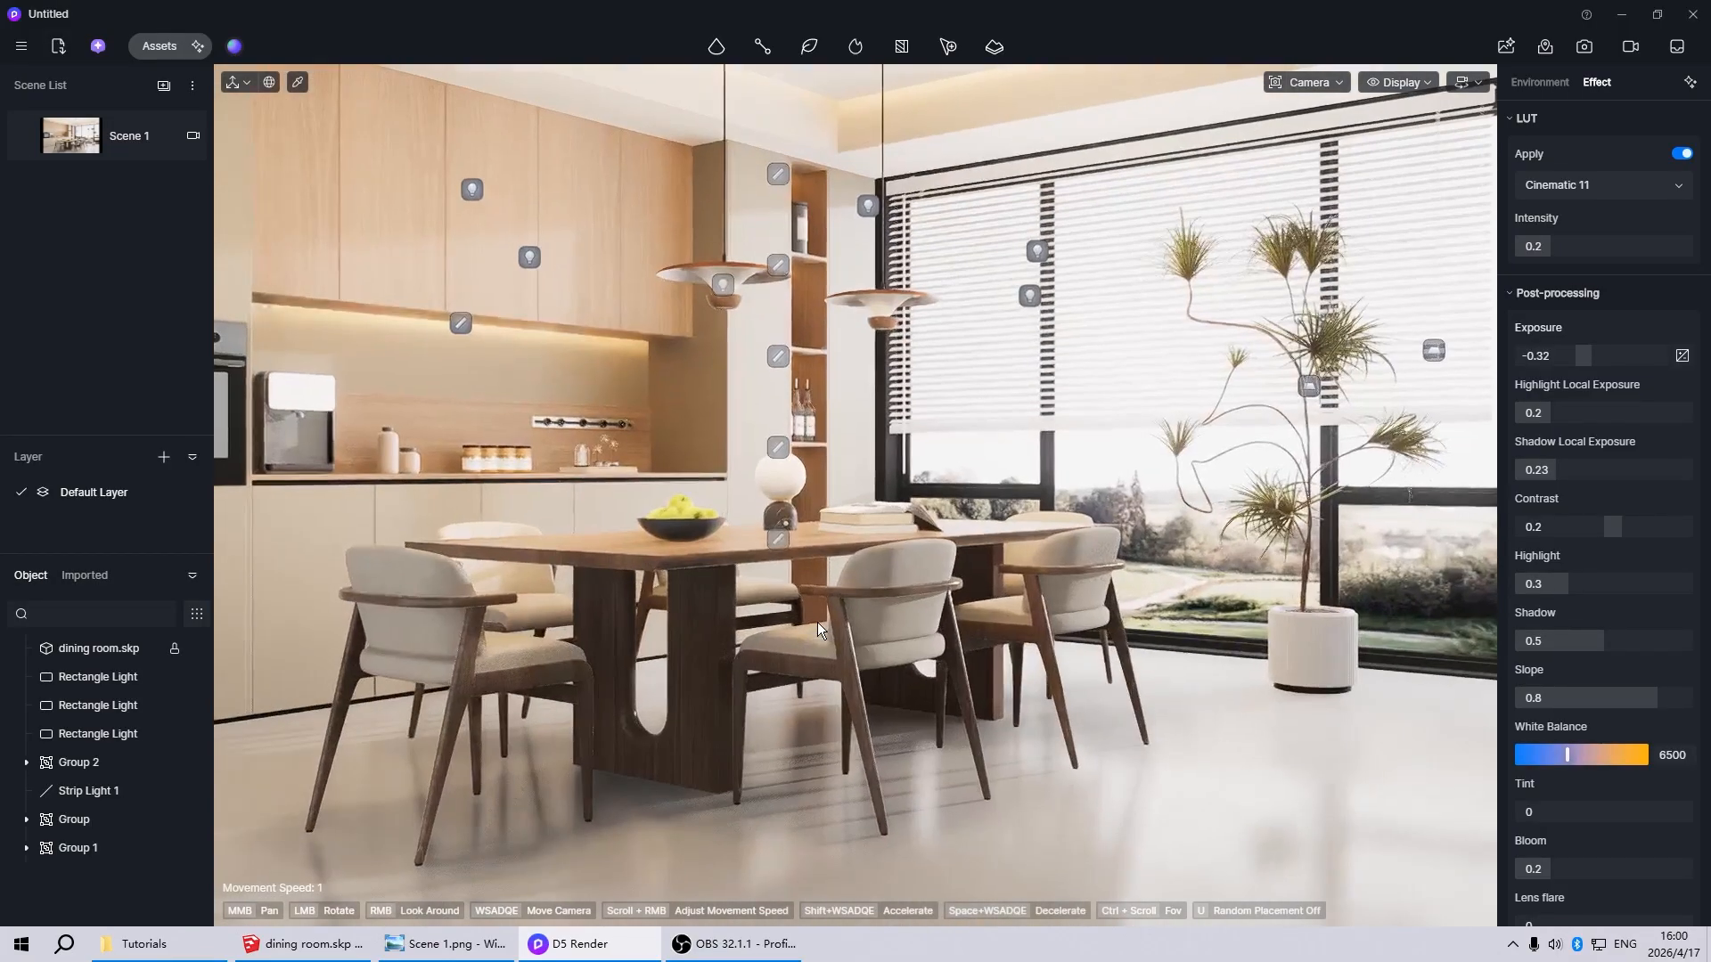
scroll(817, 622, down, 3)
scroll(871, 606, down, 5)
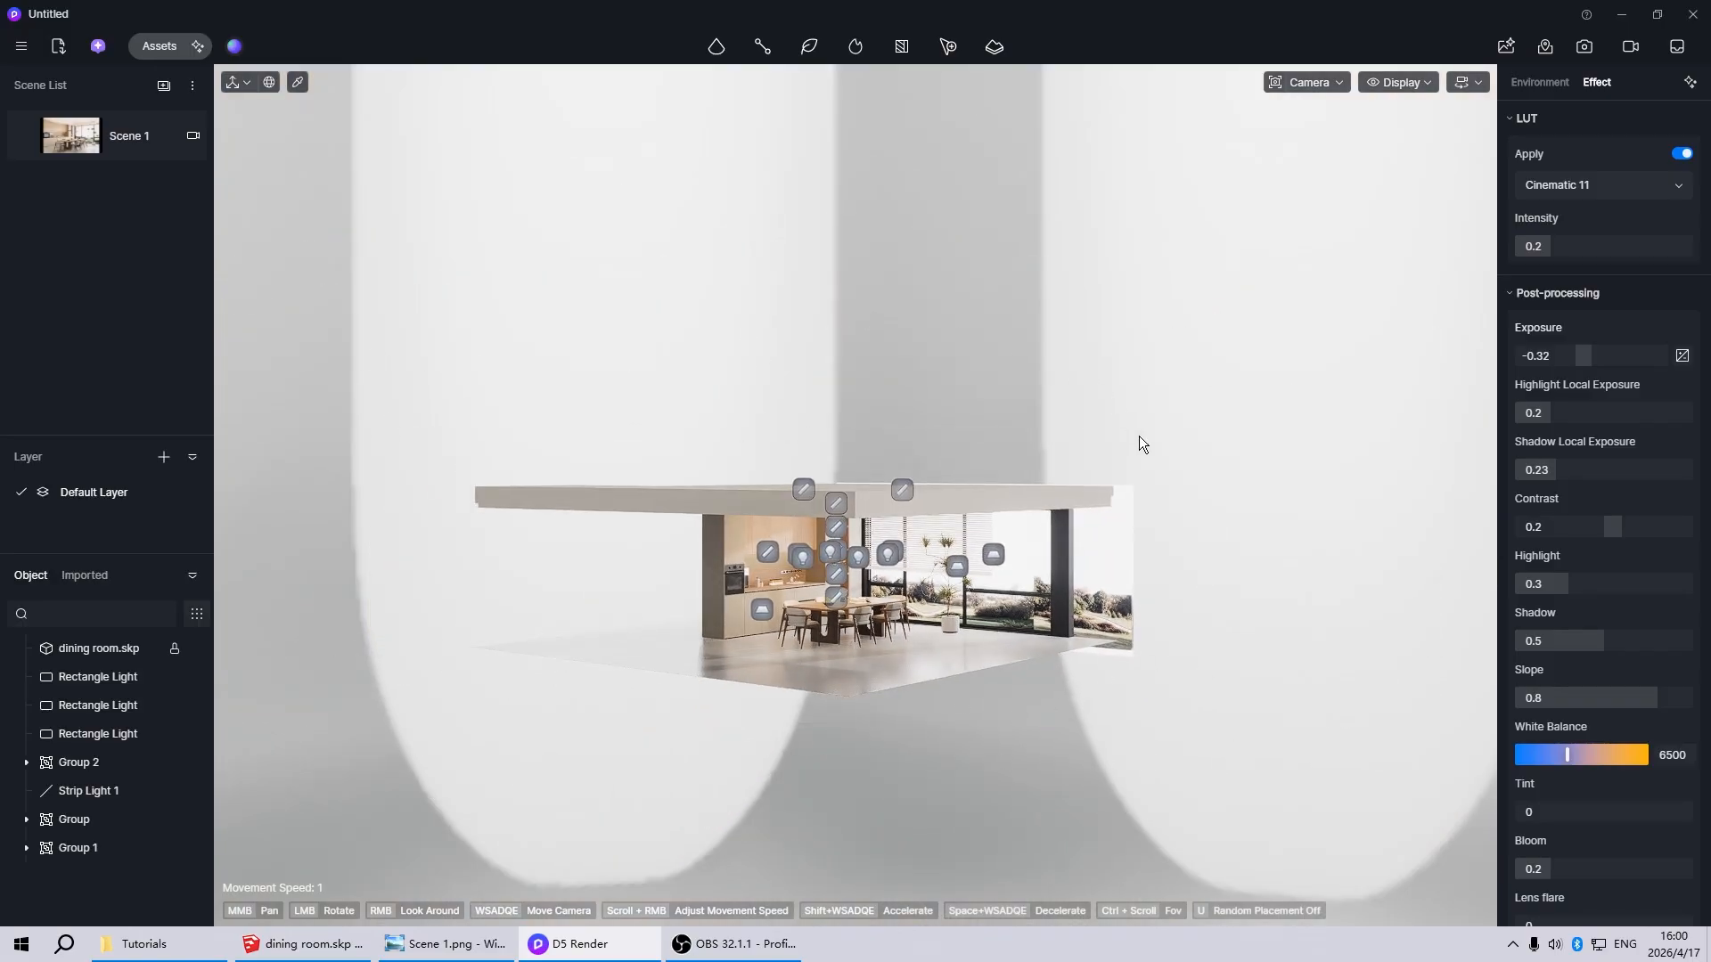
scroll(993, 643, up, 5)
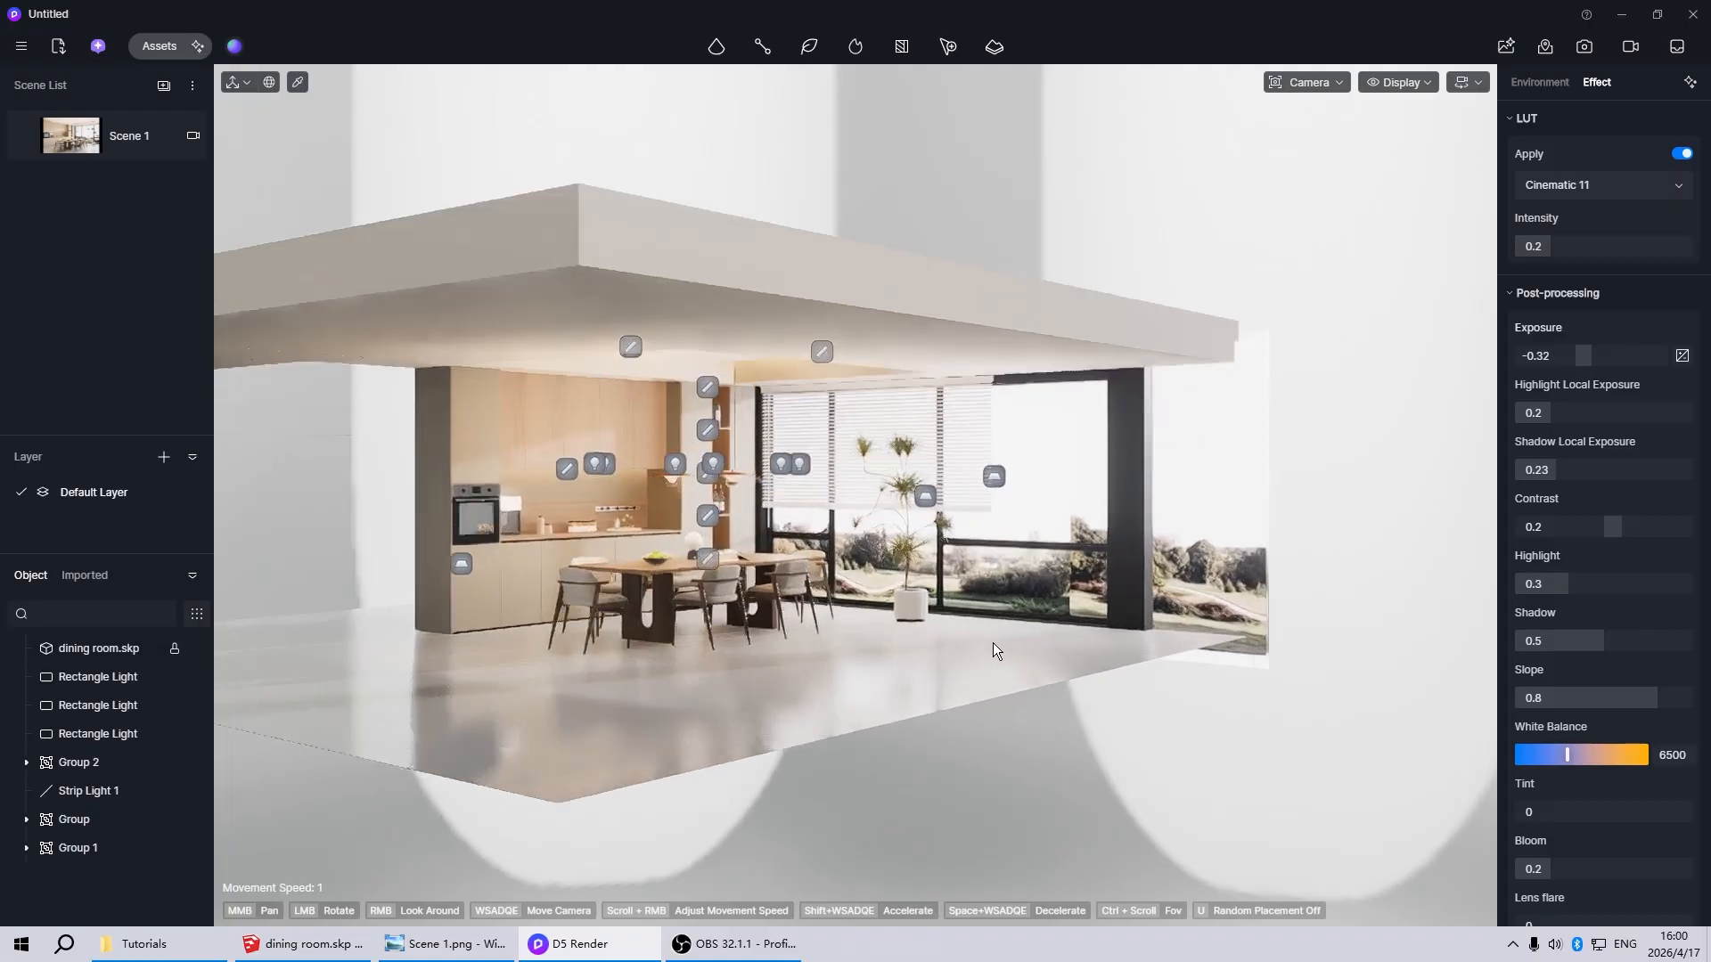
scroll(1011, 568, up, 3)
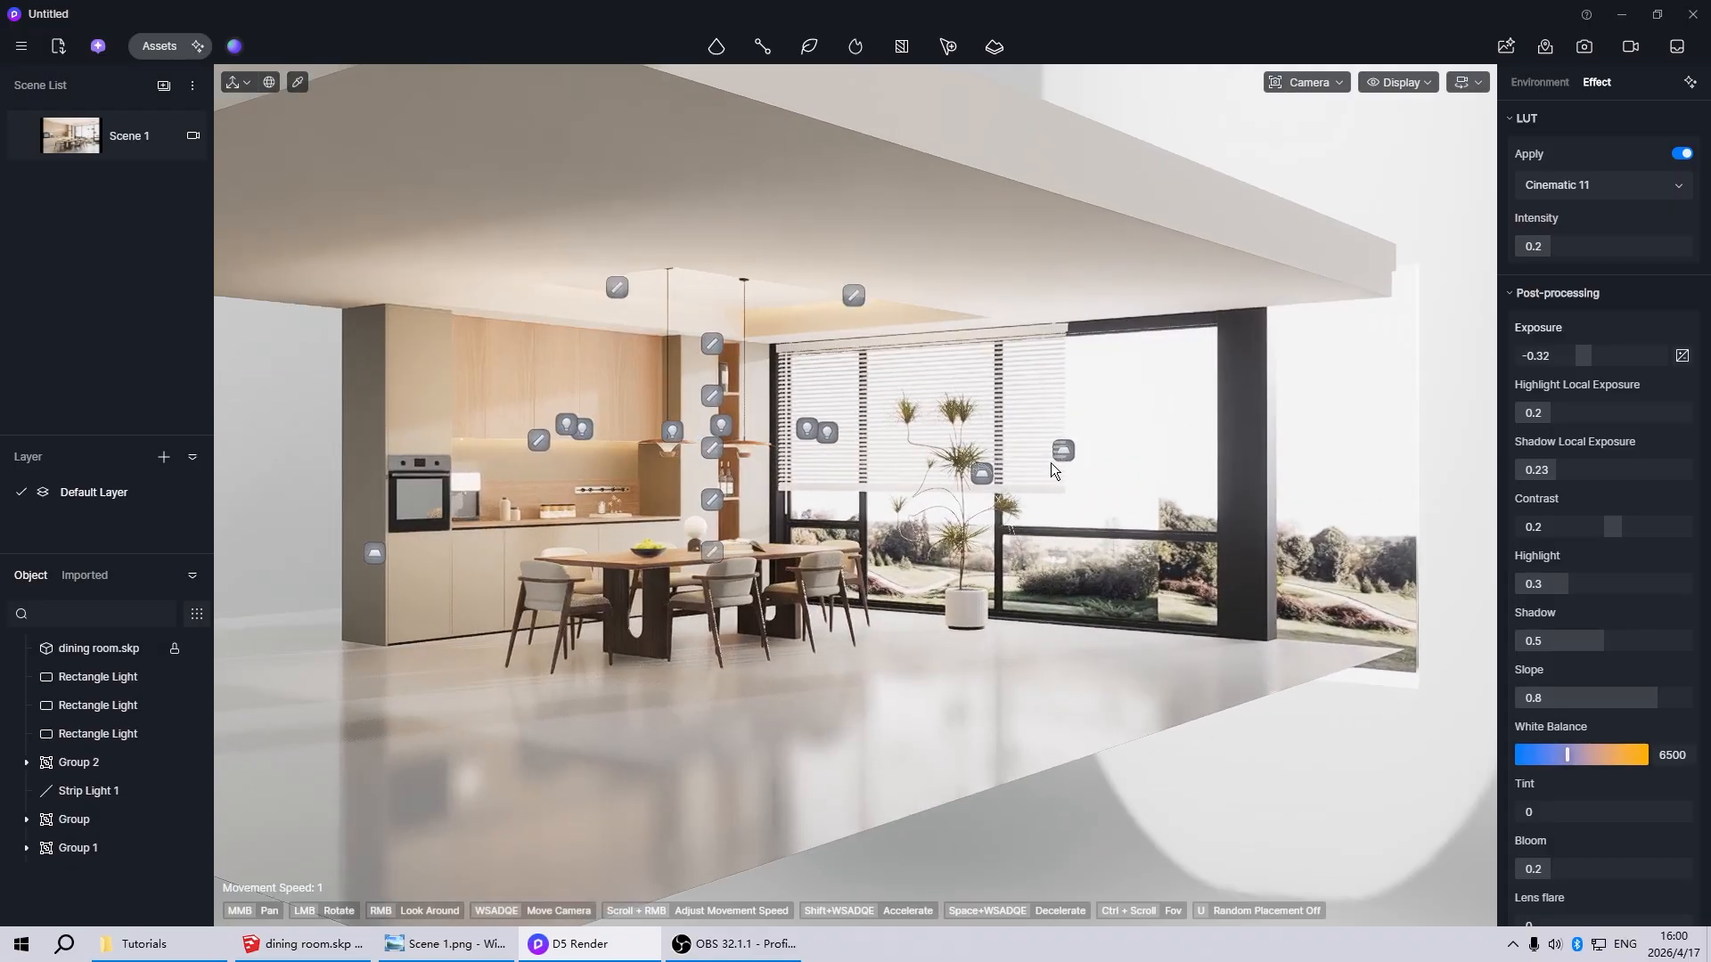
Inspect the two rectangle lights at the window and the strip light under the wall cabinets
click(1067, 451)
ctrl+click(982, 474)
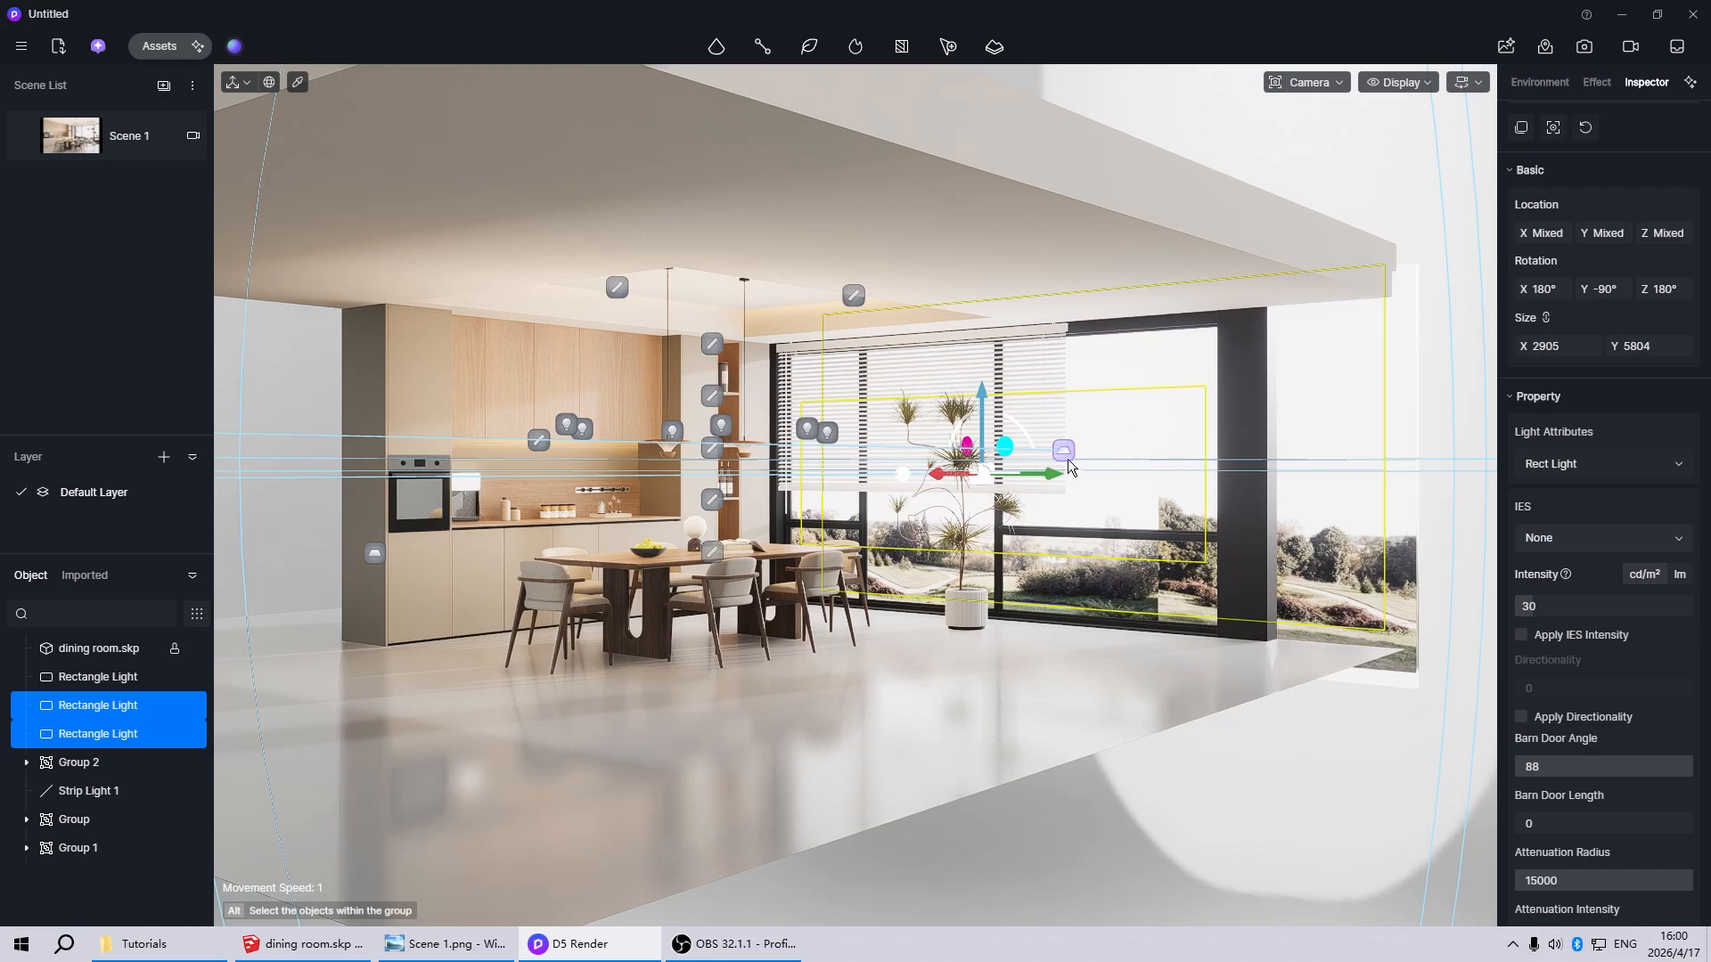
scroll(681, 652, up, 5)
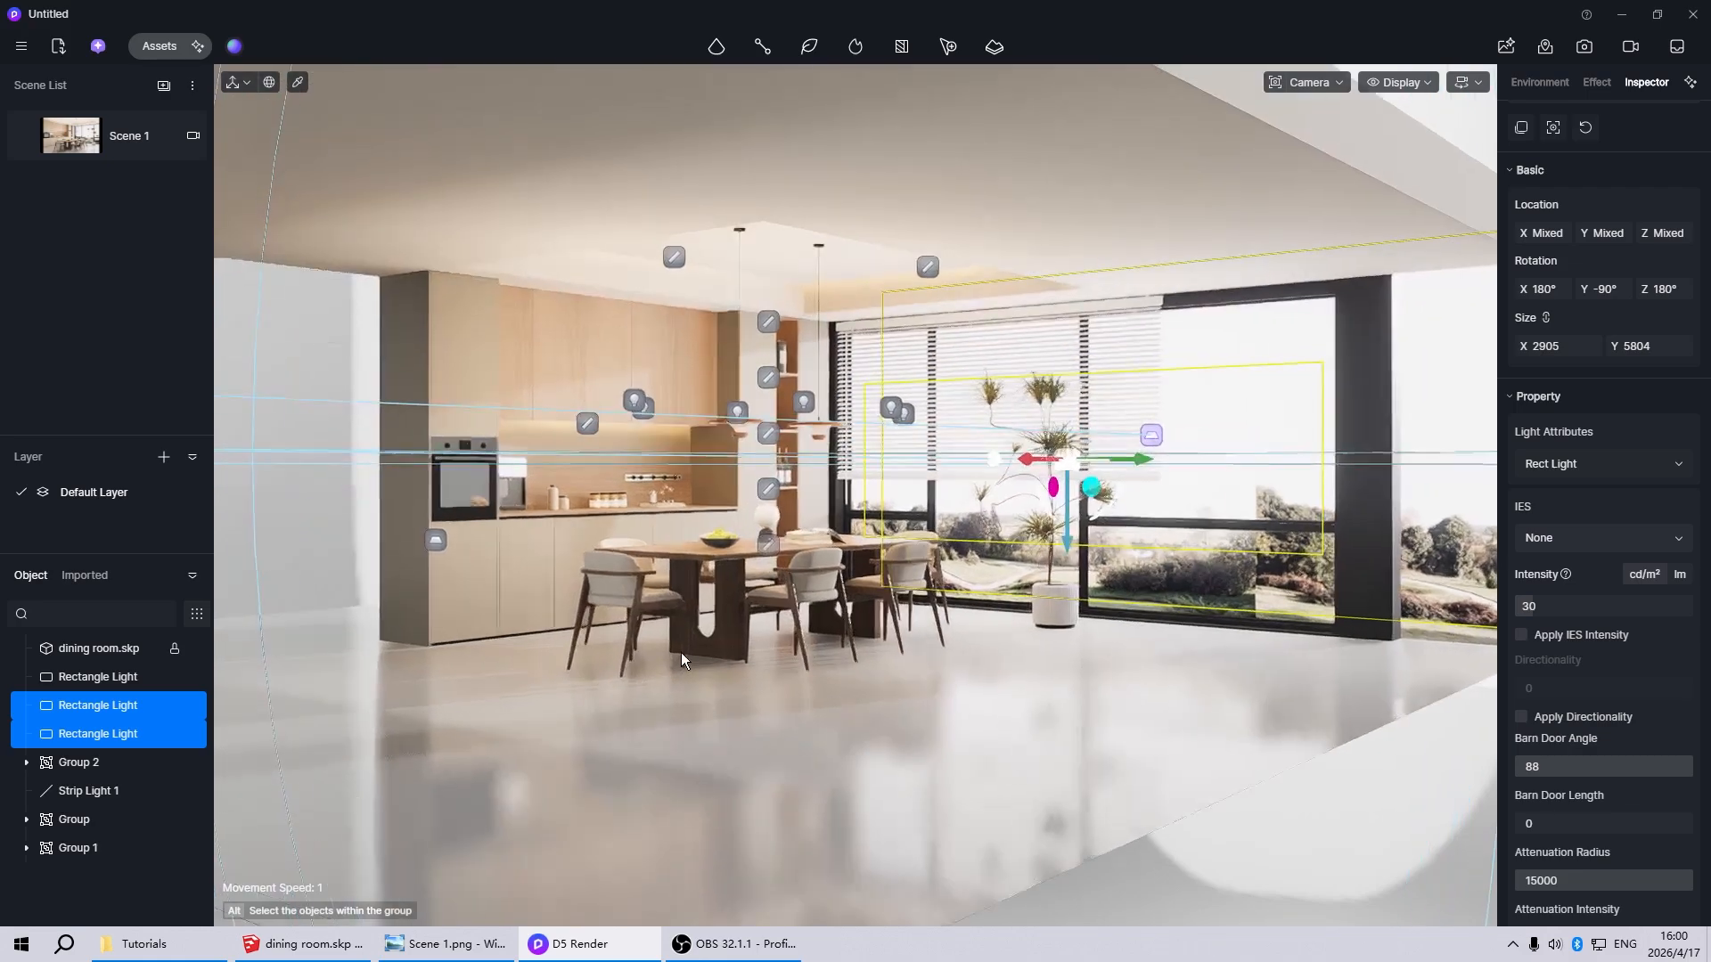
click(561, 379)
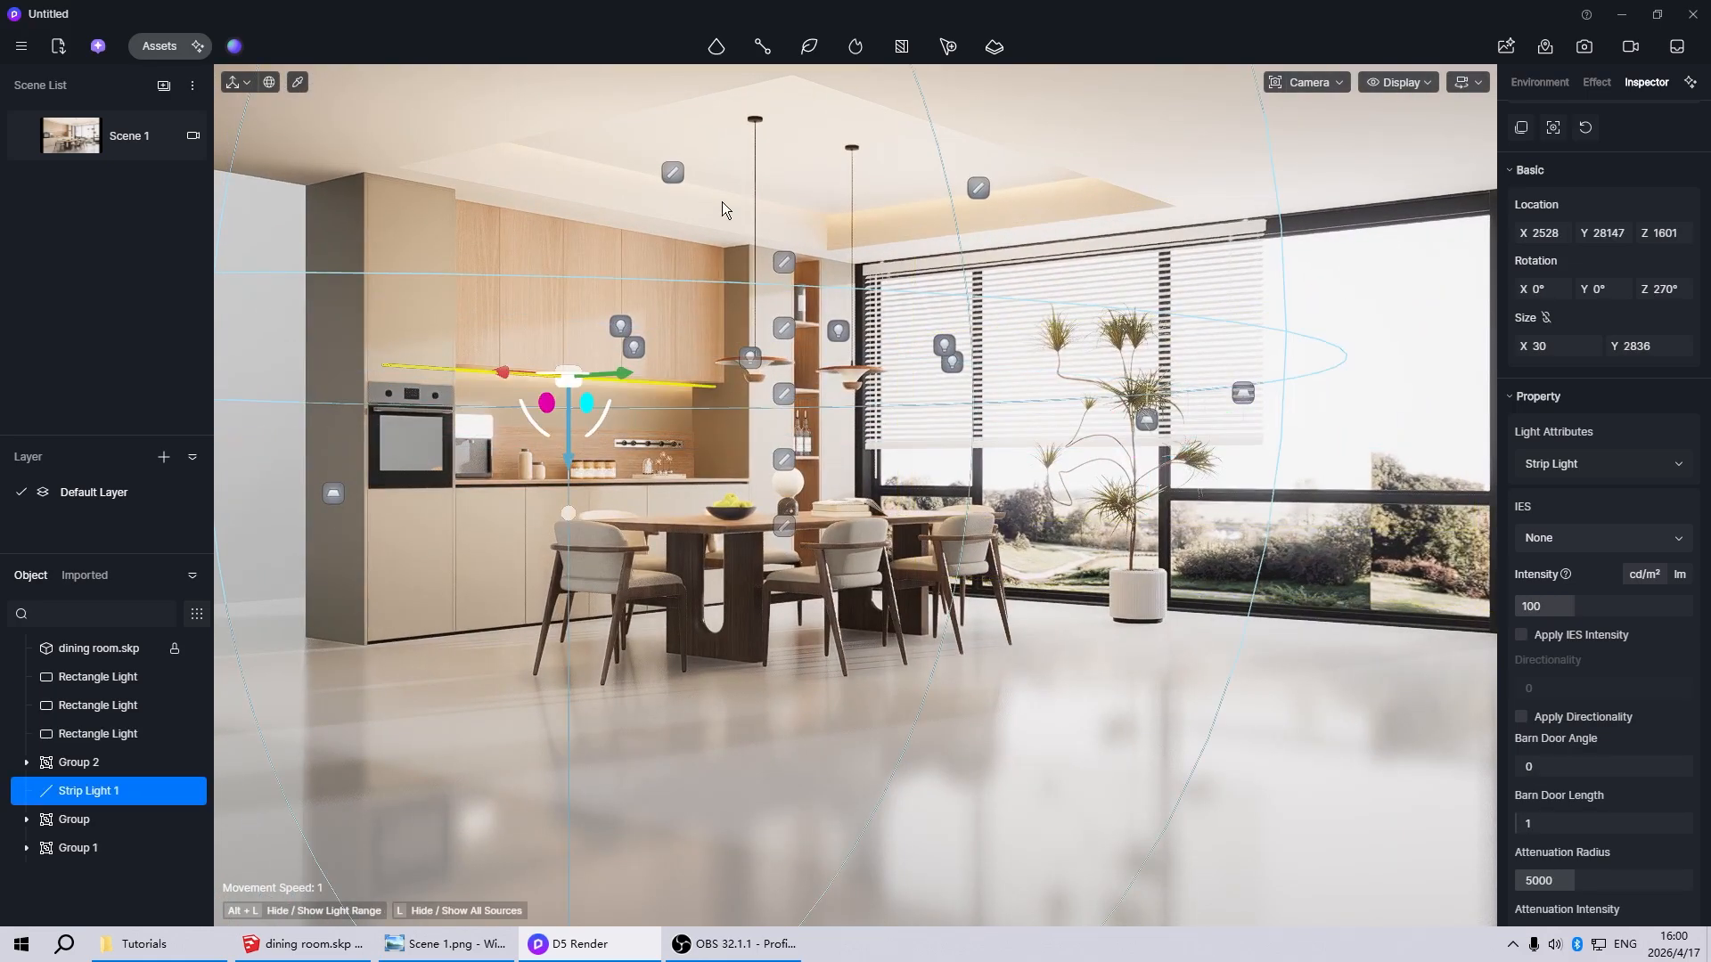
click(686, 174)
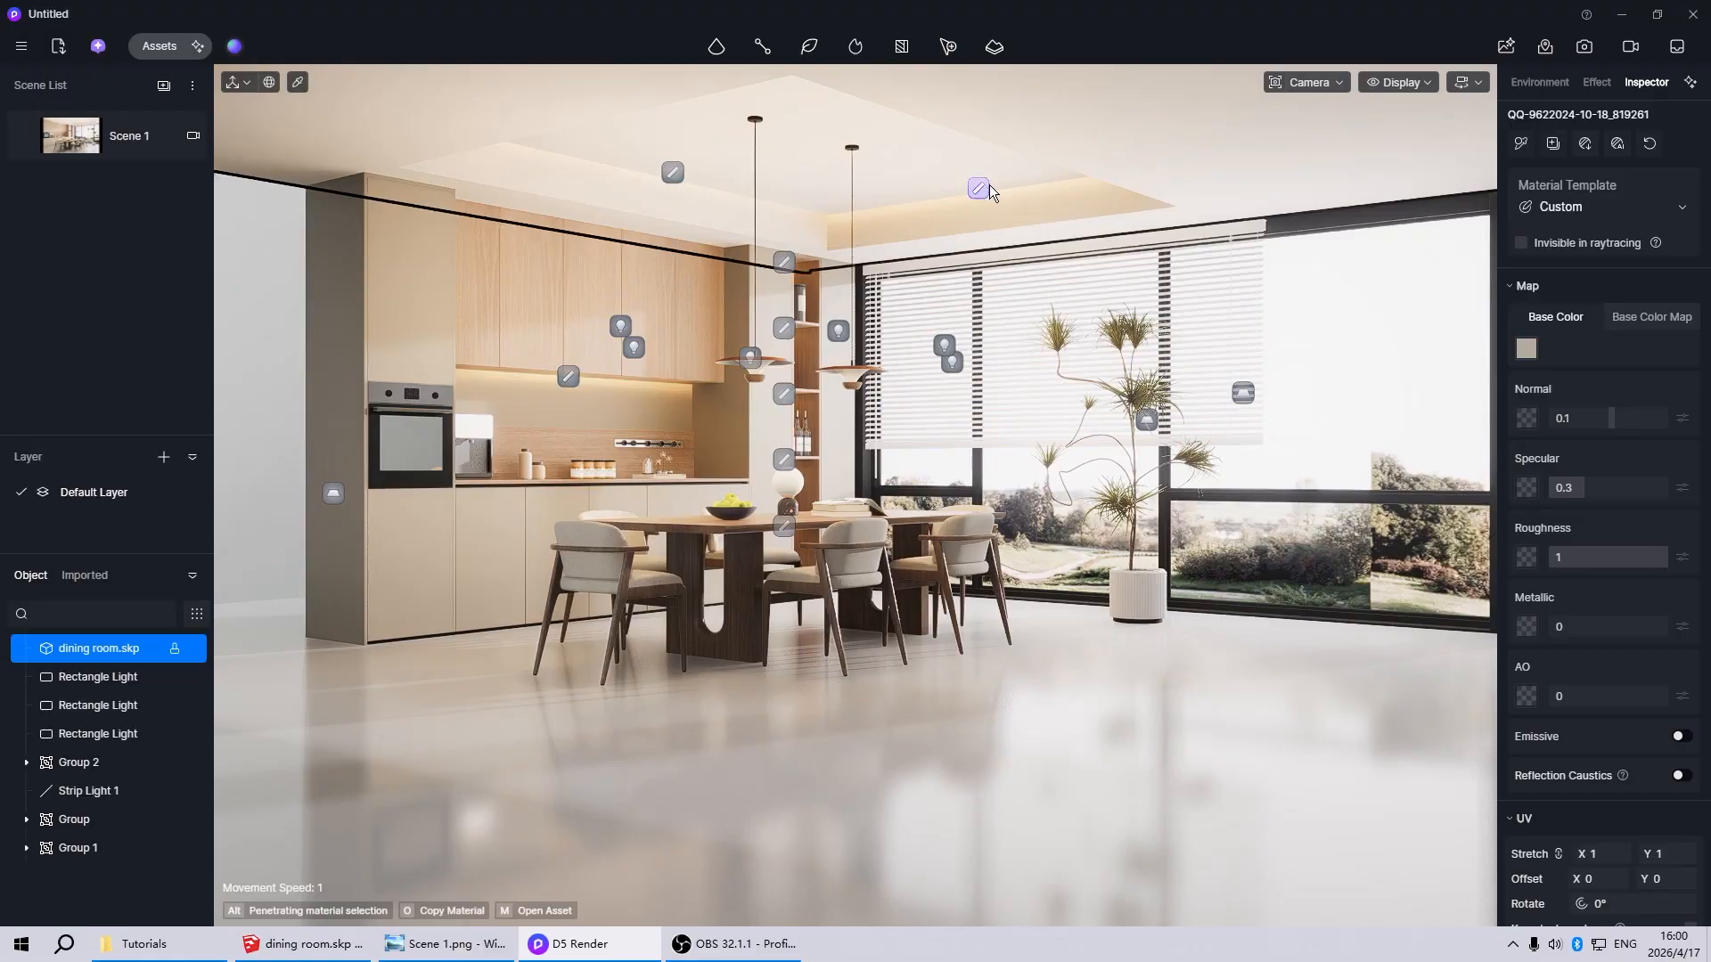
click(568, 378)
scroll(793, 386, up, 5)
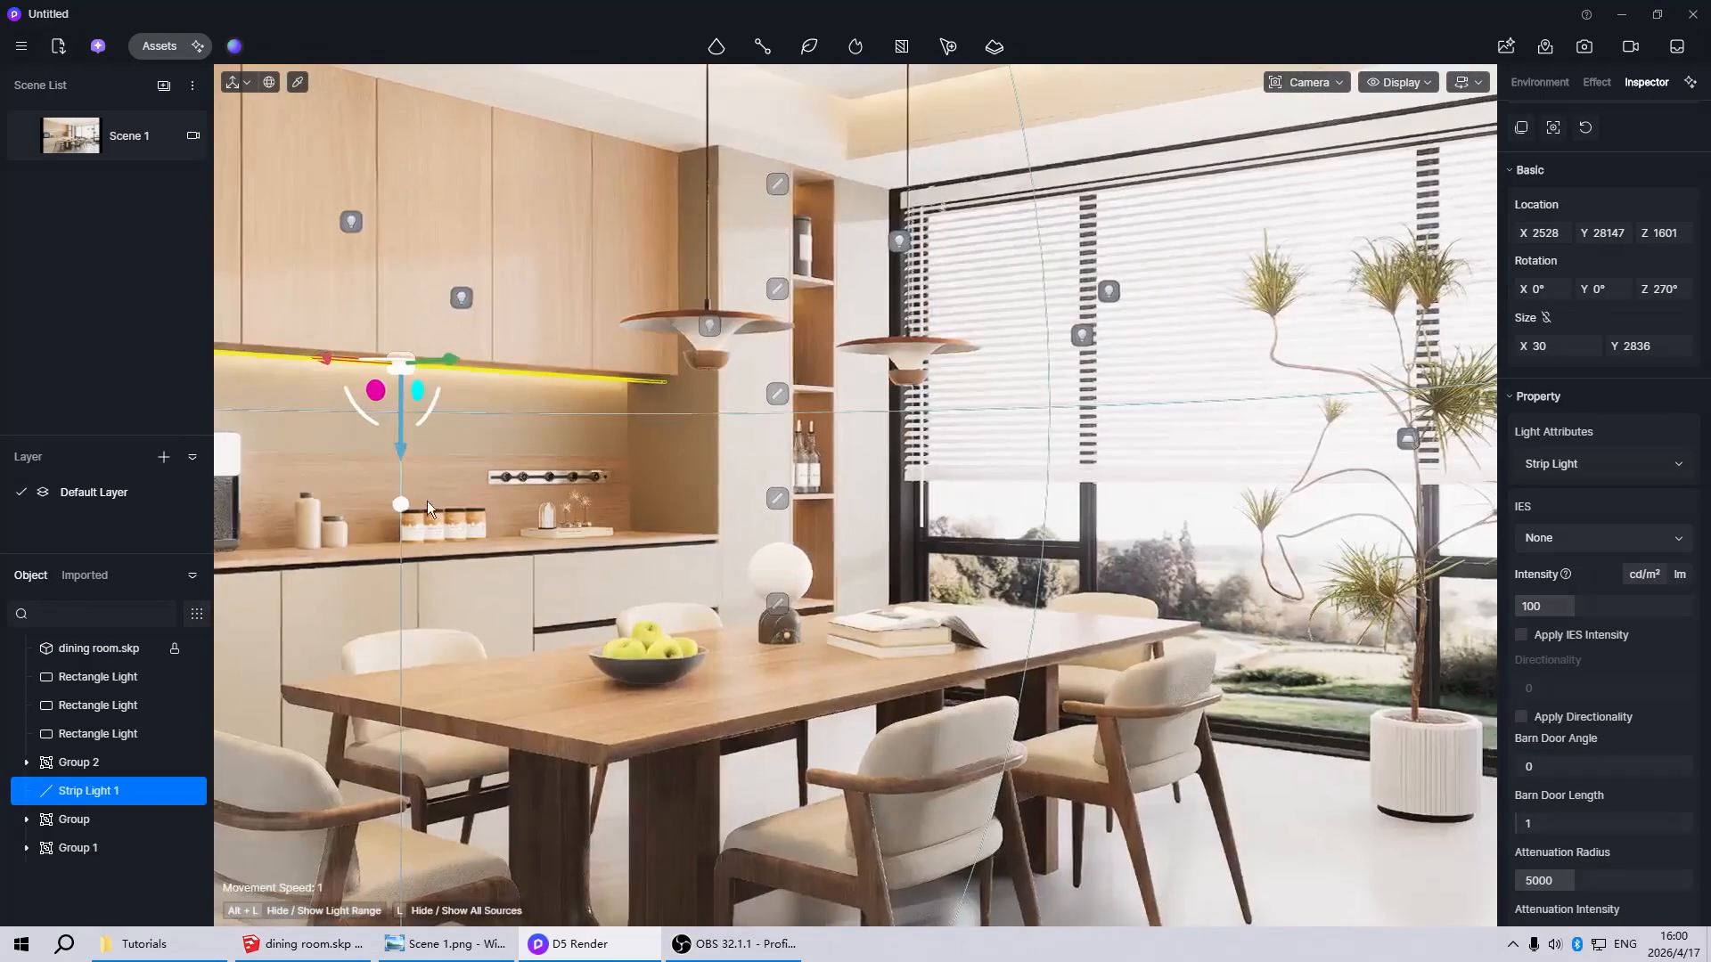
Examine the strip lights in the tall open shelf and the lighting around the kitchen cabinets
middle_drag(428, 508, 891, 409)
scroll(809, 503, up, 3)
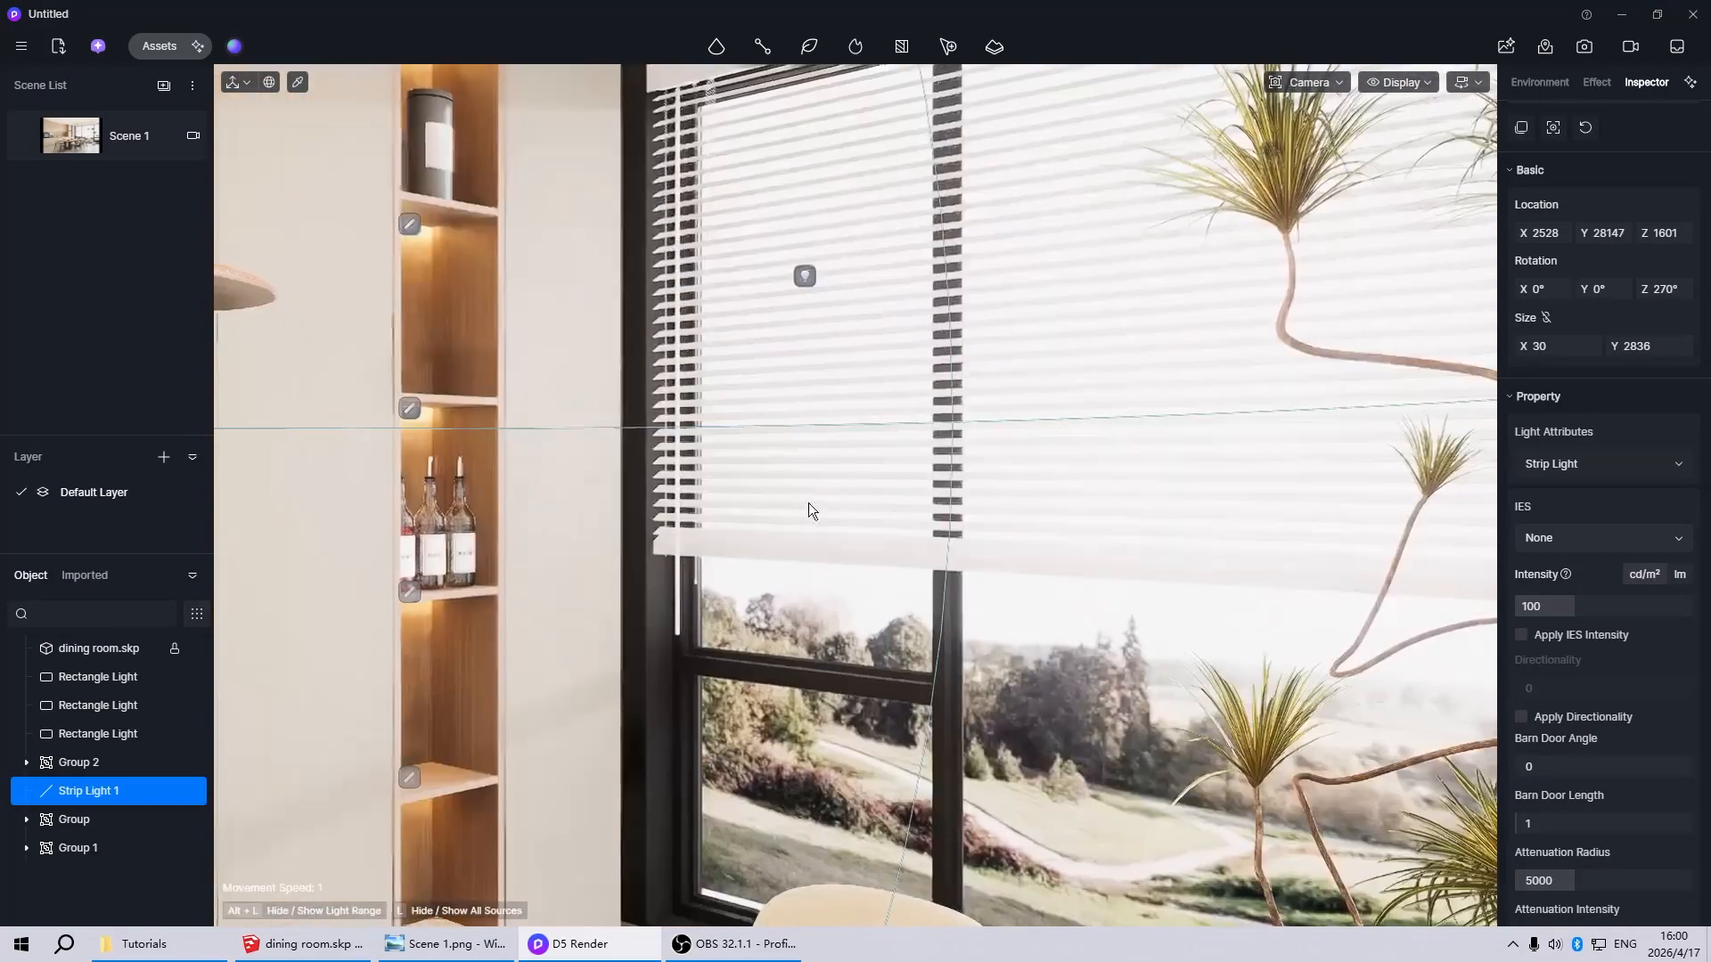
right_drag(810, 503, 720, 507)
scroll(758, 579, down, 3)
scroll(838, 421, down, 8)
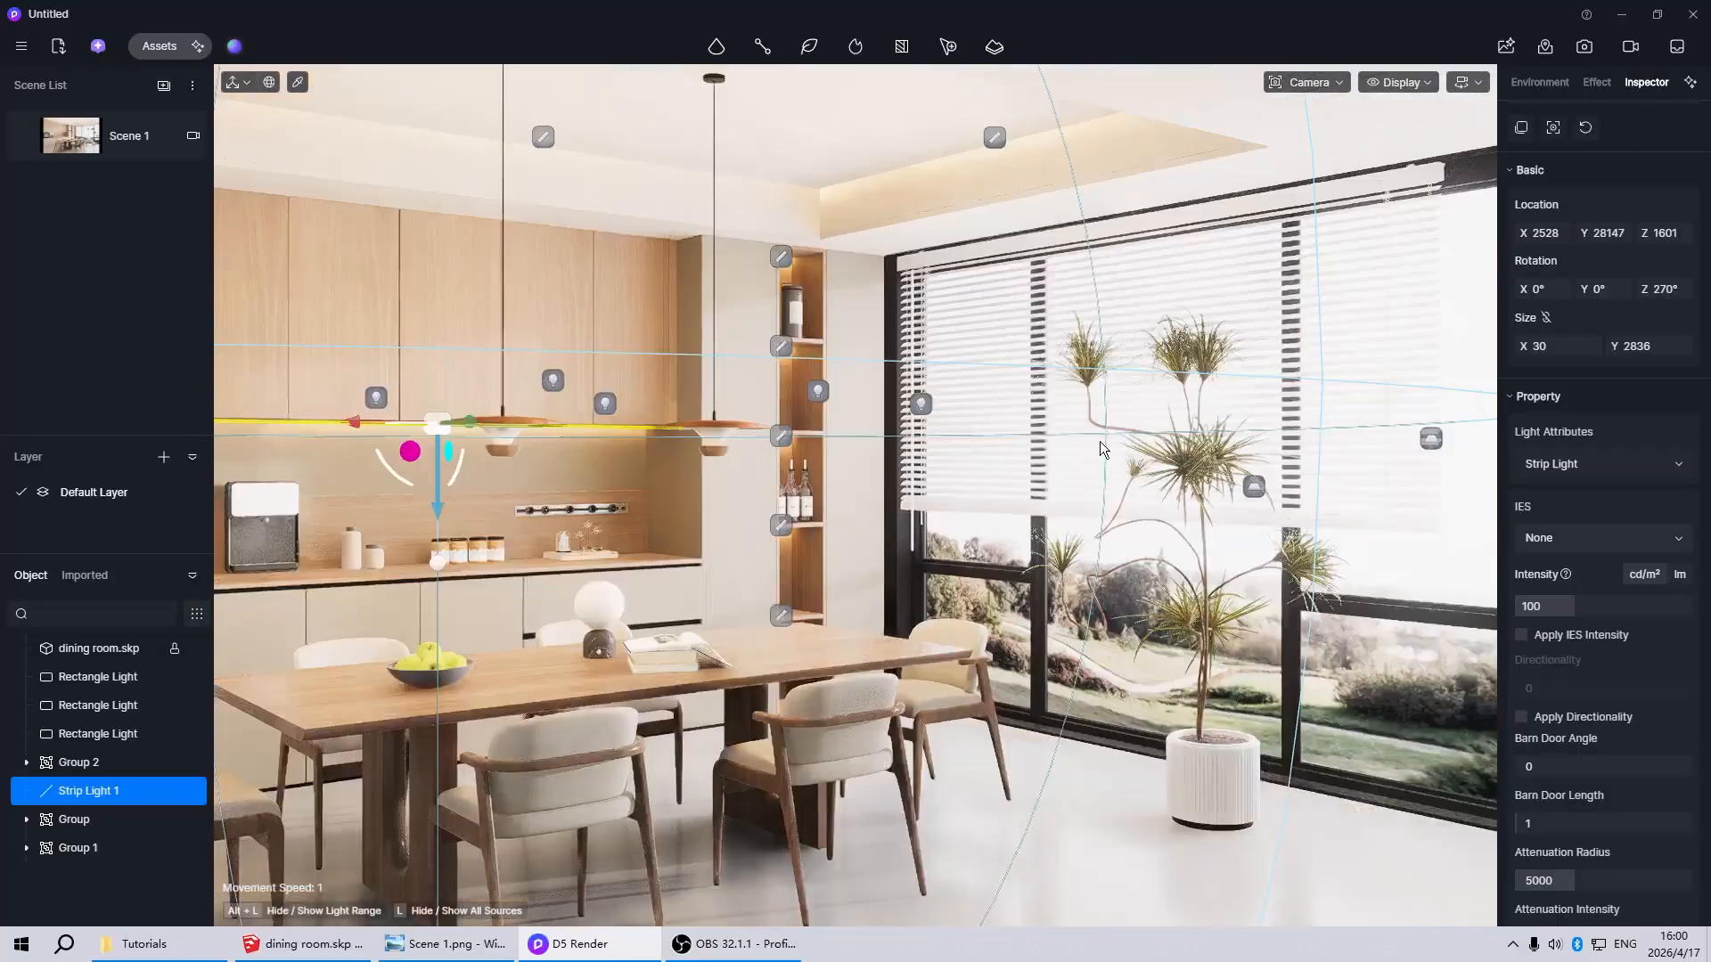
scroll(871, 472, up, 4)
scroll(869, 473, up, 3)
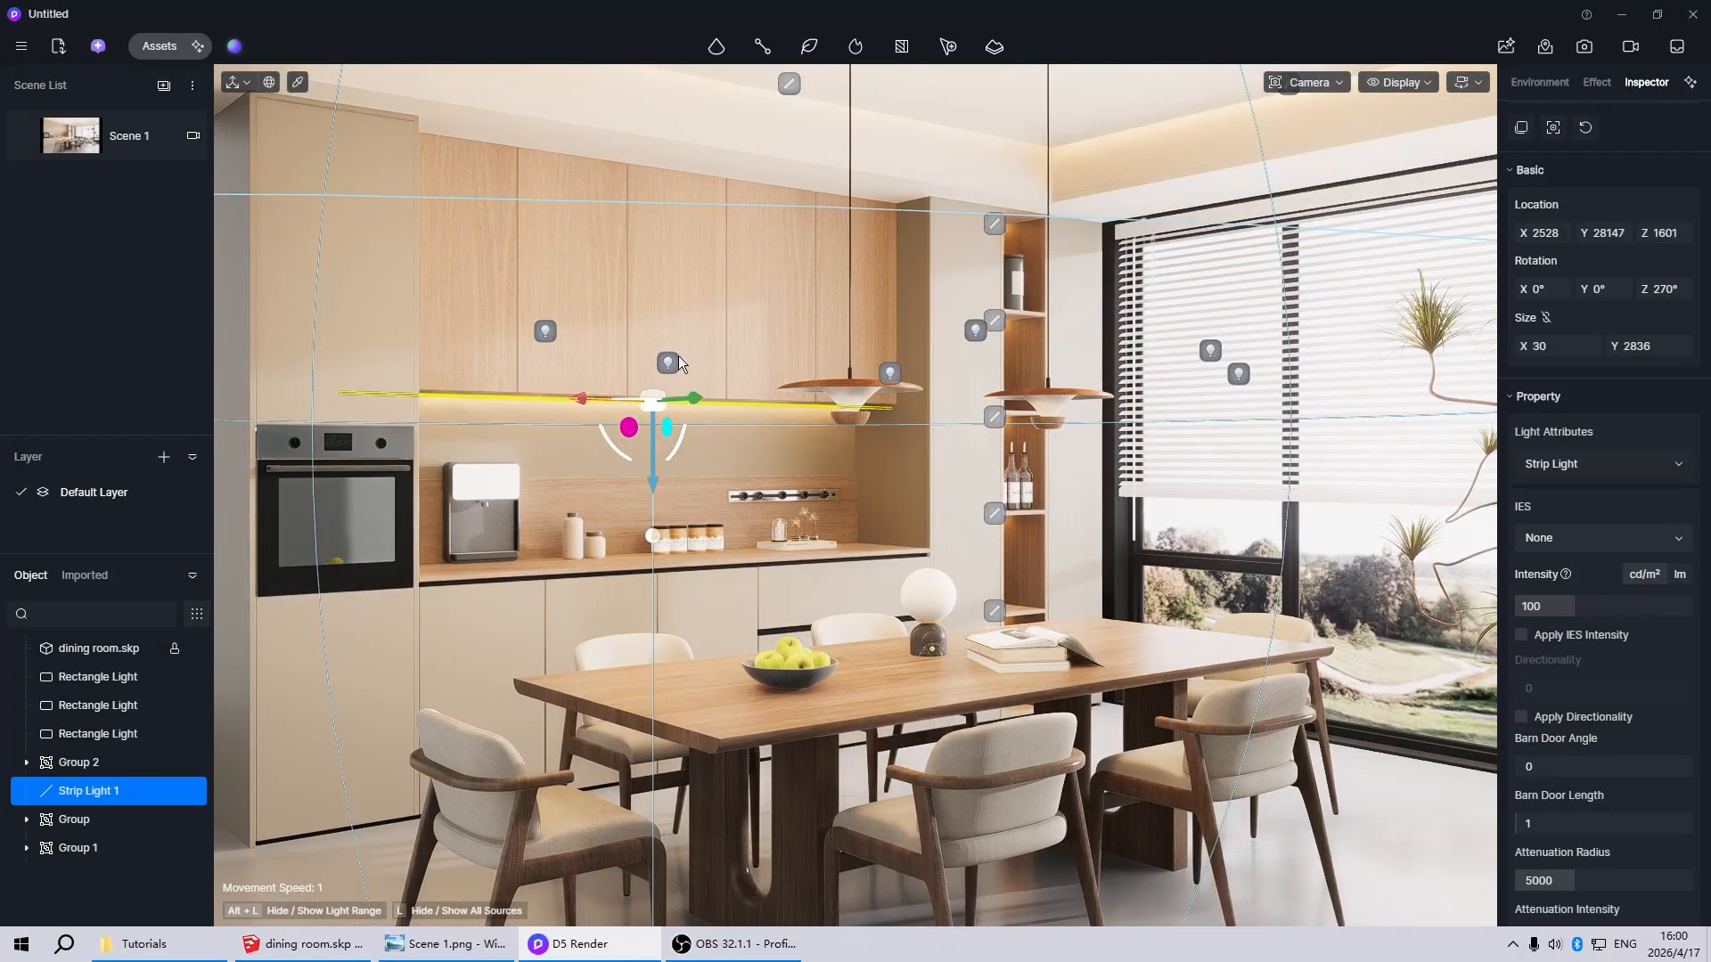
Inspect the grouped point lights around the dining area, then deselect them
click(671, 364)
scroll(965, 497, down, 5)
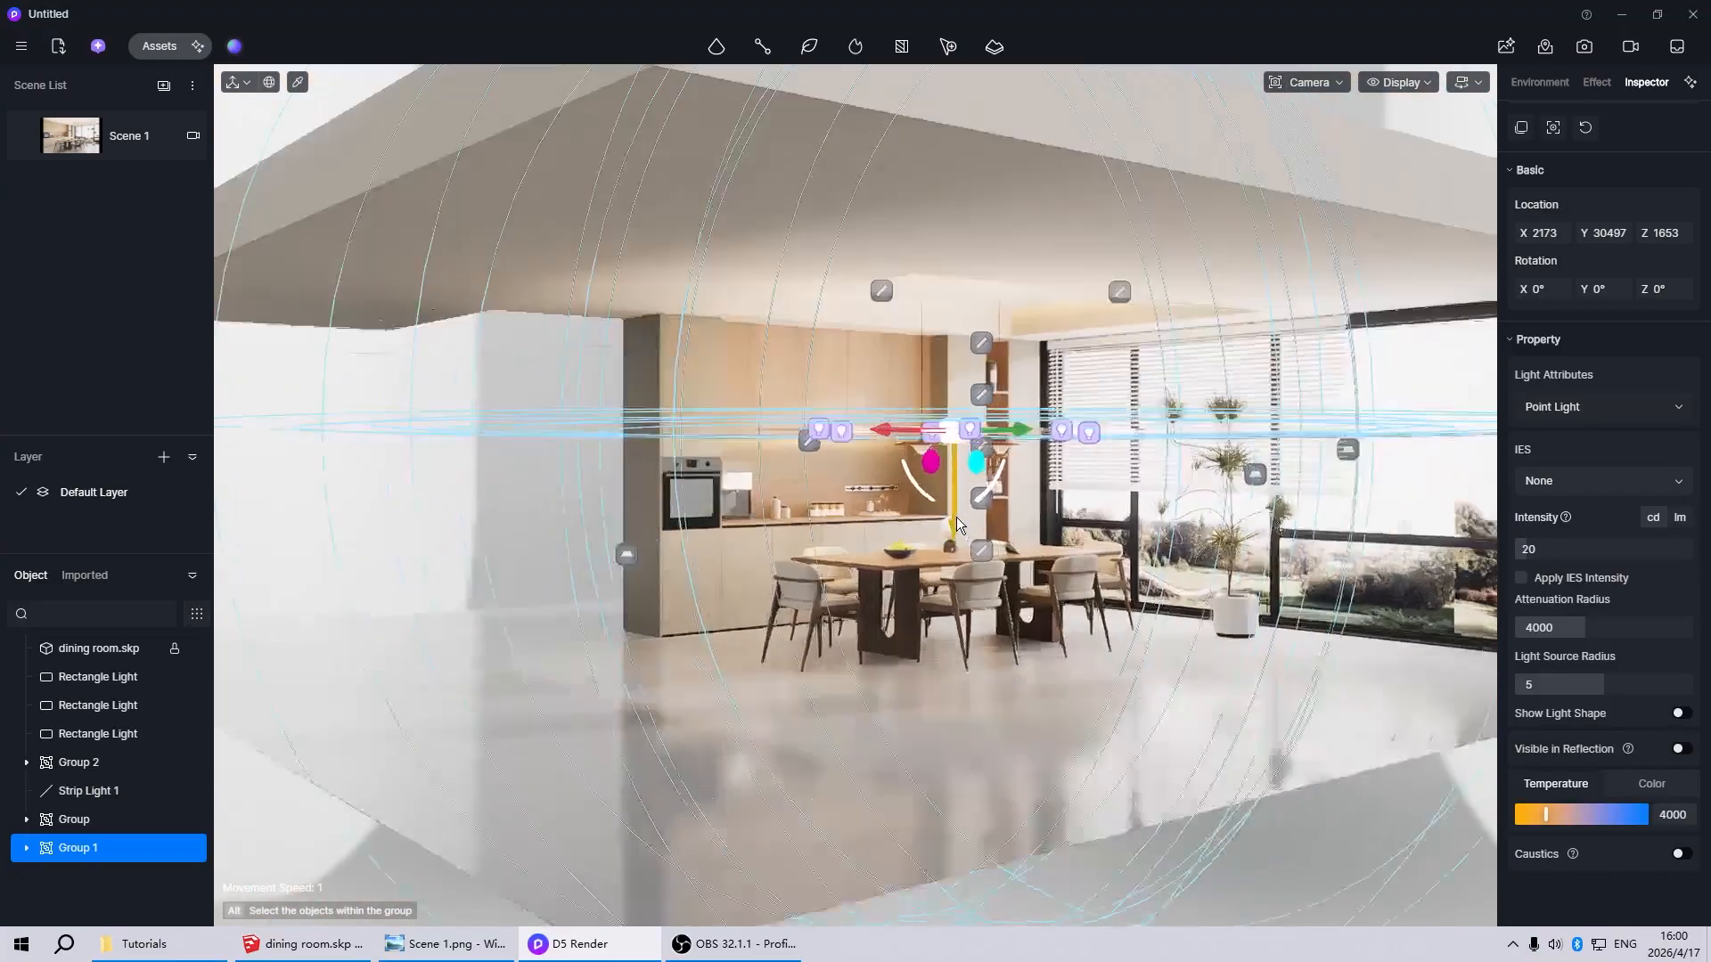
scroll(956, 524, up, 3)
click(955, 517)
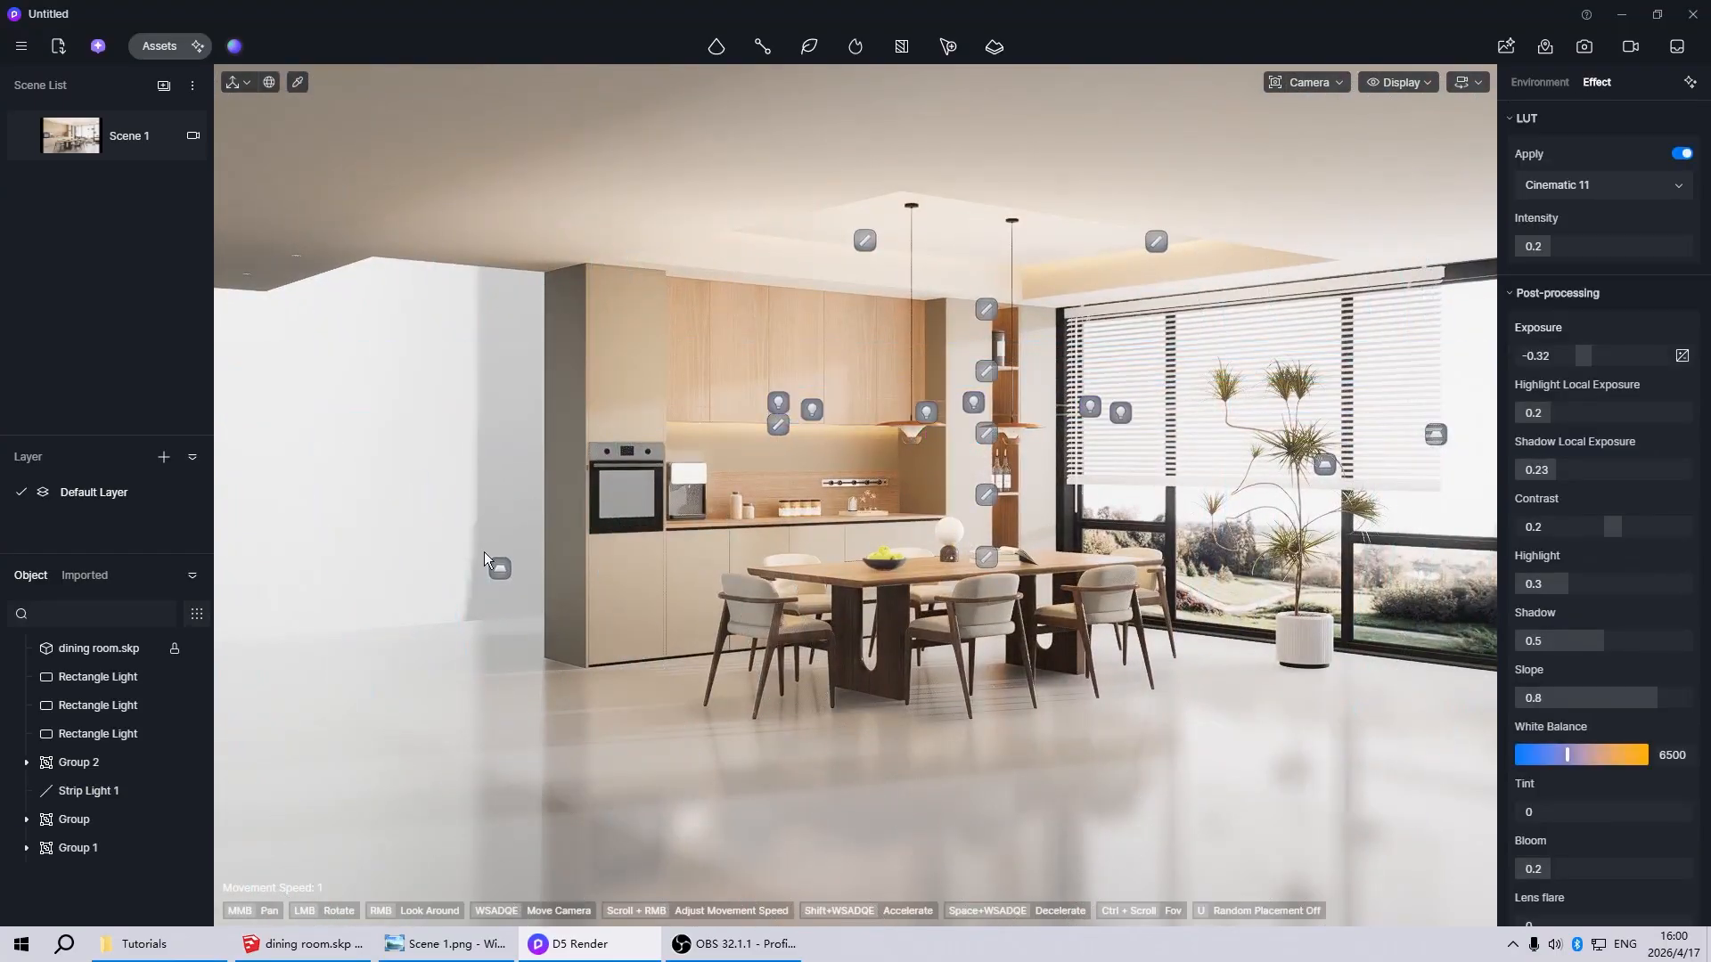
Inspect the rectangle light standing beside the tall oven cabinet from several angles
click(498, 569)
scroll(542, 703, down, 5)
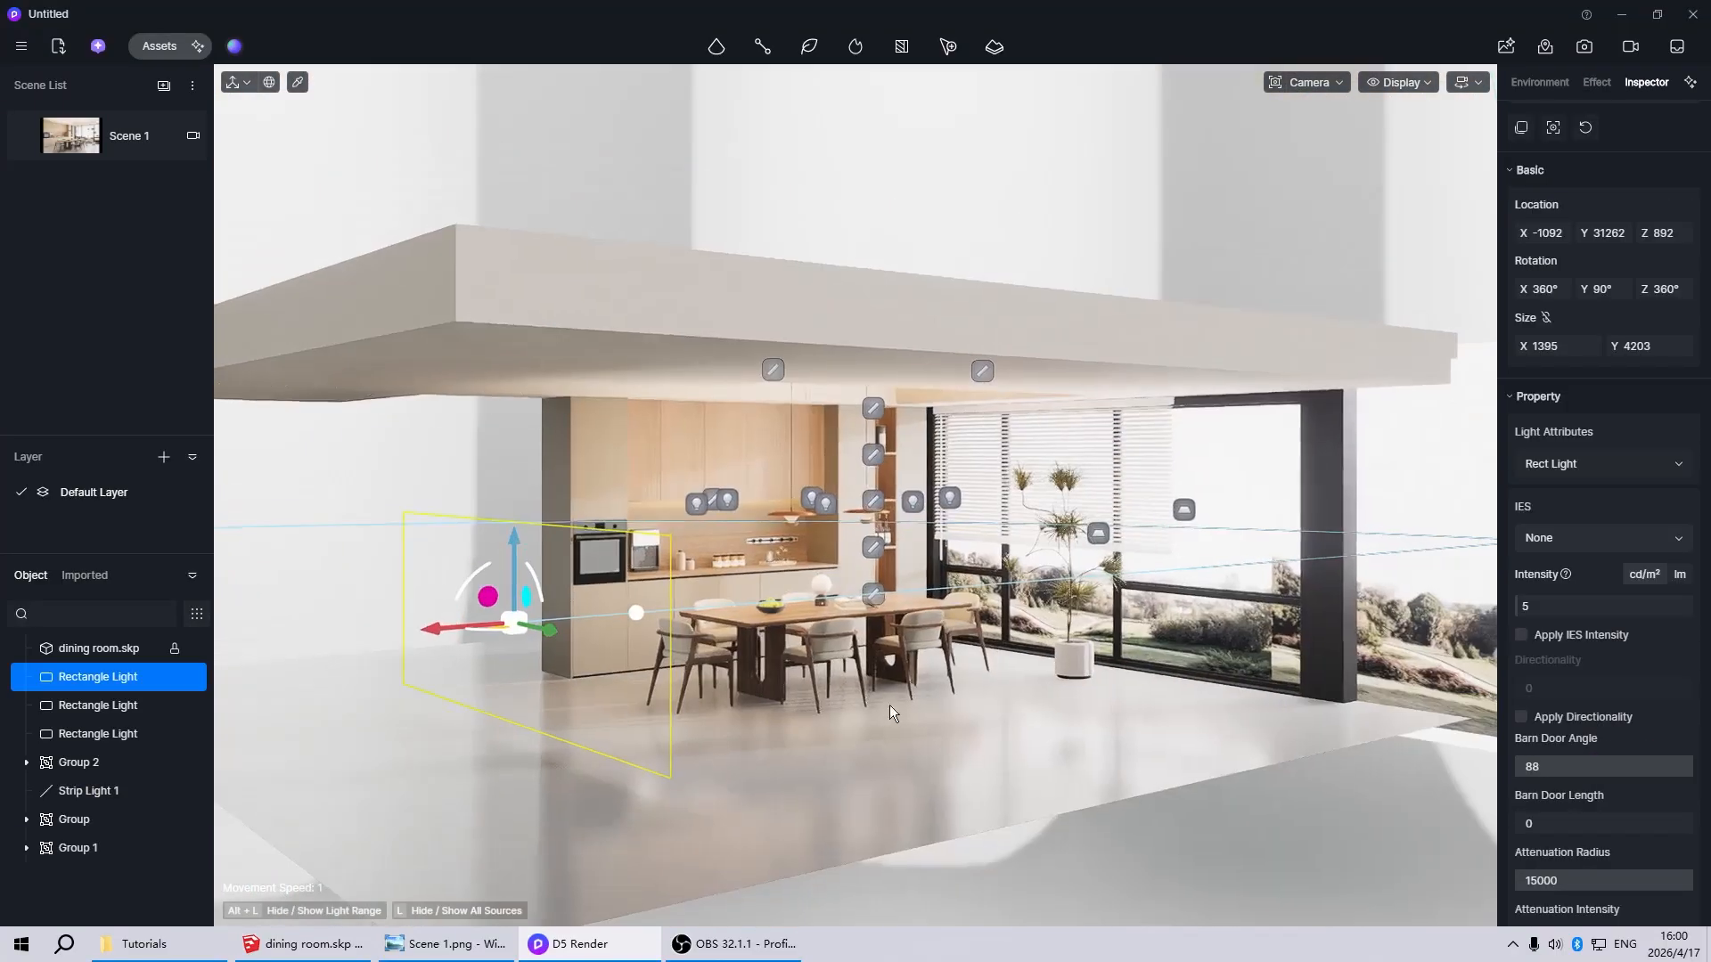
scroll(889, 704, up, 5)
right_drag(839, 700, 545, 697)
scroll(545, 698, down, 5)
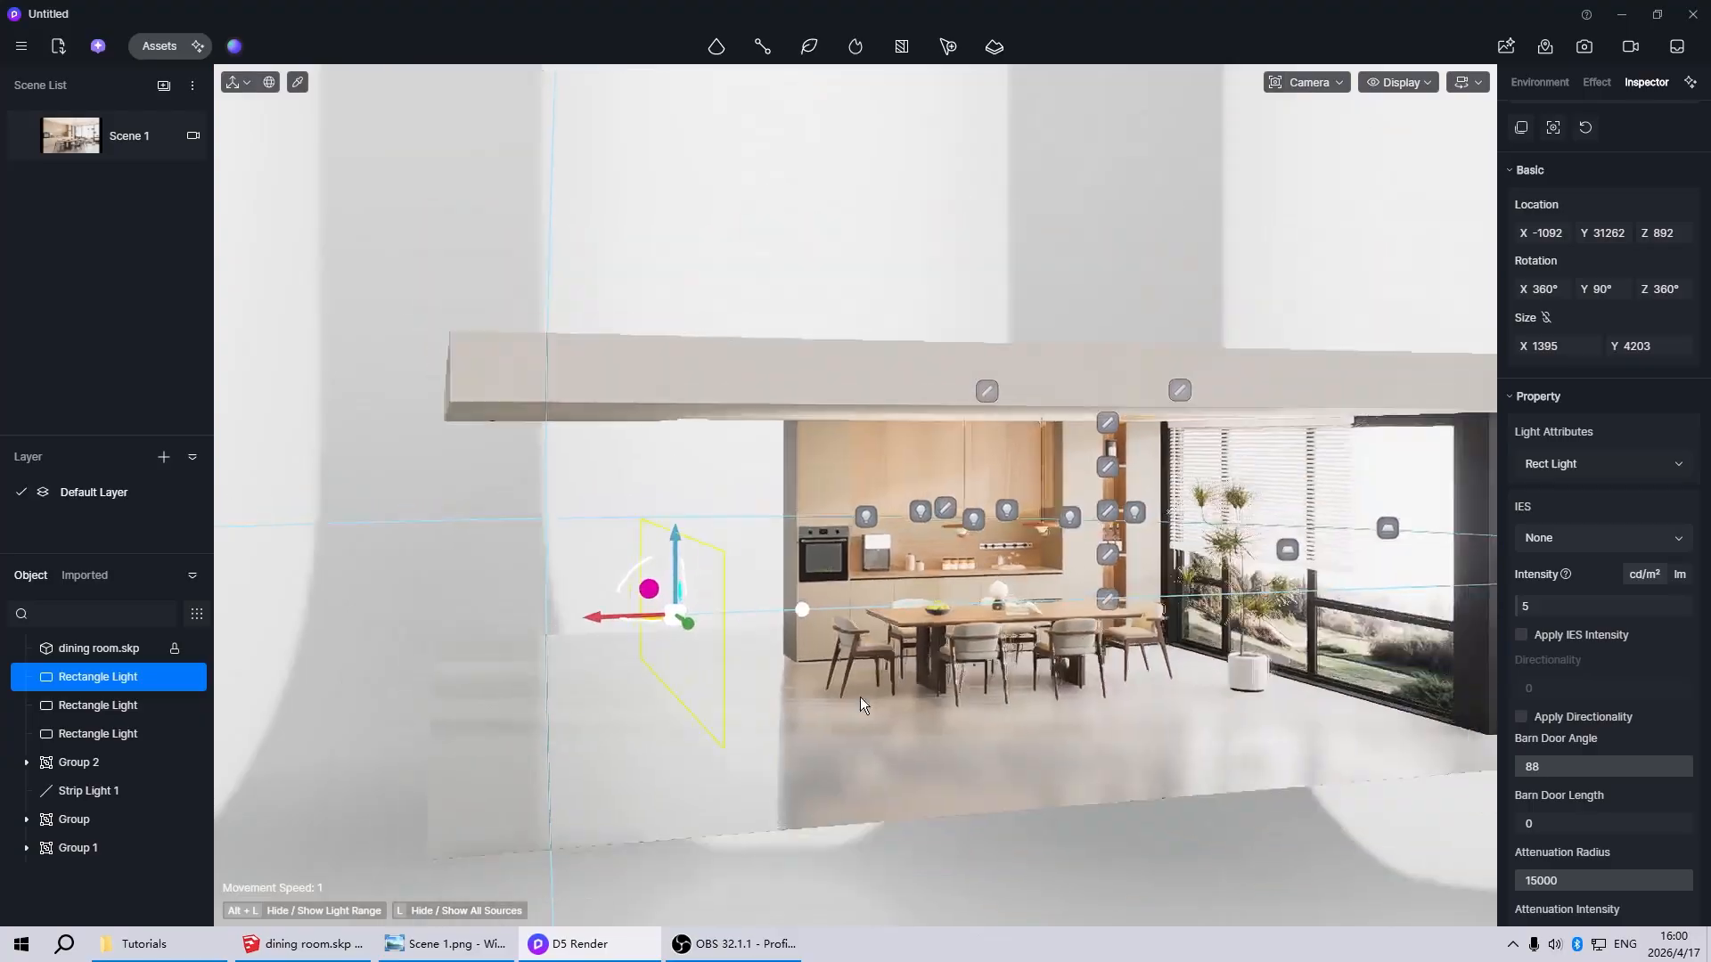
scroll(1000, 697, up, 5)
right_drag(860, 698, 700, 670)
scroll(999, 697, down, 5)
scroll(700, 670, up, 4)
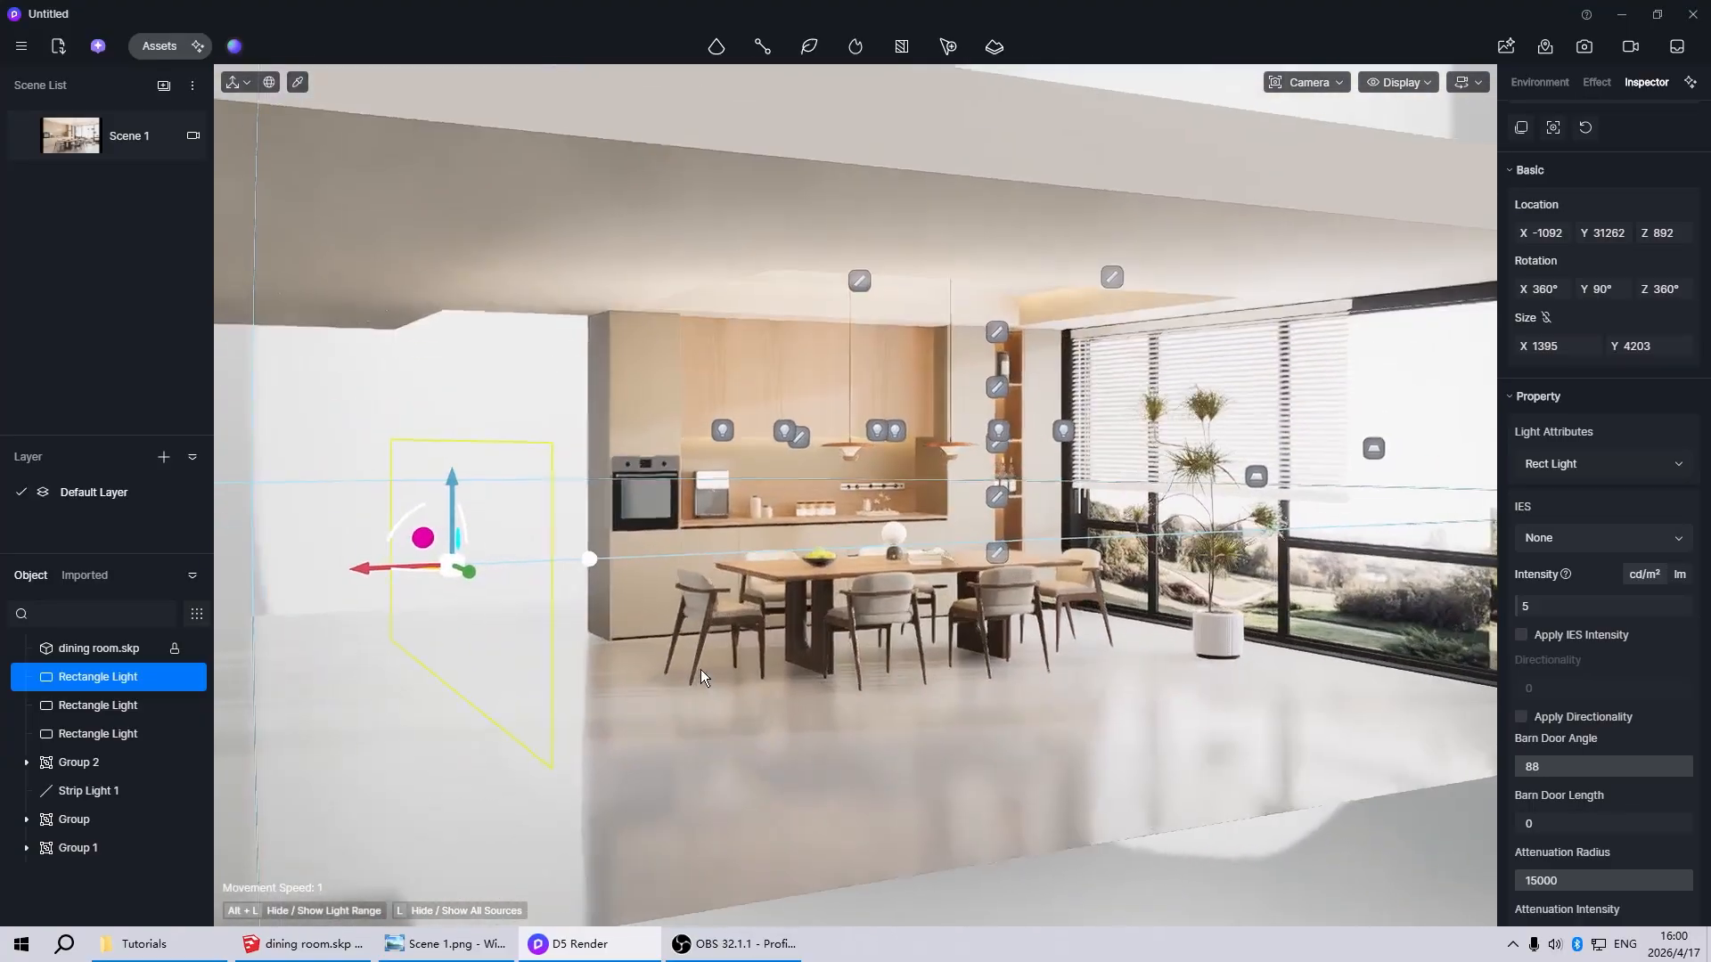
scroll(905, 641, down, 4)
scroll(1025, 647, up, 6)
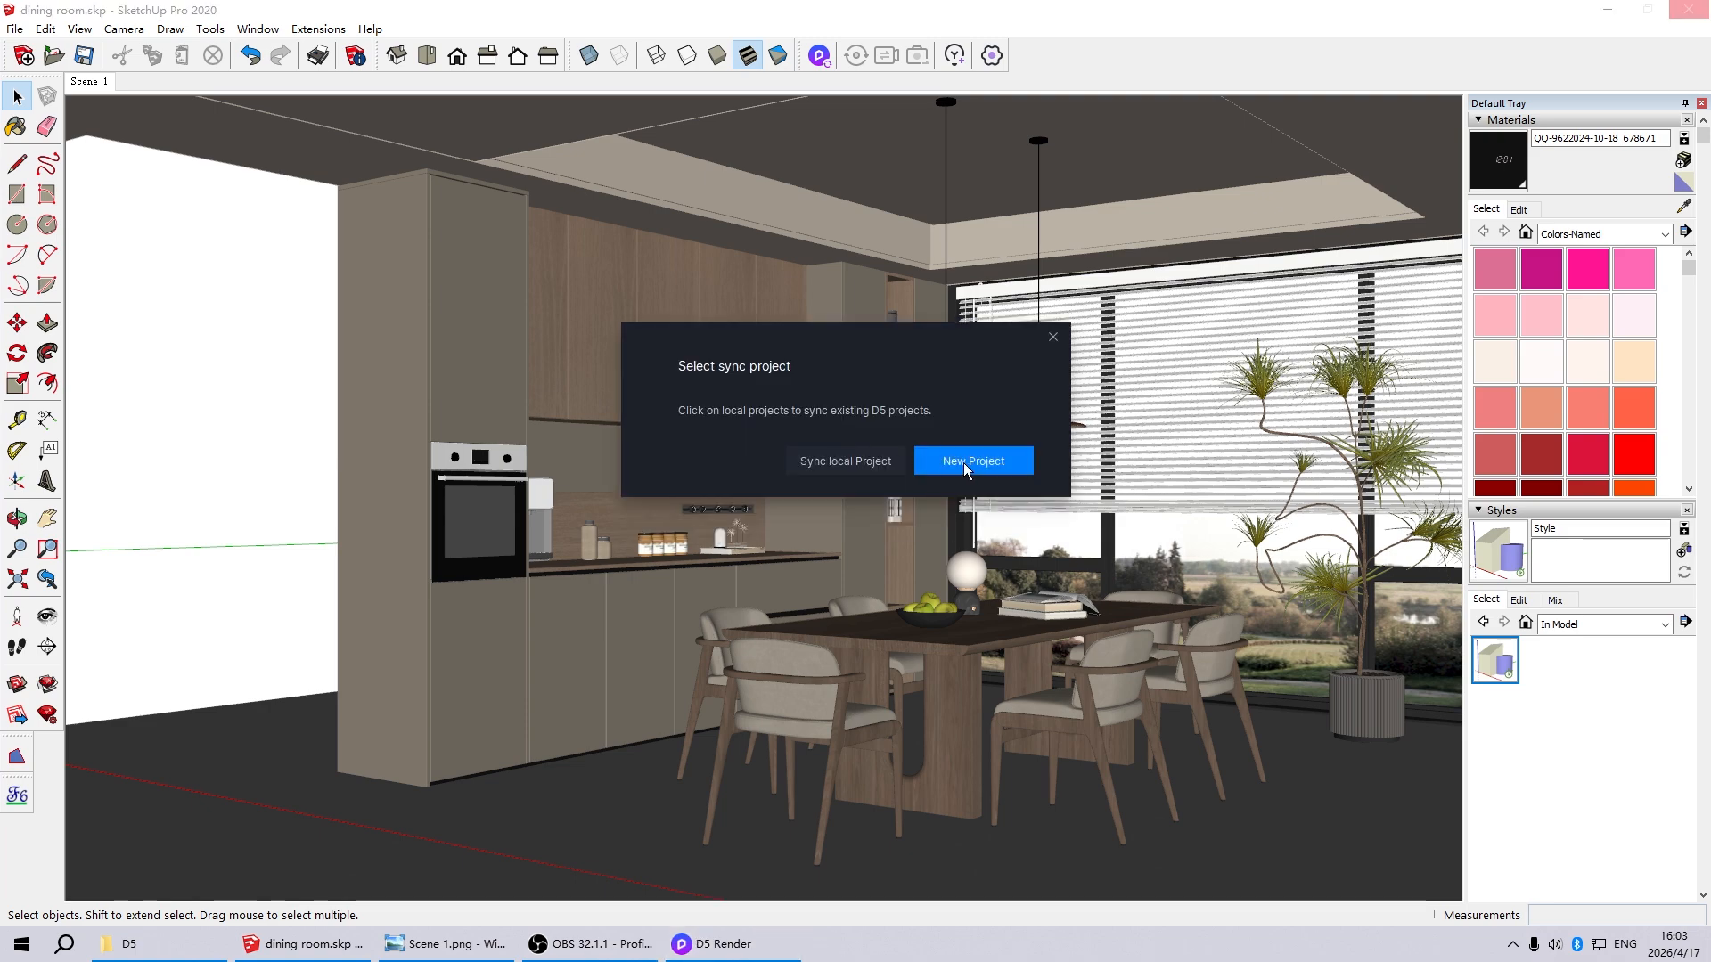
Sync the SketchUp dining room model to a new D5 Render project and create its first scene
click(970, 466)
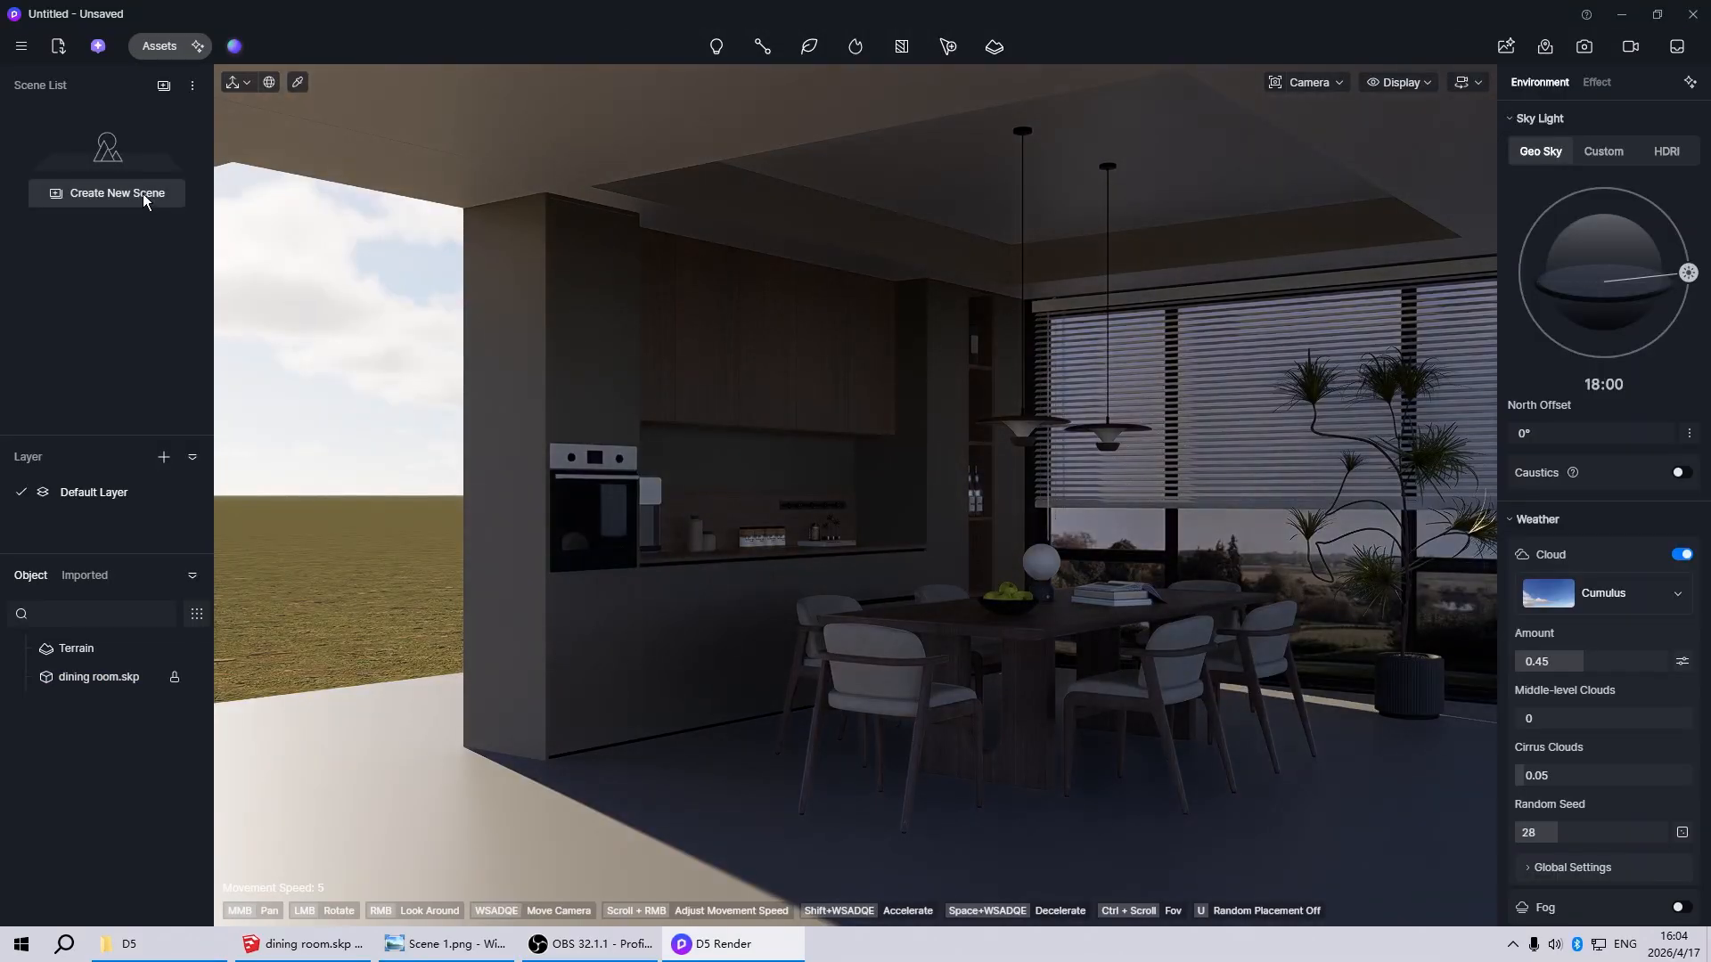
click(142, 194)
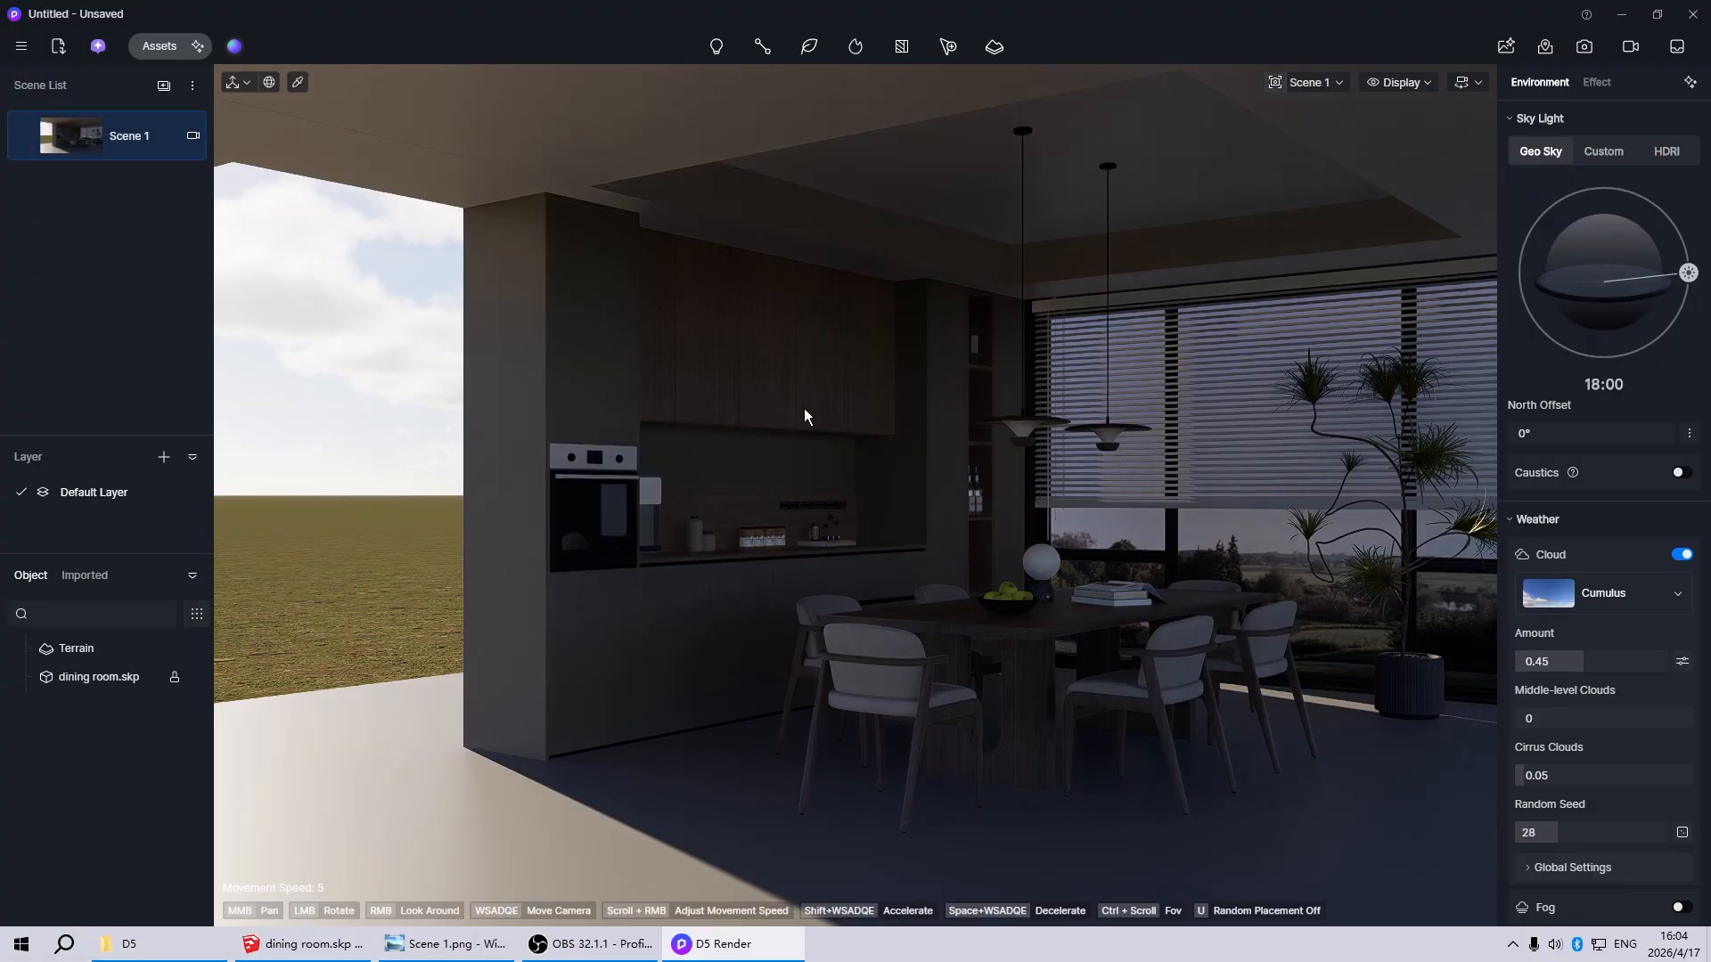
Save the project as Untitled in the D5 tutorials folder
key(ctrl+s)
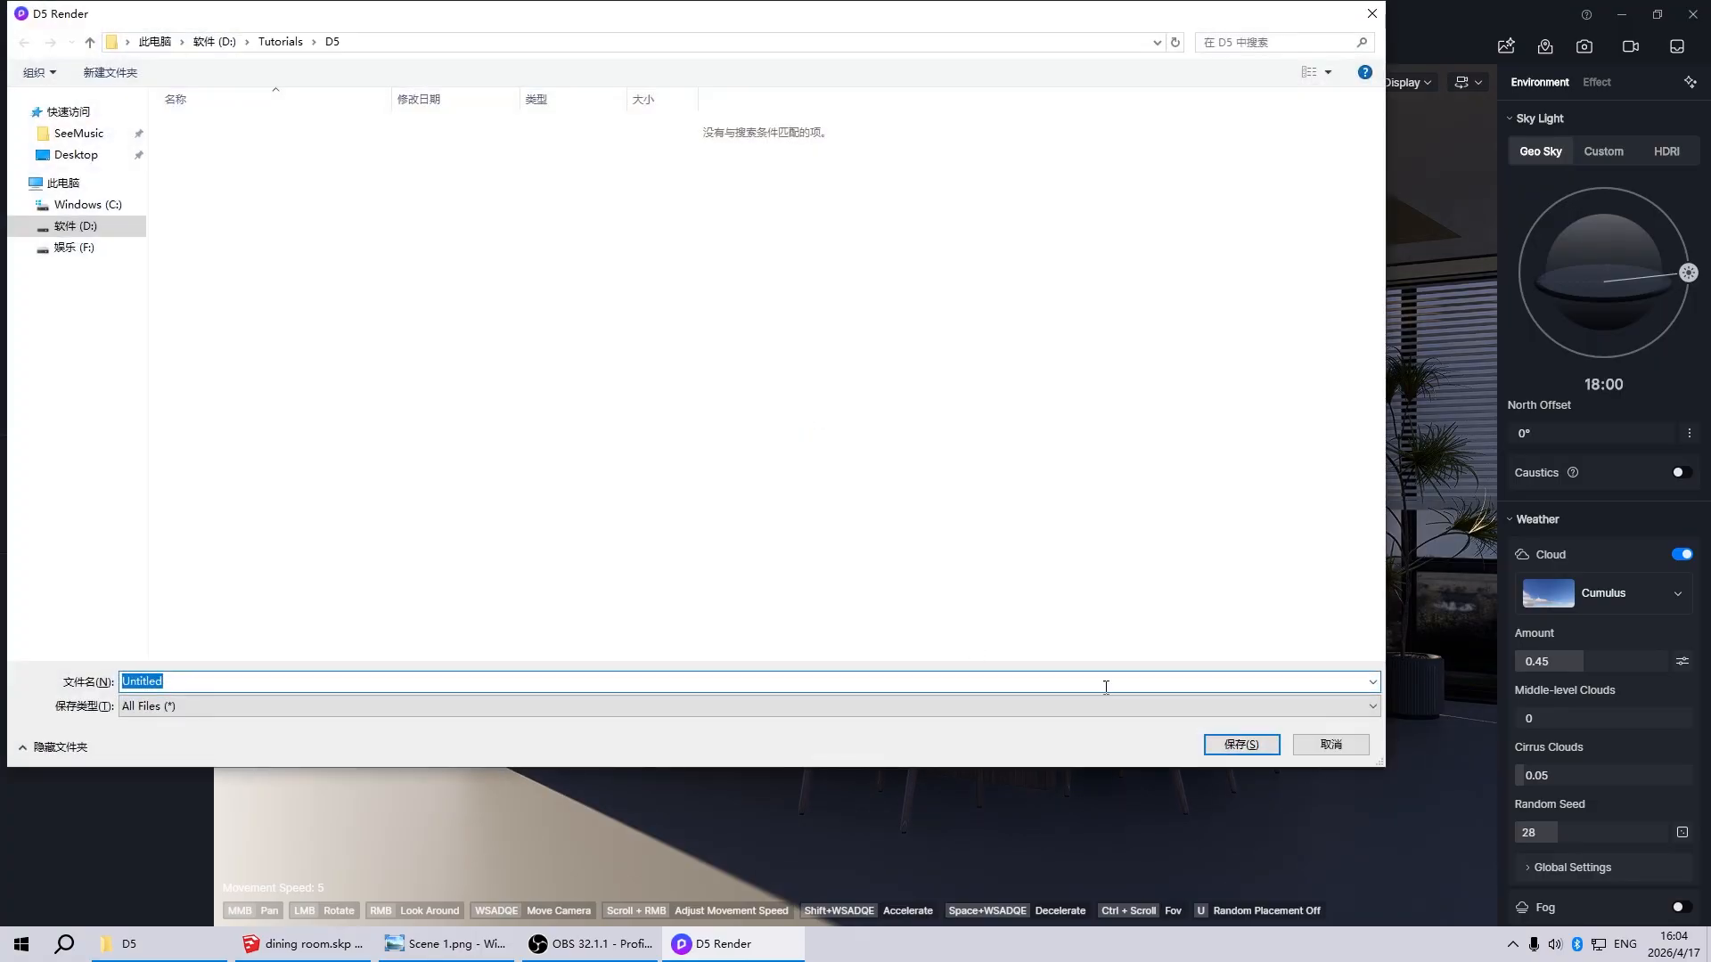
click(1251, 747)
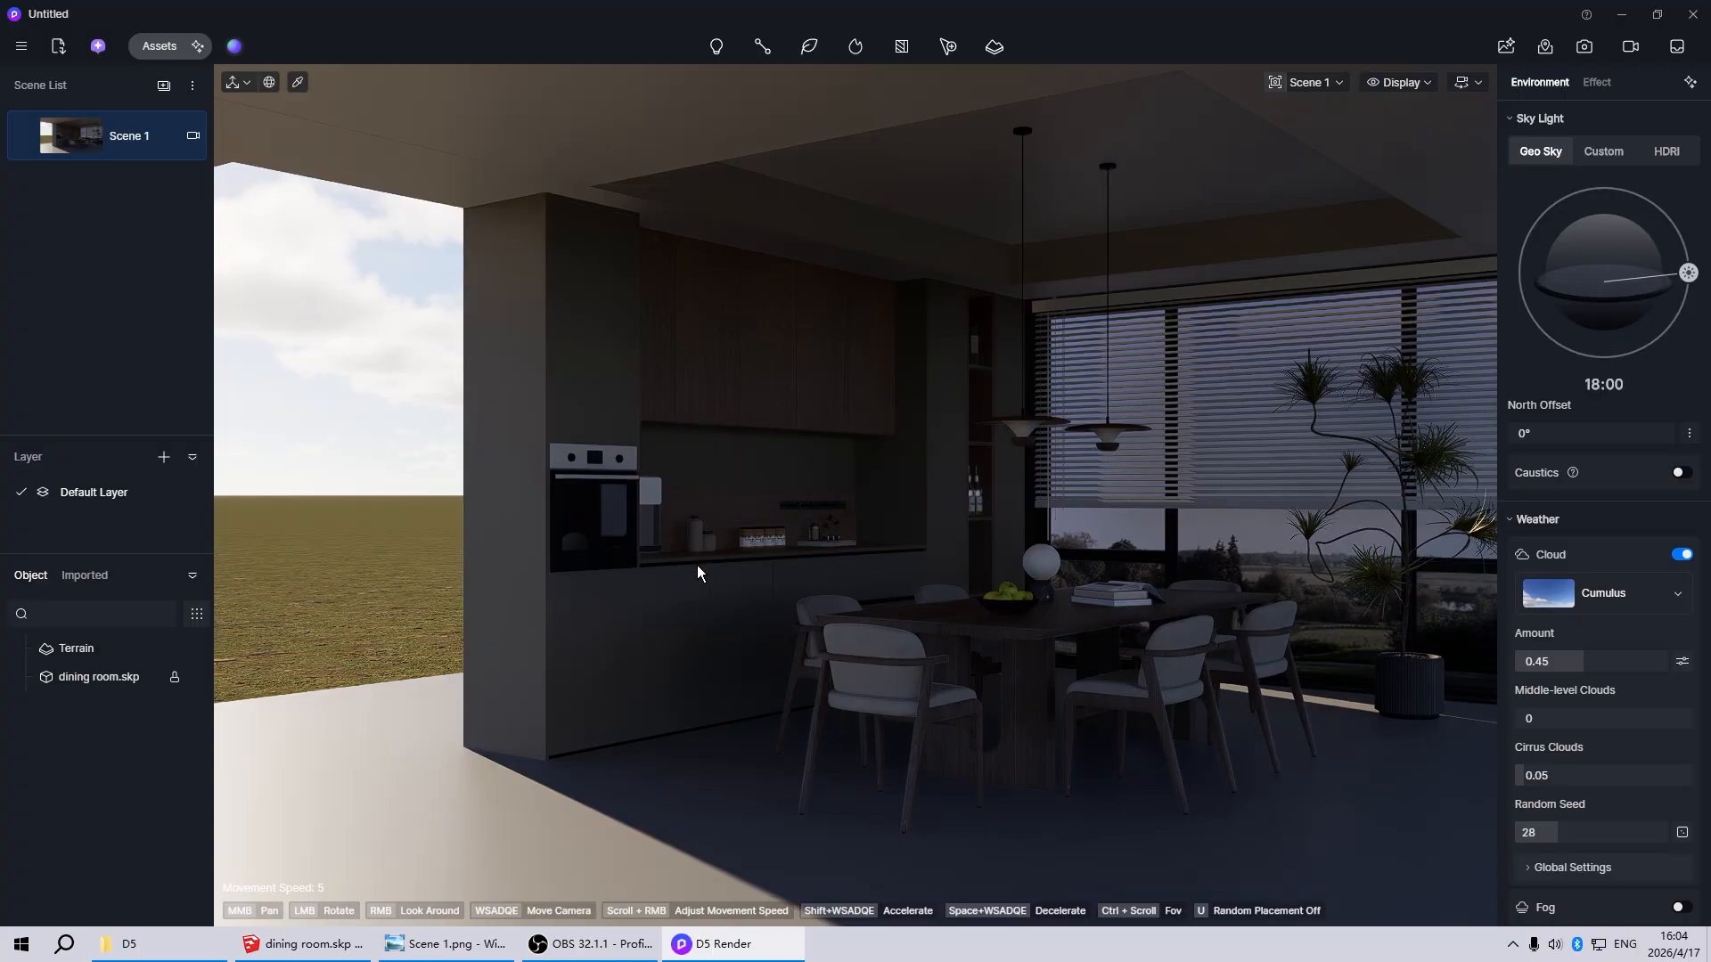
Delete the Terrain object surrounding the dining room model
scroll(695, 572, down, 10)
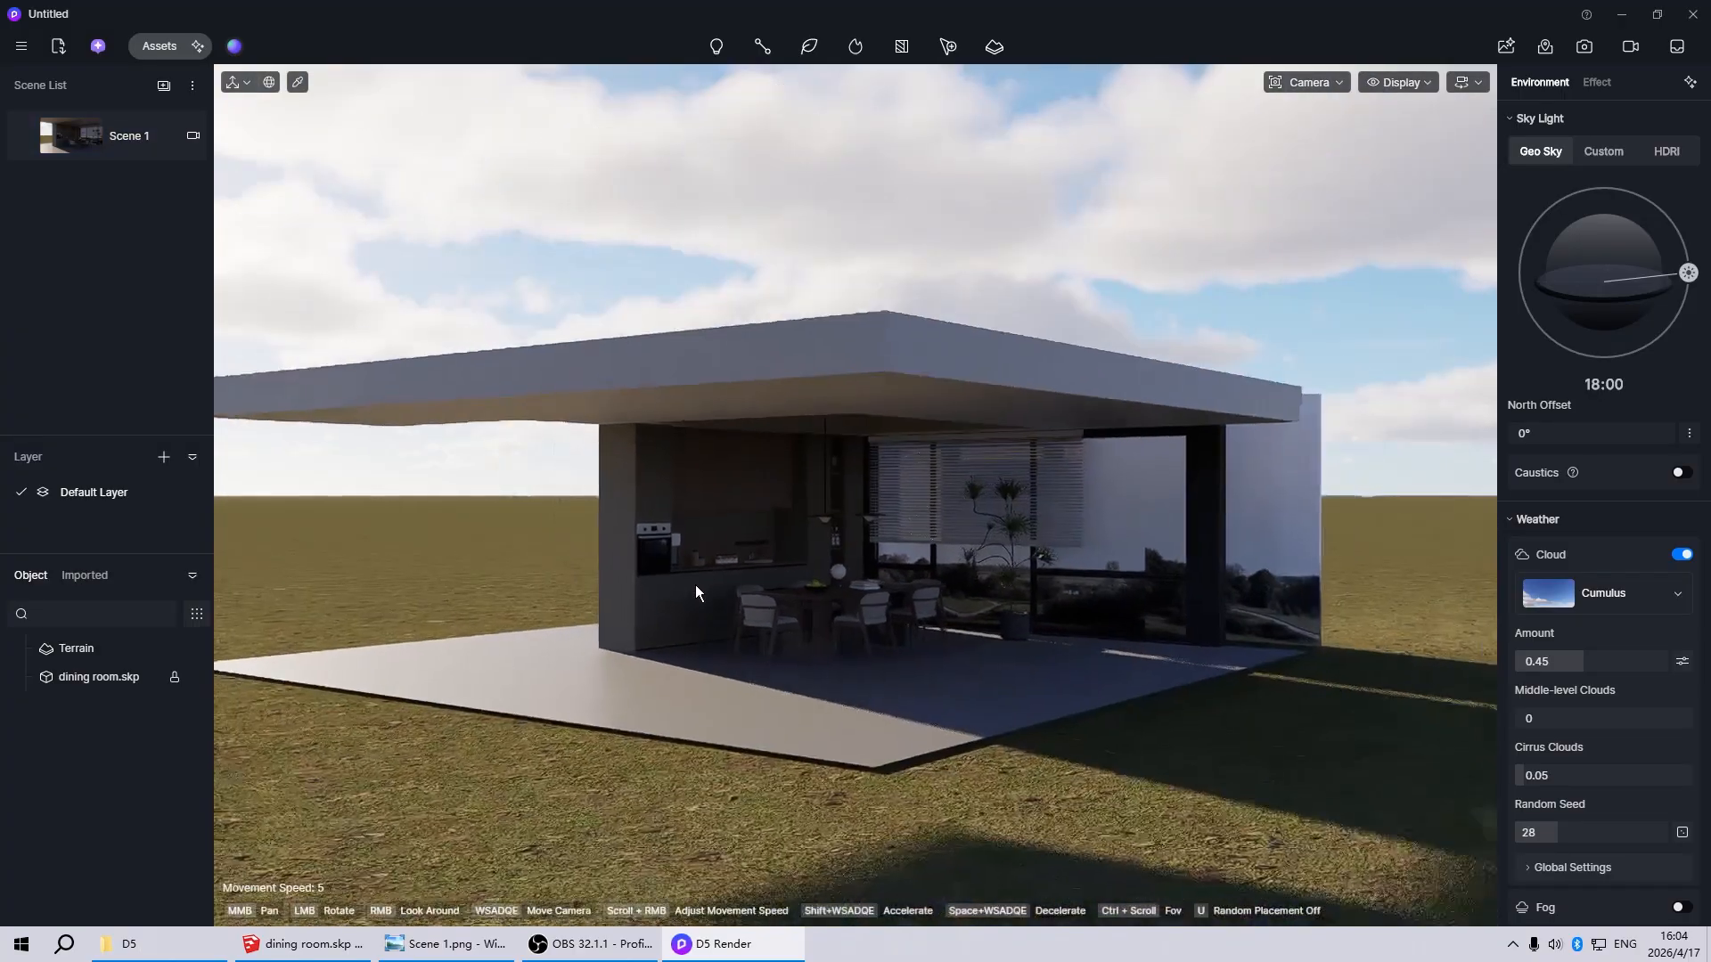
scroll(971, 597, down, 4)
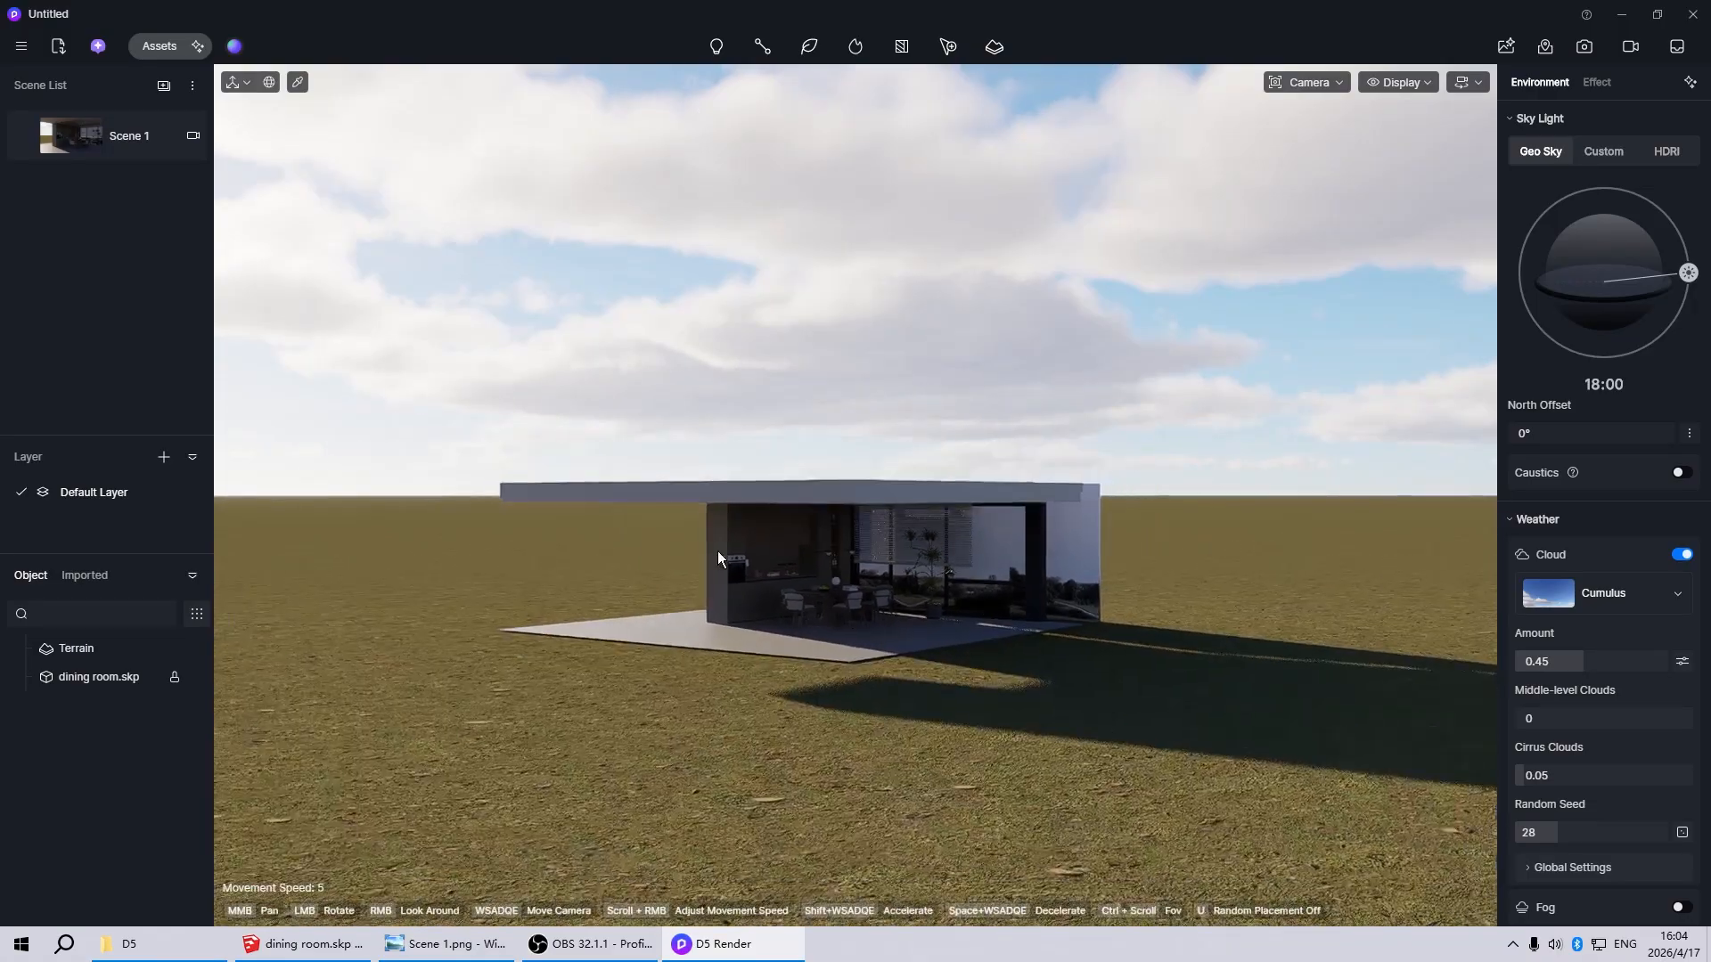
scroll(724, 587, up, 4)
scroll(723, 587, down, 3)
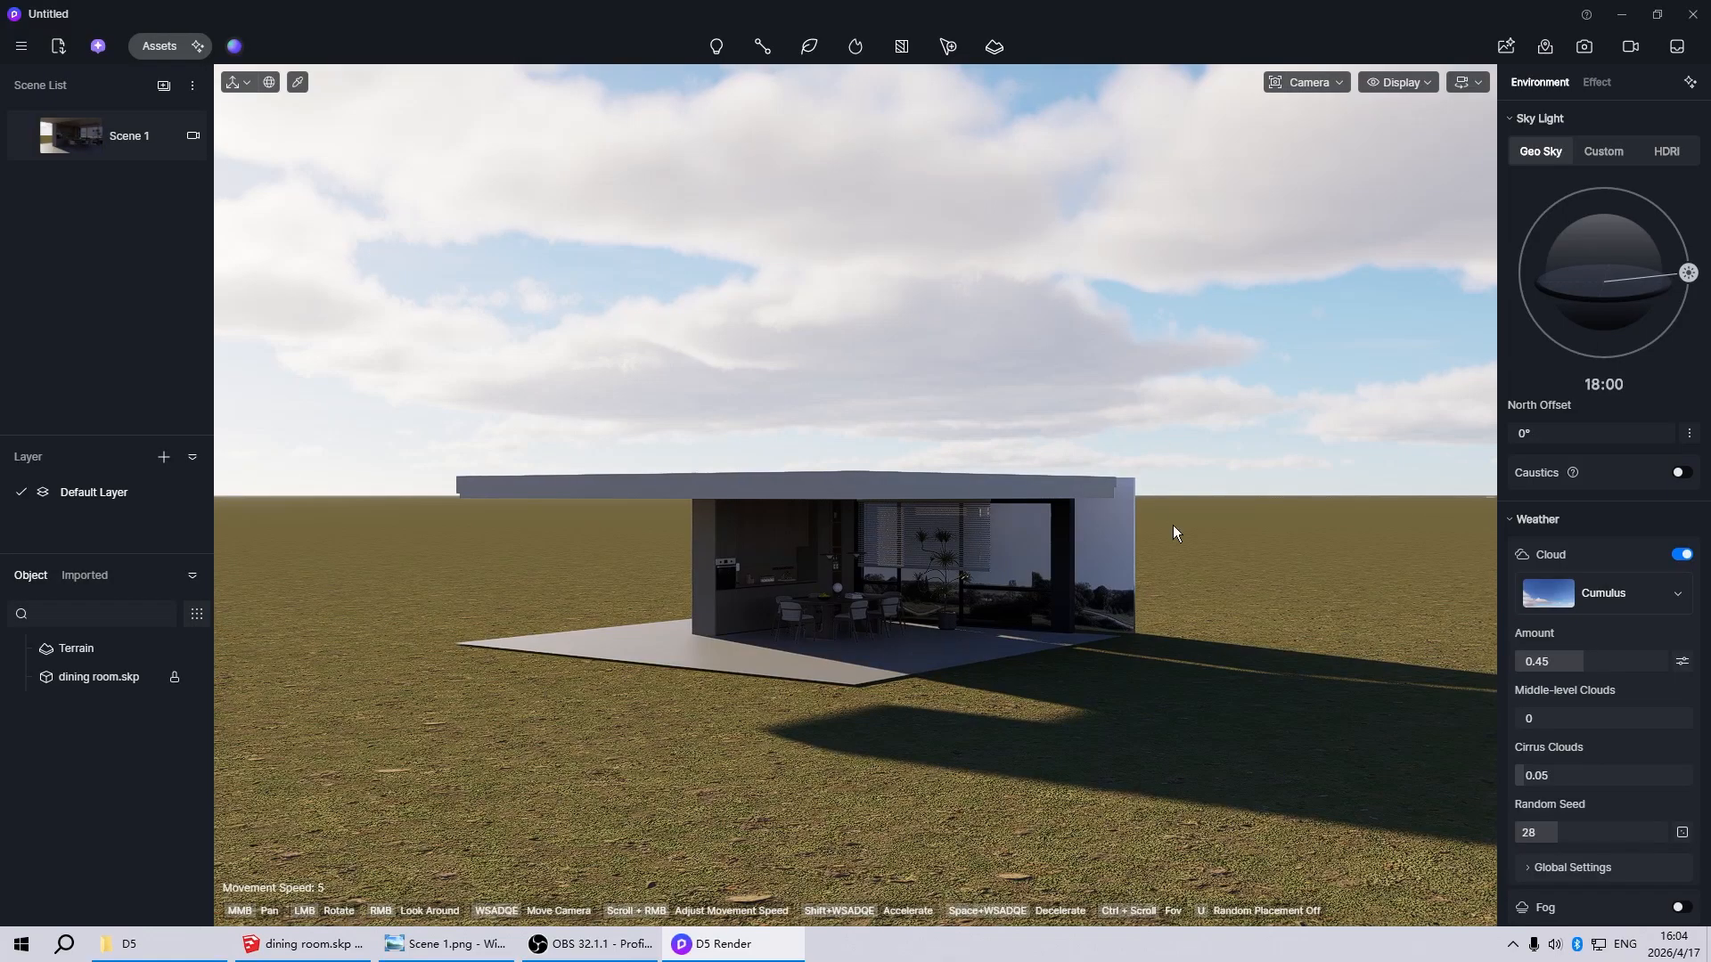
scroll(743, 652, up, 3)
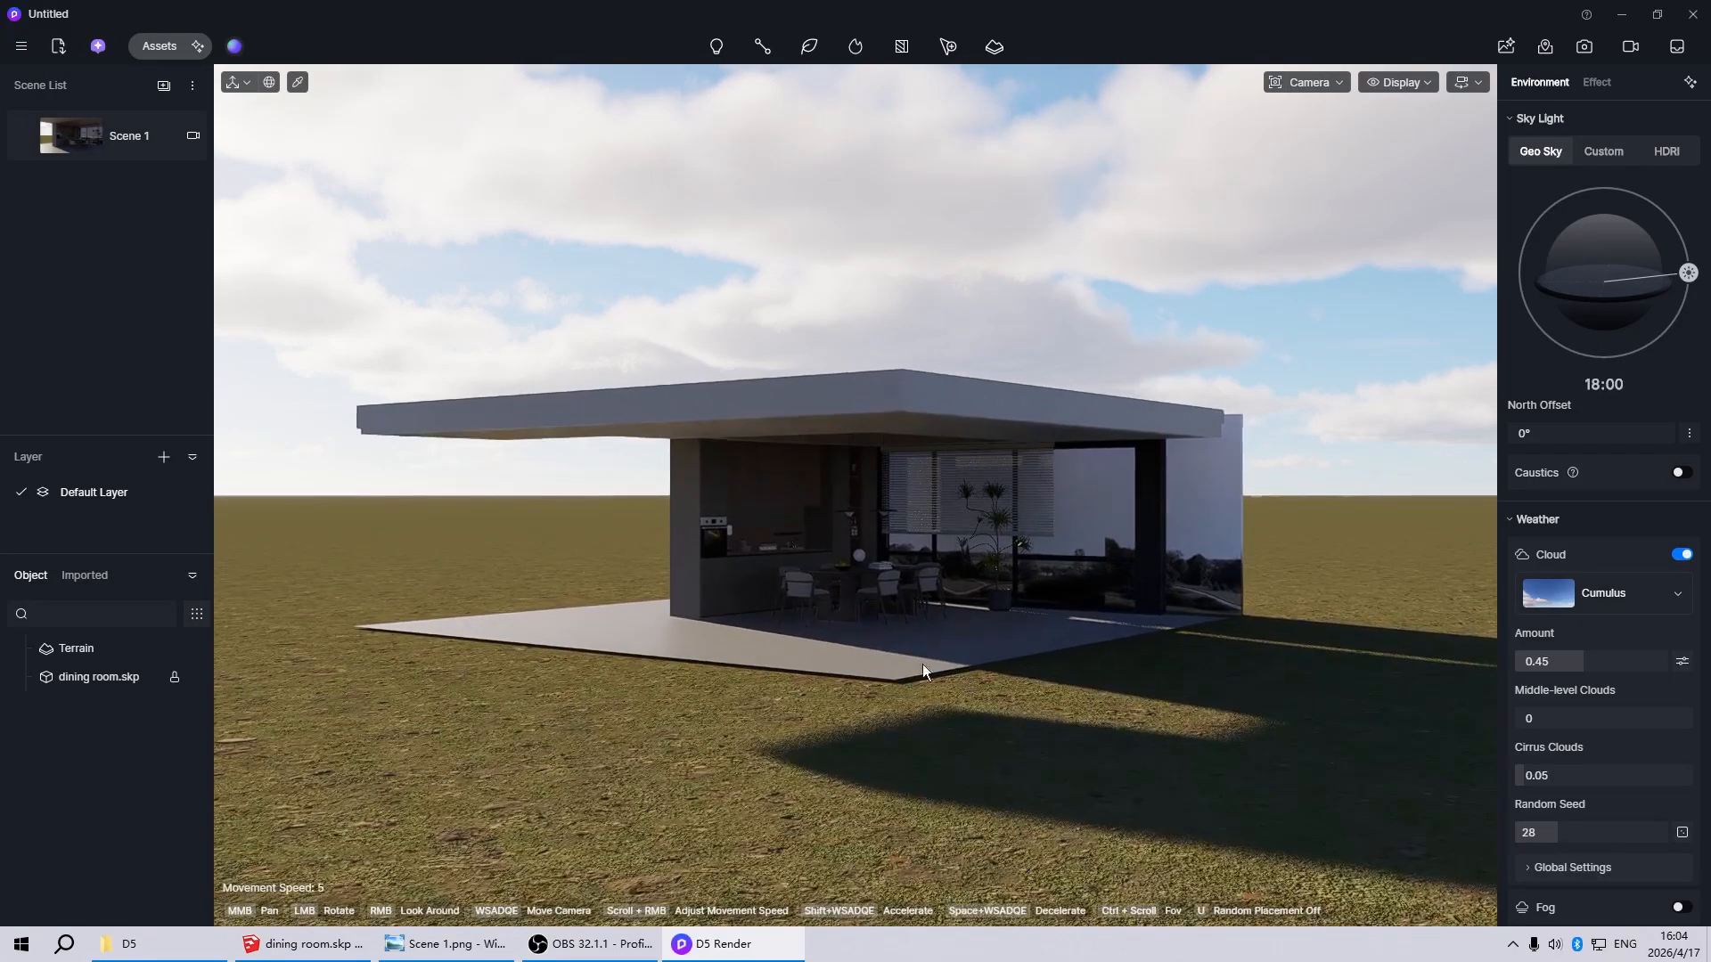
click(78, 648)
key(Delete)
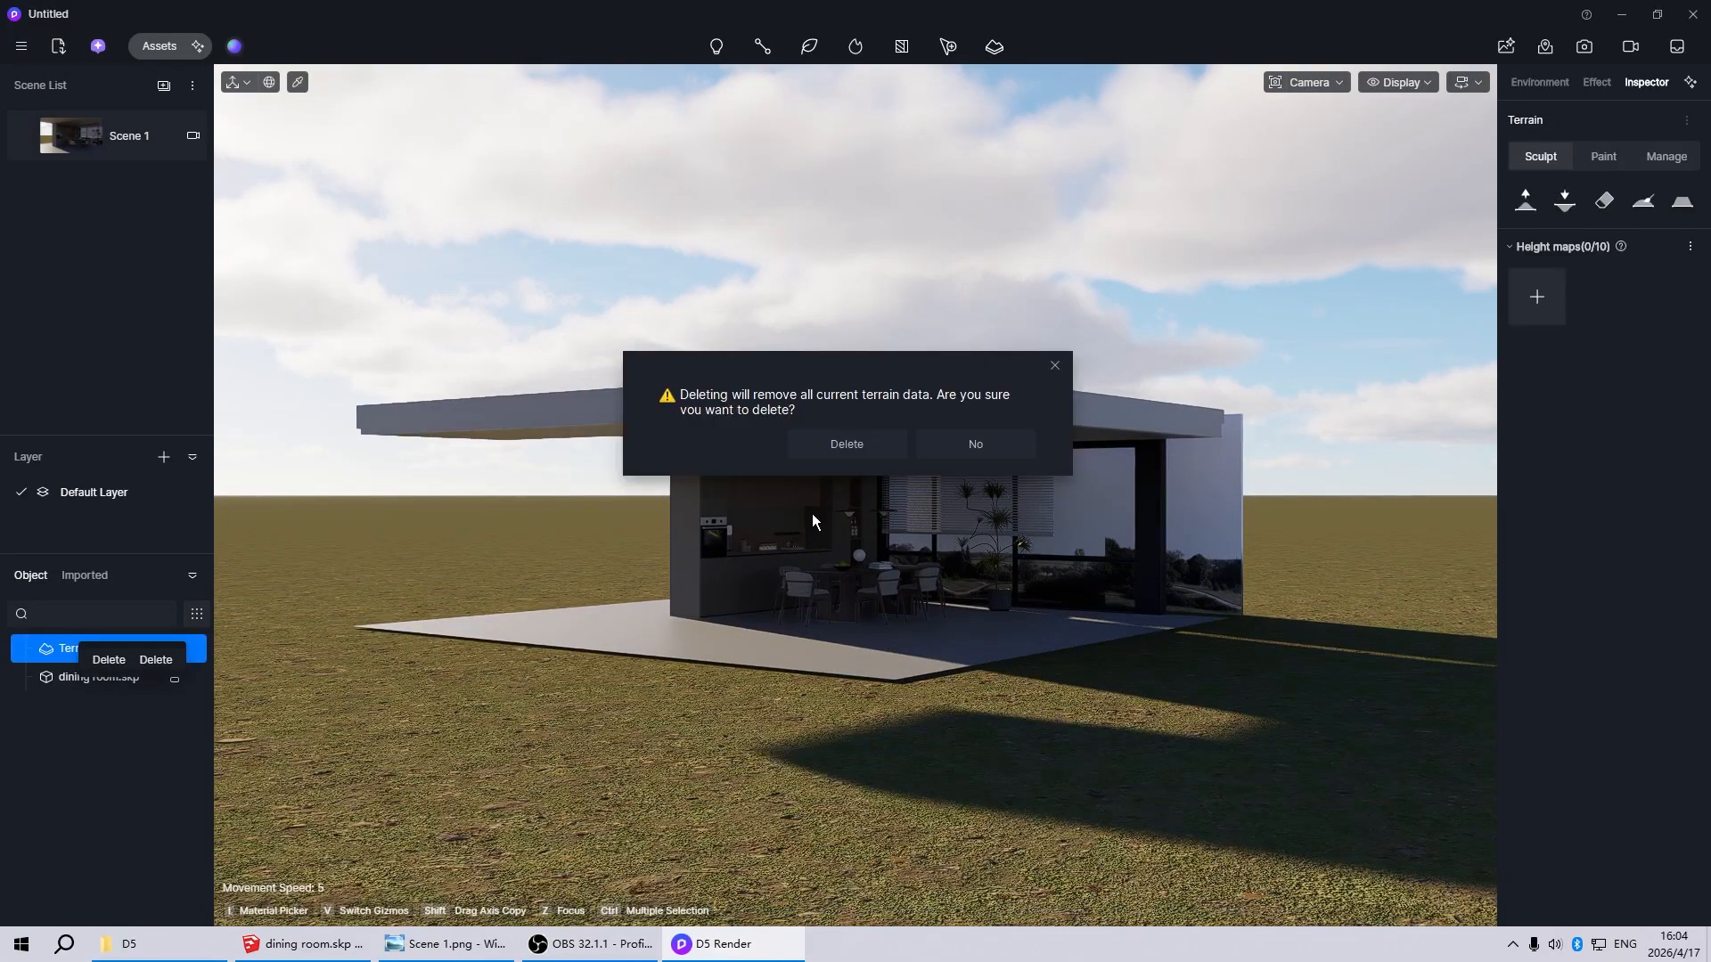
click(848, 444)
scroll(692, 704, down, 2)
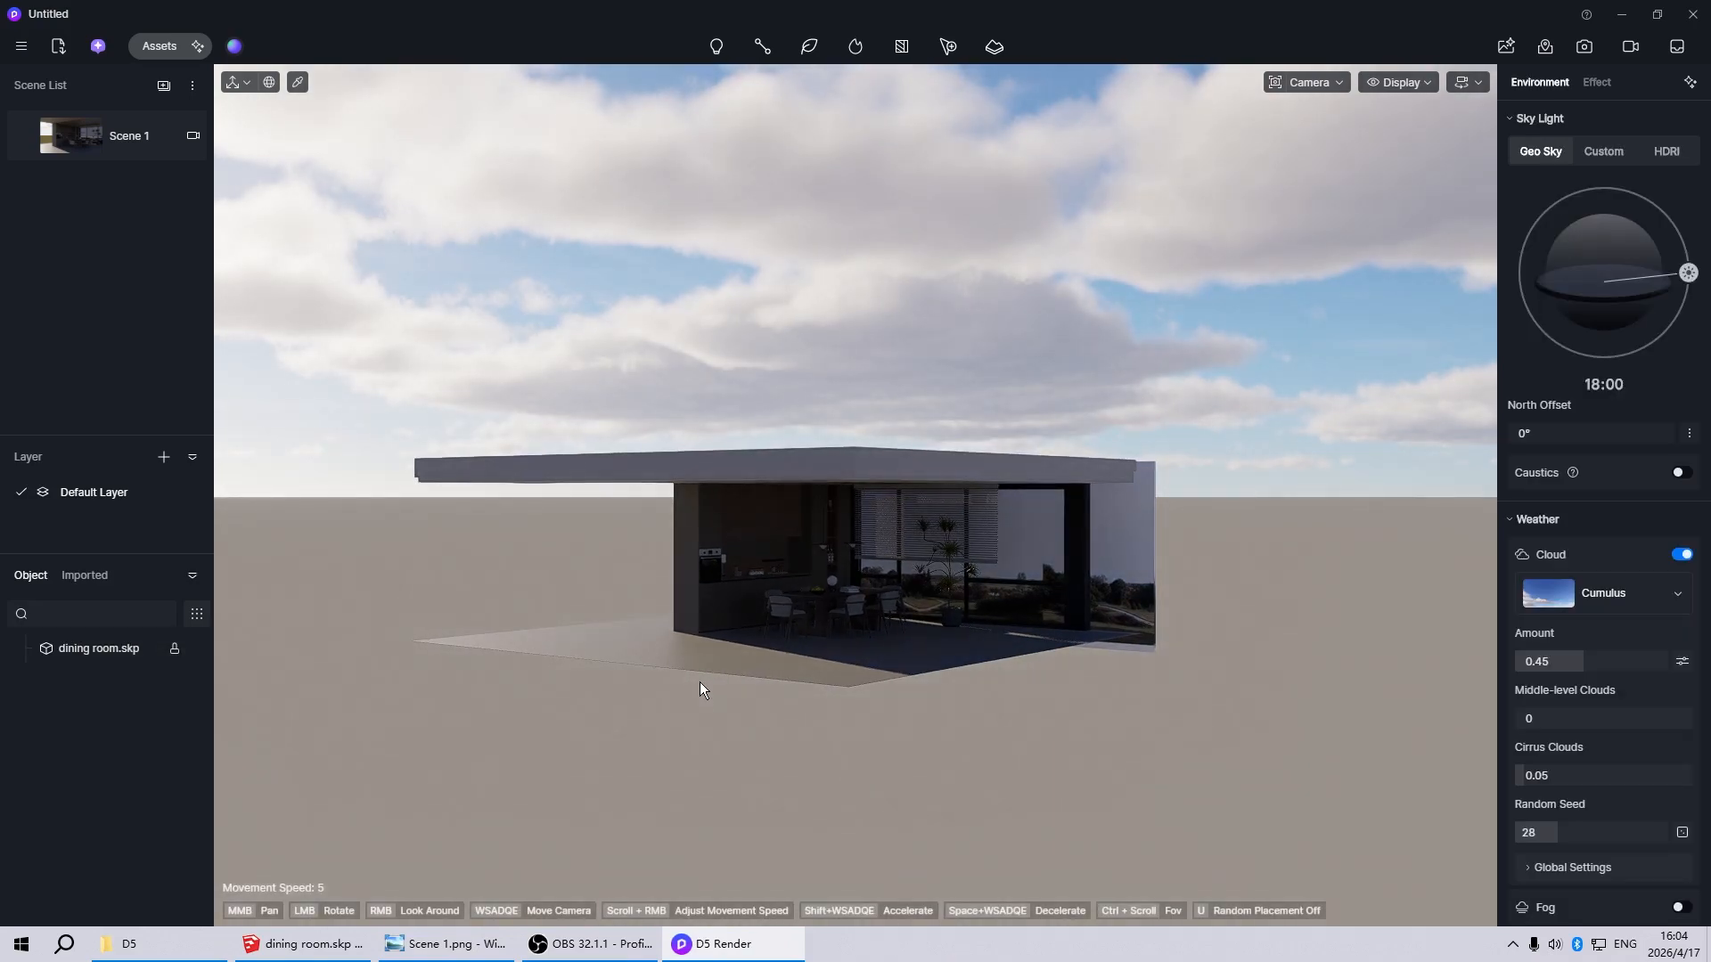
Return to the Scene 1 view and set the Geo Sky's North Offset to 86.2°
click(79, 131)
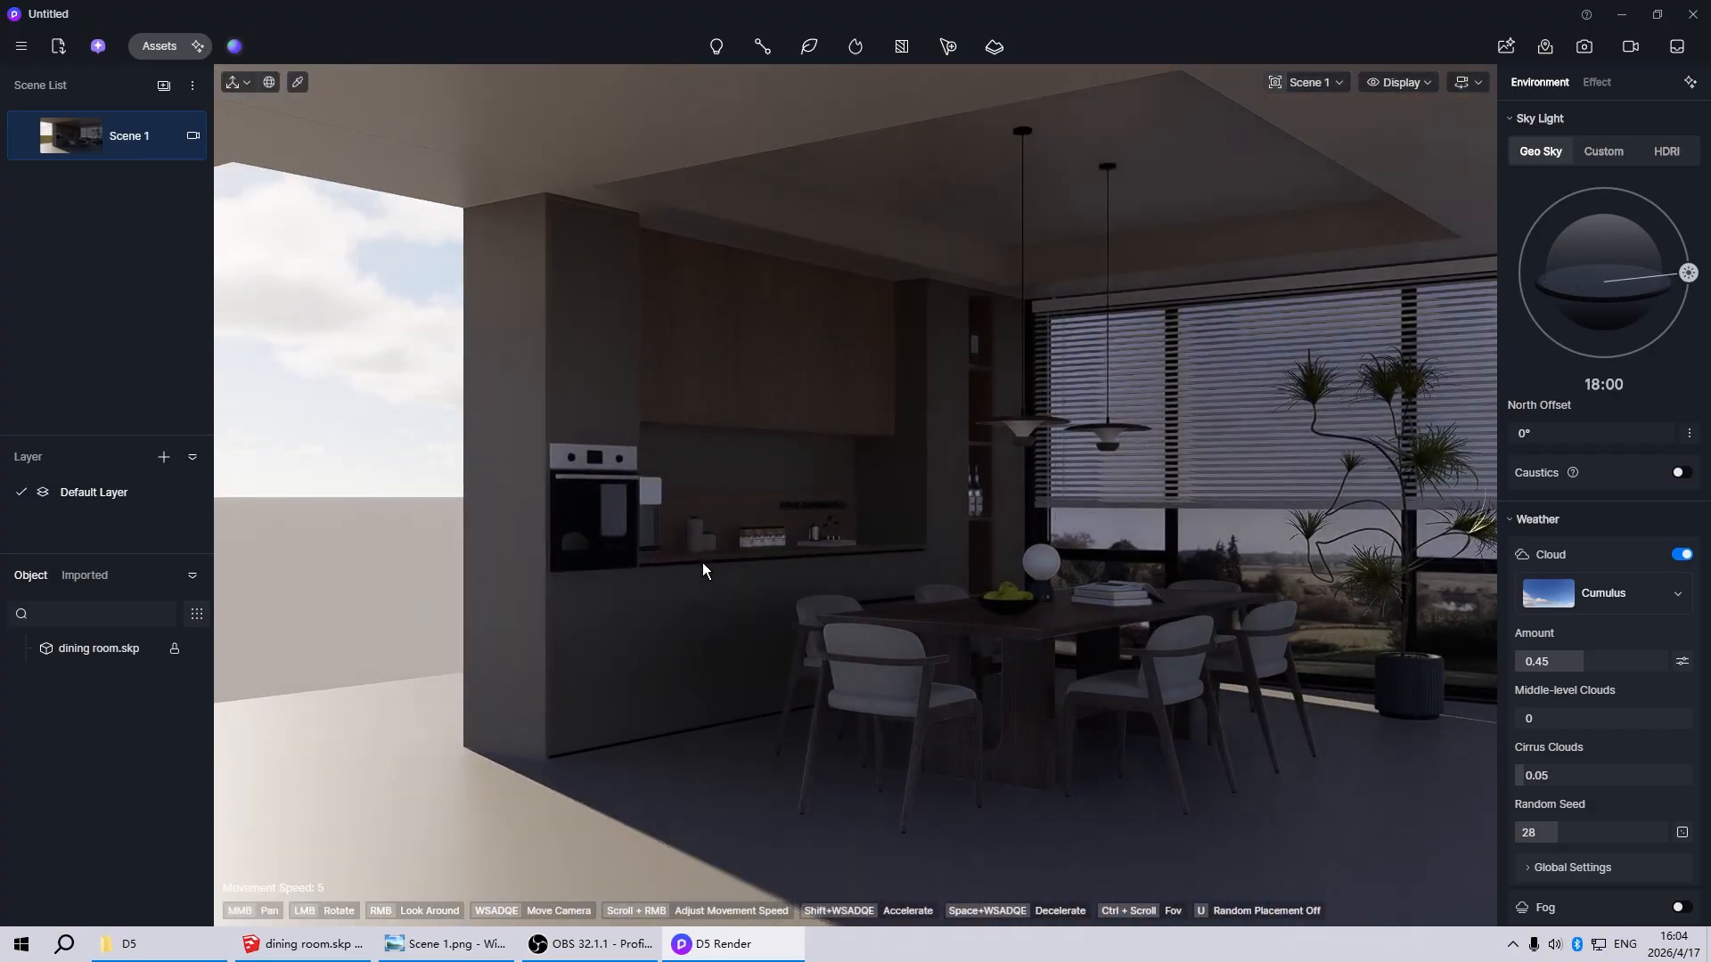
mouse_move(1559, 433)
mouse_down()
mouse_move(1591, 433)
mouse_move(1576, 433)
mouse_up()
Select the landscape backdrop plane outside the window and make its material invisible in raytracing
scroll(506, 588, down, 4)
scroll(506, 585, down, 5)
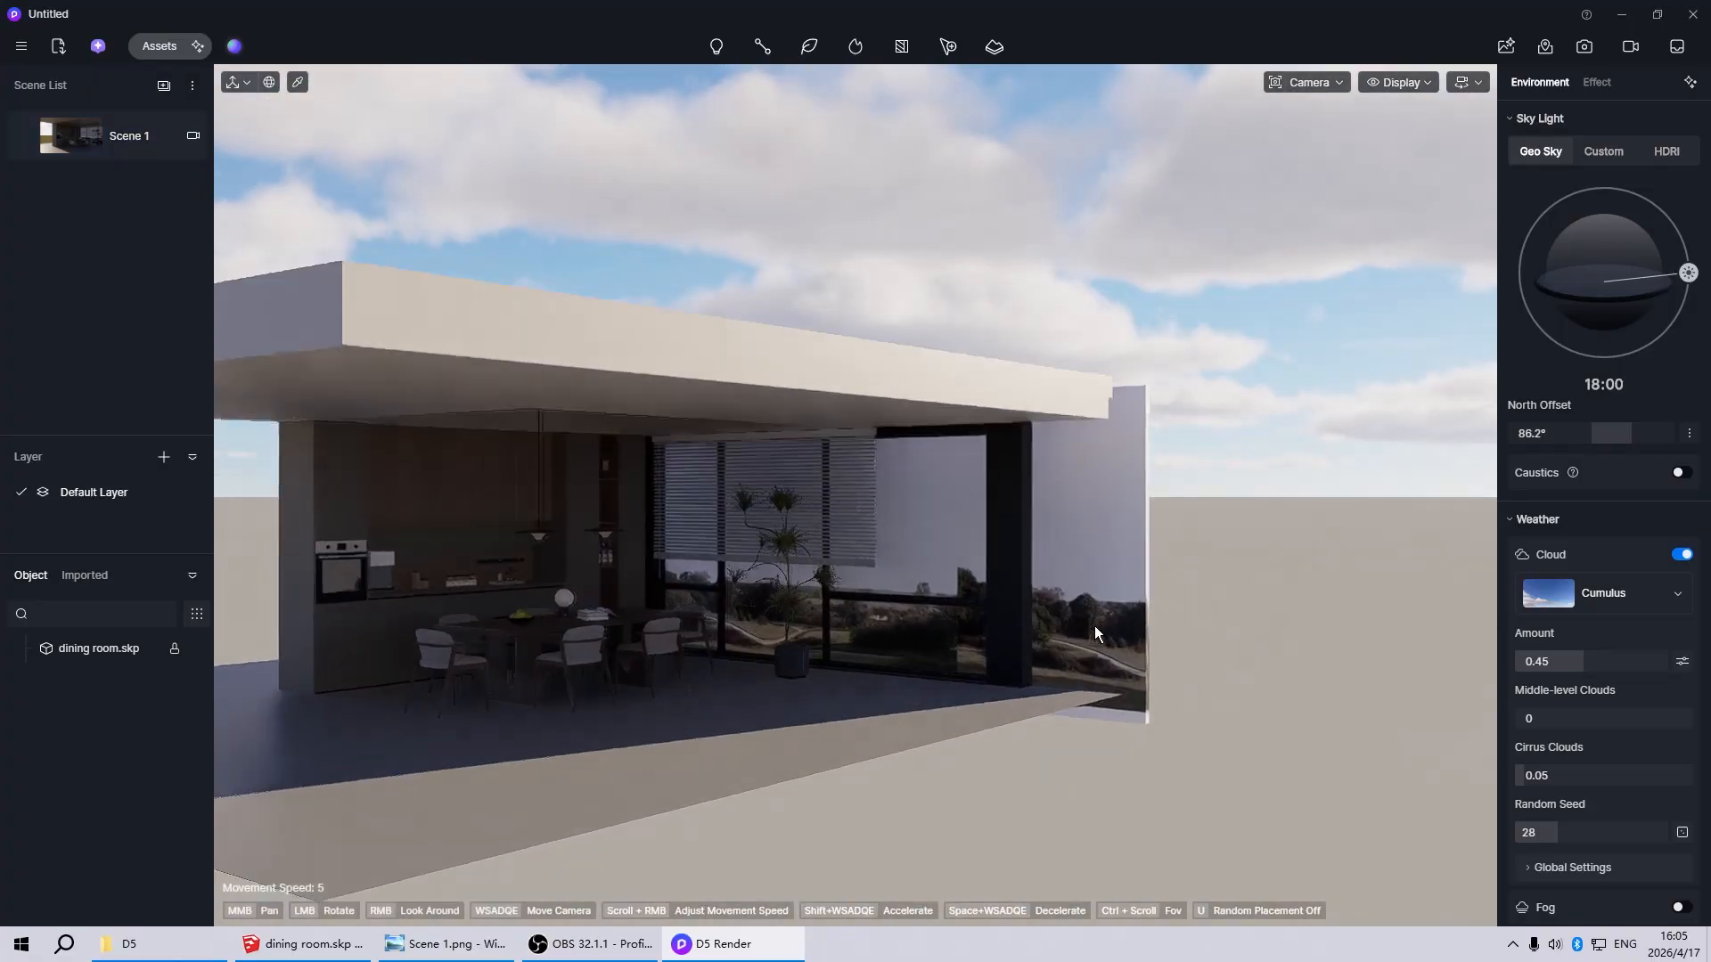
click(1078, 538)
scroll(934, 704, up, 4)
scroll(1320, 615, down, 4)
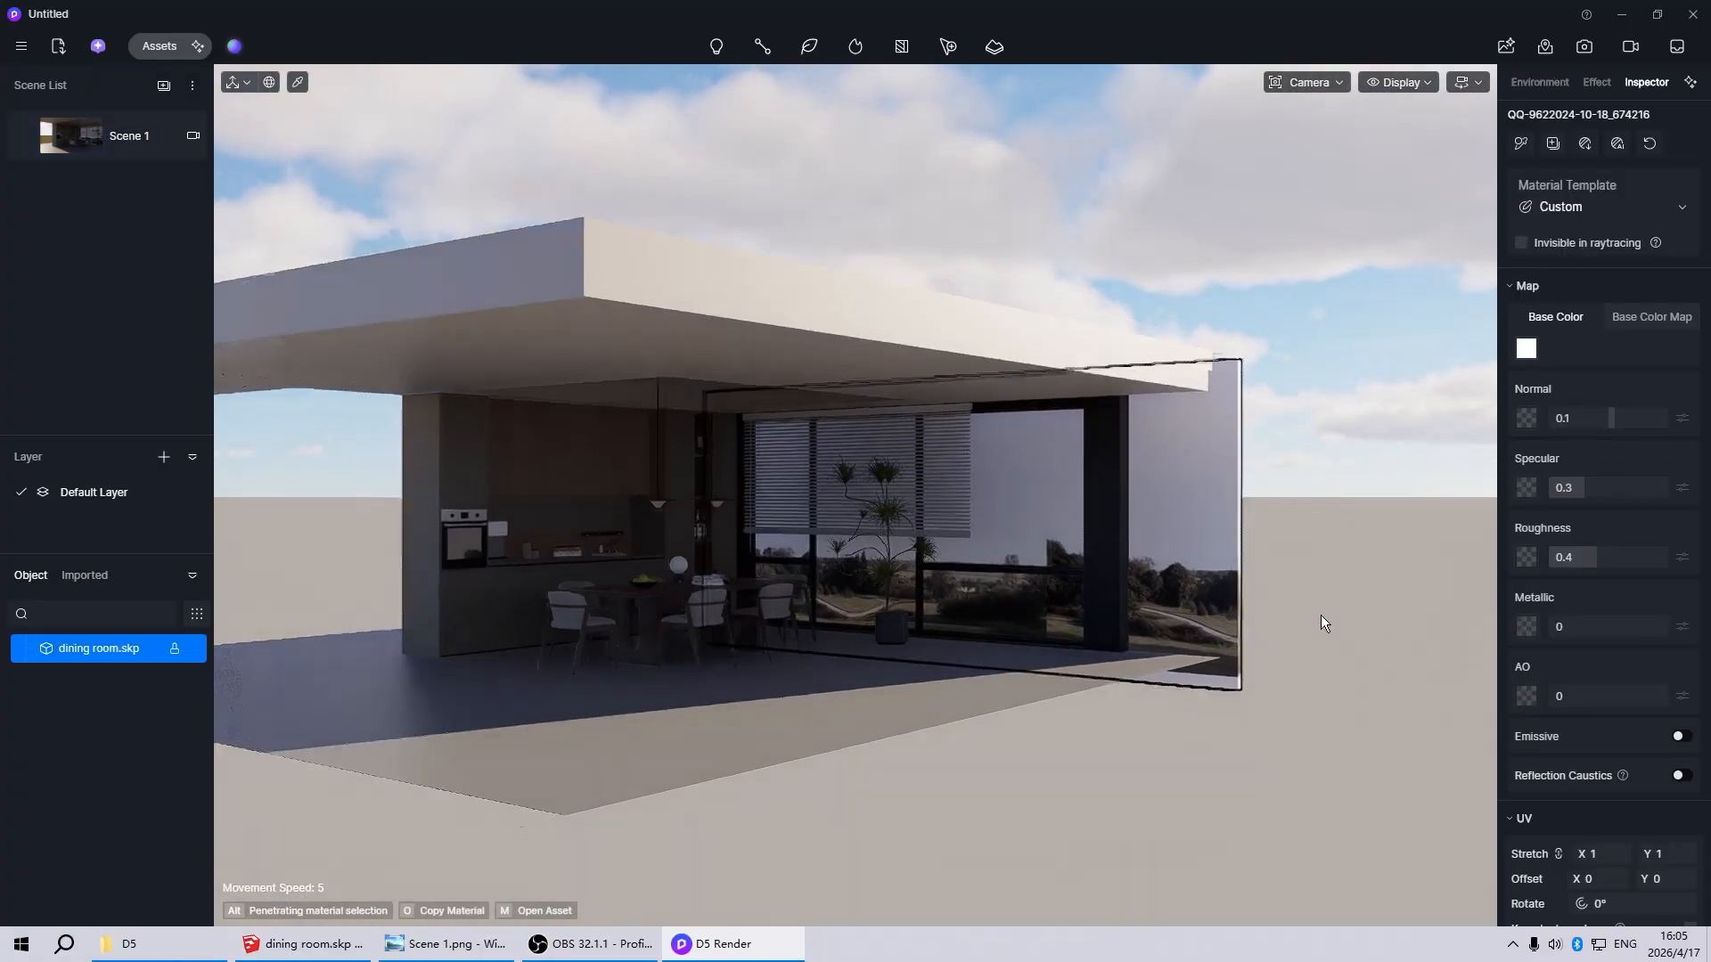
scroll(1003, 638, up, 4)
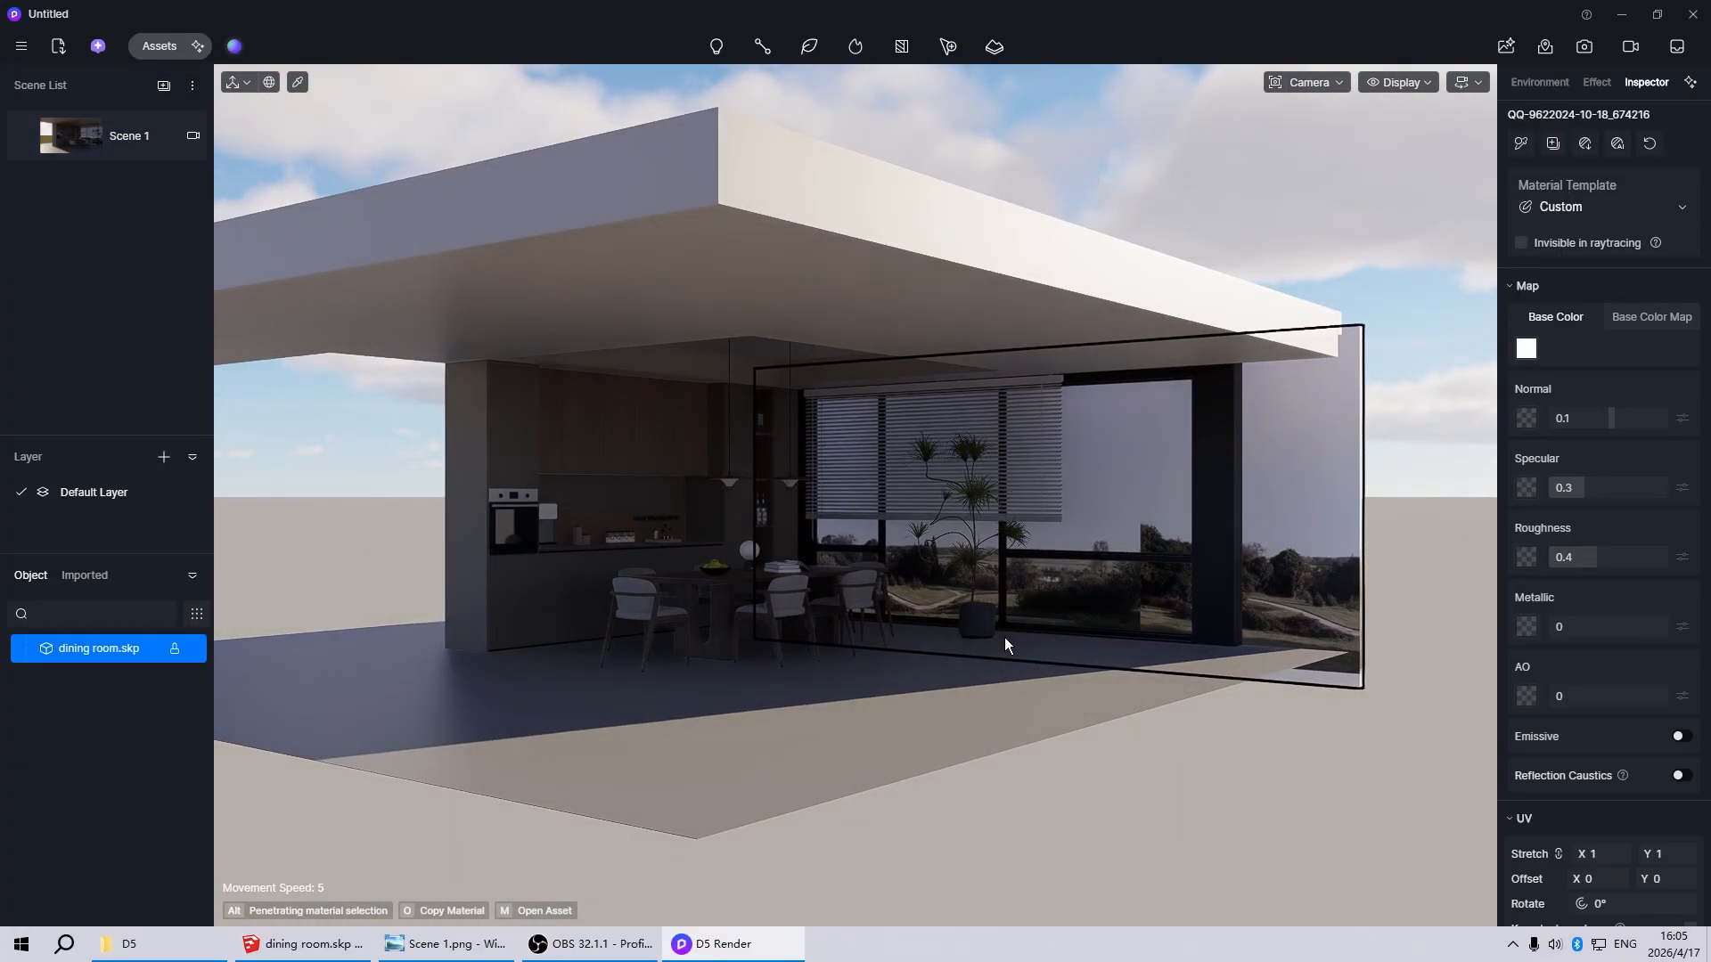
click(1521, 242)
Examine the sunlight entering through the blinds from inside and outside, and return to the Scene 1 view
scroll(1076, 503, up, 6)
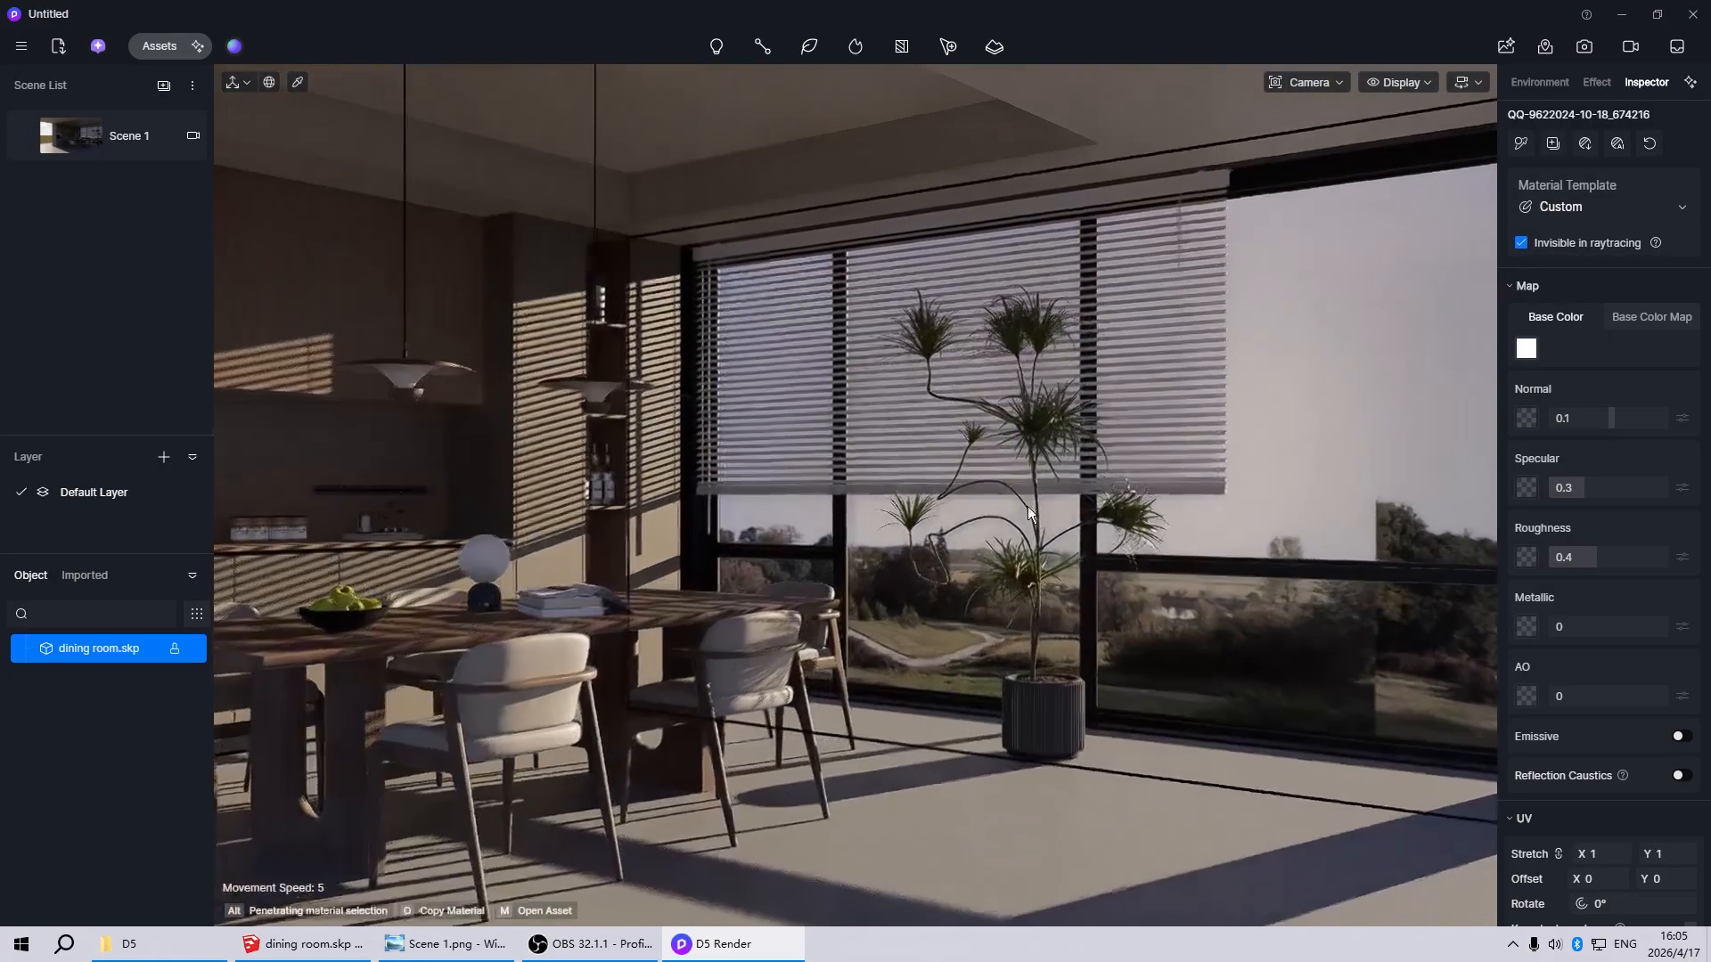
scroll(624, 641, down, 6)
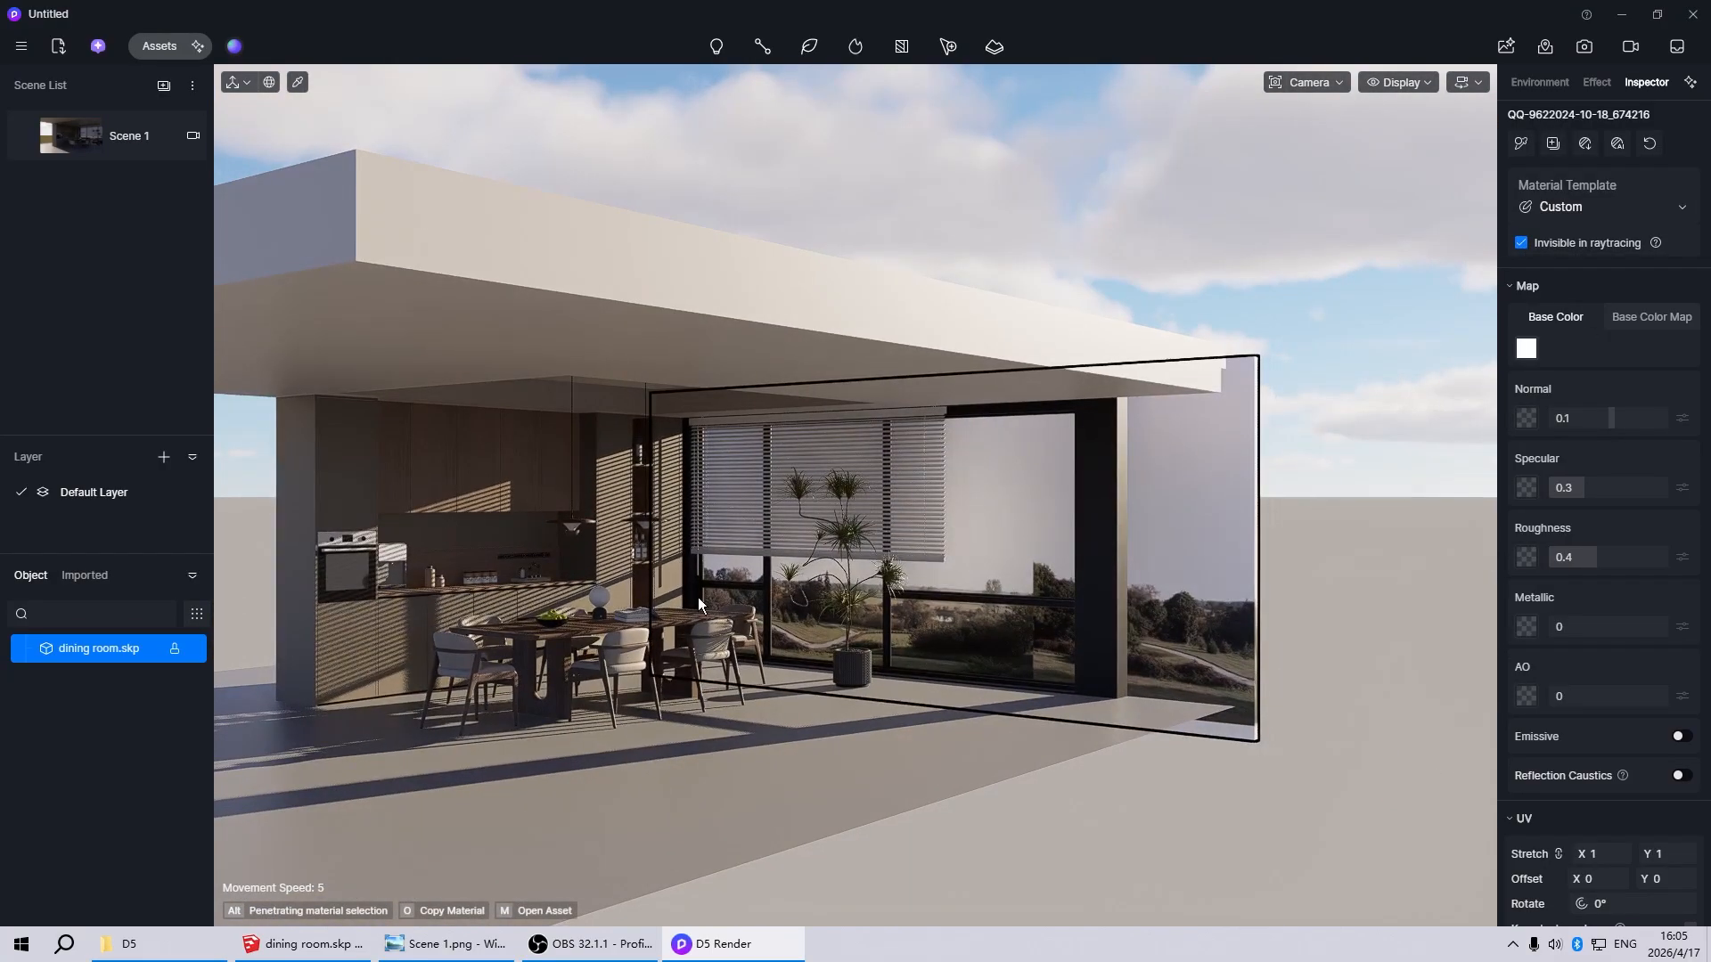
scroll(827, 616, down, 2)
scroll(580, 649, up, 3)
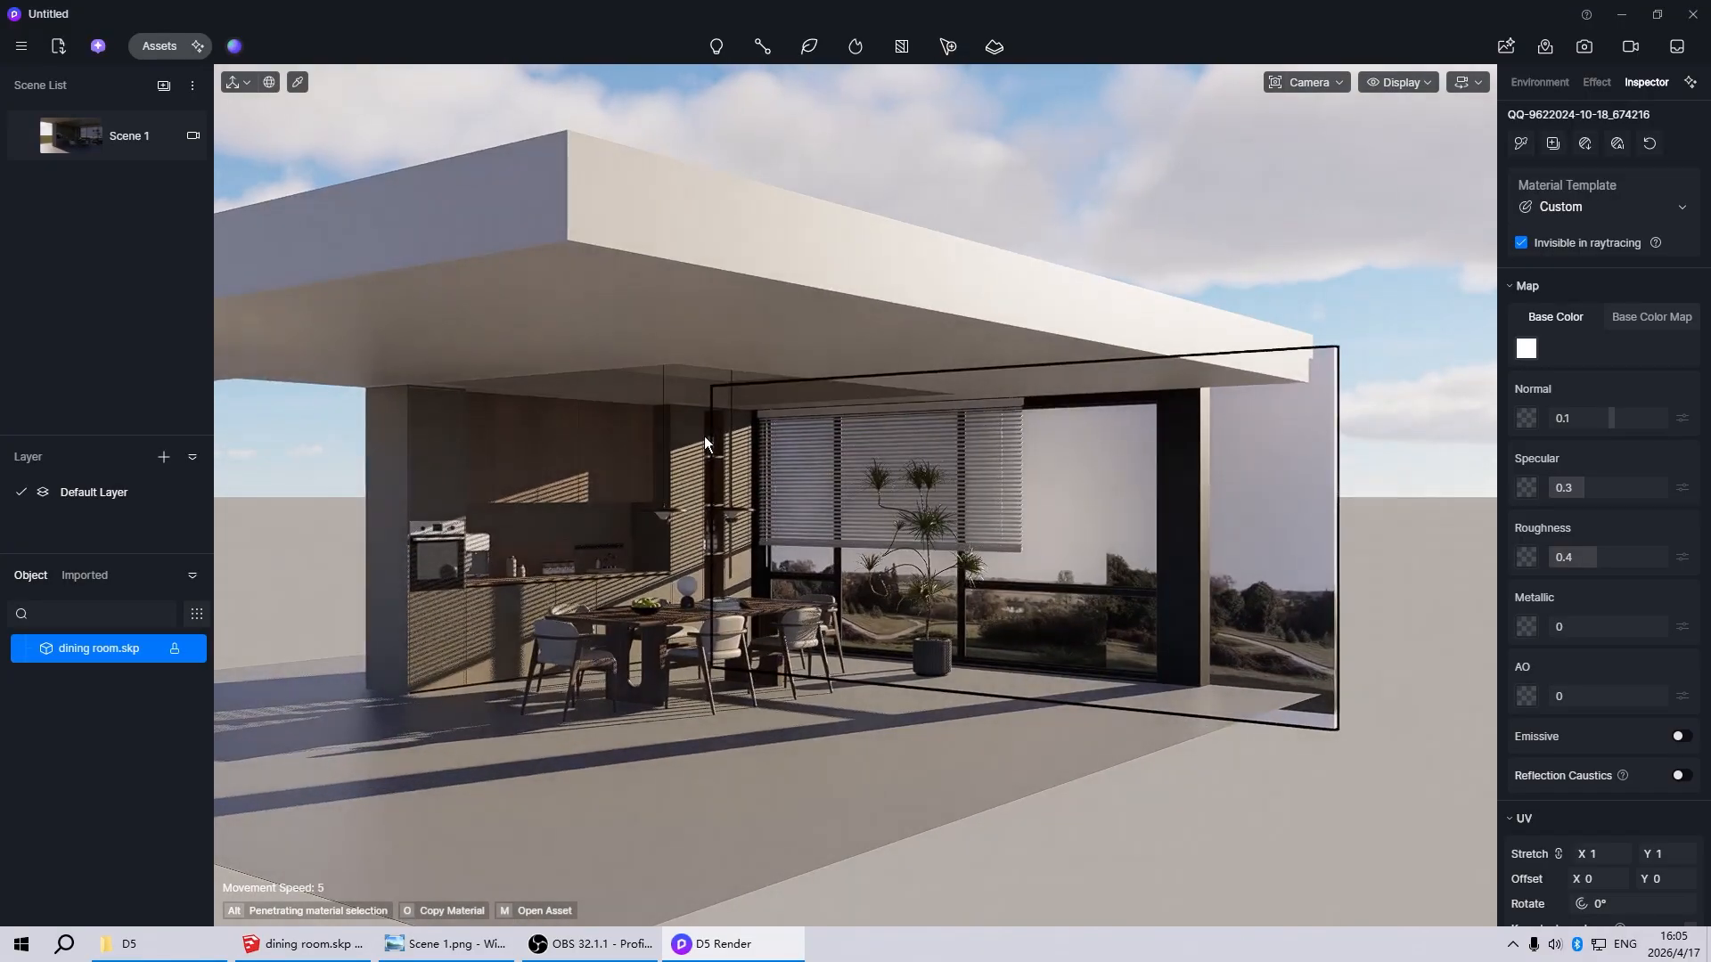
scroll(681, 590, up, 3)
scroll(711, 544, up, 3)
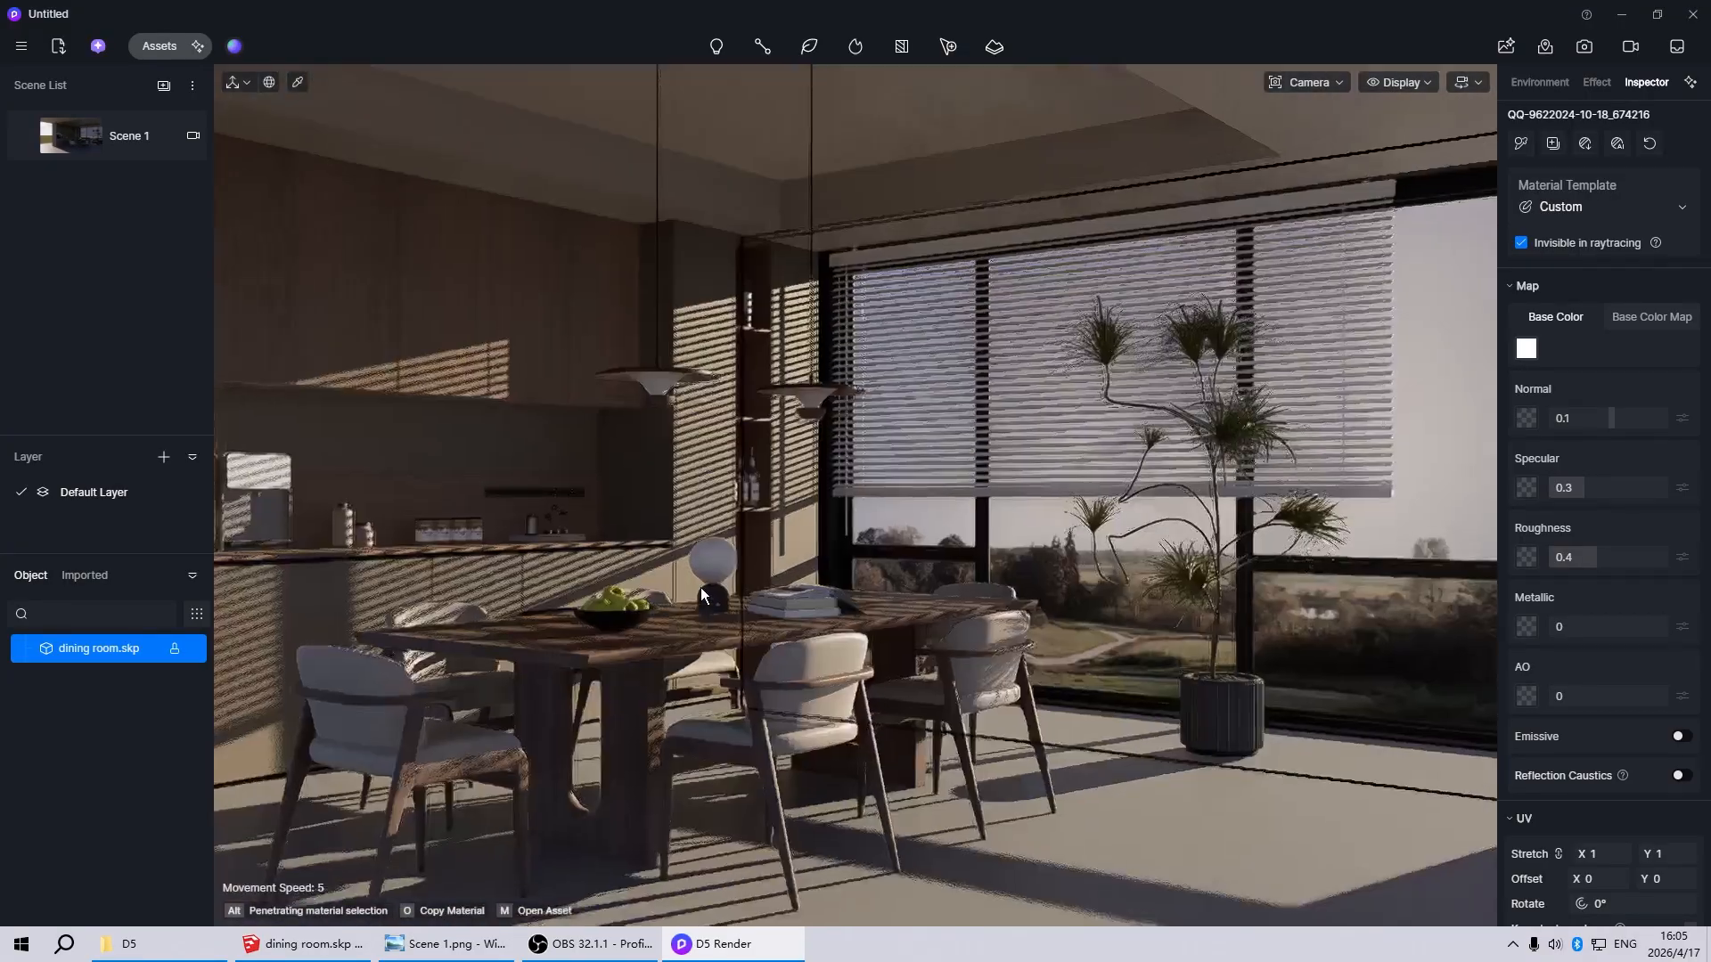
click(80, 136)
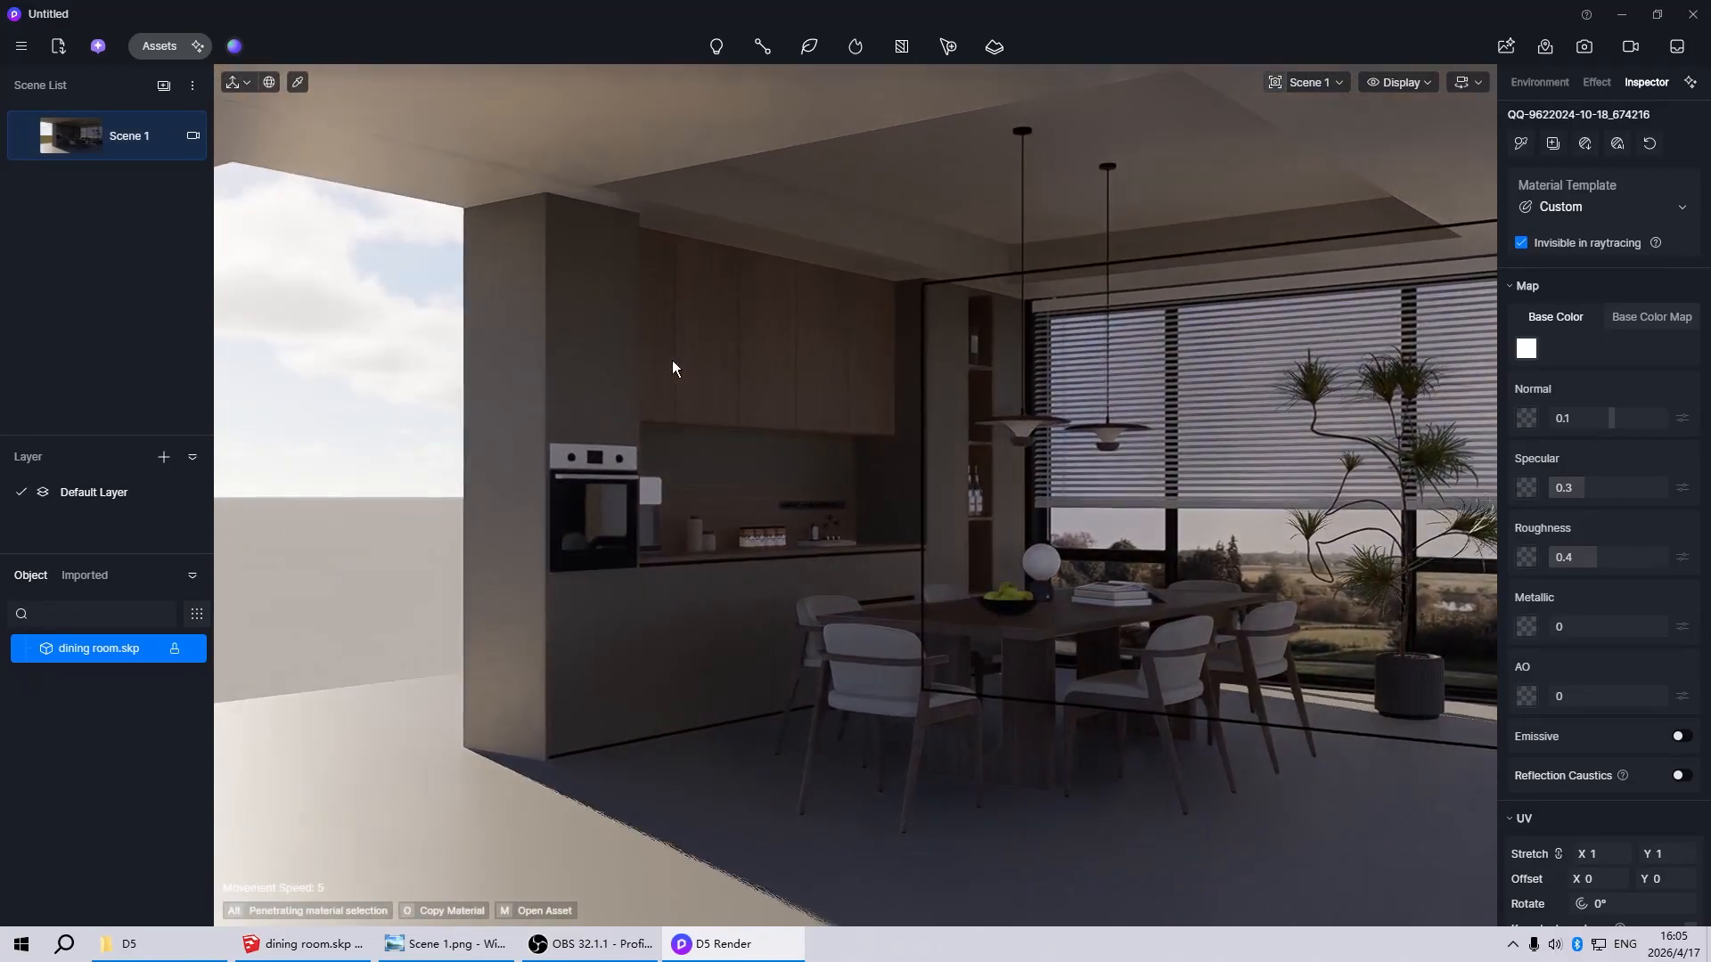
click(290, 446)
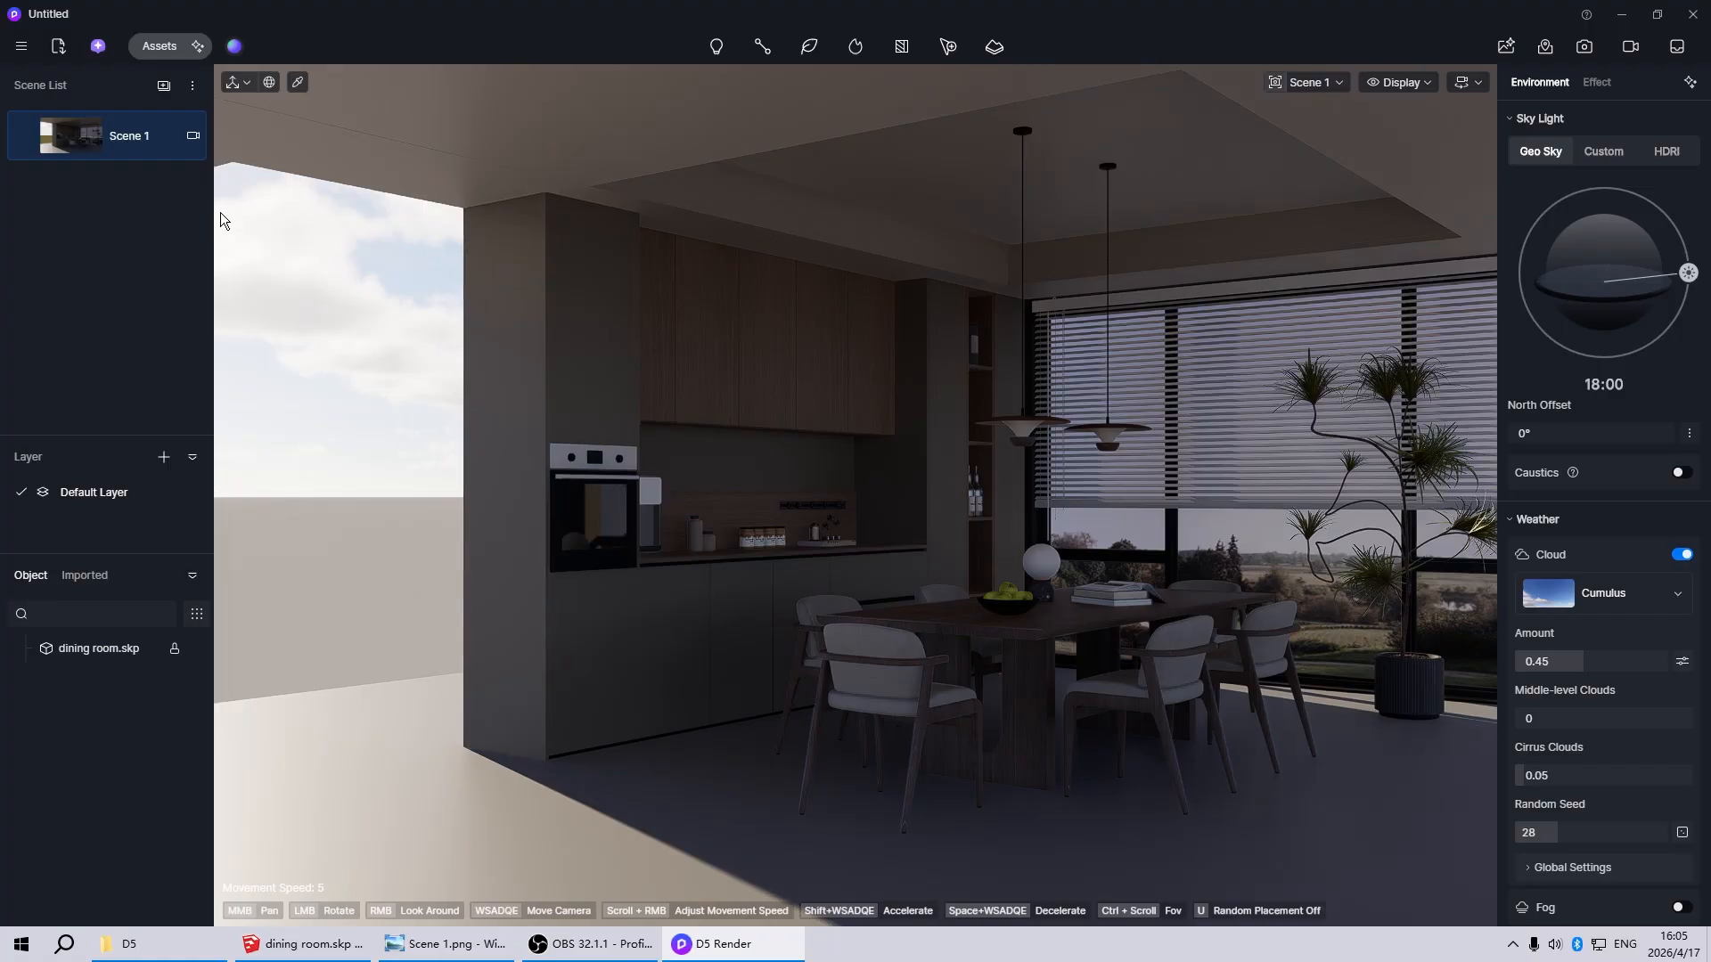
Set the Scene 1 camera to Two-point Perspective with a 4:3 aspect ratio
click(193, 136)
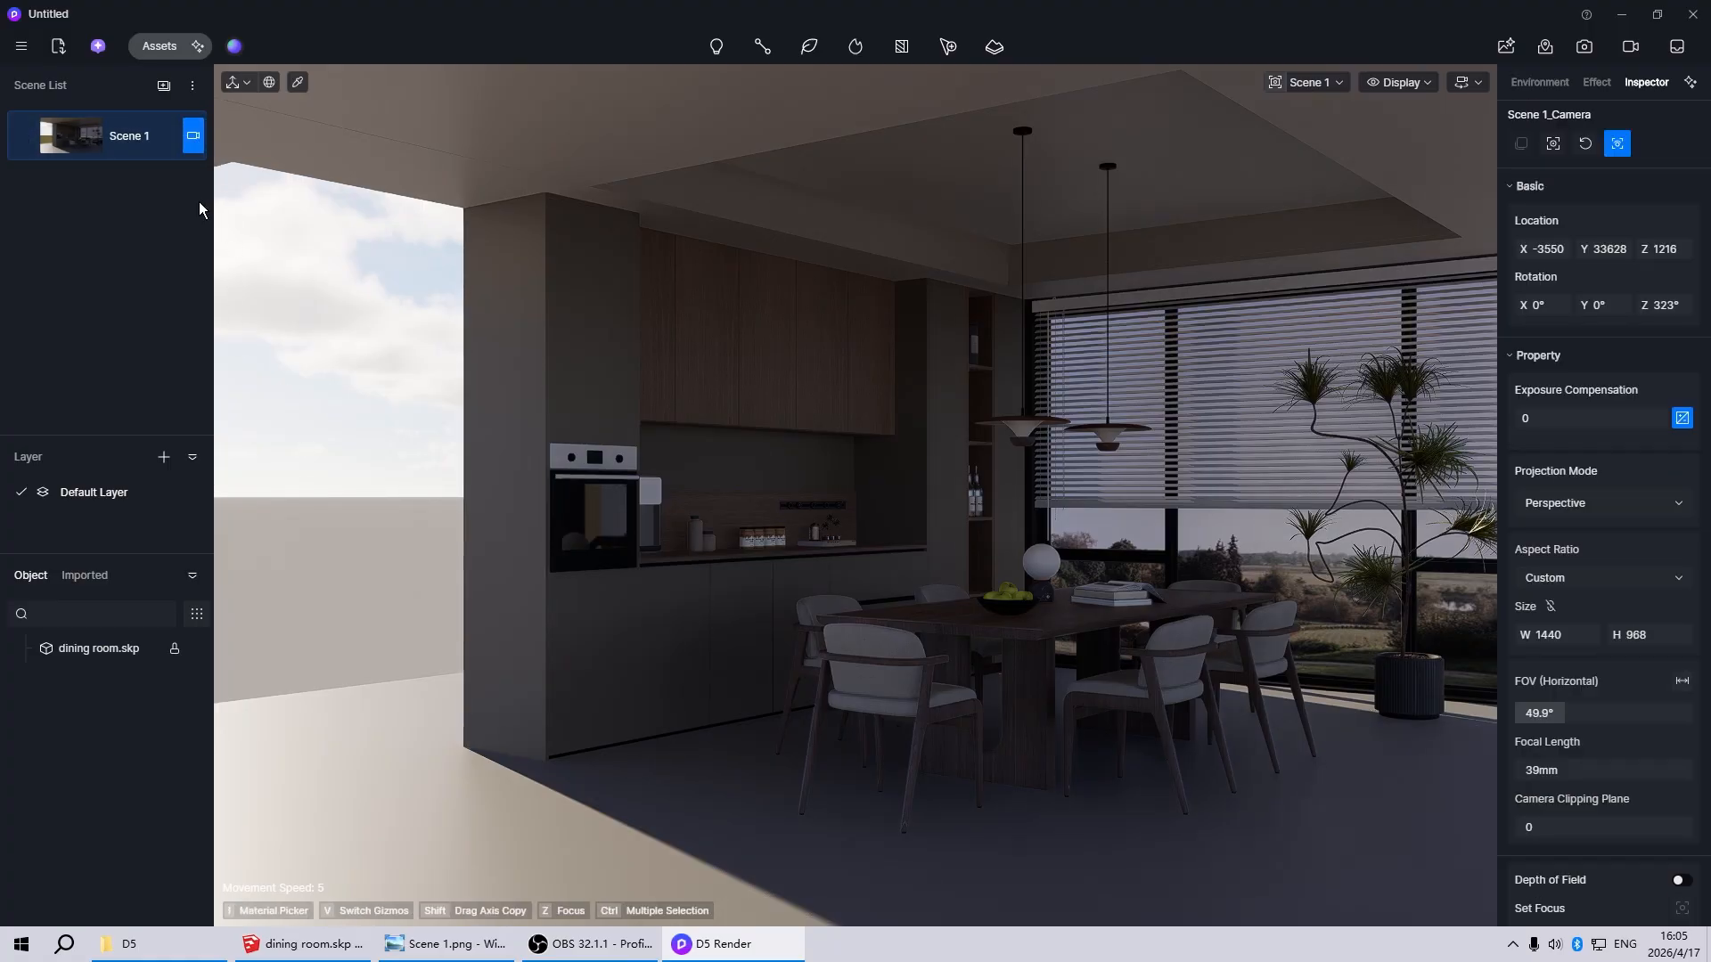
click(1579, 504)
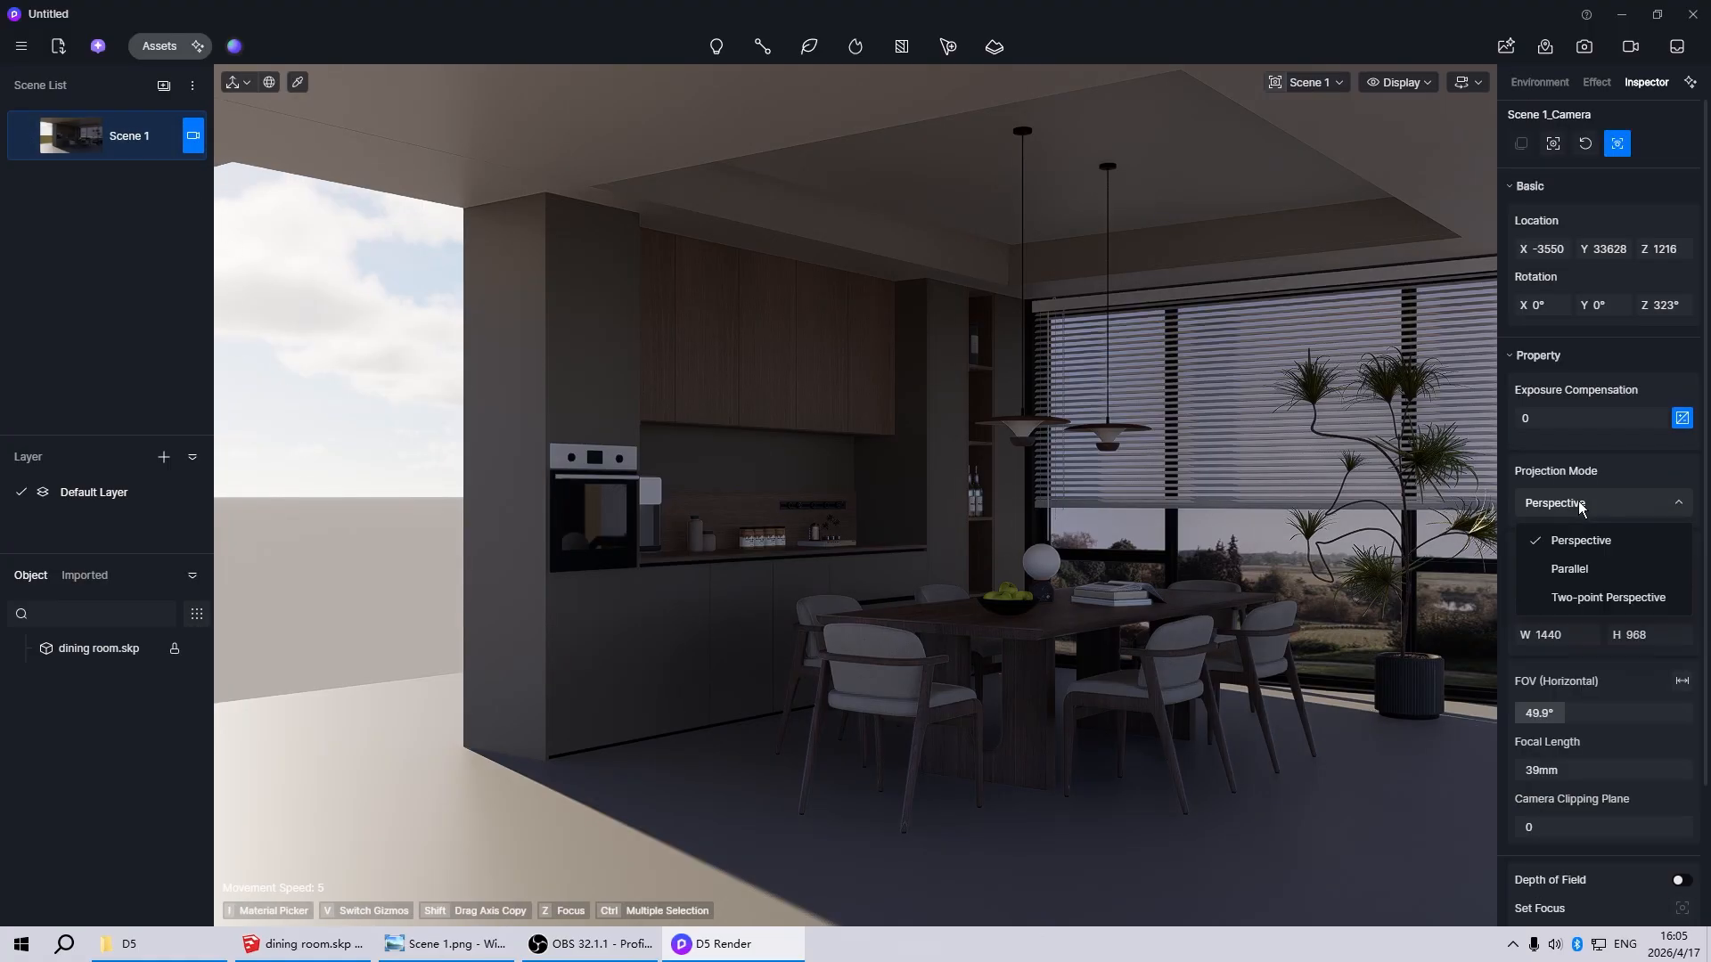
click(1590, 597)
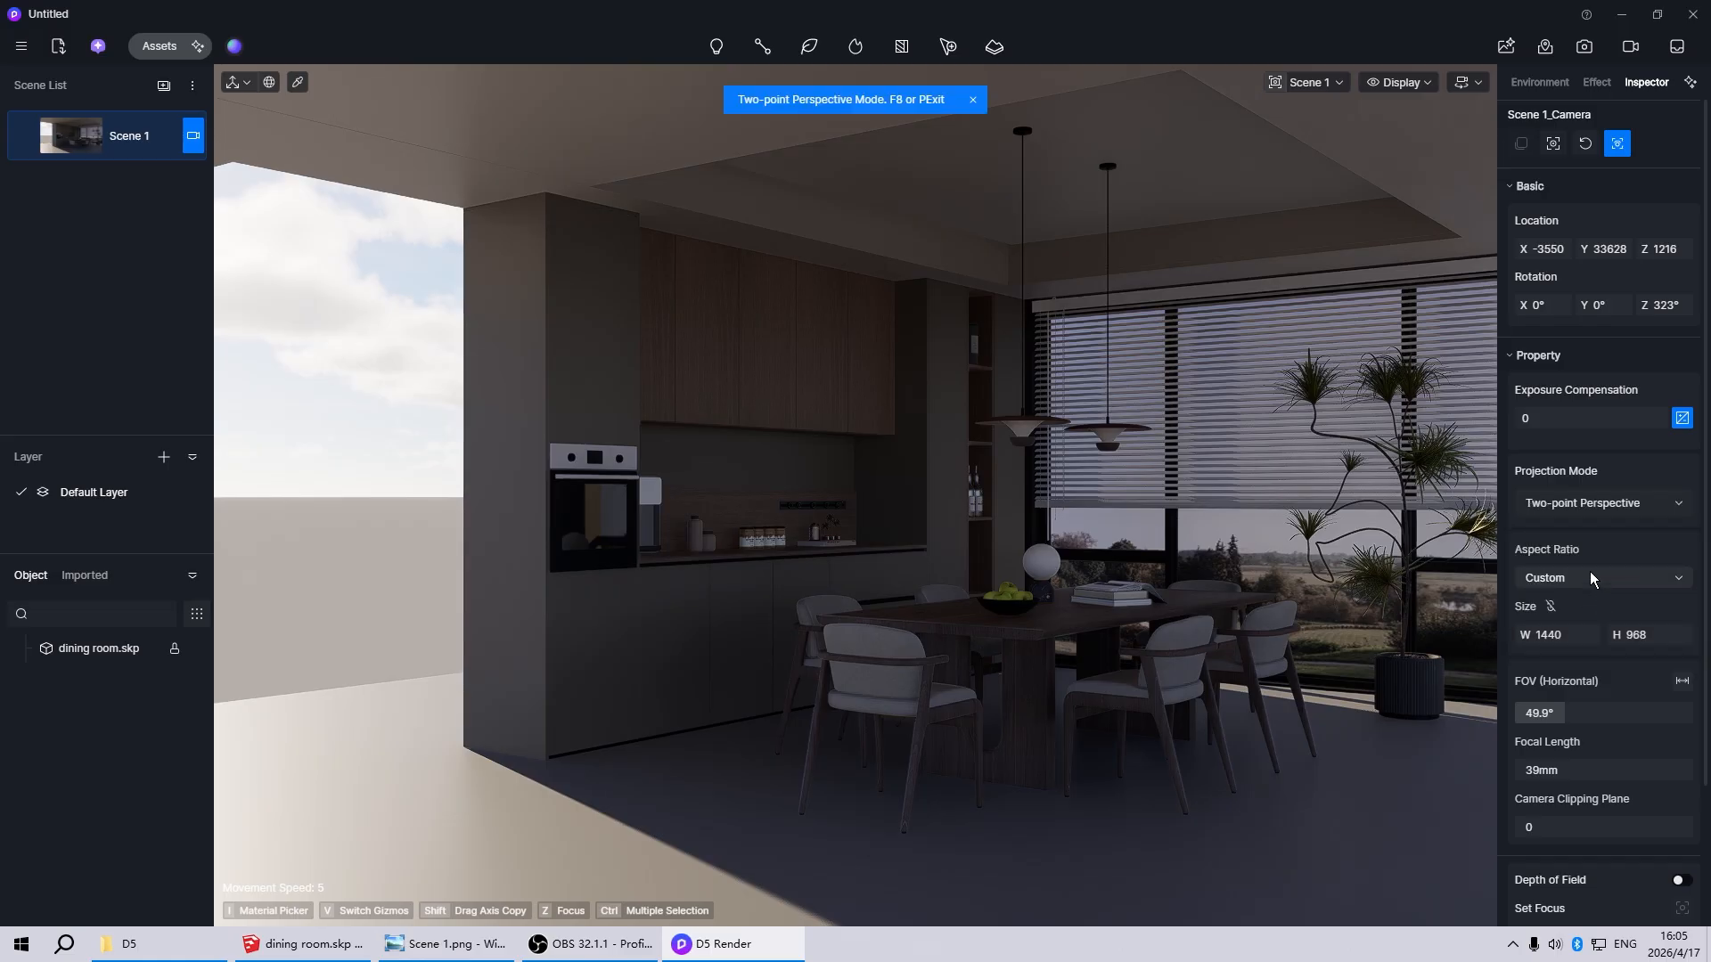
click(1592, 578)
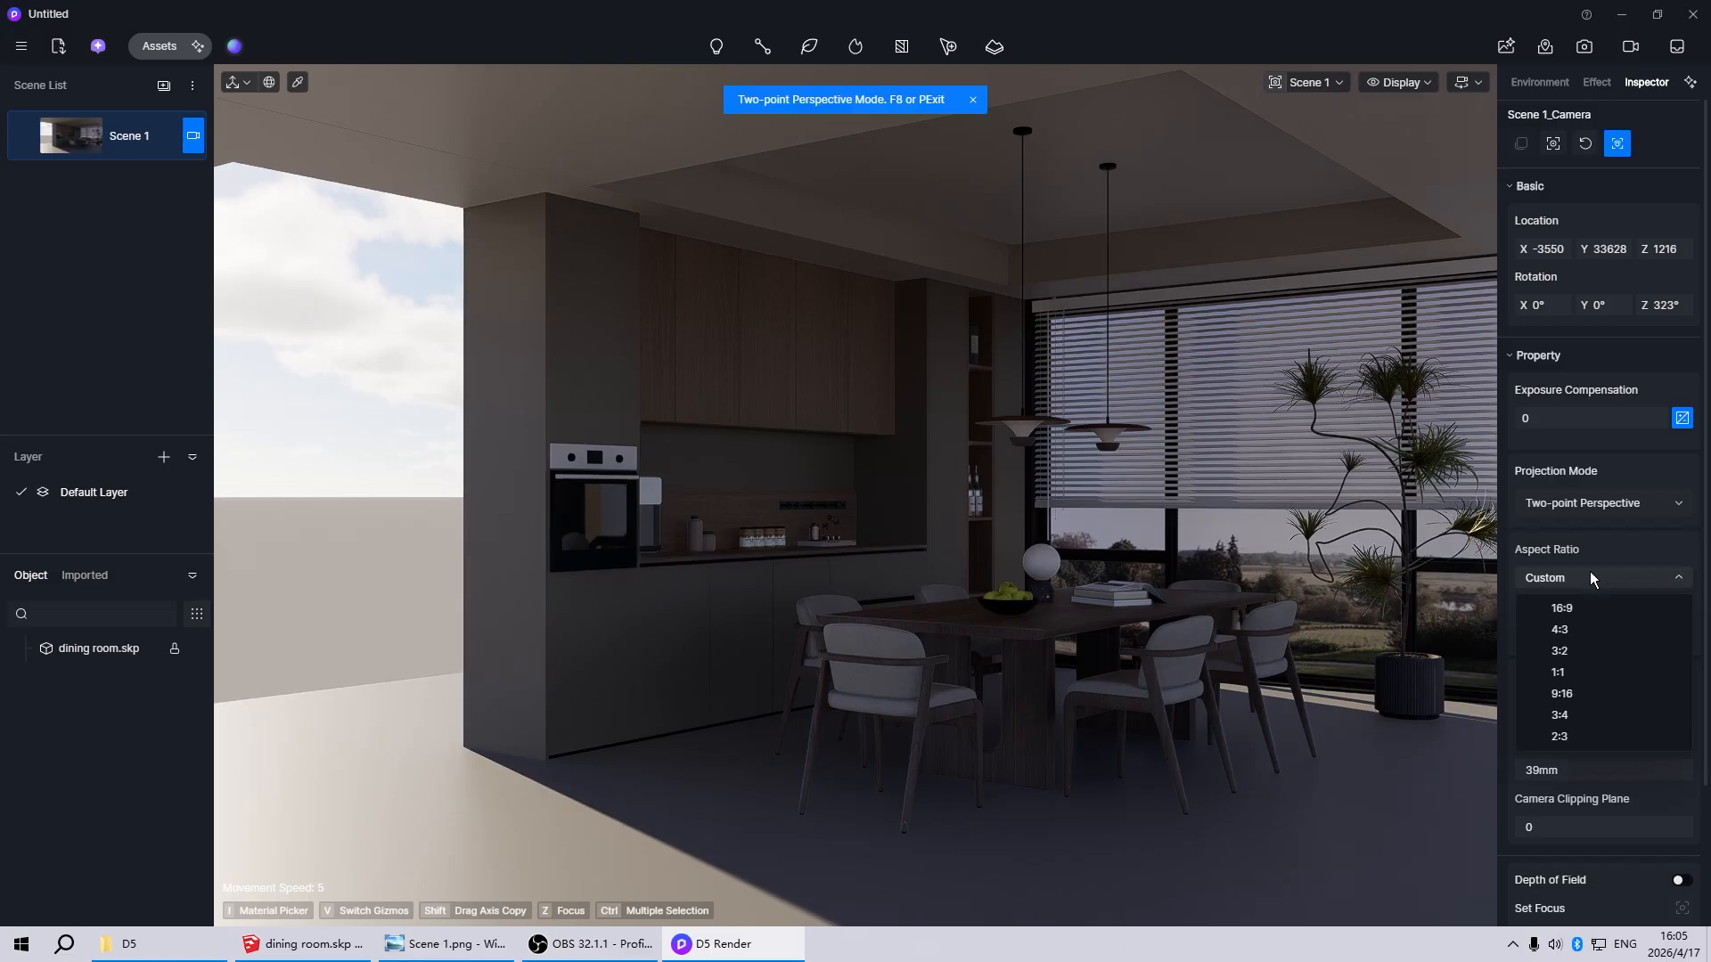
click(1579, 630)
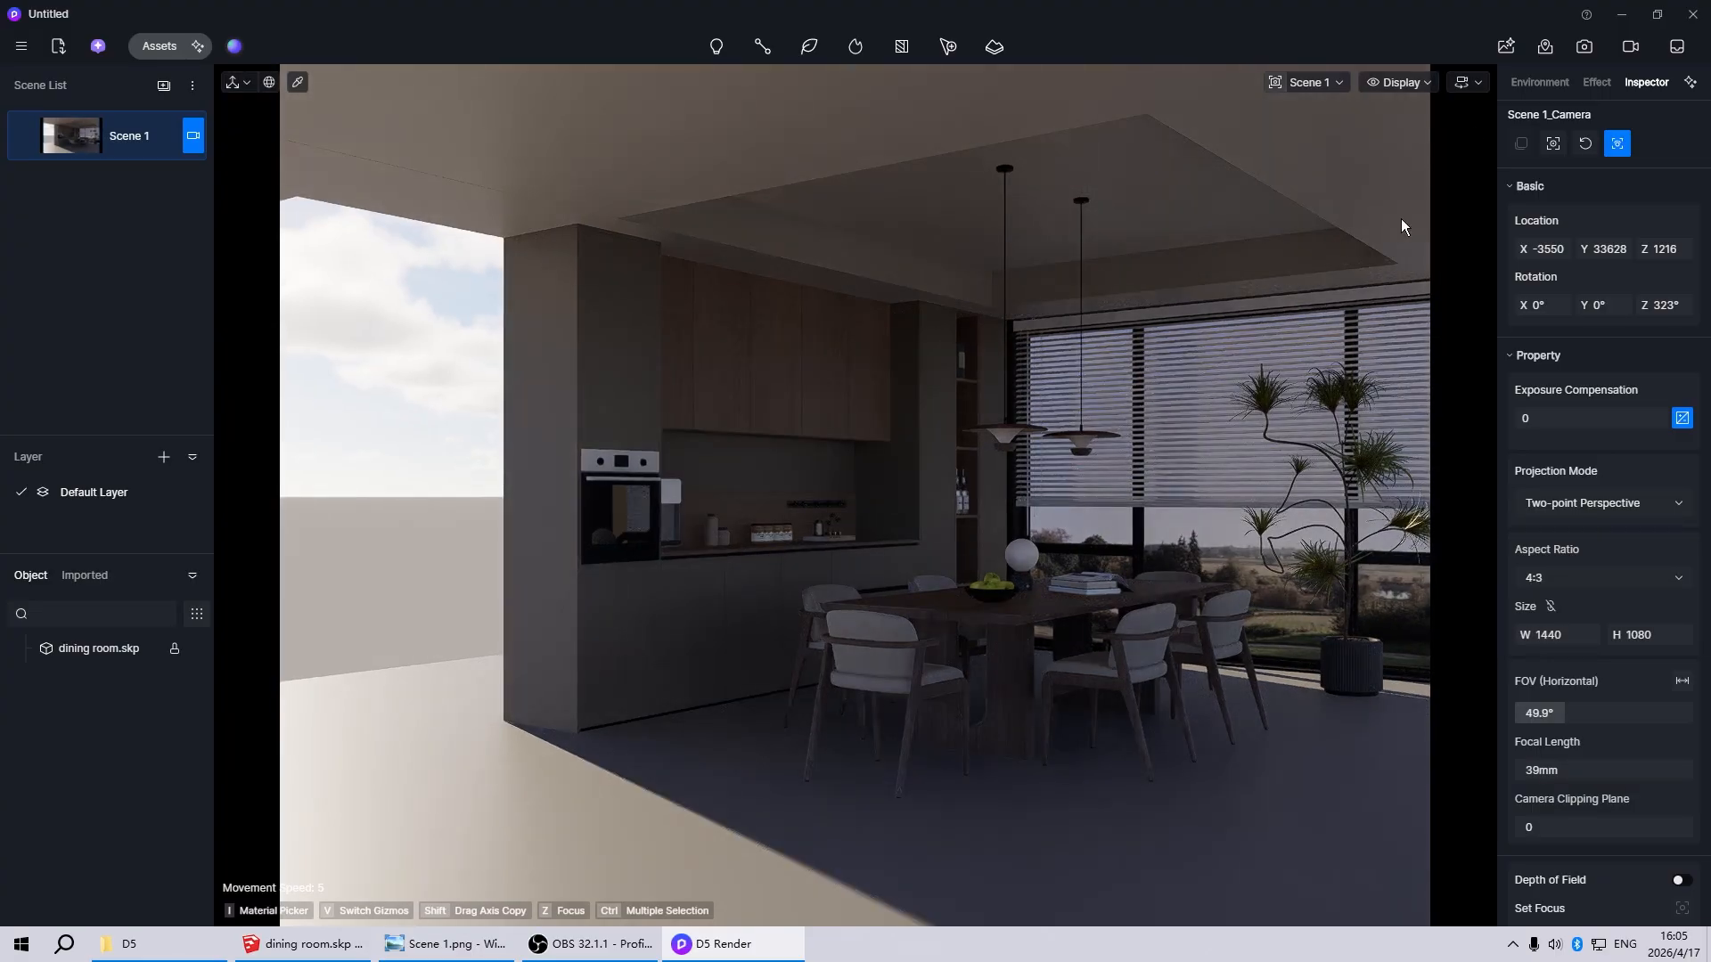
Set the free navigation movement speed to 1
click(1466, 82)
click(1410, 178)
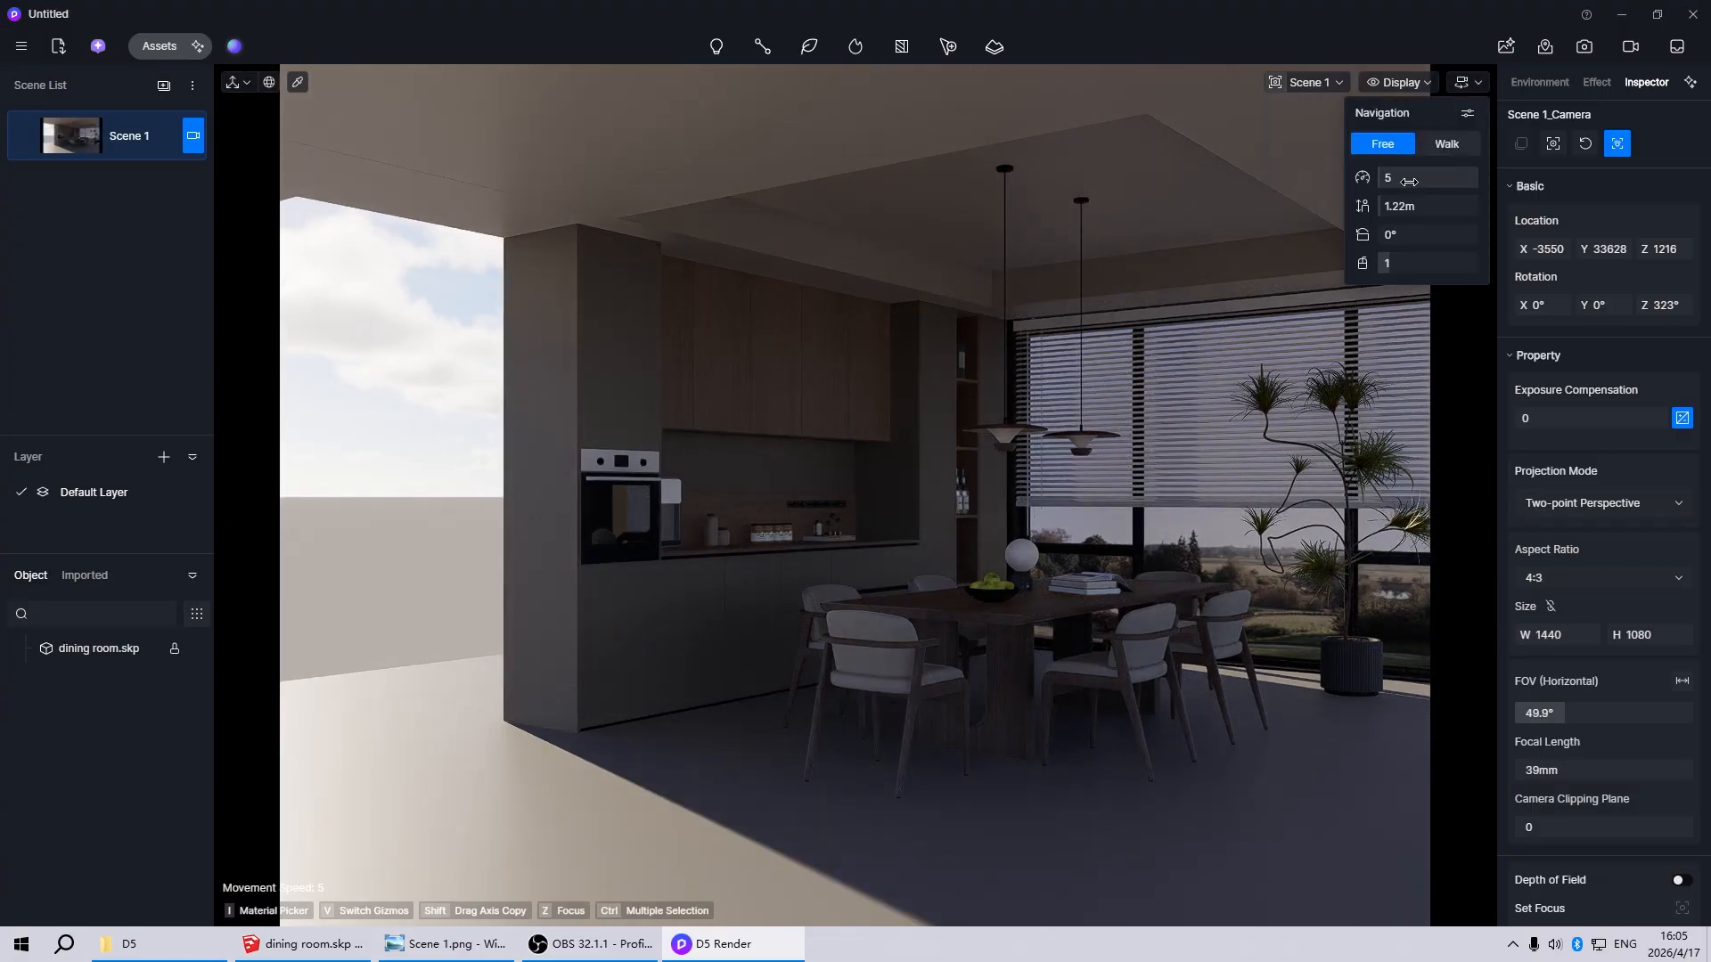
text(1)
click(872, 508)
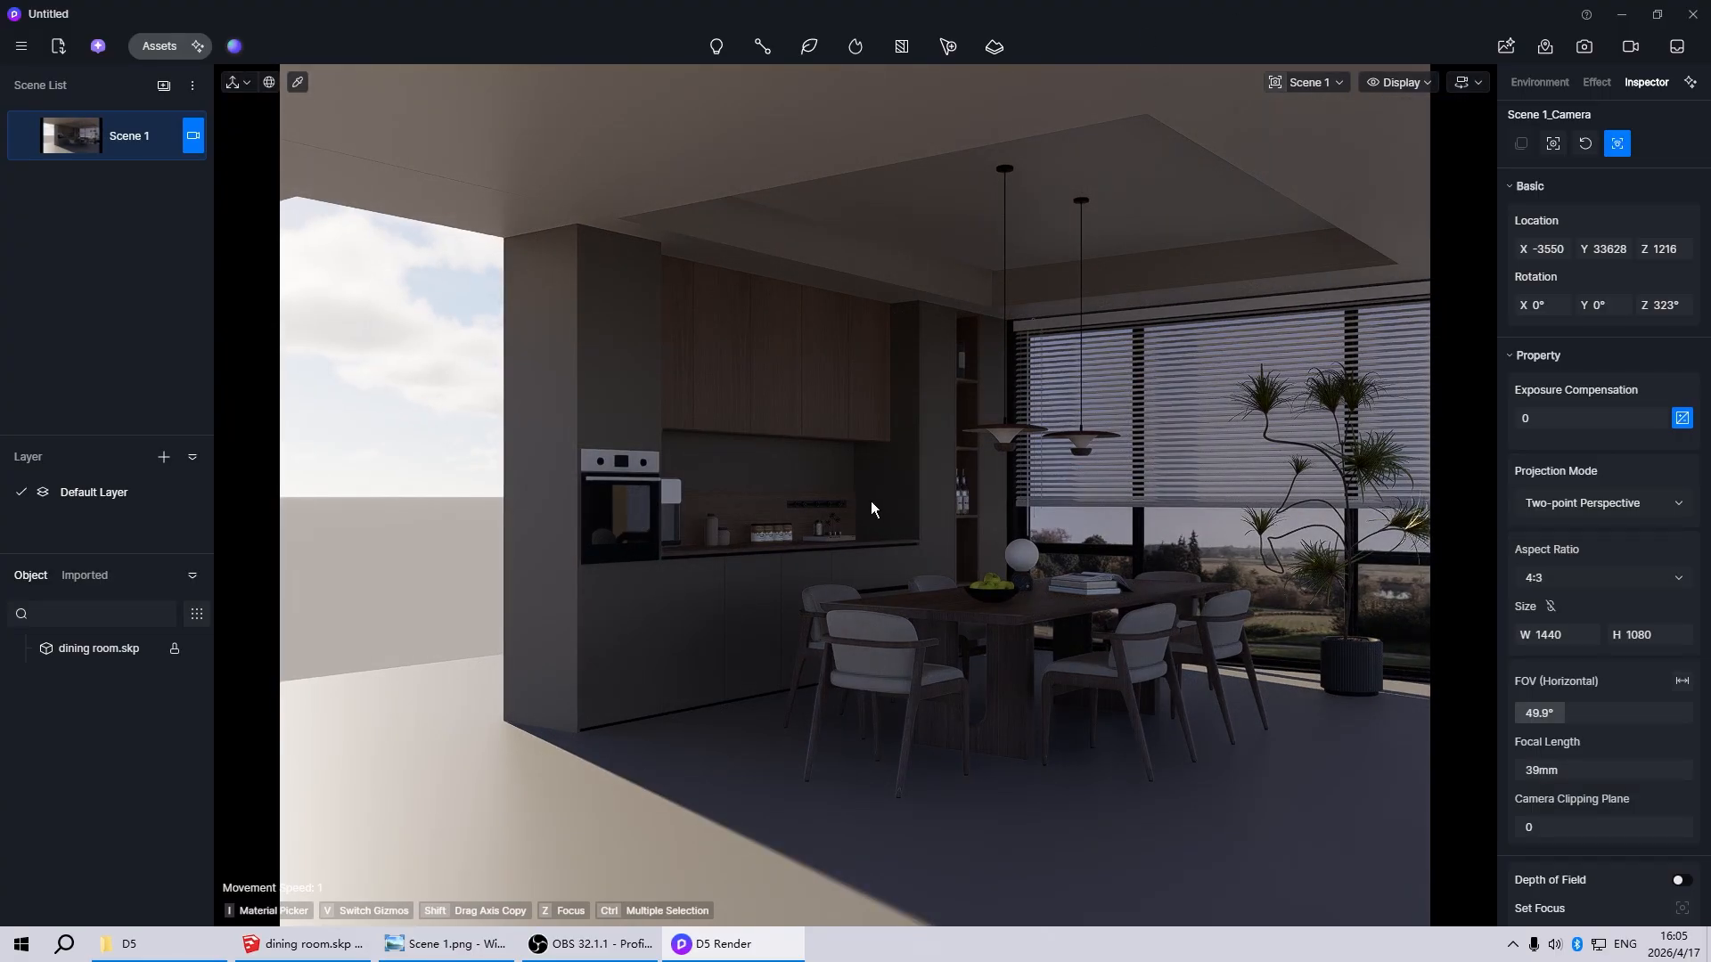
Reframe the camera closer to the dining table, with the oven and window in view, and update Scene 1
key(d)
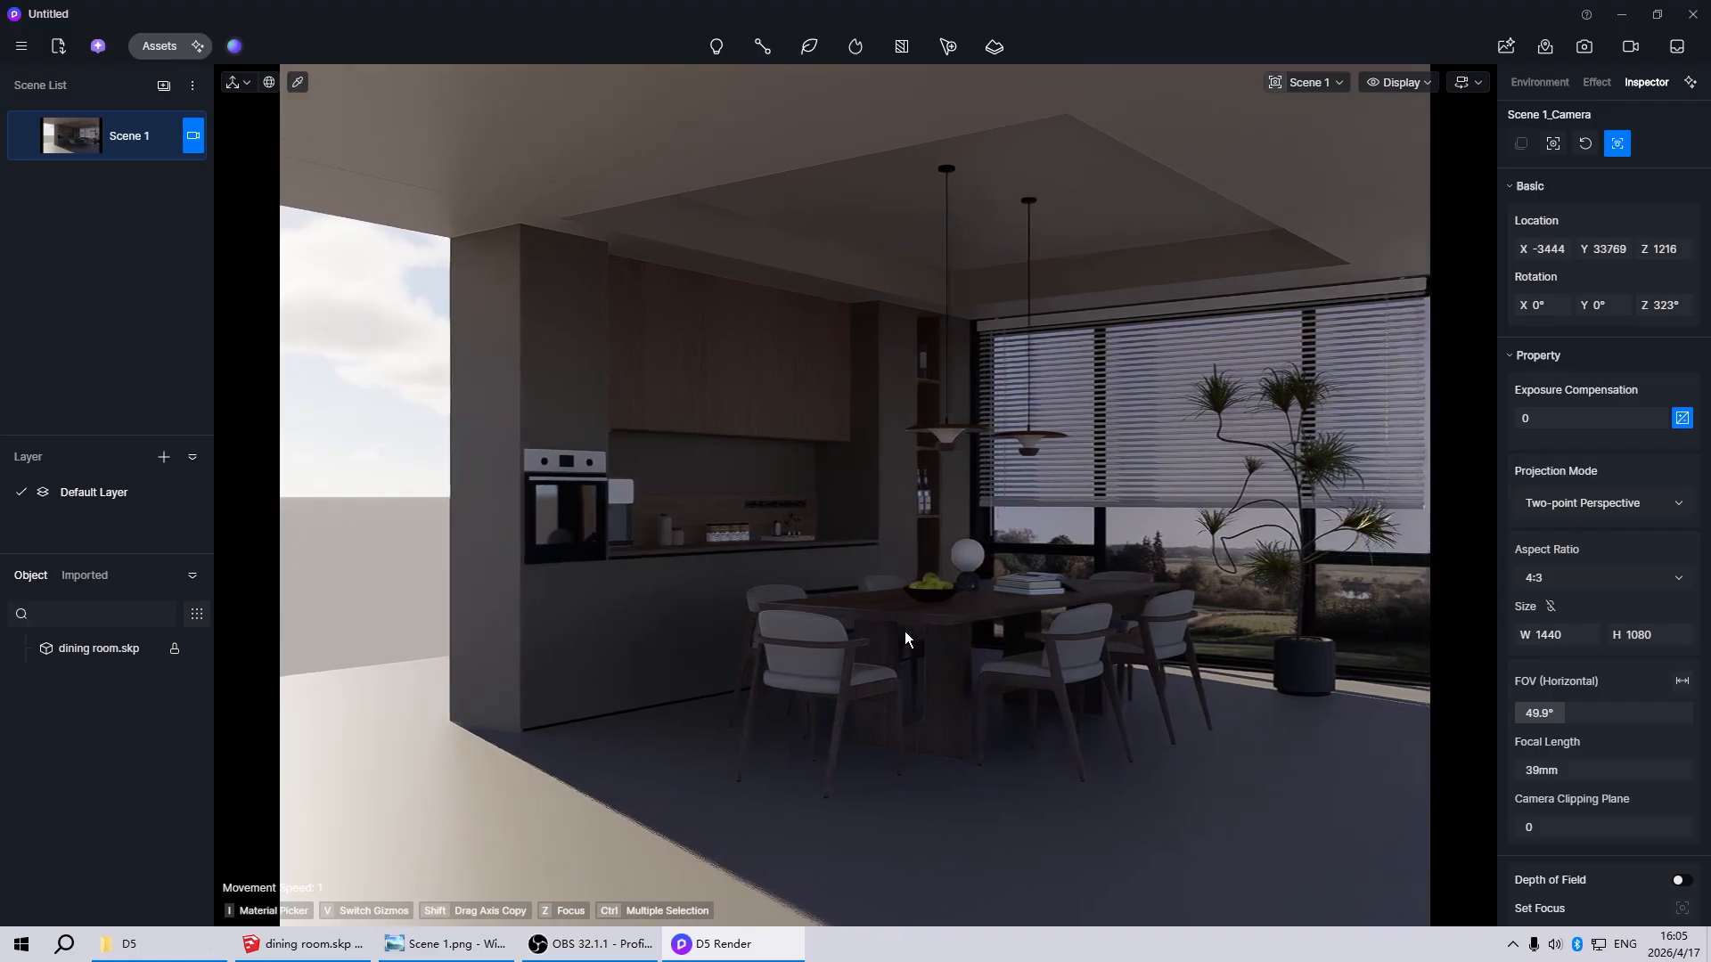
key(w)
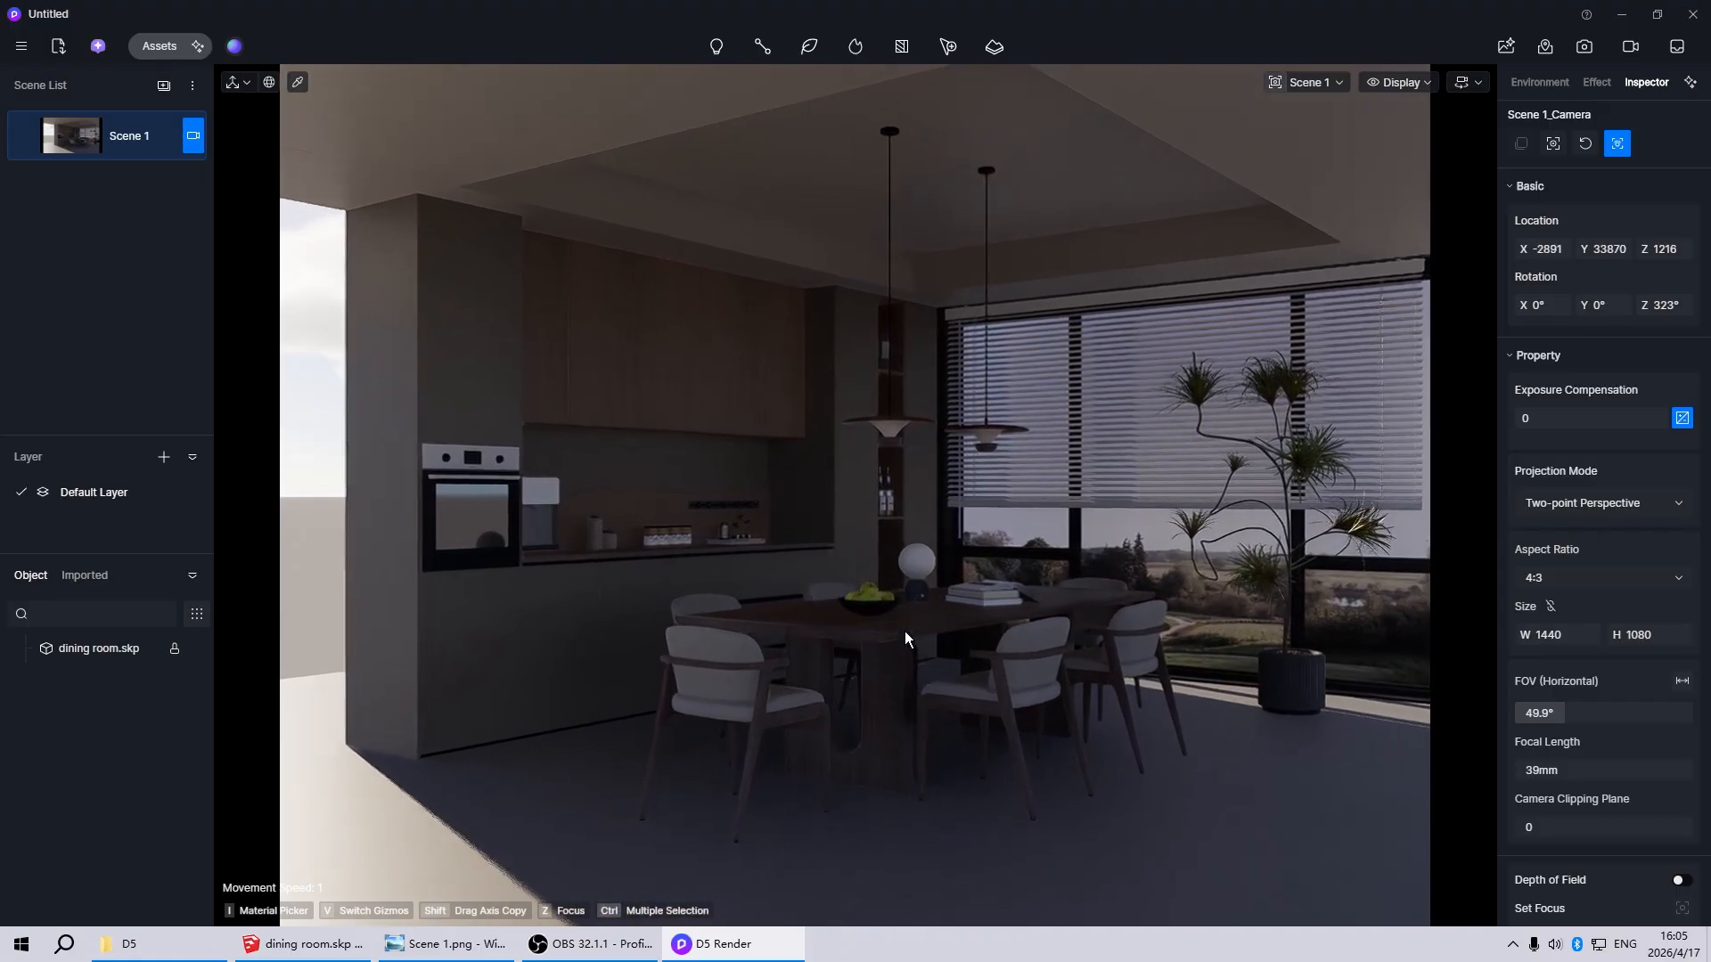
key(w)
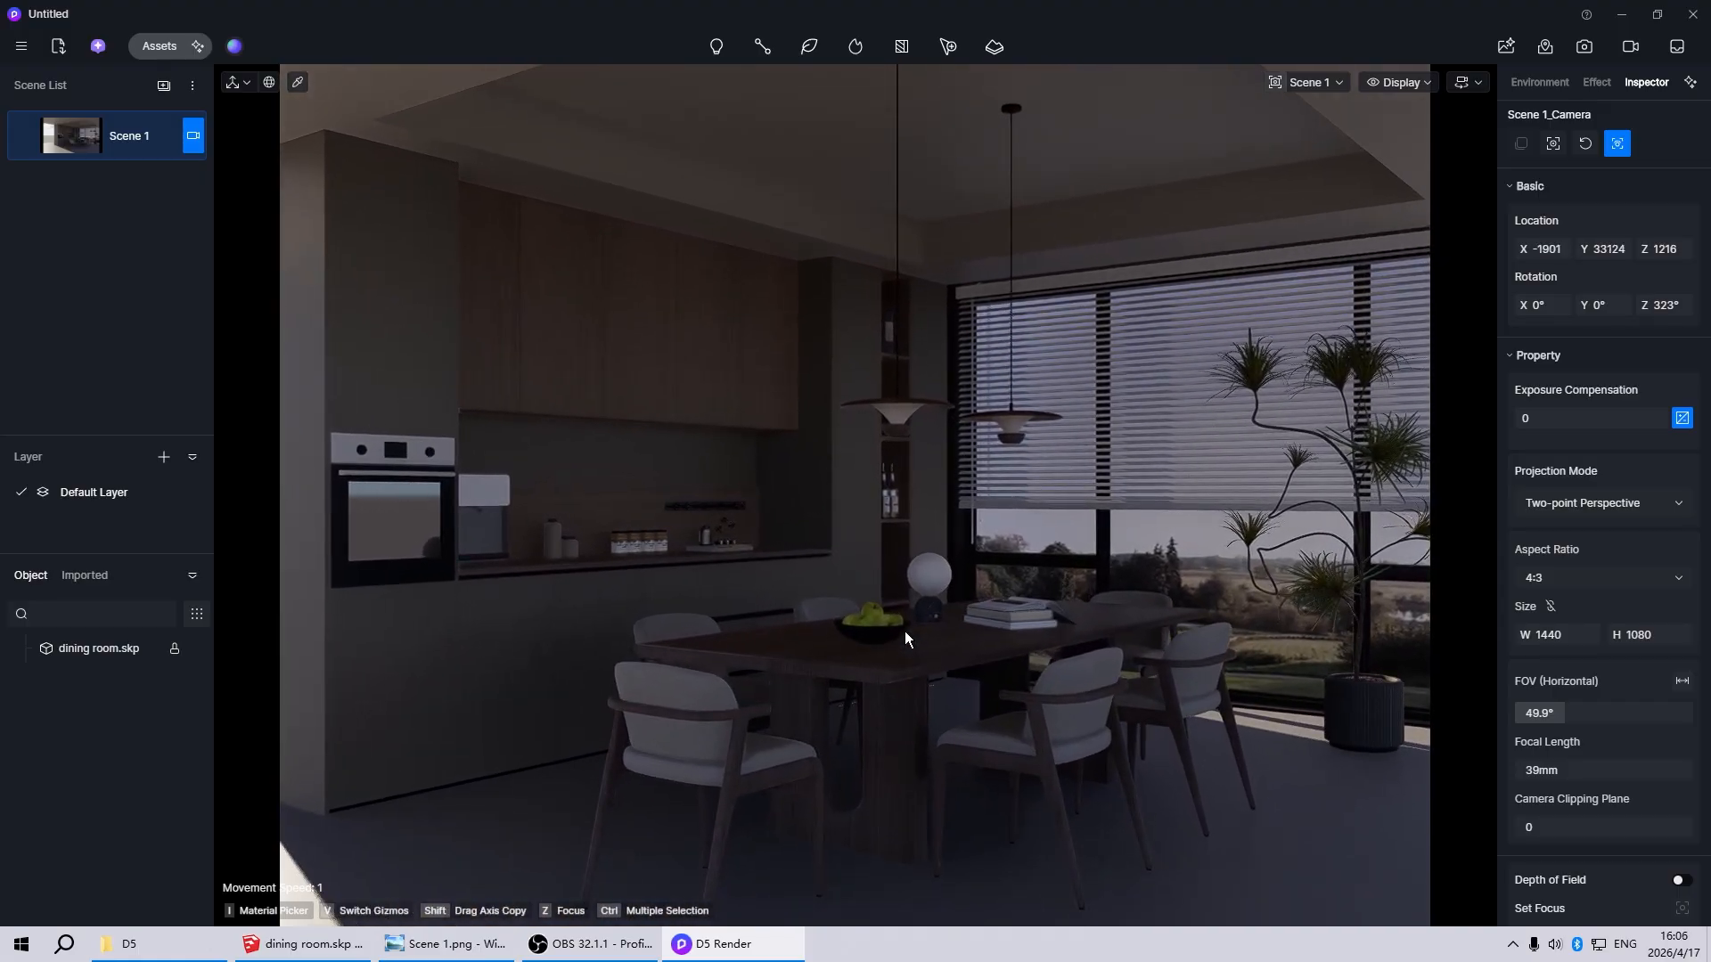
right_drag(906, 631, 945, 594)
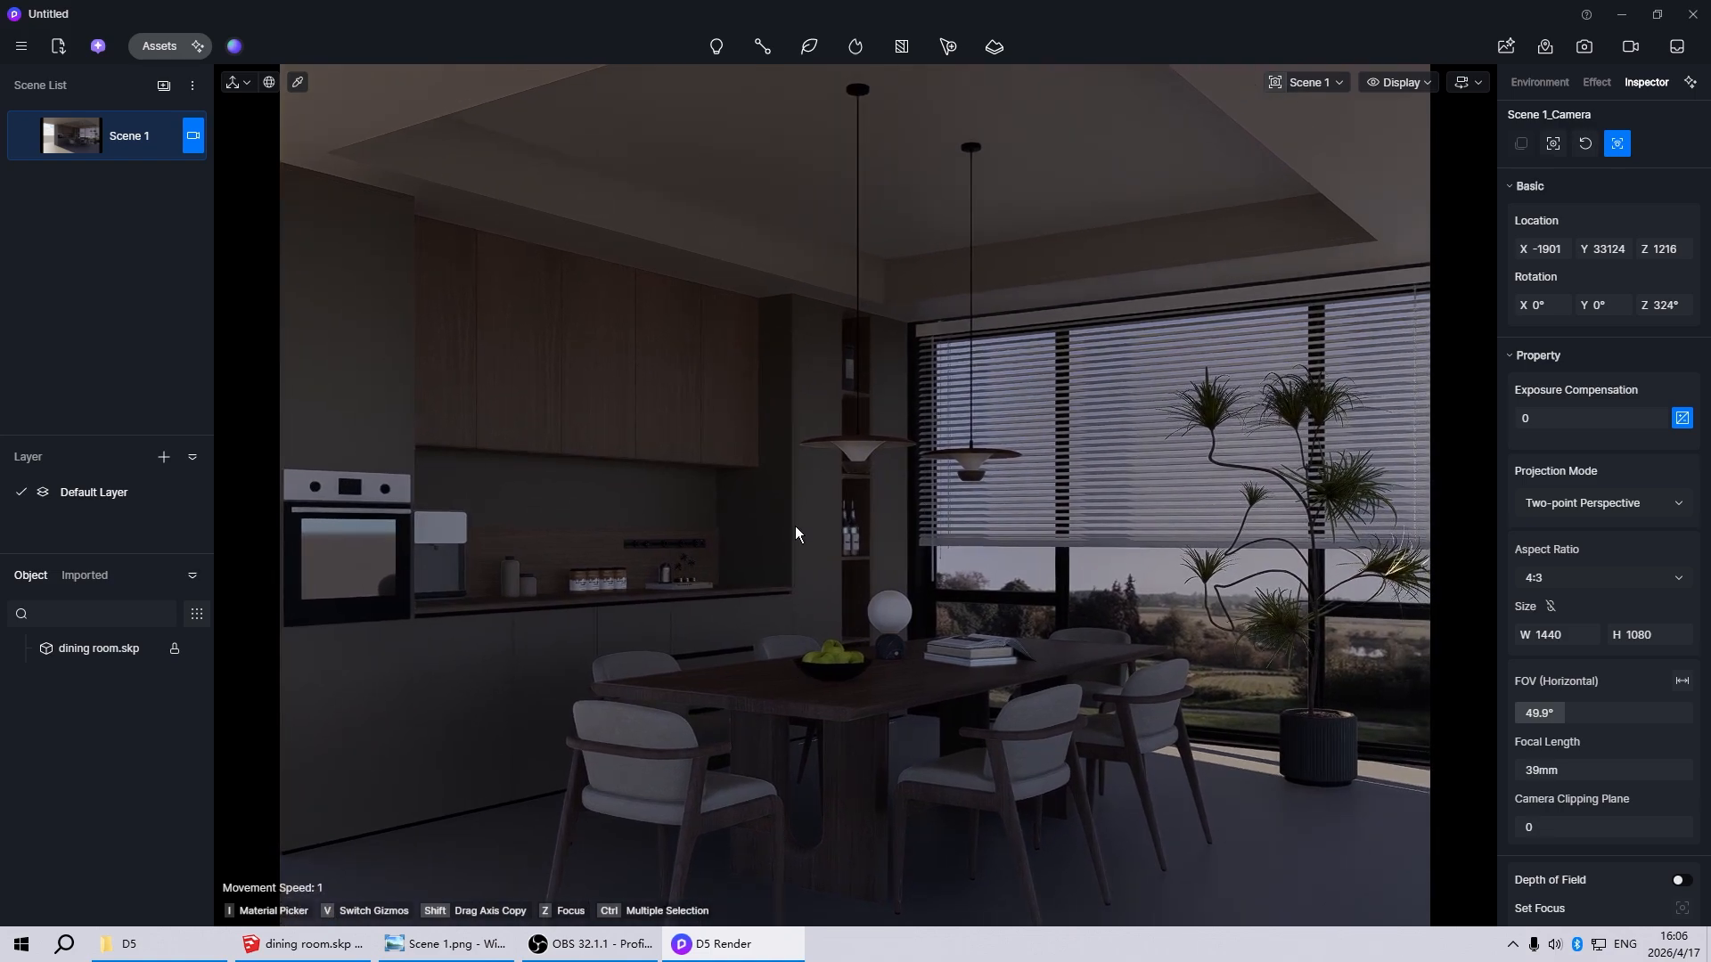
right_drag(800, 515, 817, 565)
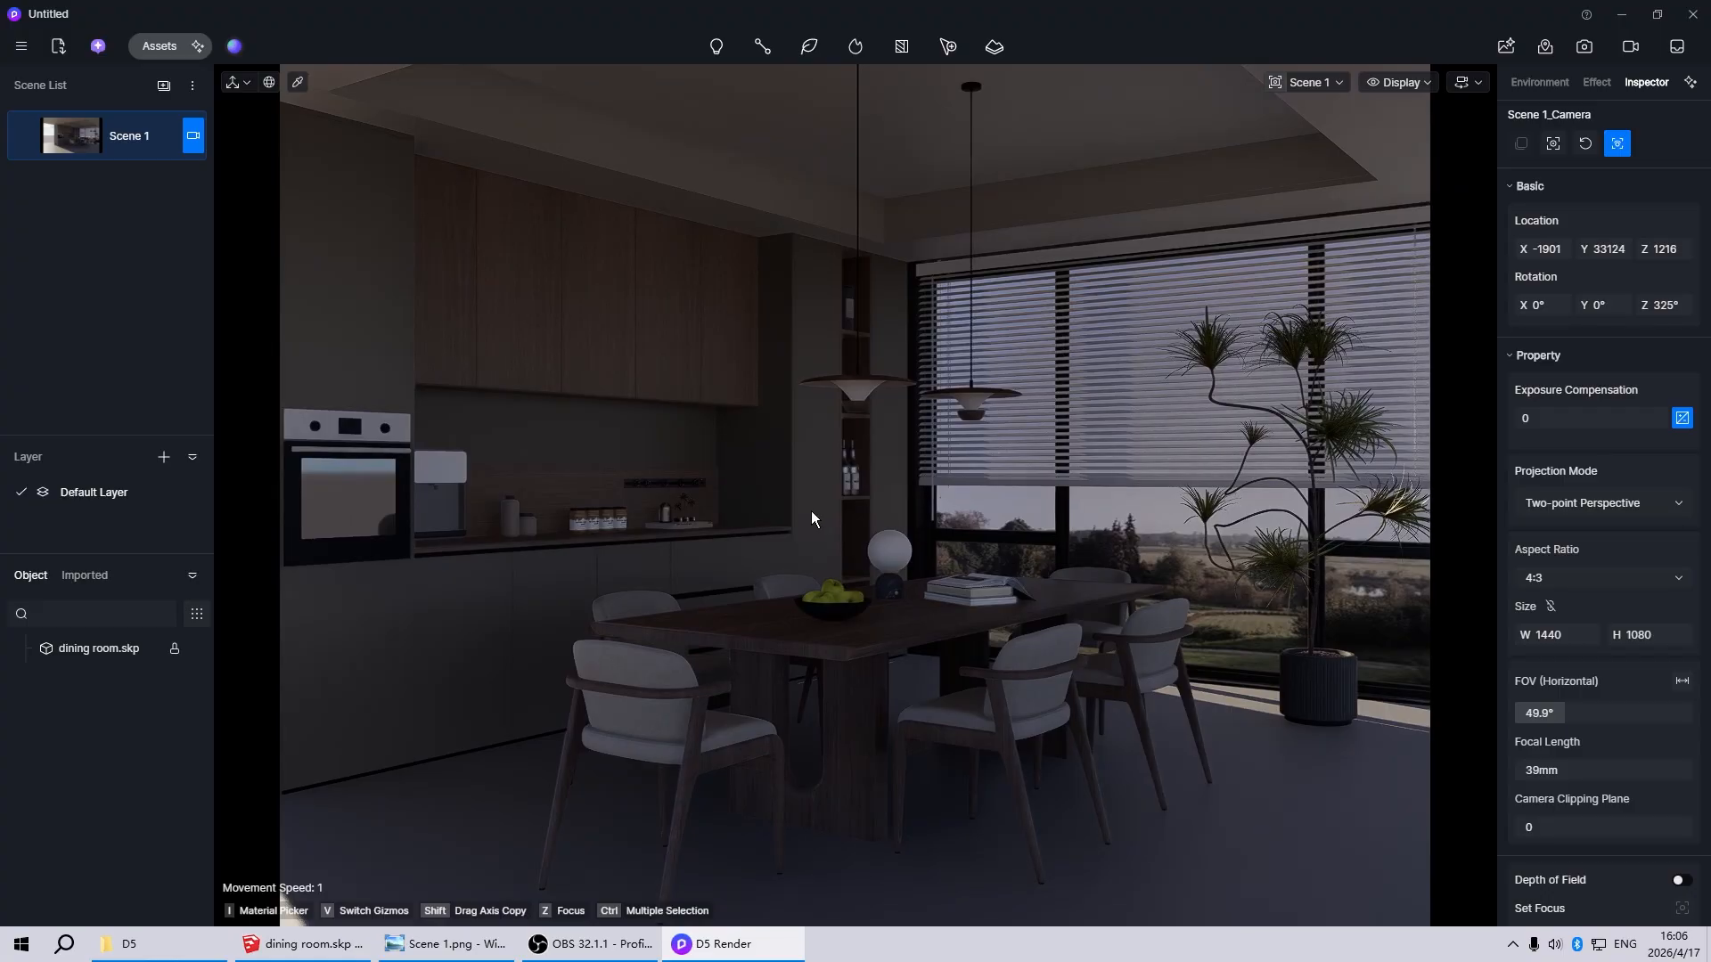
key(a)
key(a)
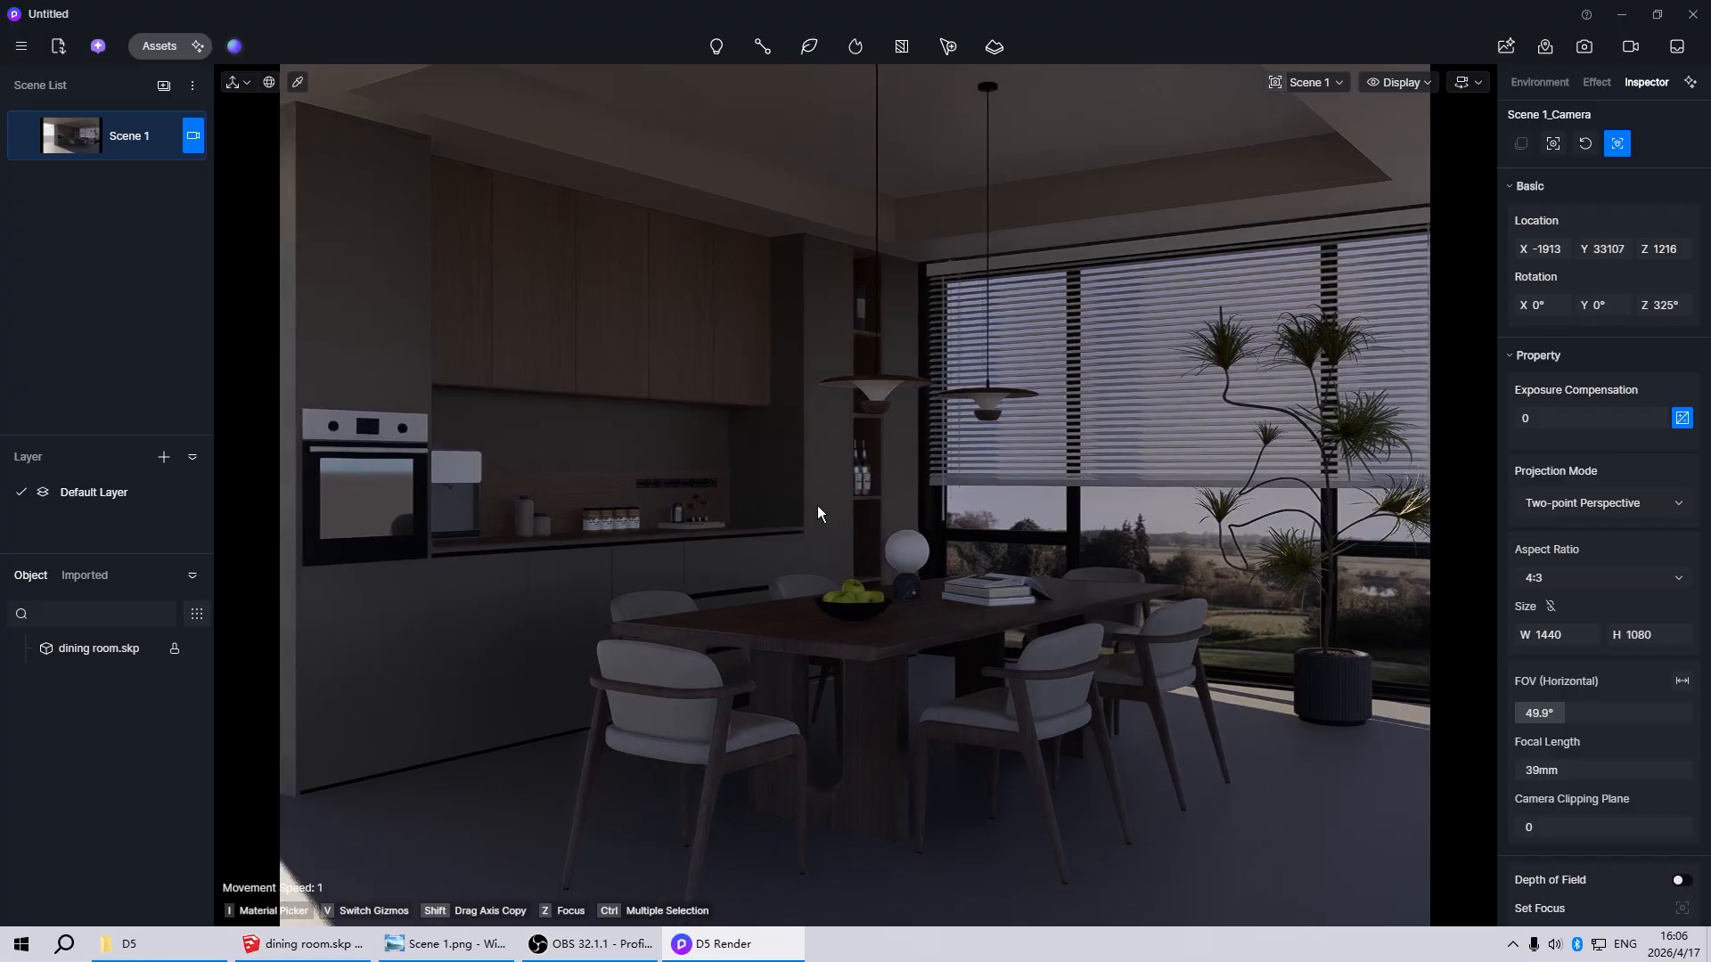
key(d)
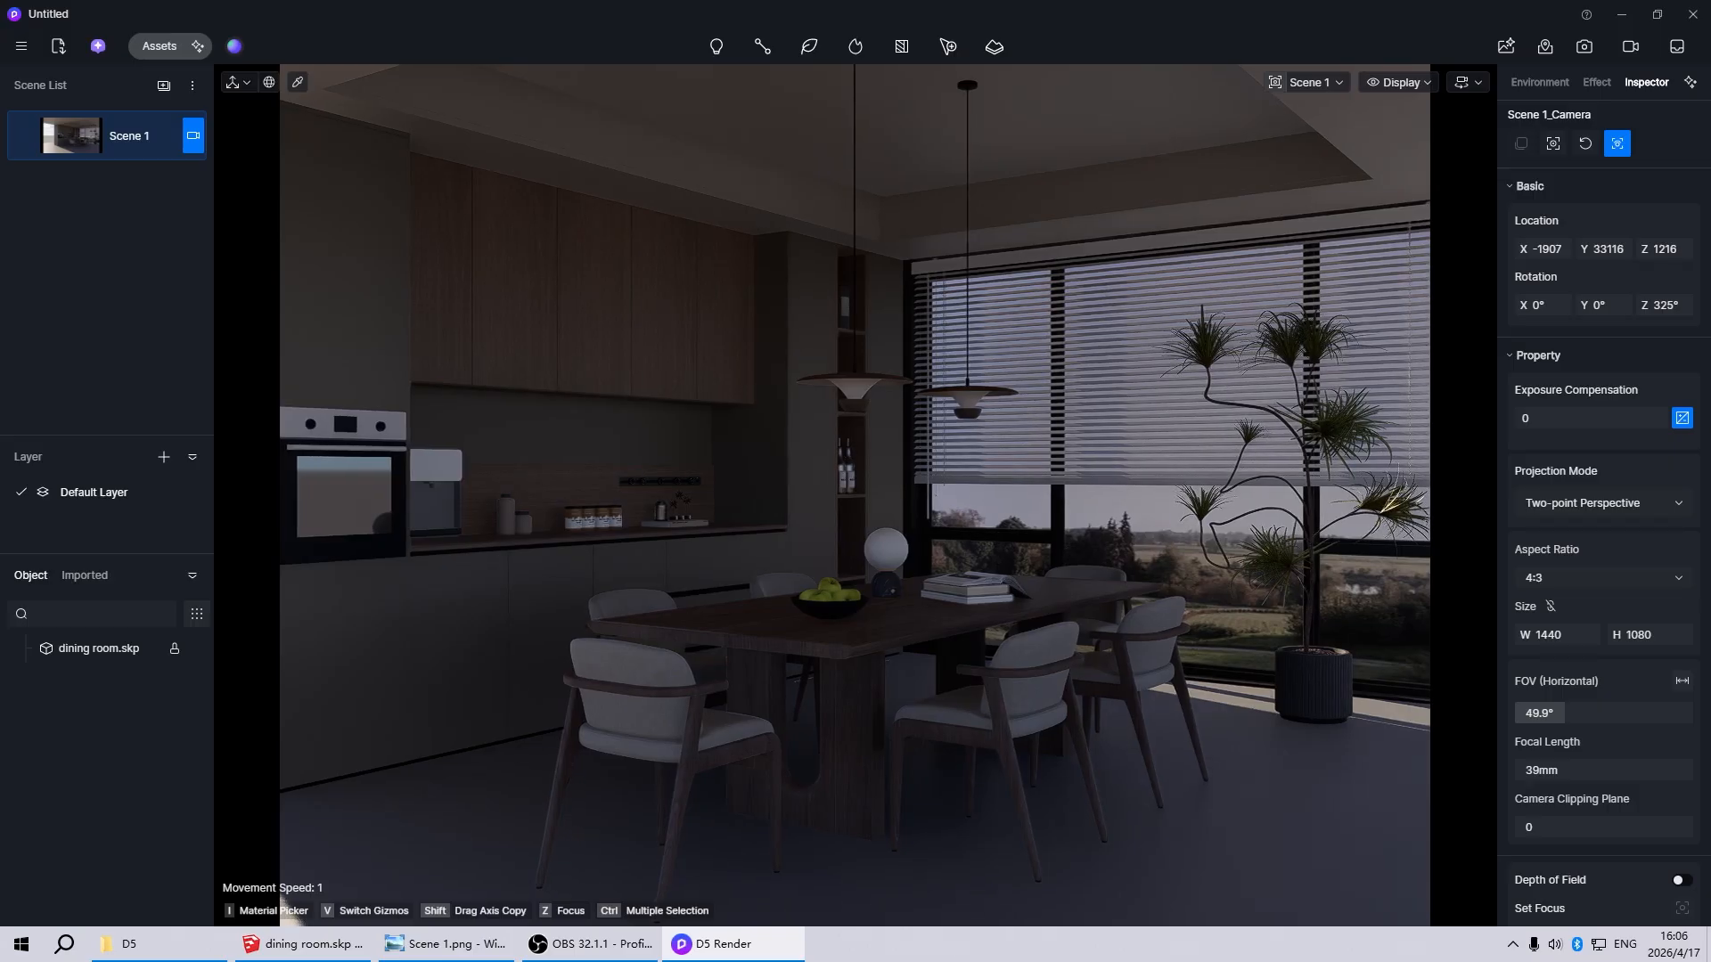
right_drag(855, 495, 856, 504)
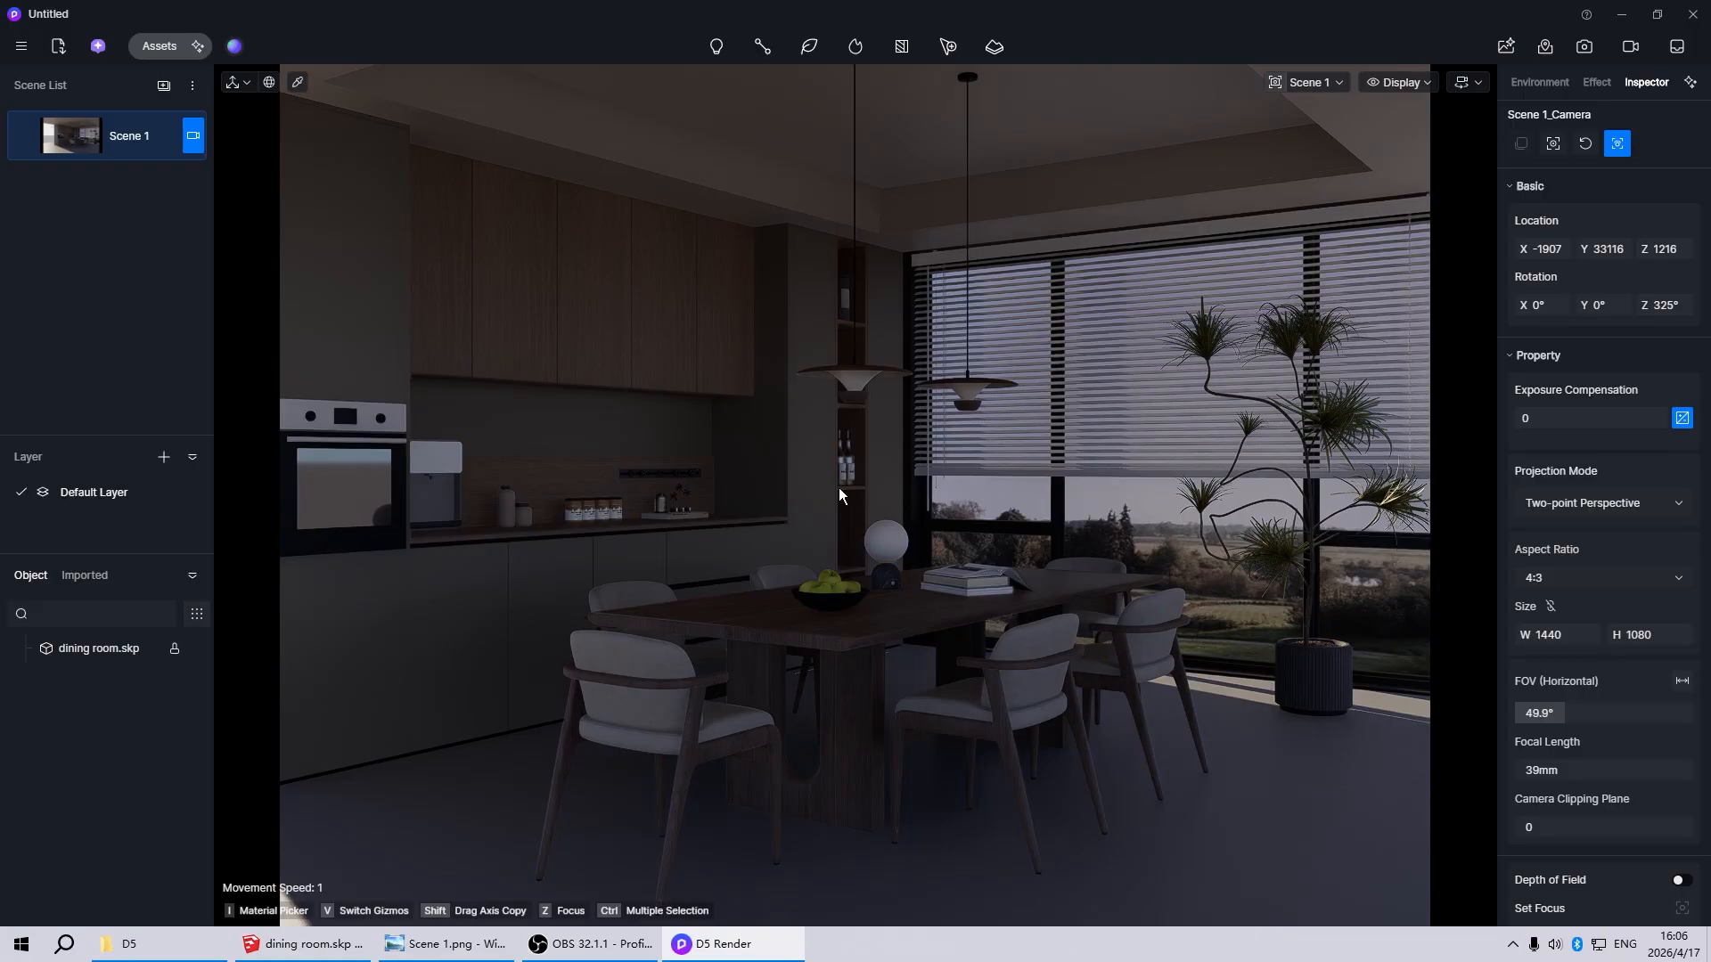
click(25, 139)
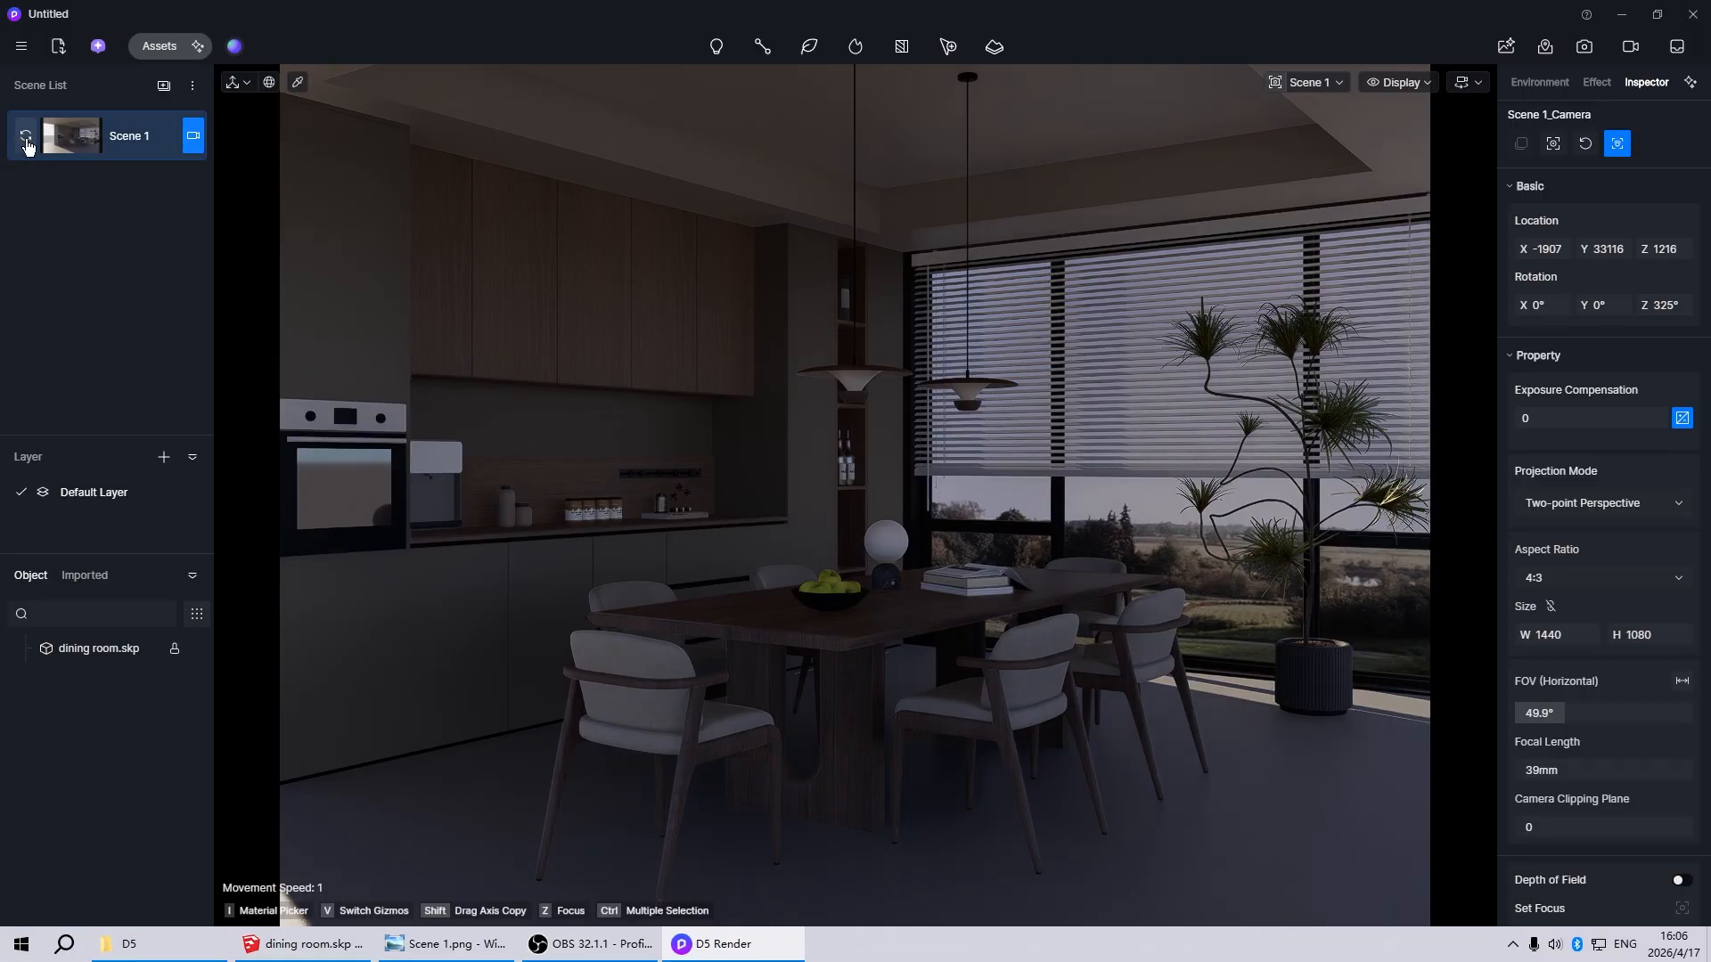
Leave the camera settings and set the Geo Sky's North Offset to 86.2°
click(189, 139)
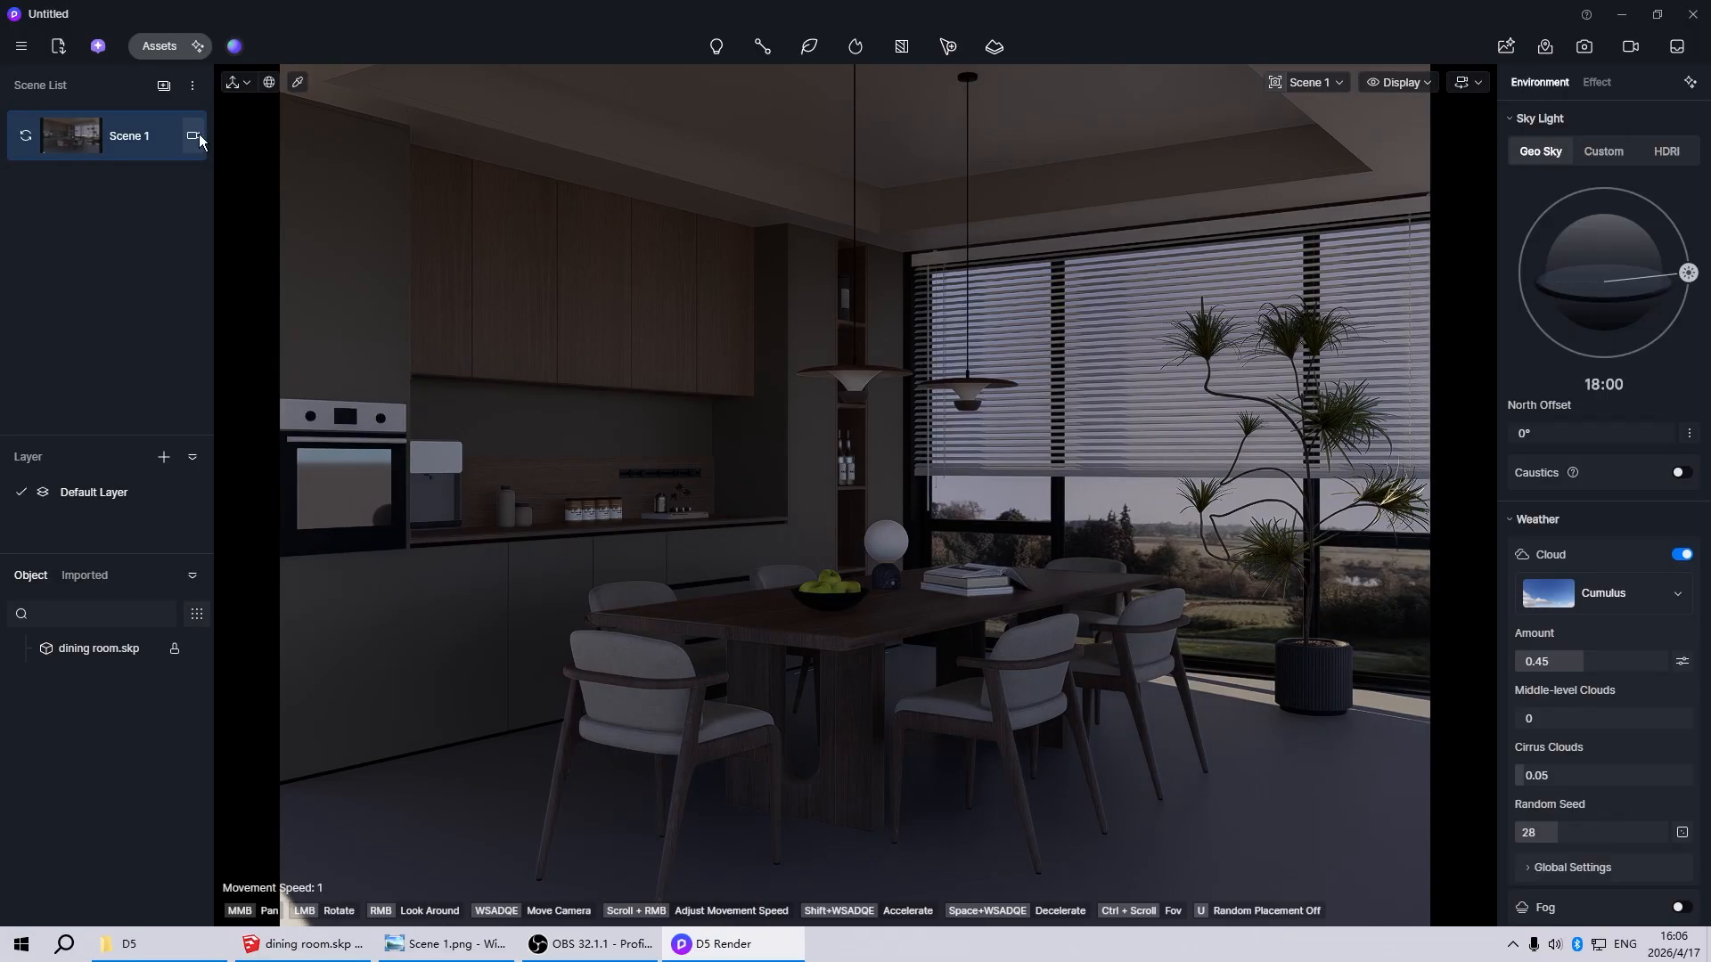
drag(1526, 439, 1558, 440)
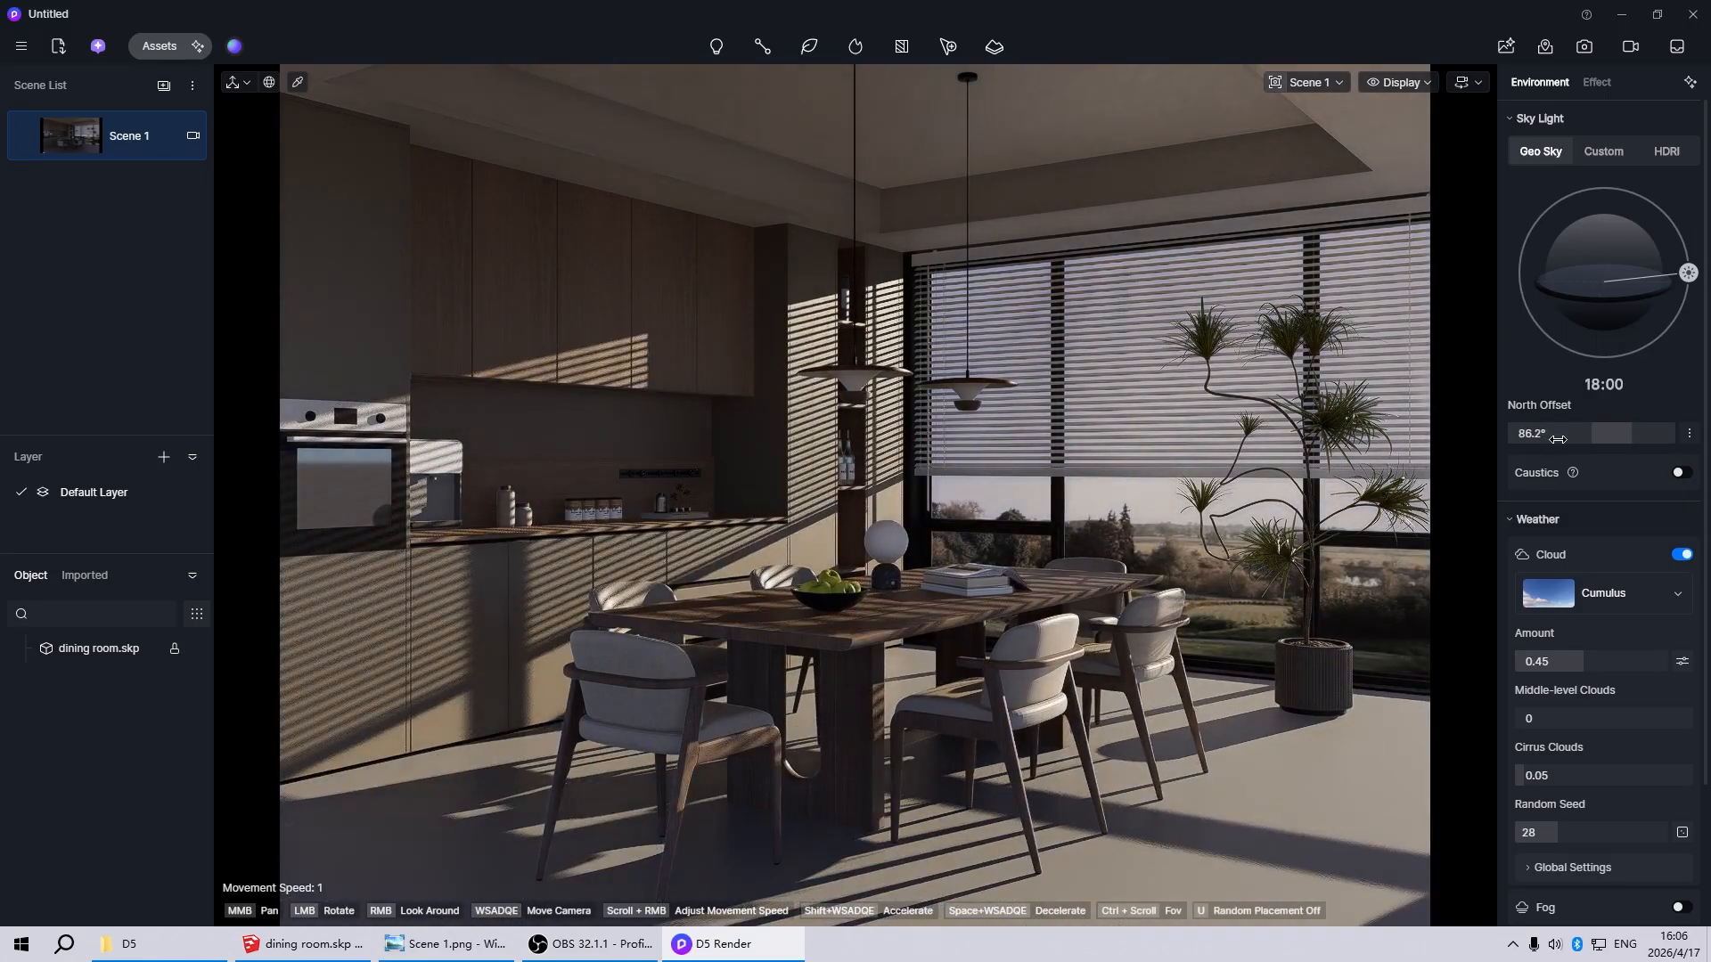
Turn off auto exposure, set the exposure to -0.4 and update Scene 1
click(1595, 83)
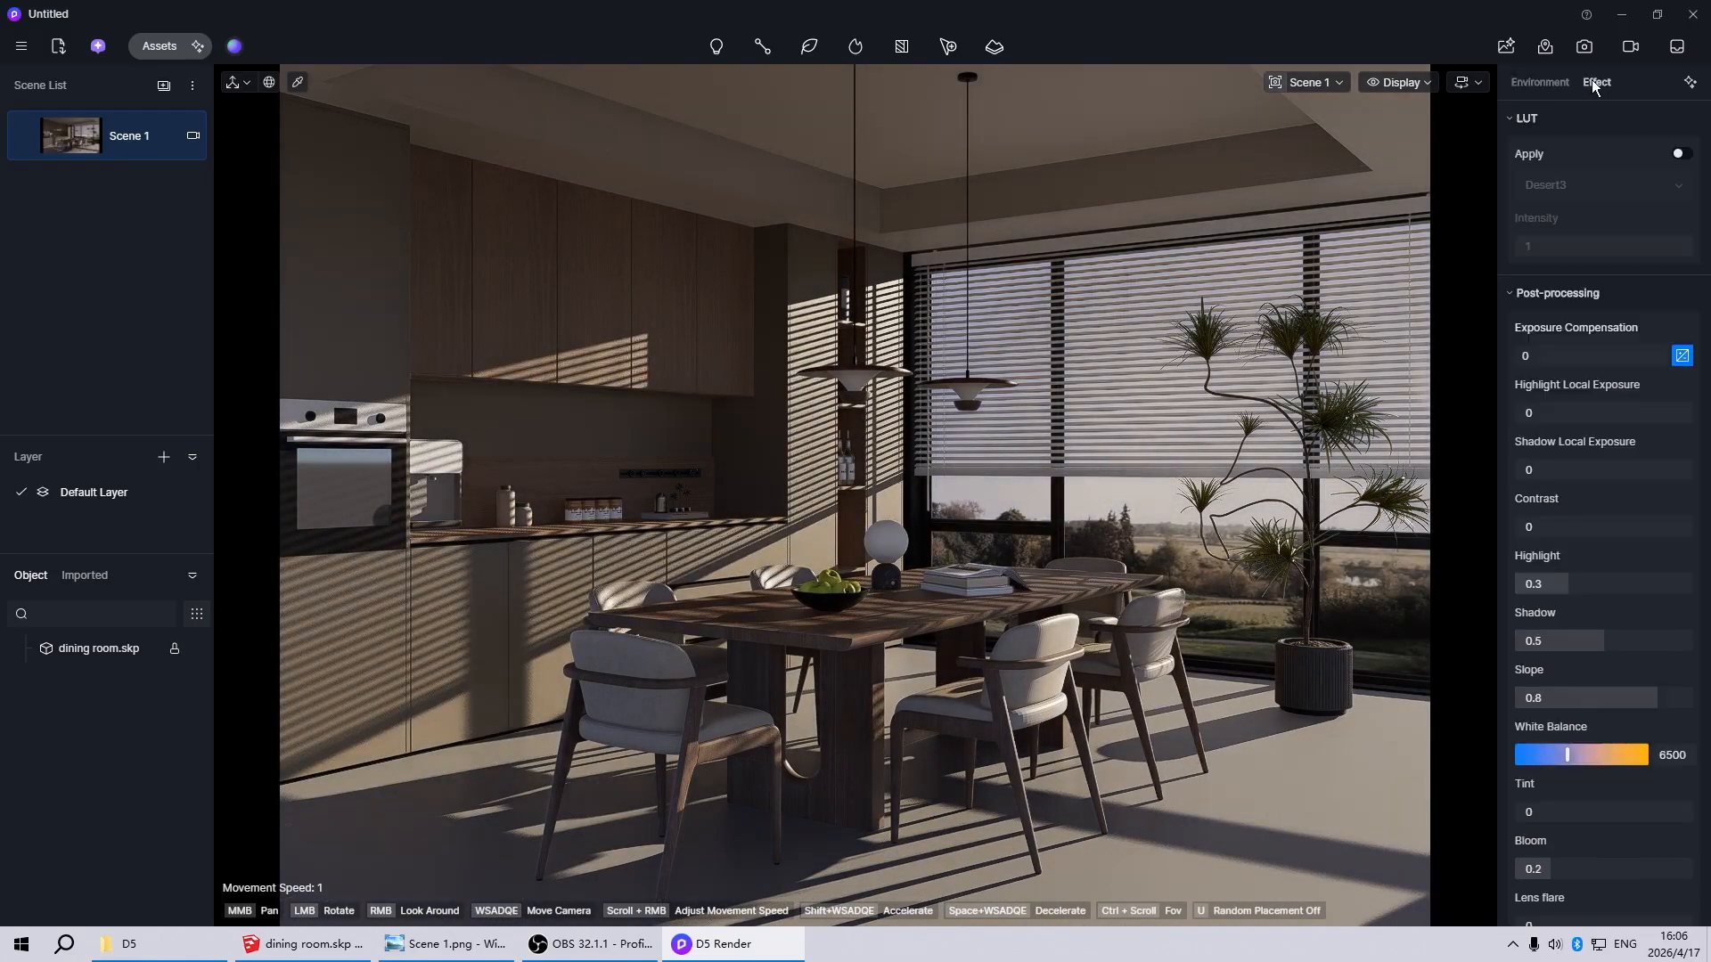
click(1683, 356)
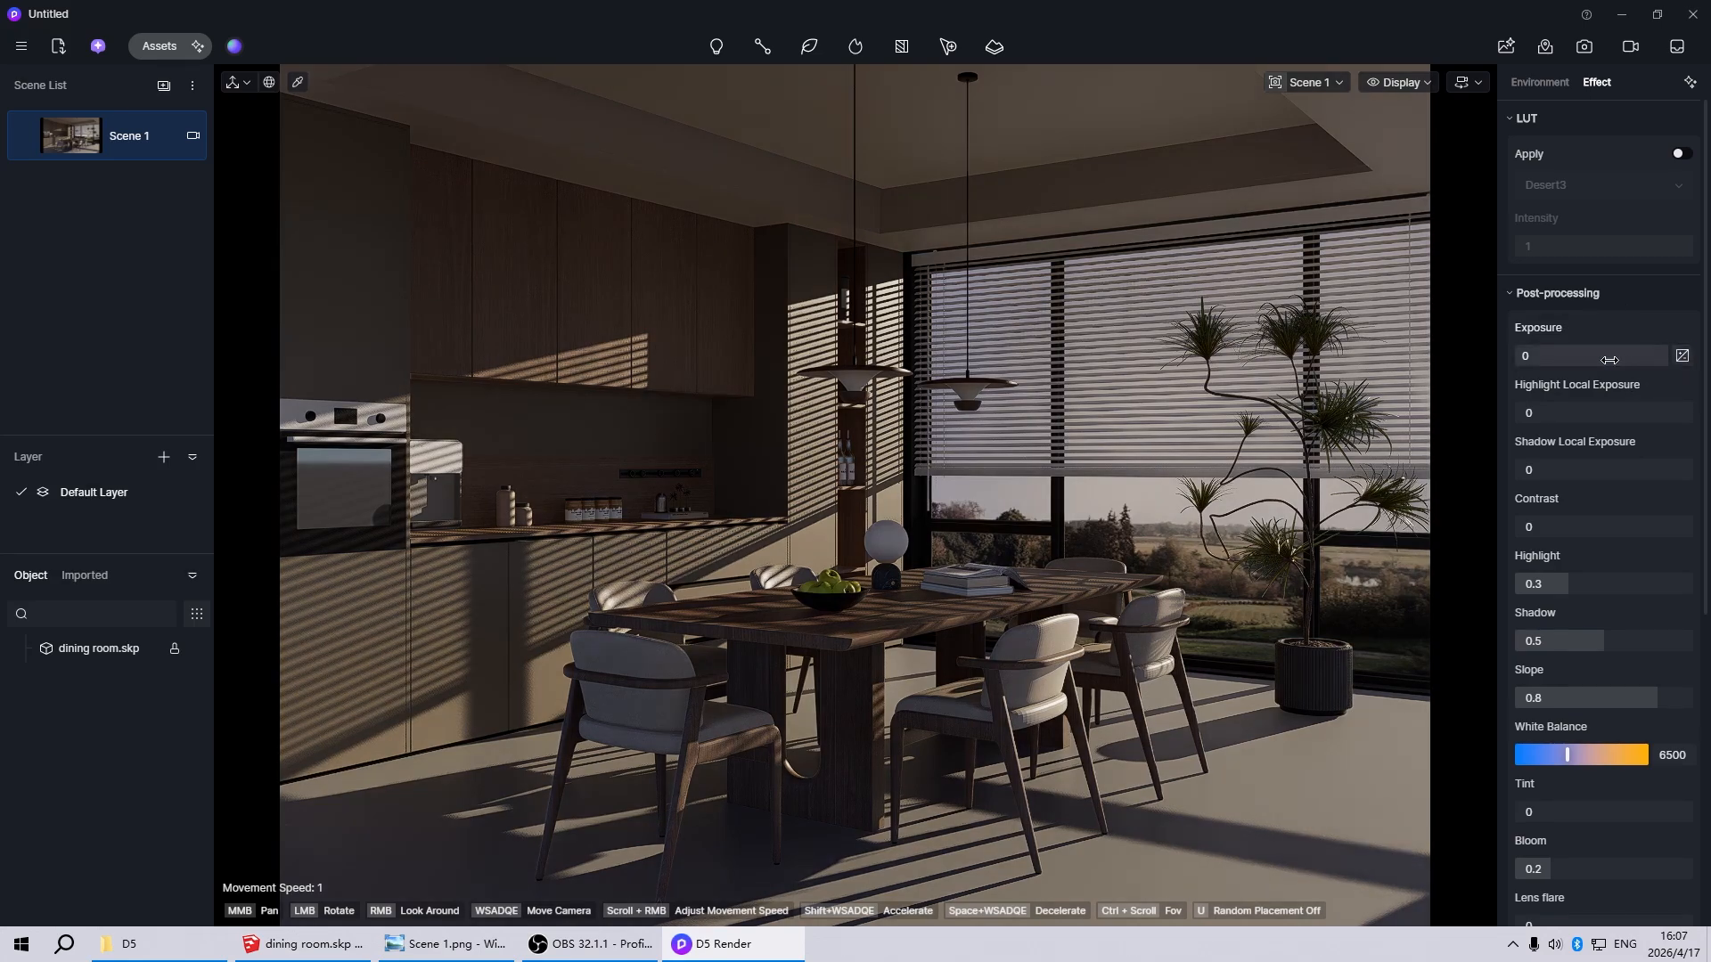
drag(1610, 359, 1587, 359)
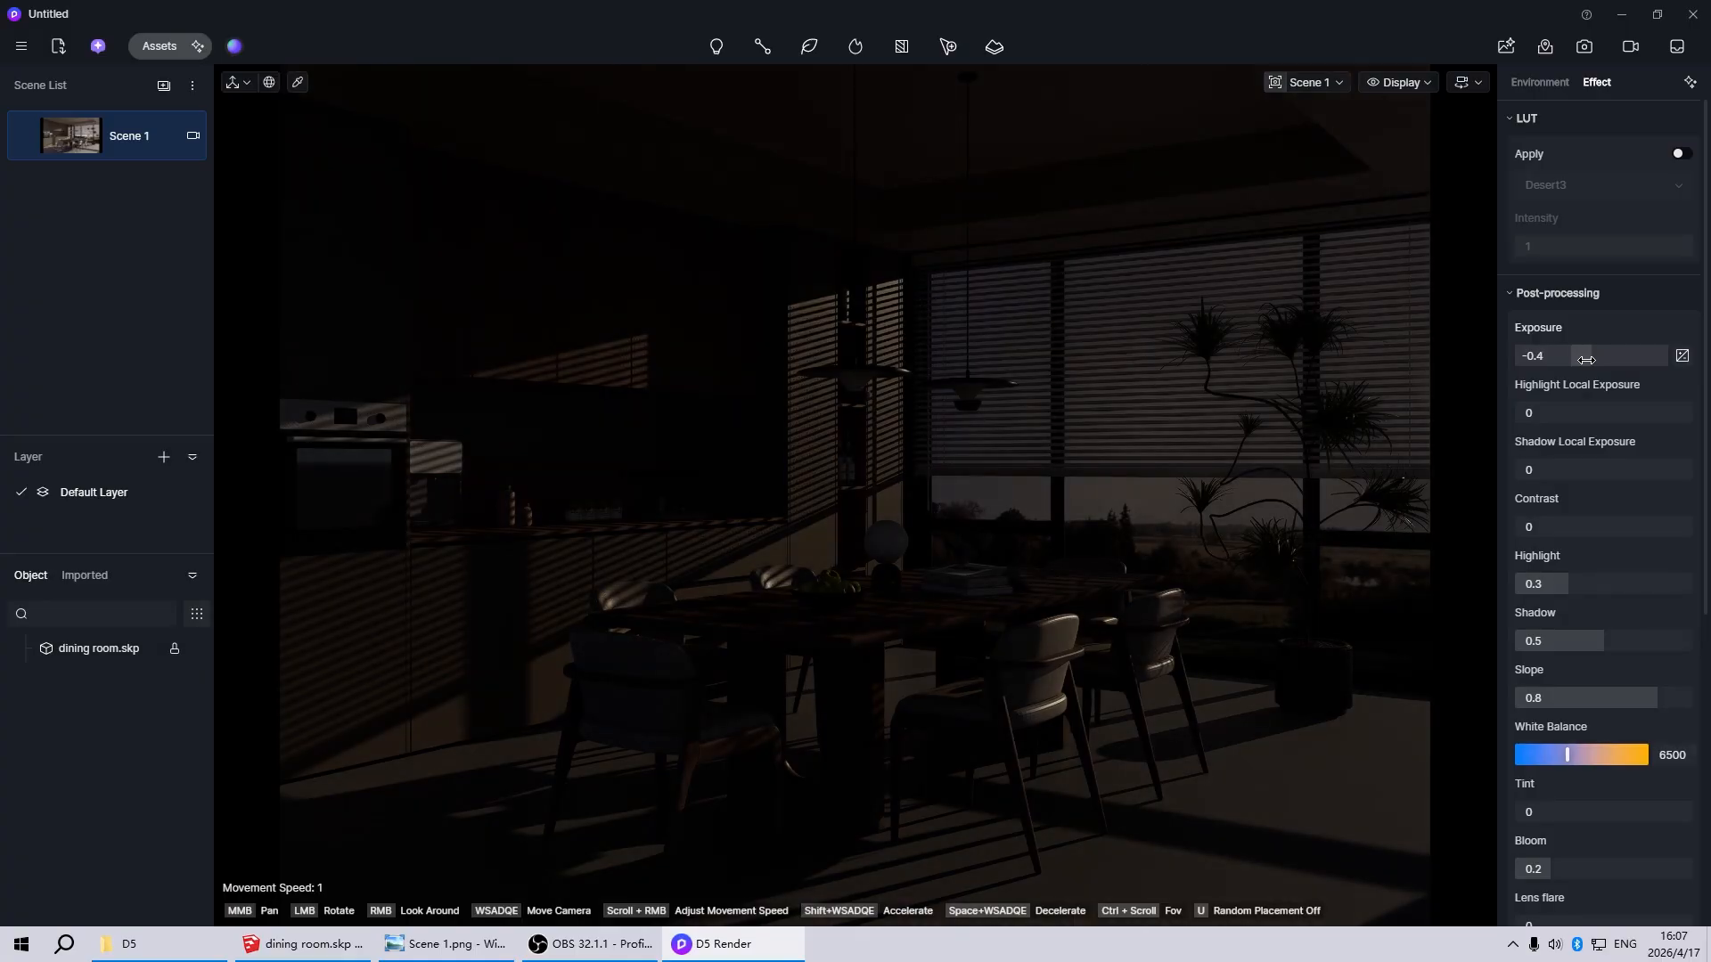
click(23, 139)
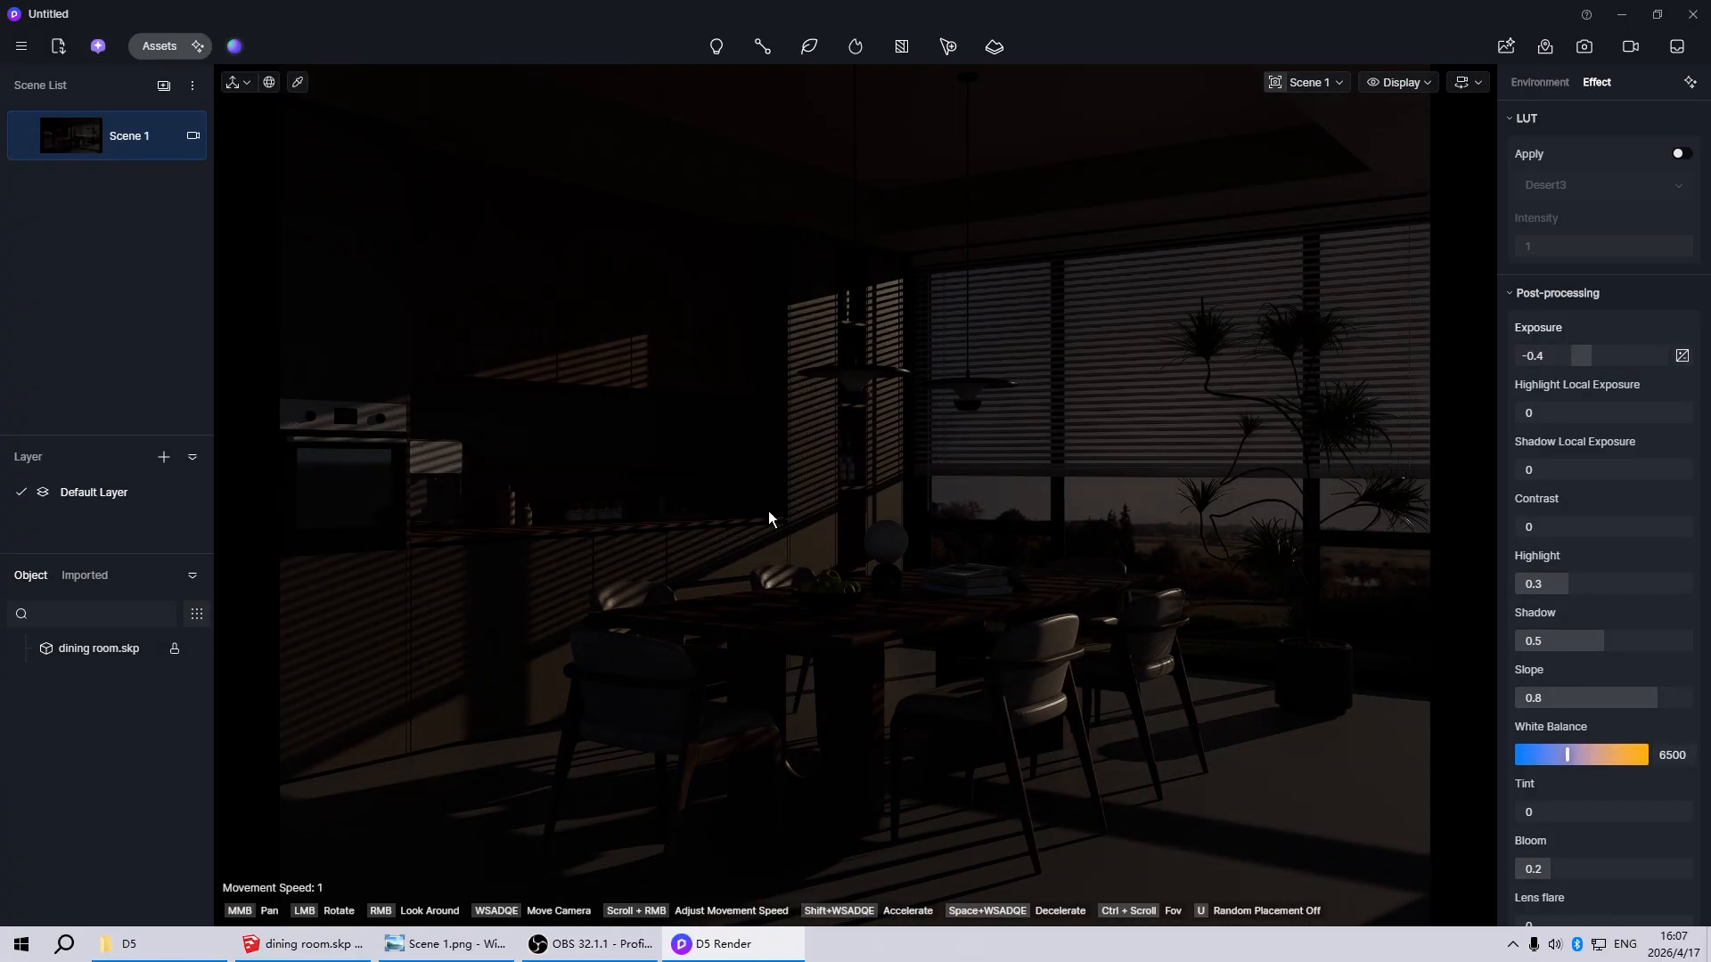
Return to the Scene 1 view and switch the sky light from Geo Sky to HDRI
scroll(773, 636, down, 10)
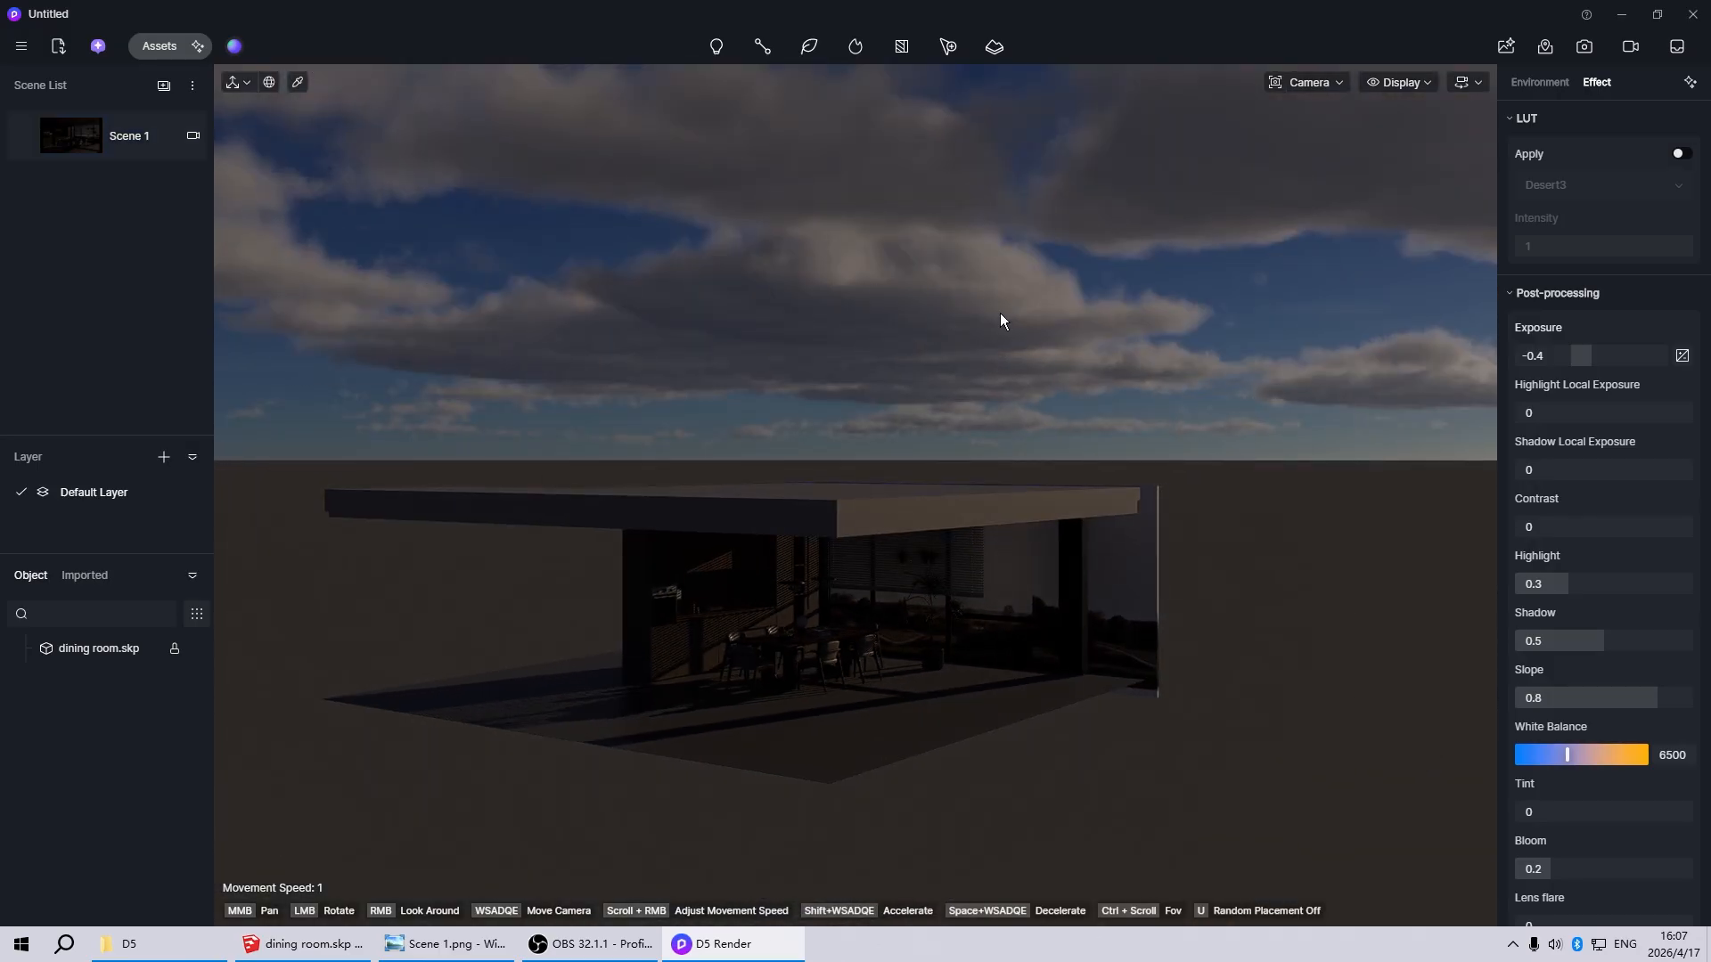
click(69, 133)
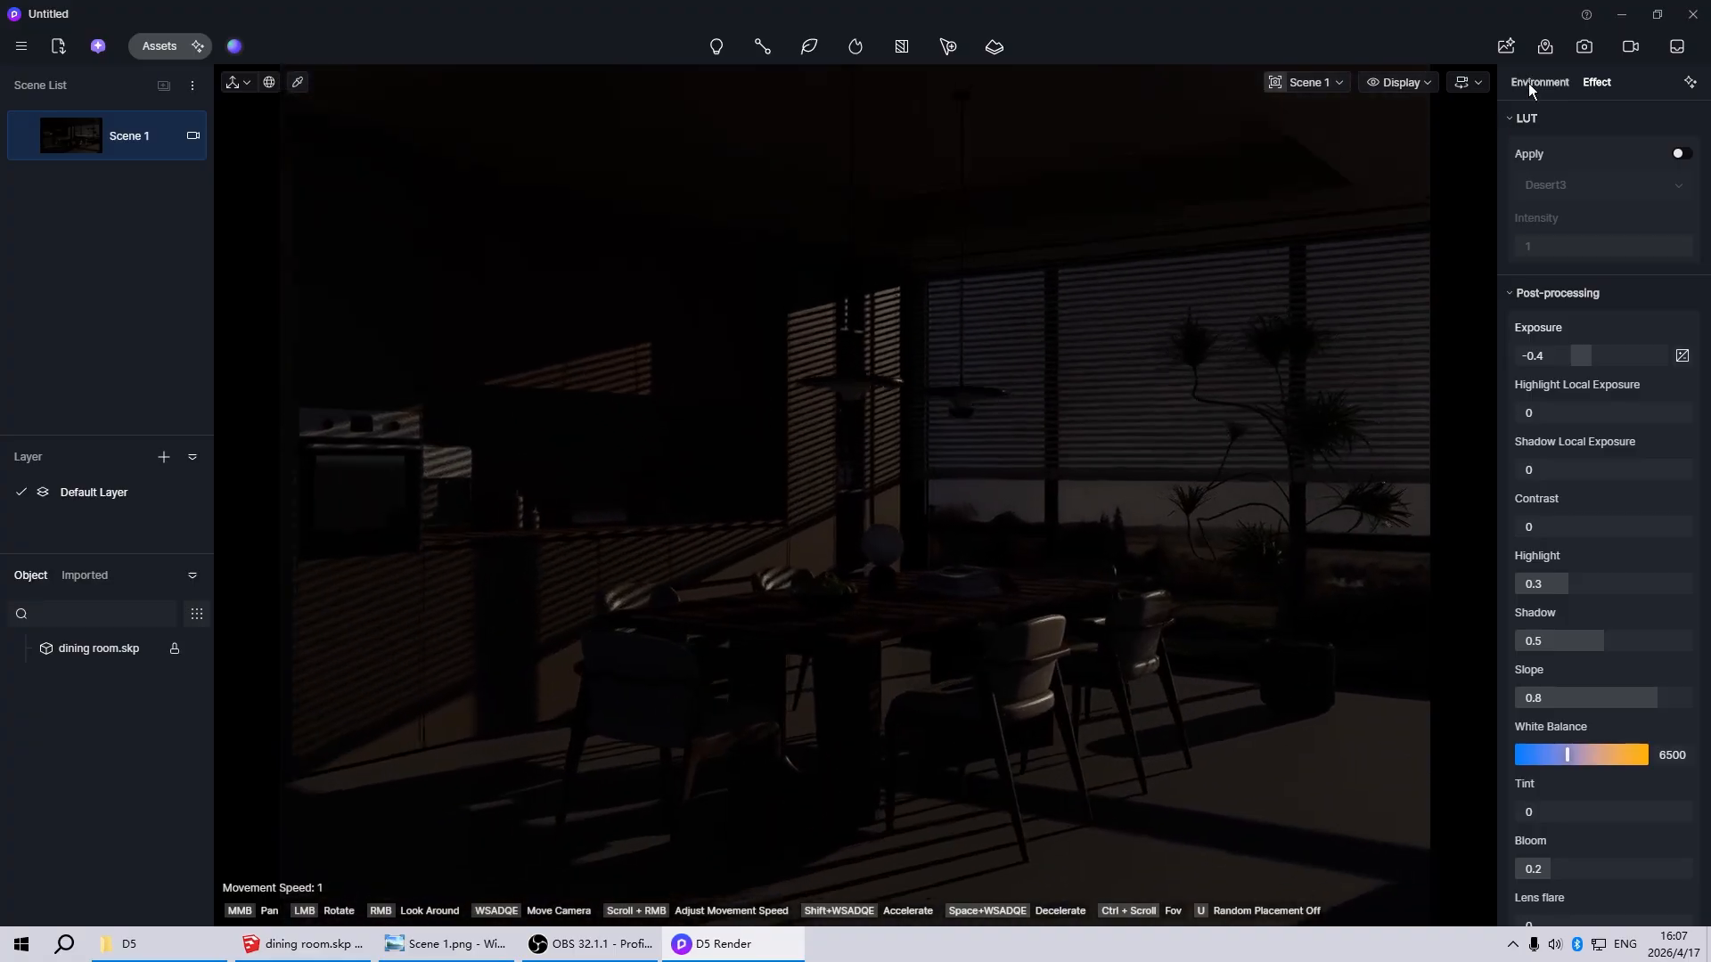
click(1529, 82)
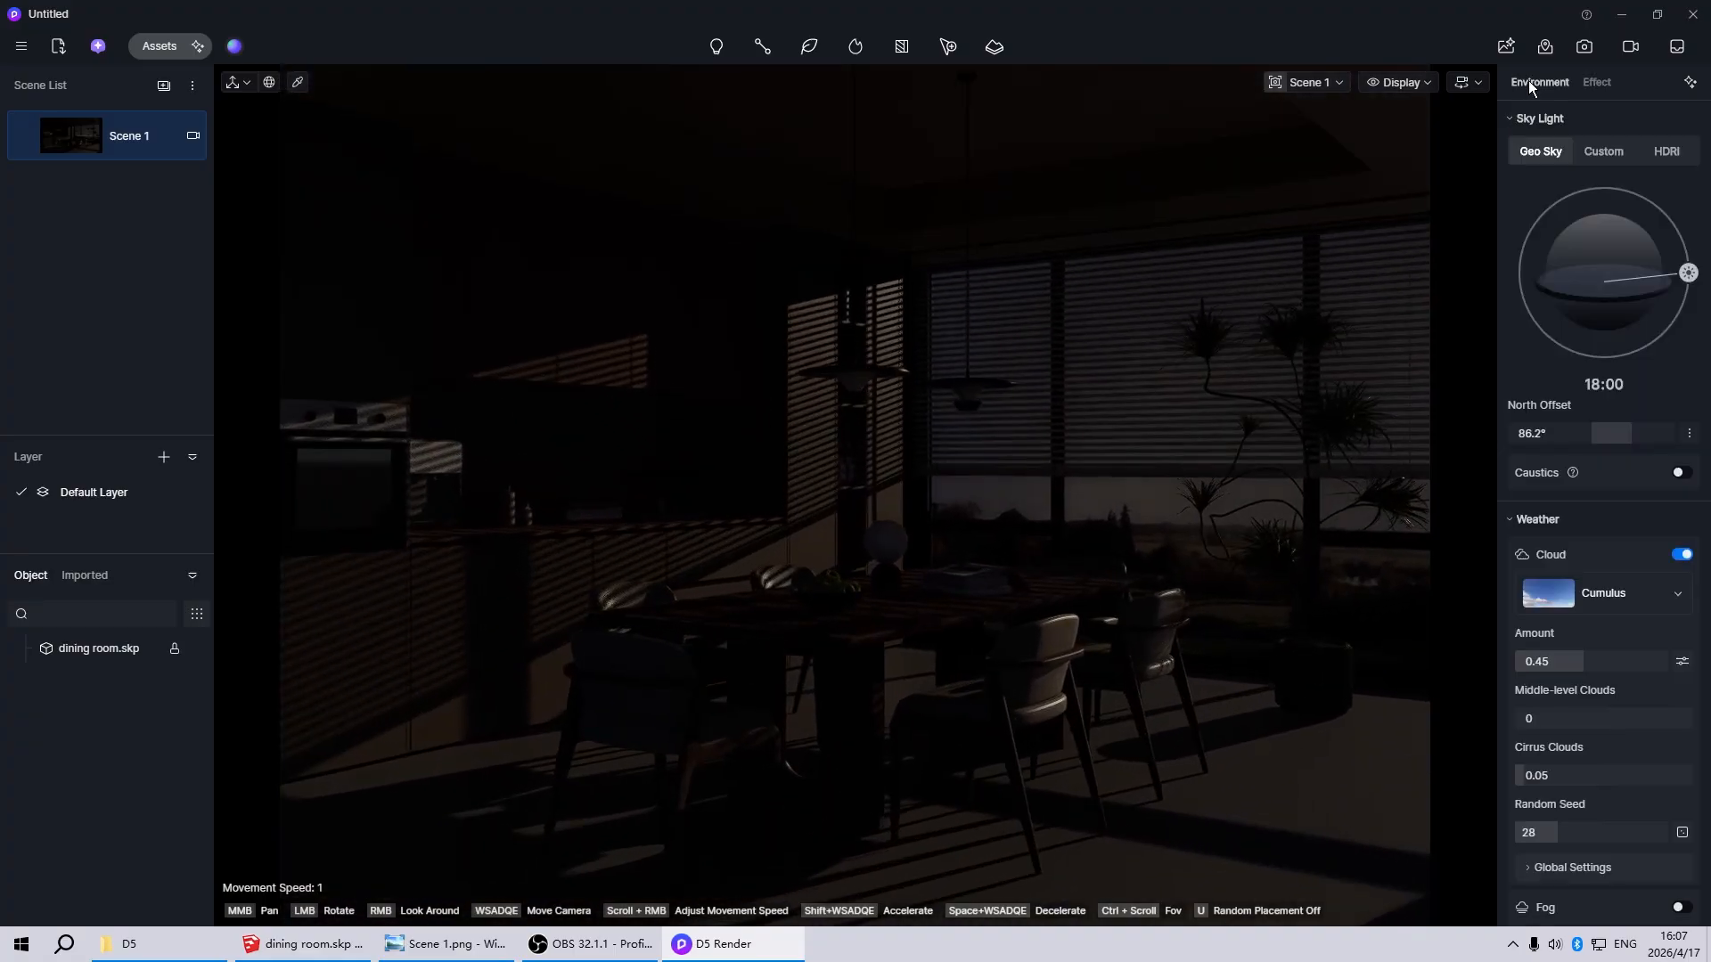
click(1667, 151)
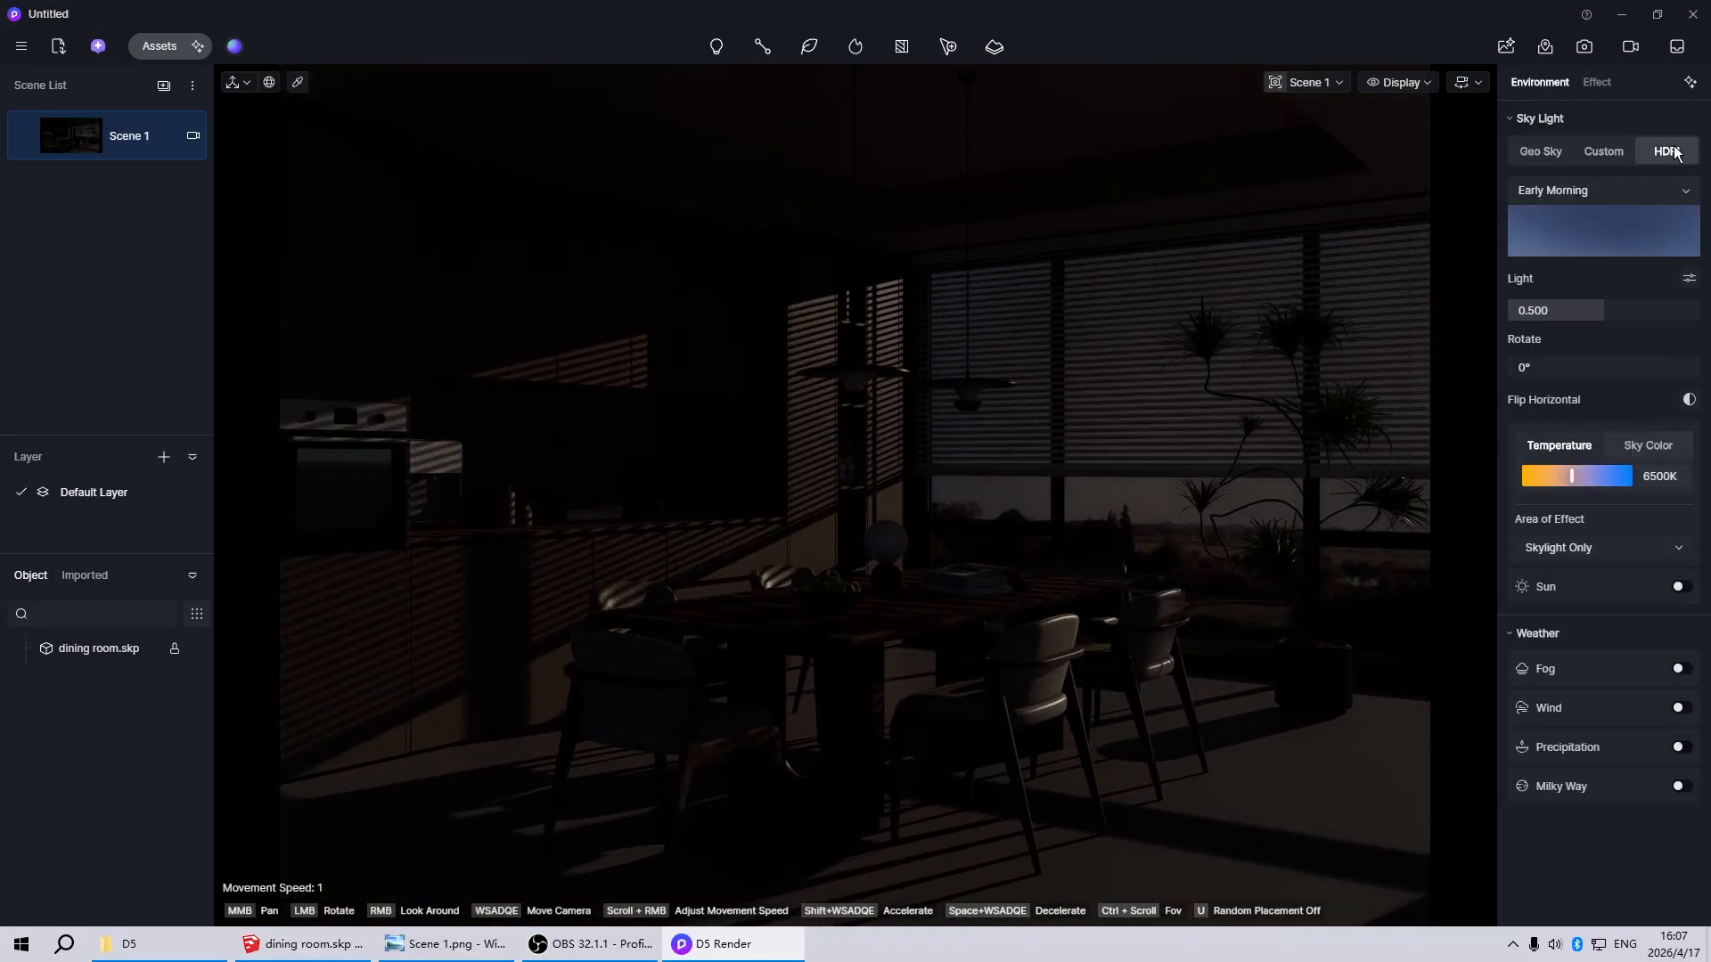
click(1565, 218)
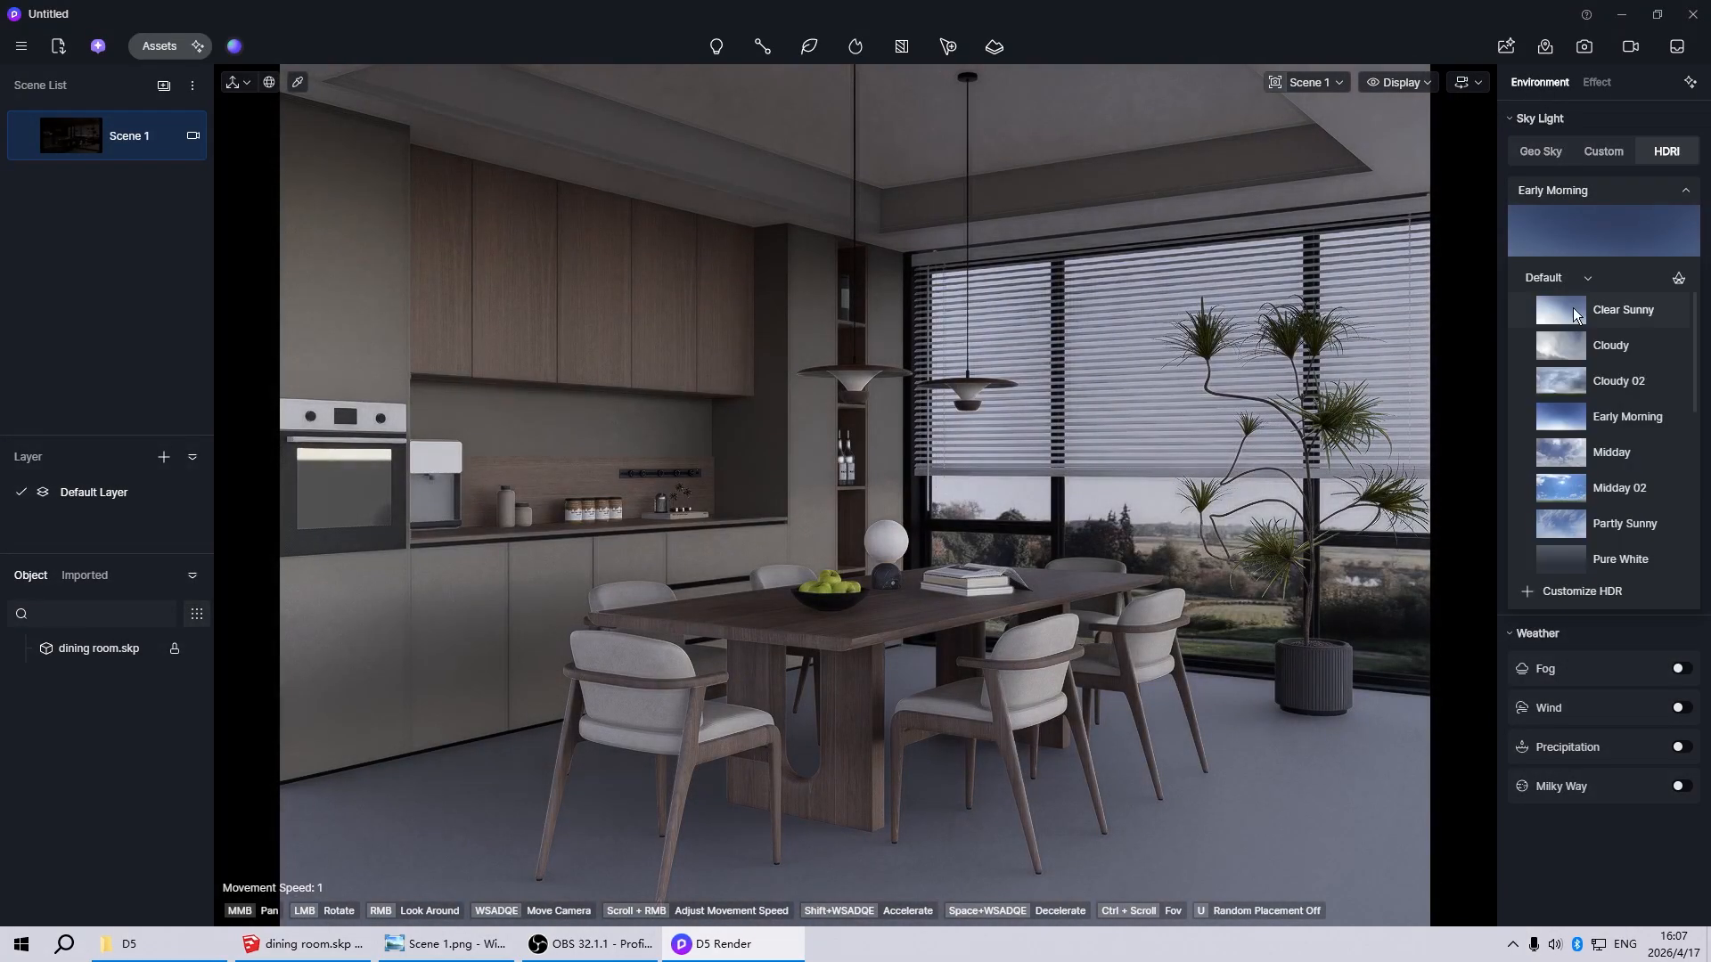
Apply the custom HDRI Pure Studio 6 as the sky light and update Scene 1
click(1552, 192)
click(1555, 191)
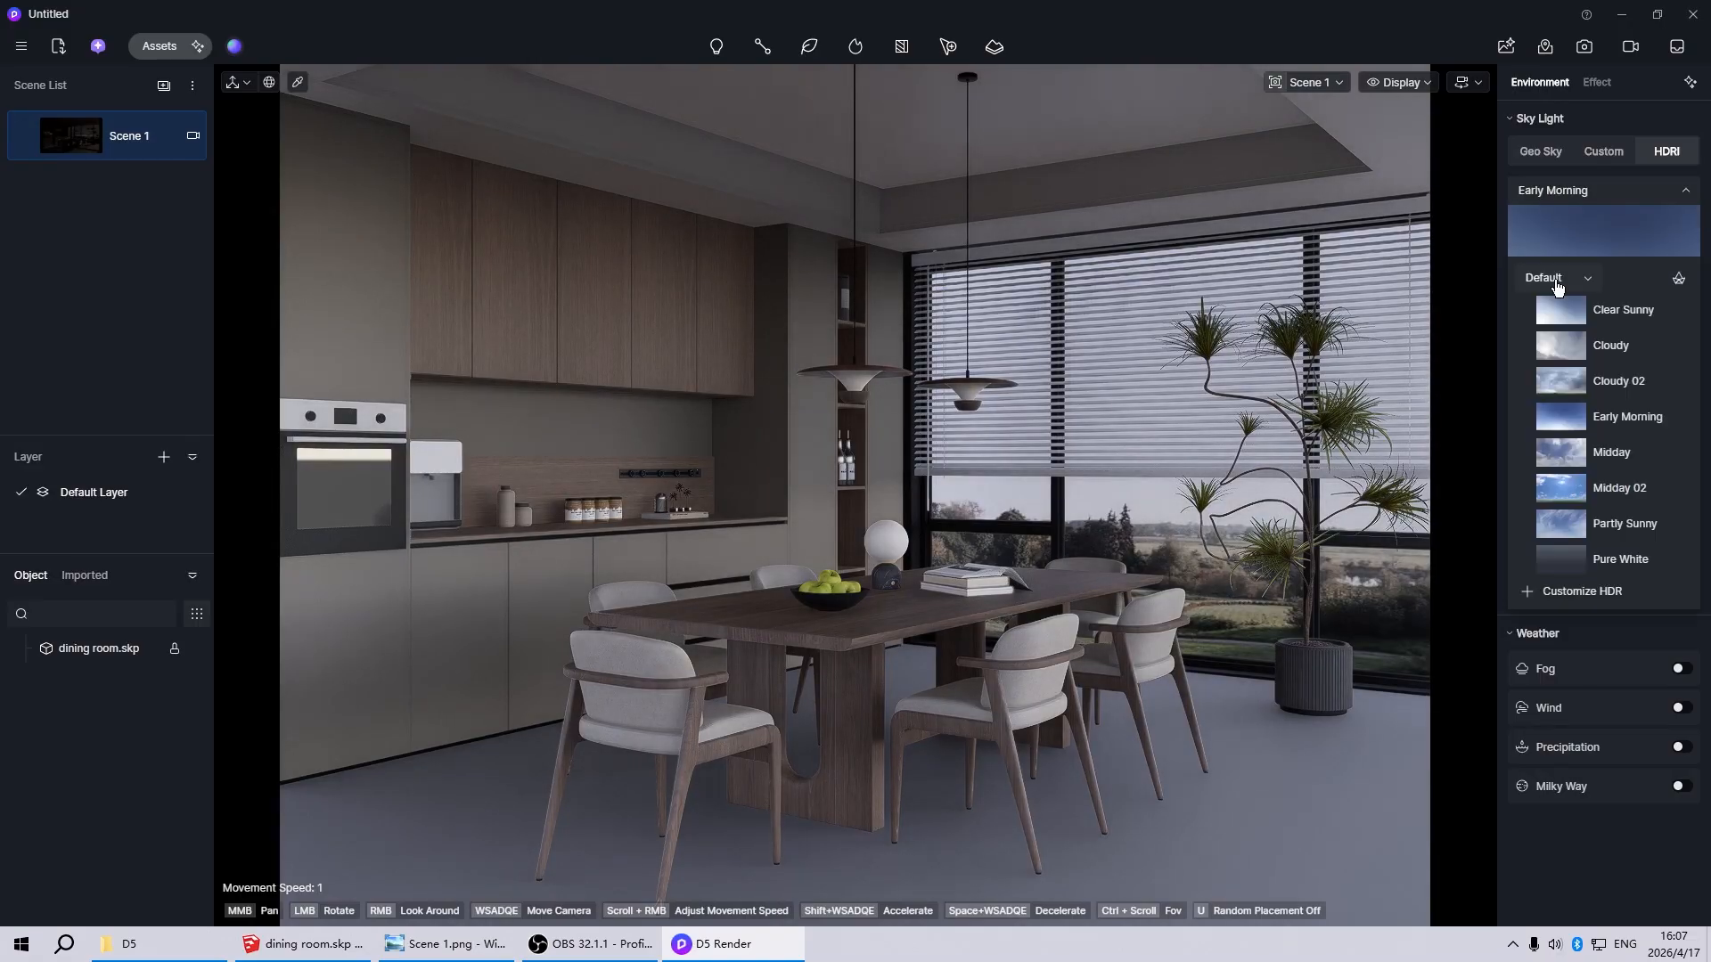
click(1547, 282)
click(1558, 298)
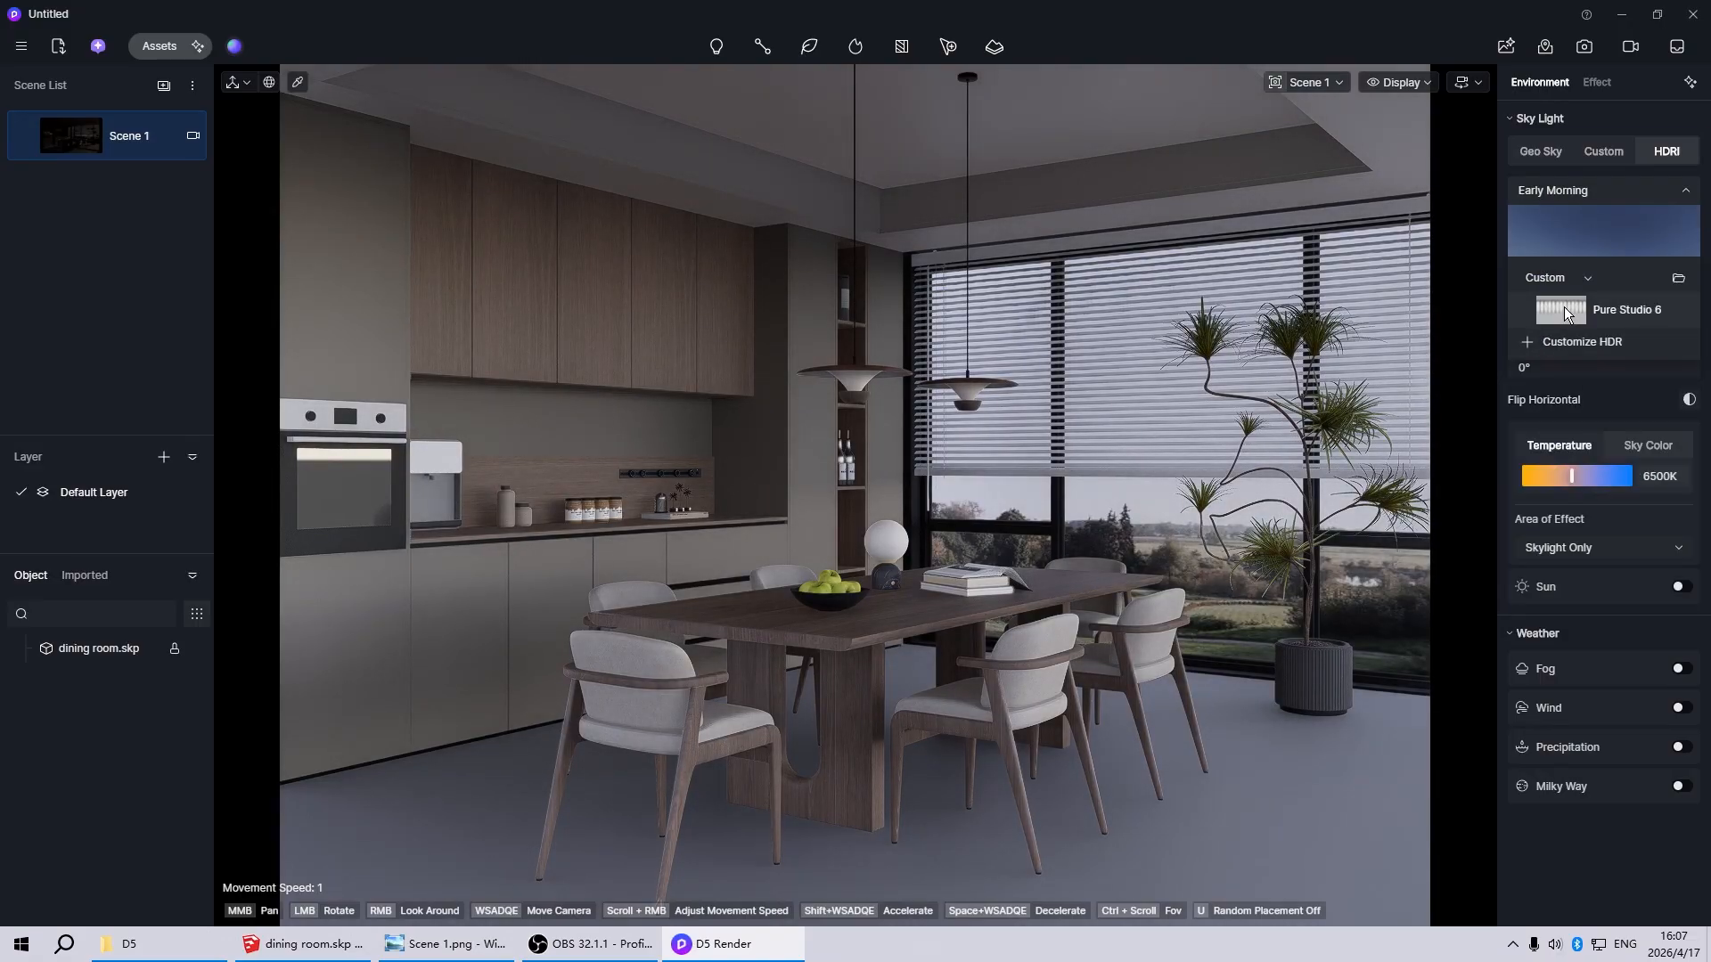
click(1564, 306)
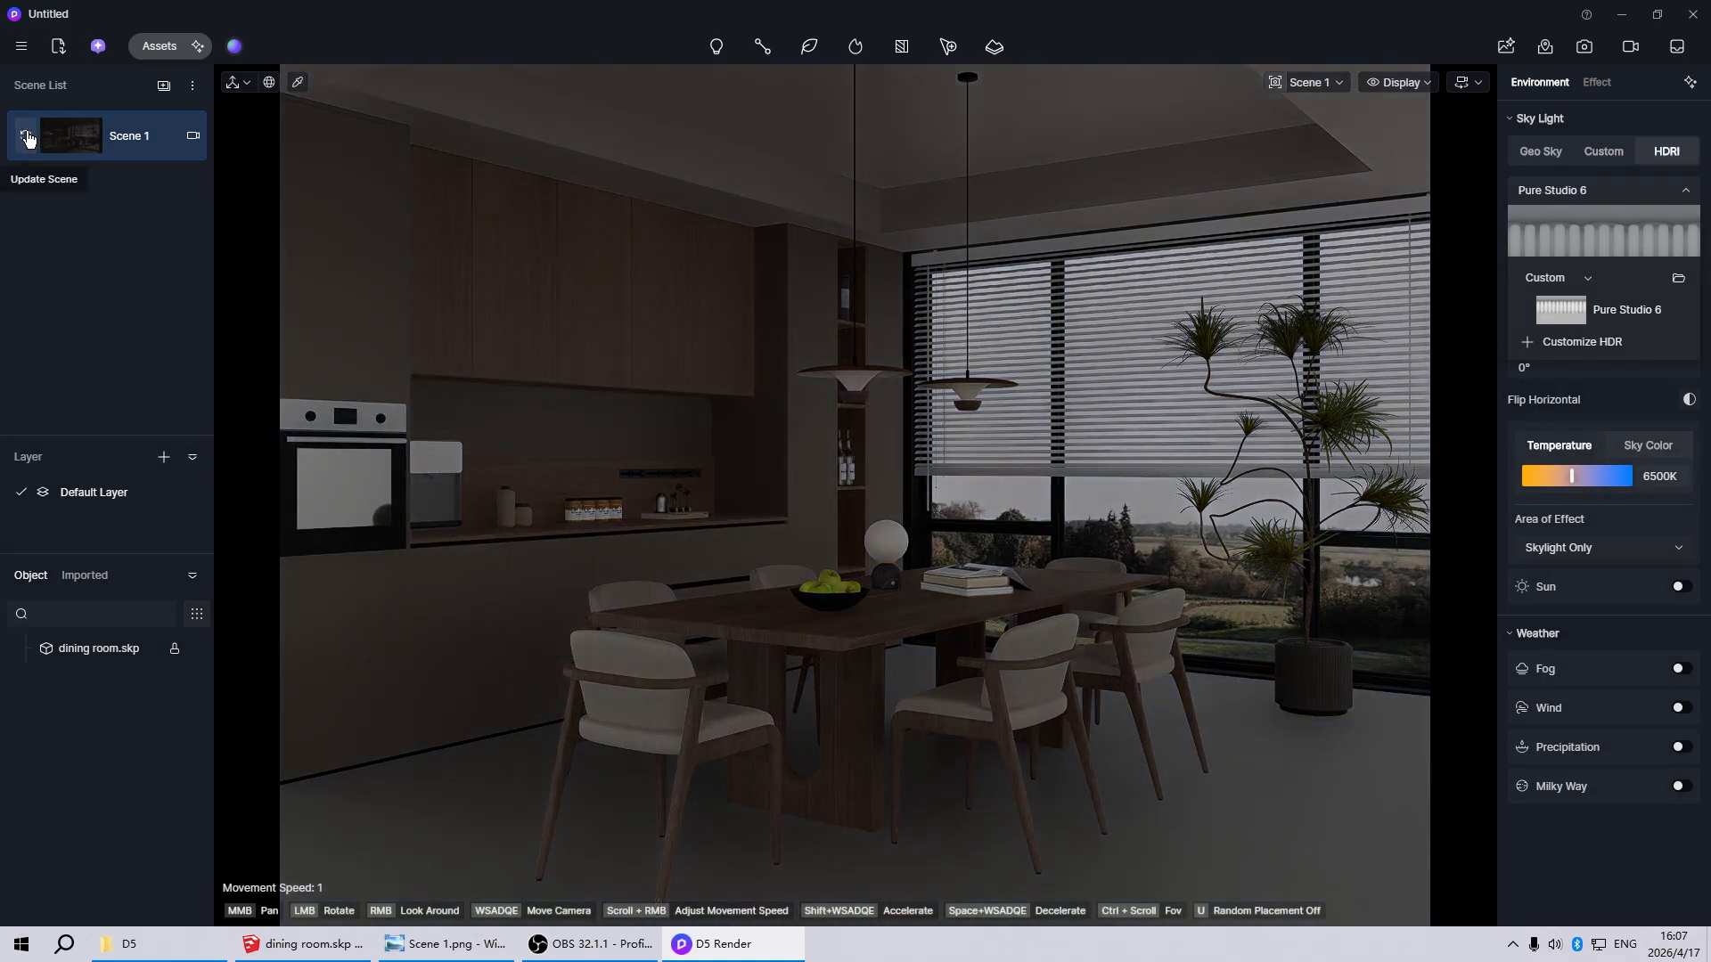
click(25, 136)
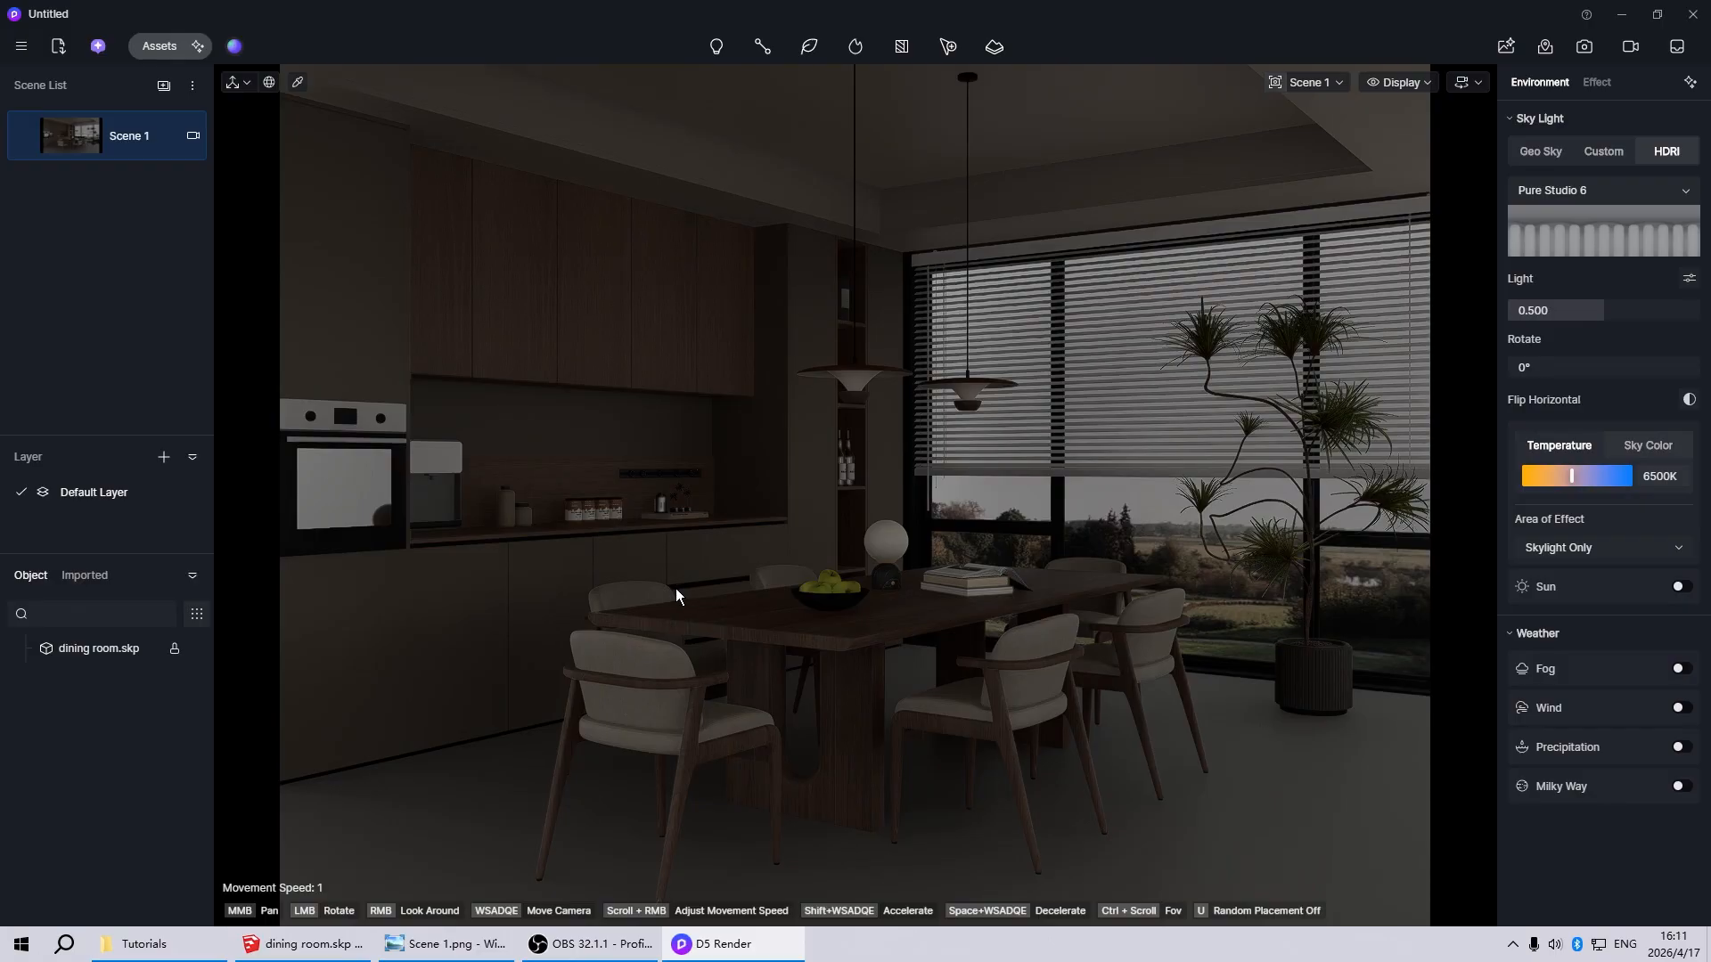
Place a rectangle light beside the potted plant in front of the large window
scroll(671, 595, down, 10)
scroll(1248, 596, up, 5)
scroll(581, 532, down, 3)
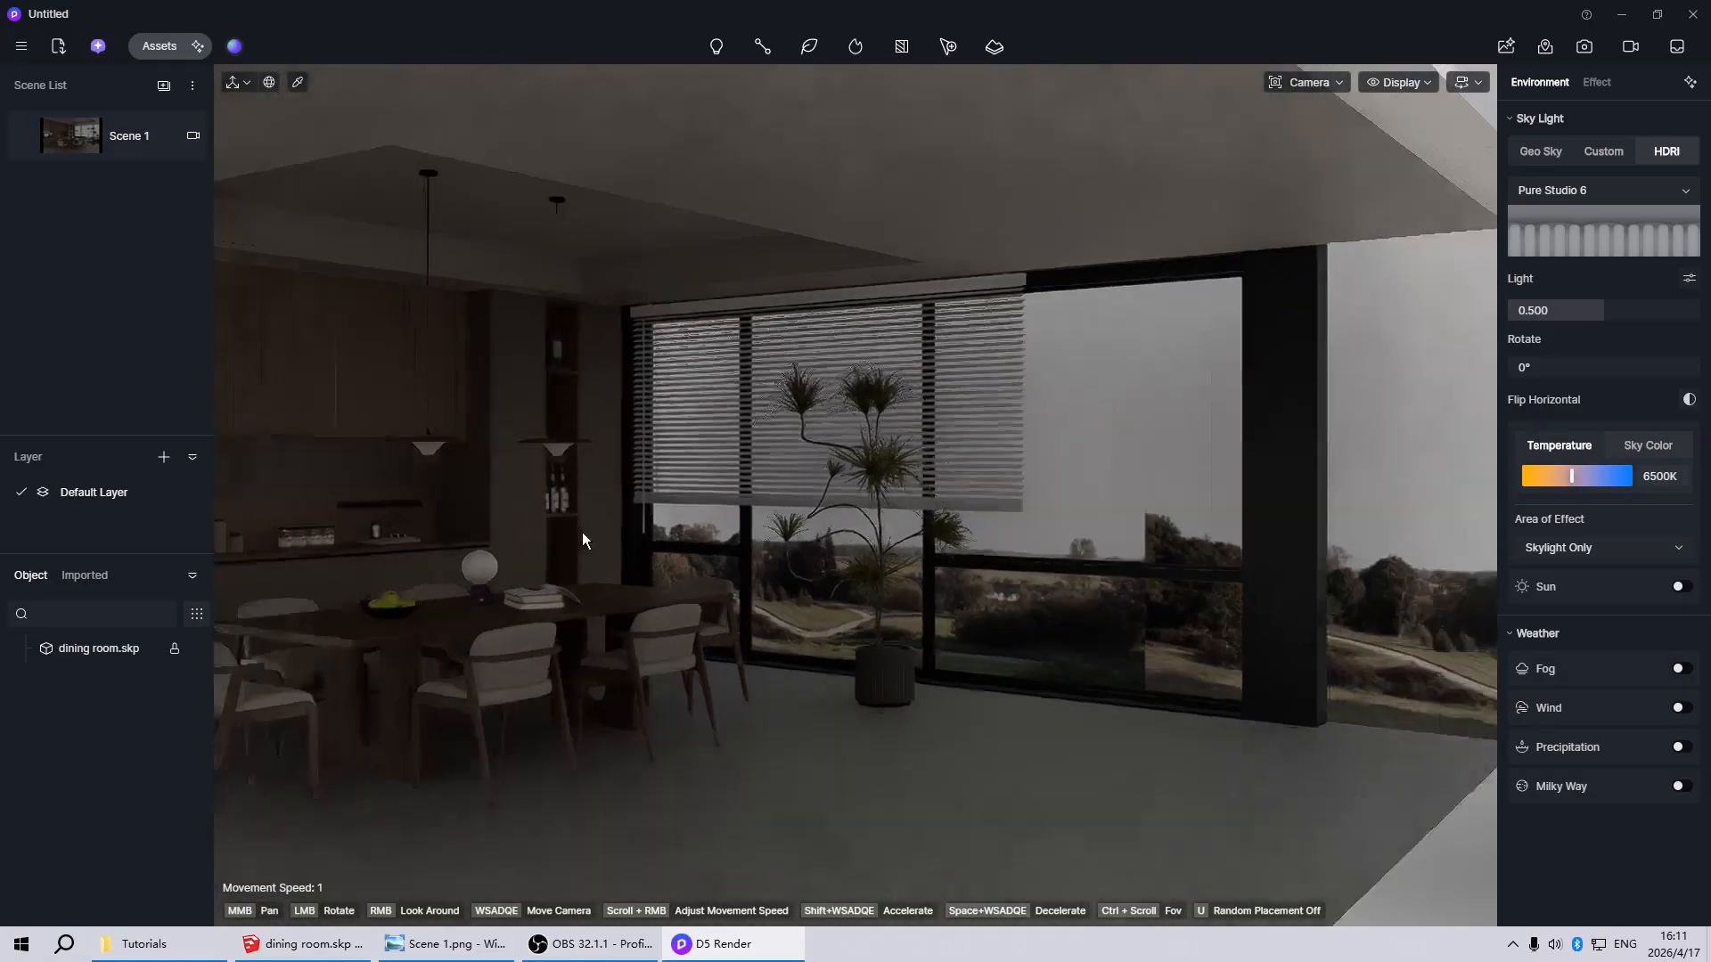
scroll(581, 532, down, 5)
scroll(1005, 521, up, 3)
scroll(854, 539, down, 3)
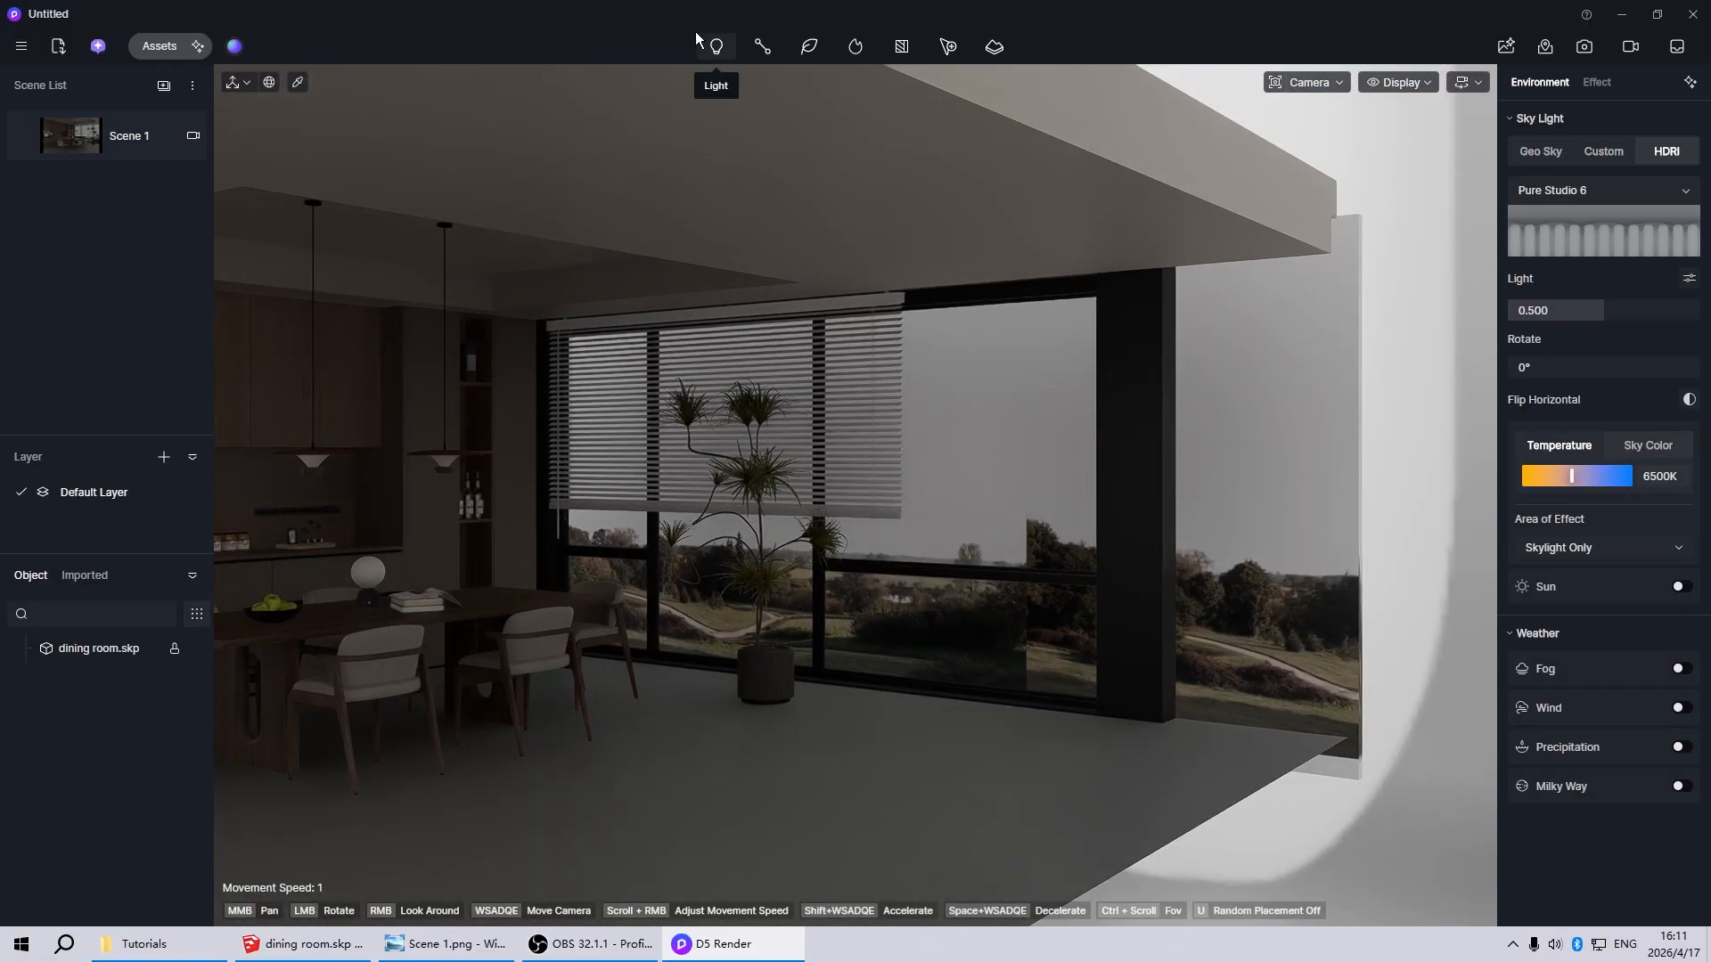
click(715, 46)
click(730, 167)
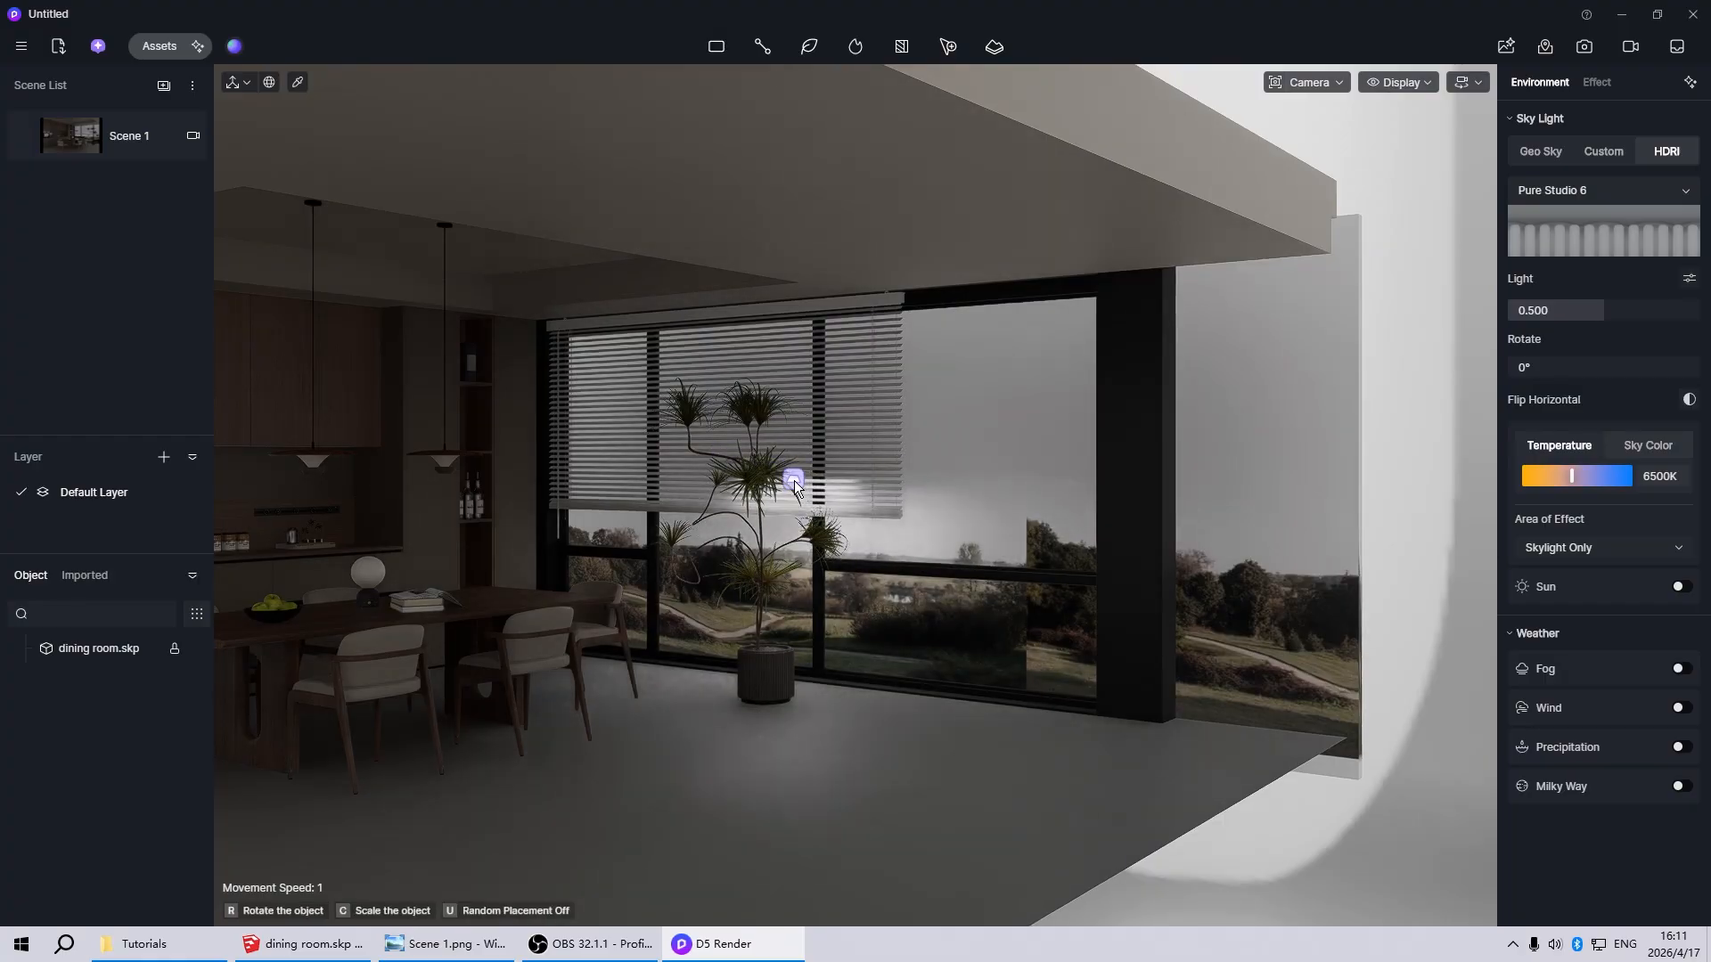
click(794, 480)
Rotate the rectangle light upright to face into the room, with rotation X 180°, Y 270°, Z 180°
scroll(790, 514, up, 3)
scroll(442, 667, down, 2)
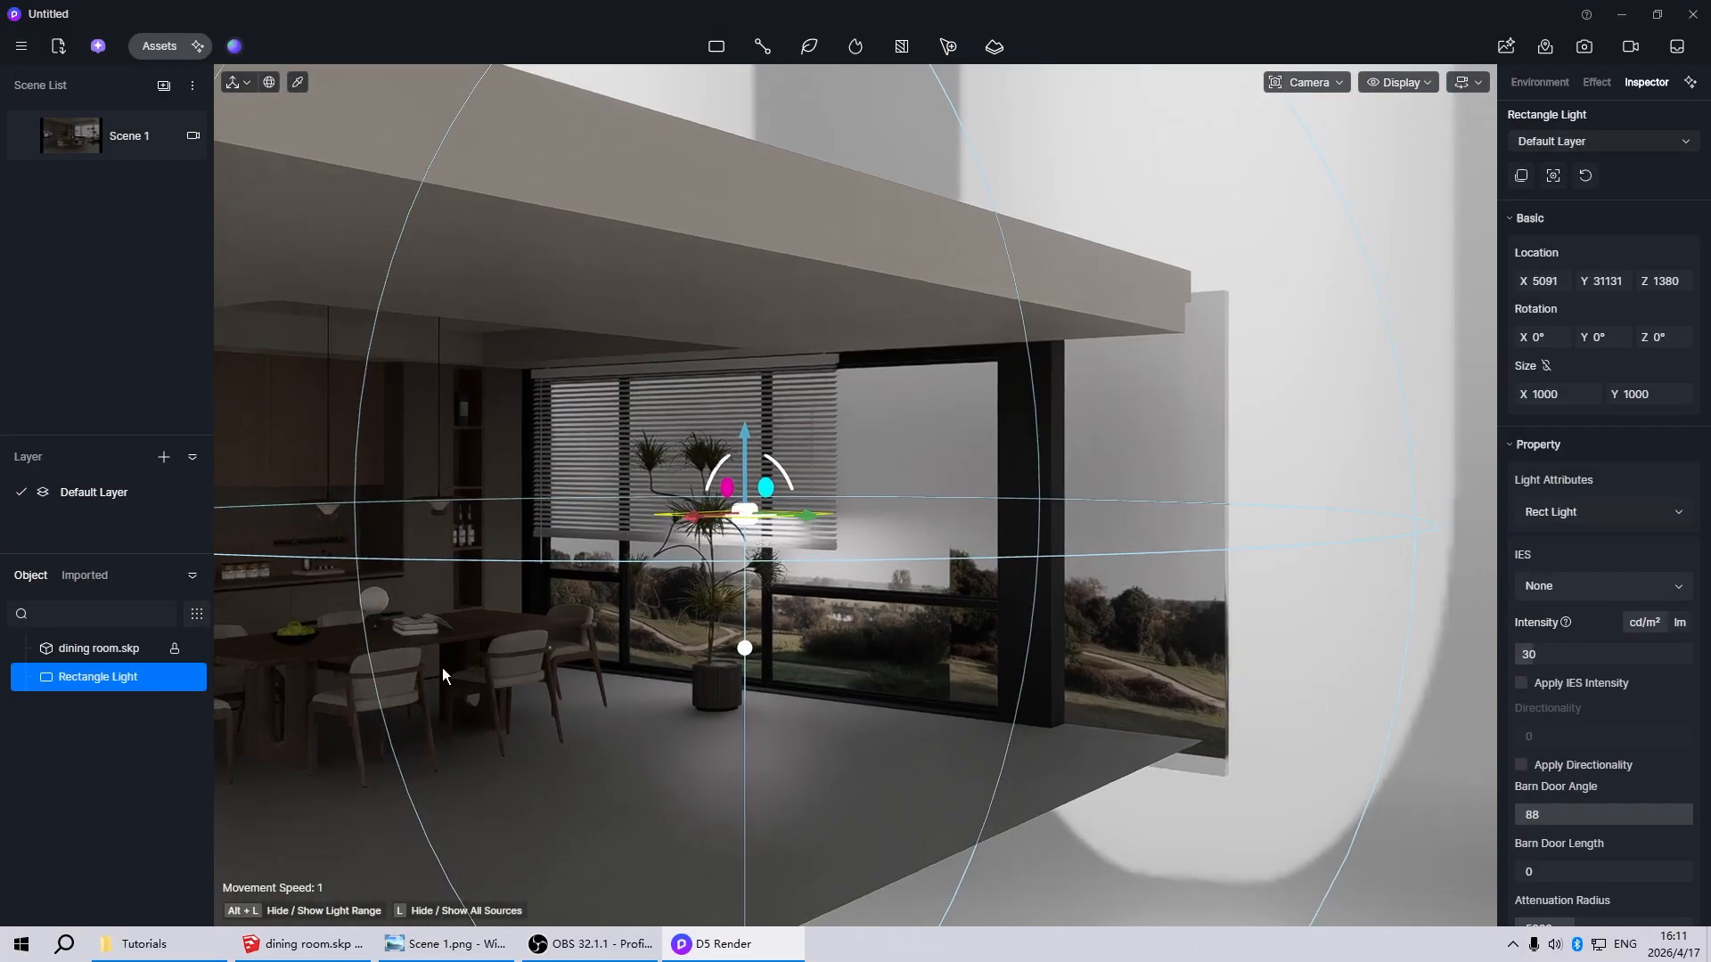
scroll(454, 677, down, 3)
scroll(976, 553, up, 5)
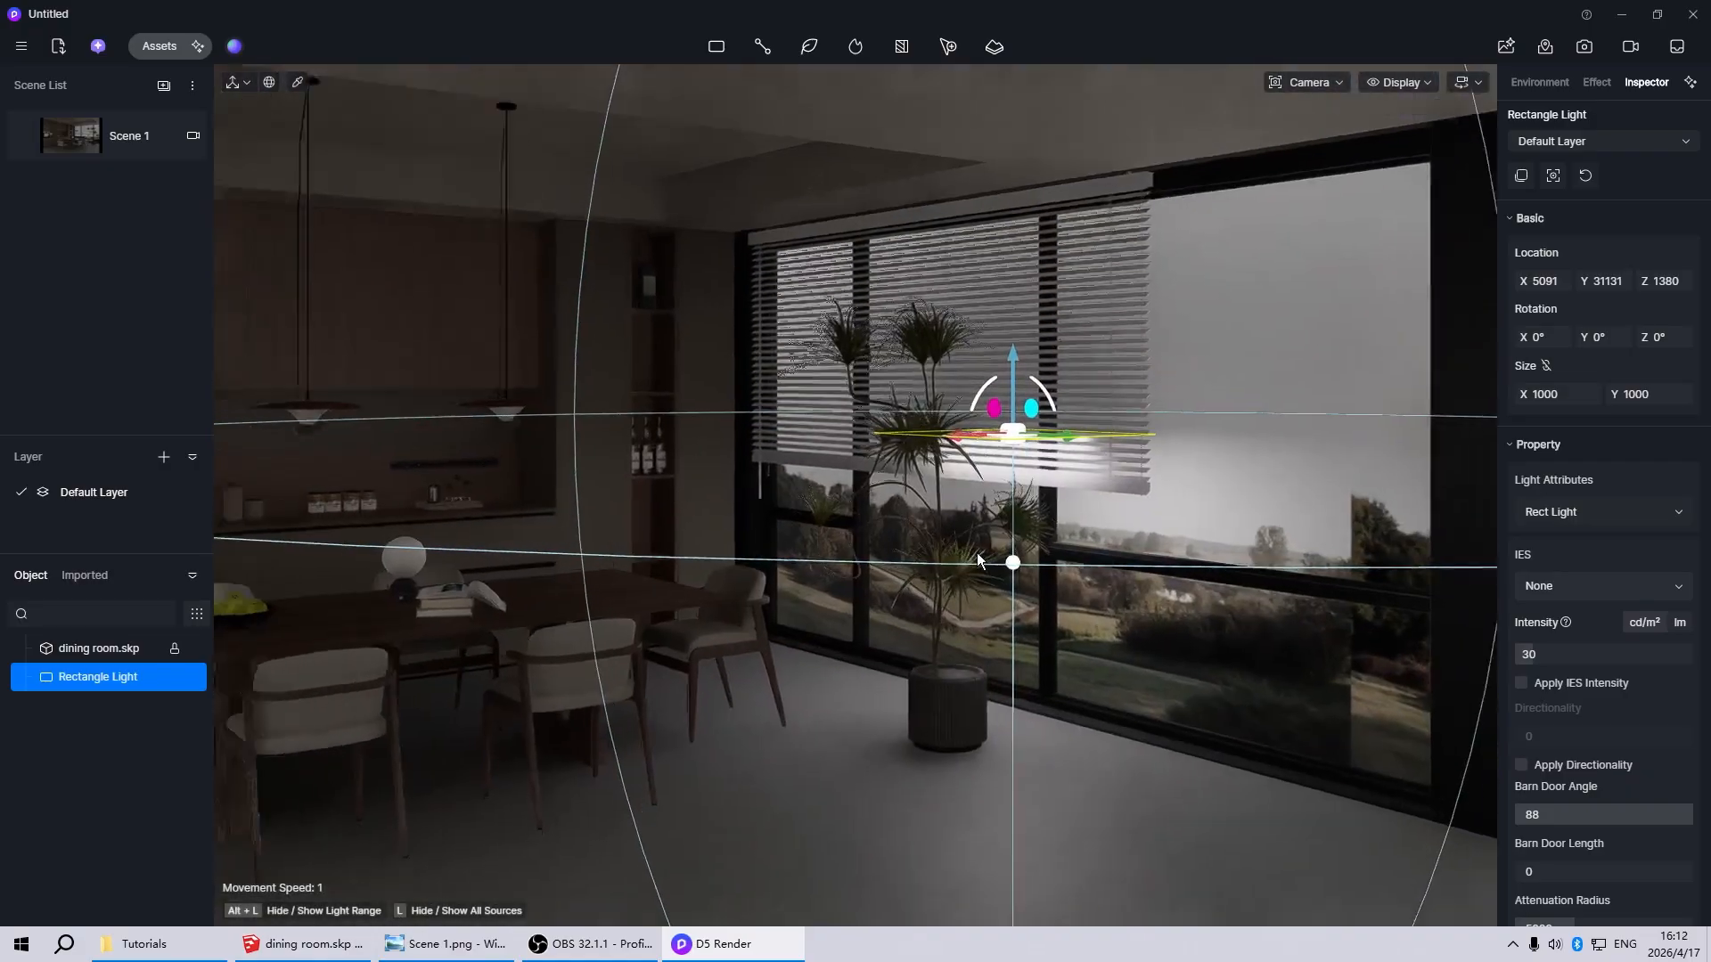
scroll(977, 552, down, 2)
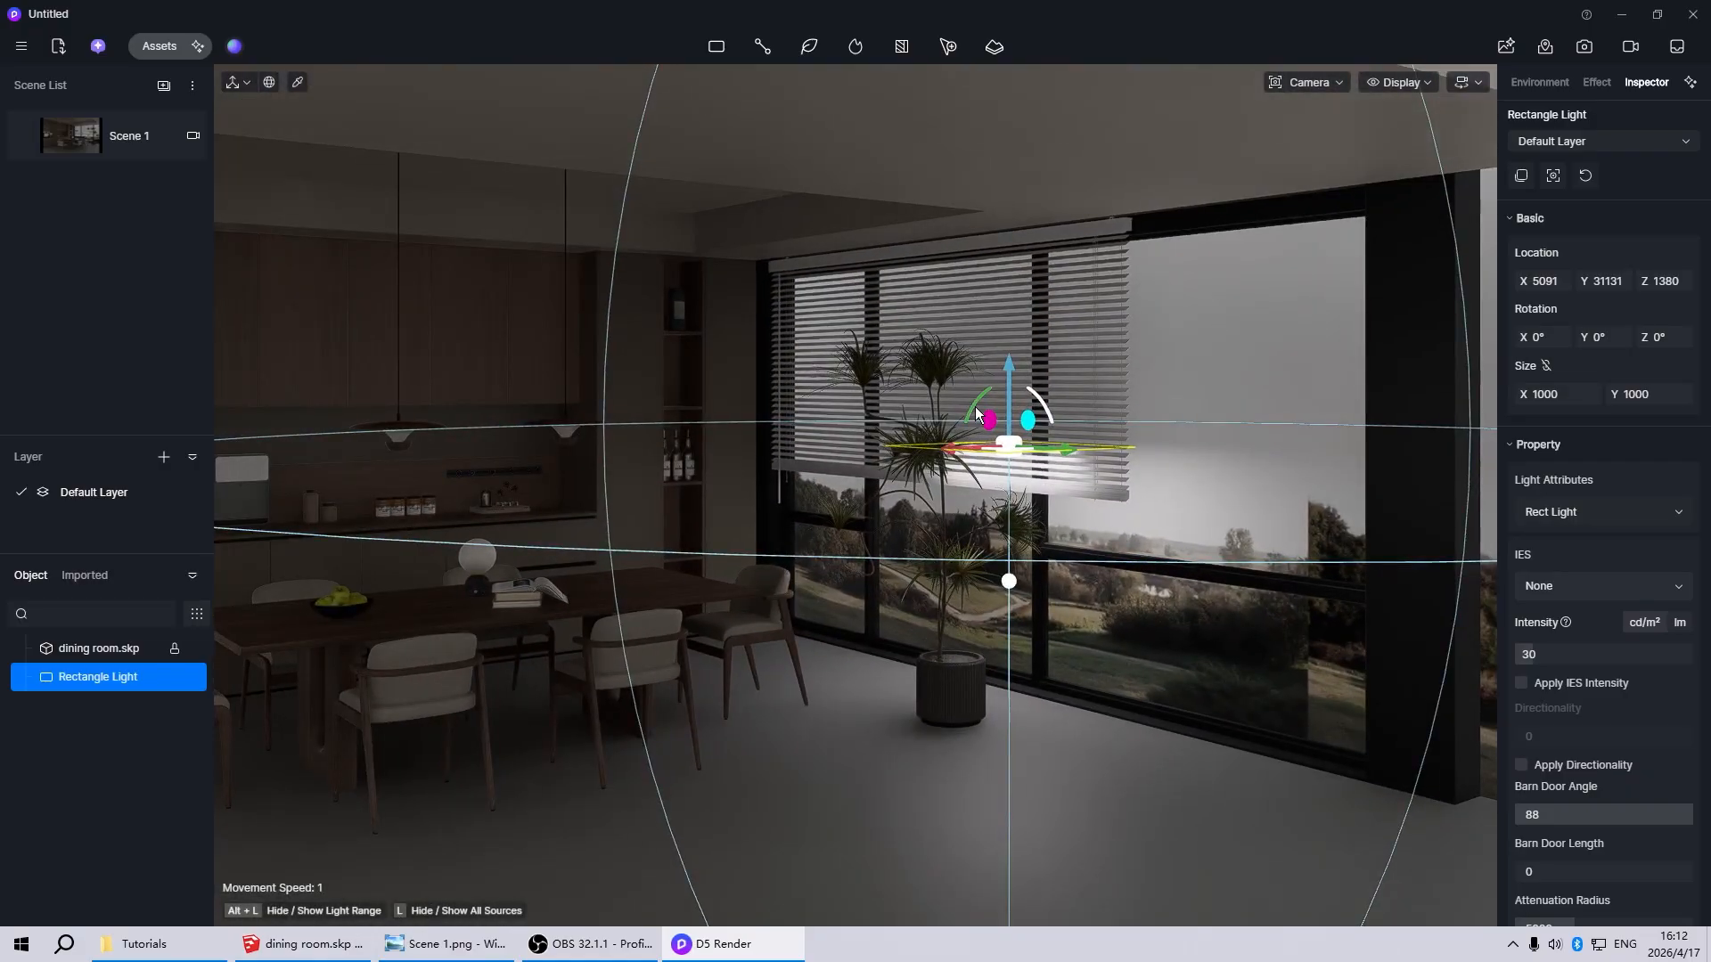
drag(977, 413, 1103, 285)
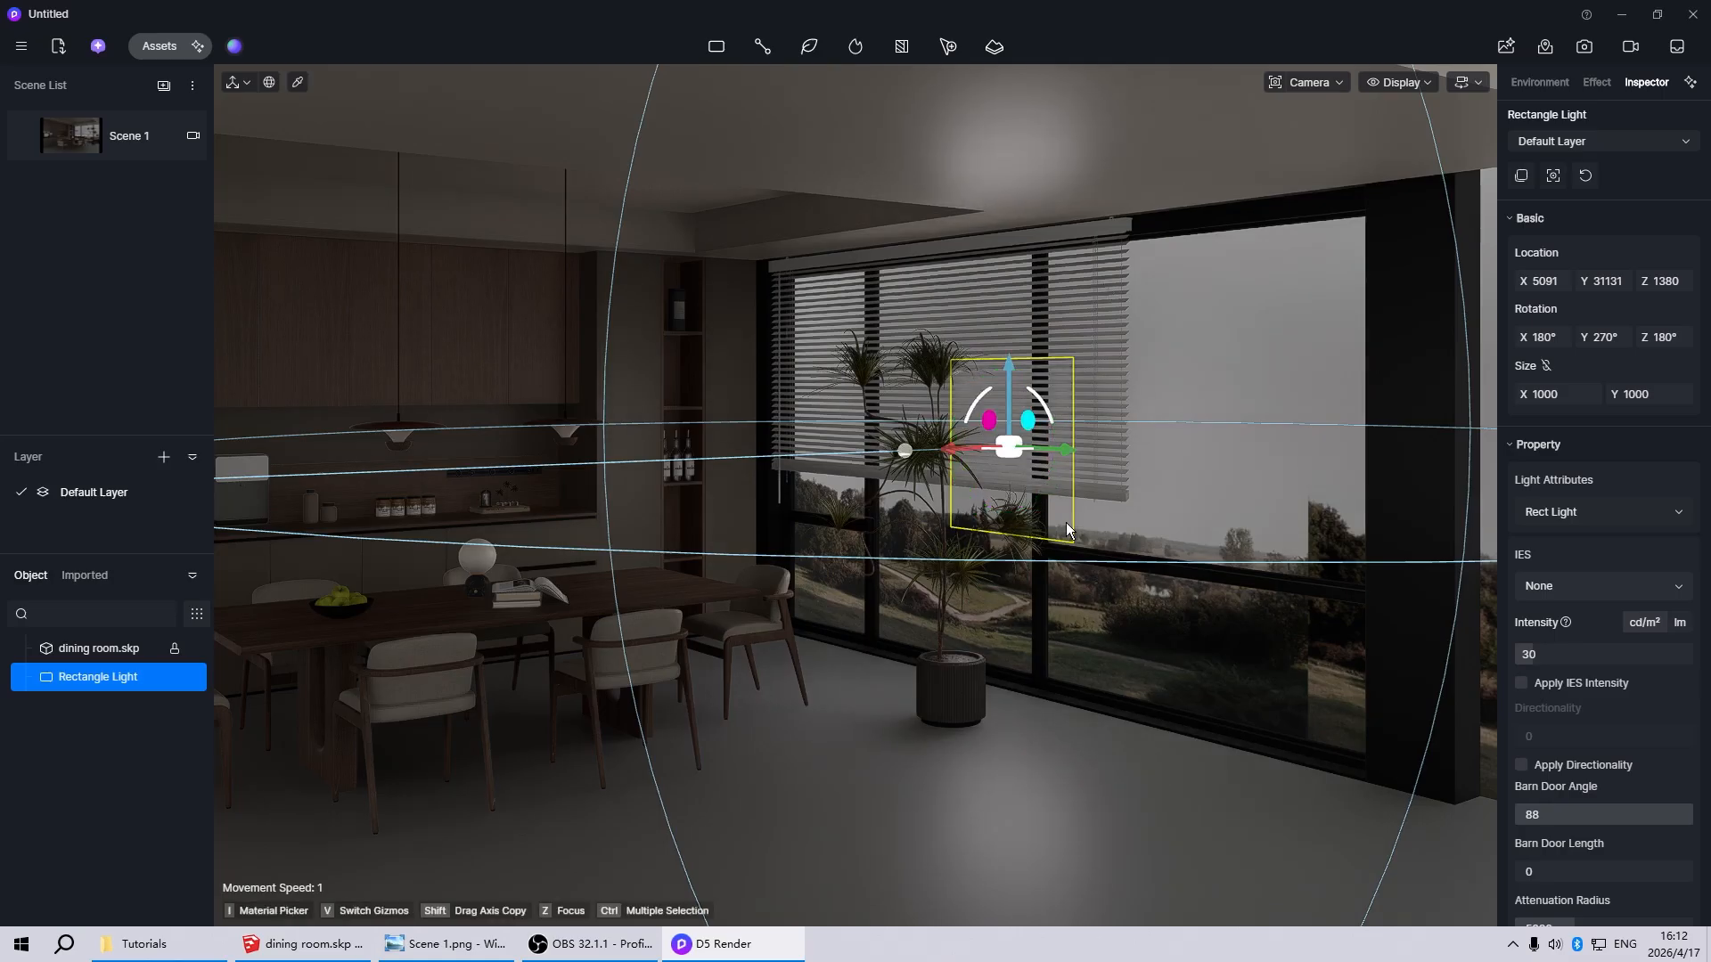
Scale the rectangle light to about 3318 by 5597 so that it covers the whole window
key(v)
drag(1067, 448, 1684, 631)
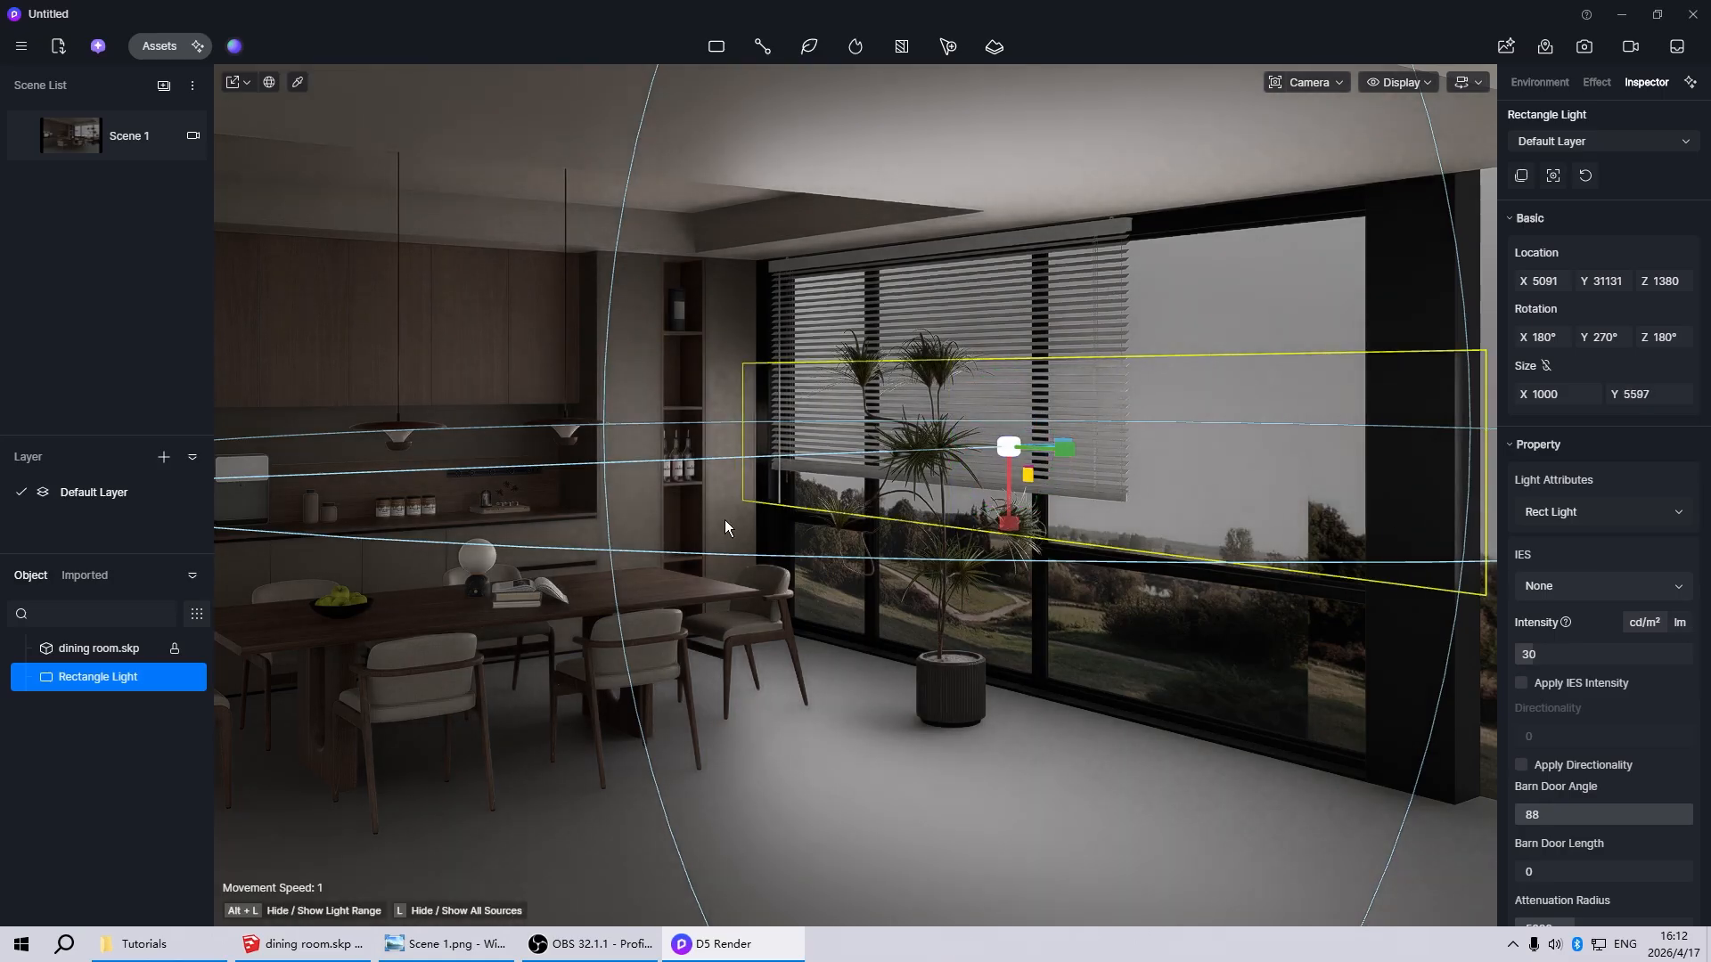
scroll(728, 528, down, 3)
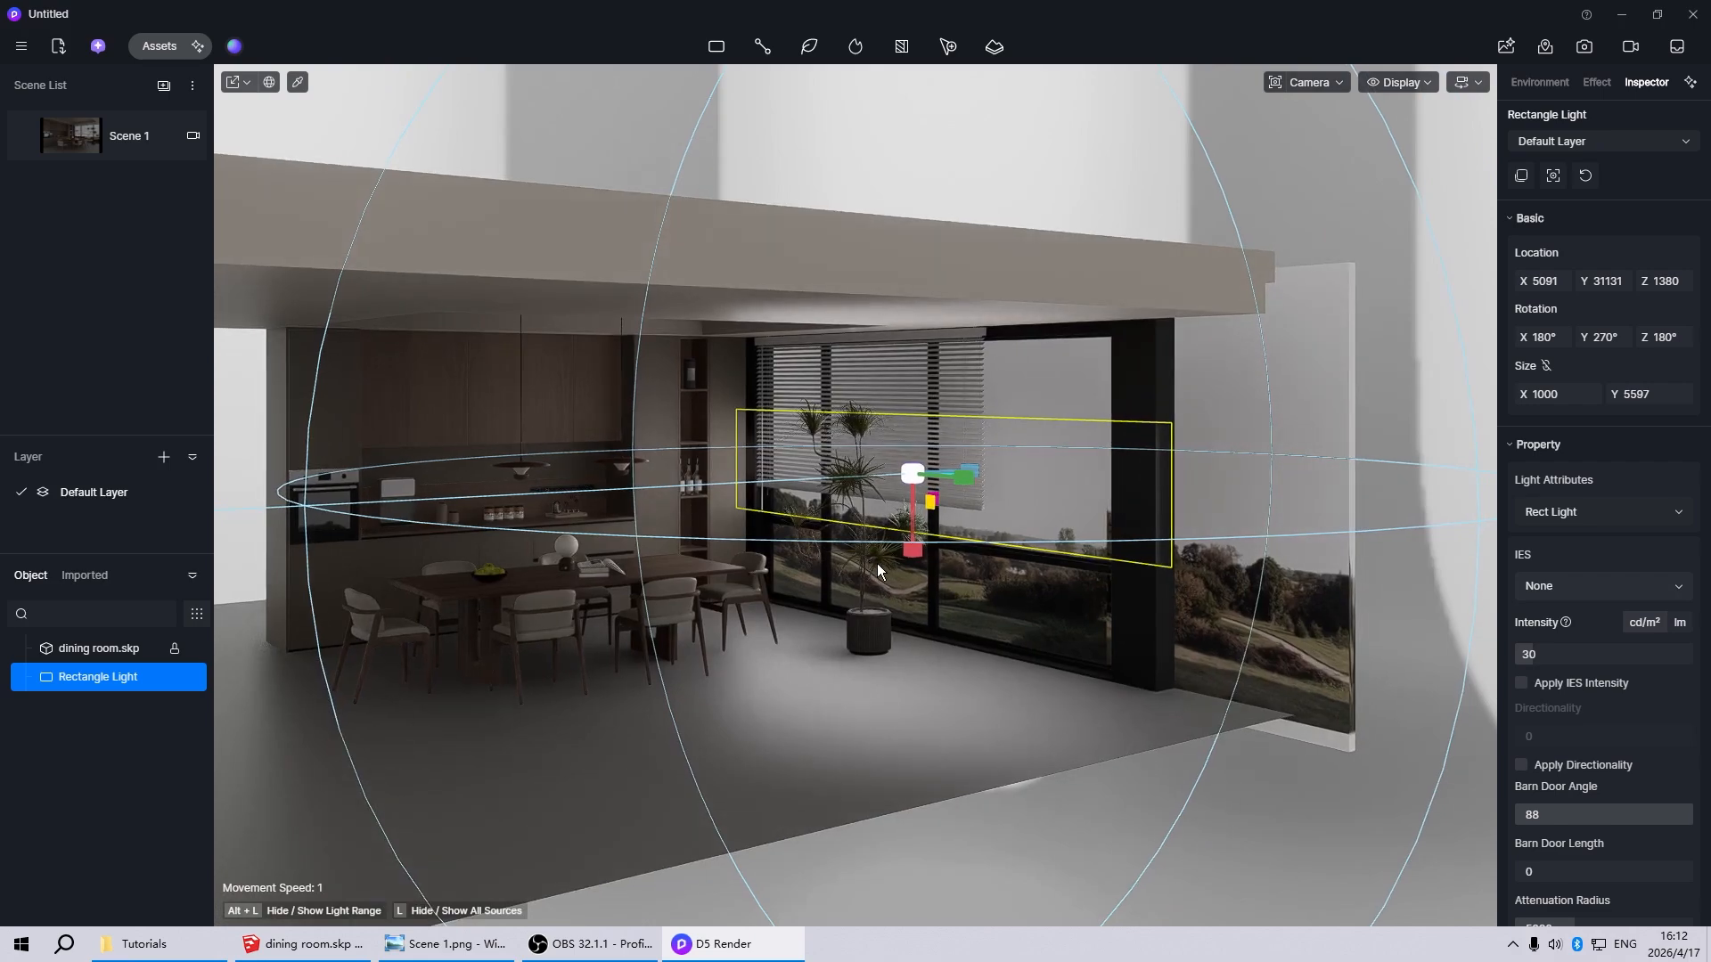
drag(909, 543, 918, 818)
scroll(918, 818, down, 3)
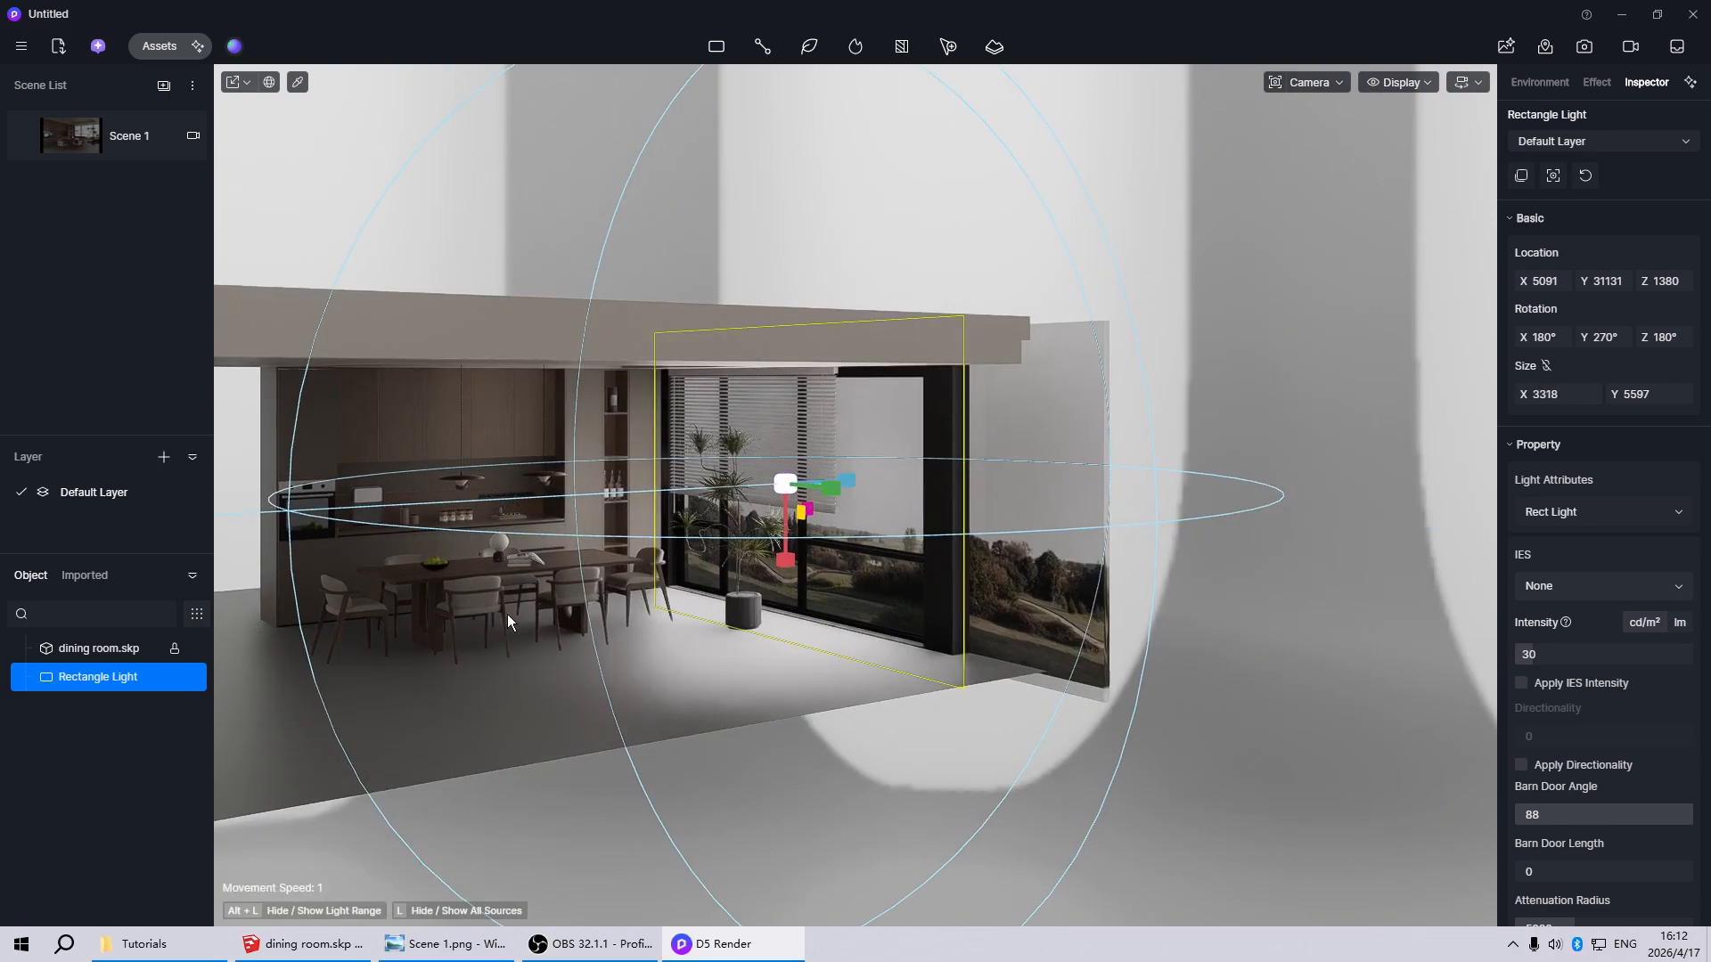
Move the rectangle light outside the window, just in front of the landscape backdrop, to about X 5892
key(space)
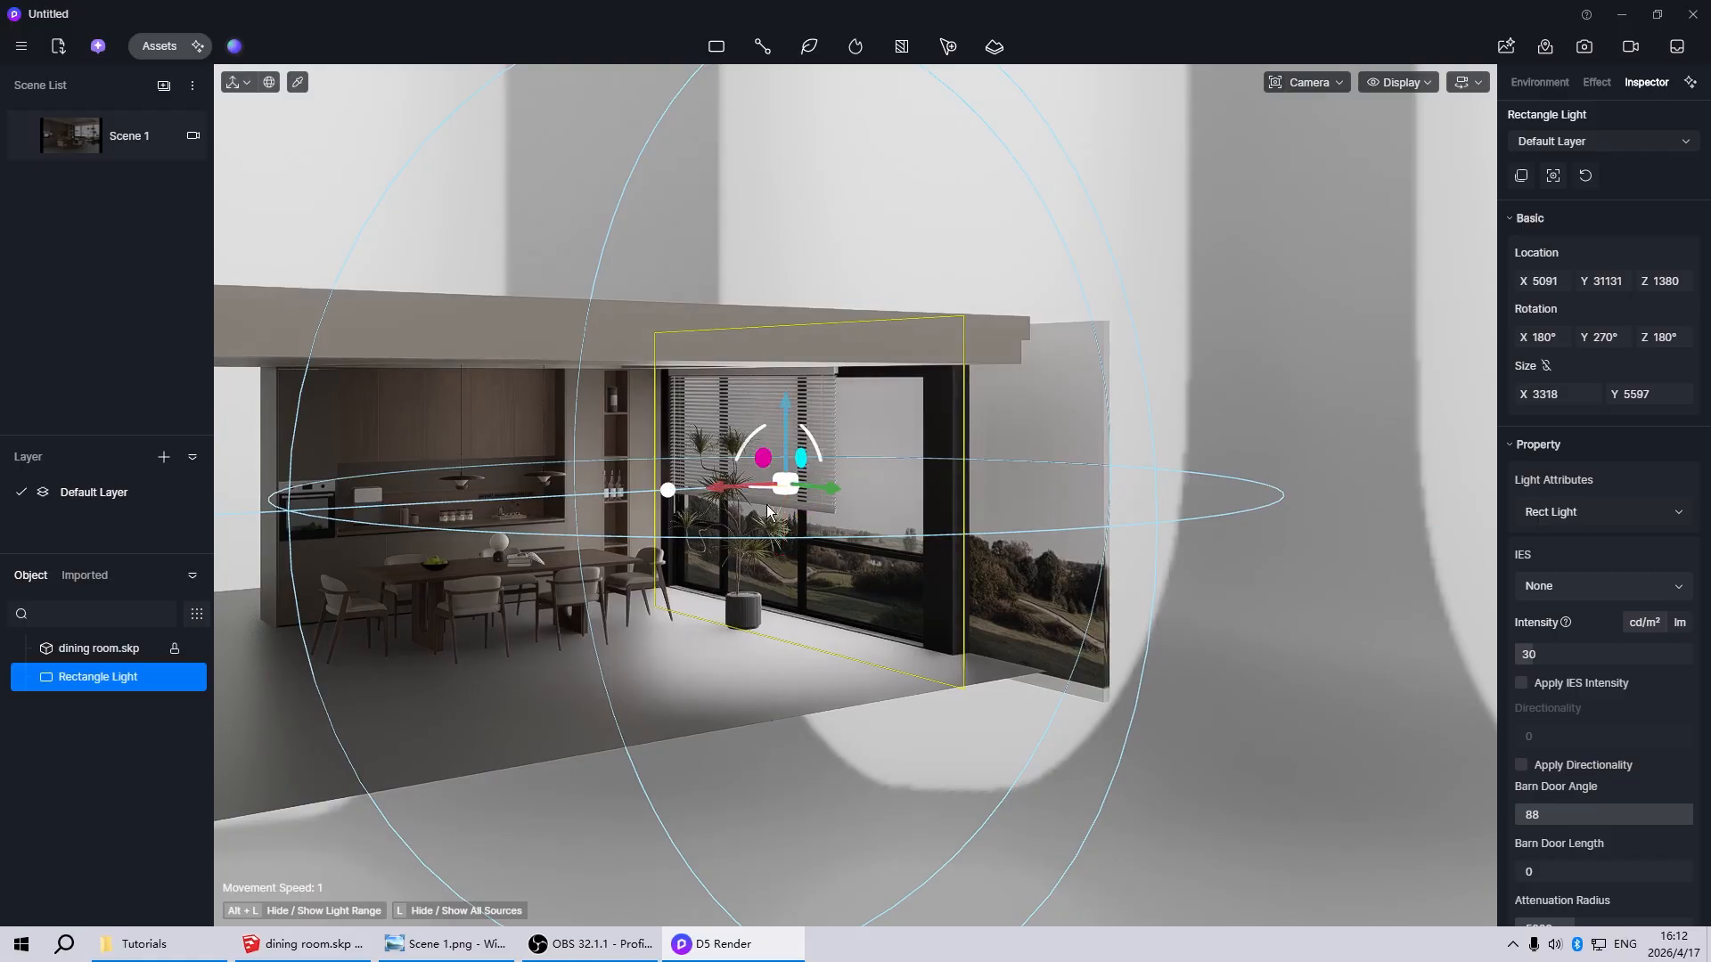
drag(721, 486, 809, 487)
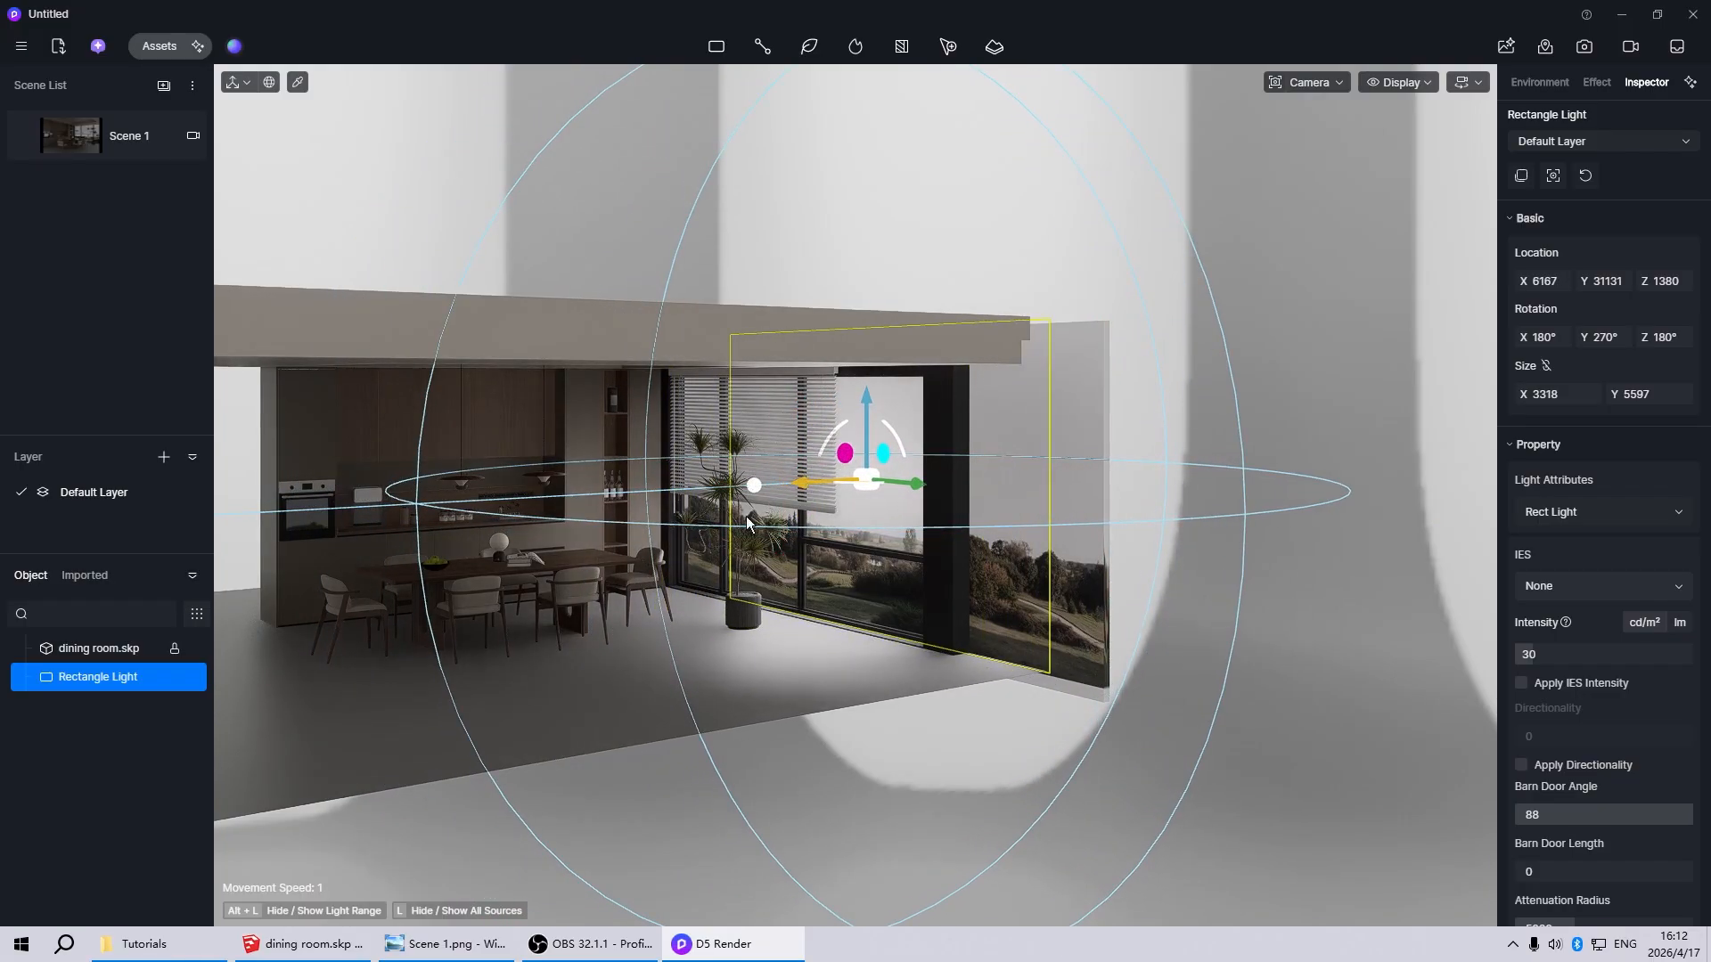
scroll(746, 516, down, 4)
scroll(1109, 606, up, 2)
right_drag(1109, 606, 1248, 584)
right_drag(802, 584, 489, 571)
scroll(490, 570, down, 7)
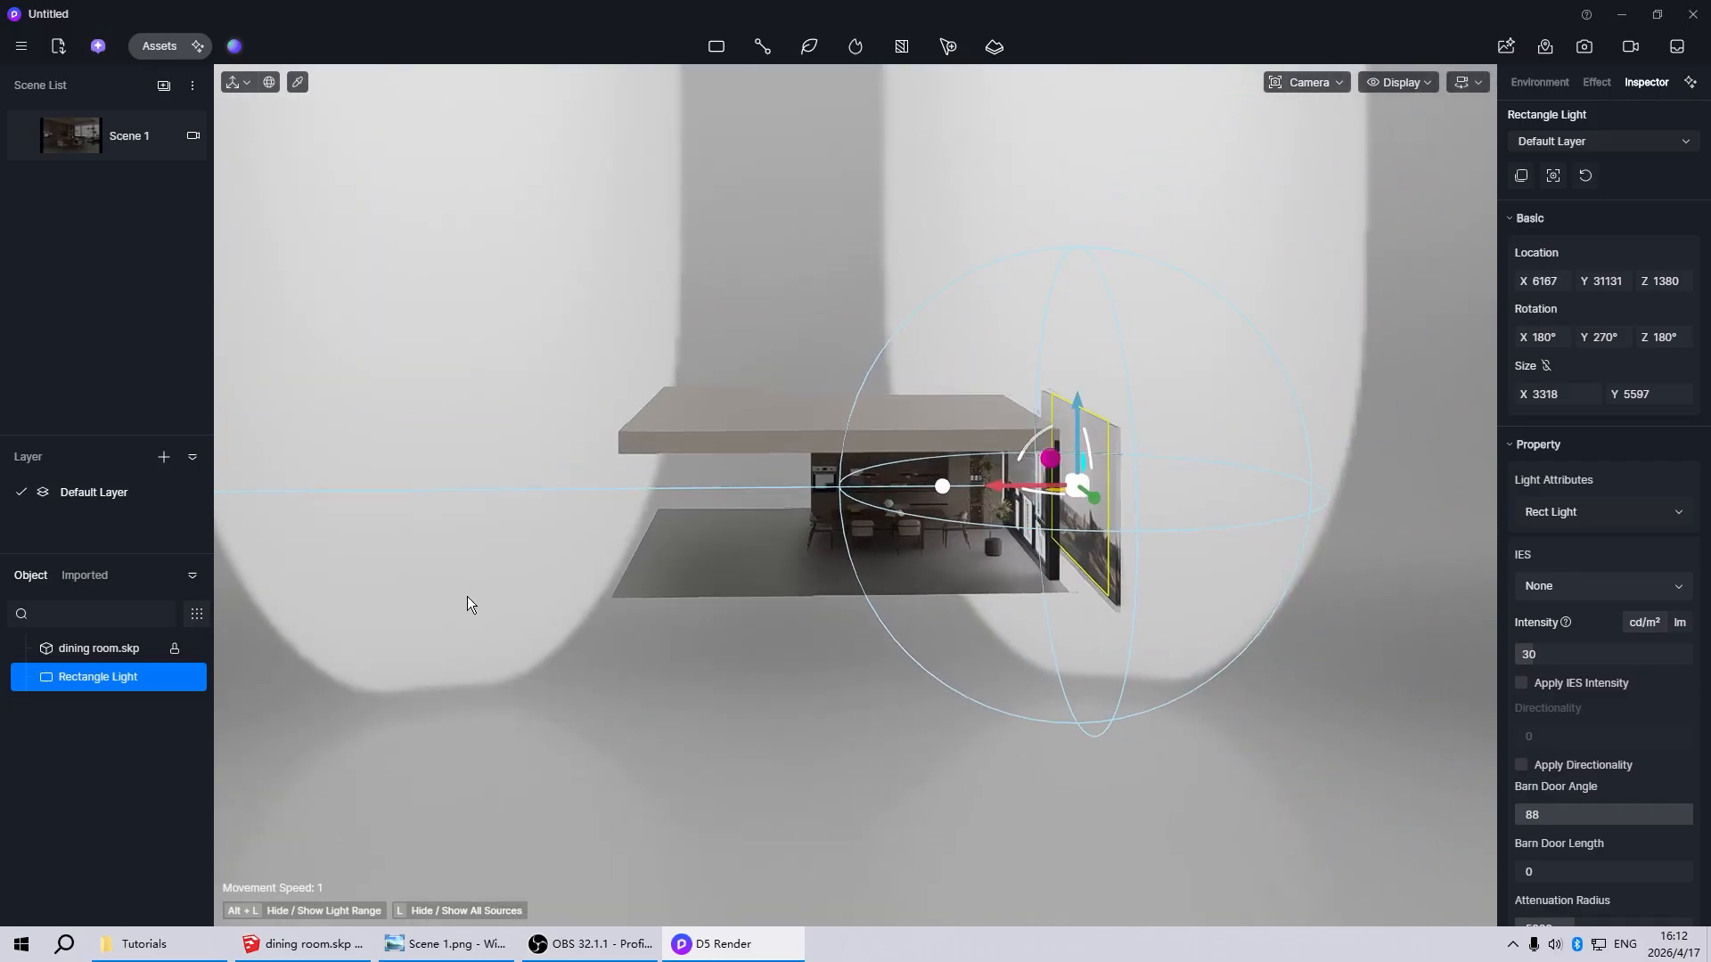
scroll(1052, 531, up, 5)
scroll(838, 489, up, 2)
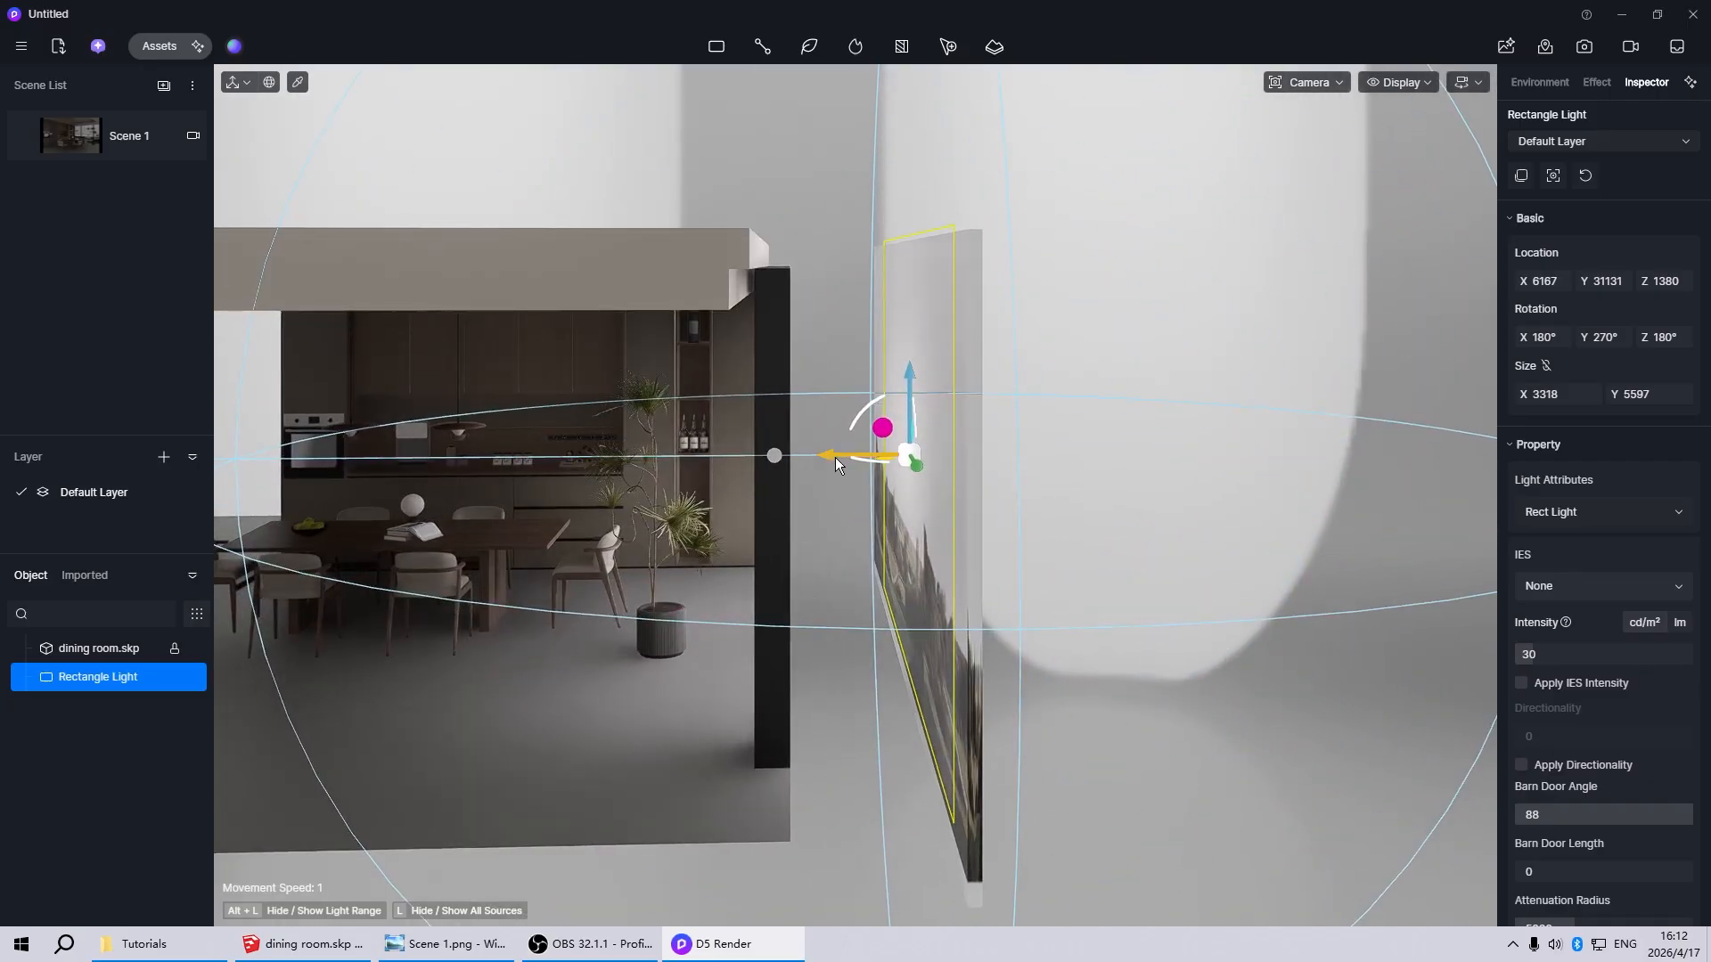
drag(836, 457, 794, 457)
scroll(939, 493, down, 4)
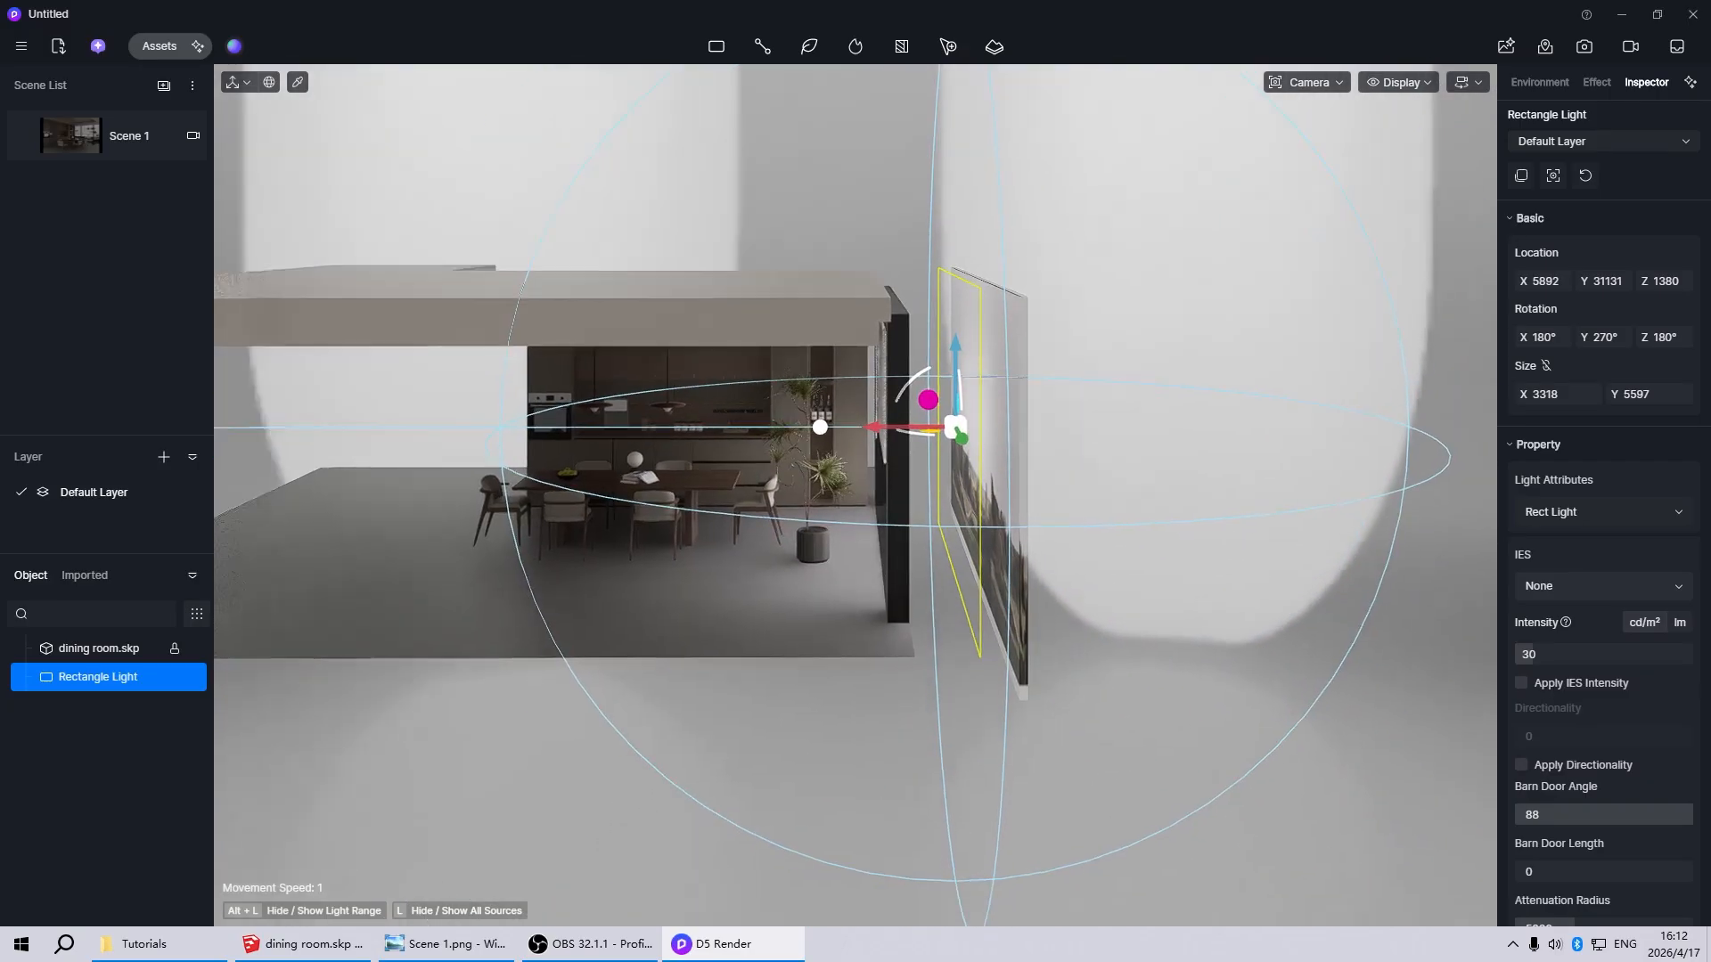
Inspect the rectangle light's placement between the window and the landscape backdrop from several angles
right_drag(944, 492, 522, 574)
scroll(523, 574, down, 3)
scroll(1024, 449, up, 5)
right_drag(964, 516, 1205, 526)
scroll(852, 559, down, 3)
scroll(1315, 504, up, 3)
scroll(874, 583, down, 4)
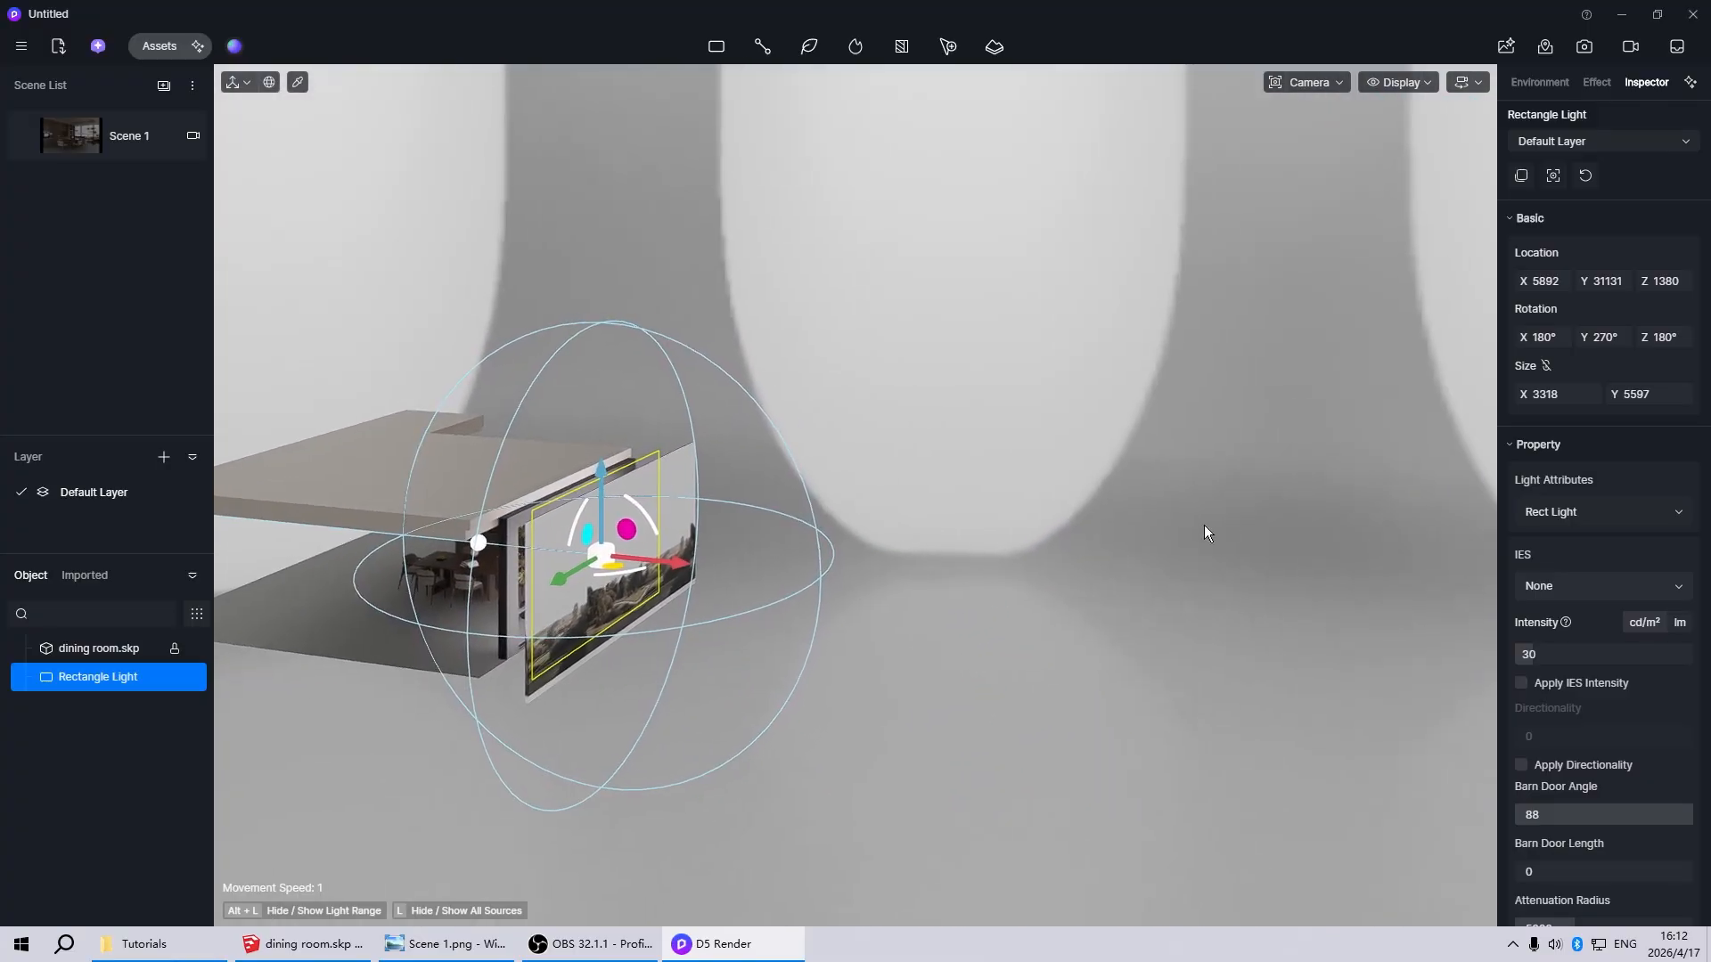
scroll(1205, 526, down, 3)
scroll(588, 617, up, 5)
right_drag(589, 618, 1029, 563)
scroll(1264, 537, down, 4)
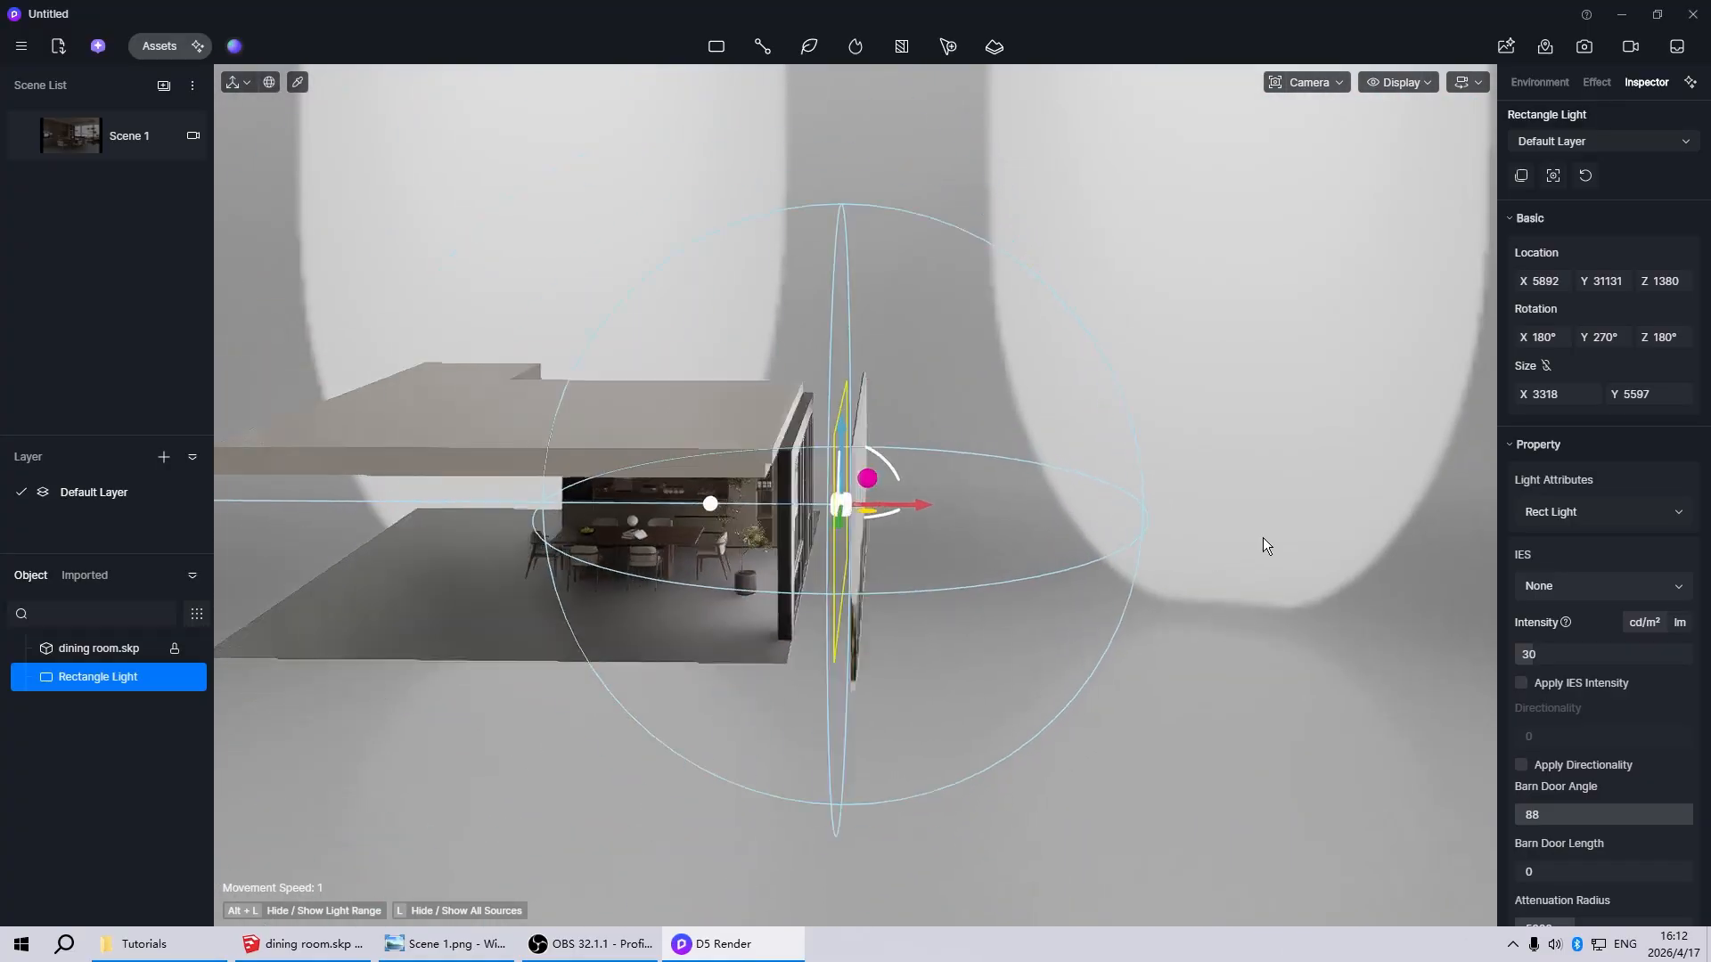
scroll(442, 613, up, 5)
right_drag(442, 613, 1056, 532)
scroll(1056, 532, down, 2)
scroll(1056, 532, down, 3)
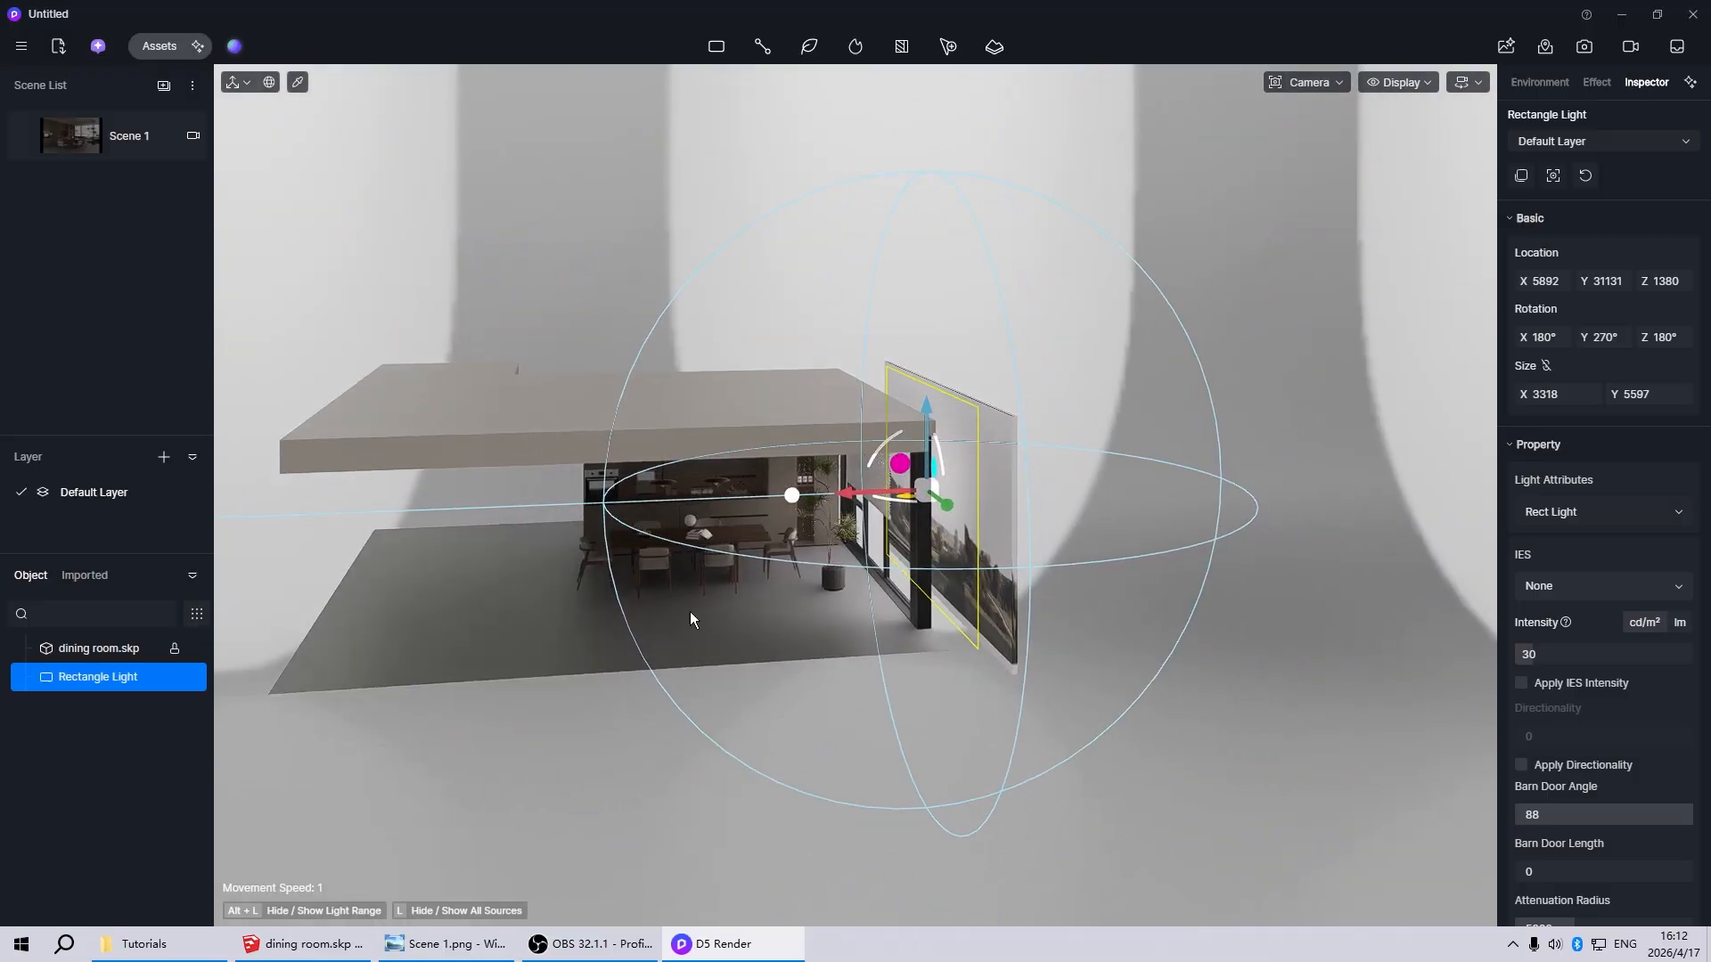
scroll(693, 612, up, 3)
scroll(826, 583, down, 3)
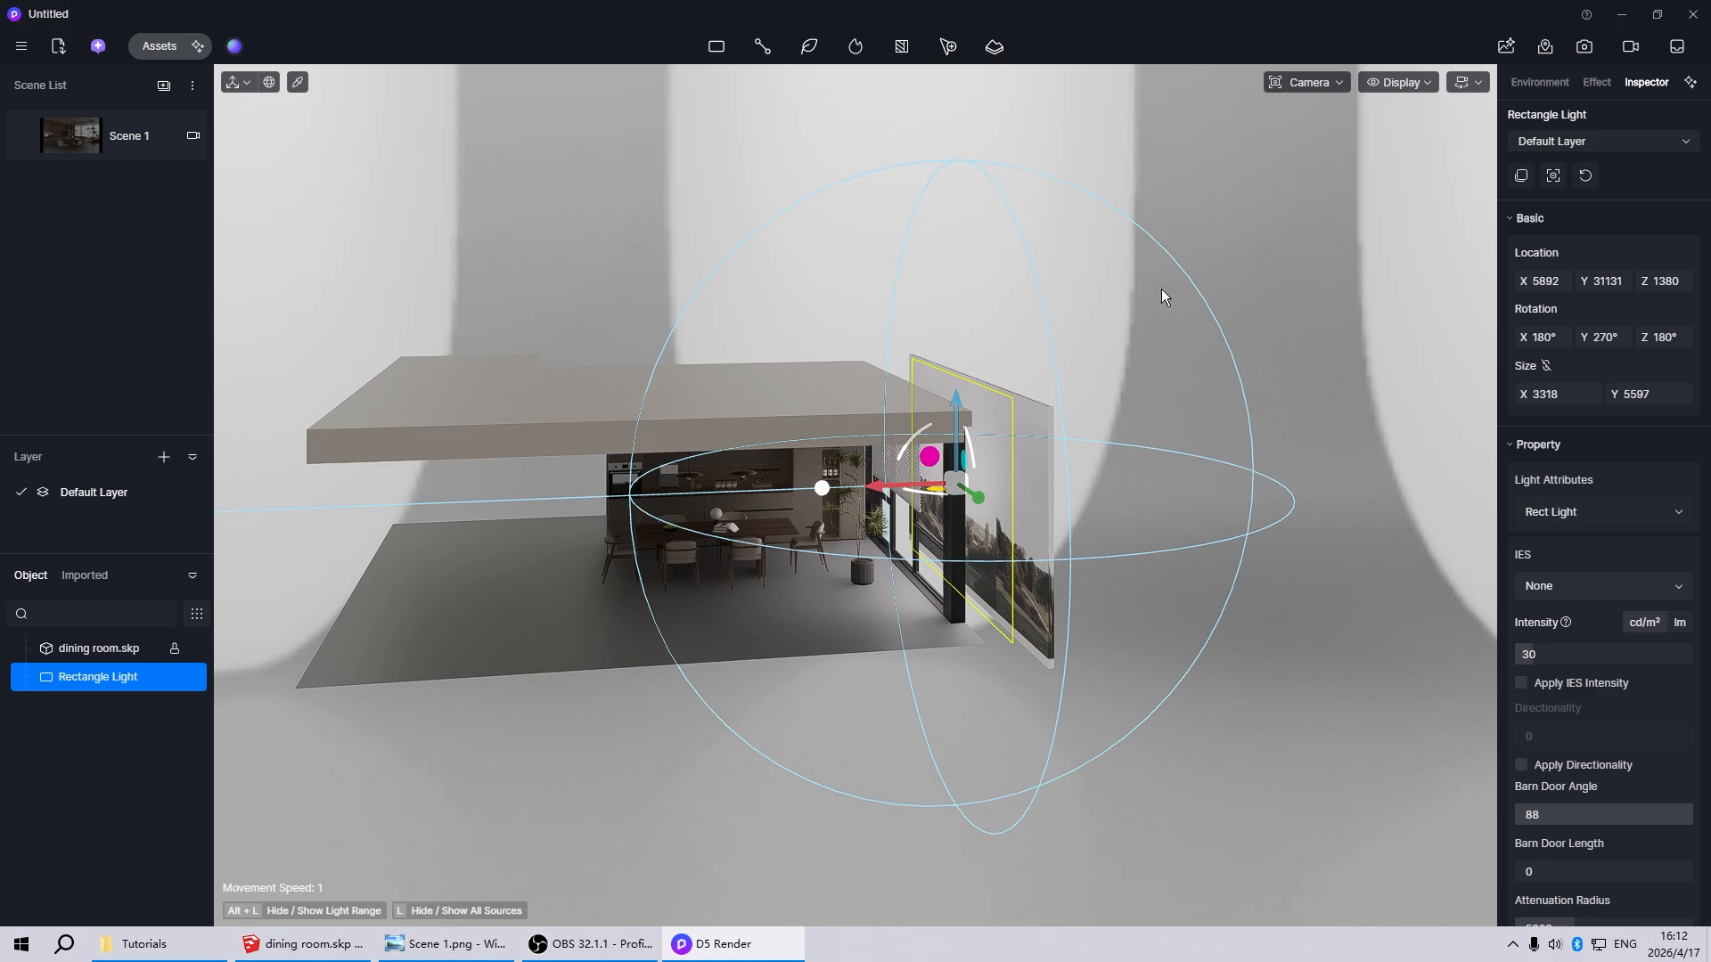
Return to Scene 1, set the rectangle light's Attenuation Radius to 15000 and deselect the light
click(87, 135)
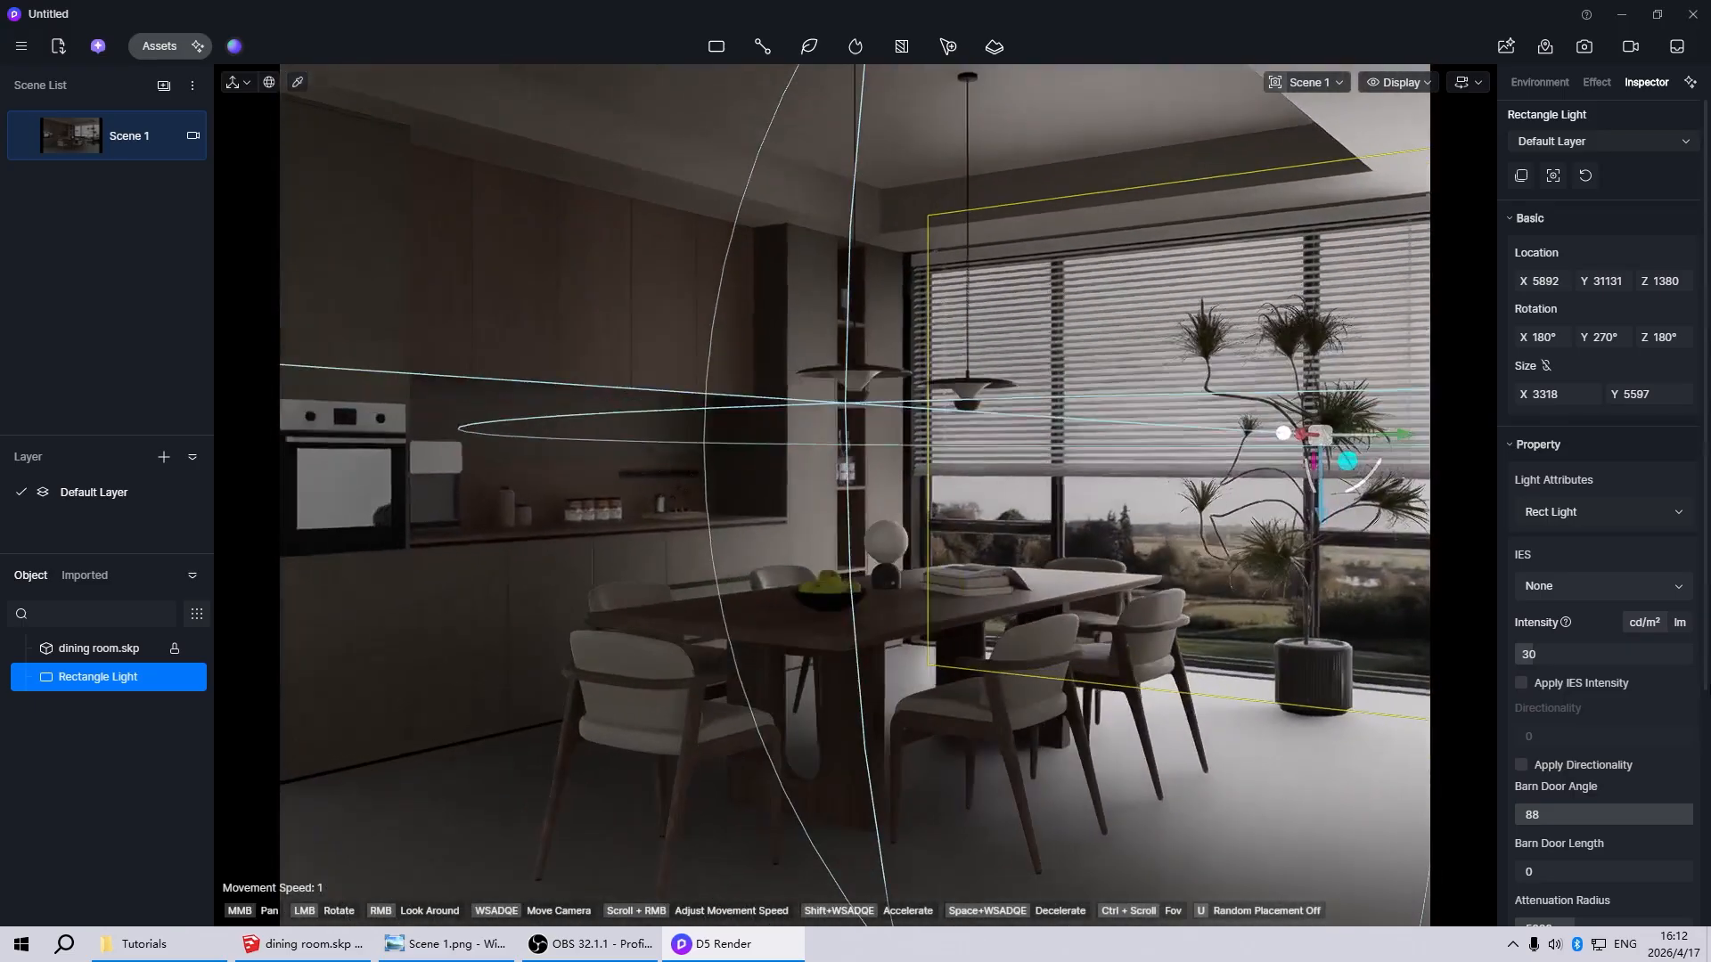
scroll(1702, 720, down, 2)
scroll(1702, 720, down, 1)
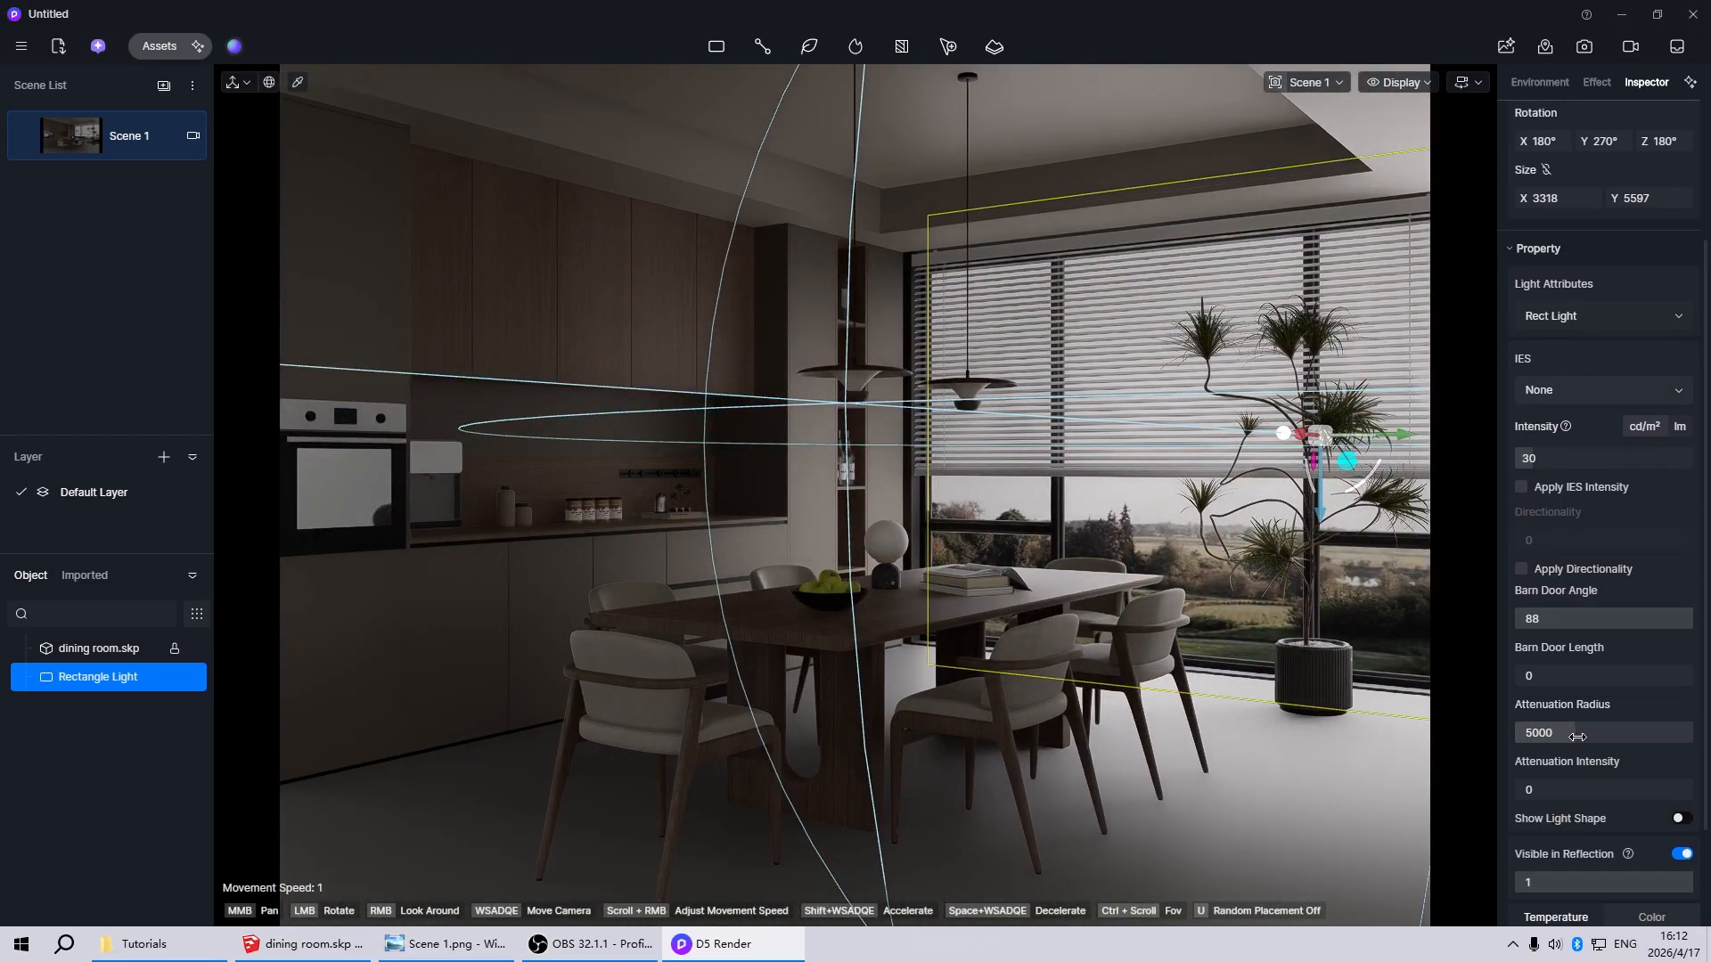
drag(1577, 737, 1618, 737)
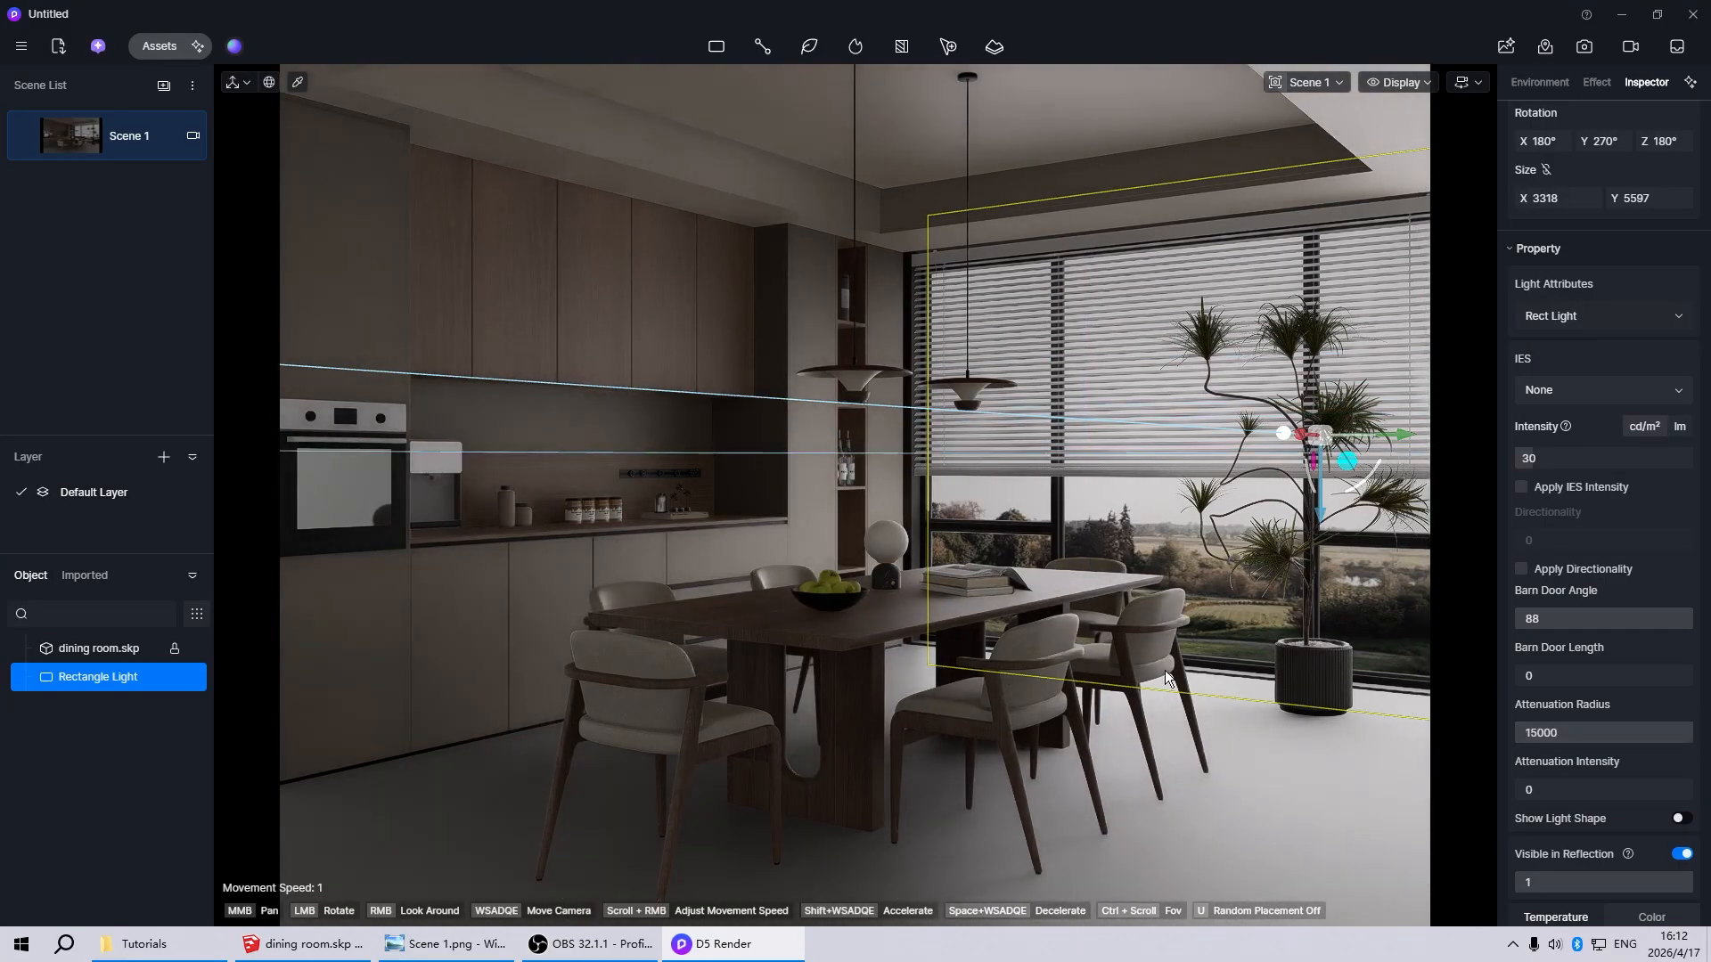
click(1009, 670)
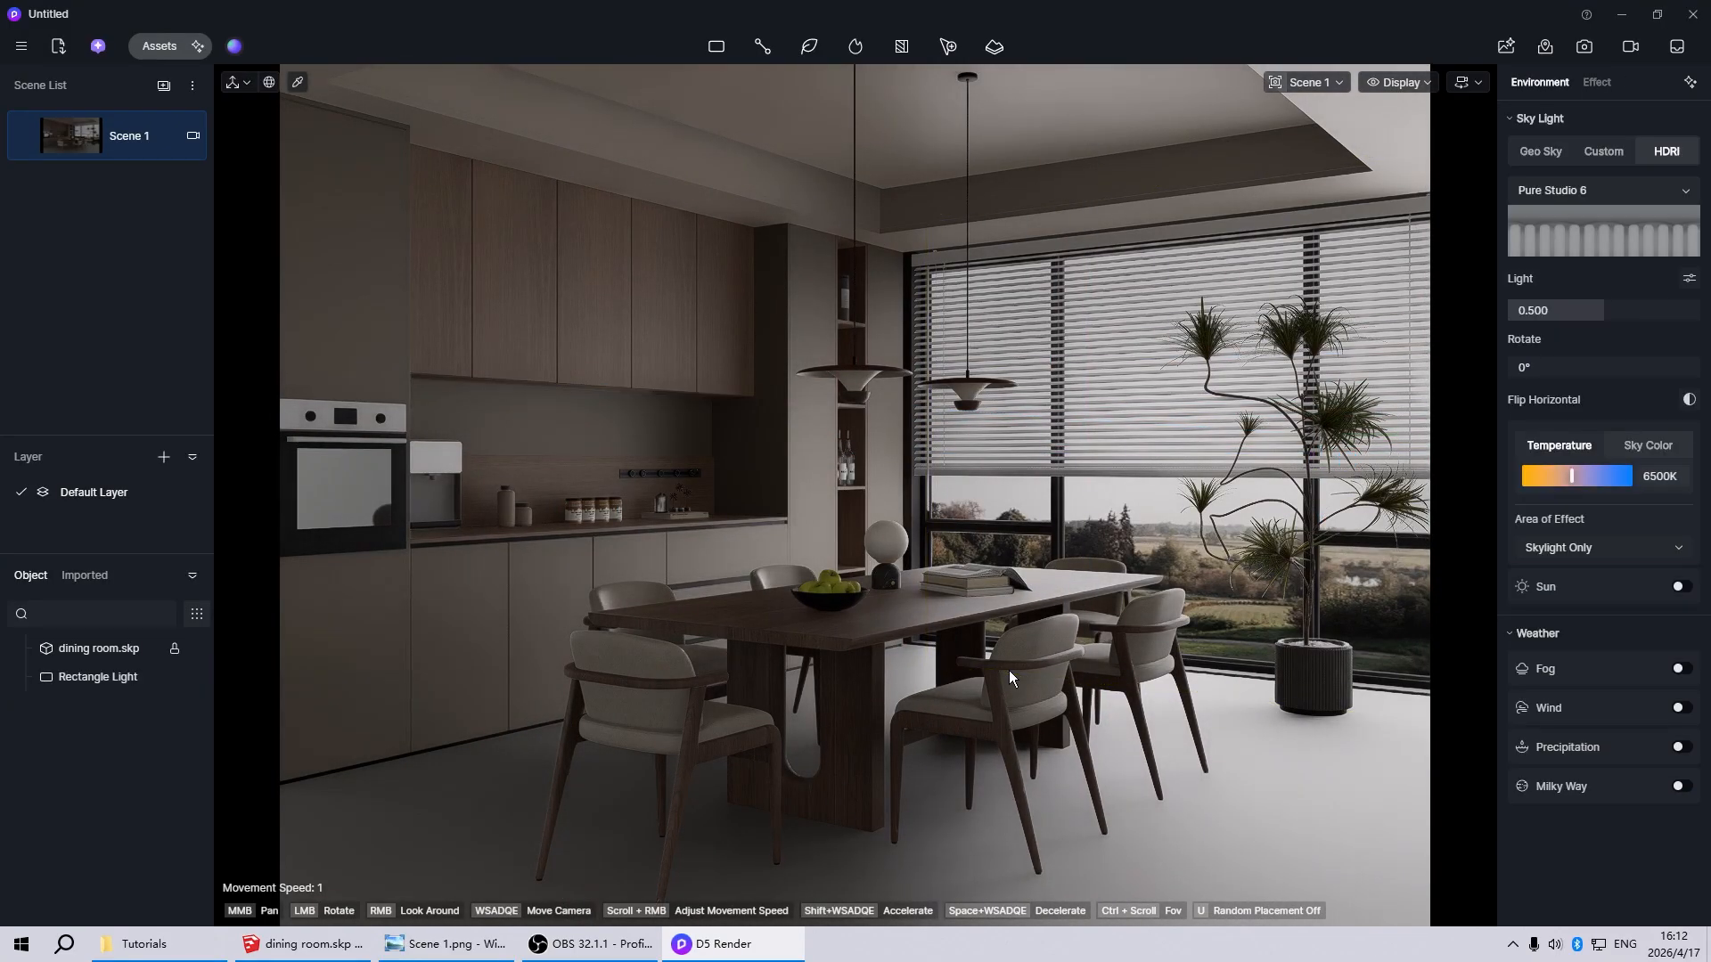
Duplicate the window's rectangle light and place the copy further inward, toward the dining table
drag(880, 654, 843, 663)
scroll(731, 668, down, 3)
scroll(843, 663, down, 2)
scroll(1451, 636, up, 4)
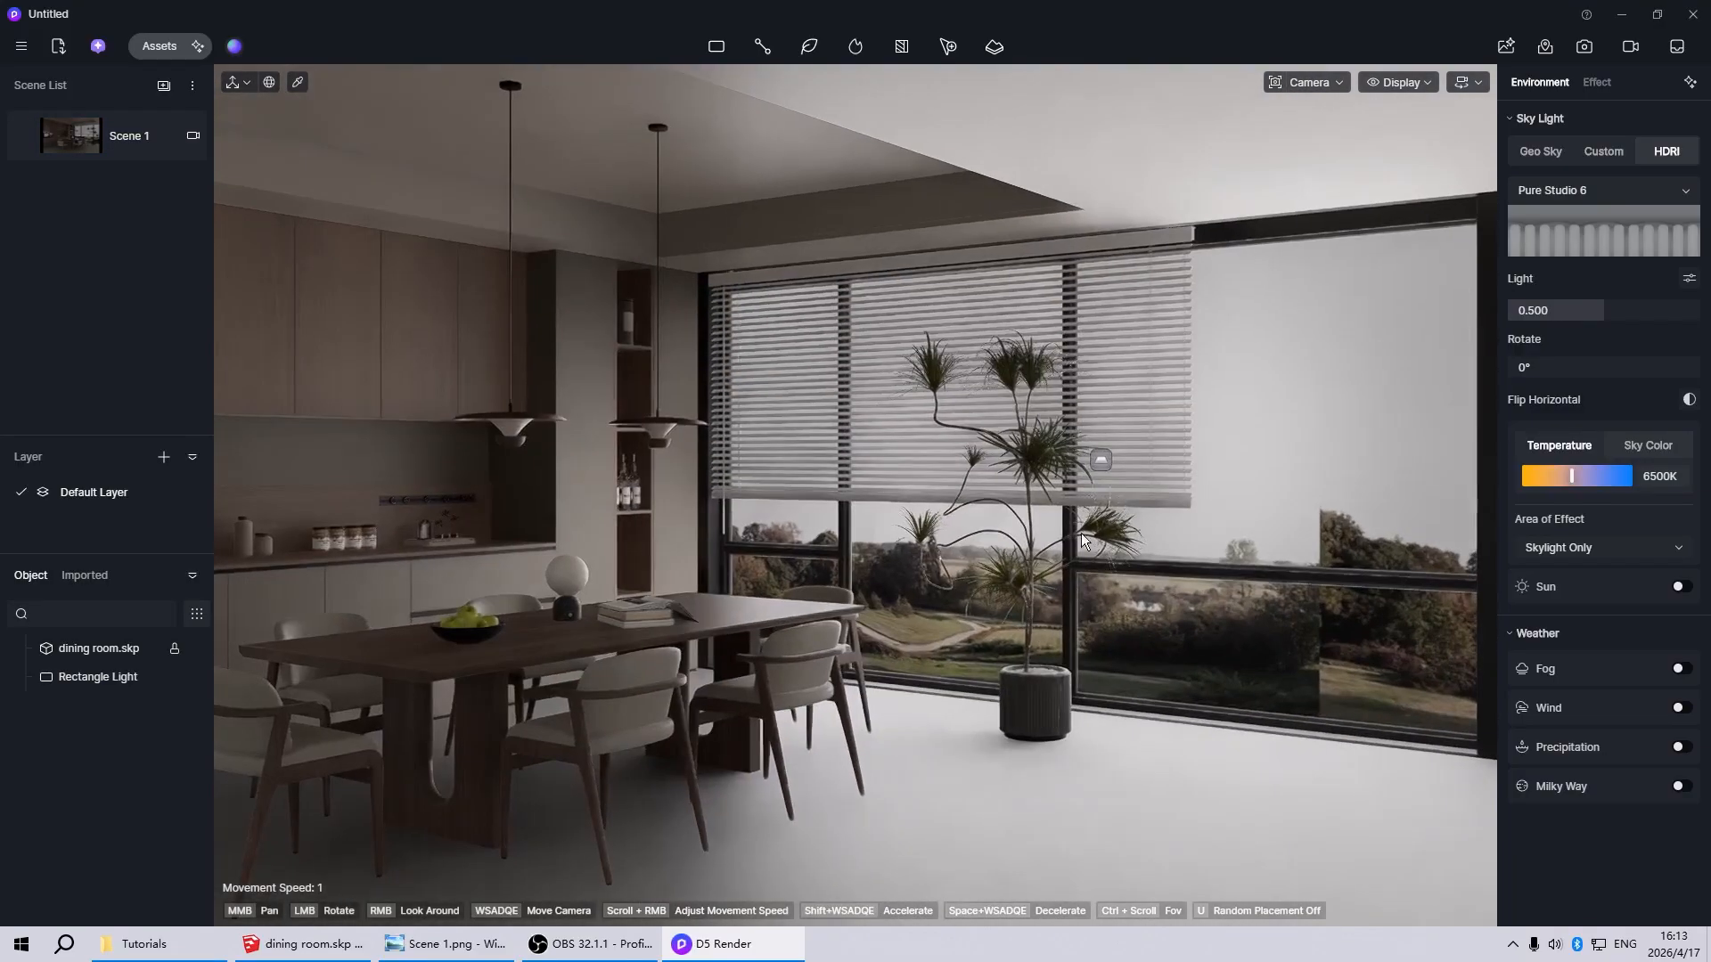
double_click(1100, 461)
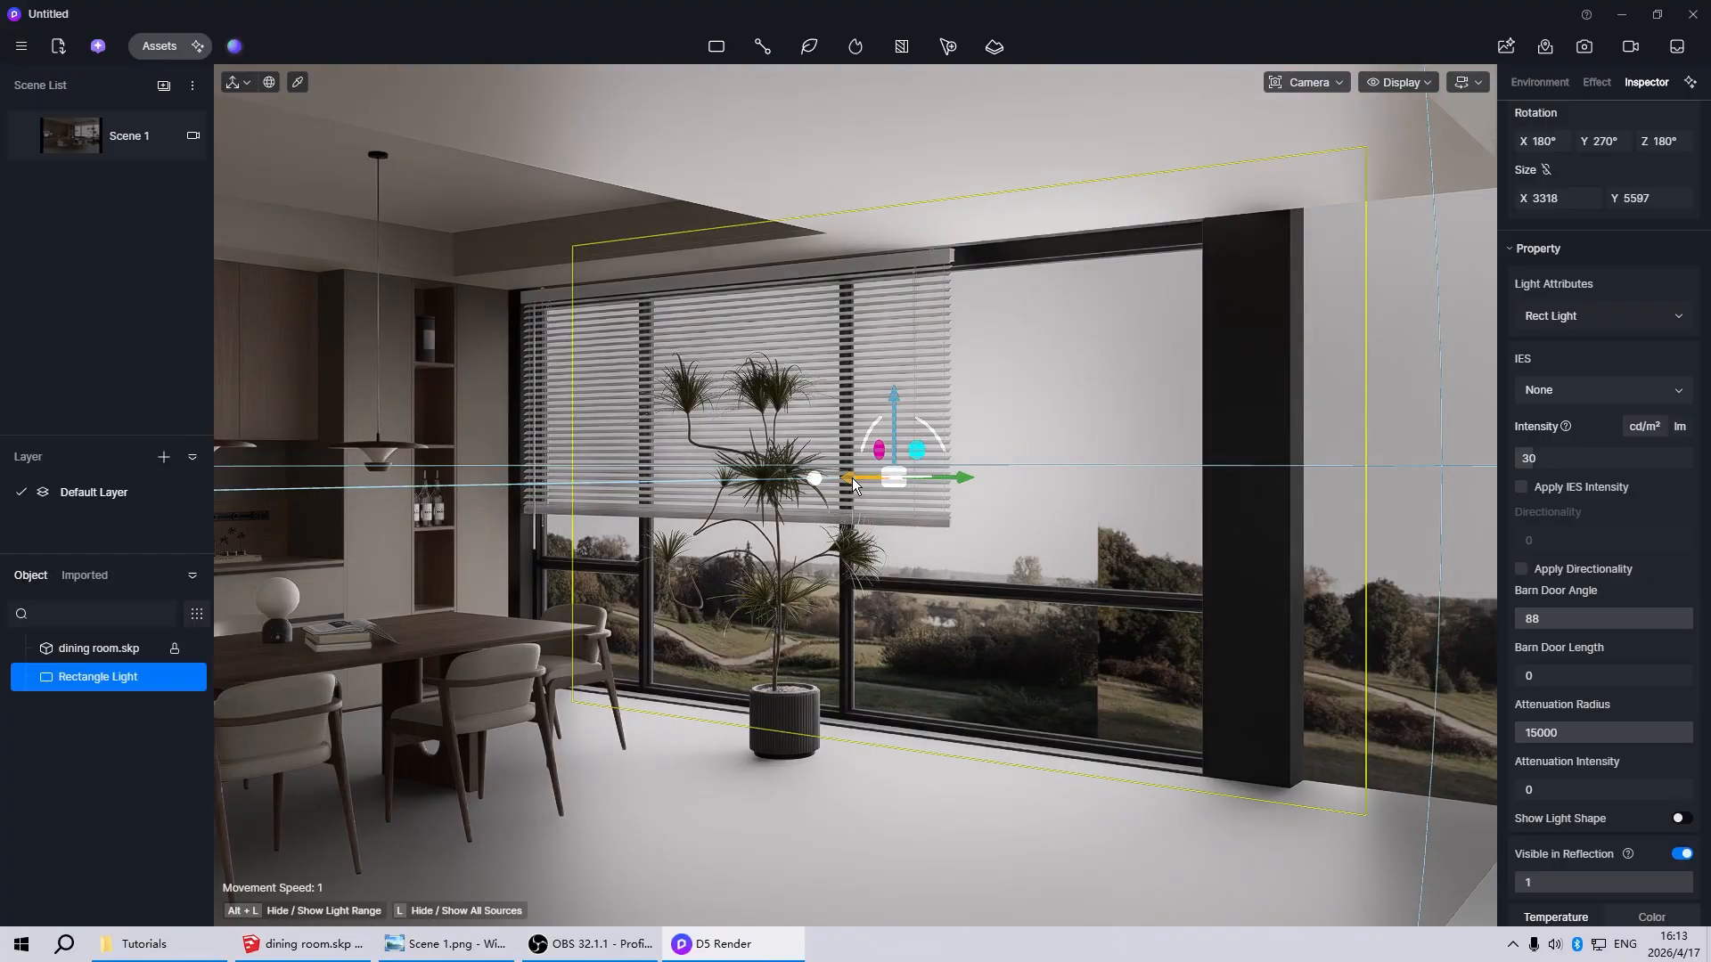
drag(854, 485, 754, 519)
scroll(624, 518, up, 3)
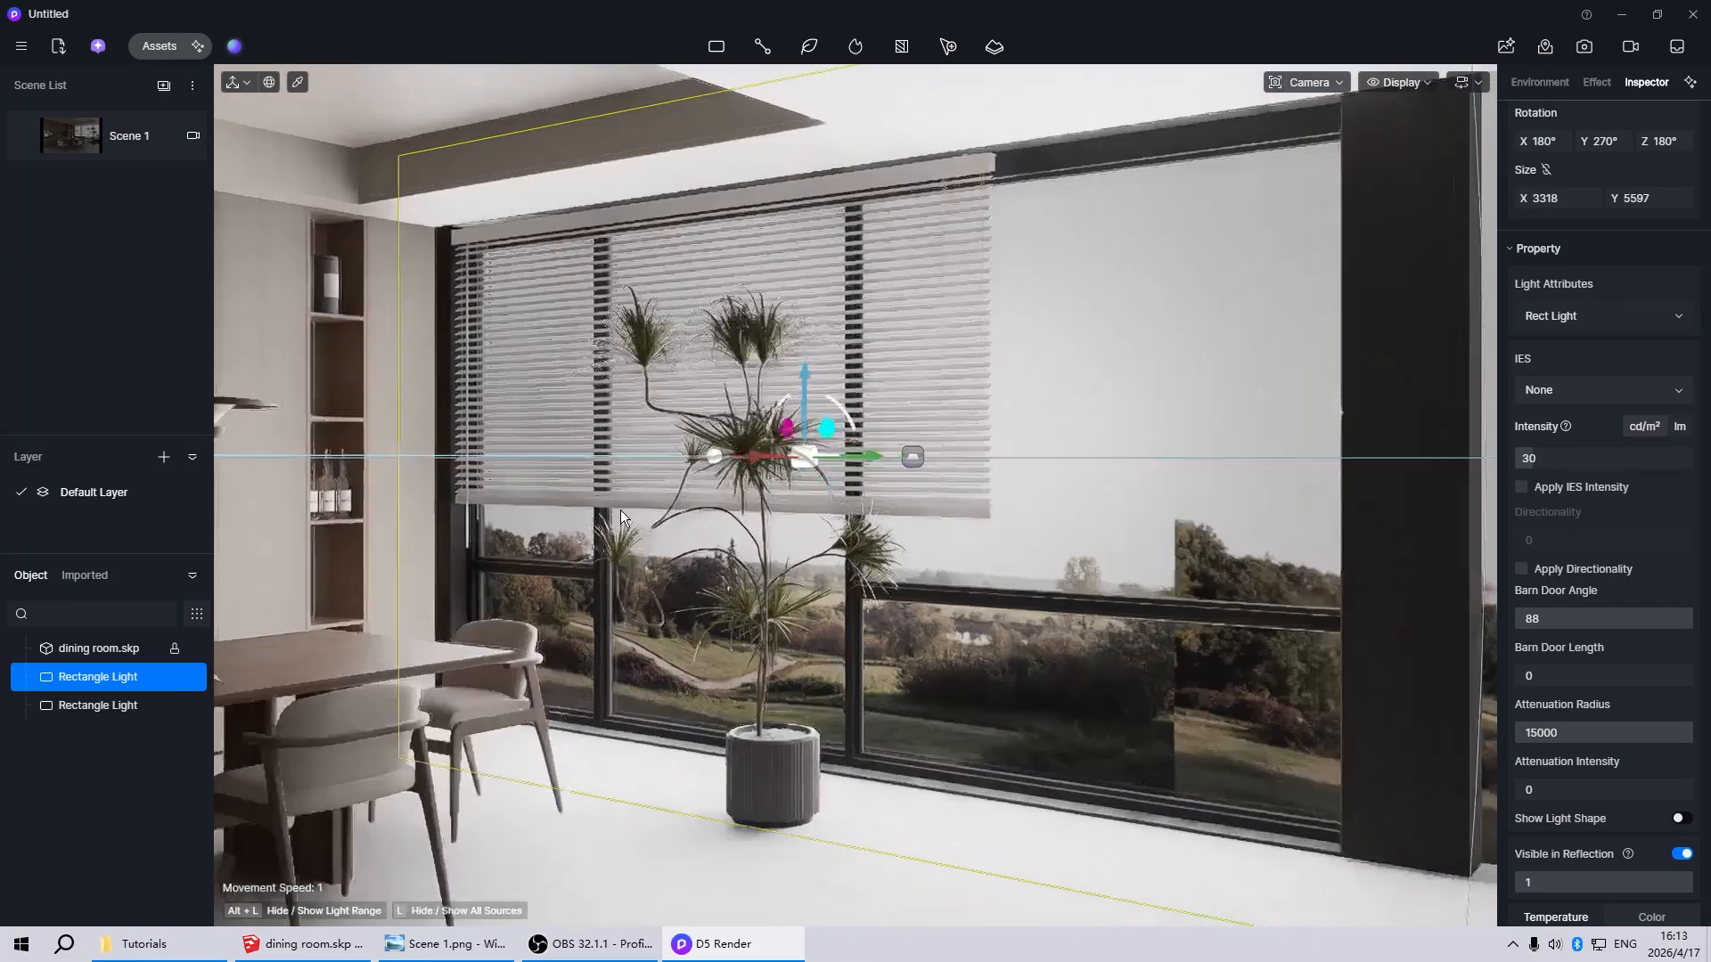
Scale the inner copy of the window's rectangle light down to about 1713 by 4103
scroll(621, 519, down, 5)
scroll(478, 537, up, 2)
right_drag(477, 537, 474, 470)
scroll(433, 477, down, 3)
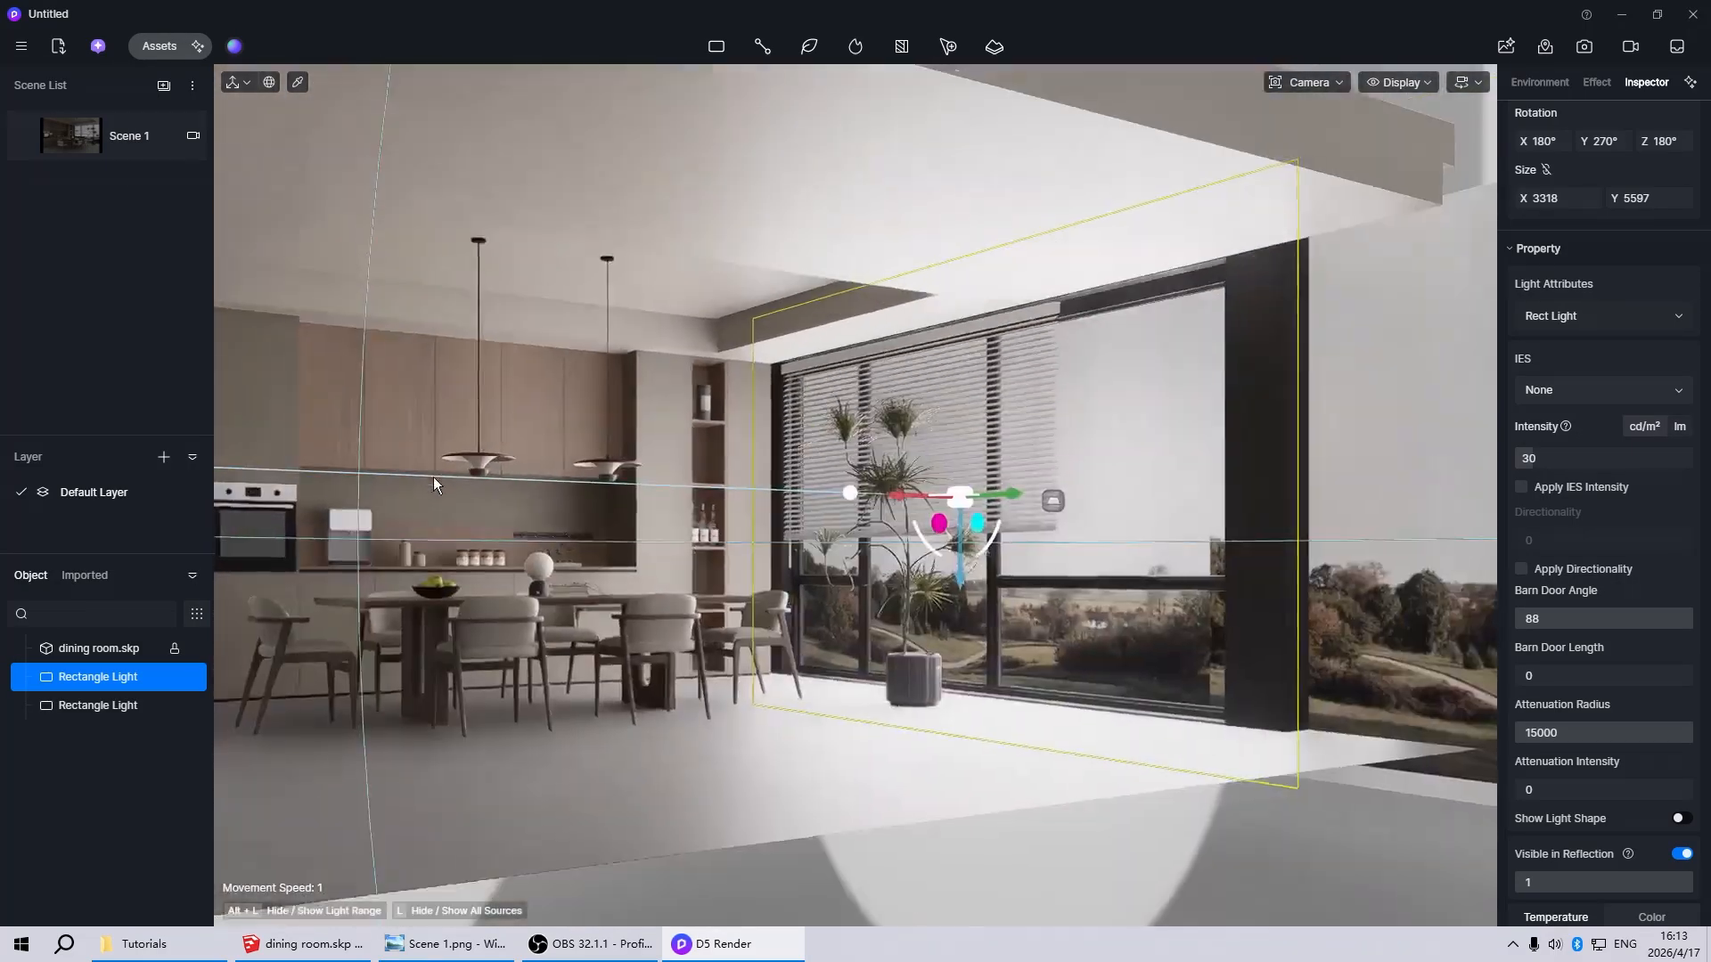
scroll(433, 477, down, 4)
scroll(1065, 500, up, 3)
scroll(355, 539, up, 3)
scroll(356, 538, down, 3)
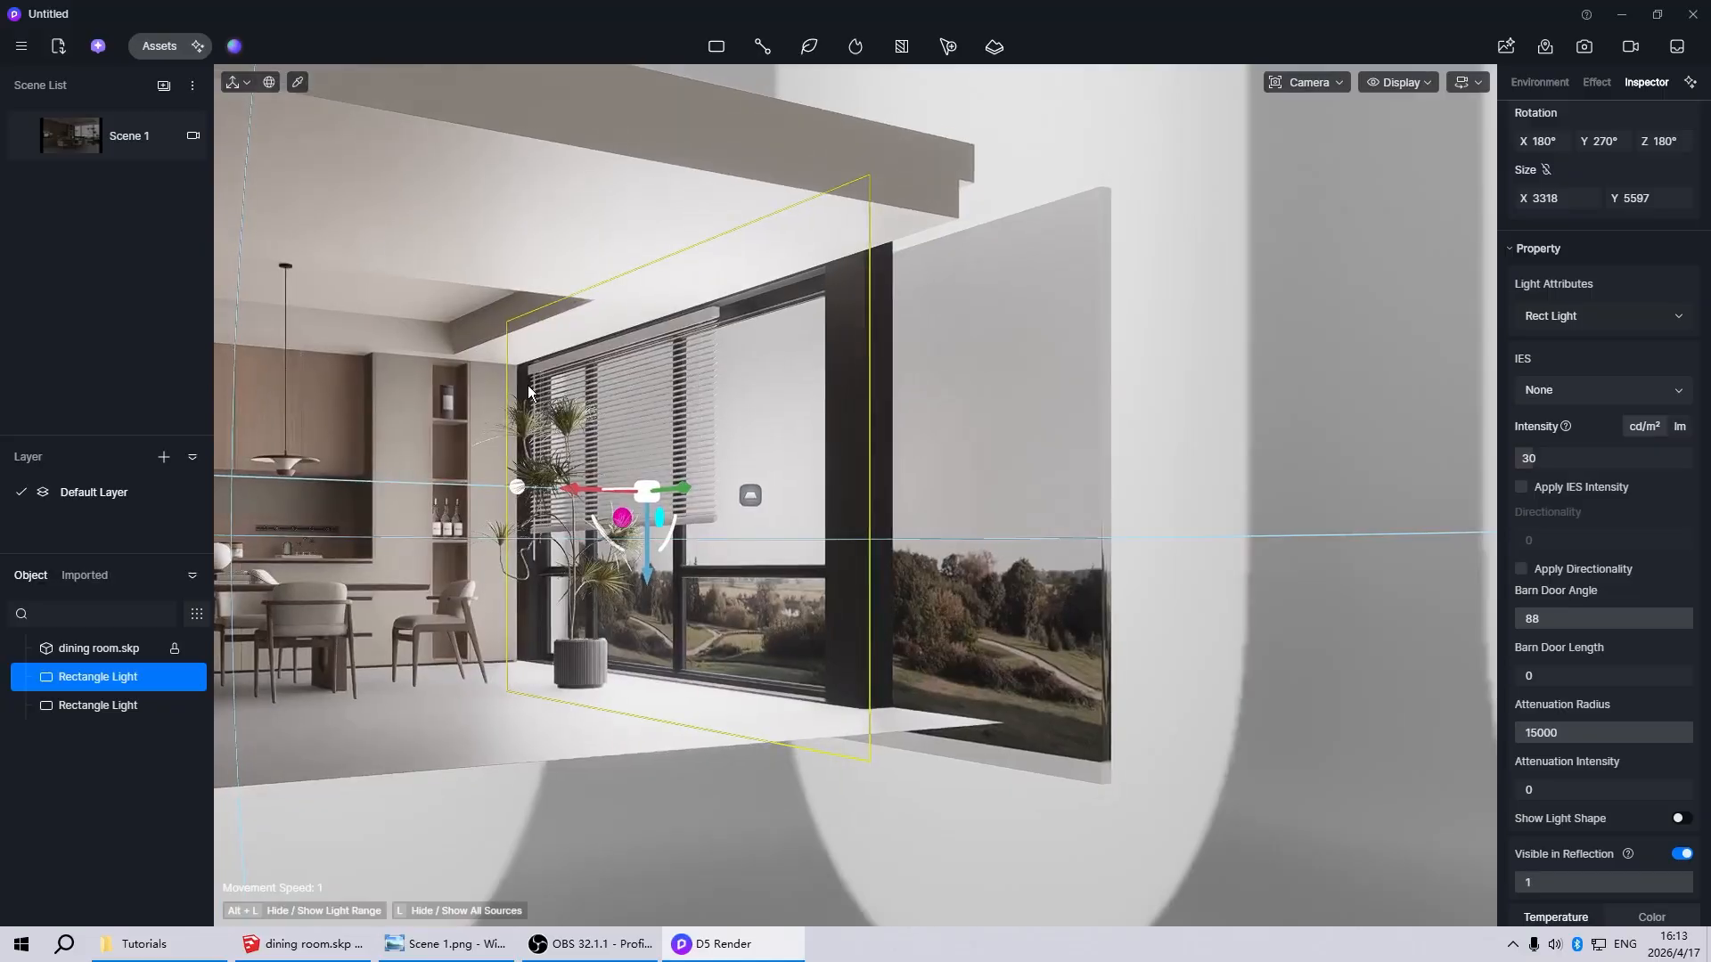
scroll(544, 356, up, 3)
scroll(588, 359, down, 2)
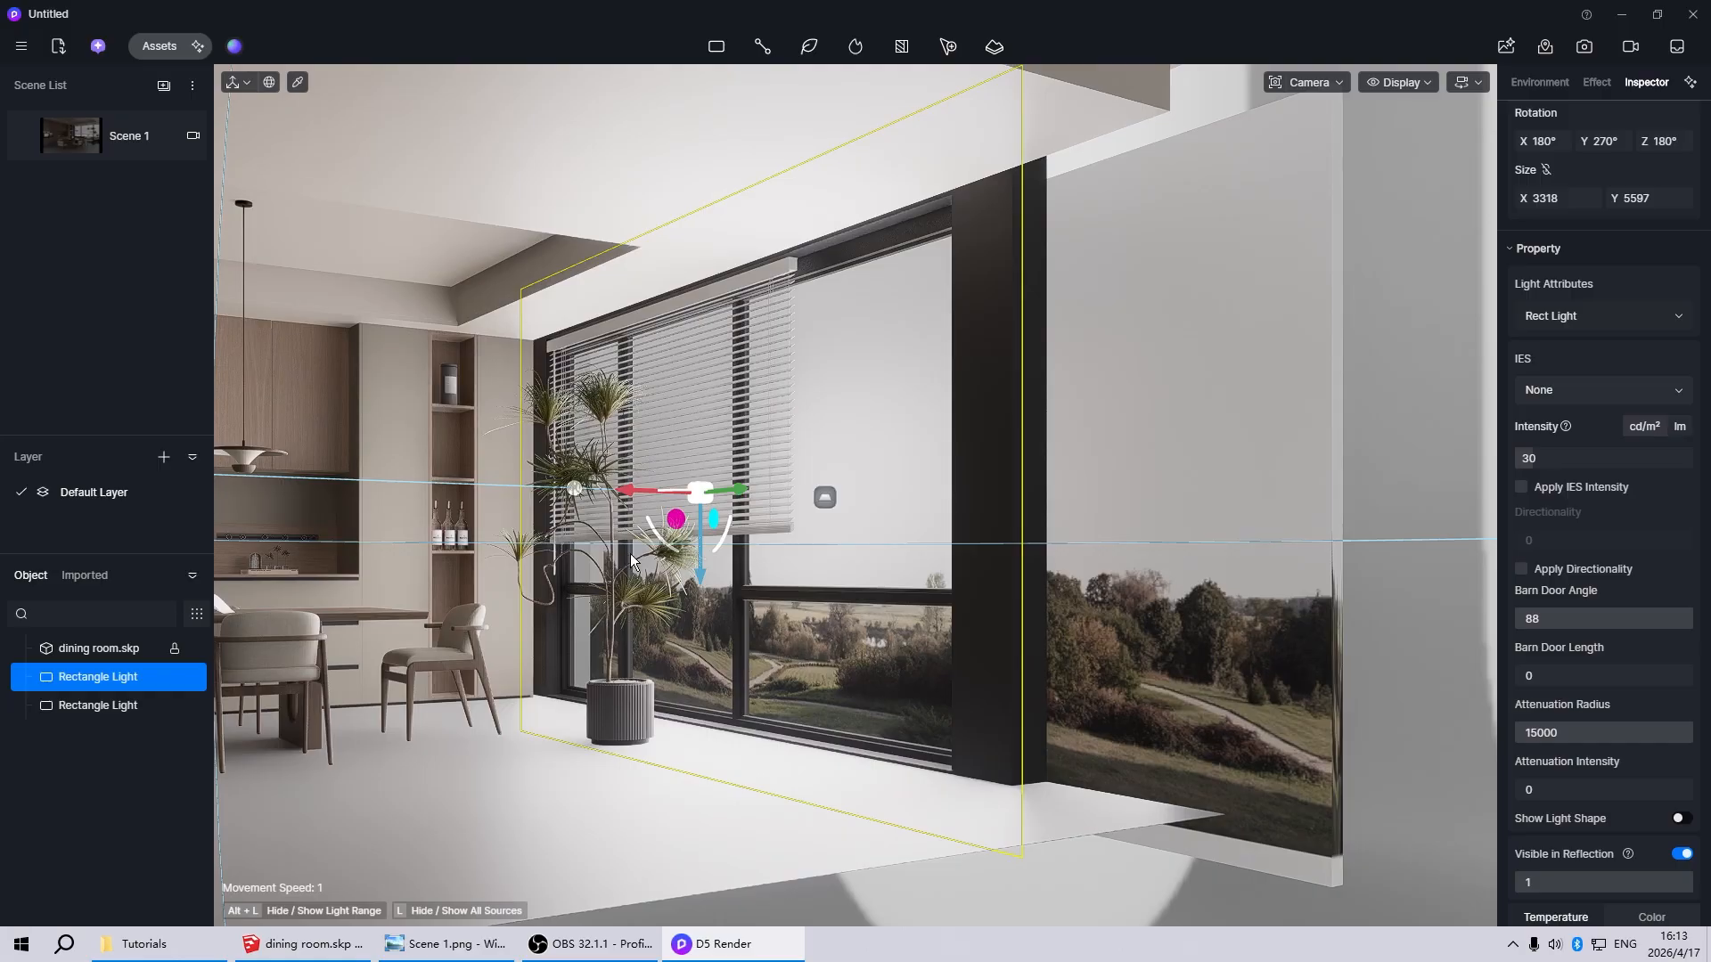
key(space)
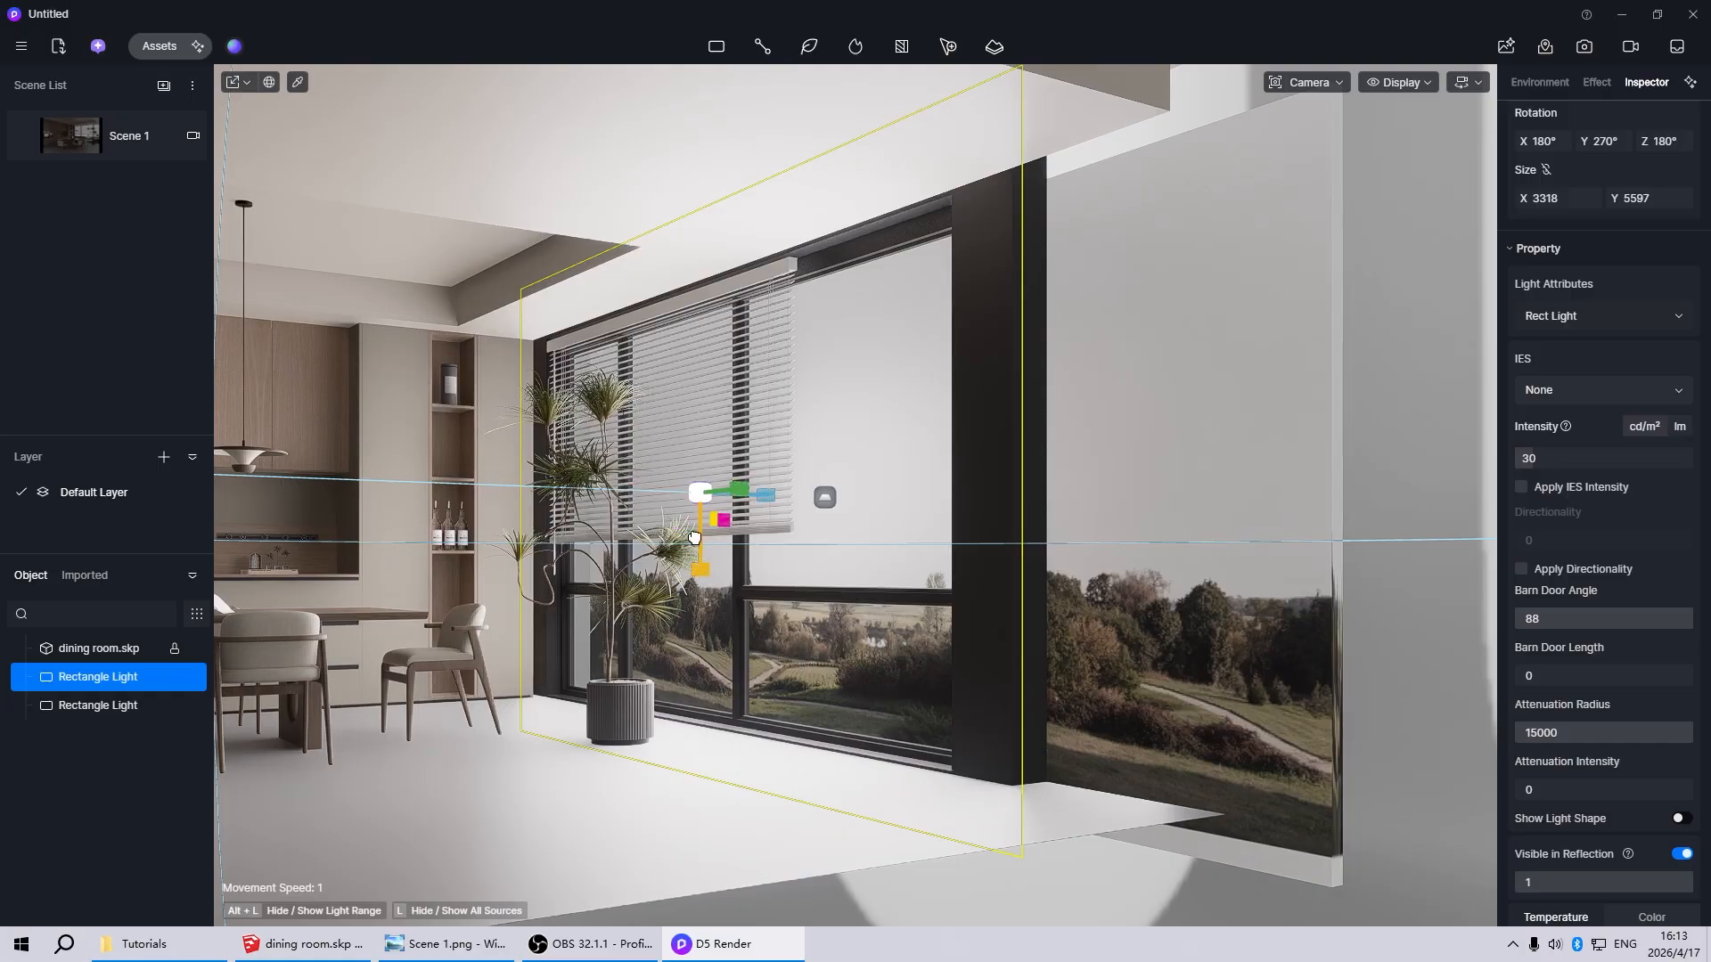
drag(695, 538, 725, 291)
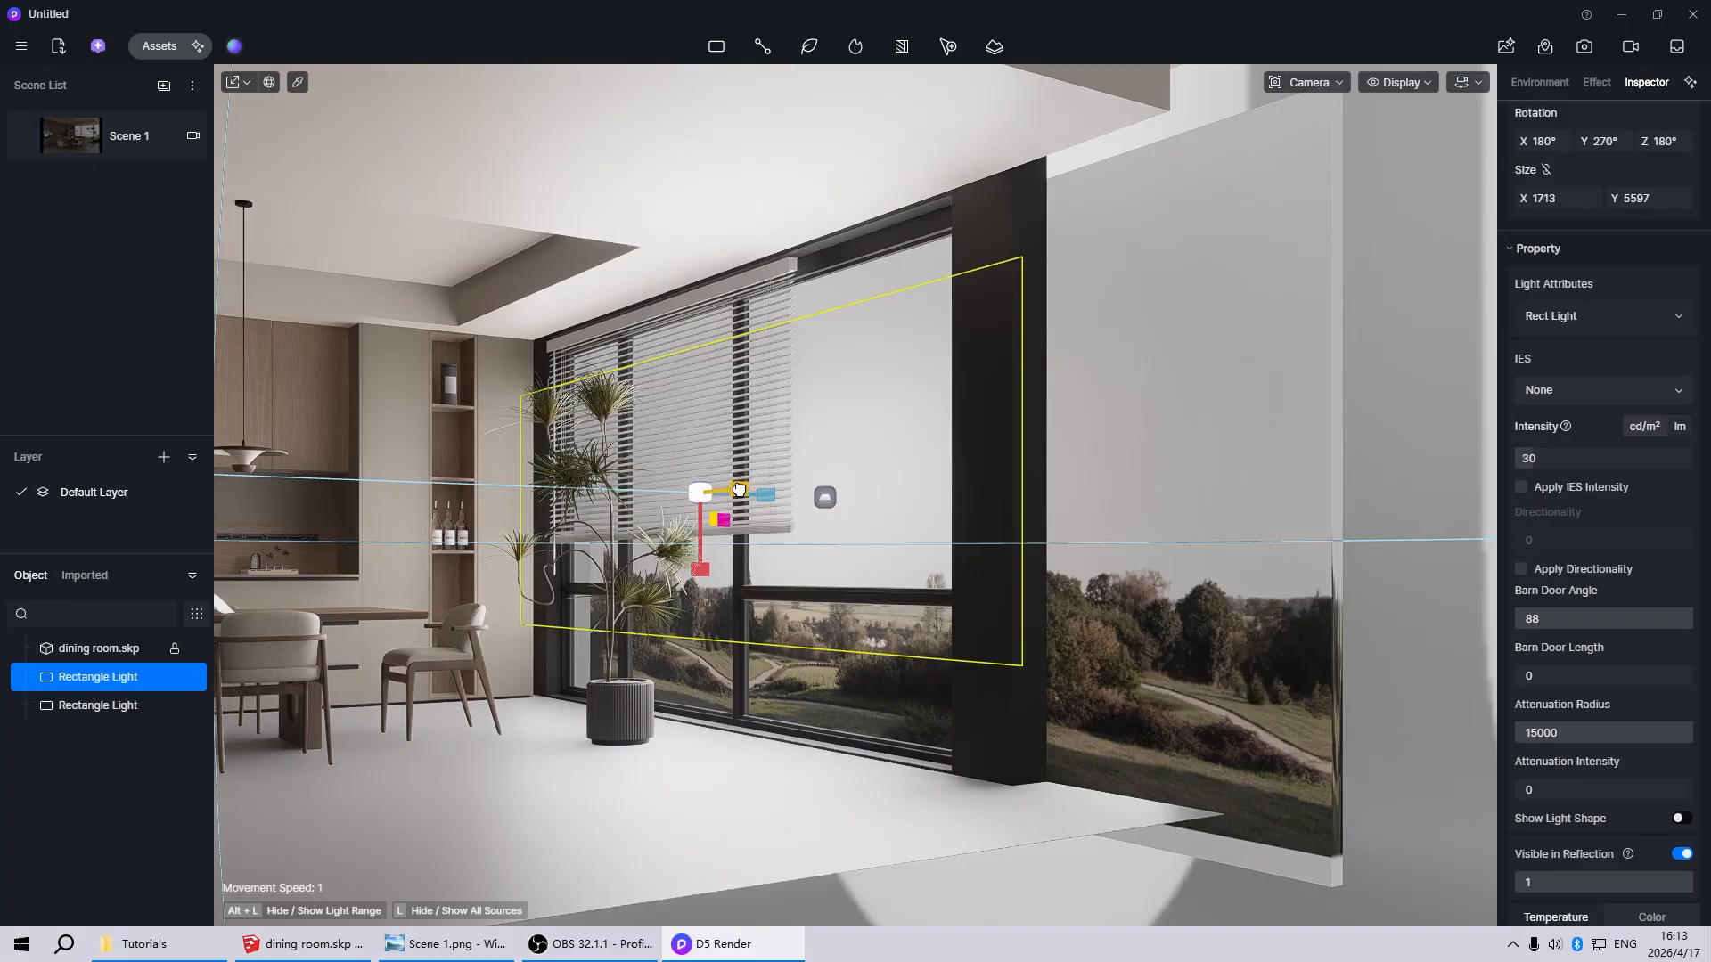
drag(739, 490, 600, 489)
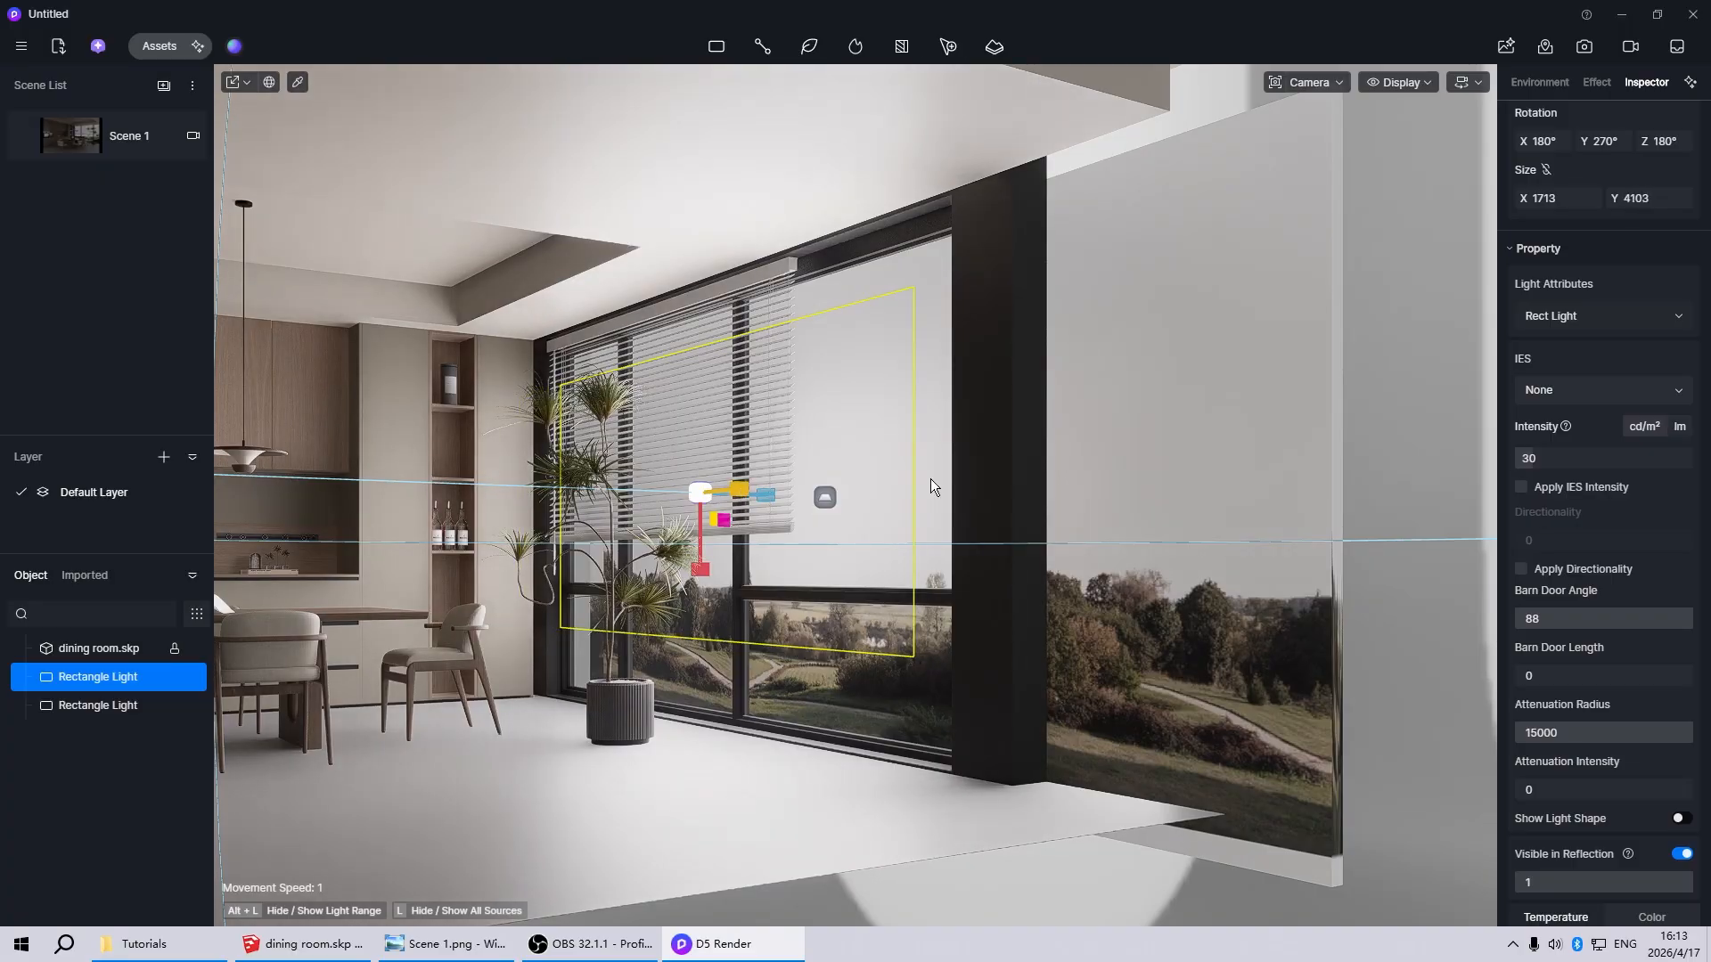
Inspect the resized rectangle light's fit against the window and room from several angles, and deselect it
scroll(1543, 517, down, 3)
scroll(1366, 515, down, 7)
scroll(847, 509, up, 6)
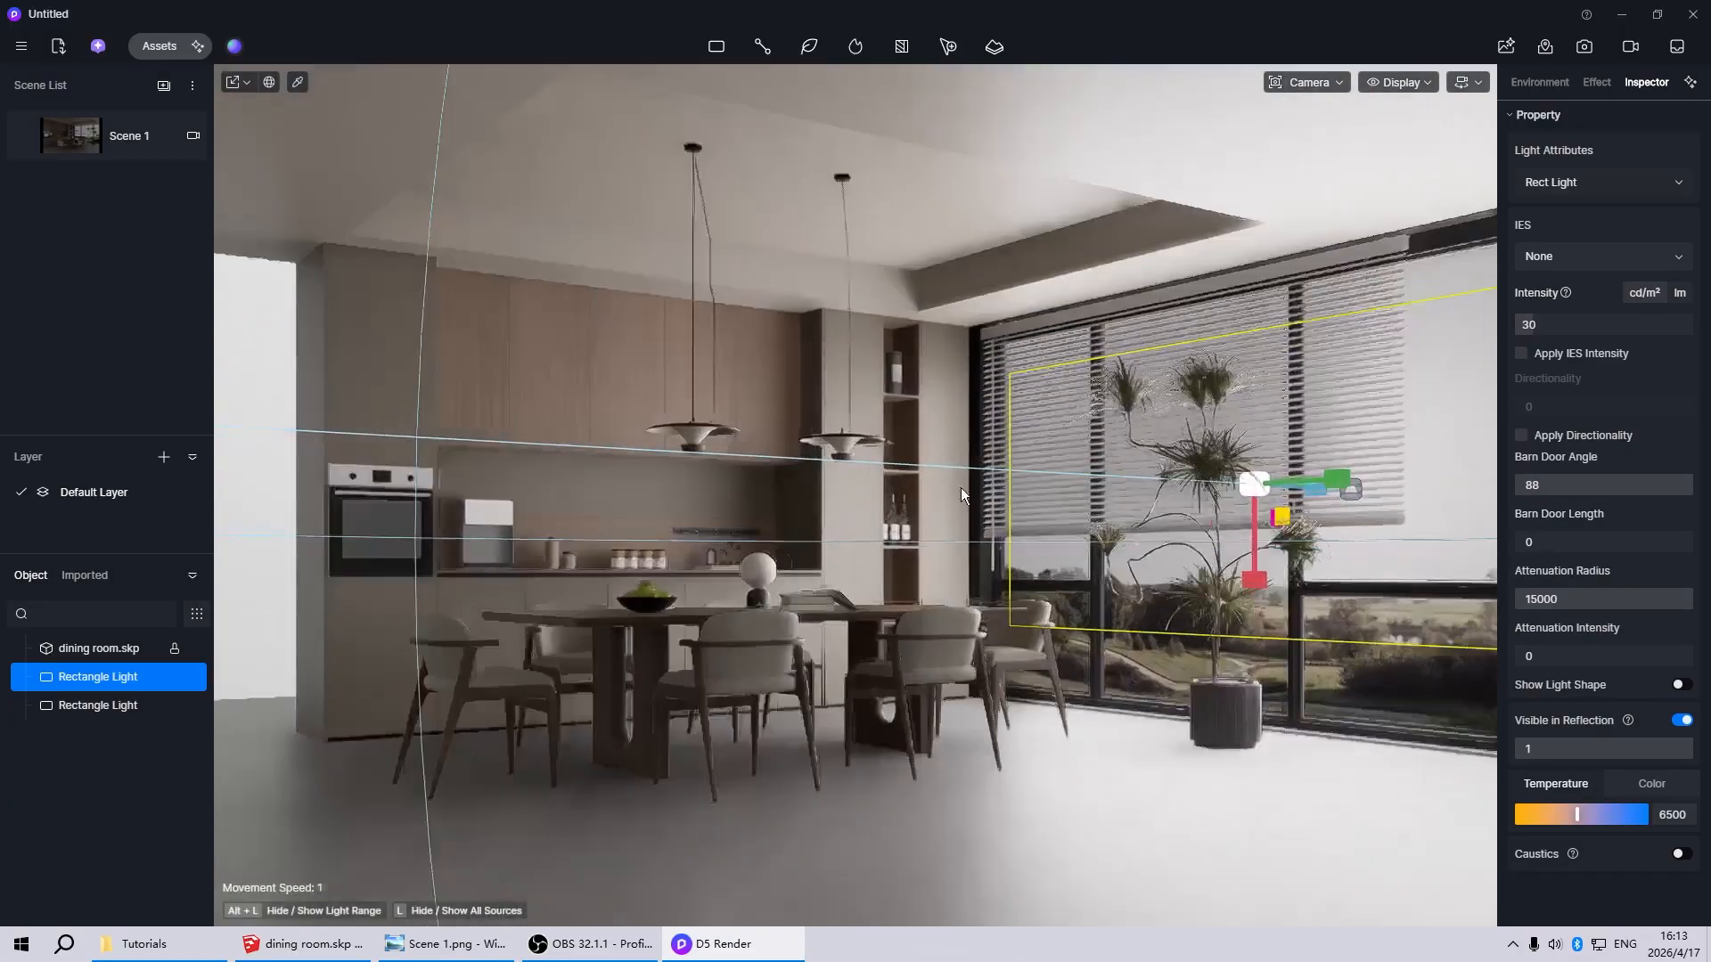
scroll(960, 488, down, 3)
right_drag(961, 488, 740, 520)
scroll(734, 548, down, 2)
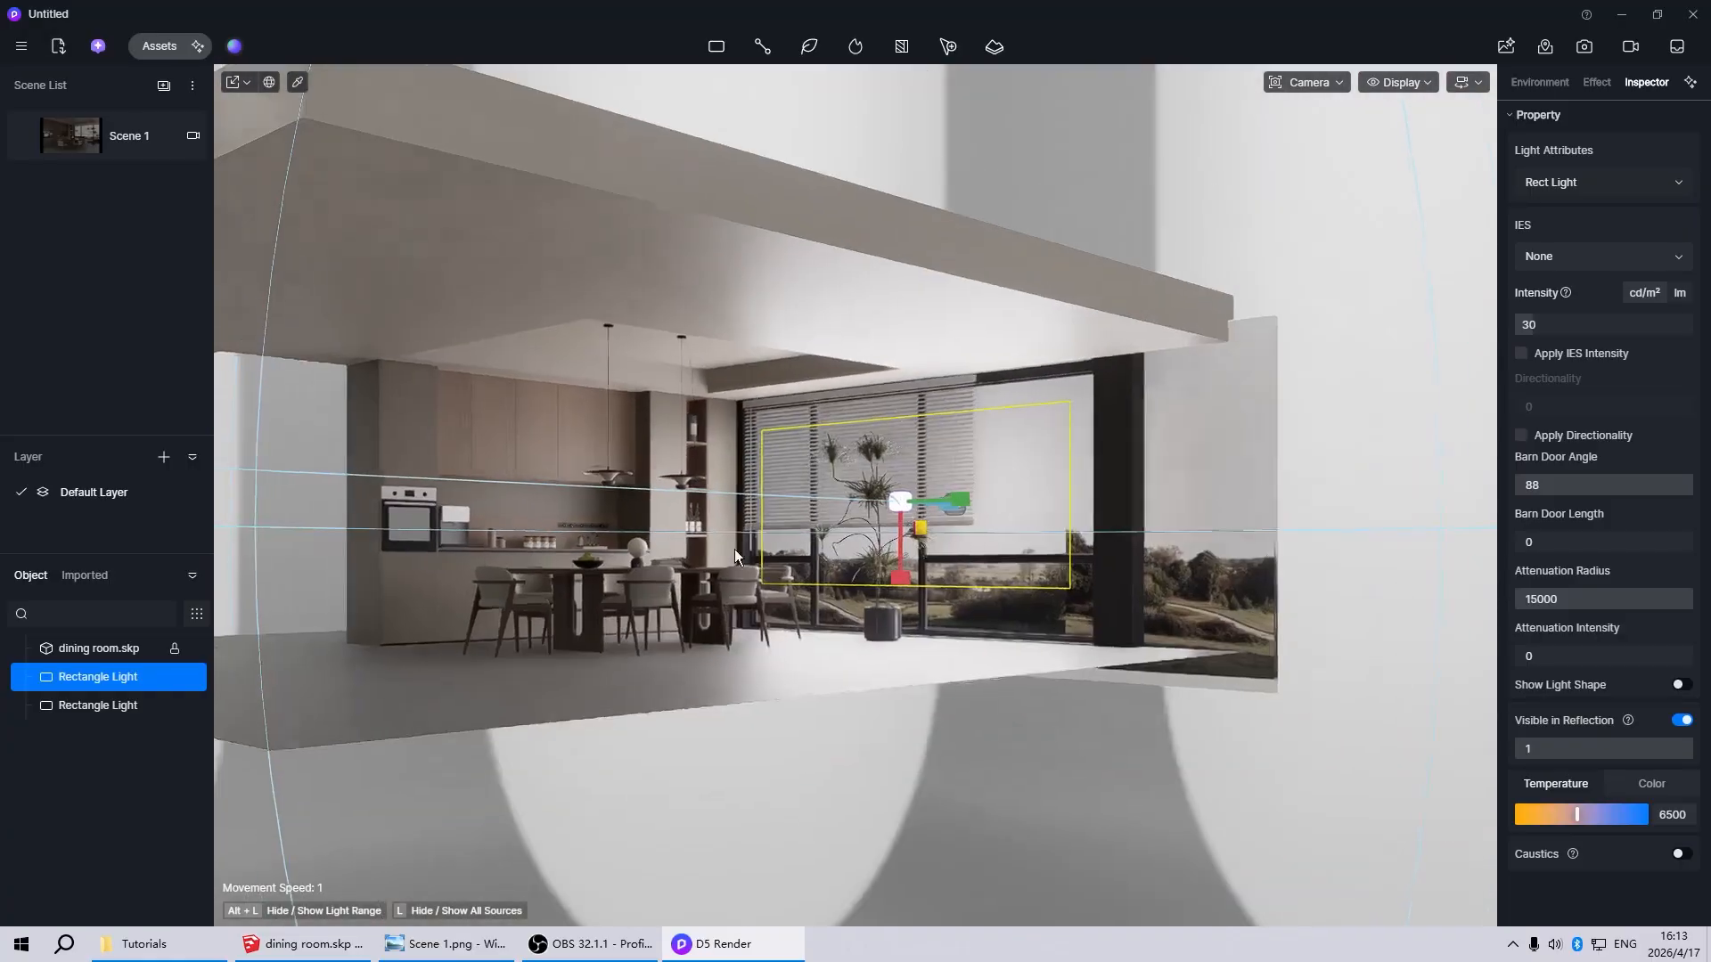
scroll(734, 549, up, 4)
scroll(1126, 504, down, 2)
scroll(1164, 496, up, 2)
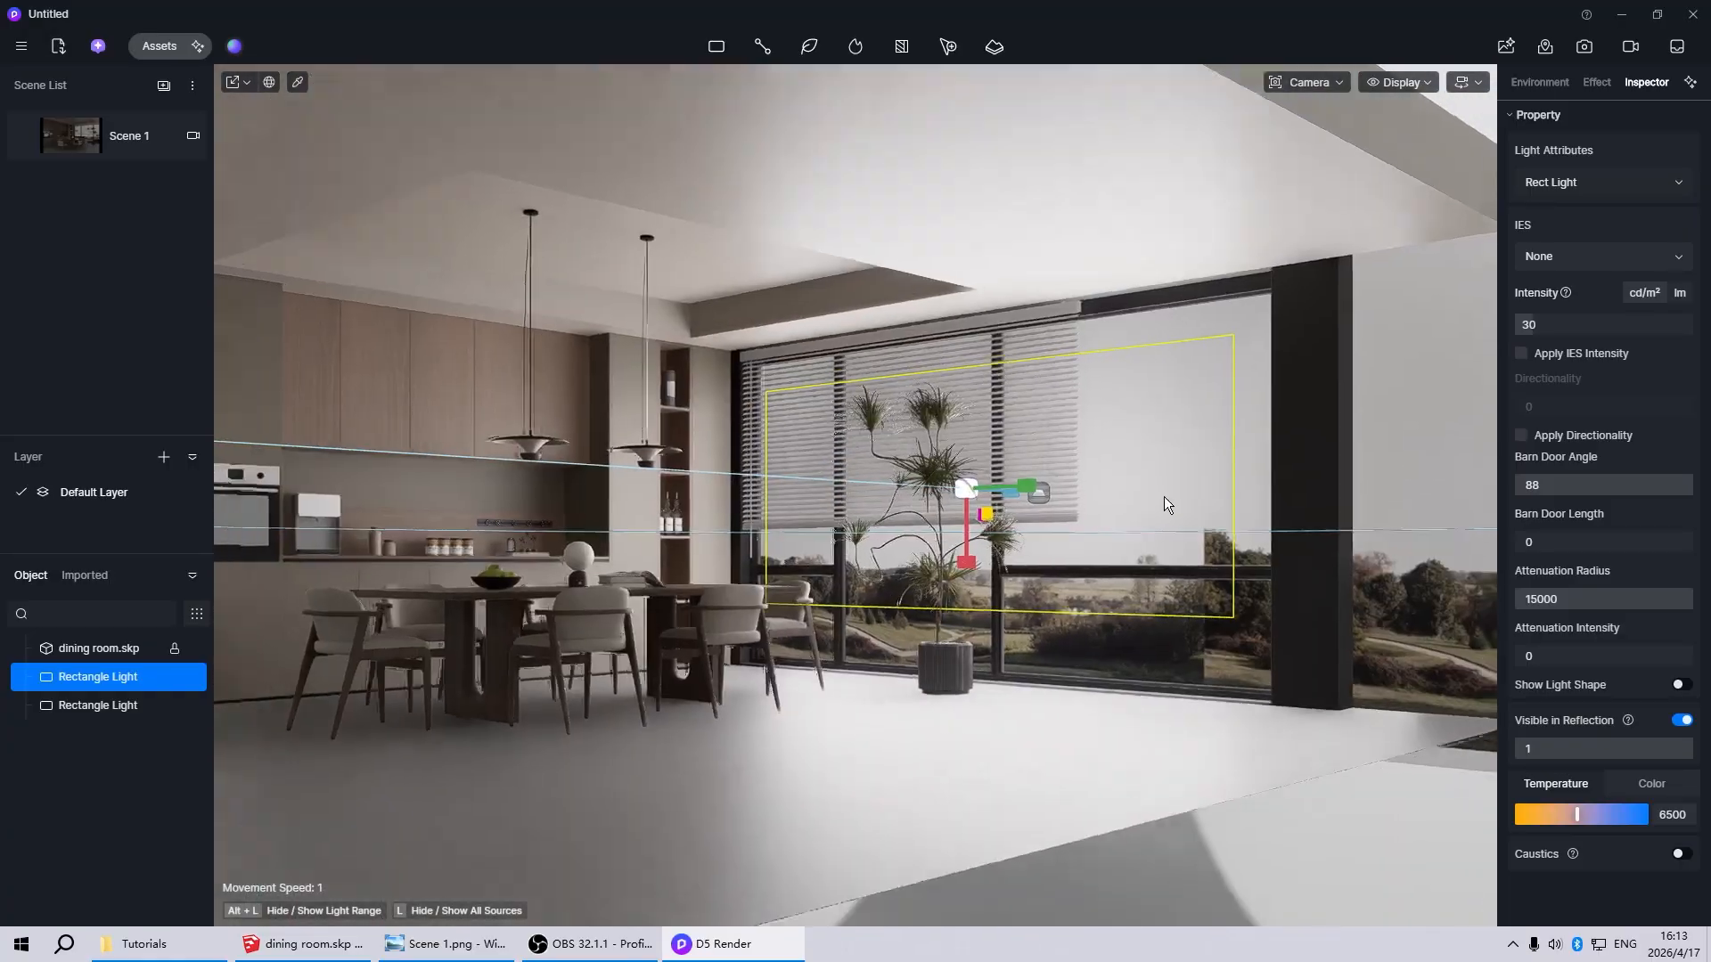
scroll(1163, 497, down, 3)
scroll(948, 575, up, 4)
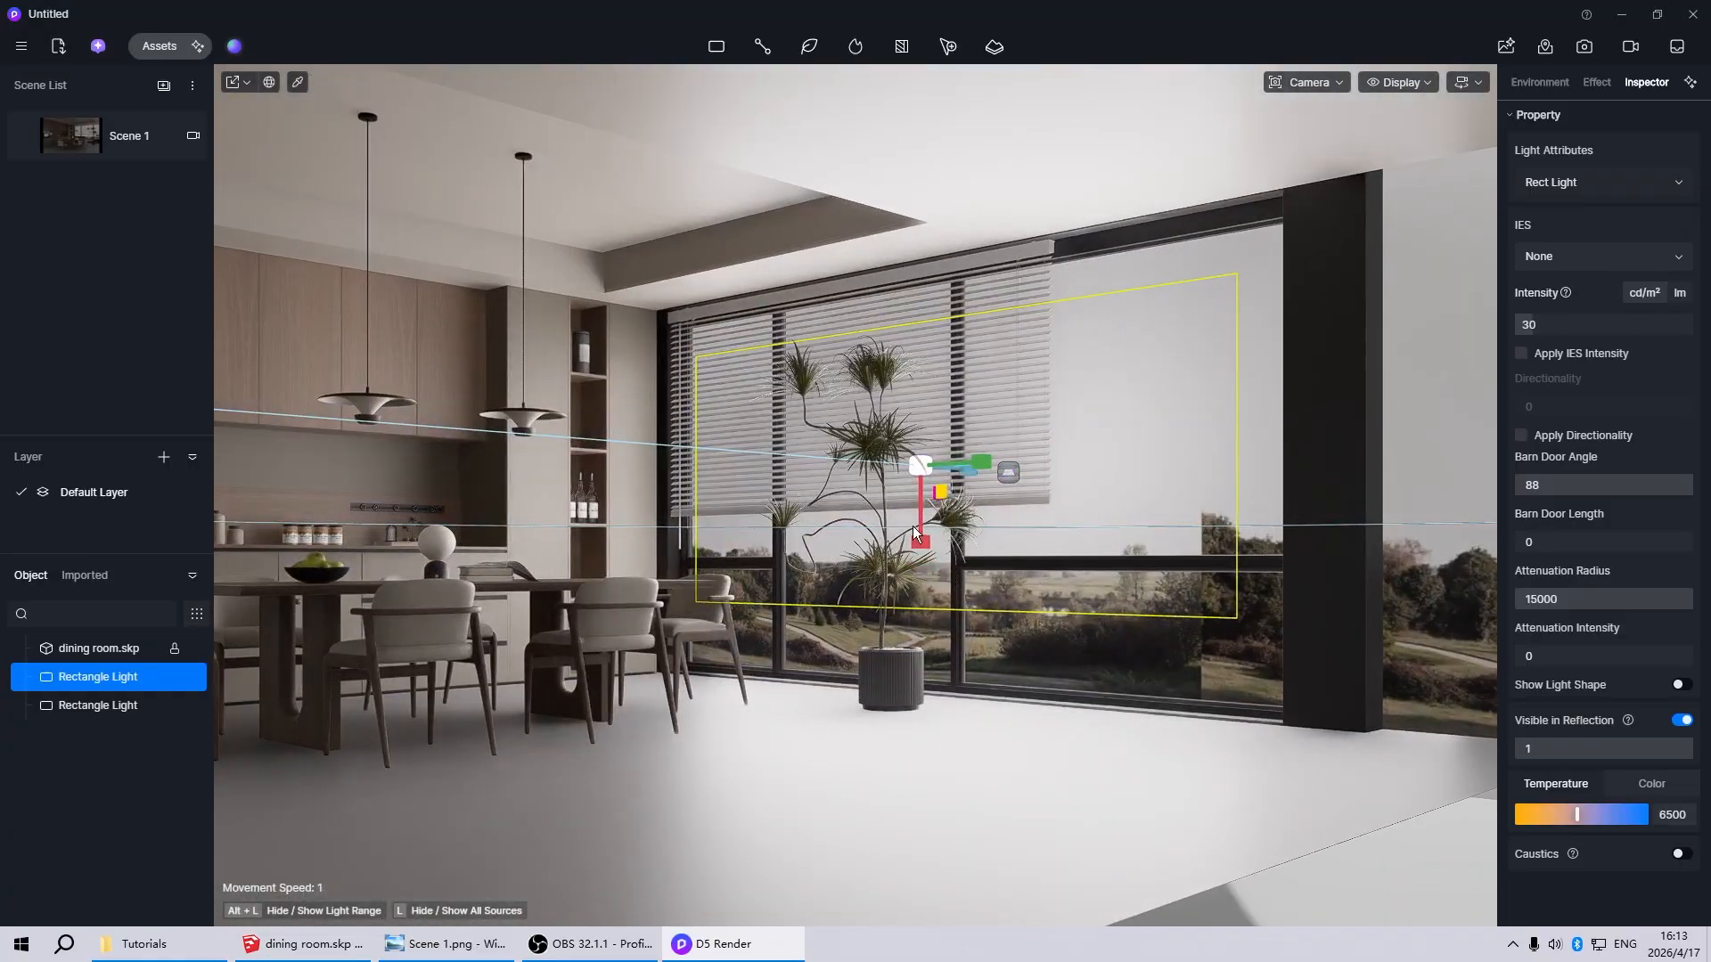
mouse_move(983, 462)
mouse_down()
mouse_move(972, 497)
mouse_move(966, 463)
mouse_move(991, 462)
mouse_up()
scroll(1025, 481, down, 3)
middle_drag(1261, 552, 1149, 588)
click(1265, 852)
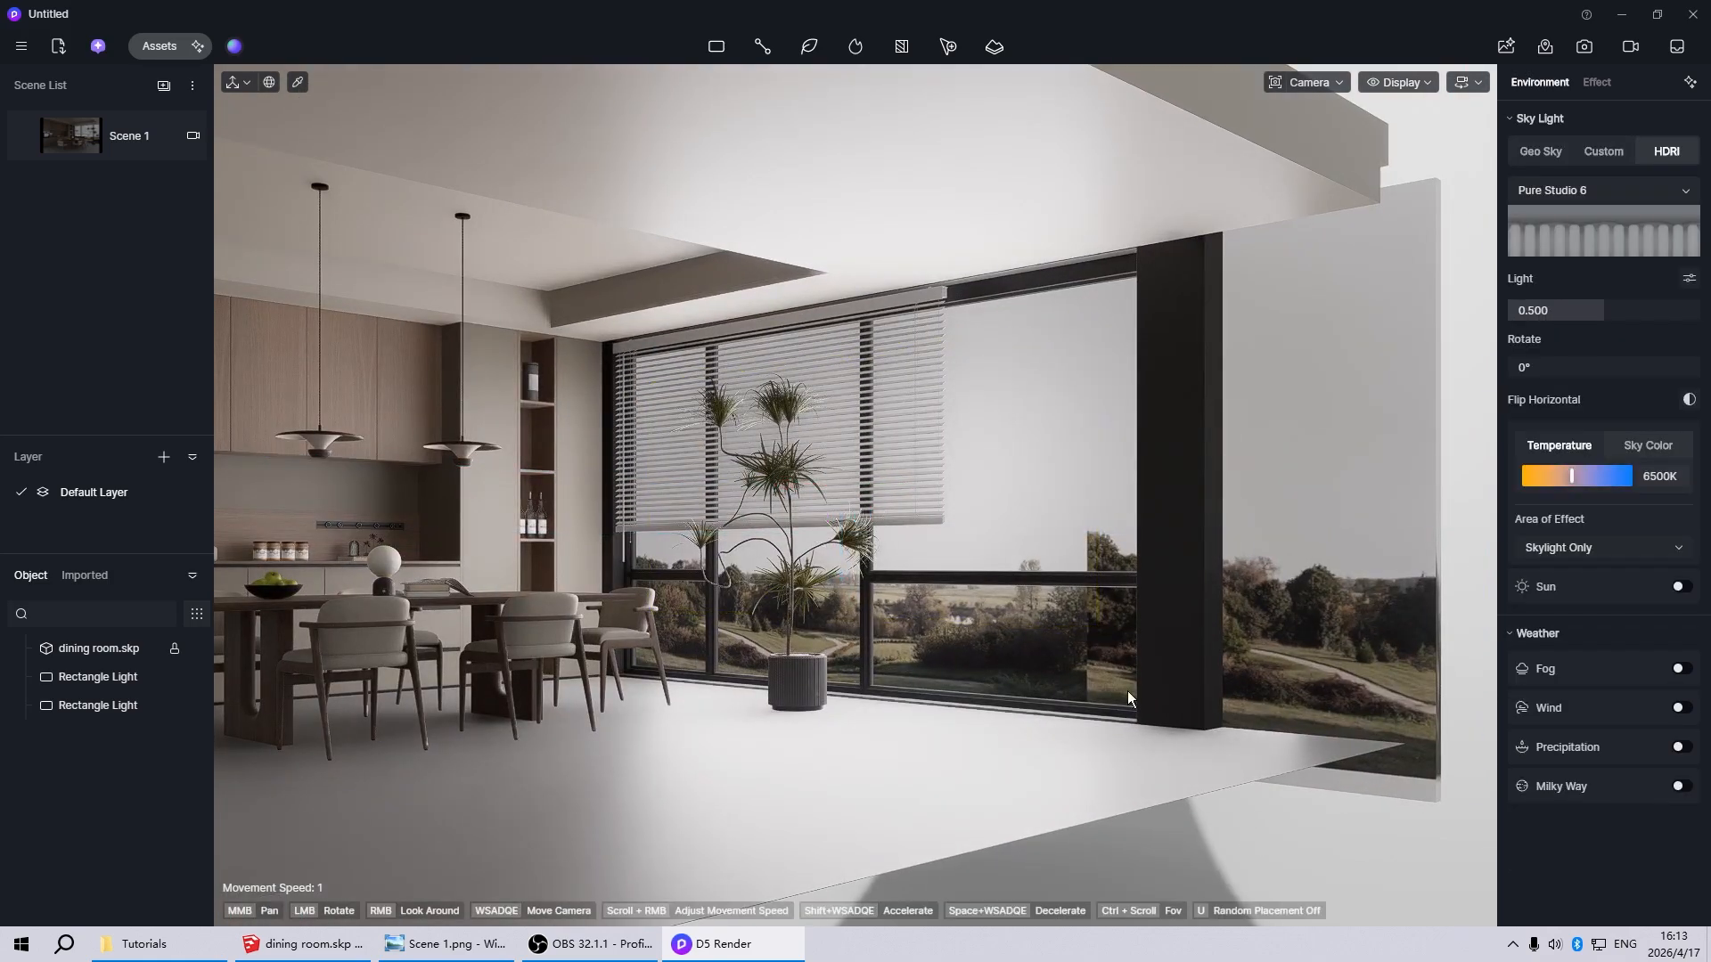
Return to Scene 1 and set the smaller, inner rectangle light's Intensity to 15
scroll(859, 568, down, 1)
scroll(859, 568, up, 3)
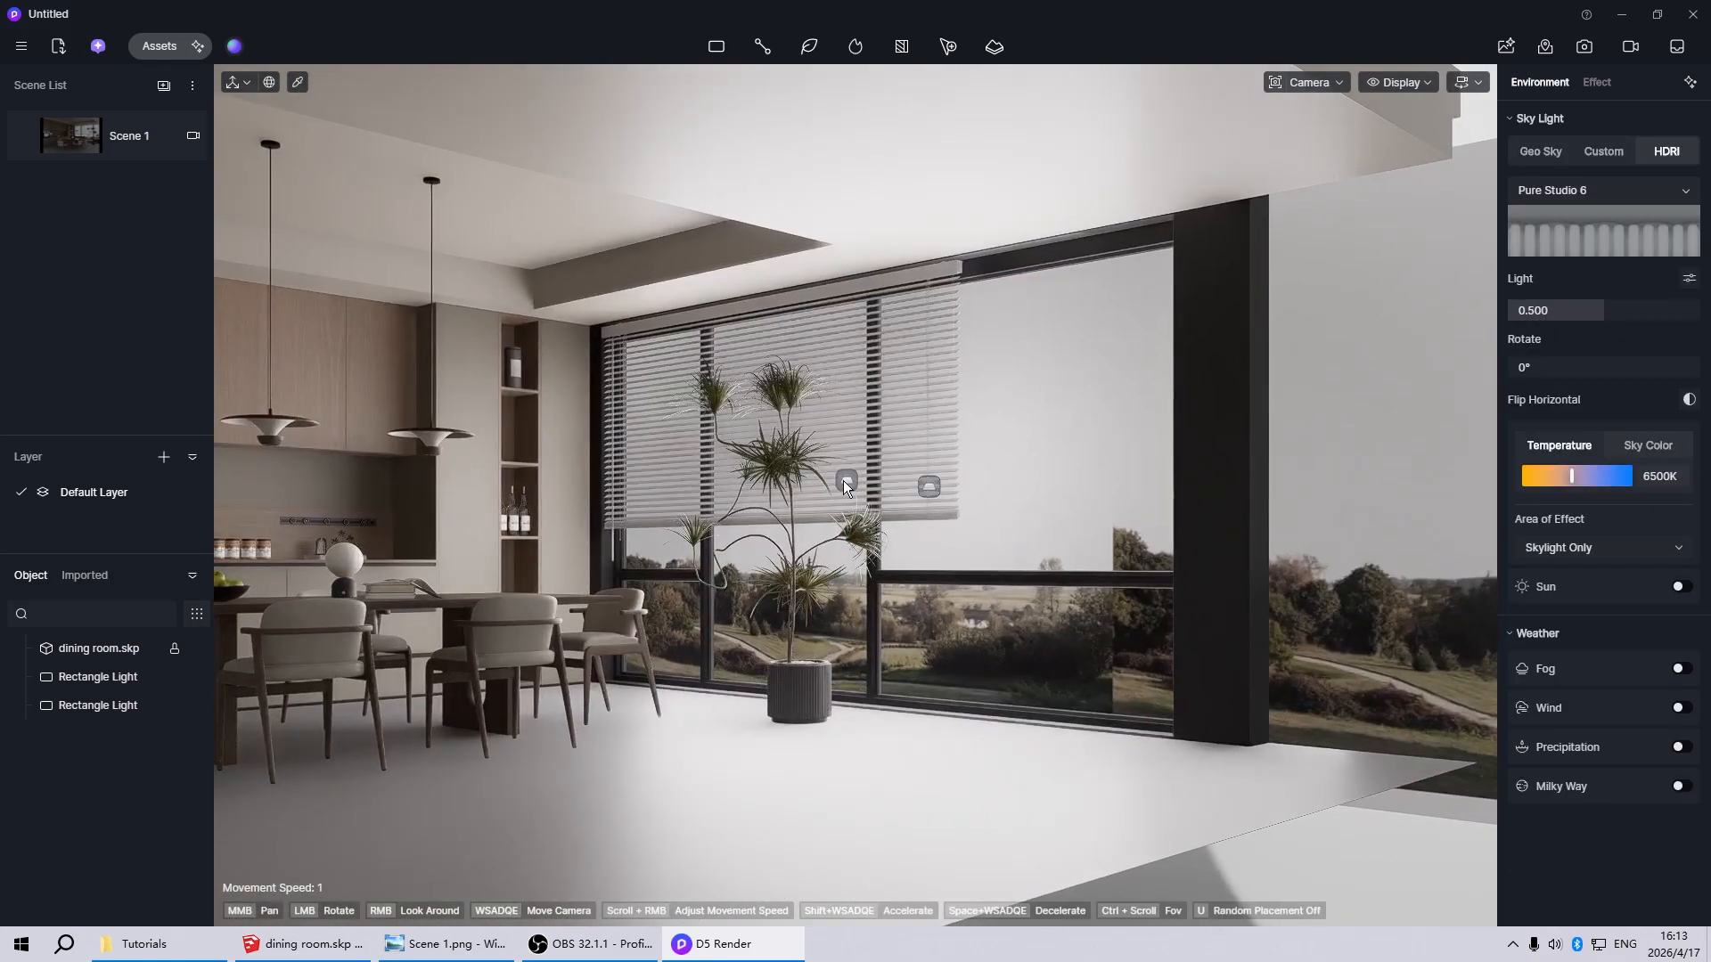
click(94, 147)
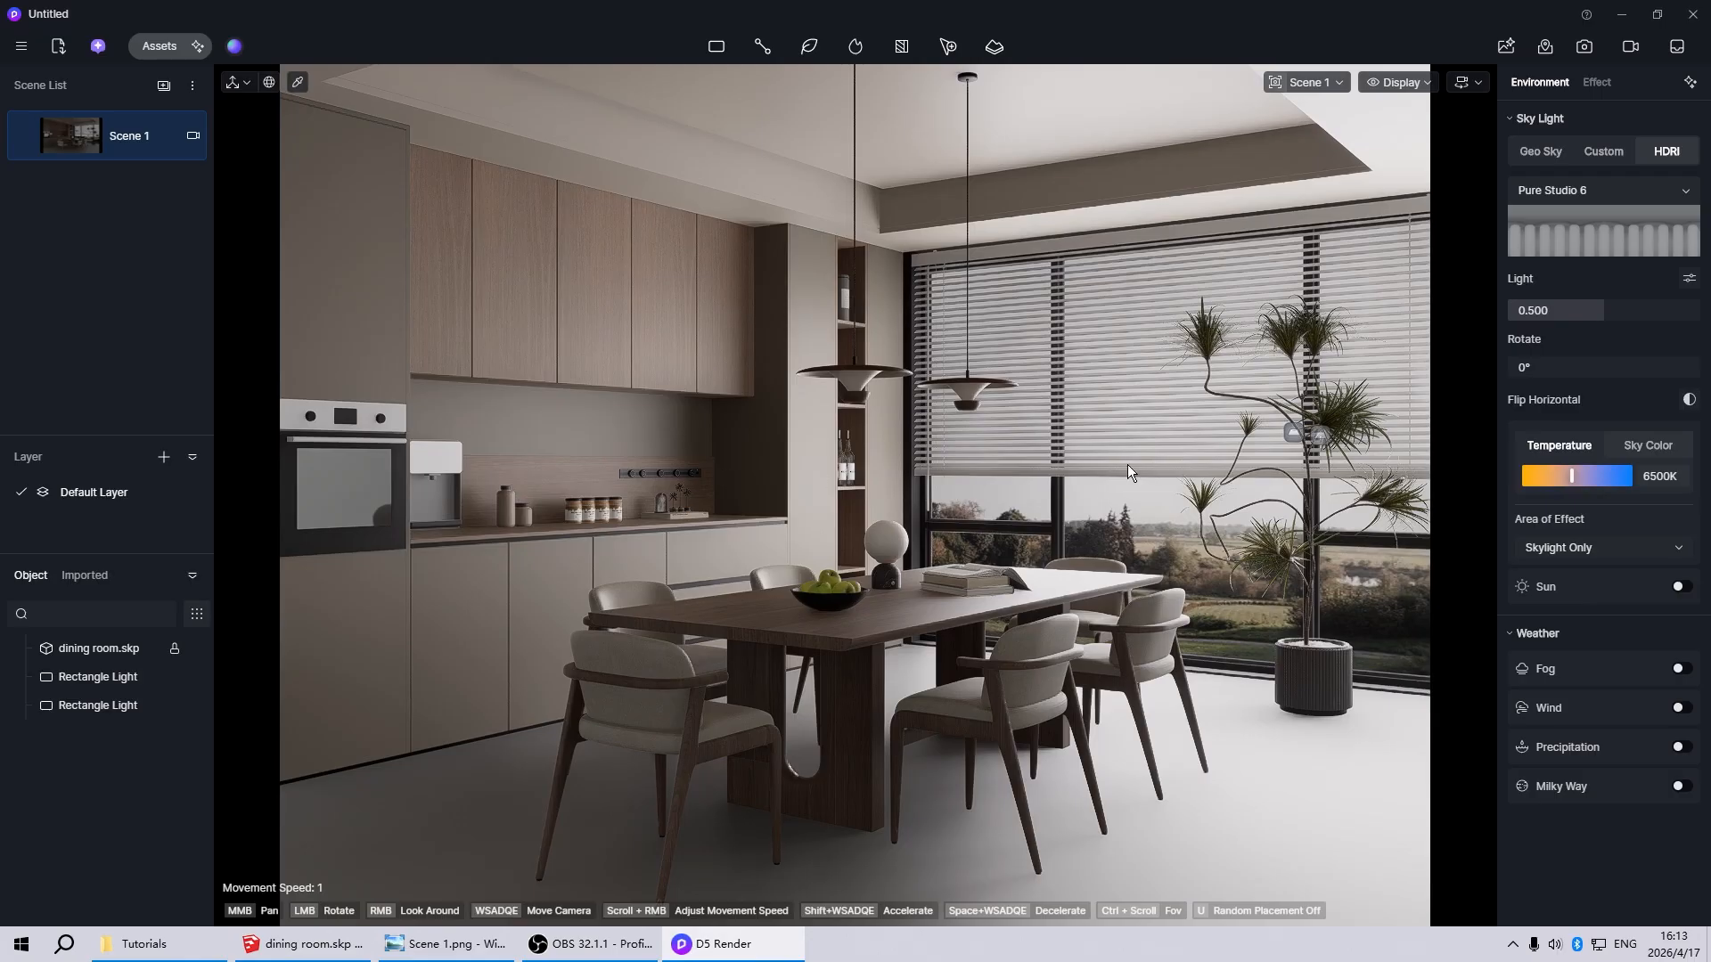
click(1291, 437)
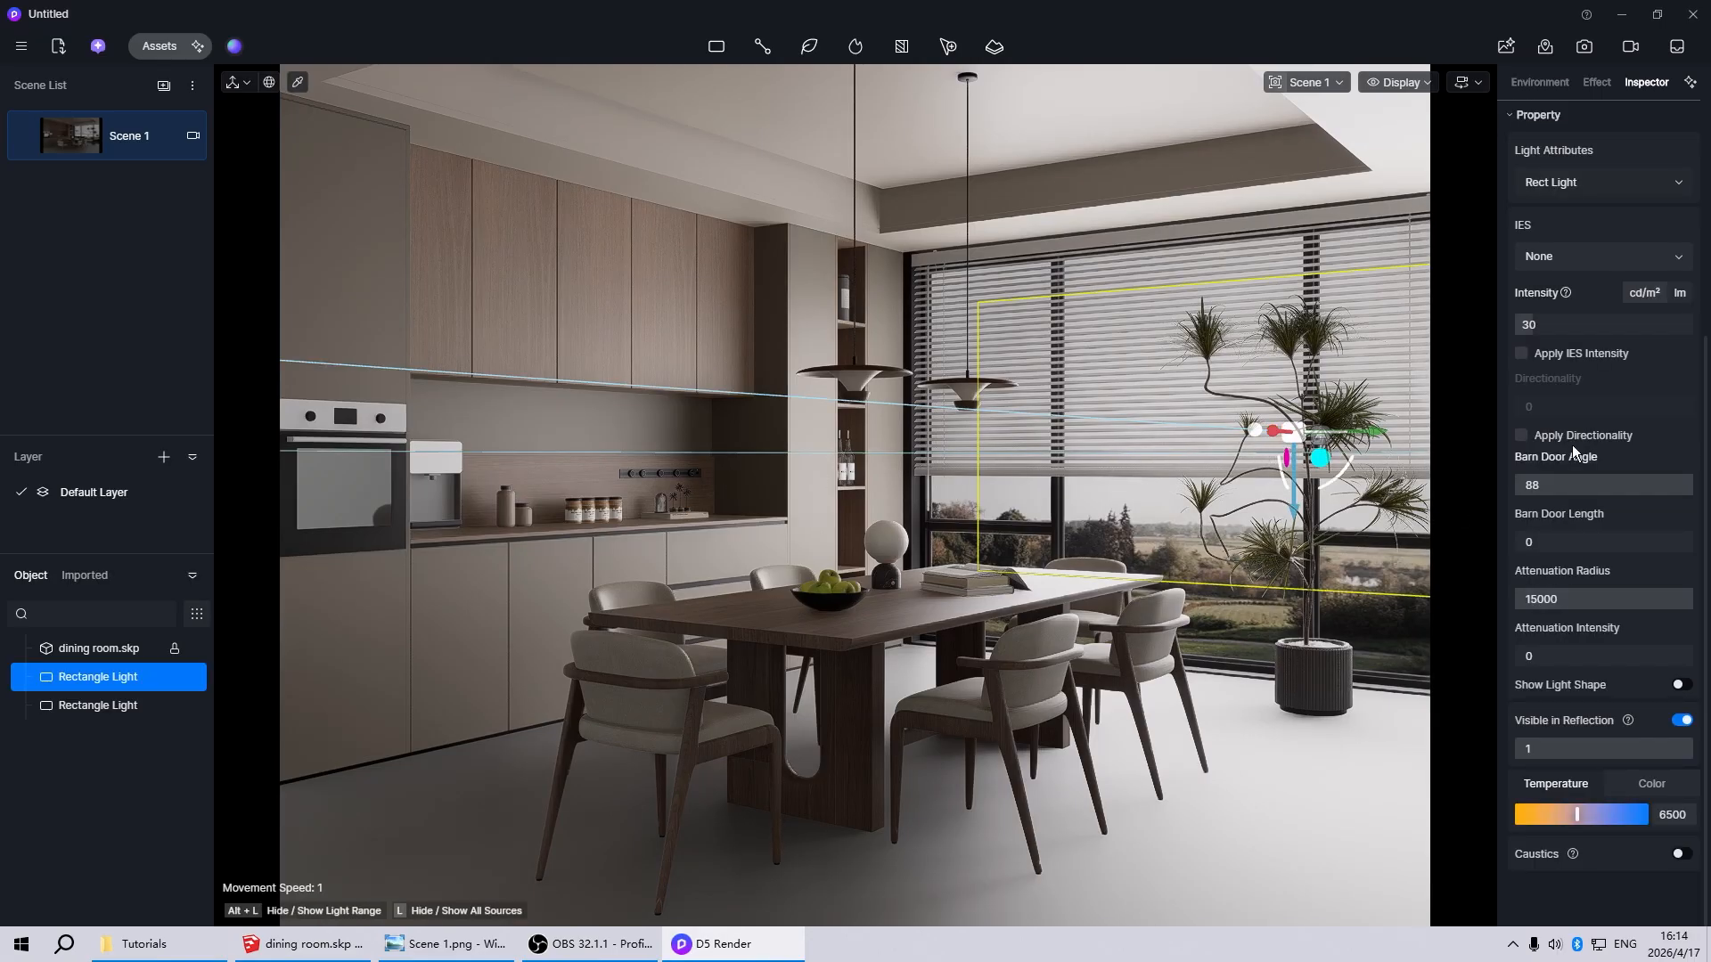
click(1555, 328)
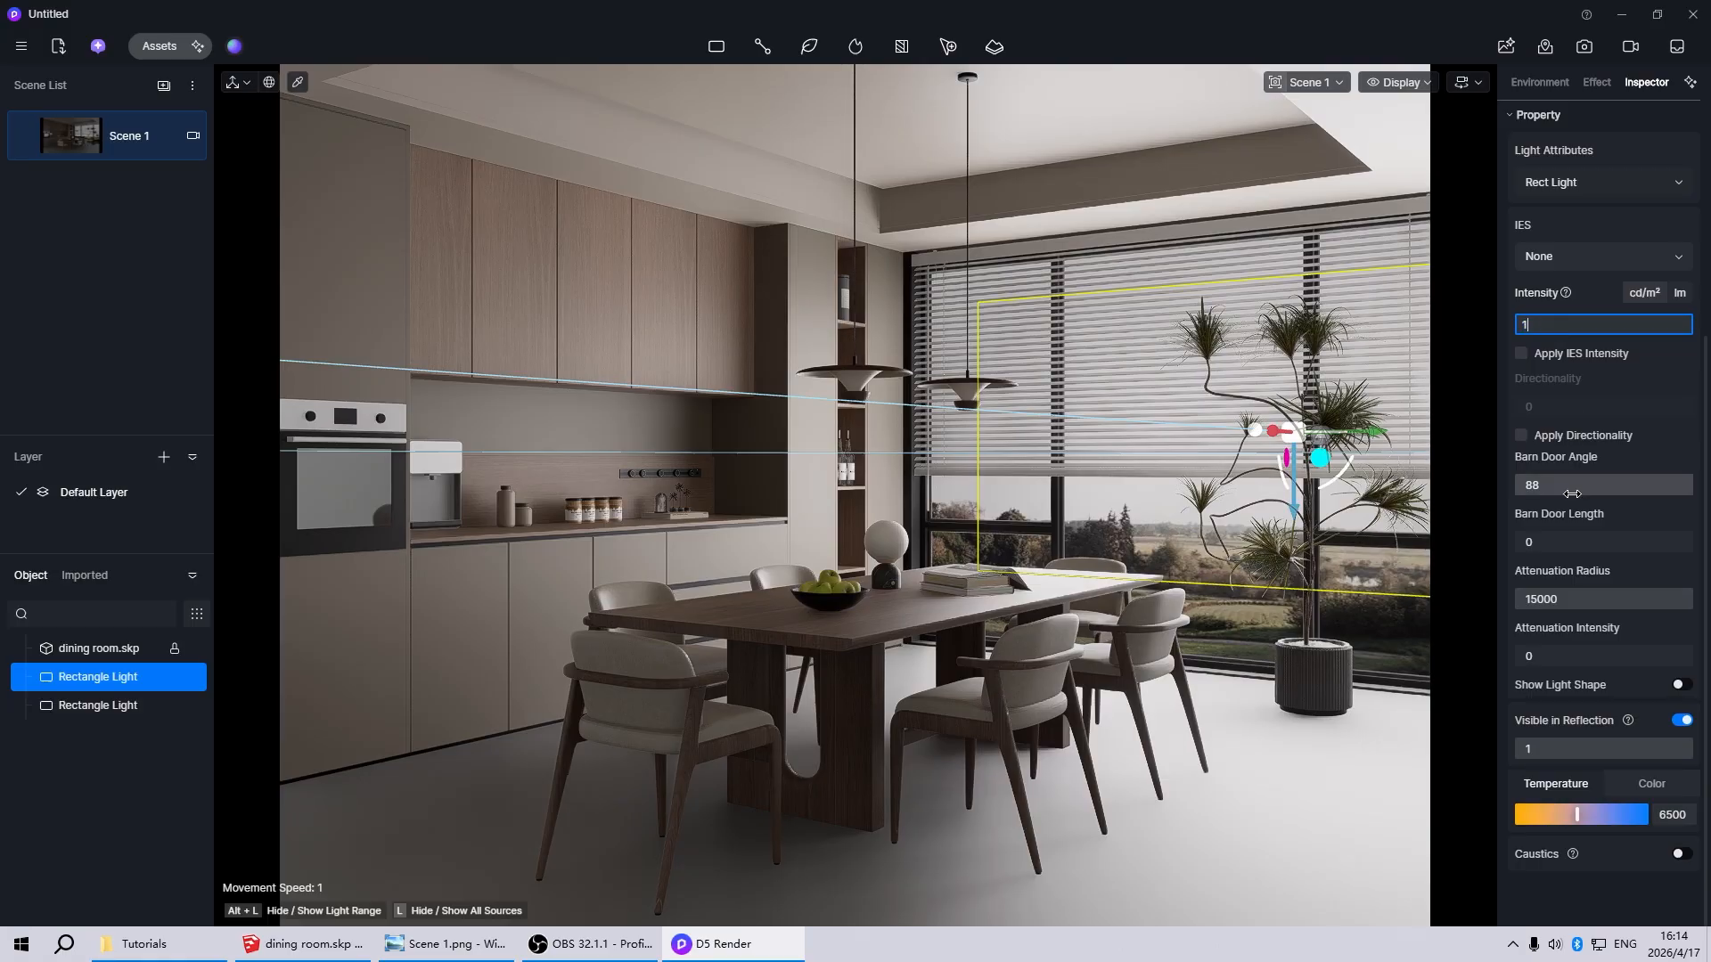
key(Return)
Examine both window rectangle lights and their effect on the room from several angles, and return to Scene 1
scroll(516, 643, down, 5)
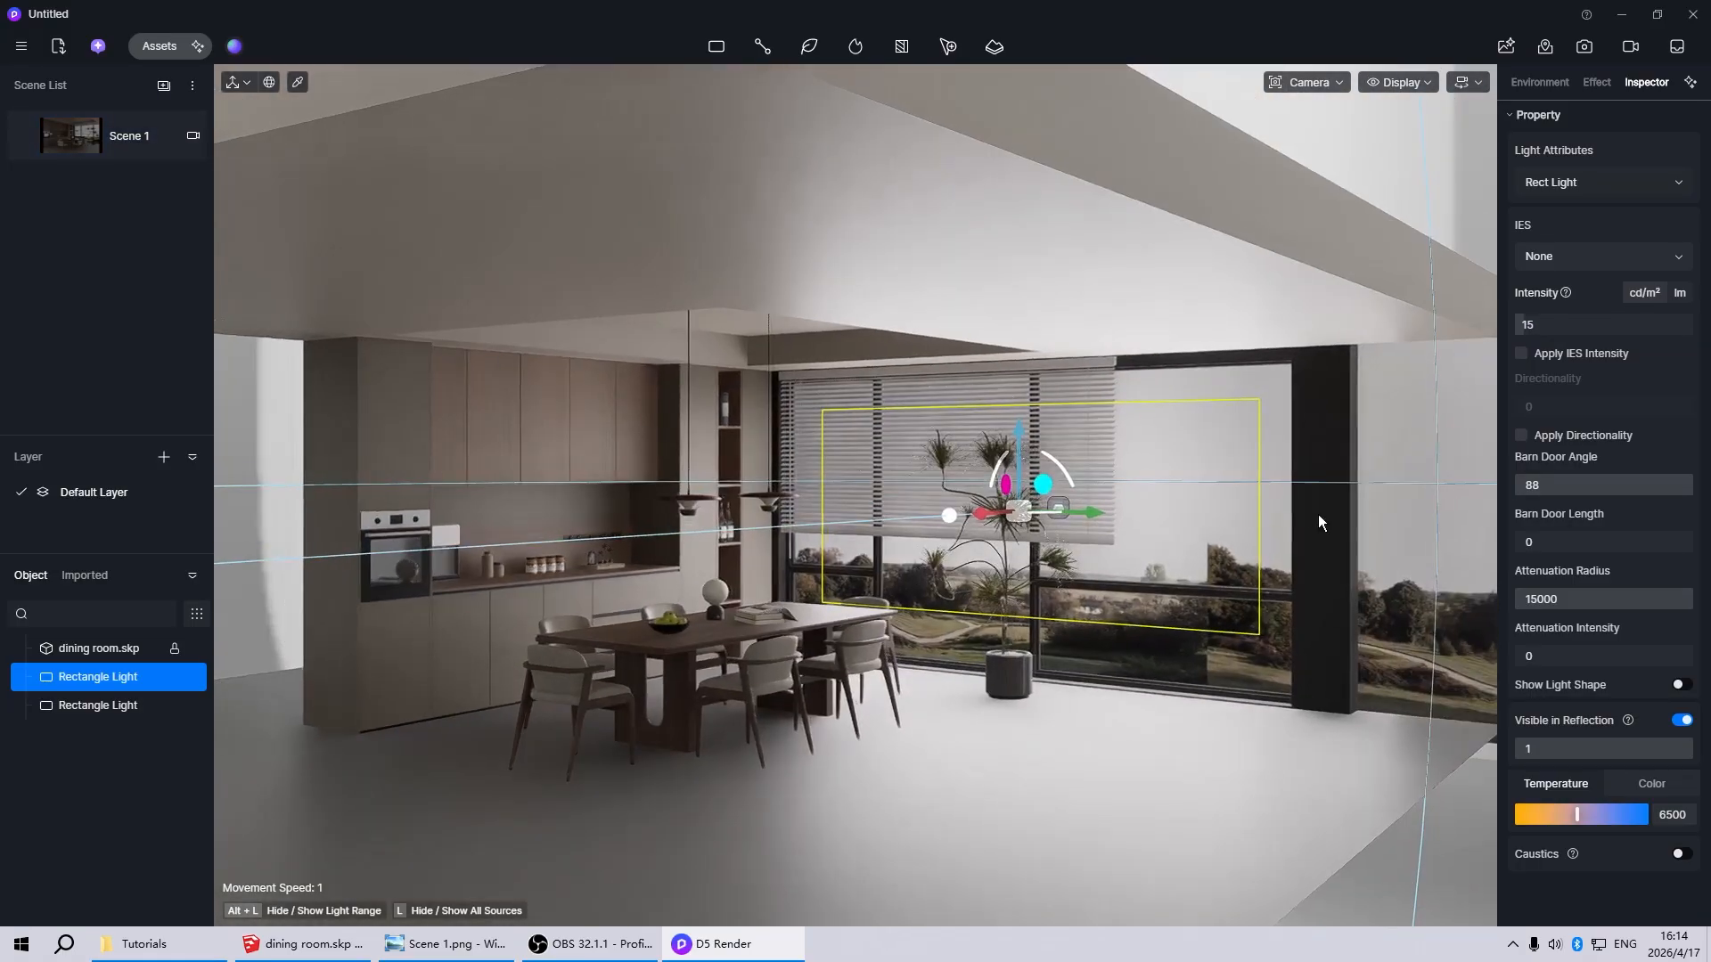
middle_drag(1318, 515, 1060, 536)
scroll(991, 558, up, 5)
scroll(665, 622, down, 5)
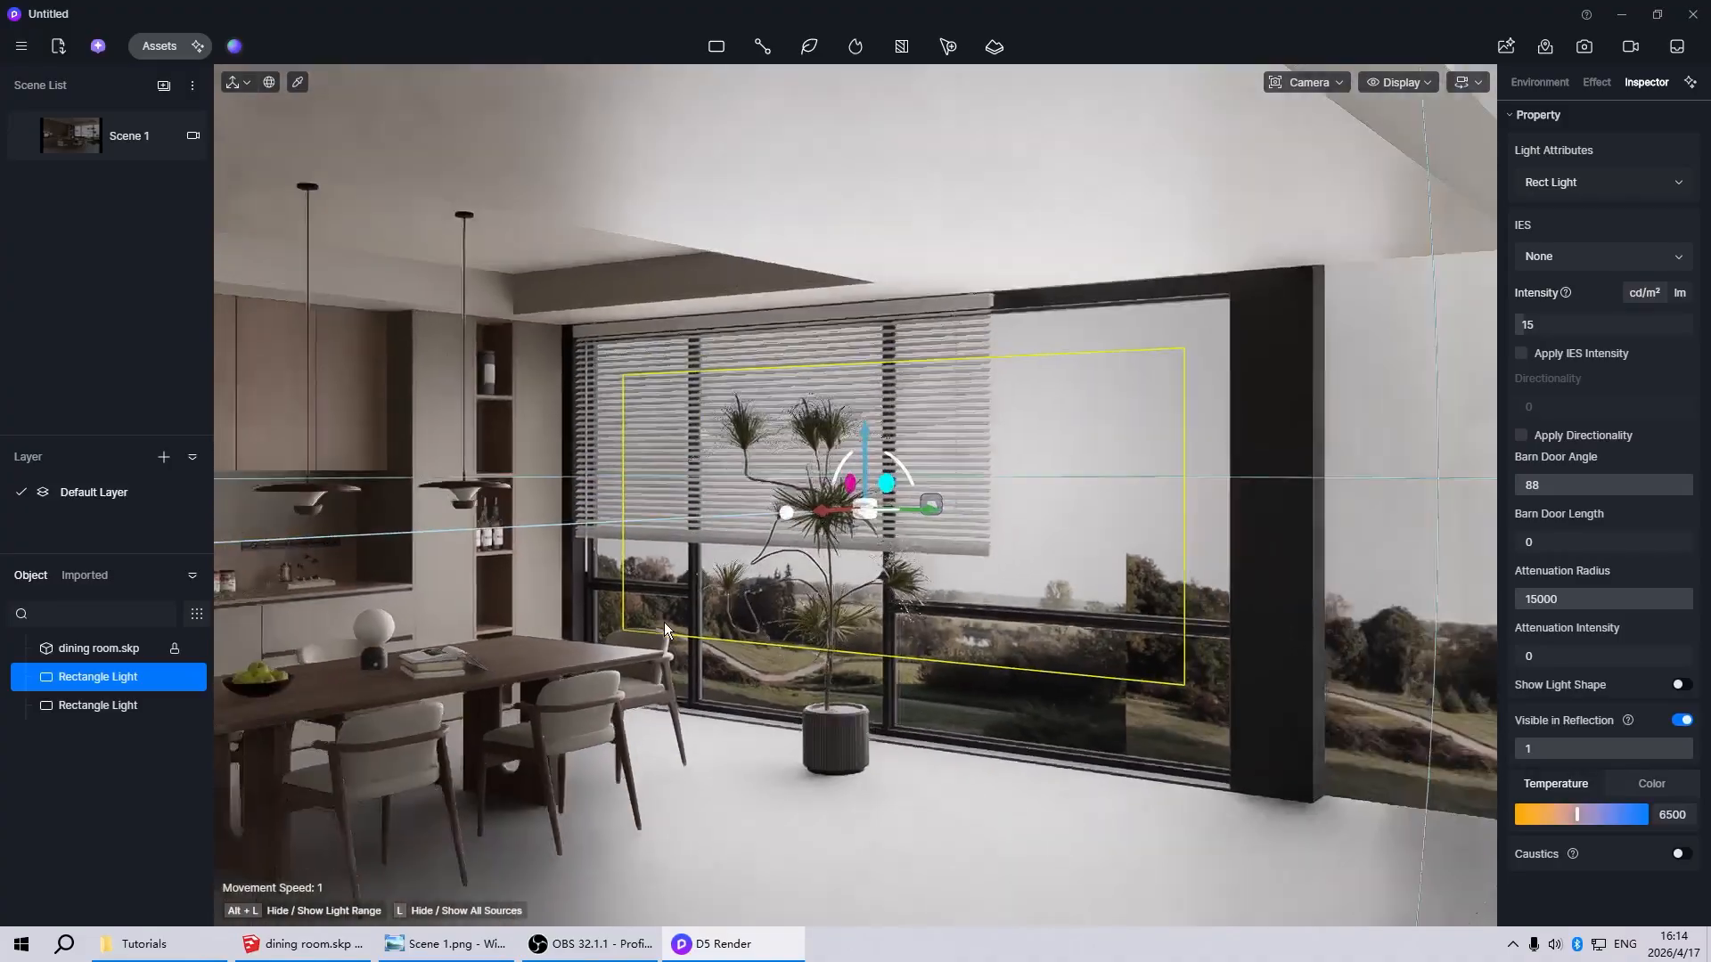
scroll(853, 654, up, 3)
click(932, 626)
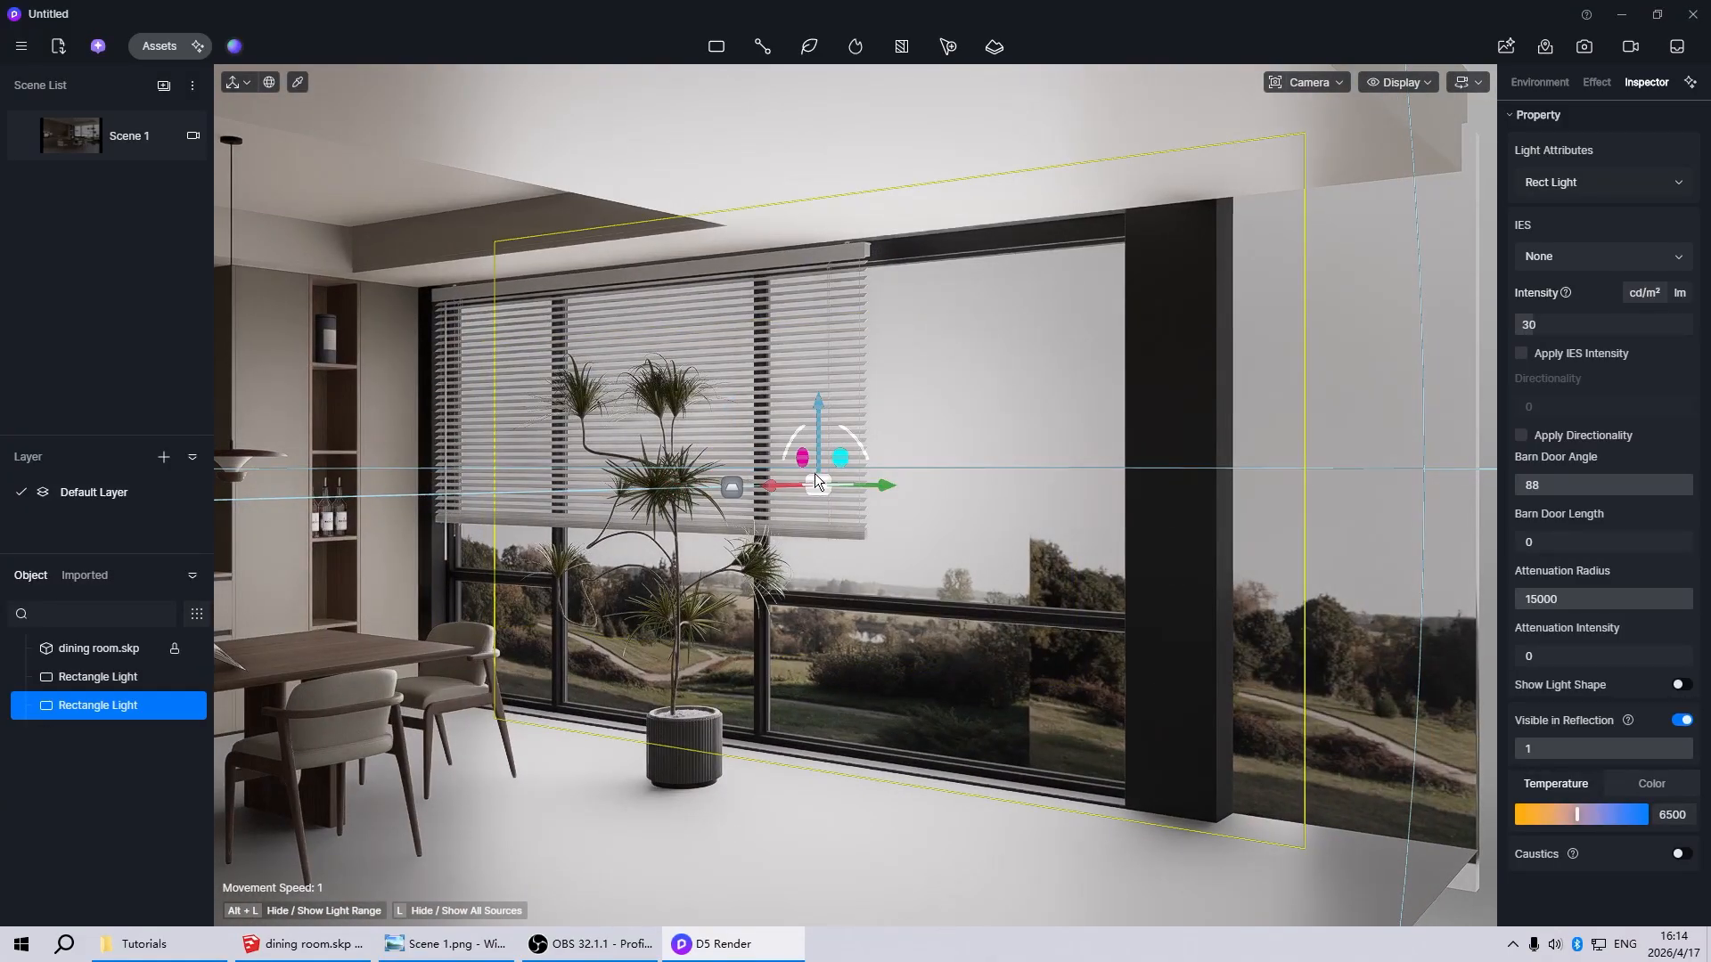
scroll(1402, 521, down, 6)
scroll(1205, 549, up, 4)
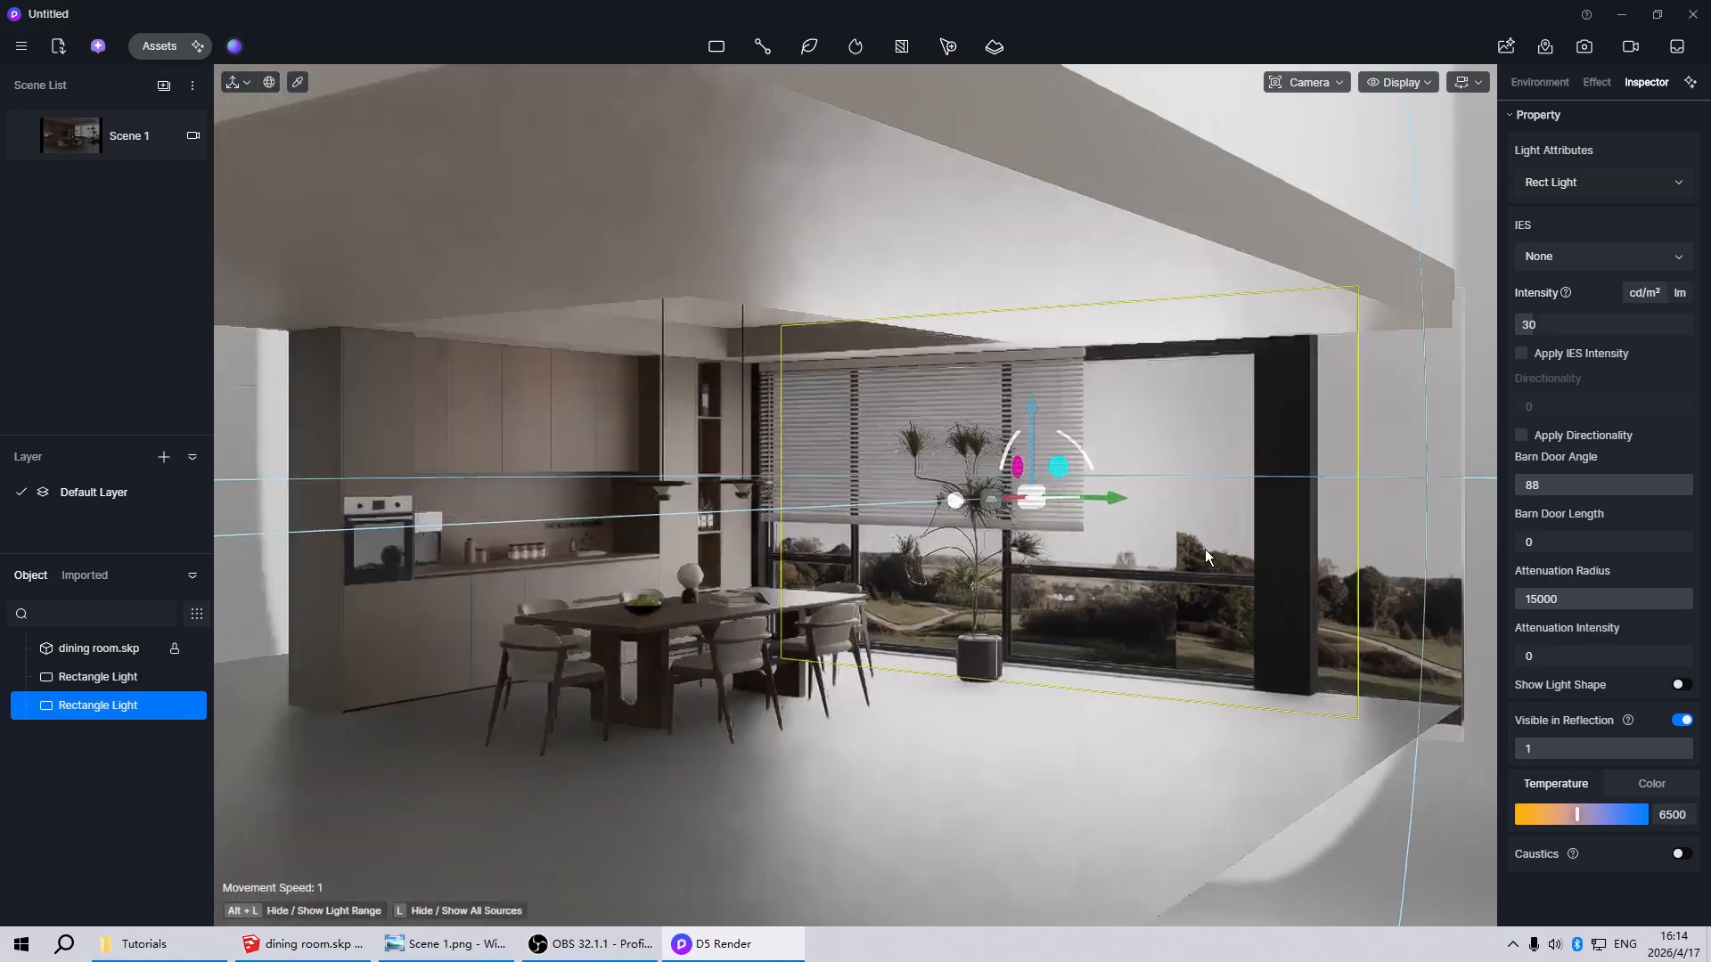
scroll(949, 634, down, 5)
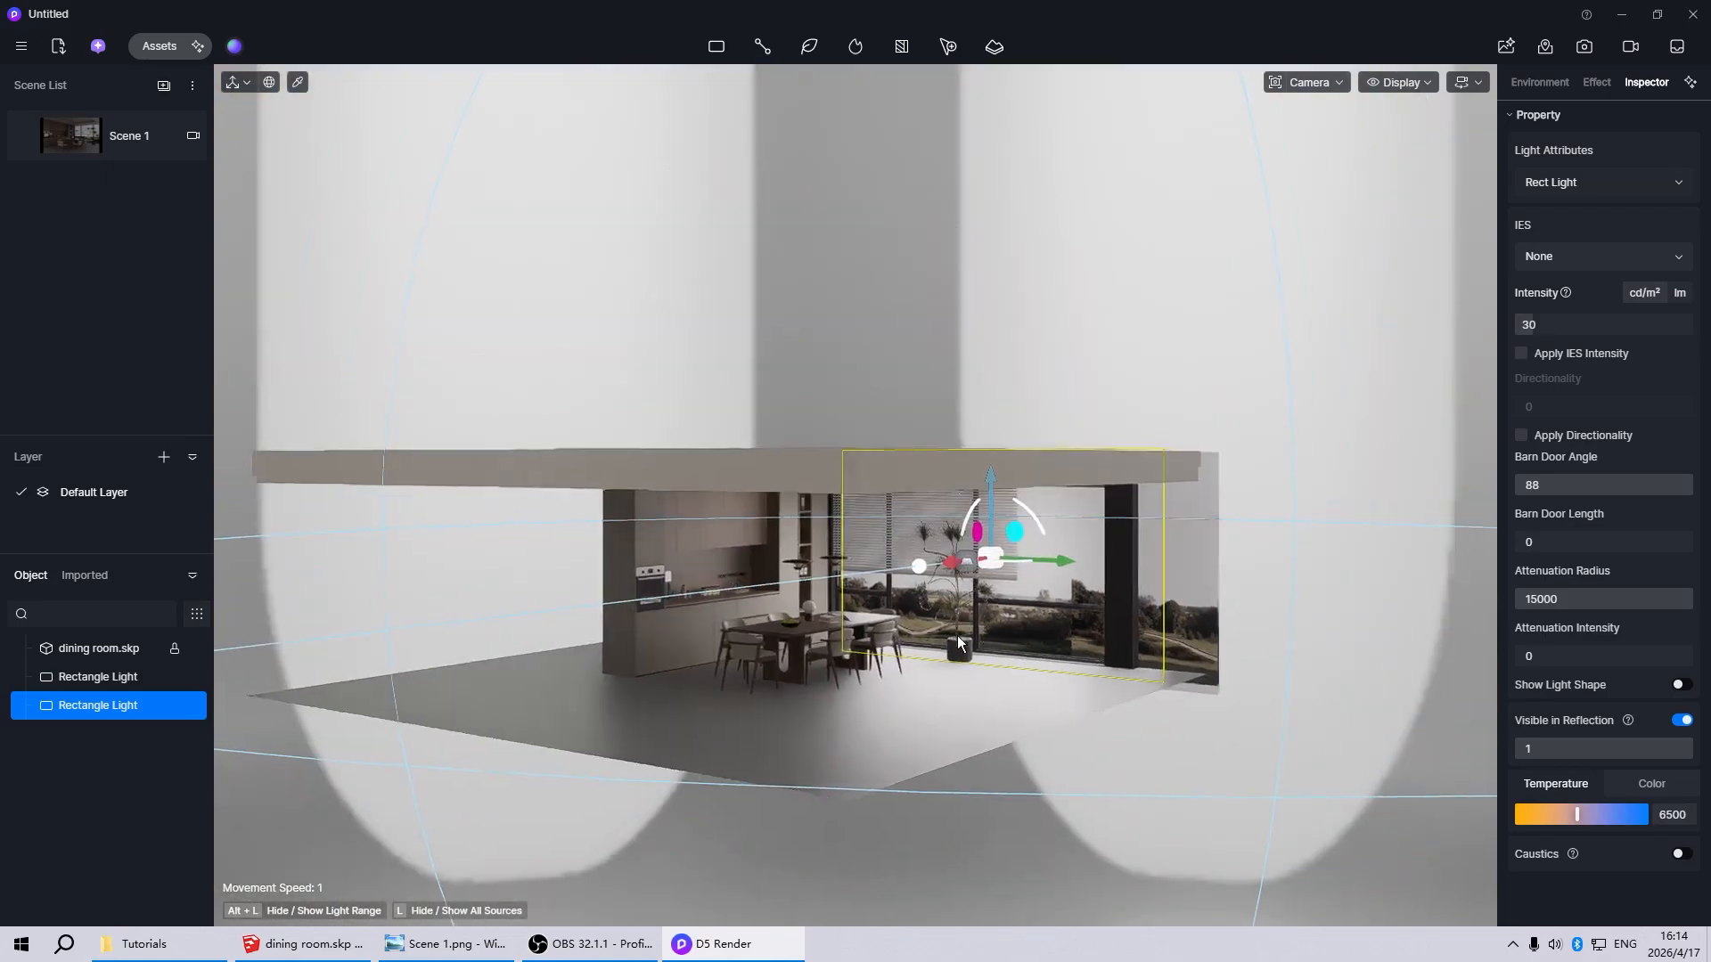
click(1374, 409)
click(89, 135)
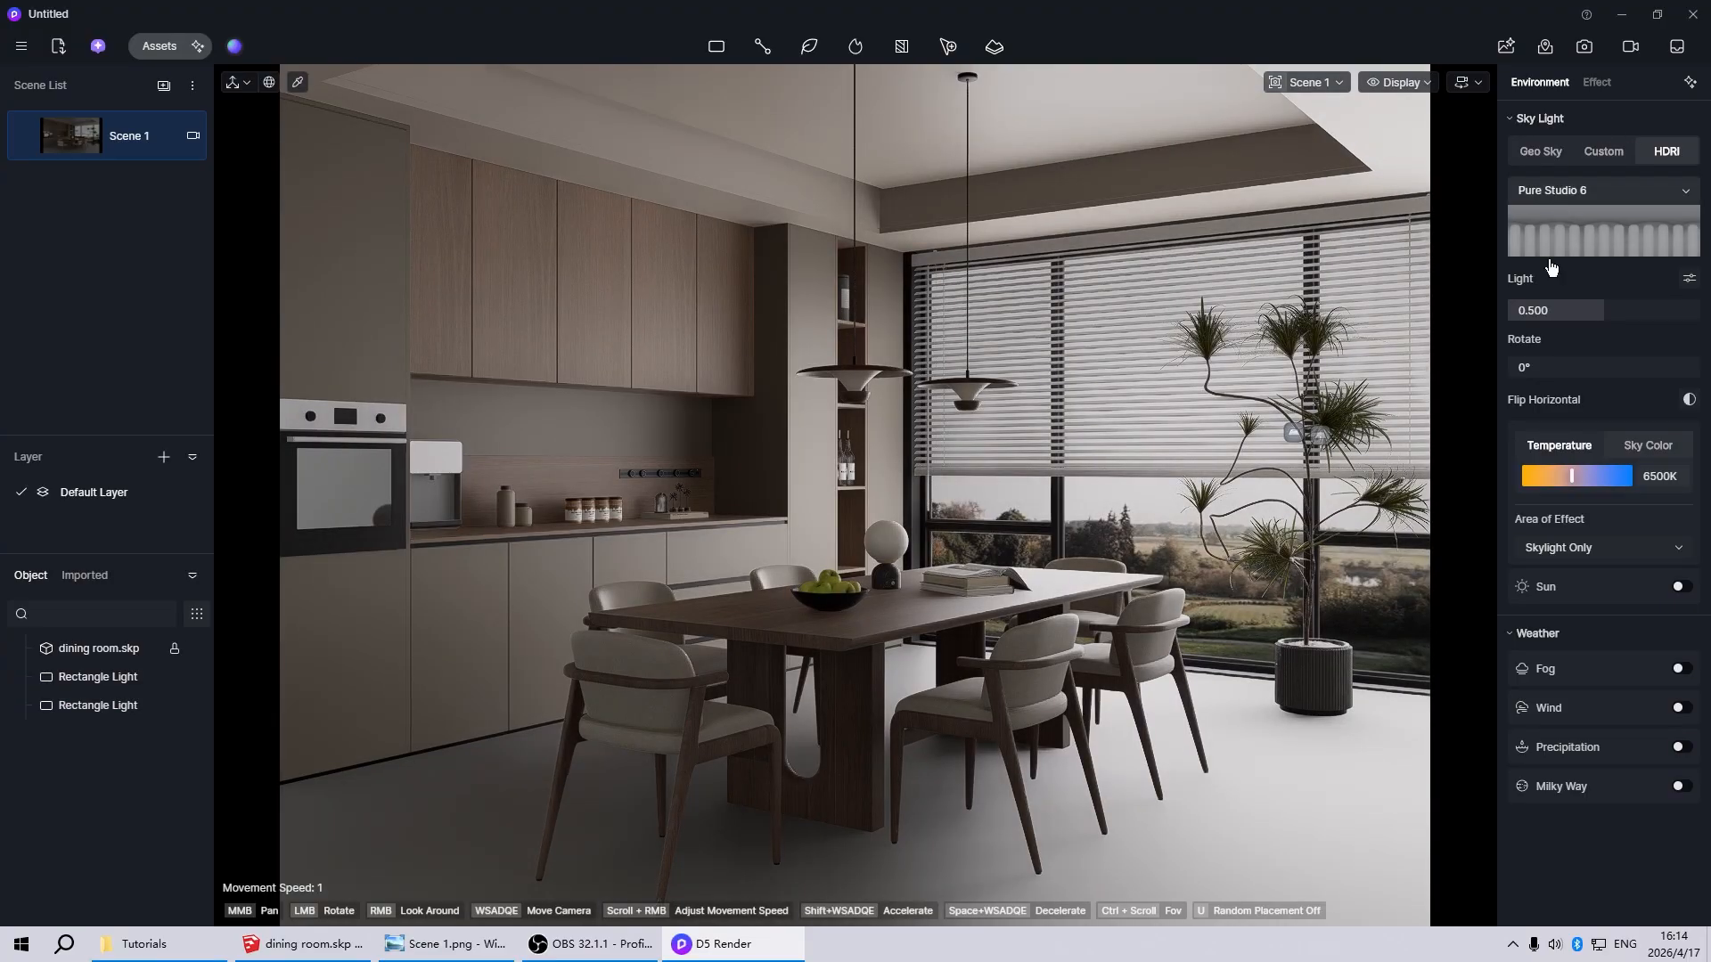
Enable the Sun for the HDRI sky and set its Sun Disk Radius to 10
click(1681, 588)
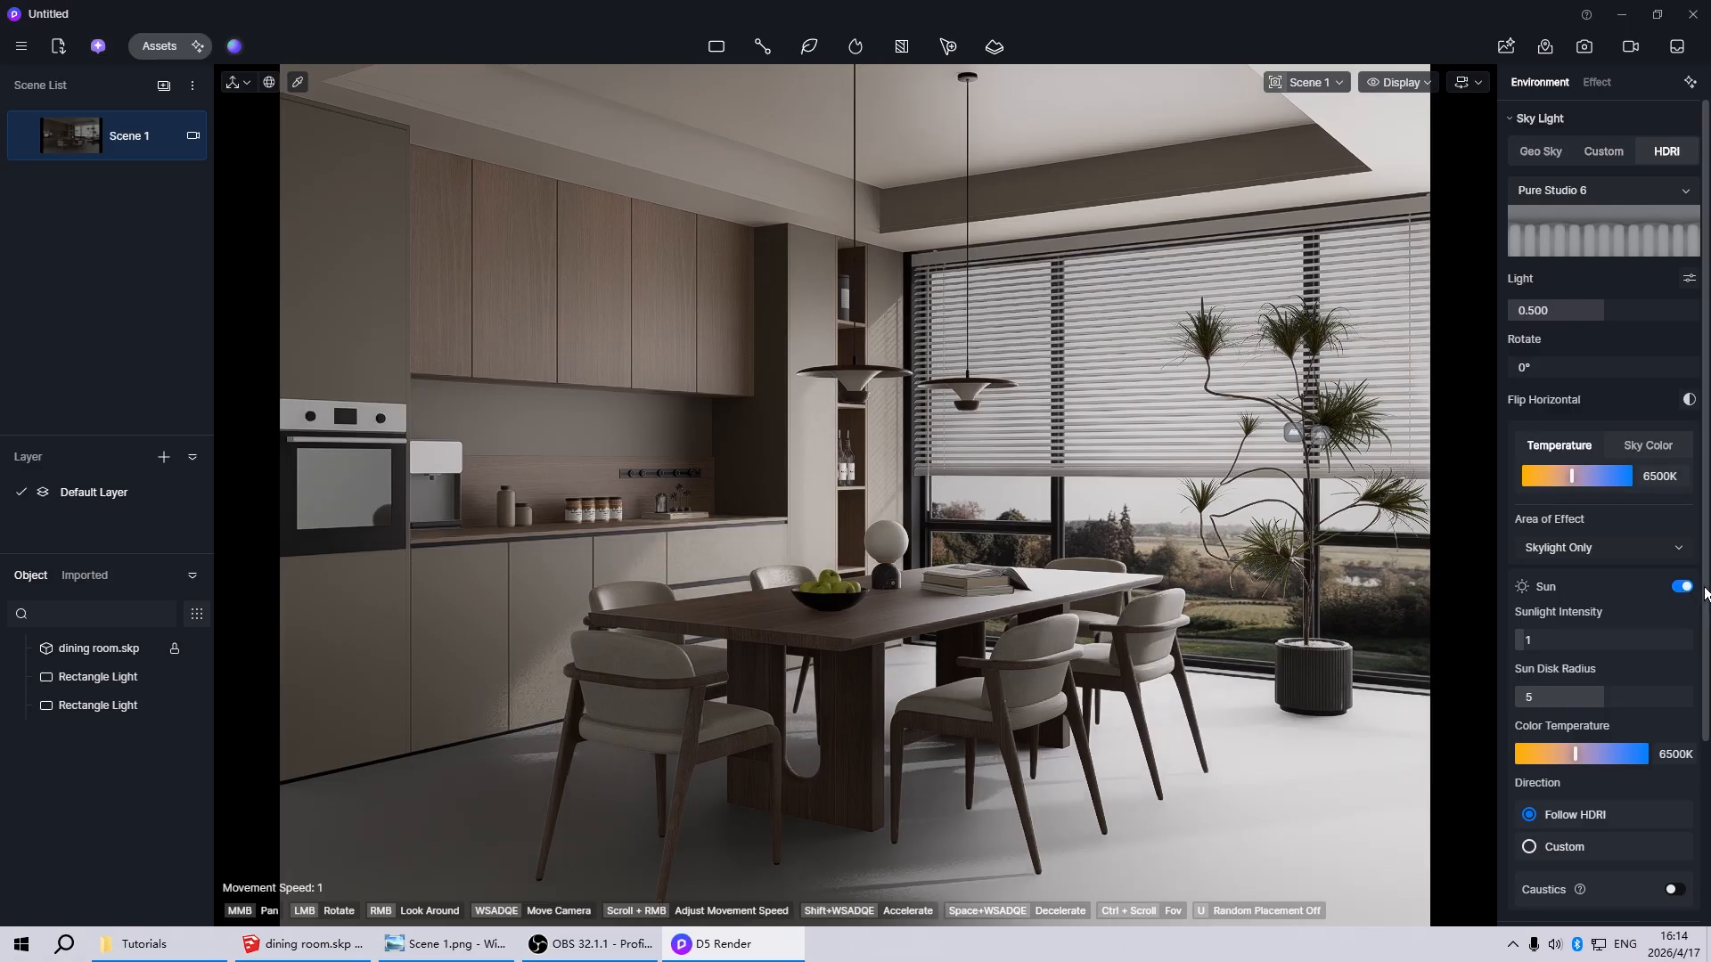
scroll(1685, 595, down, 3)
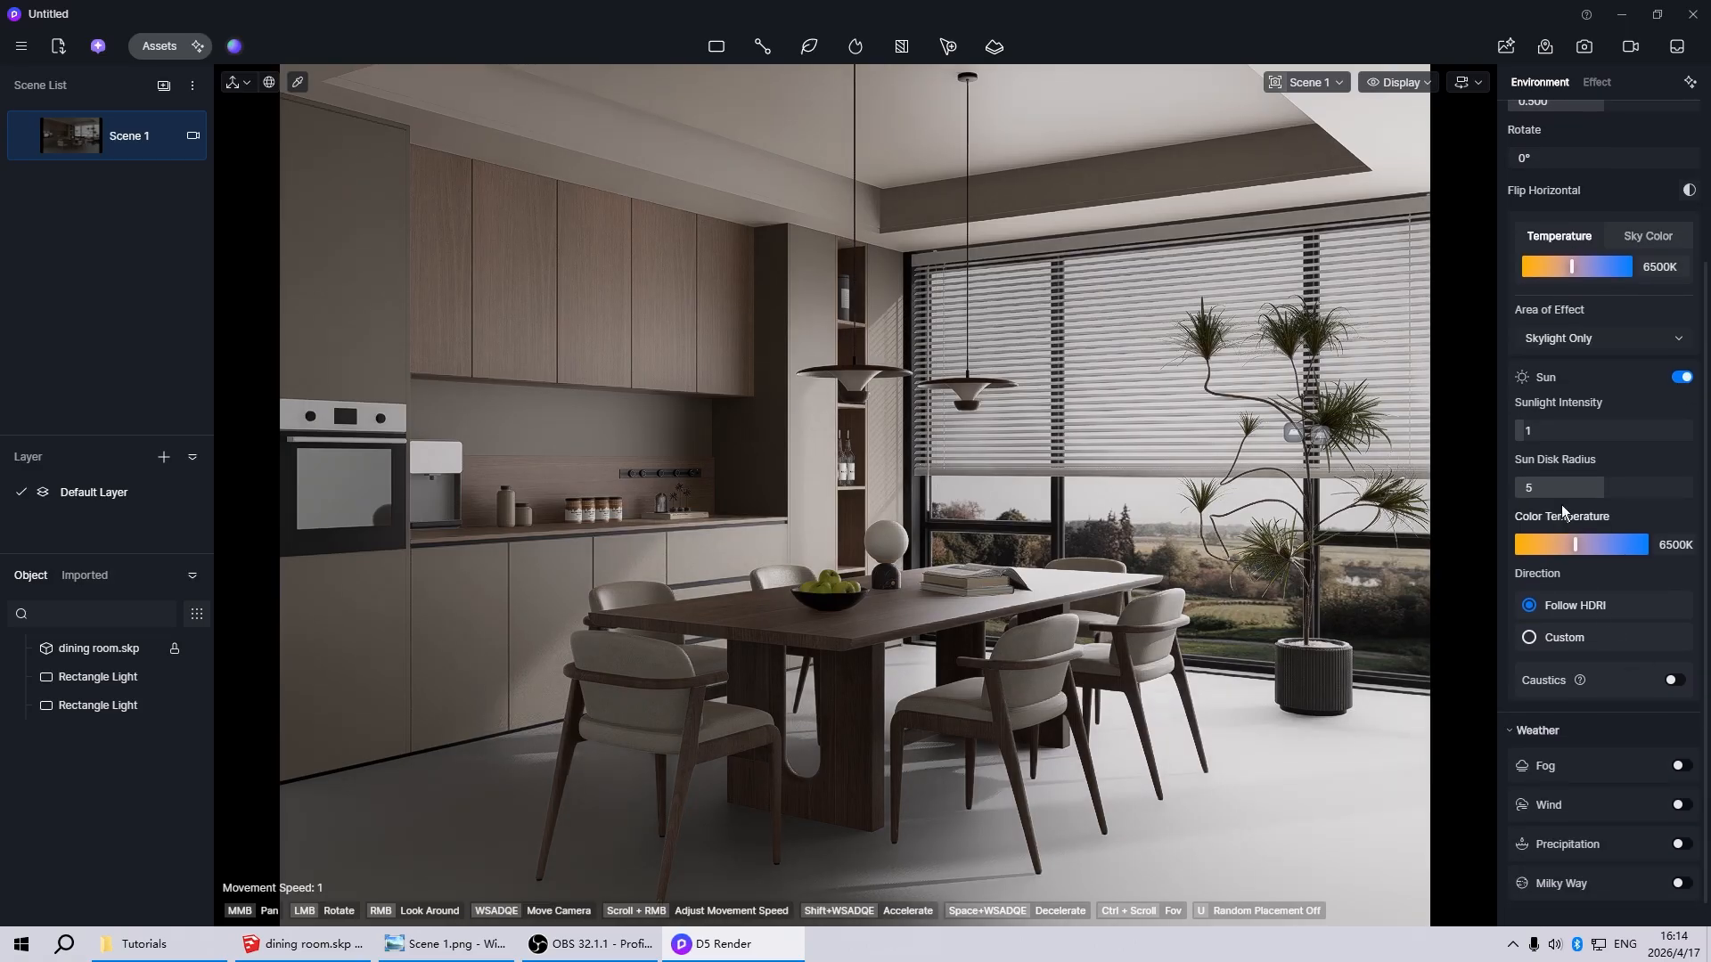
drag(1603, 490, 1707, 492)
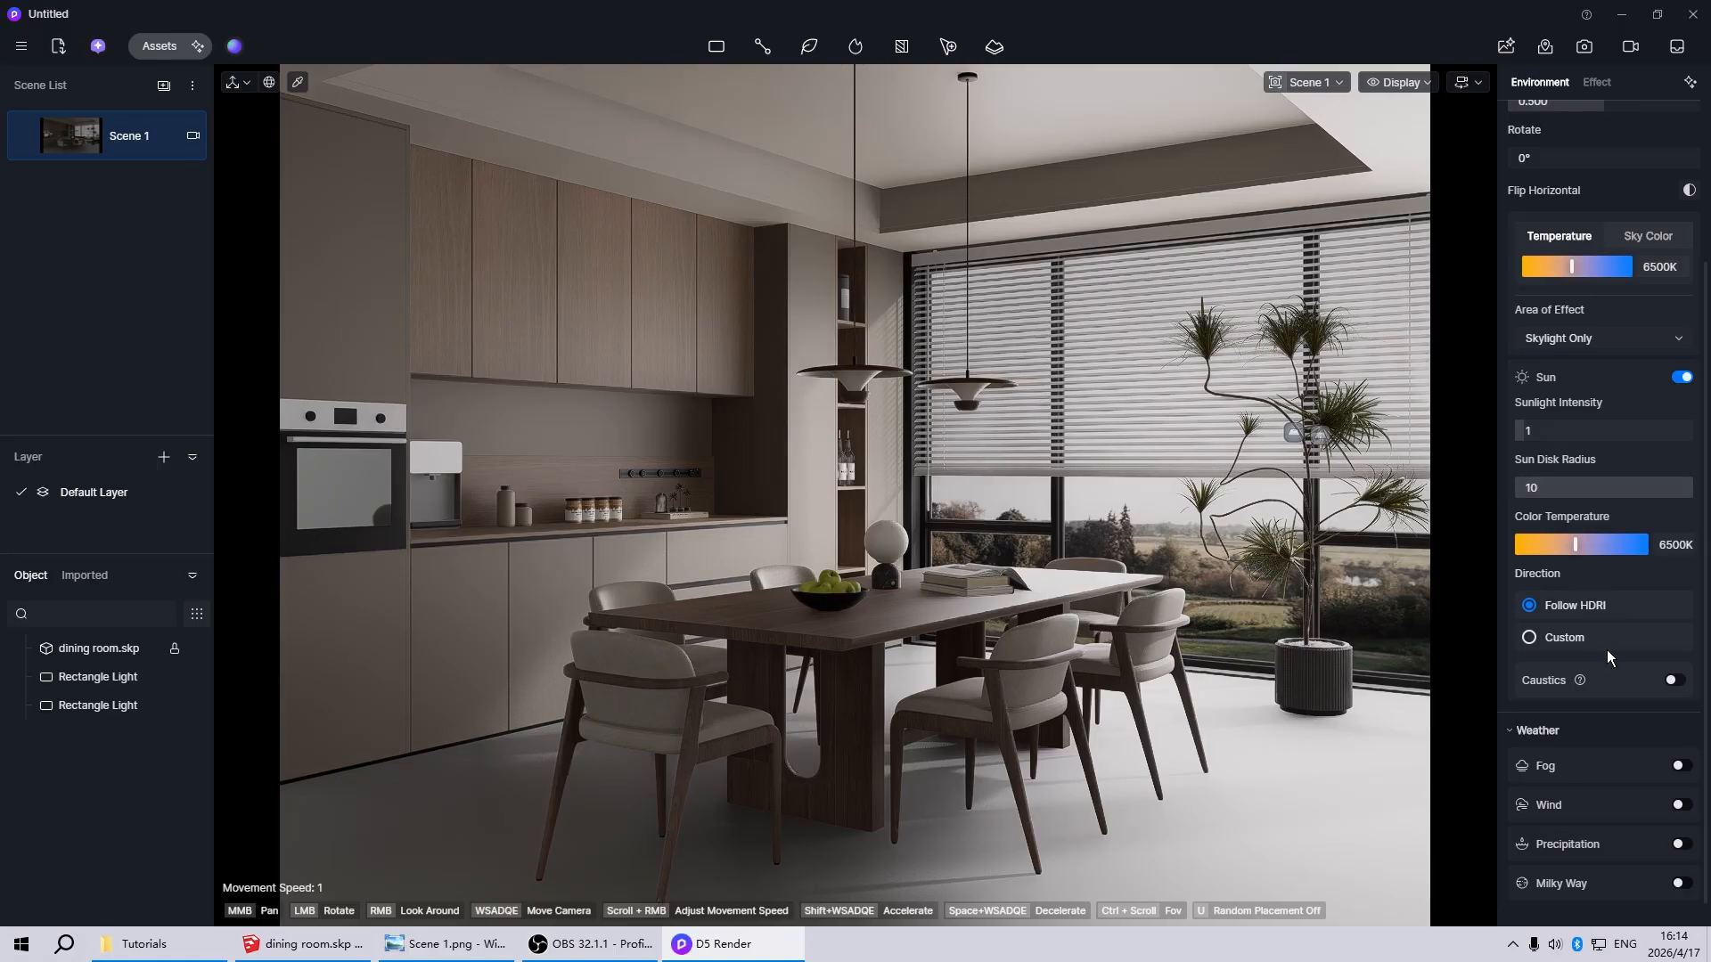
Give the sun a Custom direction with Altitude 15 and Azimuth 25.4, and update Scene 1 with the current settings
click(1529, 638)
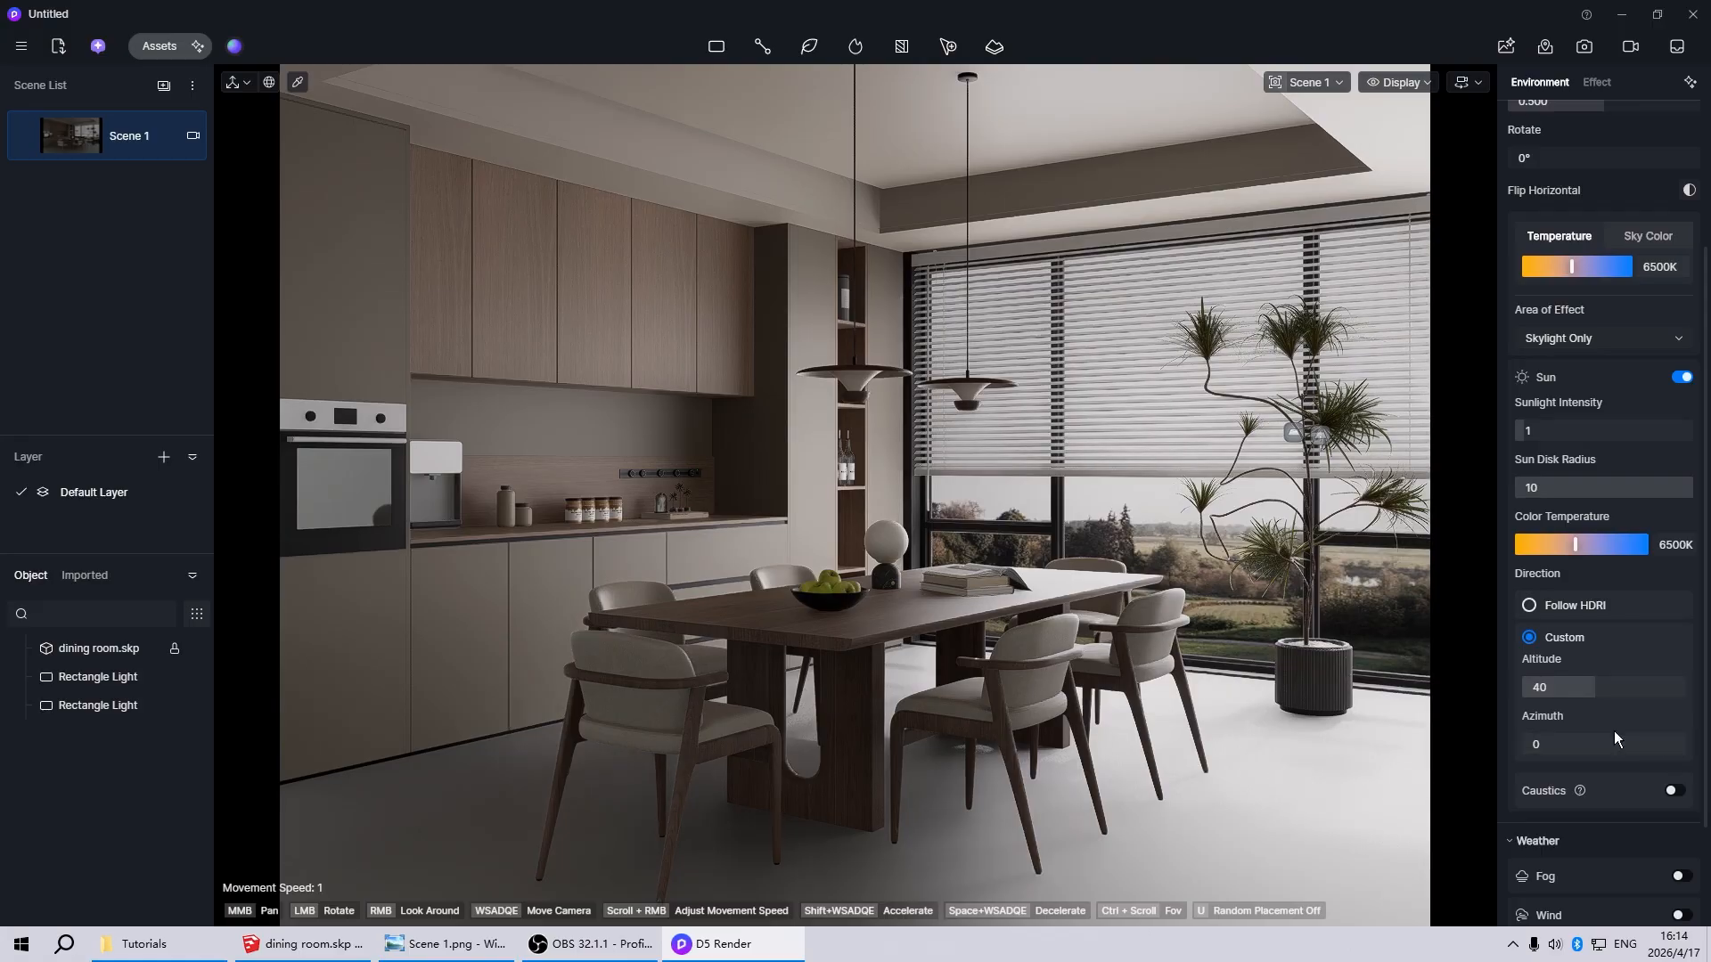
drag(1595, 691, 1549, 689)
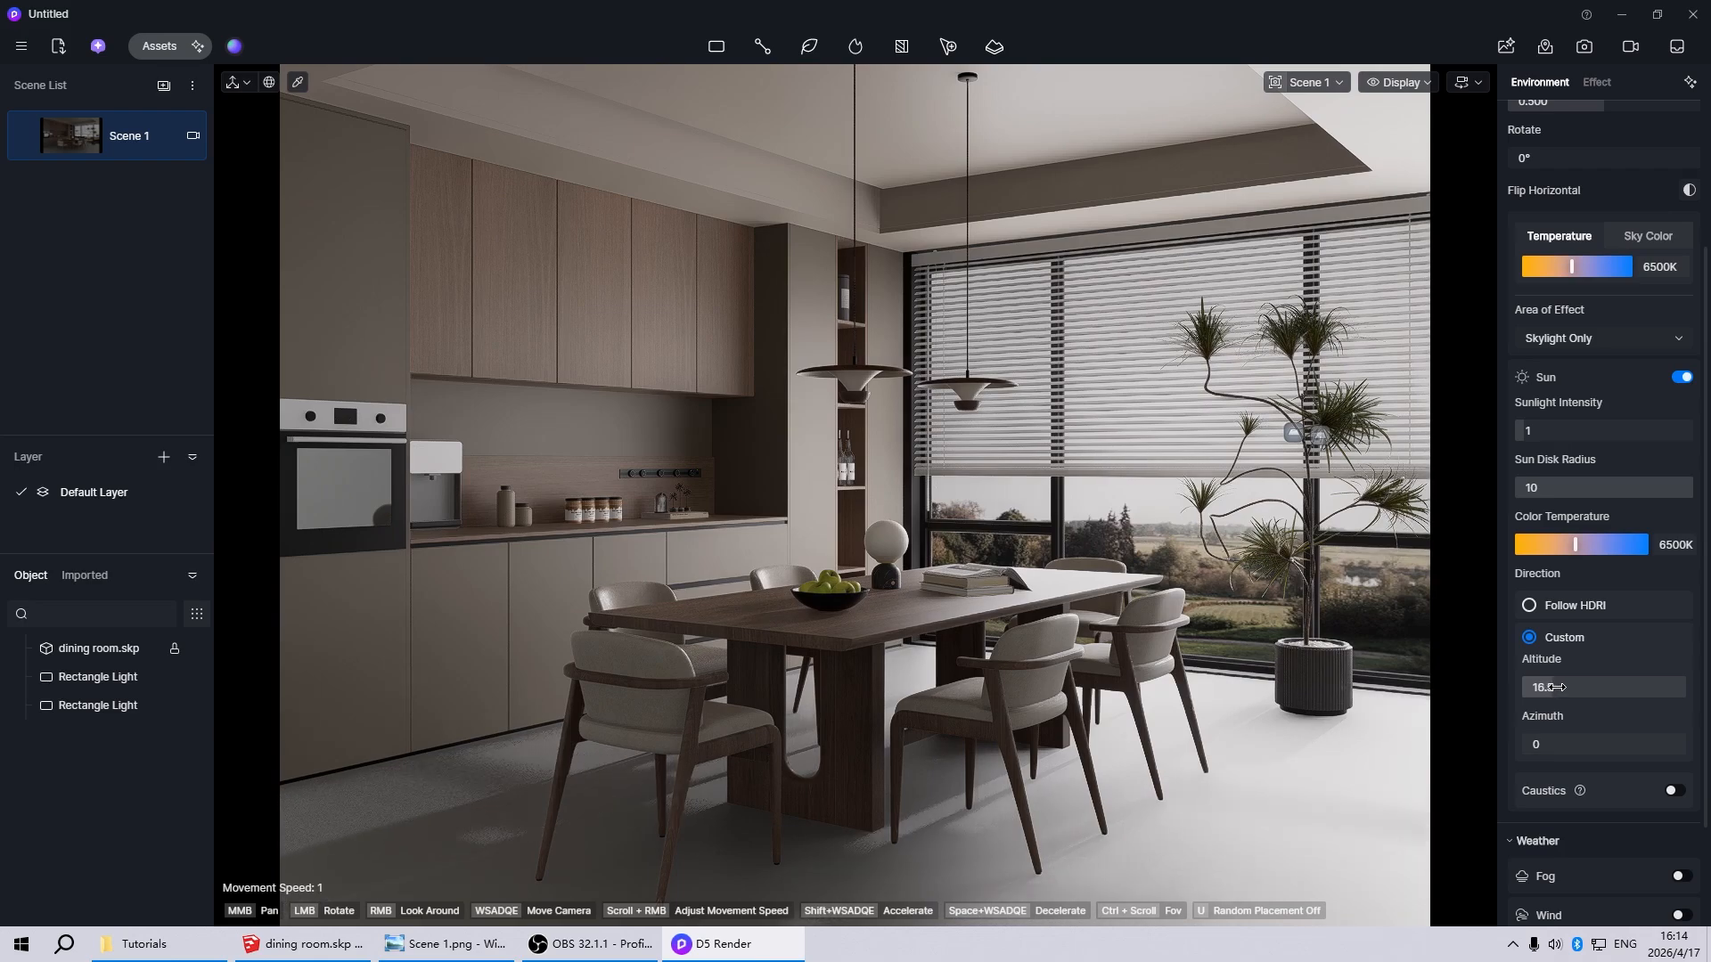
click(1557, 688)
text(15)
key(Return)
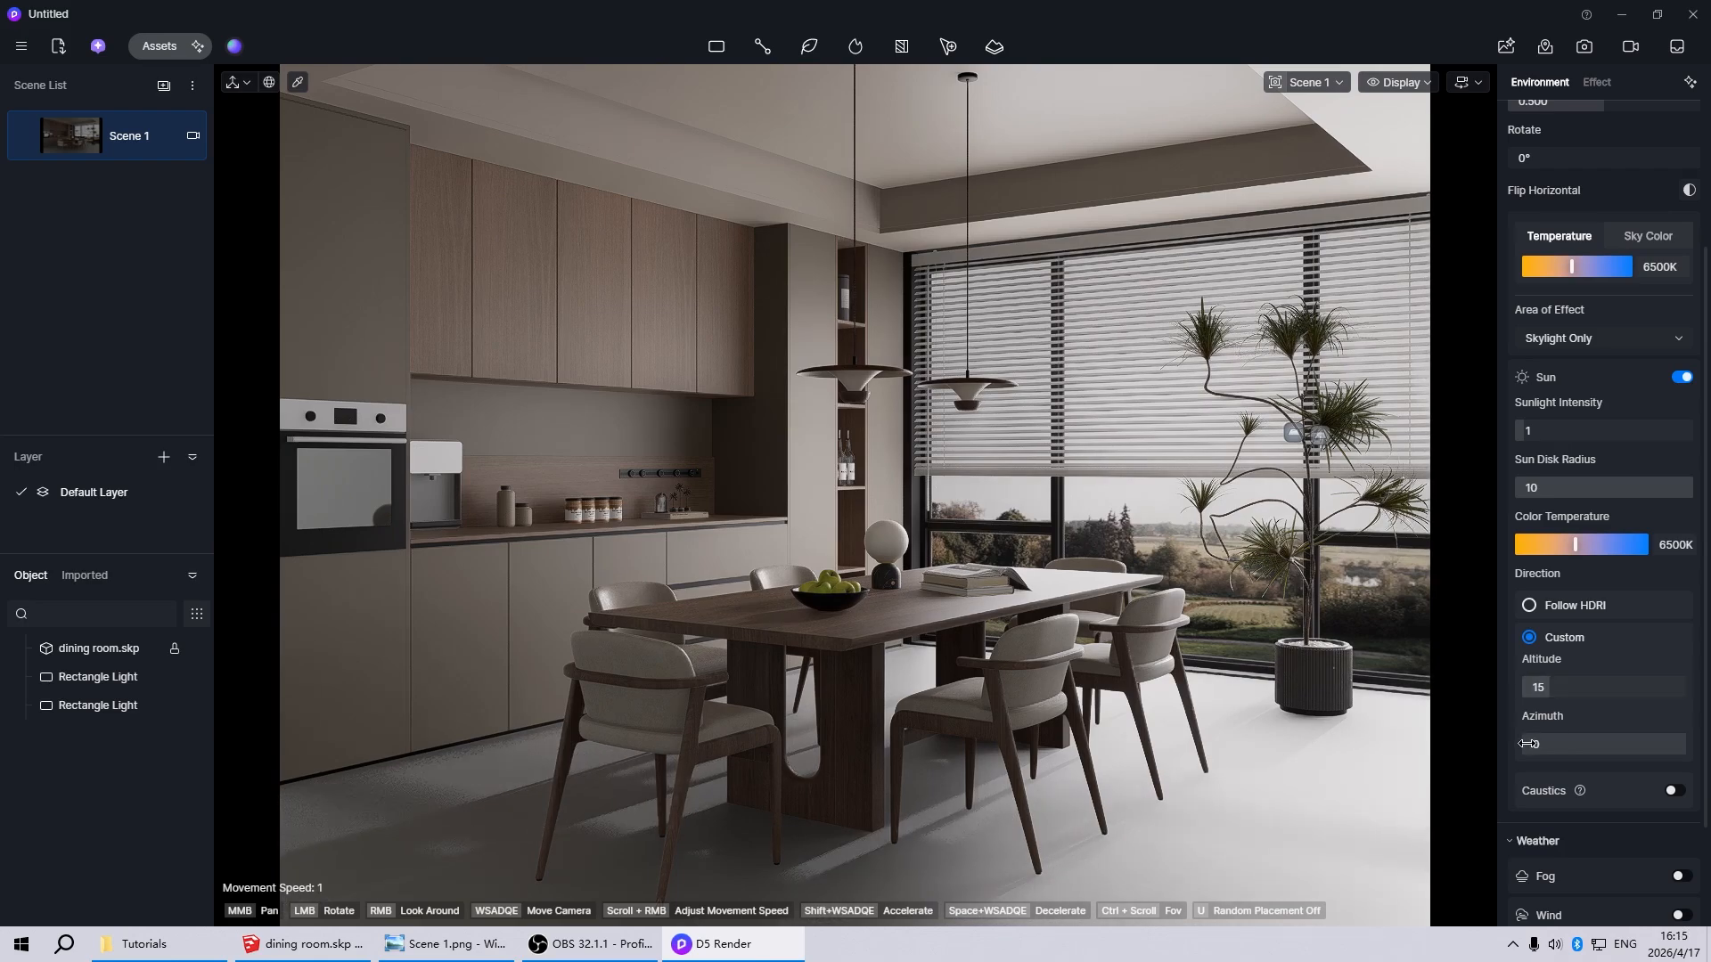
drag(1526, 745, 1540, 745)
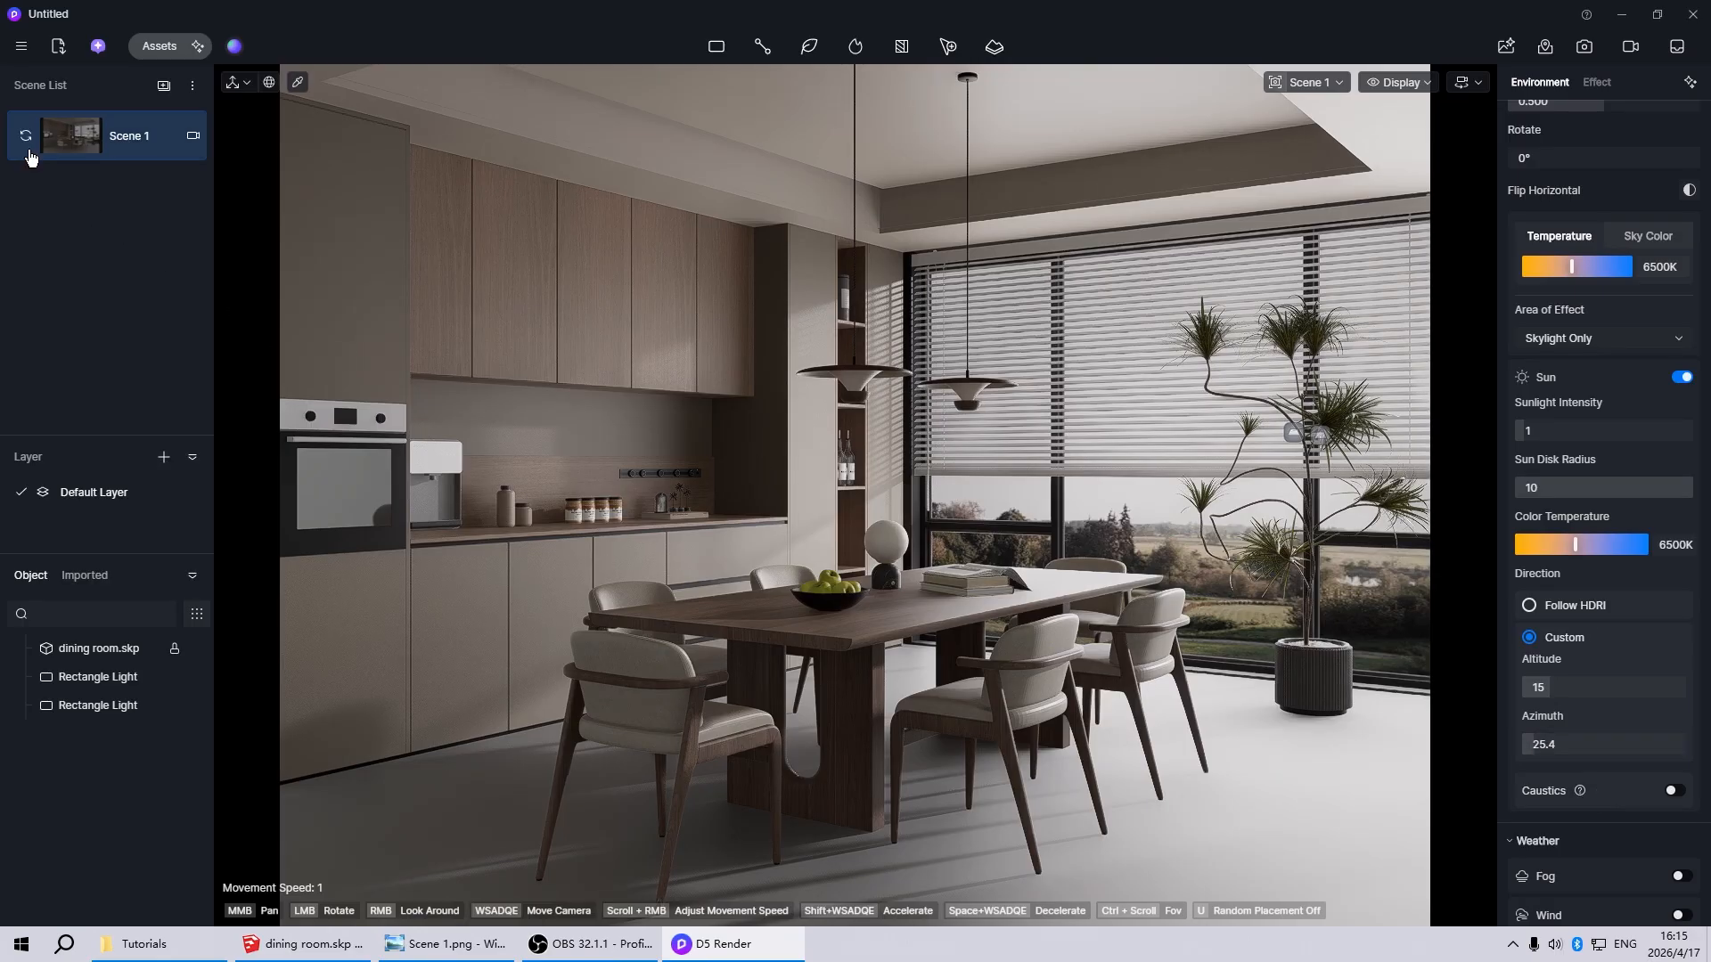
click(27, 140)
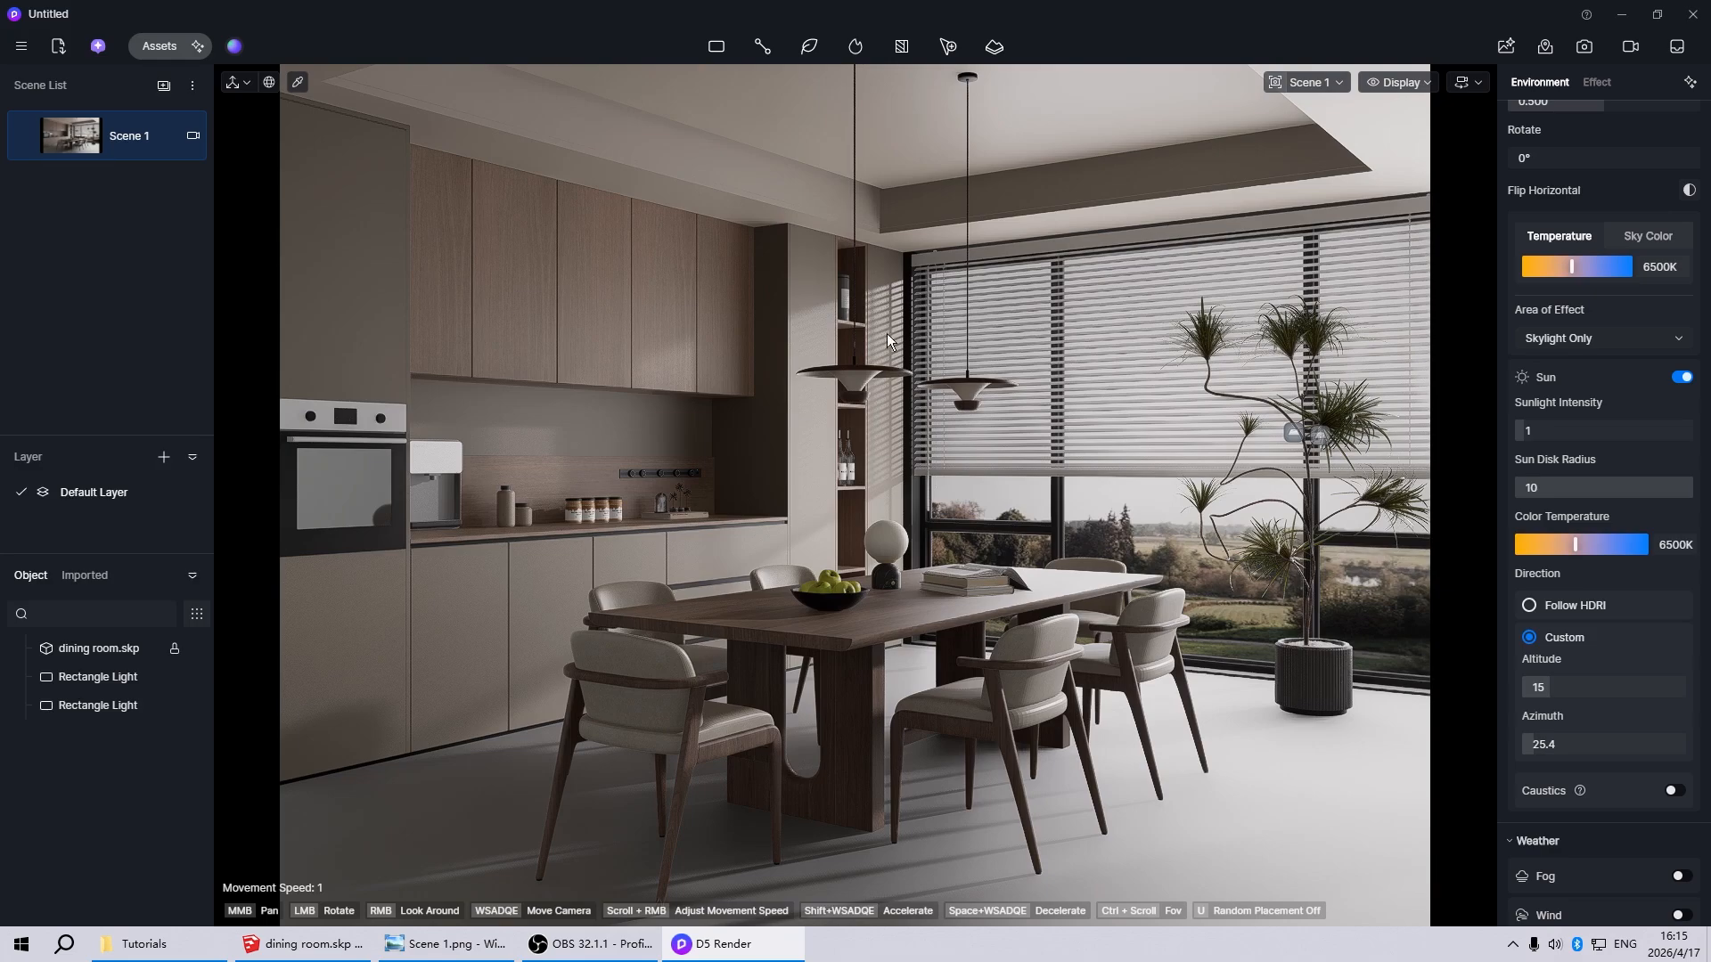
Make the window blind's material invisible in raytracing and deselect it
click(957, 451)
click(964, 471)
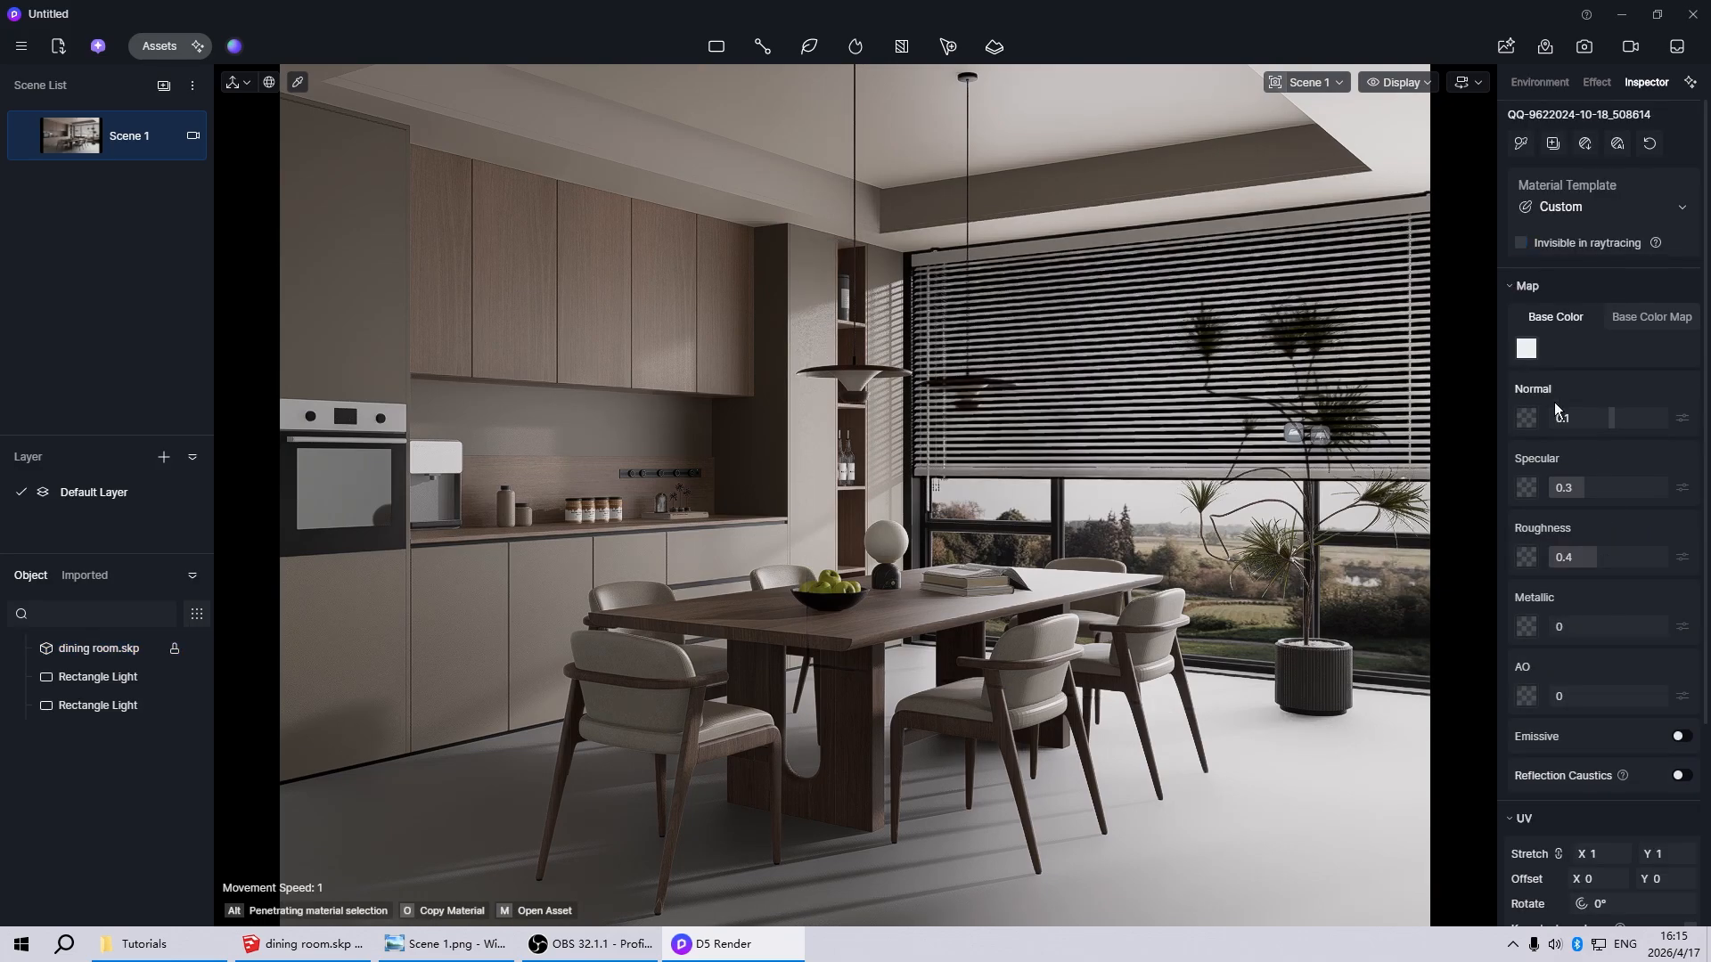
click(1521, 242)
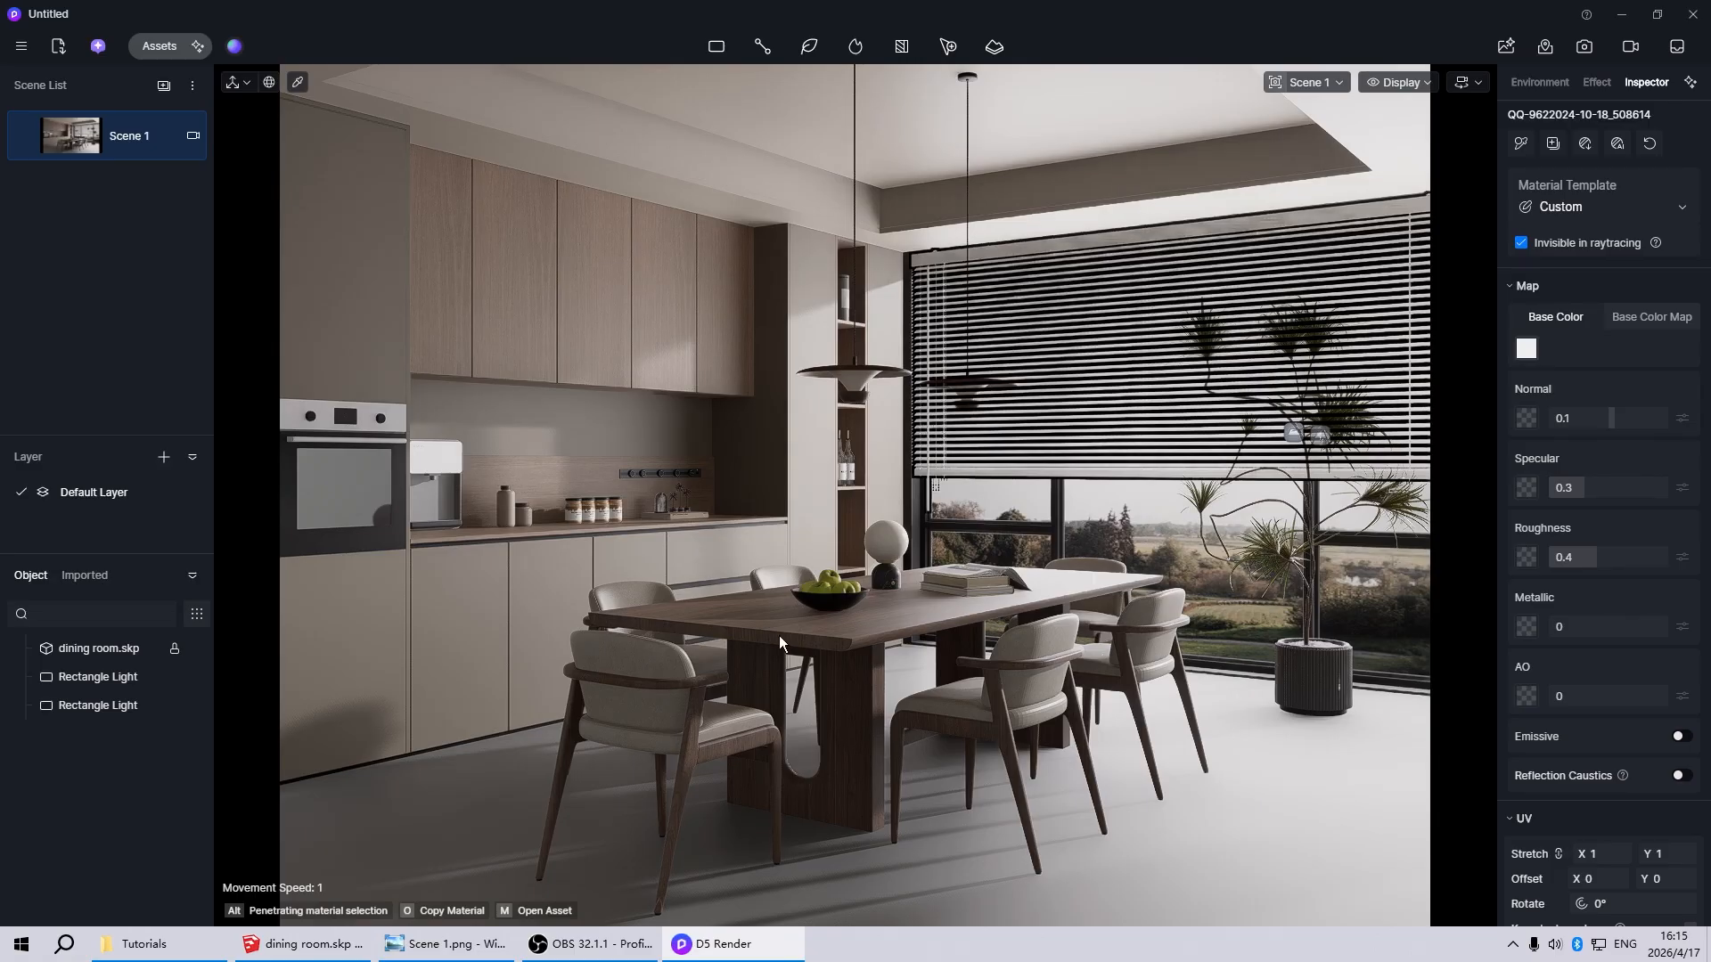
key(Escape)
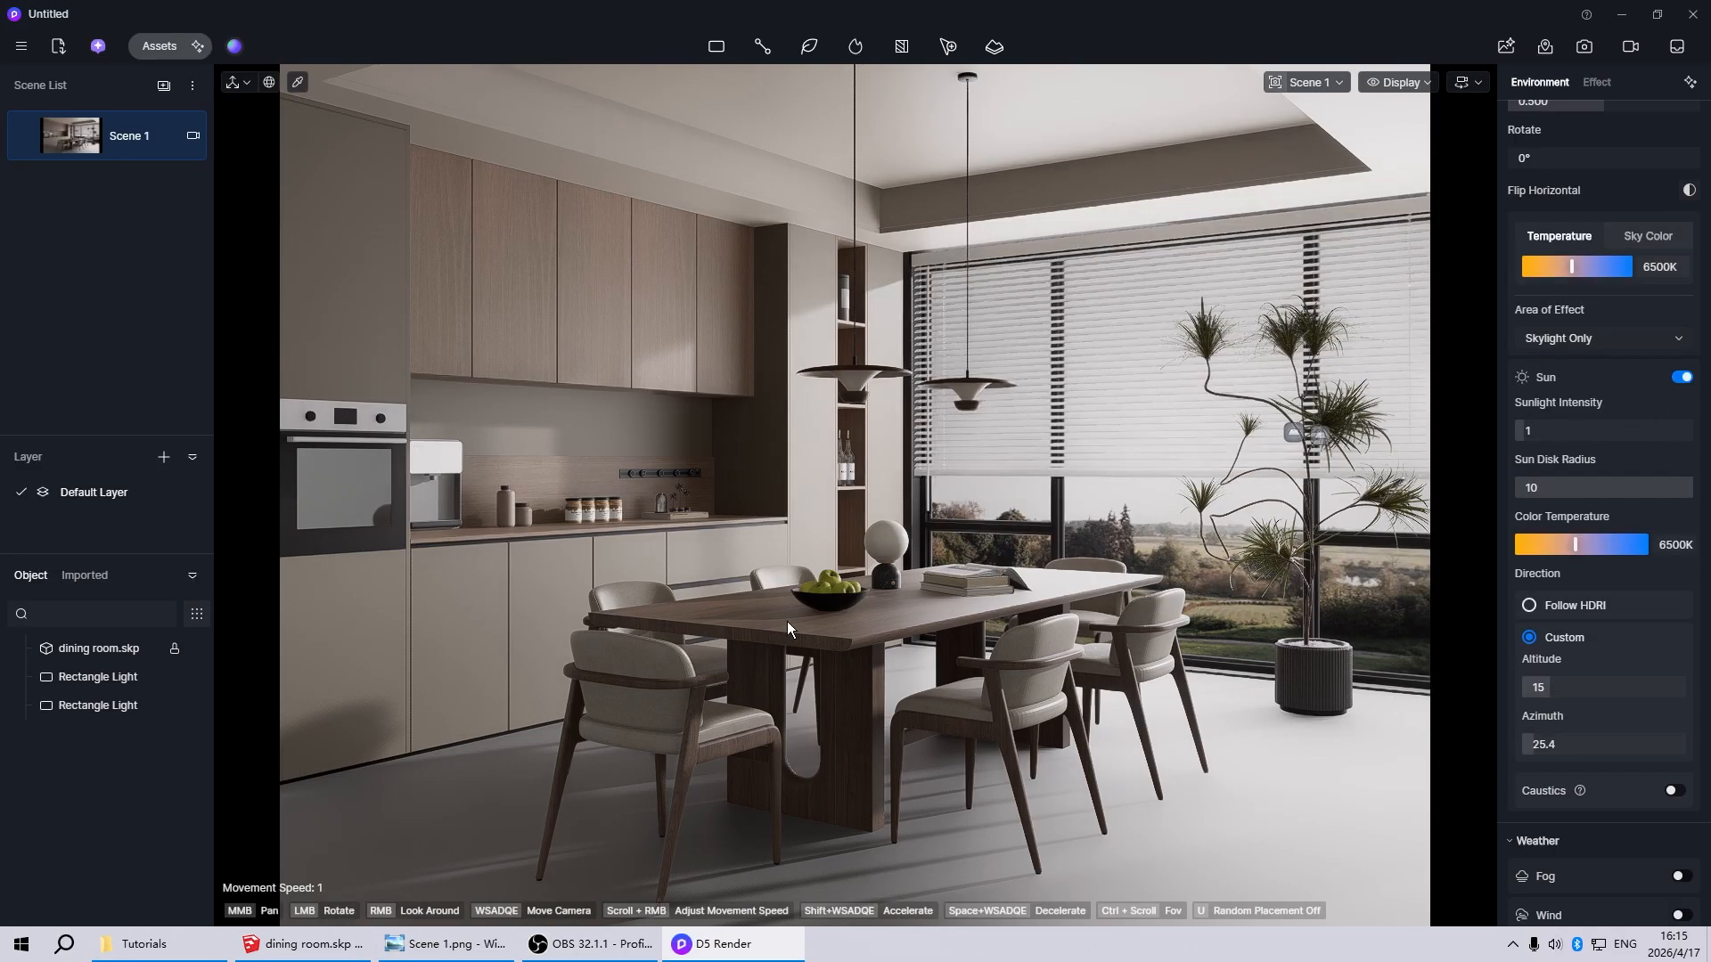
Place a strip light on the side of the recessed ceiling tray nearest the window
mouse_move(720, 47)
click(724, 140)
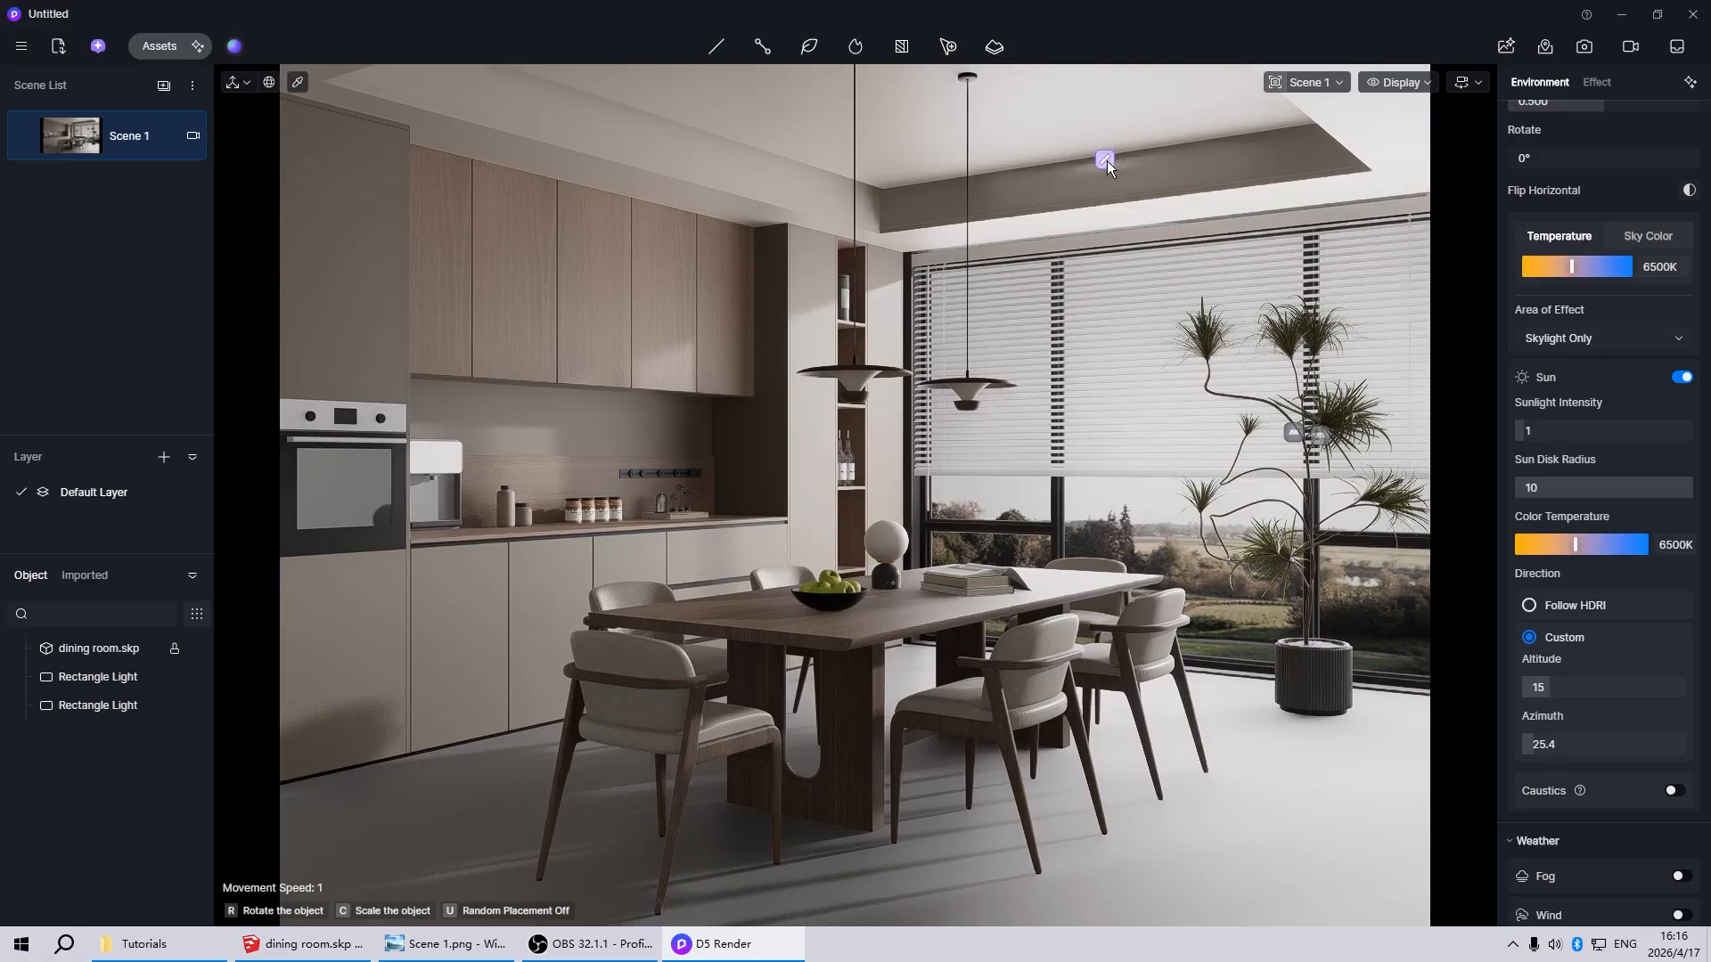
click(1107, 162)
scroll(1223, 179, up, 4)
scroll(1035, 261, down, 3)
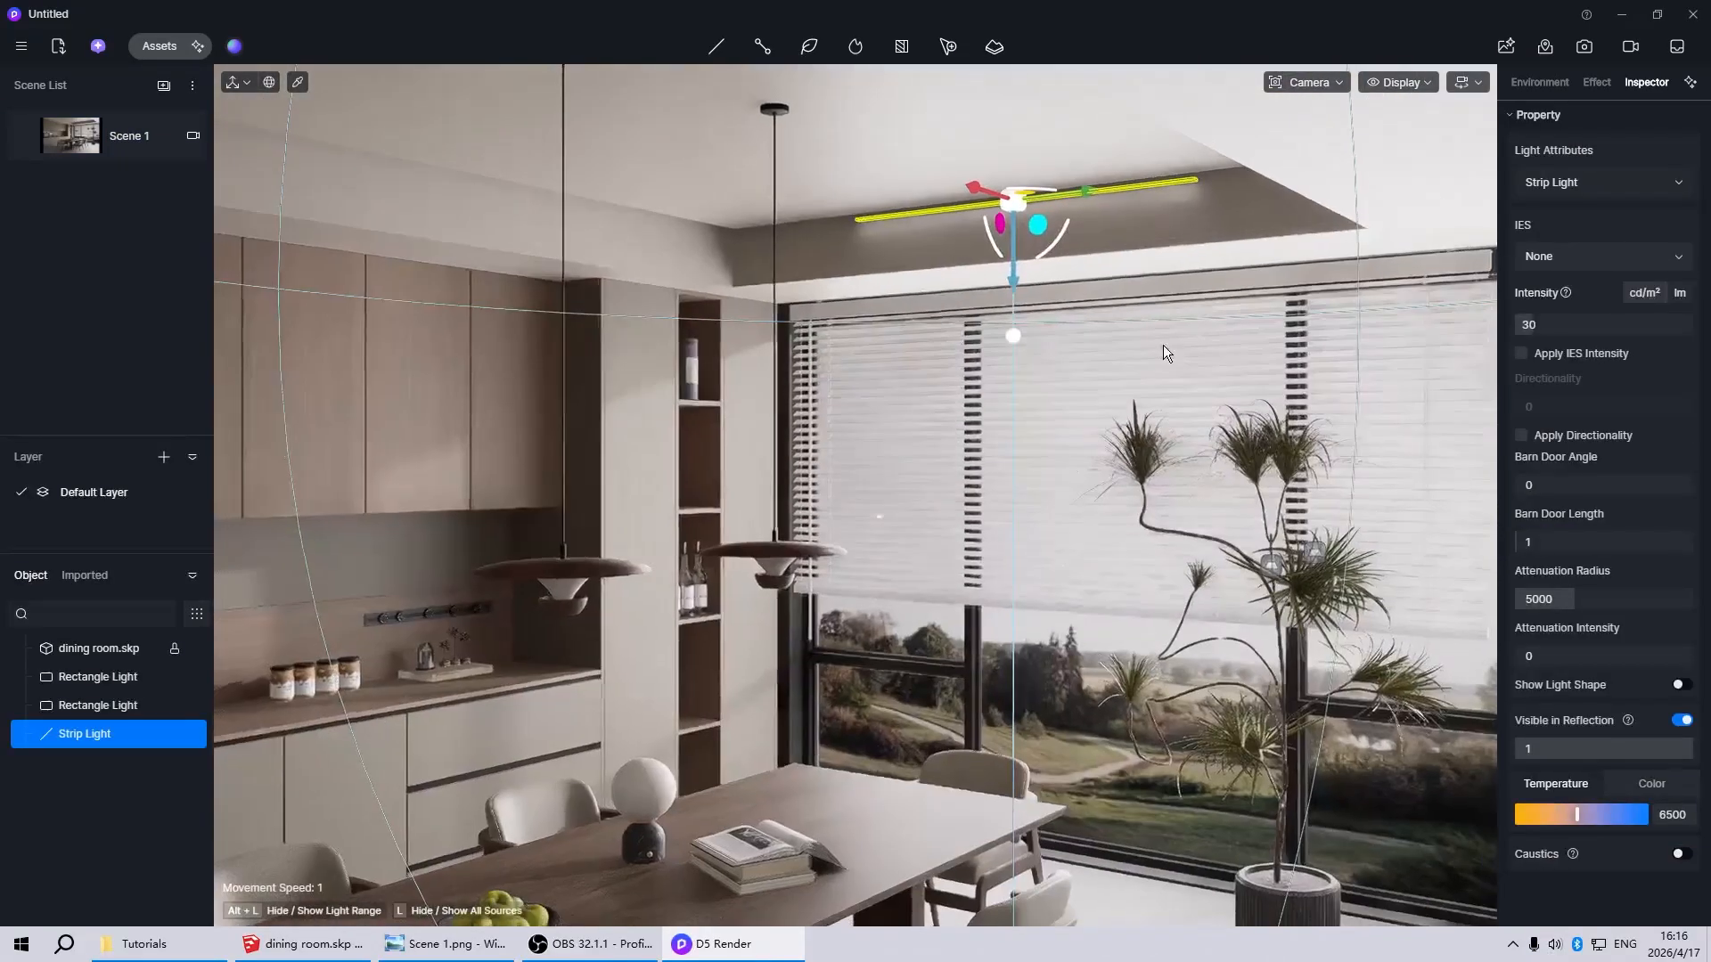
right_drag(1163, 345, 1058, 226)
scroll(1060, 233, up, 3)
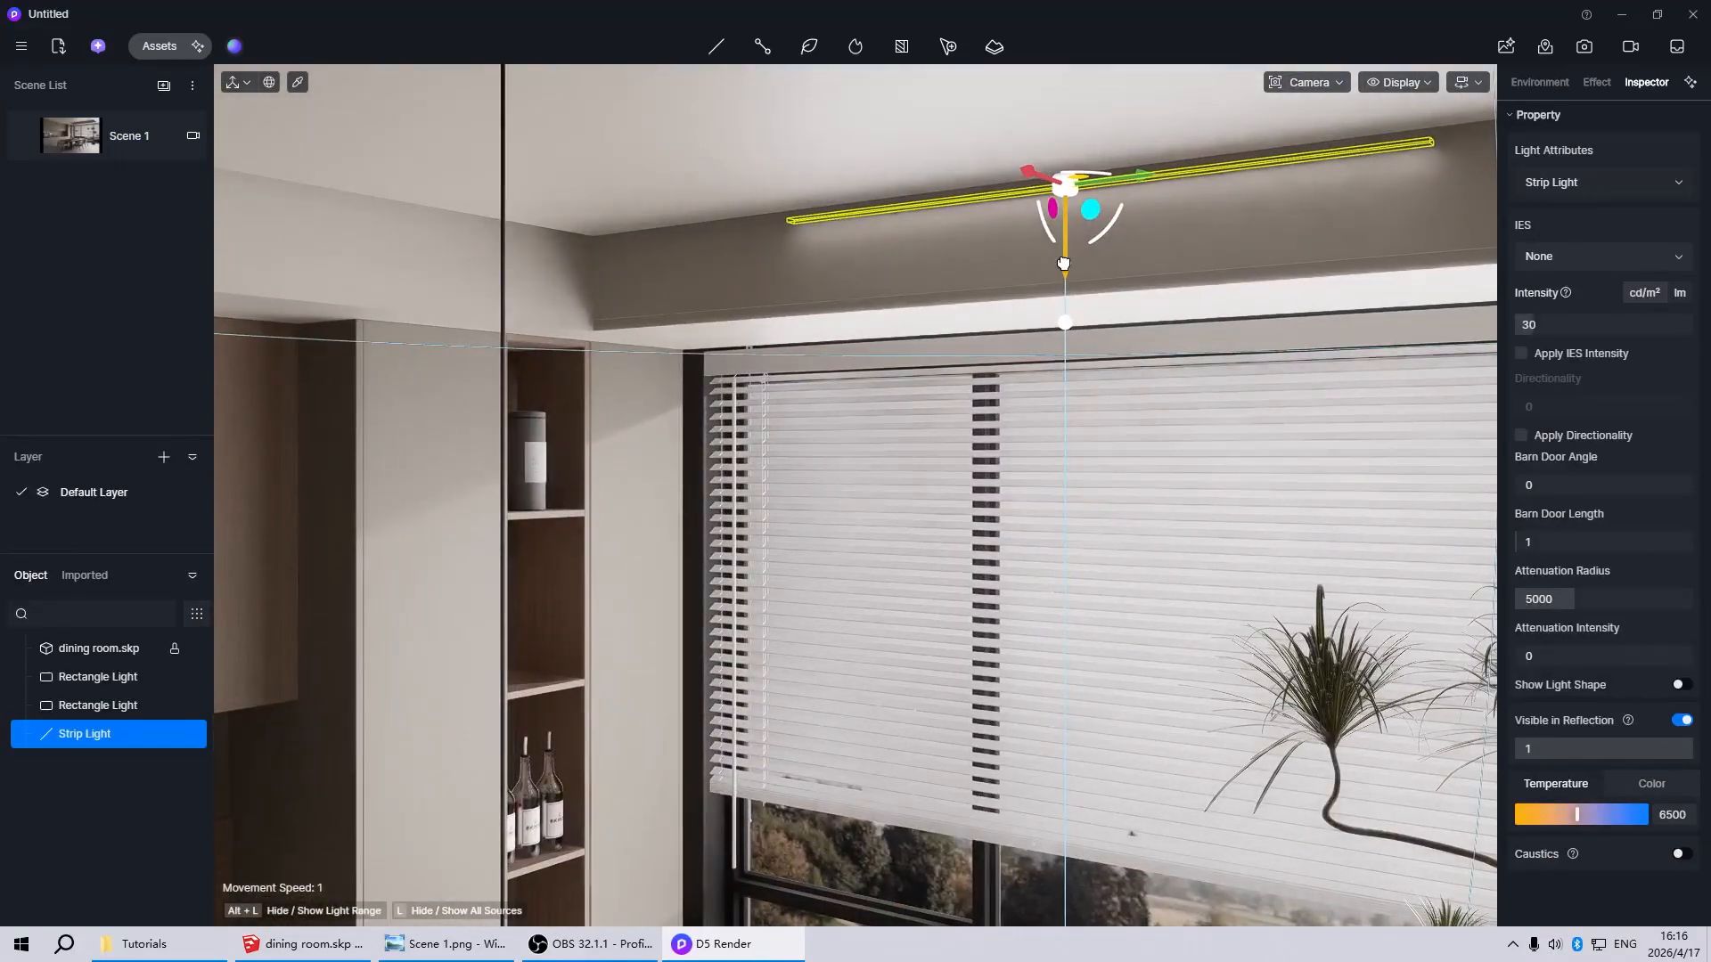
Stretch the strip light along the whole window side of the recessed ceiling tray
scroll(1070, 267, down, 4)
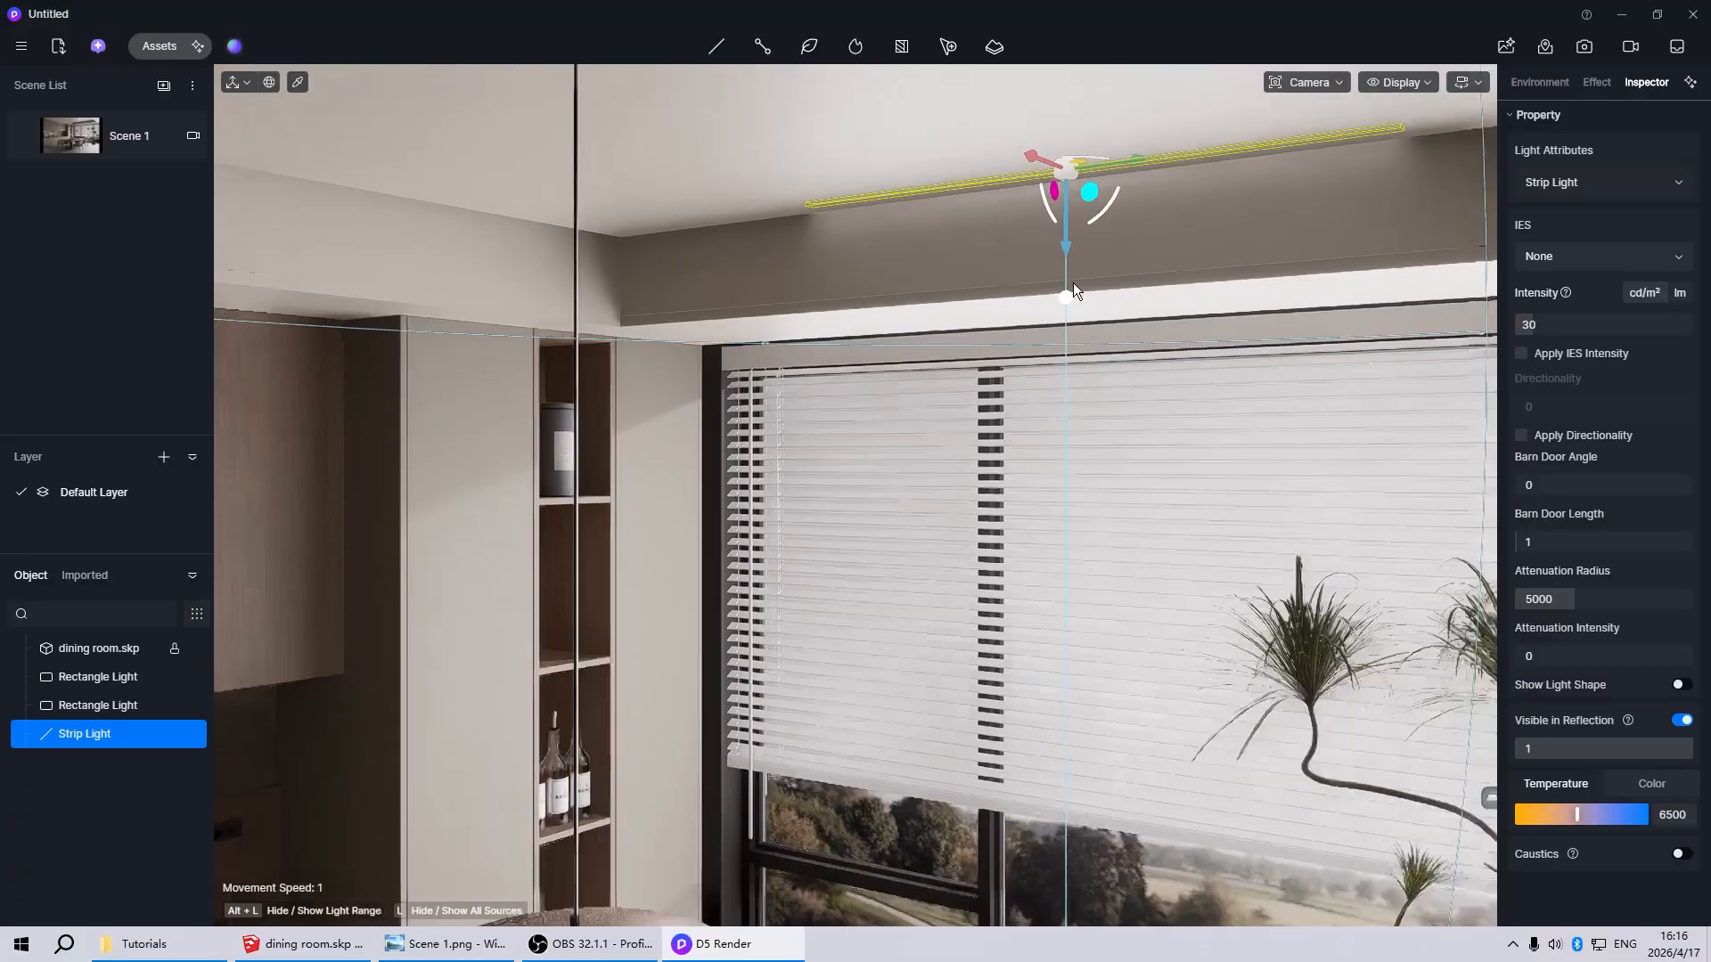
scroll(1017, 334, down, 2)
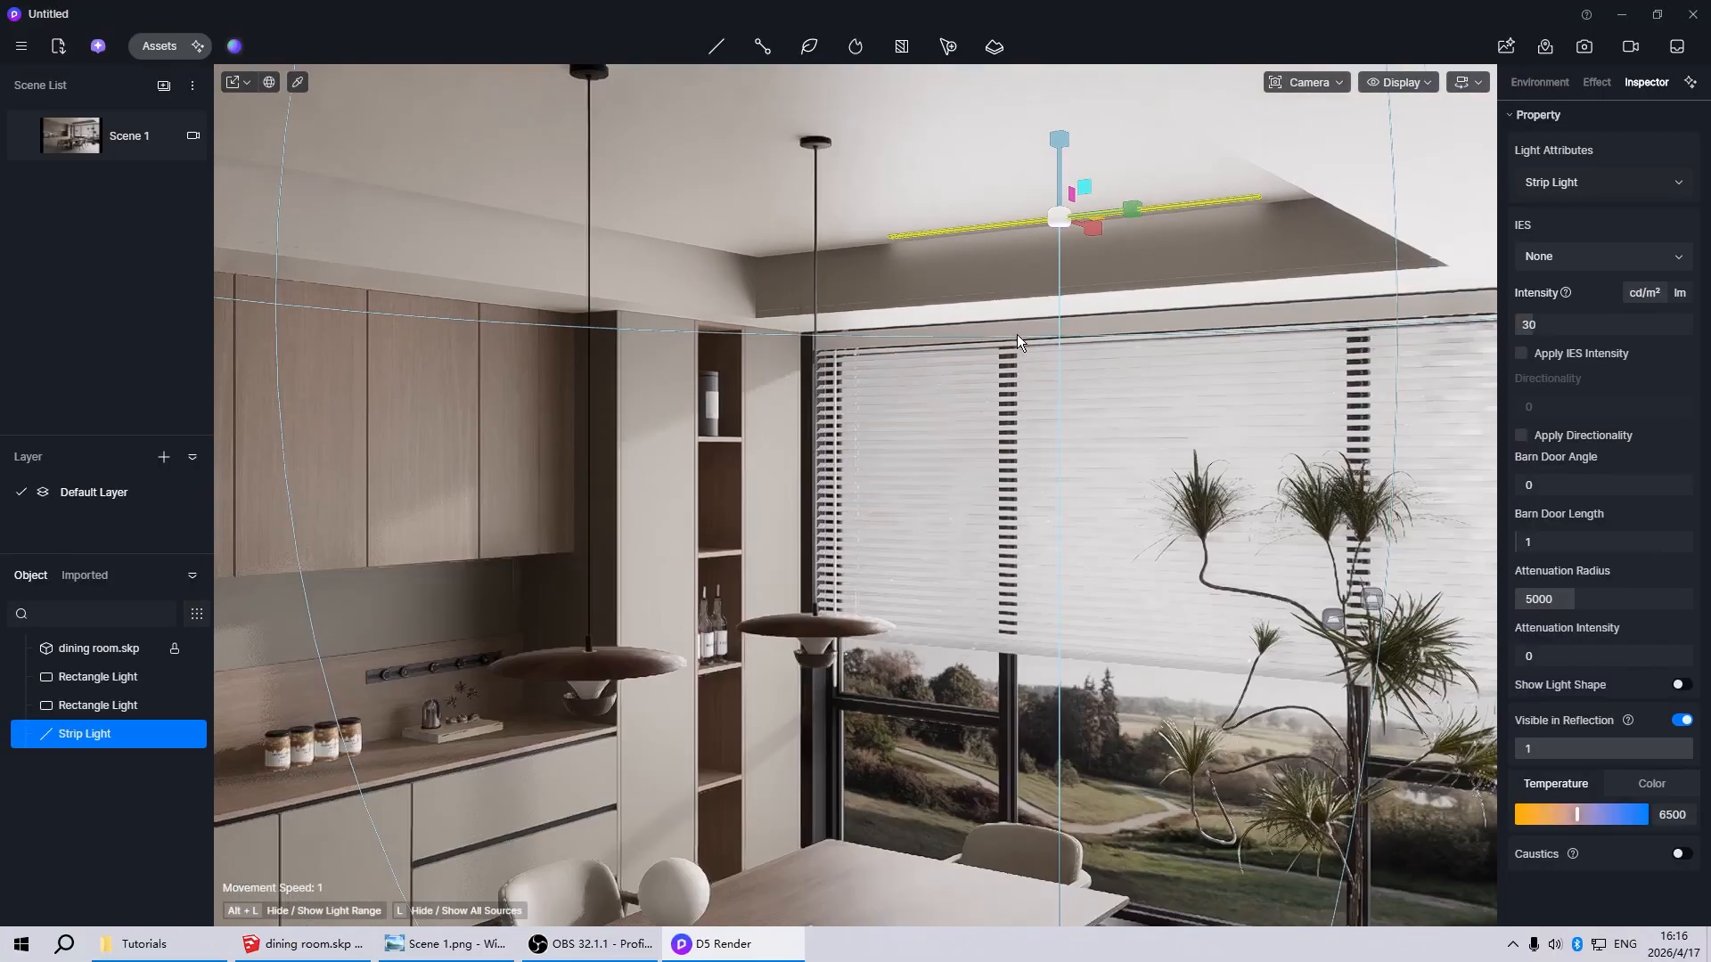
drag(1367, 203, 1700, 264)
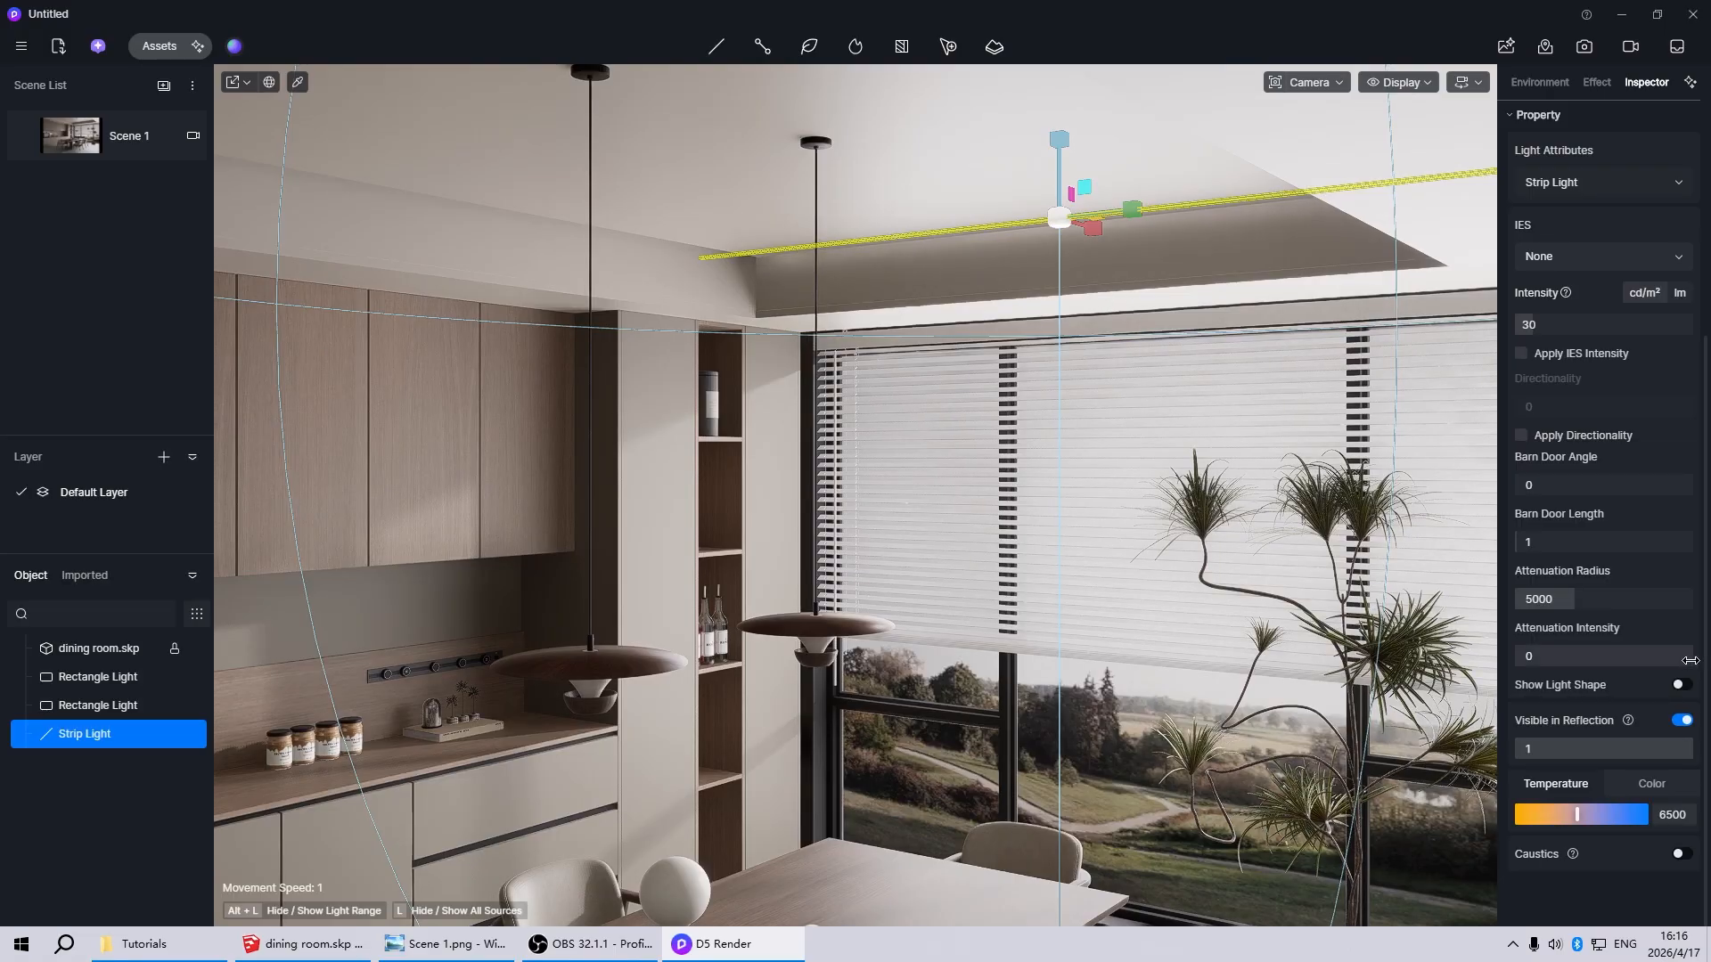
Set the ceiling strip light's color temperature to 3000 and return to the Scene 1 view
drag(1568, 819, 1556, 815)
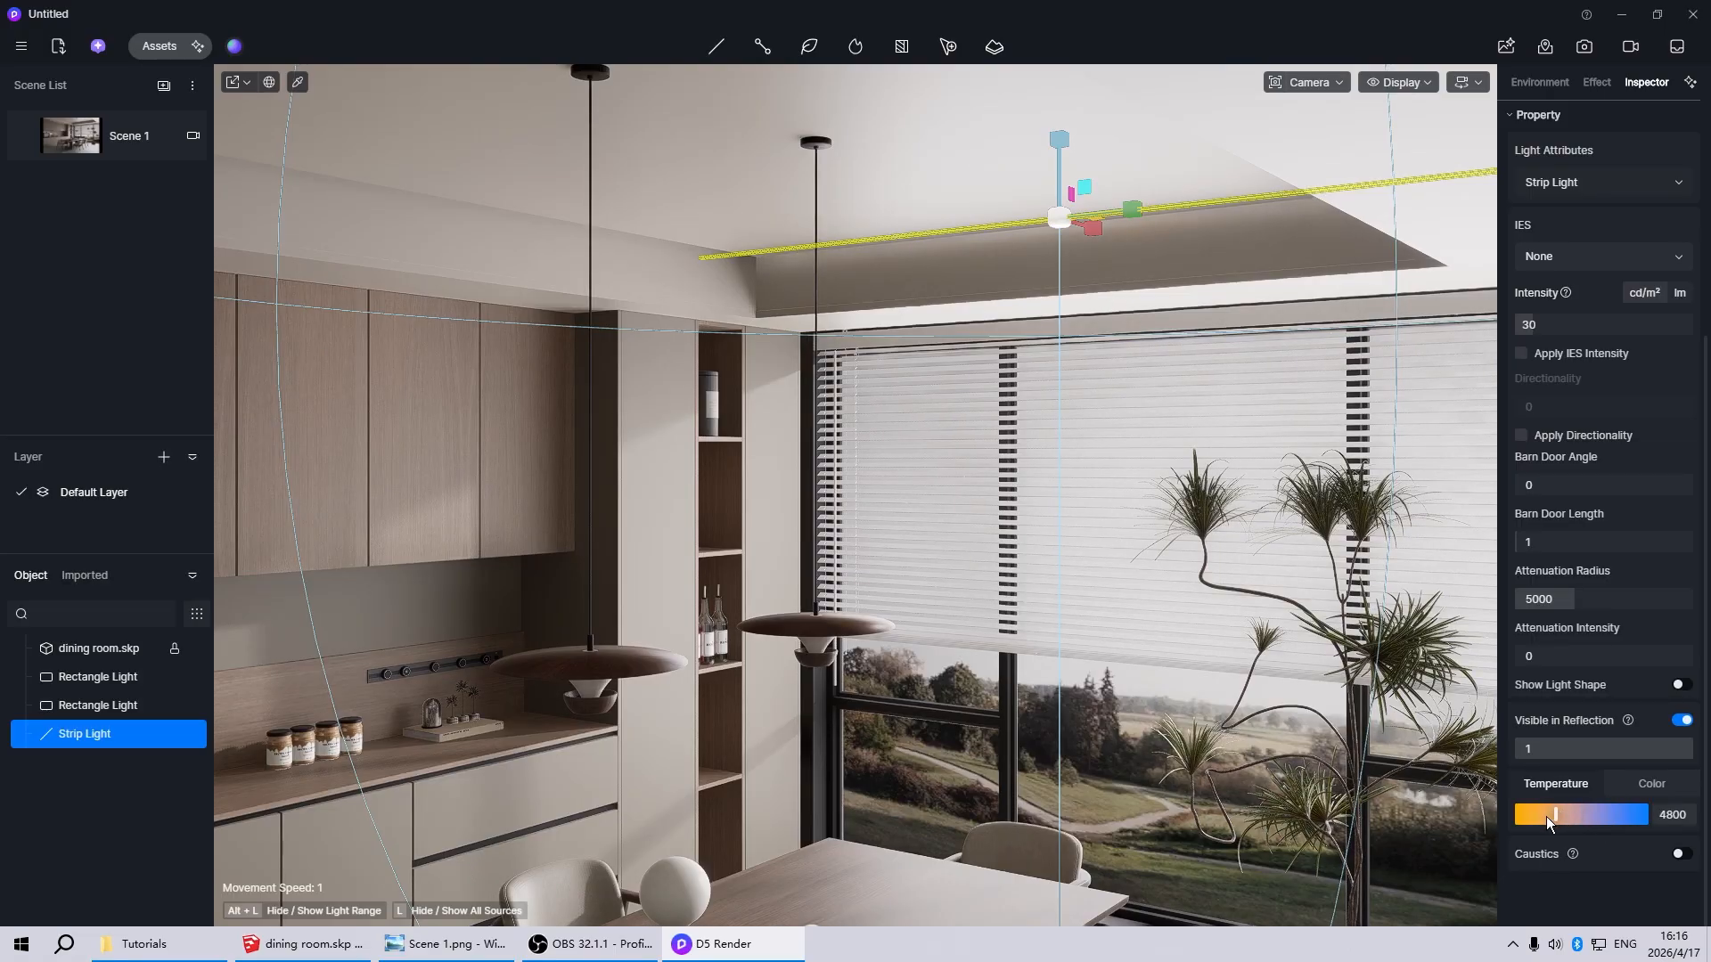
click(1534, 822)
click(1684, 821)
text(3000)
key(Return)
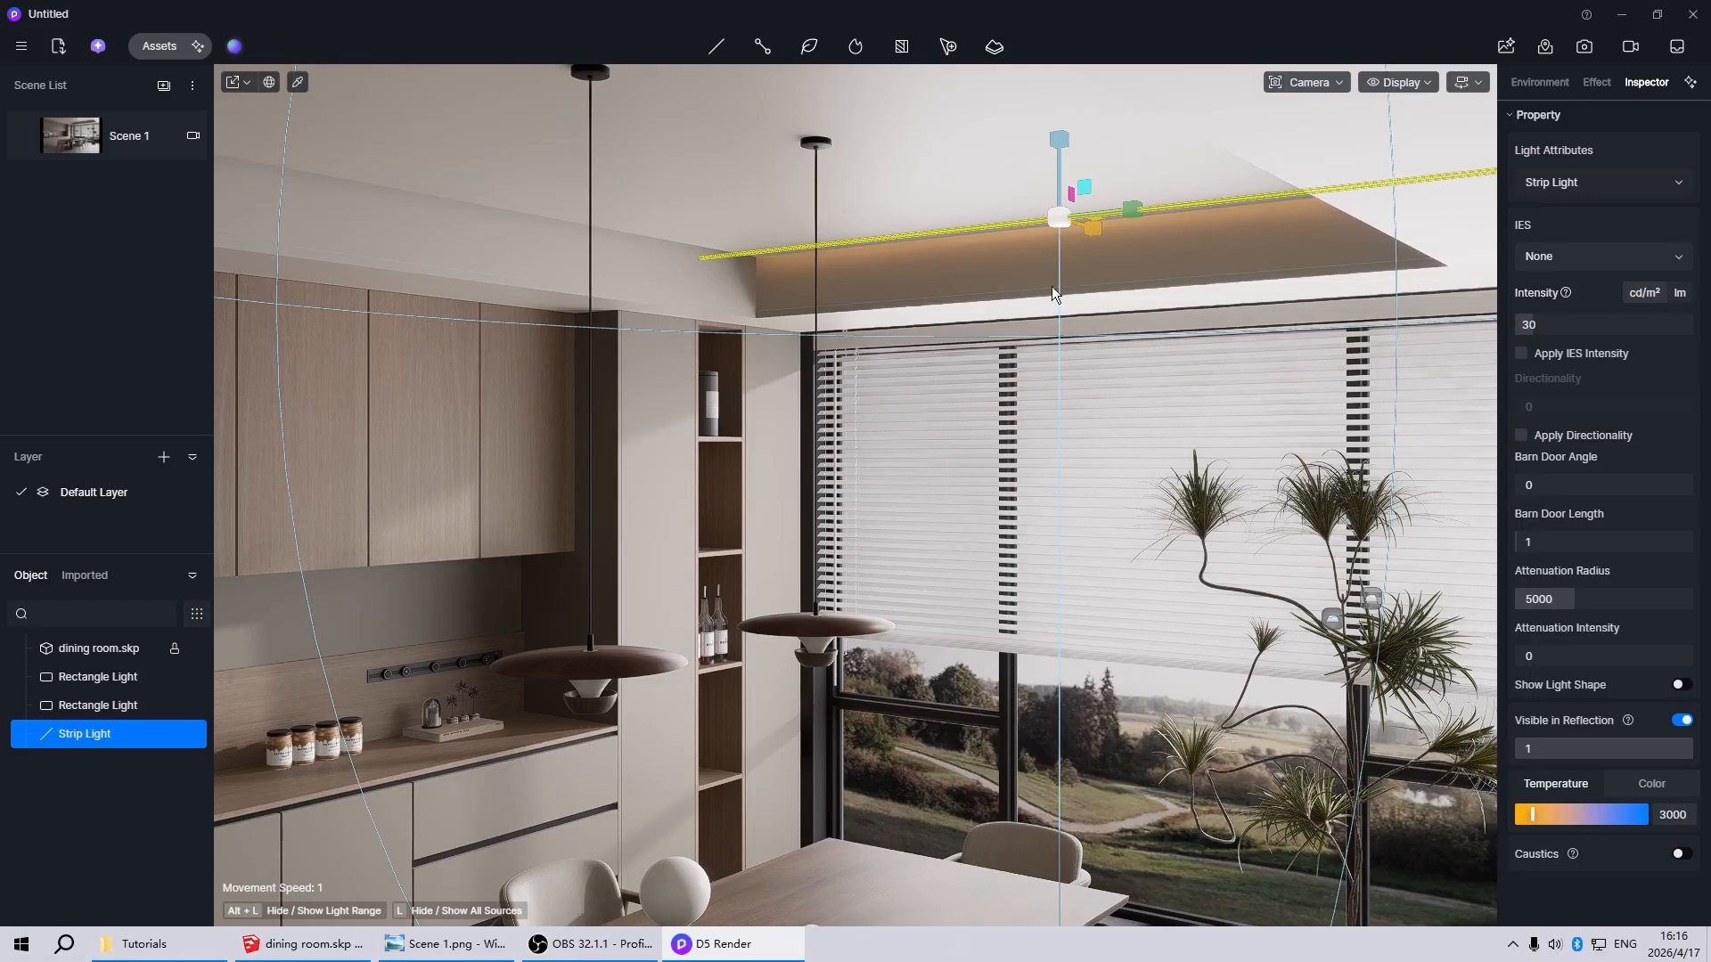
scroll(949, 335, down, 3)
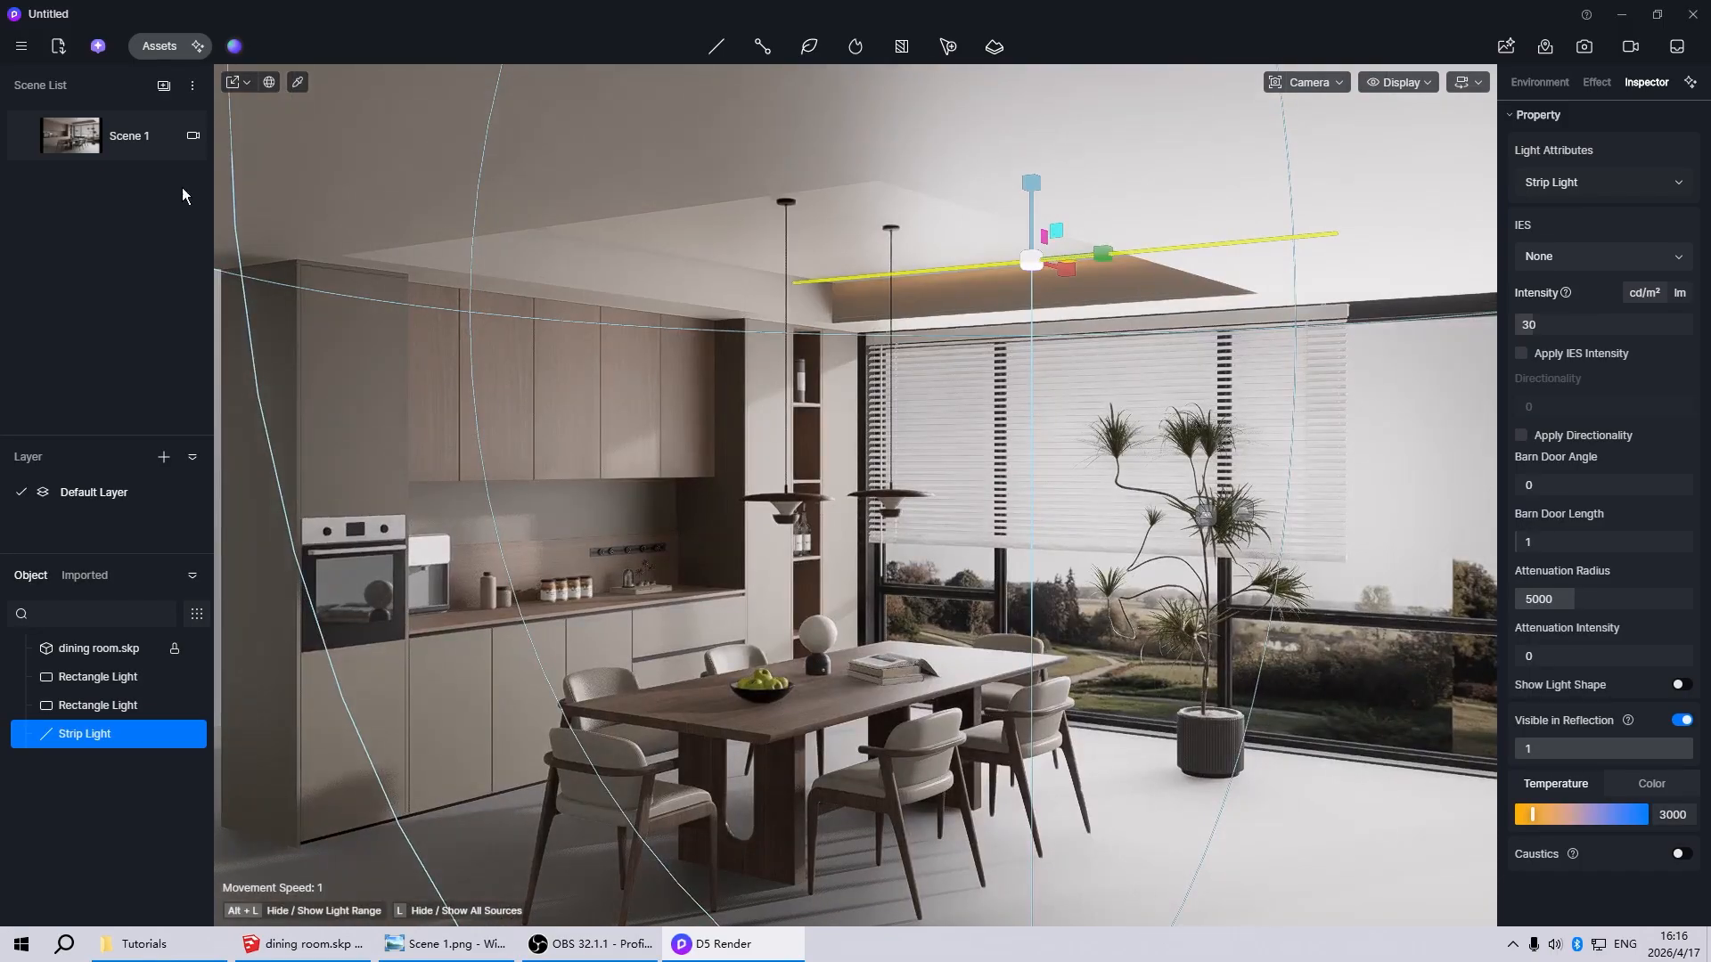
click(96, 138)
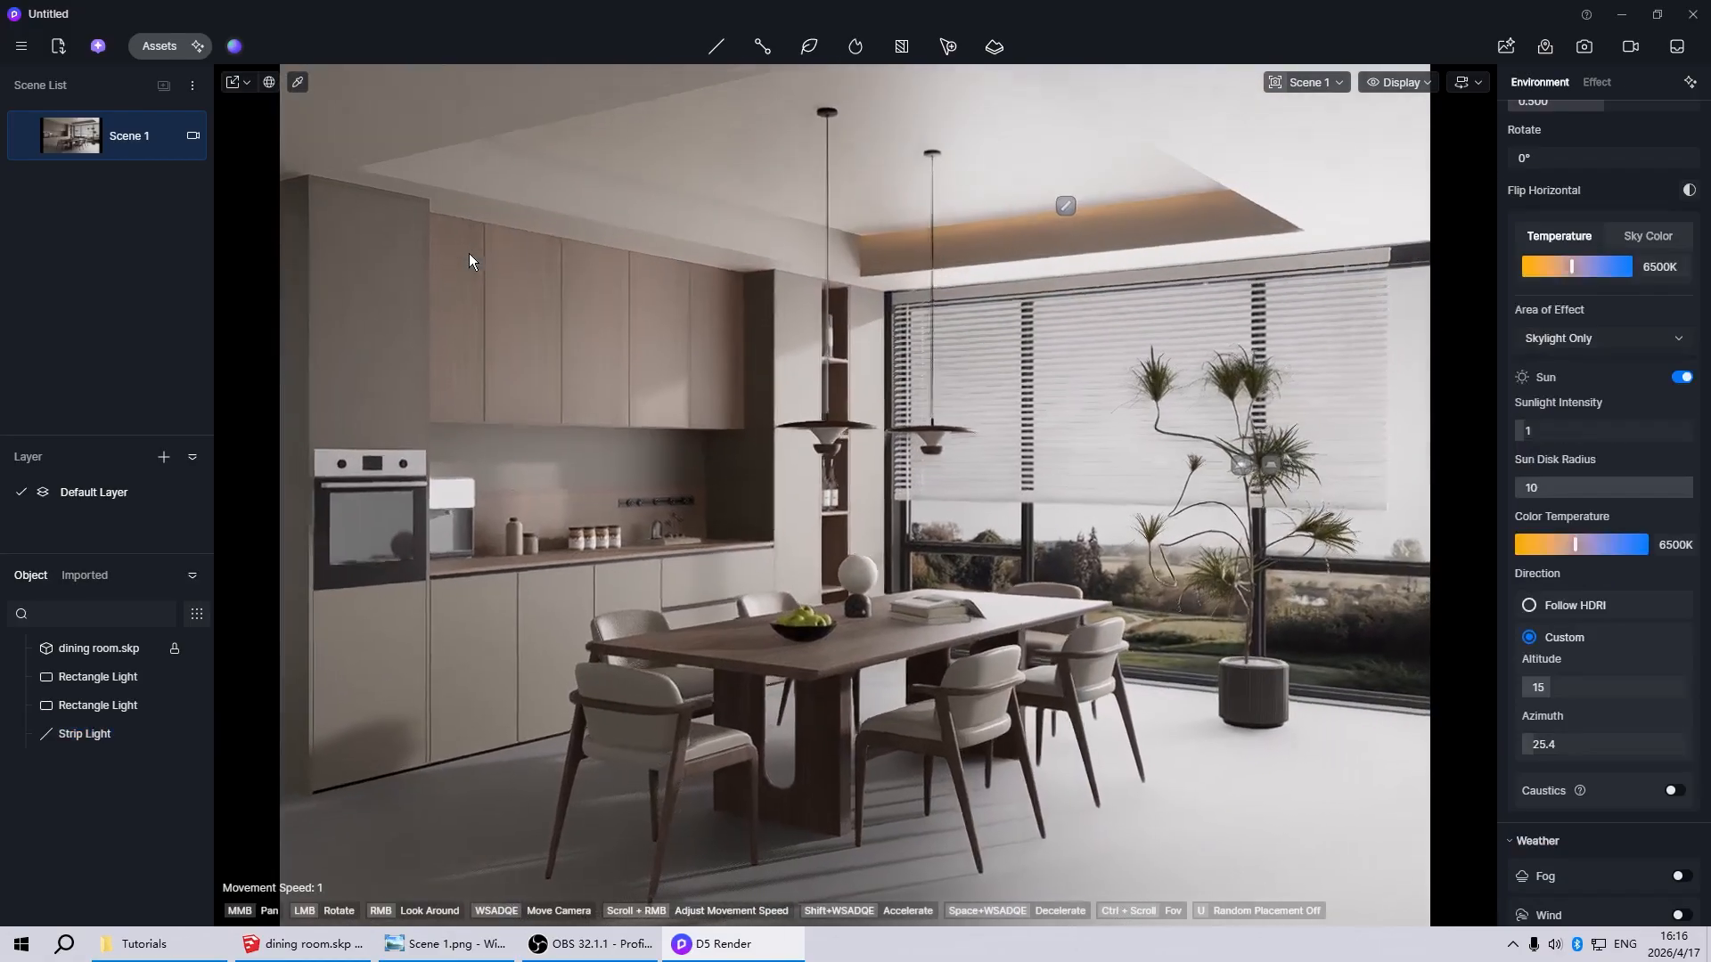
Duplicate the ceiling strip light and rotate the copy to run parallel to the kitchen cabinets
click(1105, 152)
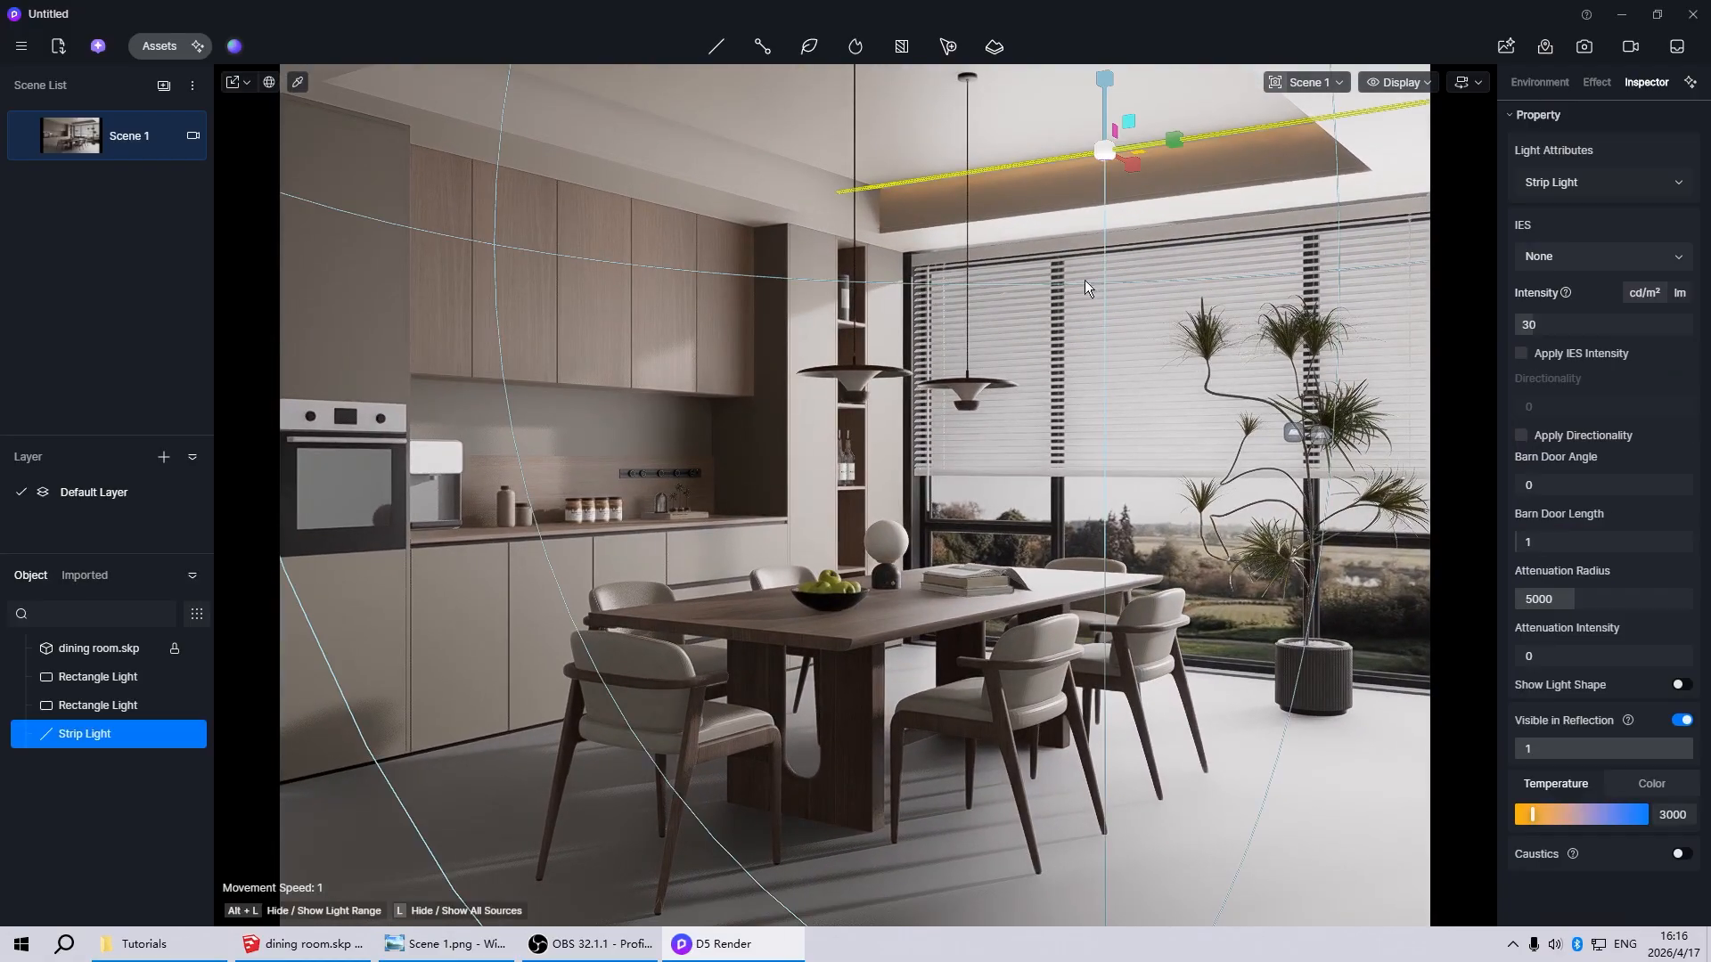
key(space)
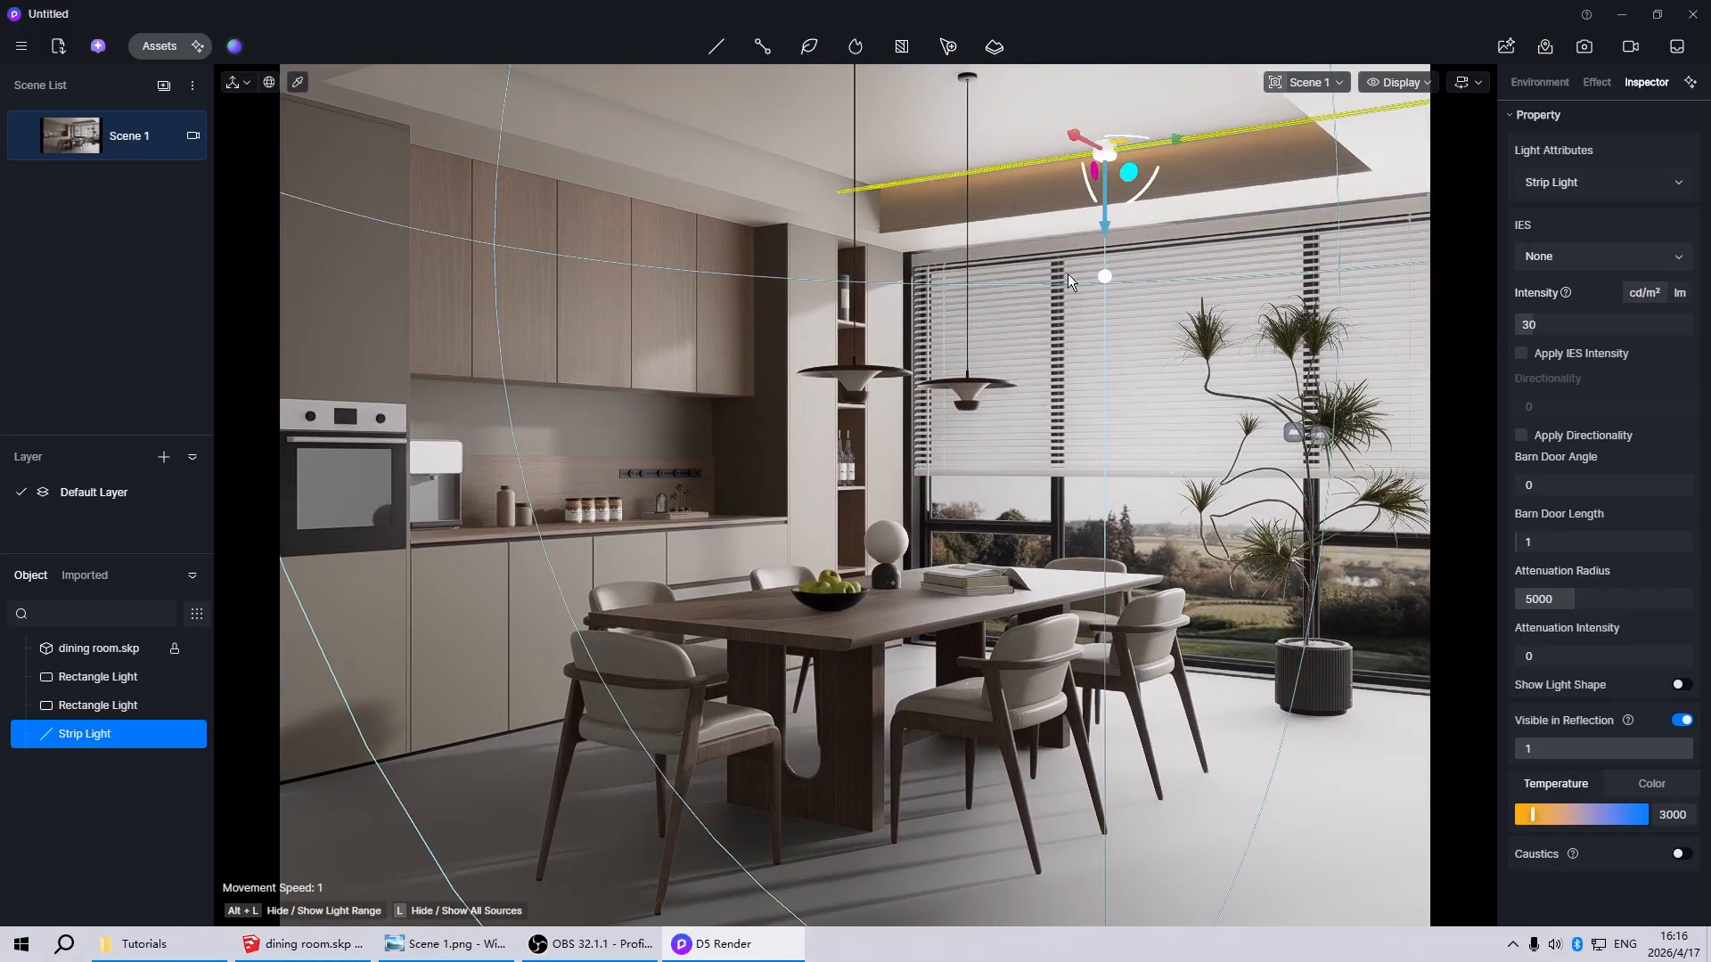
drag(1055, 201, 898, 154)
scroll(906, 198, down, 5)
scroll(906, 198, up, 2)
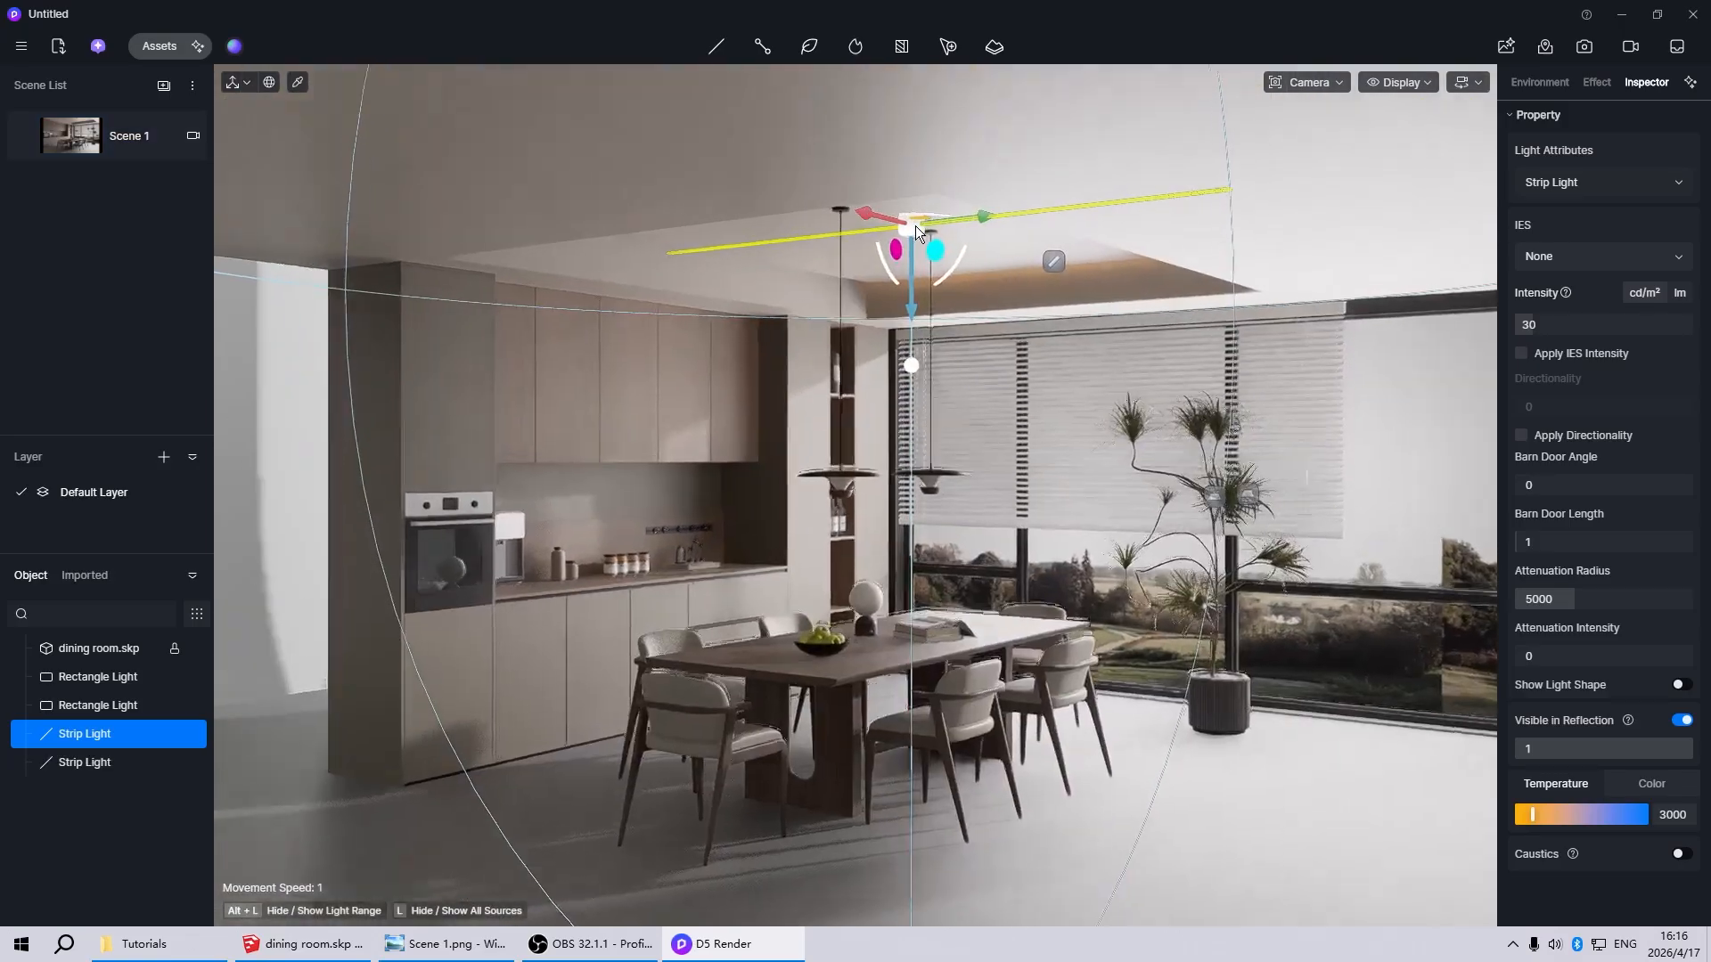
scroll(916, 227, up, 2)
drag(929, 215, 1013, 219)
key(z)
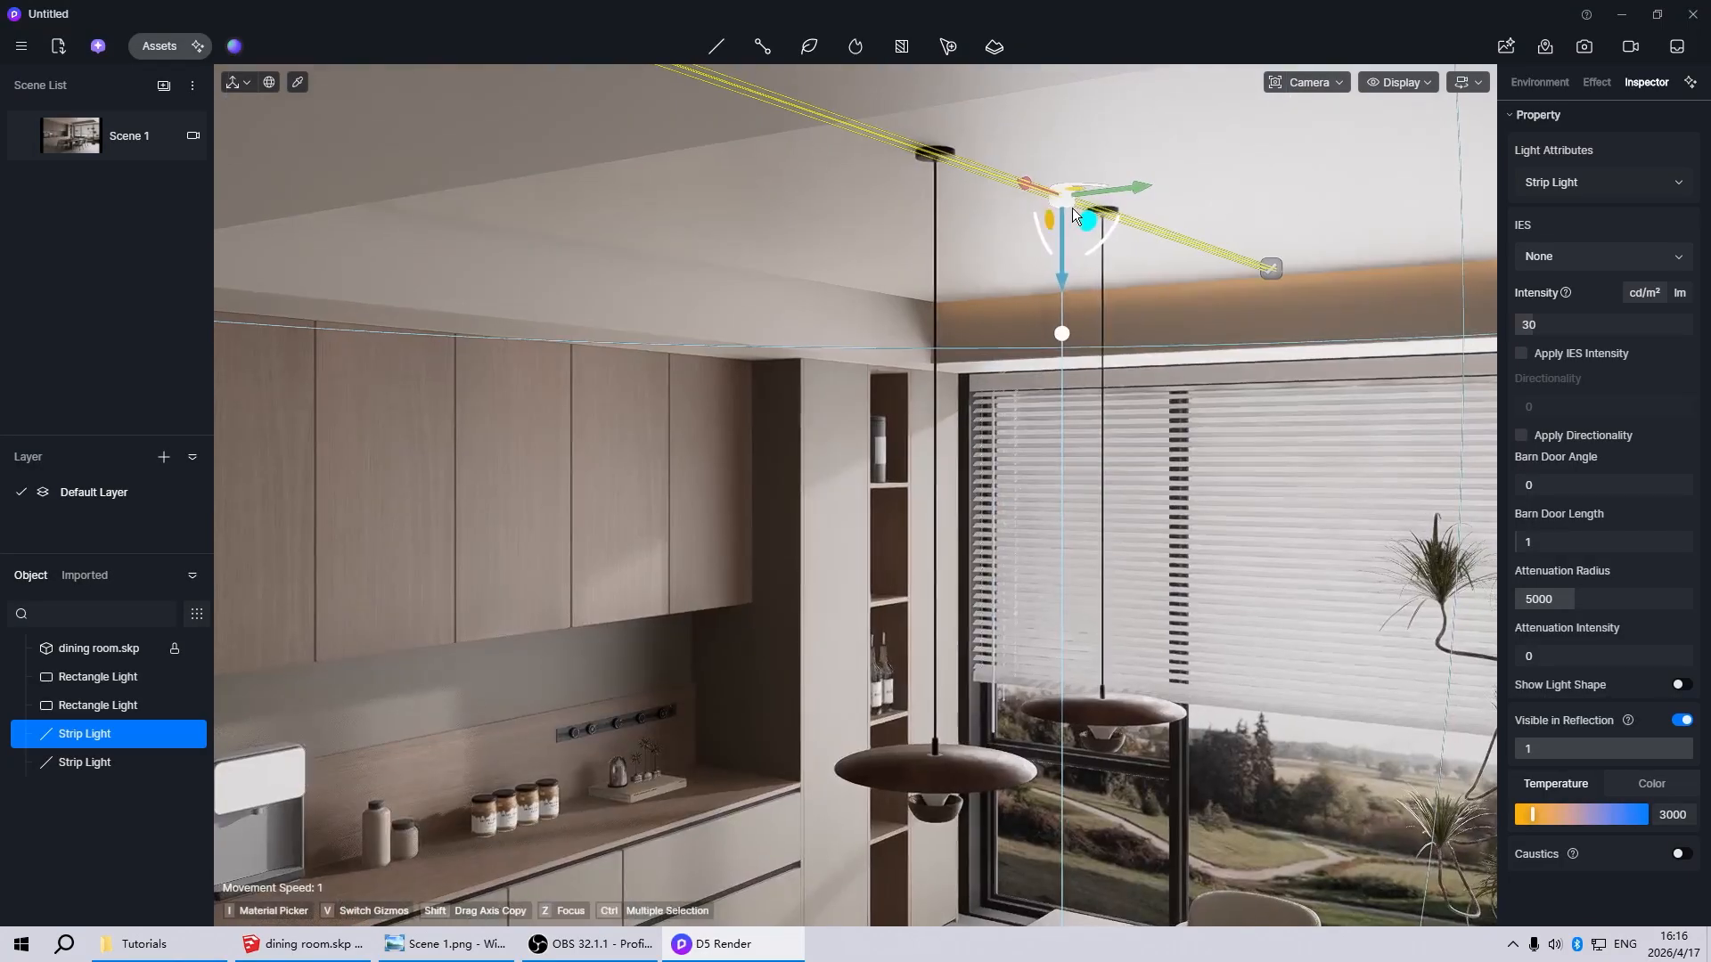
Move the copied strip light into the cabinet-side recess of the ceiling tray and return to the Scene 1 view
drag(846, 234, 579, 280)
scroll(564, 273, up, 2)
scroll(911, 335, down, 5)
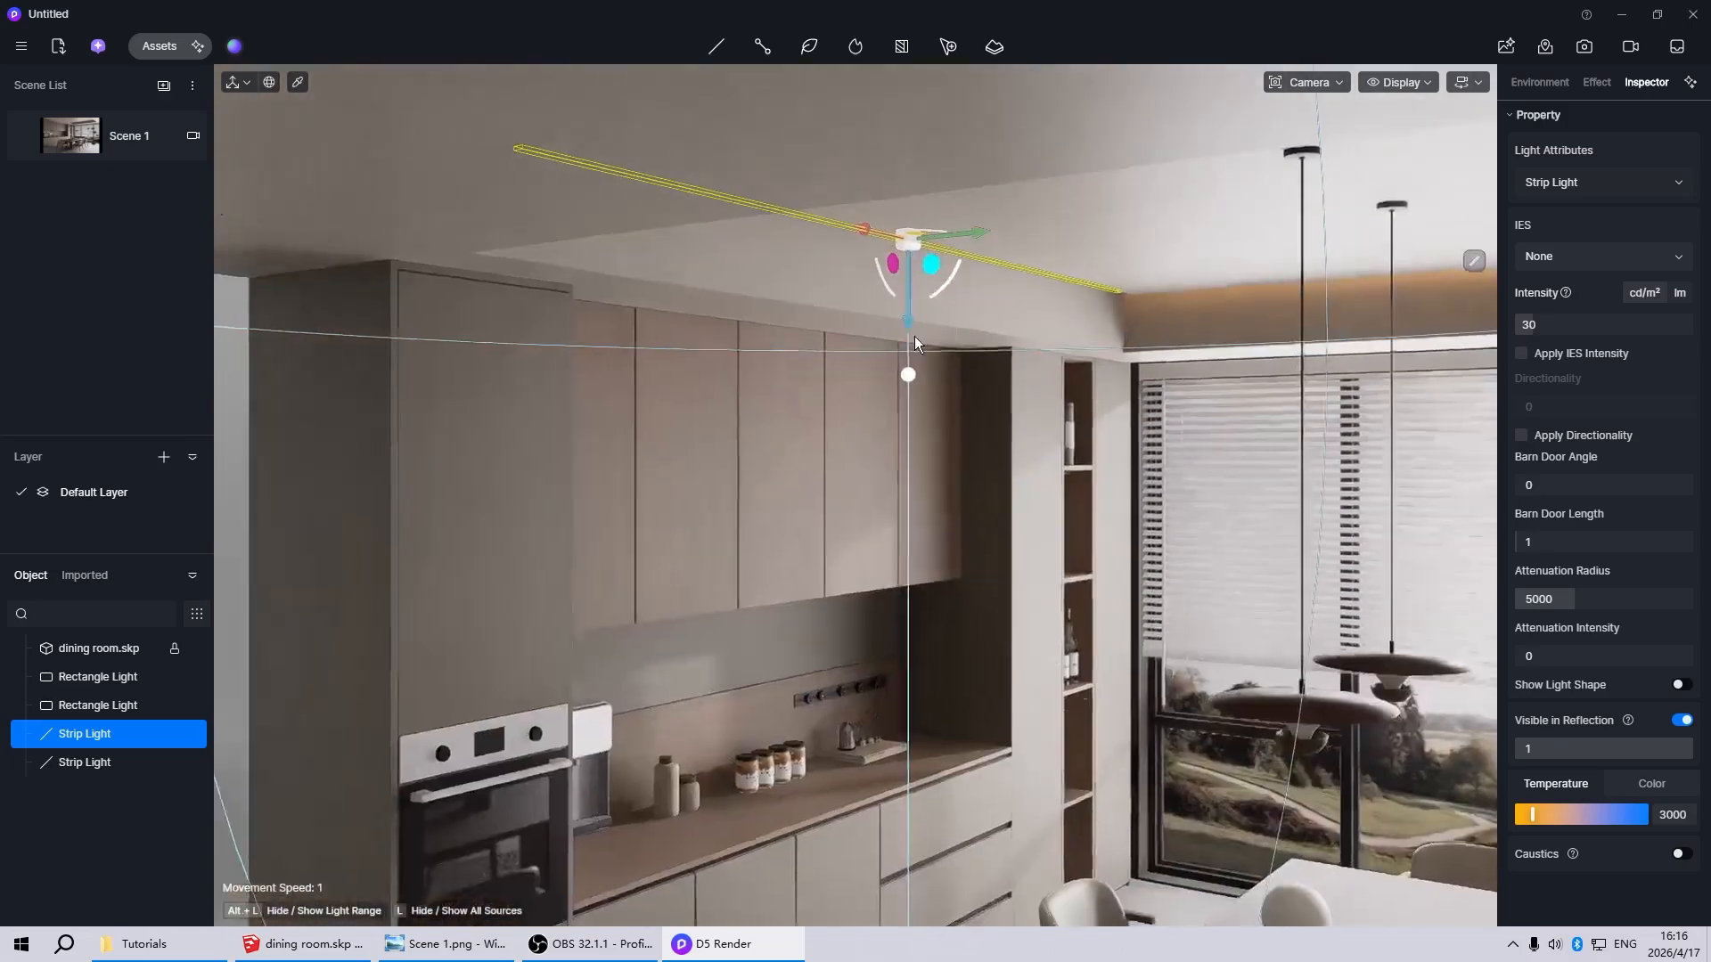
scroll(914, 335, up, 5)
scroll(1045, 201, up, 1)
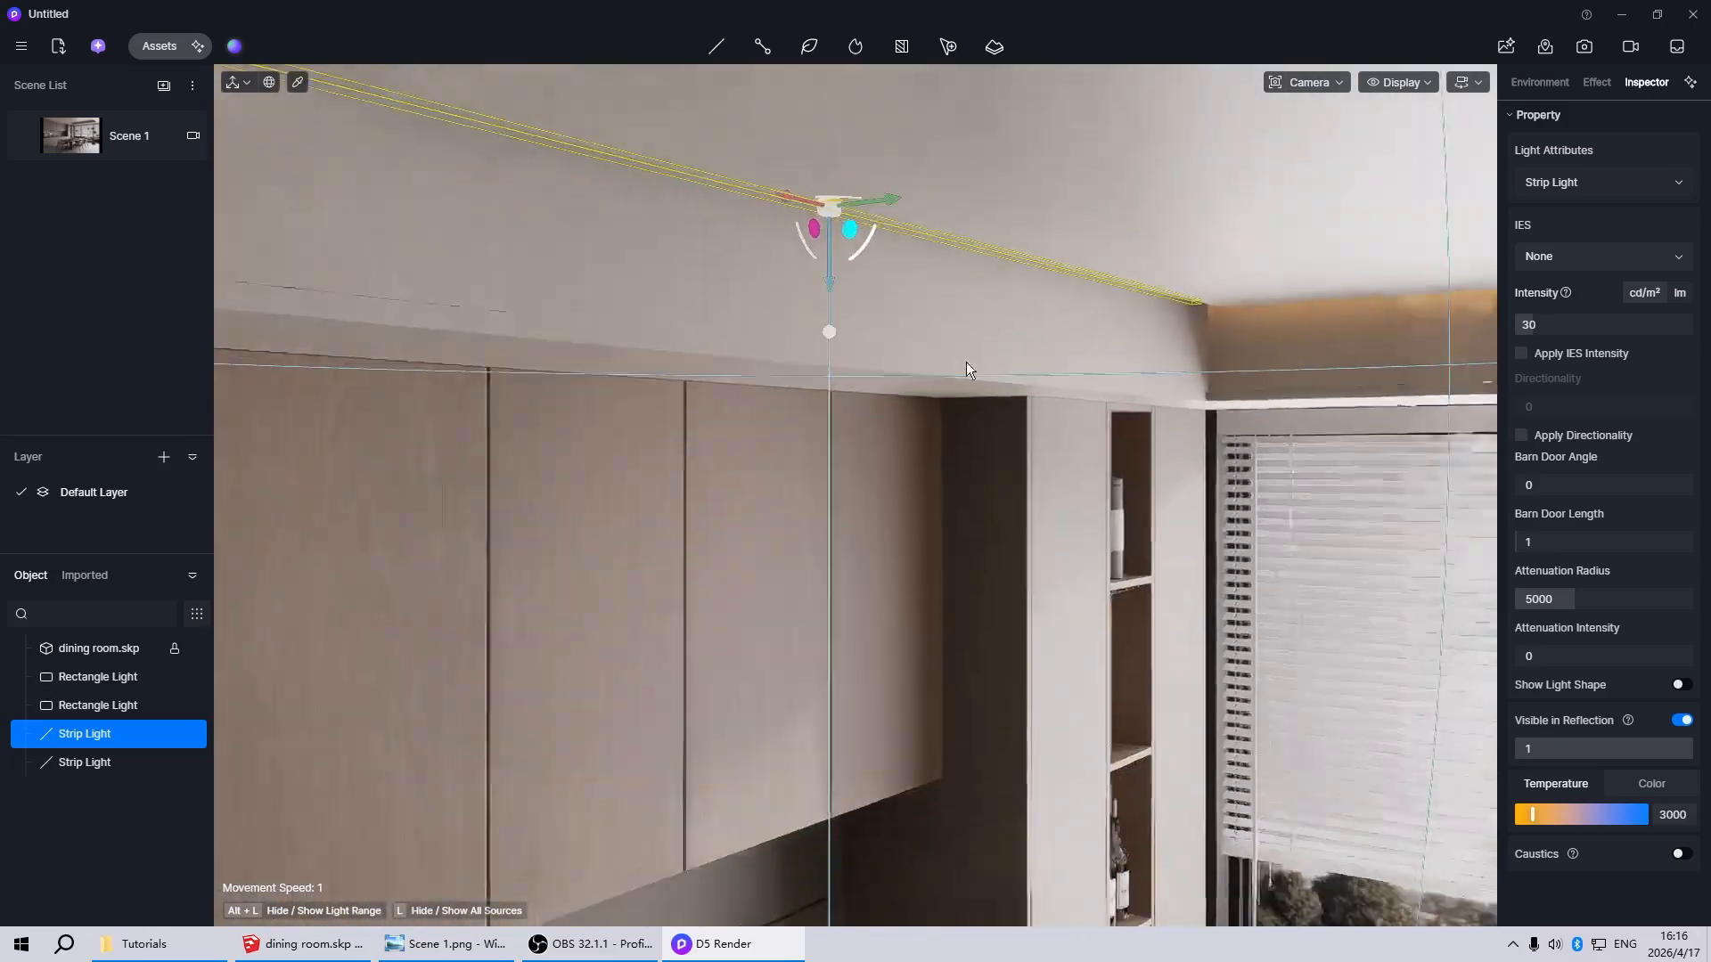
scroll(918, 343, down, 5)
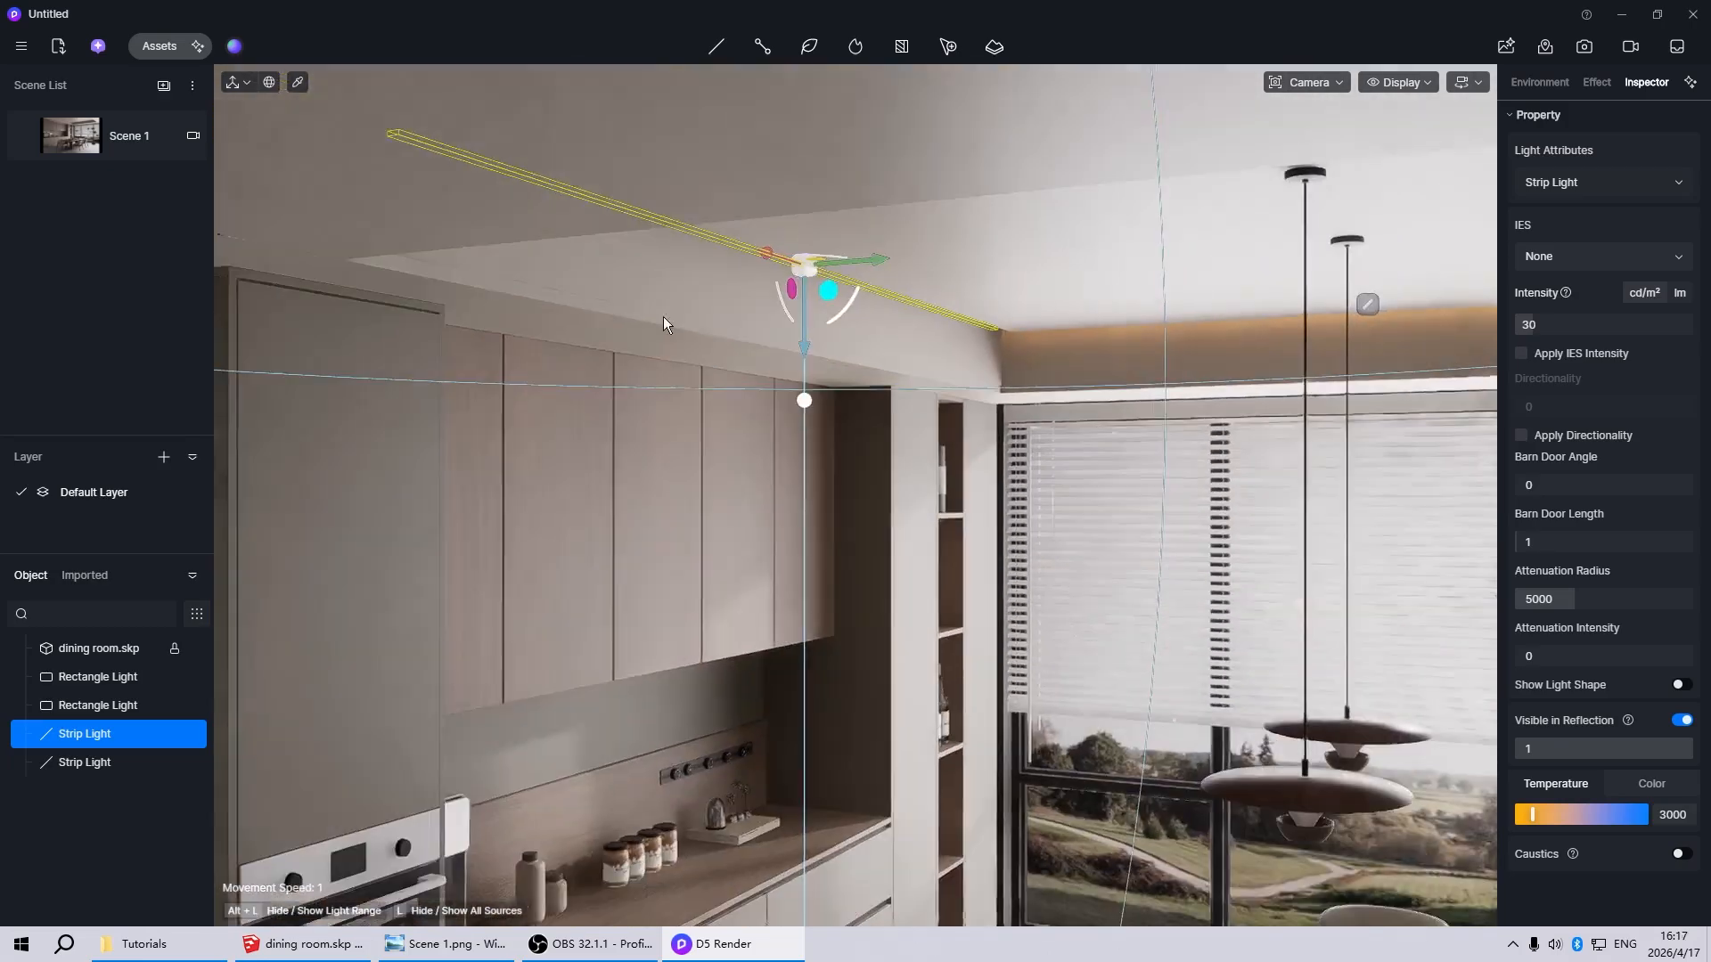
scroll(670, 309, up, 6)
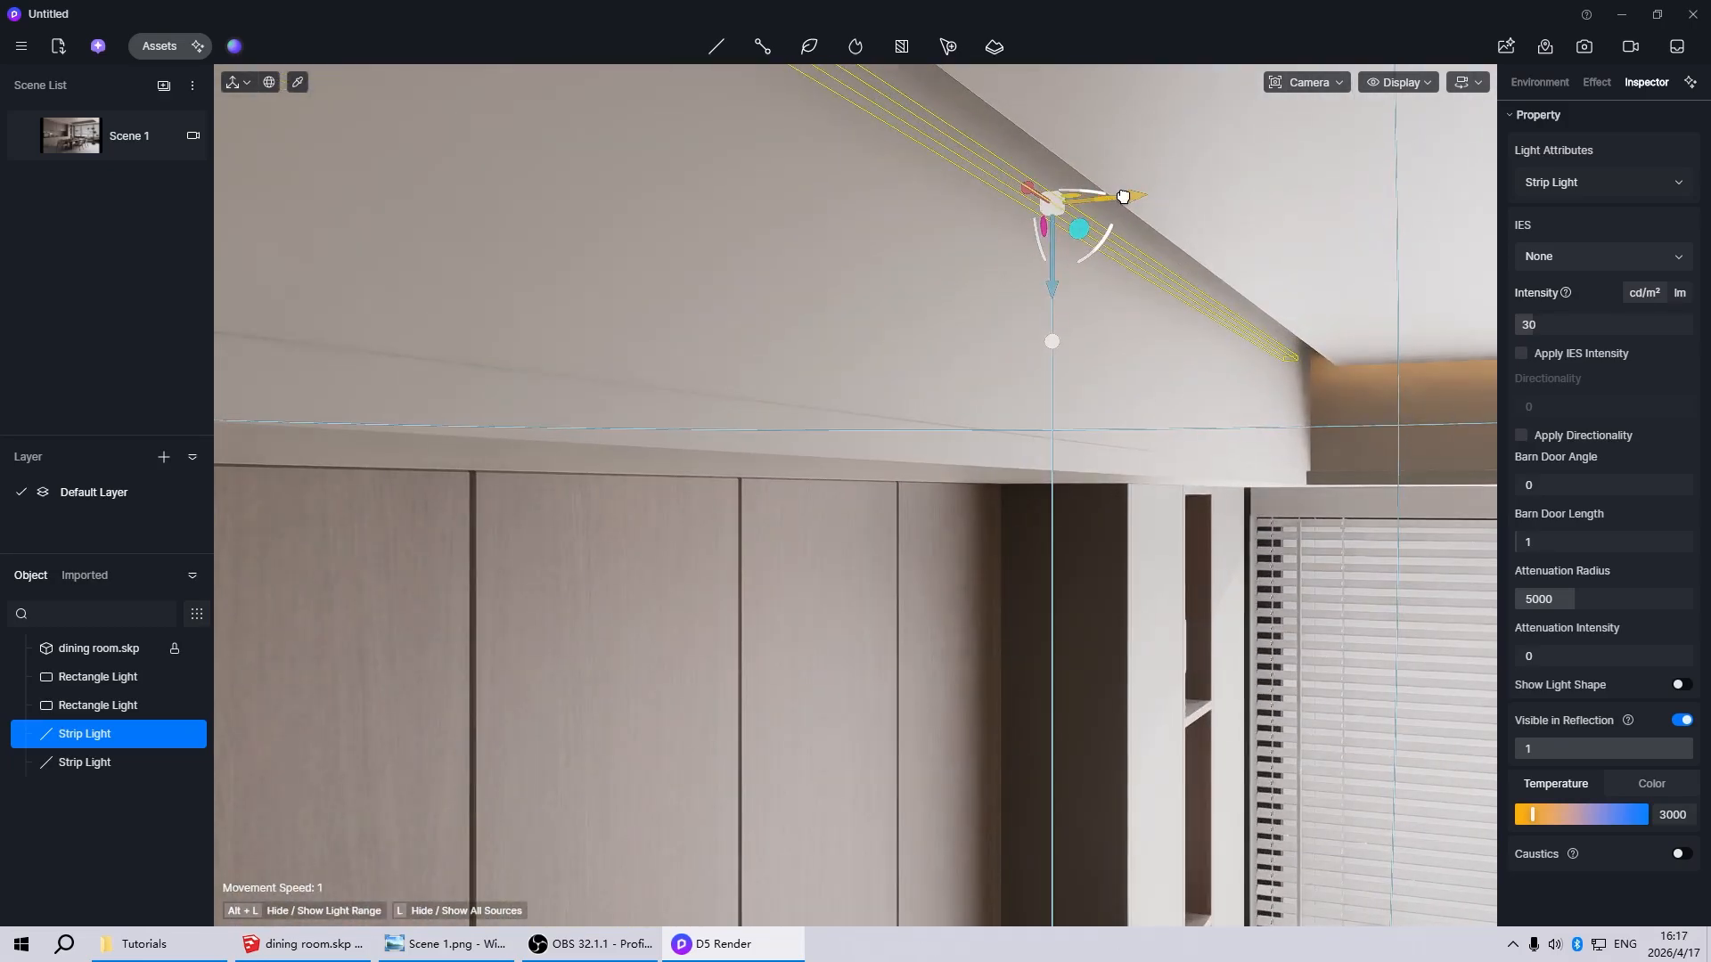
drag(1123, 196, 1184, 195)
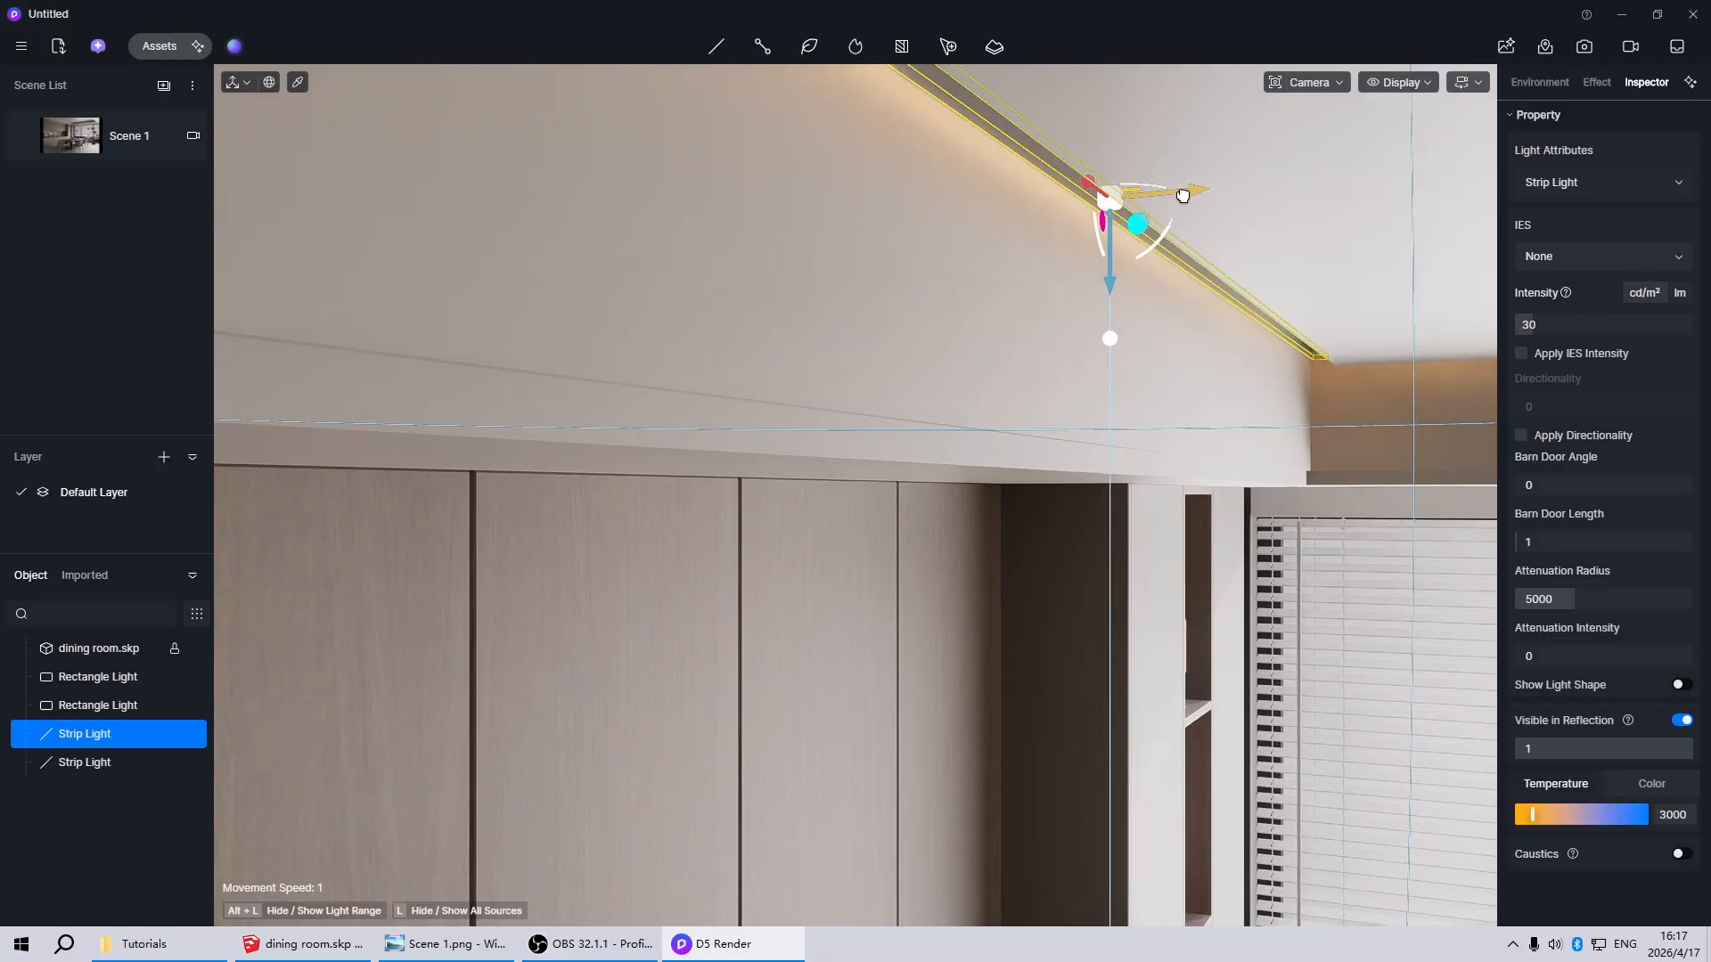
scroll(804, 319, down, 1)
click(120, 138)
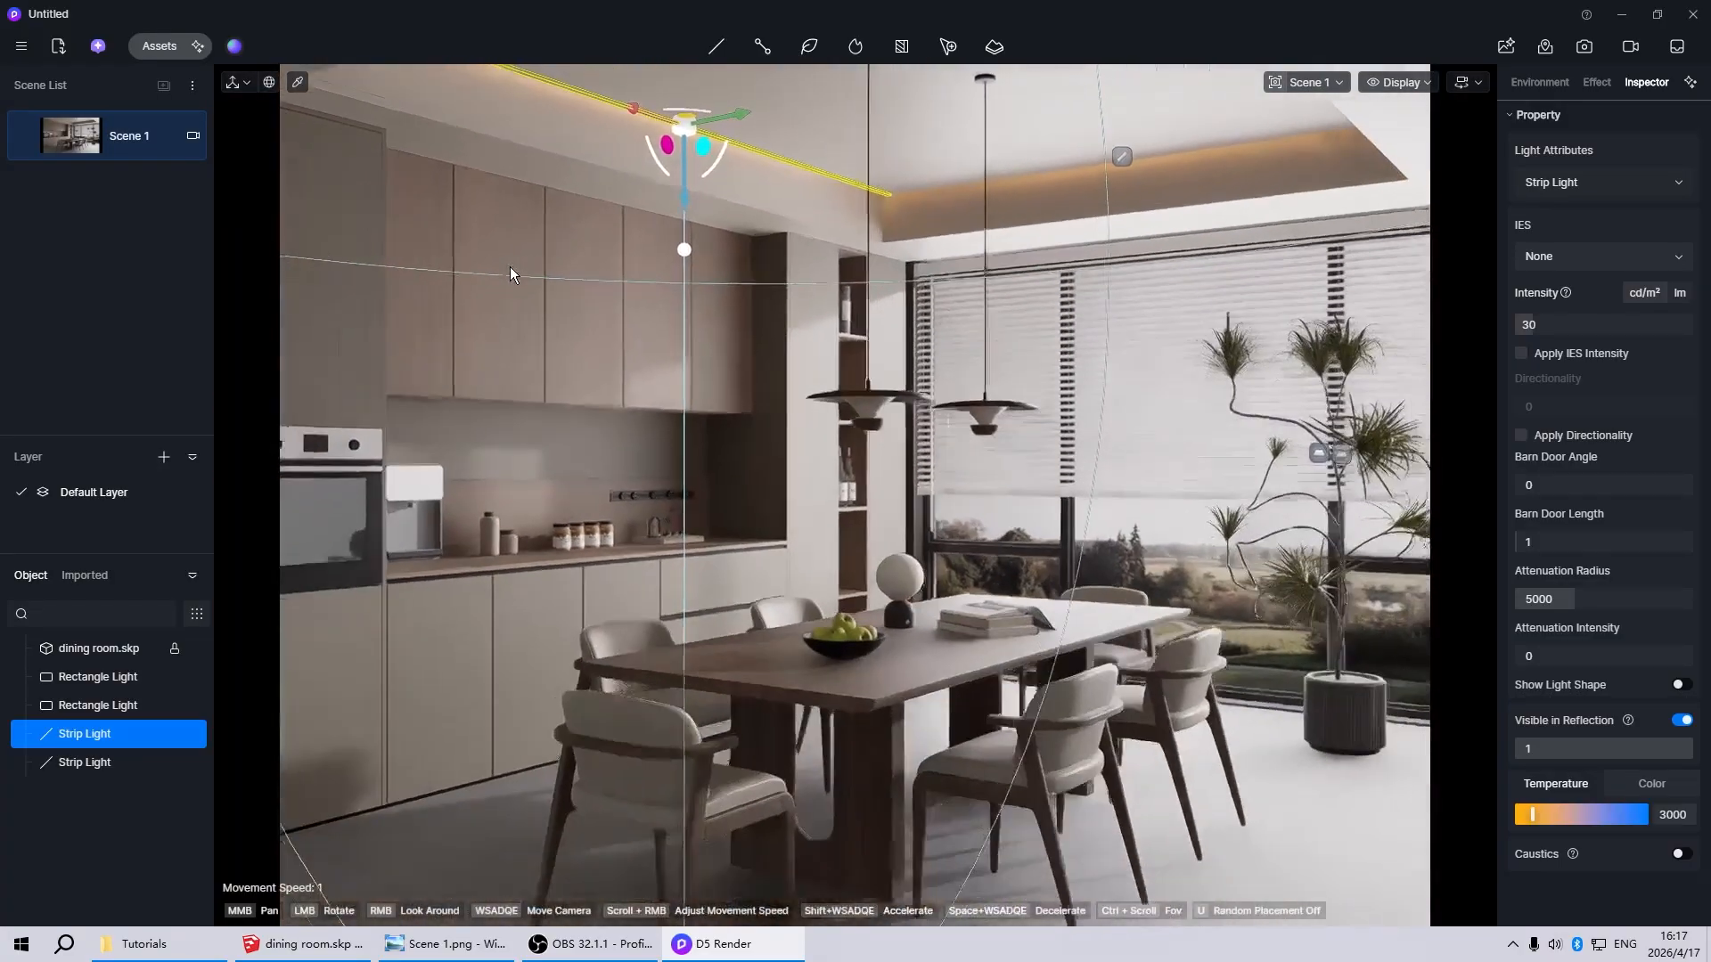
click(510, 269)
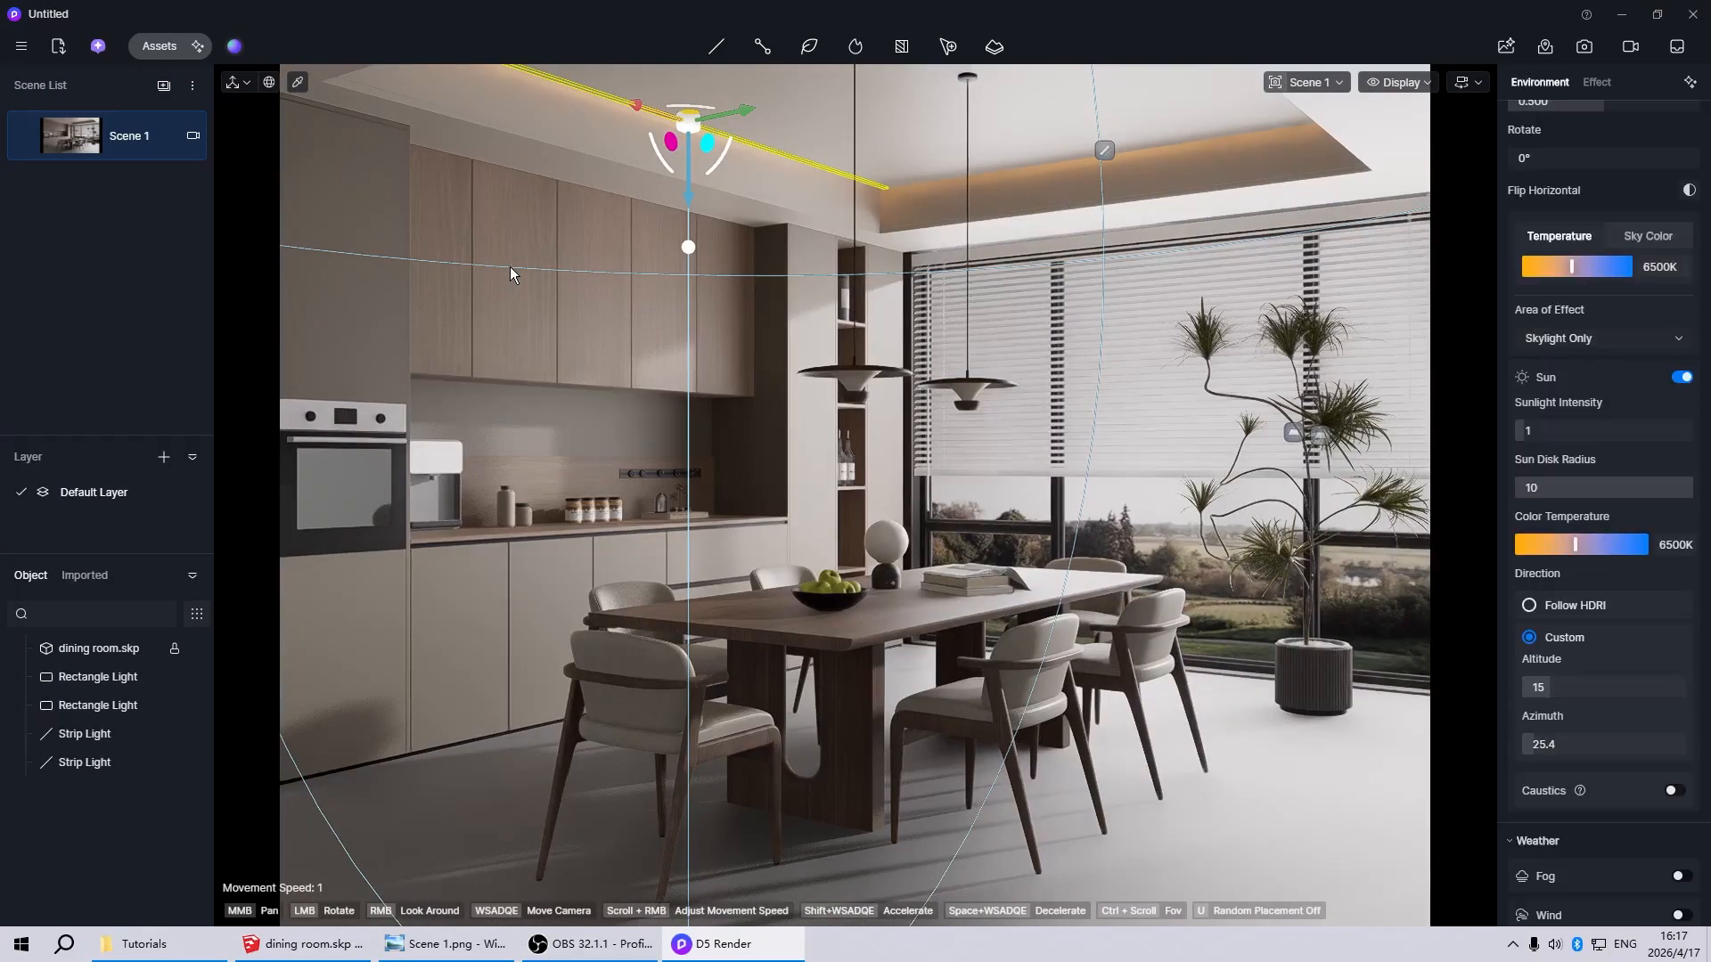
Place a new strip light under the kitchen wall cabinets, against the backsplash
mouse_move(710, 51)
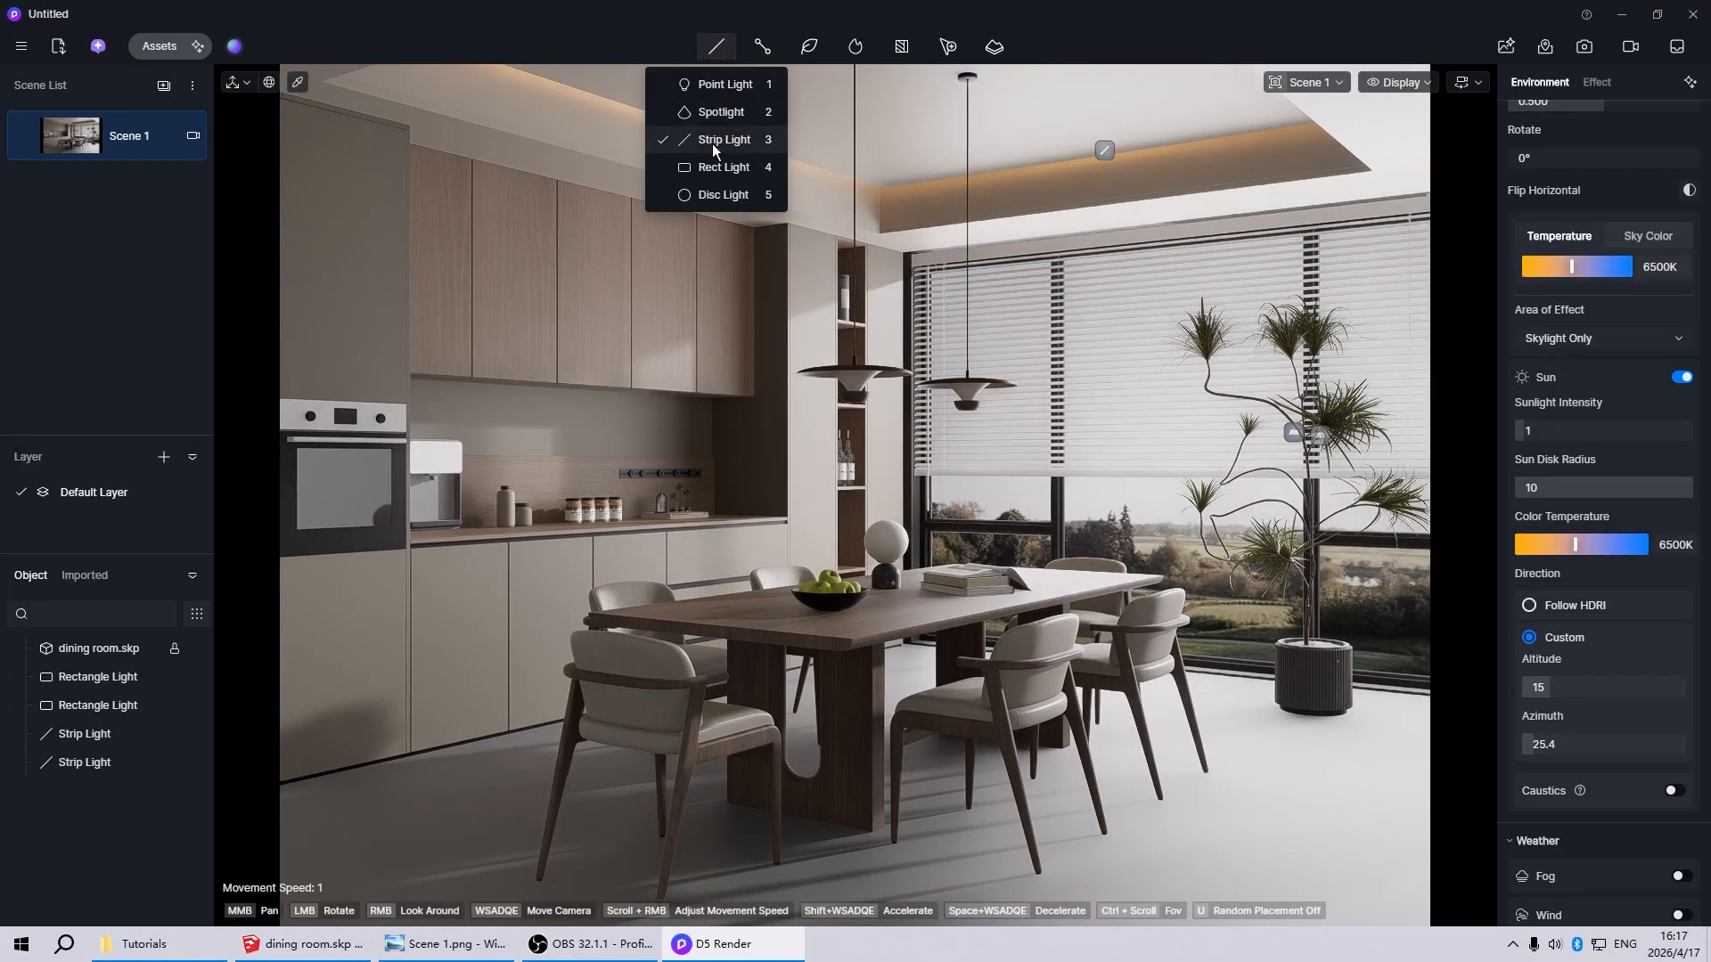
click(713, 142)
scroll(532, 463, up, 5)
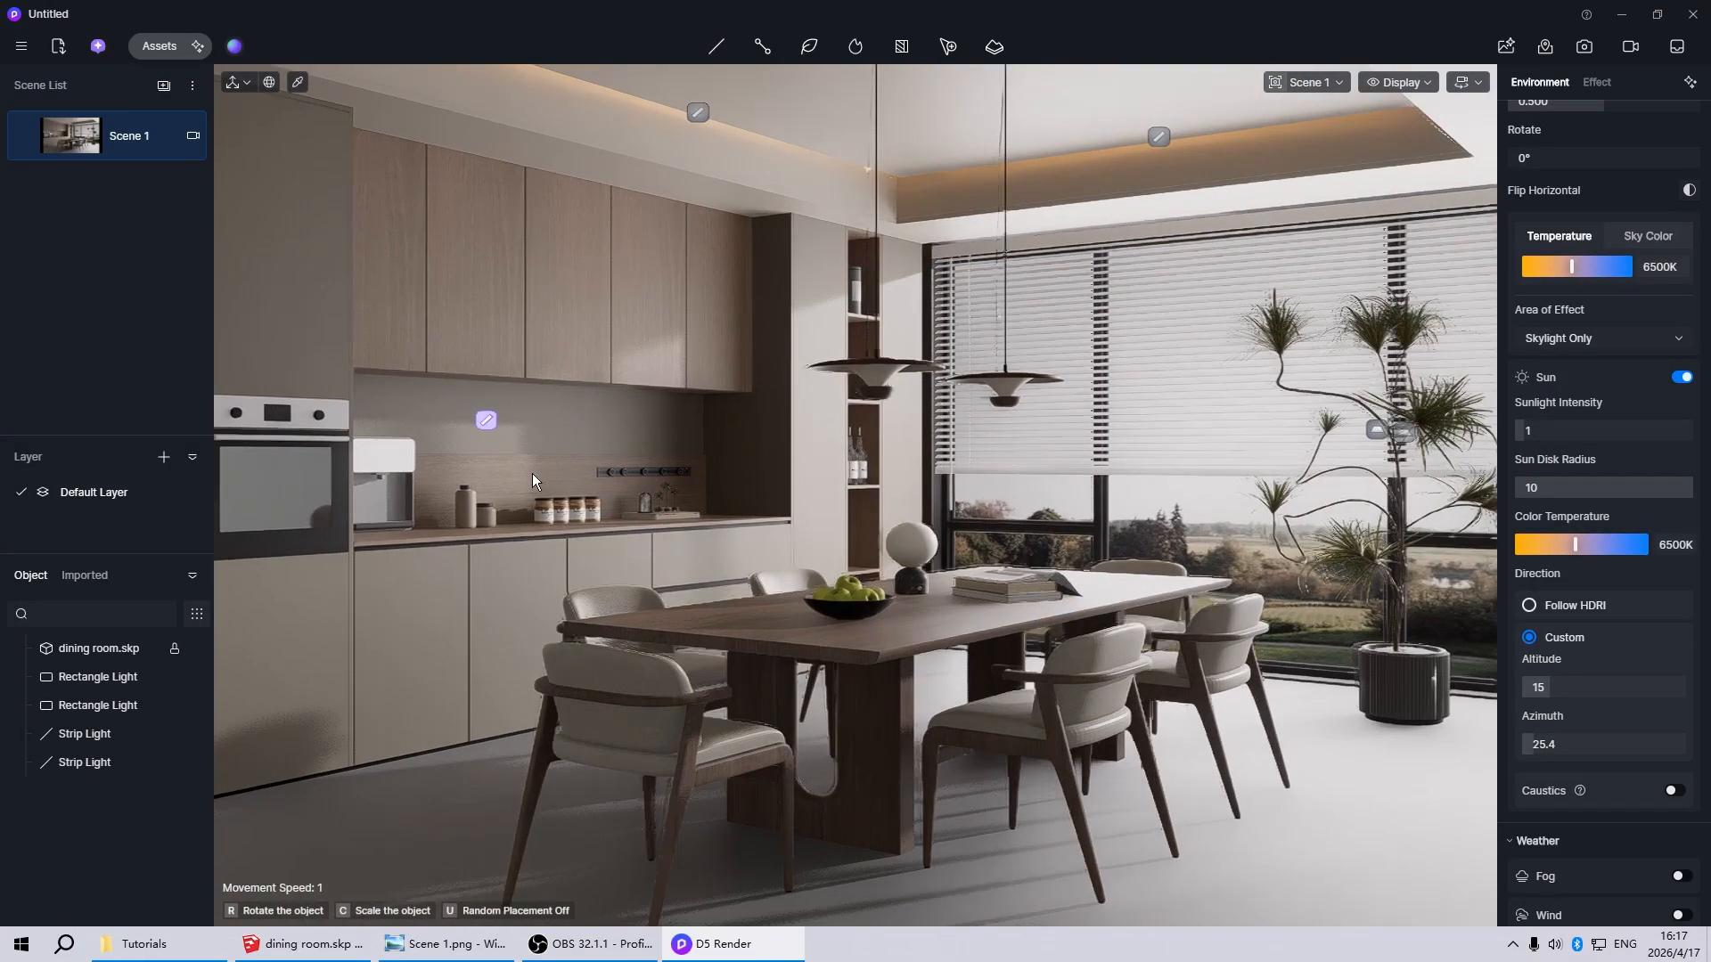
middle_drag(623, 371, 945, 420)
scroll(791, 324, up, 4)
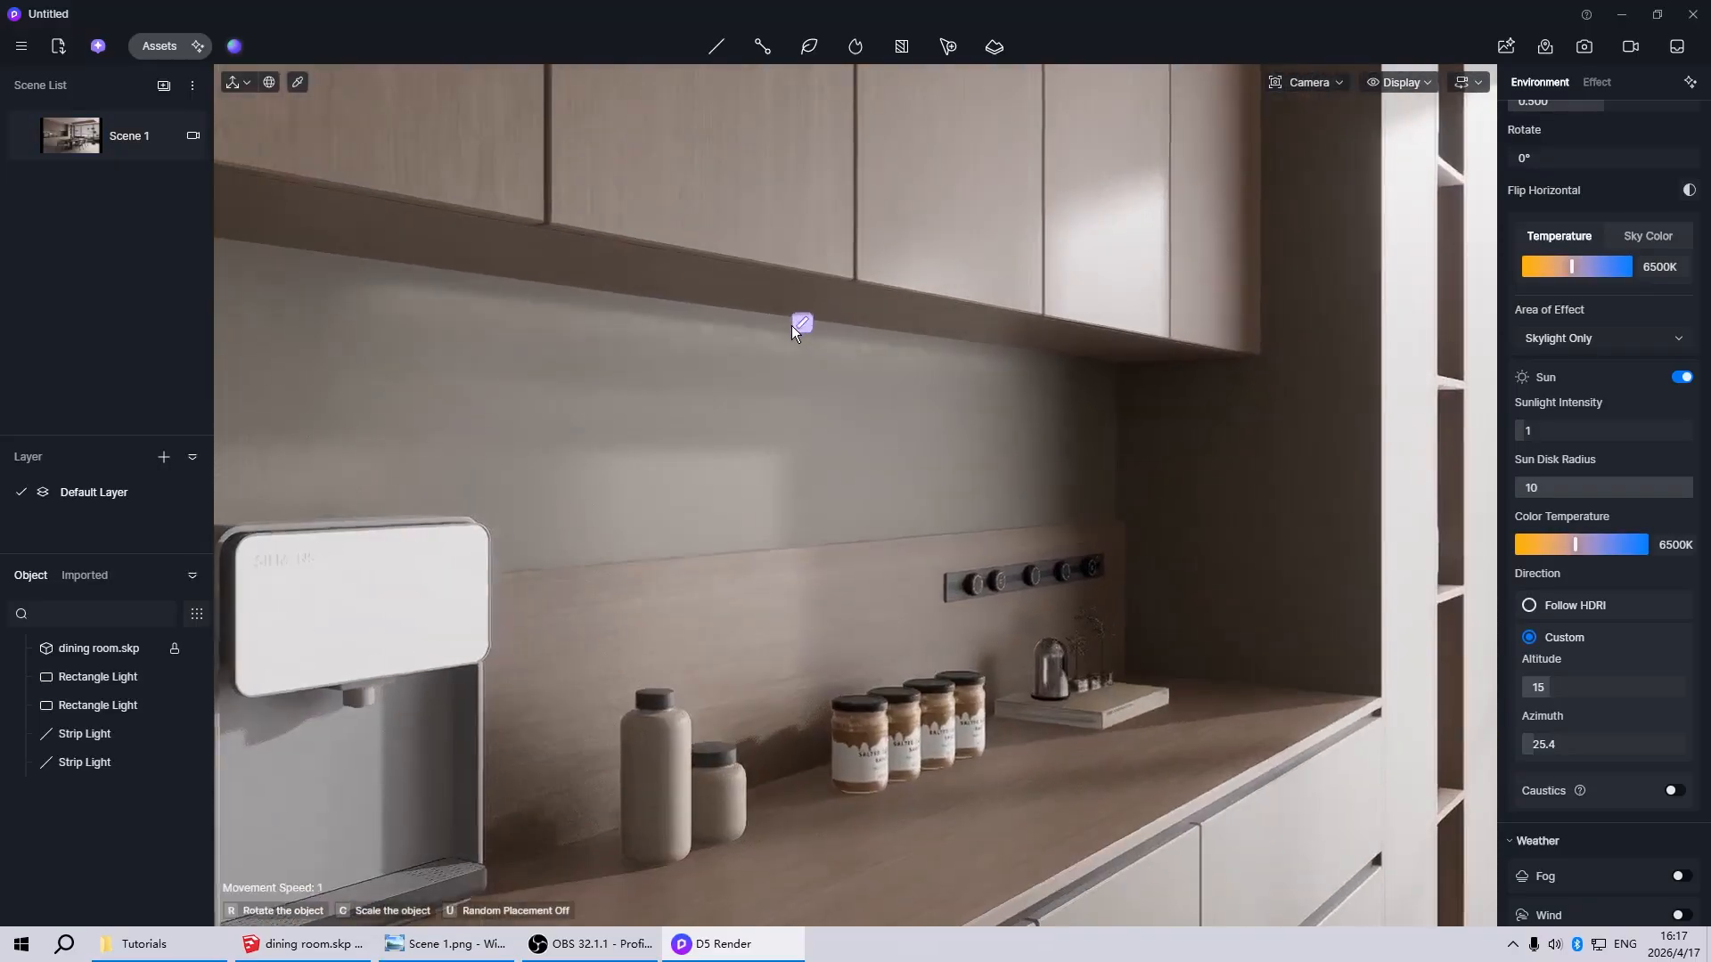
click(794, 324)
Lengthen the under-cabinet strip light to span the full width of the kitchen niche
scroll(617, 416, down, 4)
scroll(617, 416, up, 2)
middle_drag(617, 416, 351, 447)
scroll(351, 448, down, 3)
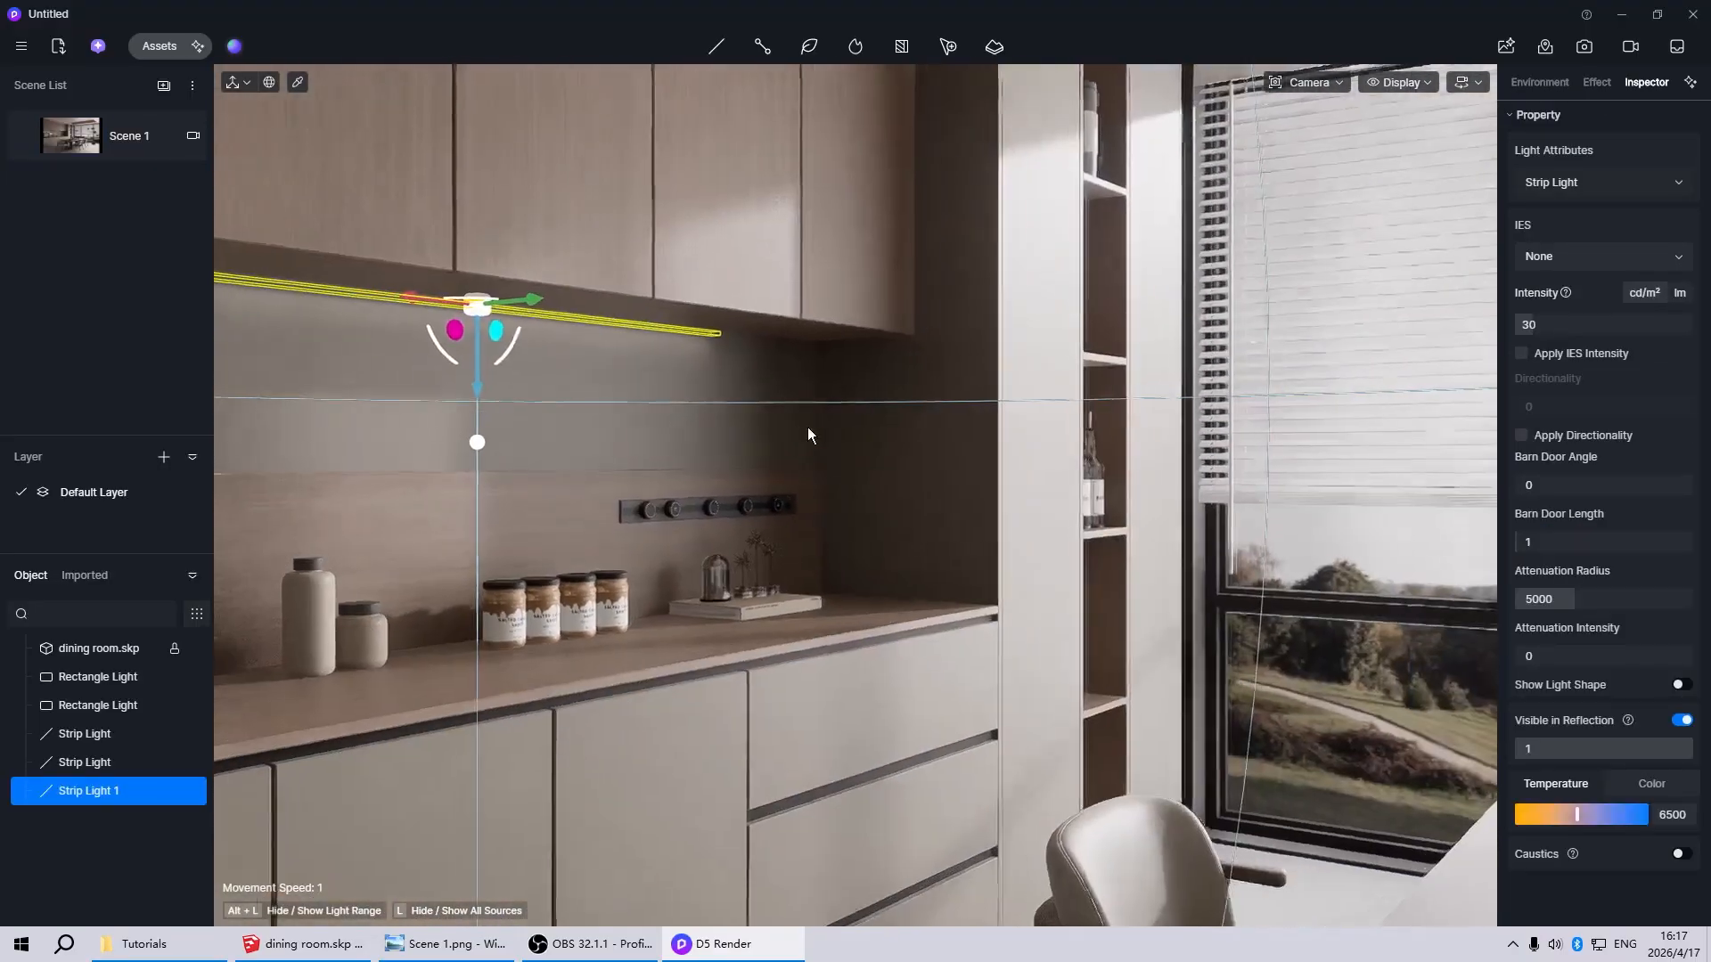
scroll(612, 412, down, 4)
right_drag(948, 446, 1066, 458)
scroll(509, 463, down, 3)
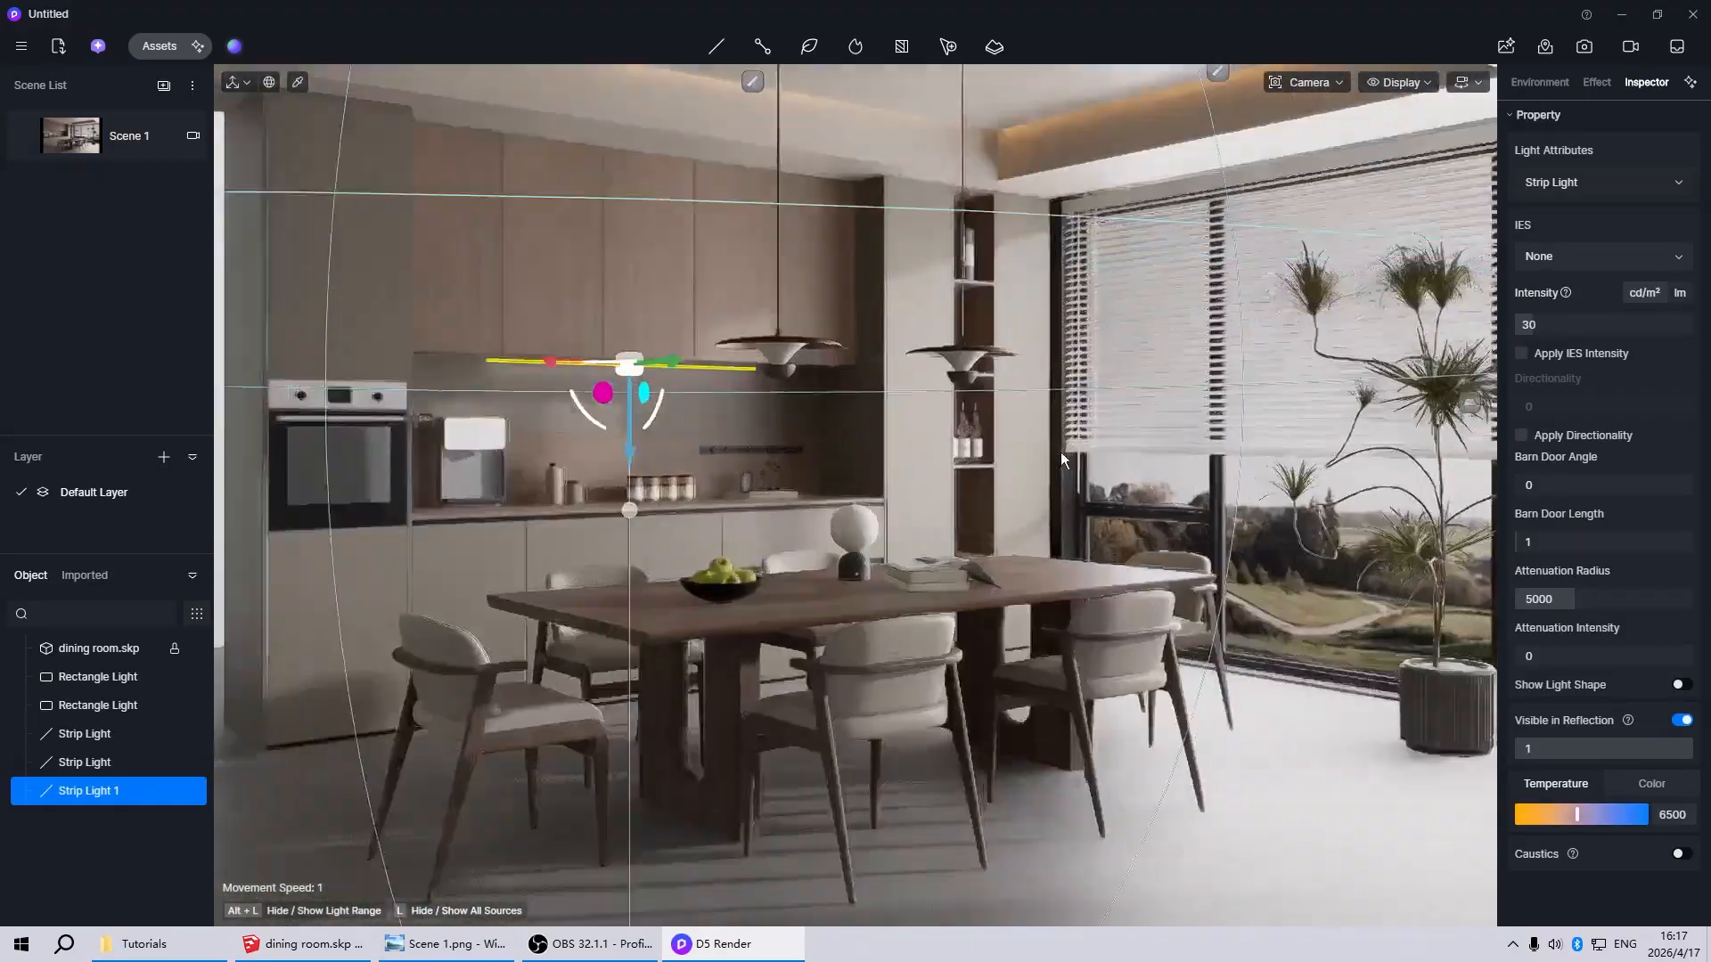
scroll(667, 447, up, 4)
scroll(666, 447, up, 2)
scroll(1355, 383, down, 4)
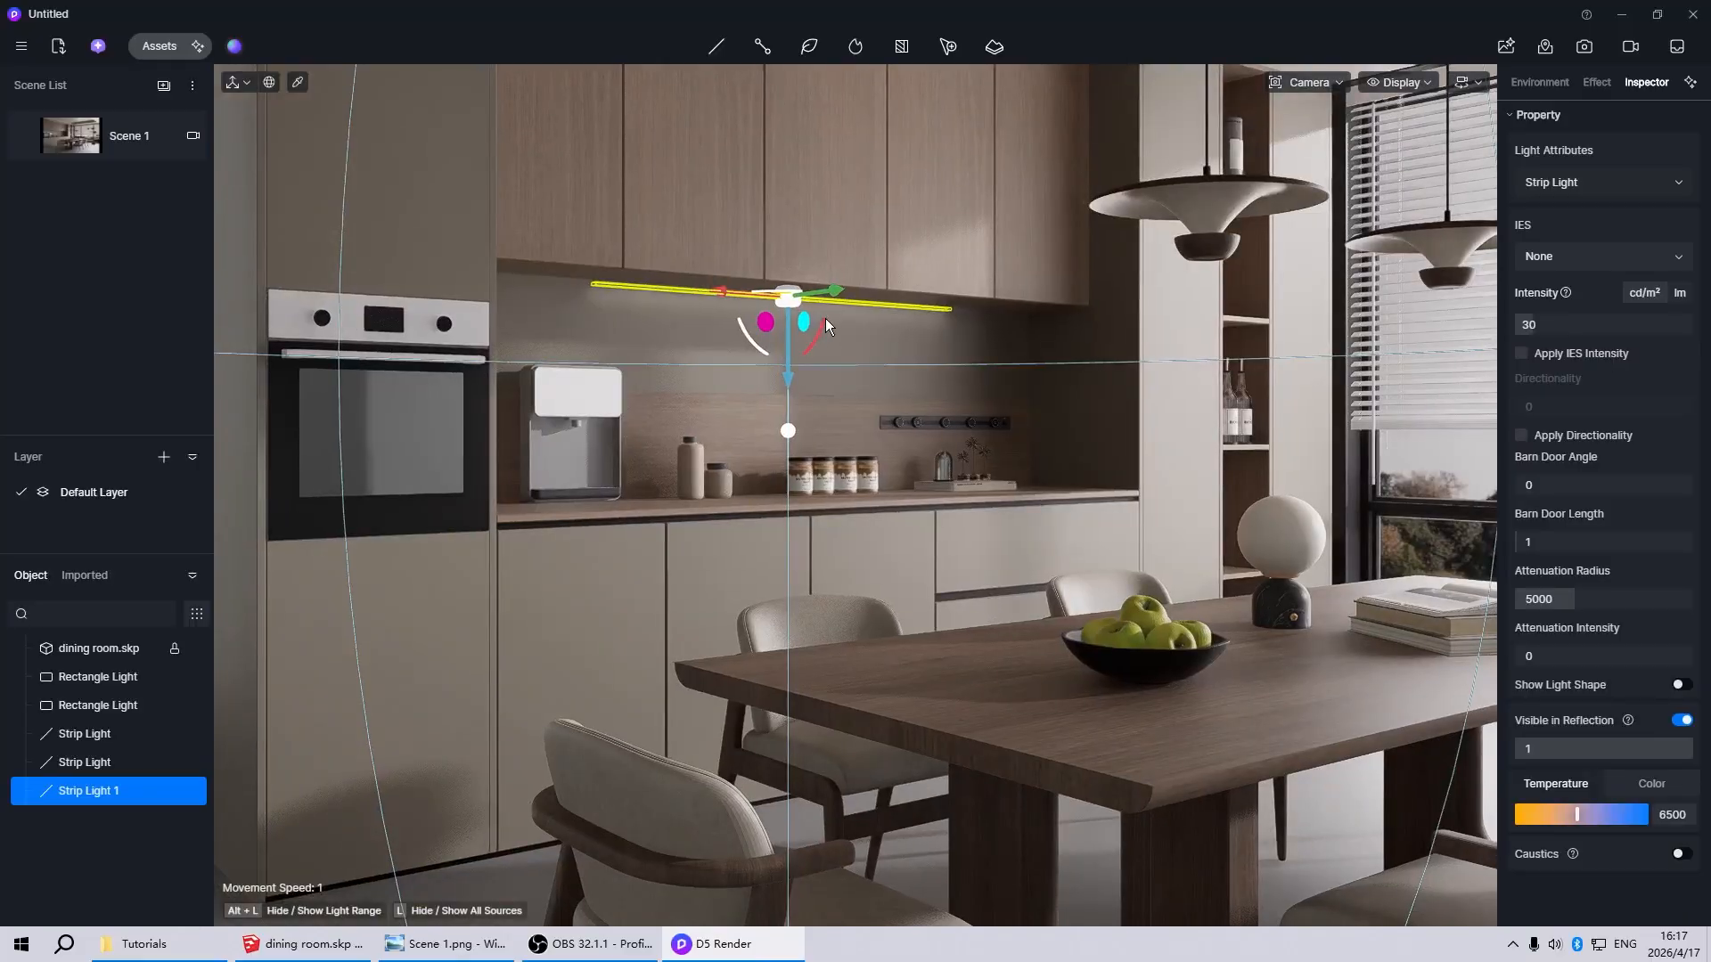
key(space)
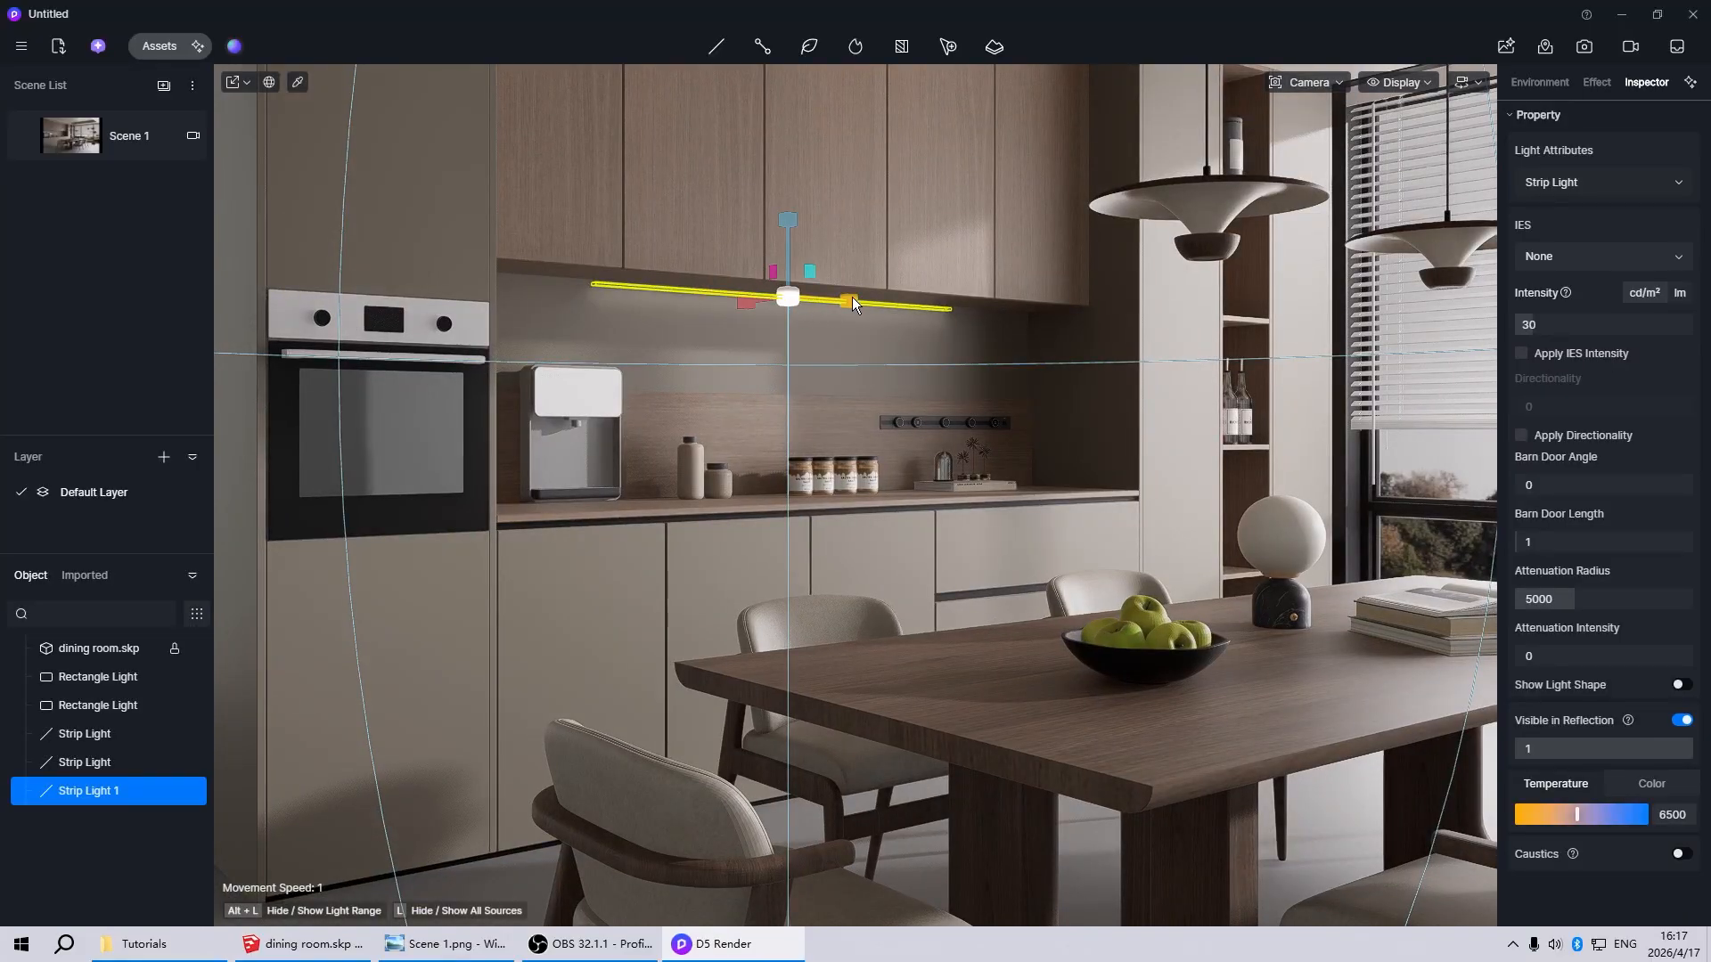
drag(852, 301, 1104, 365)
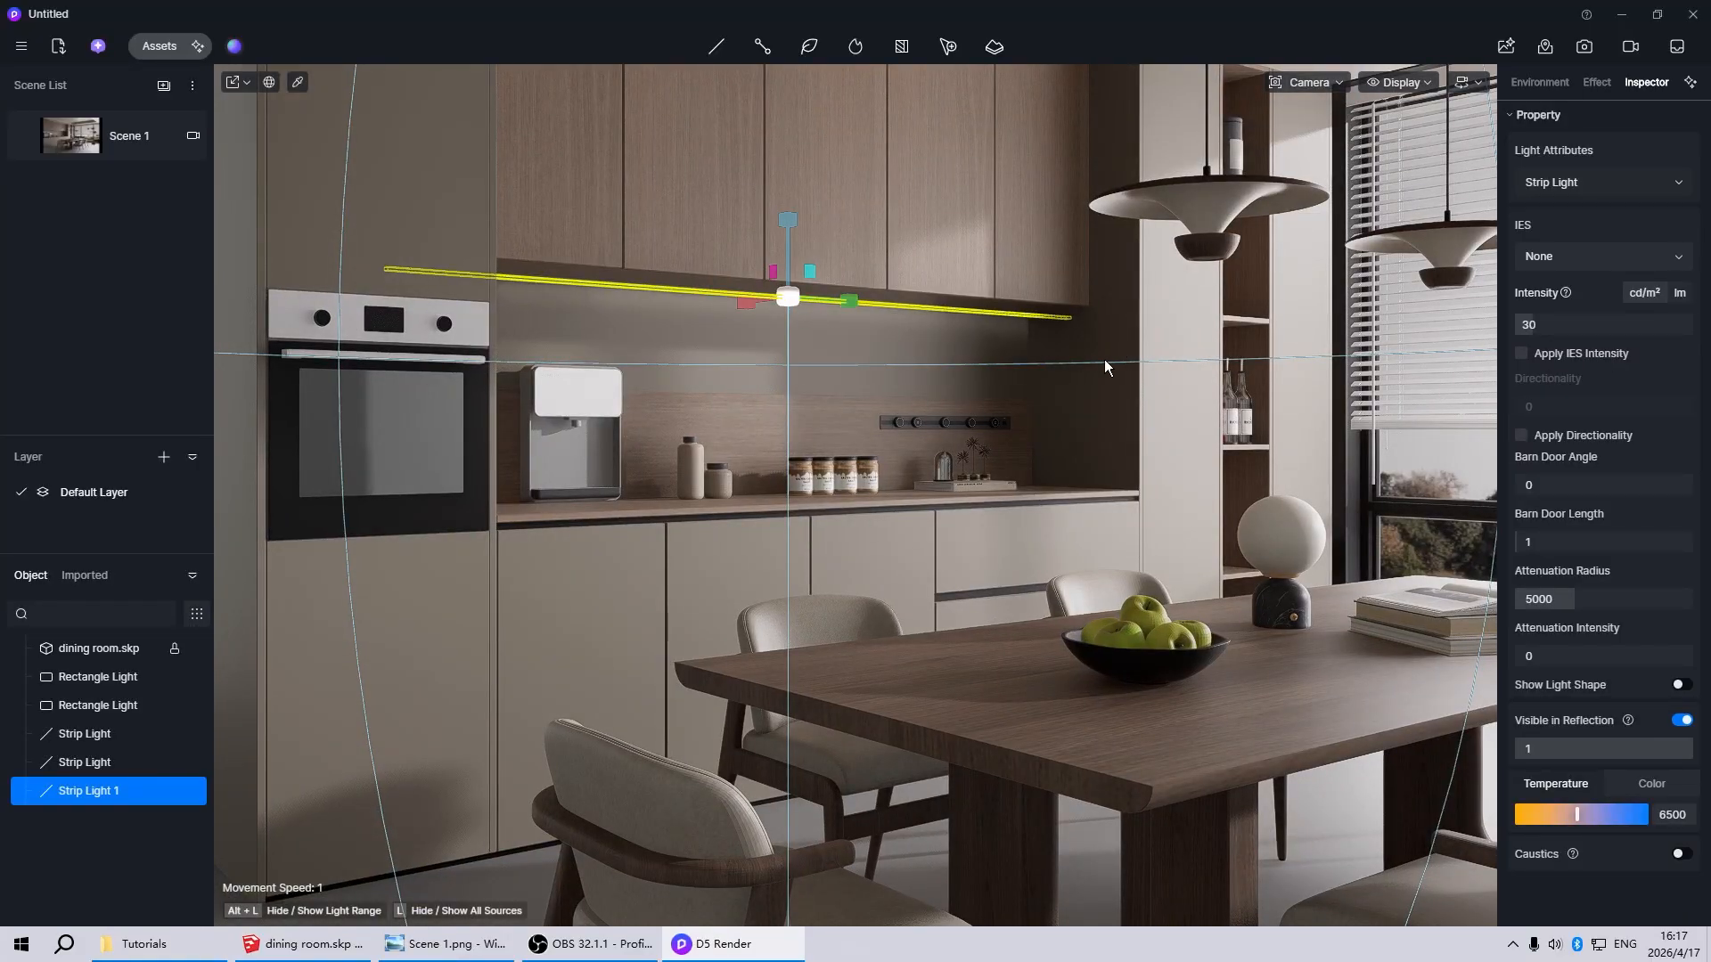
Fine-tune the height of the under-cabinet strip light so it sits just below the wall cabinets
key(space)
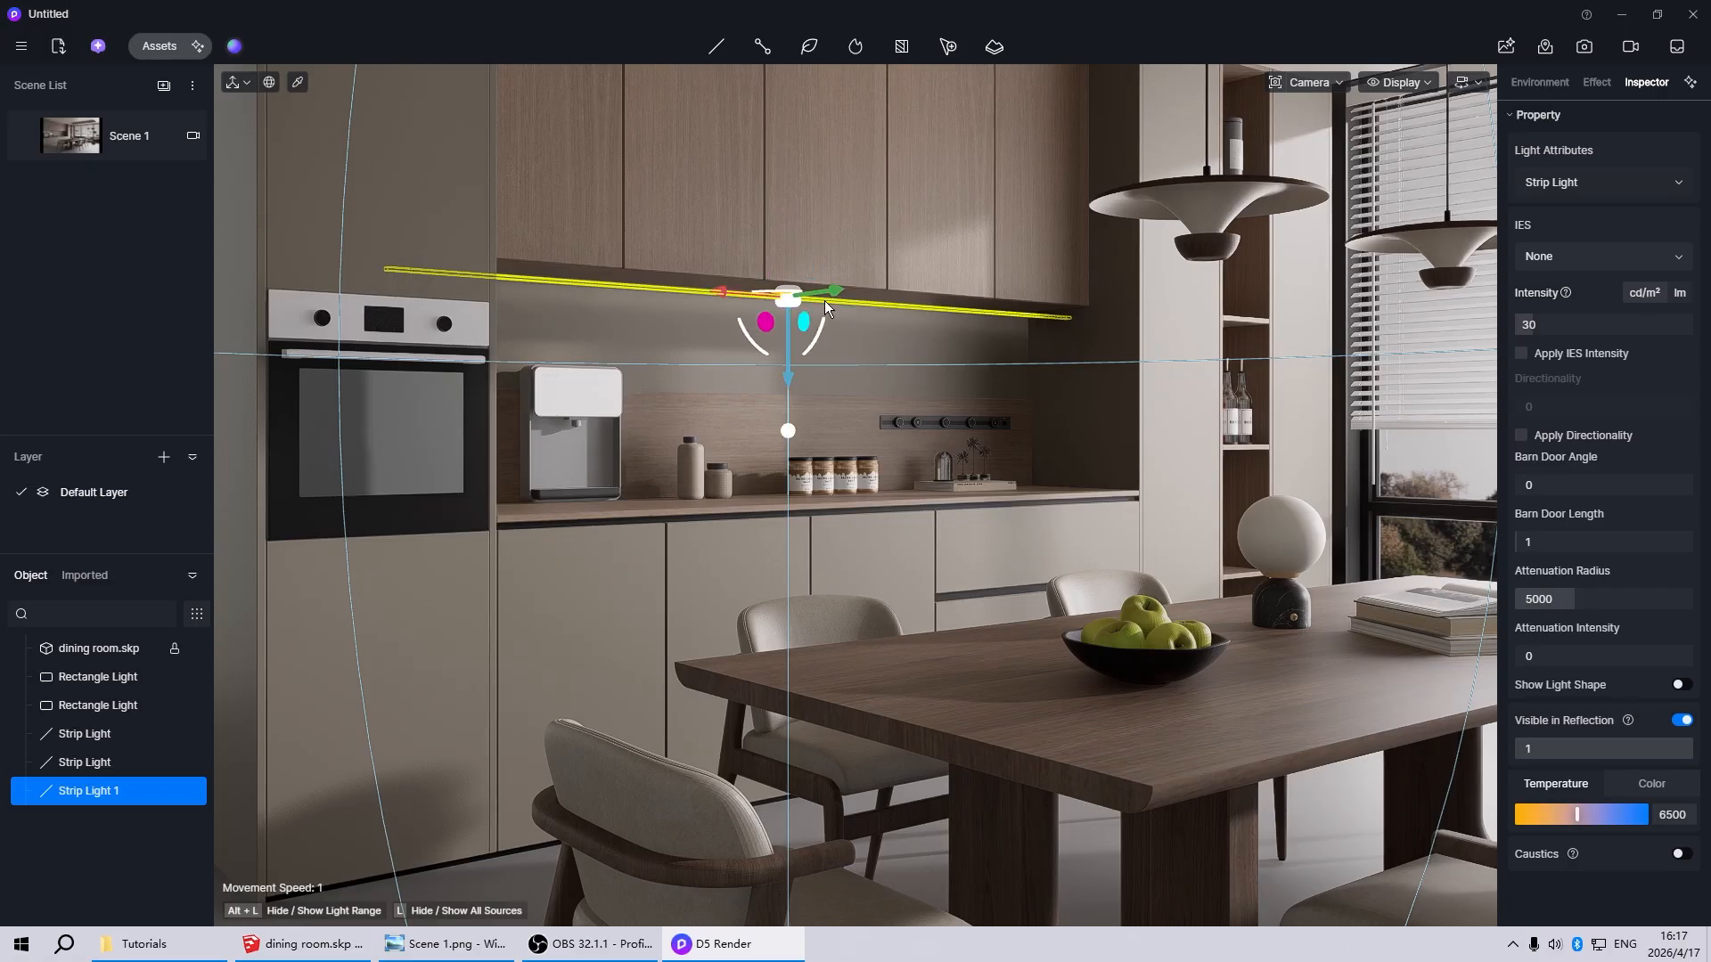
drag(790, 381, 786, 369)
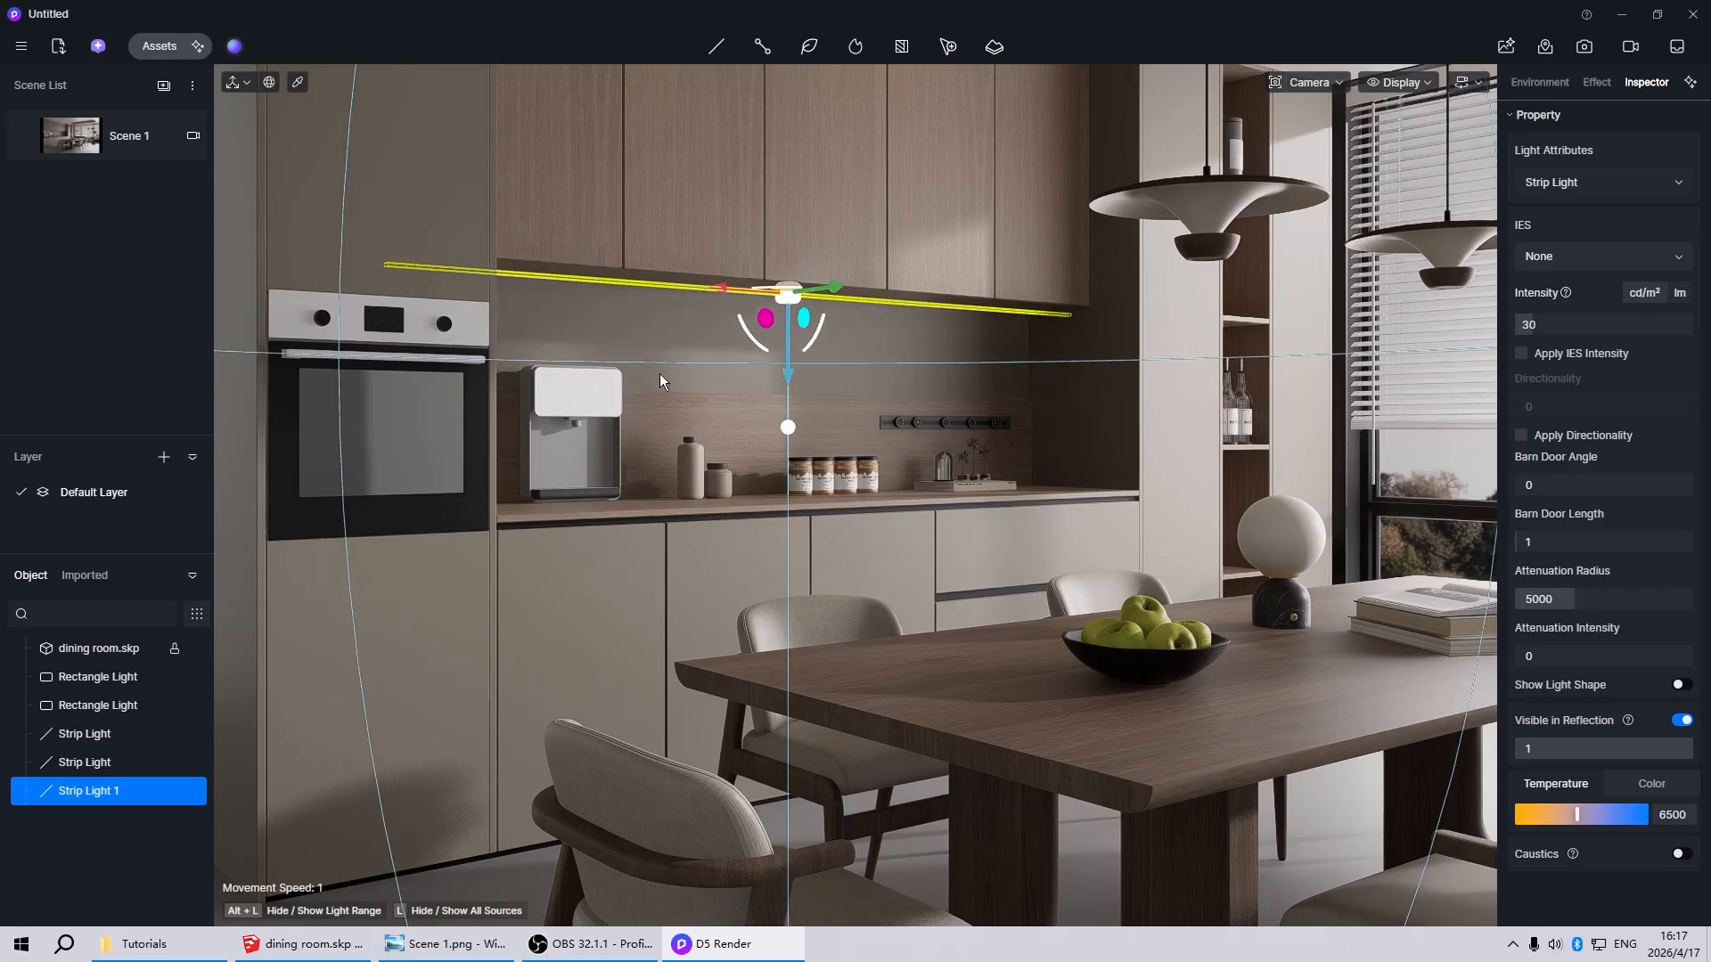
scroll(688, 342, up, 5)
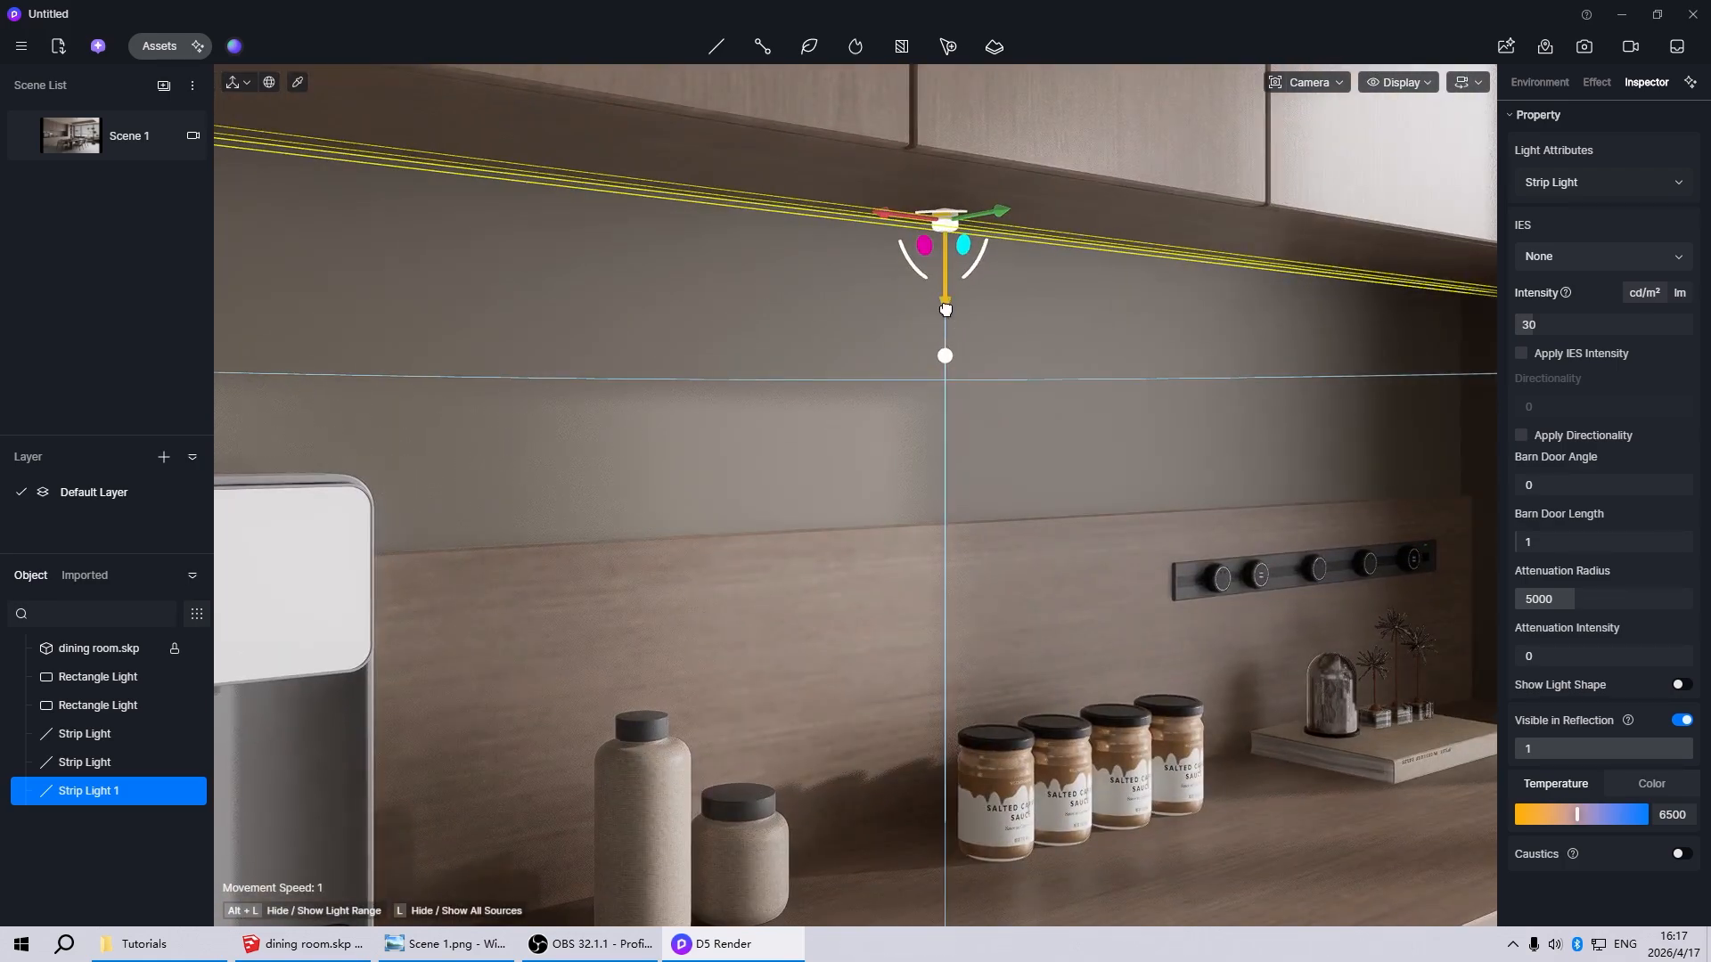
drag(945, 309, 950, 312)
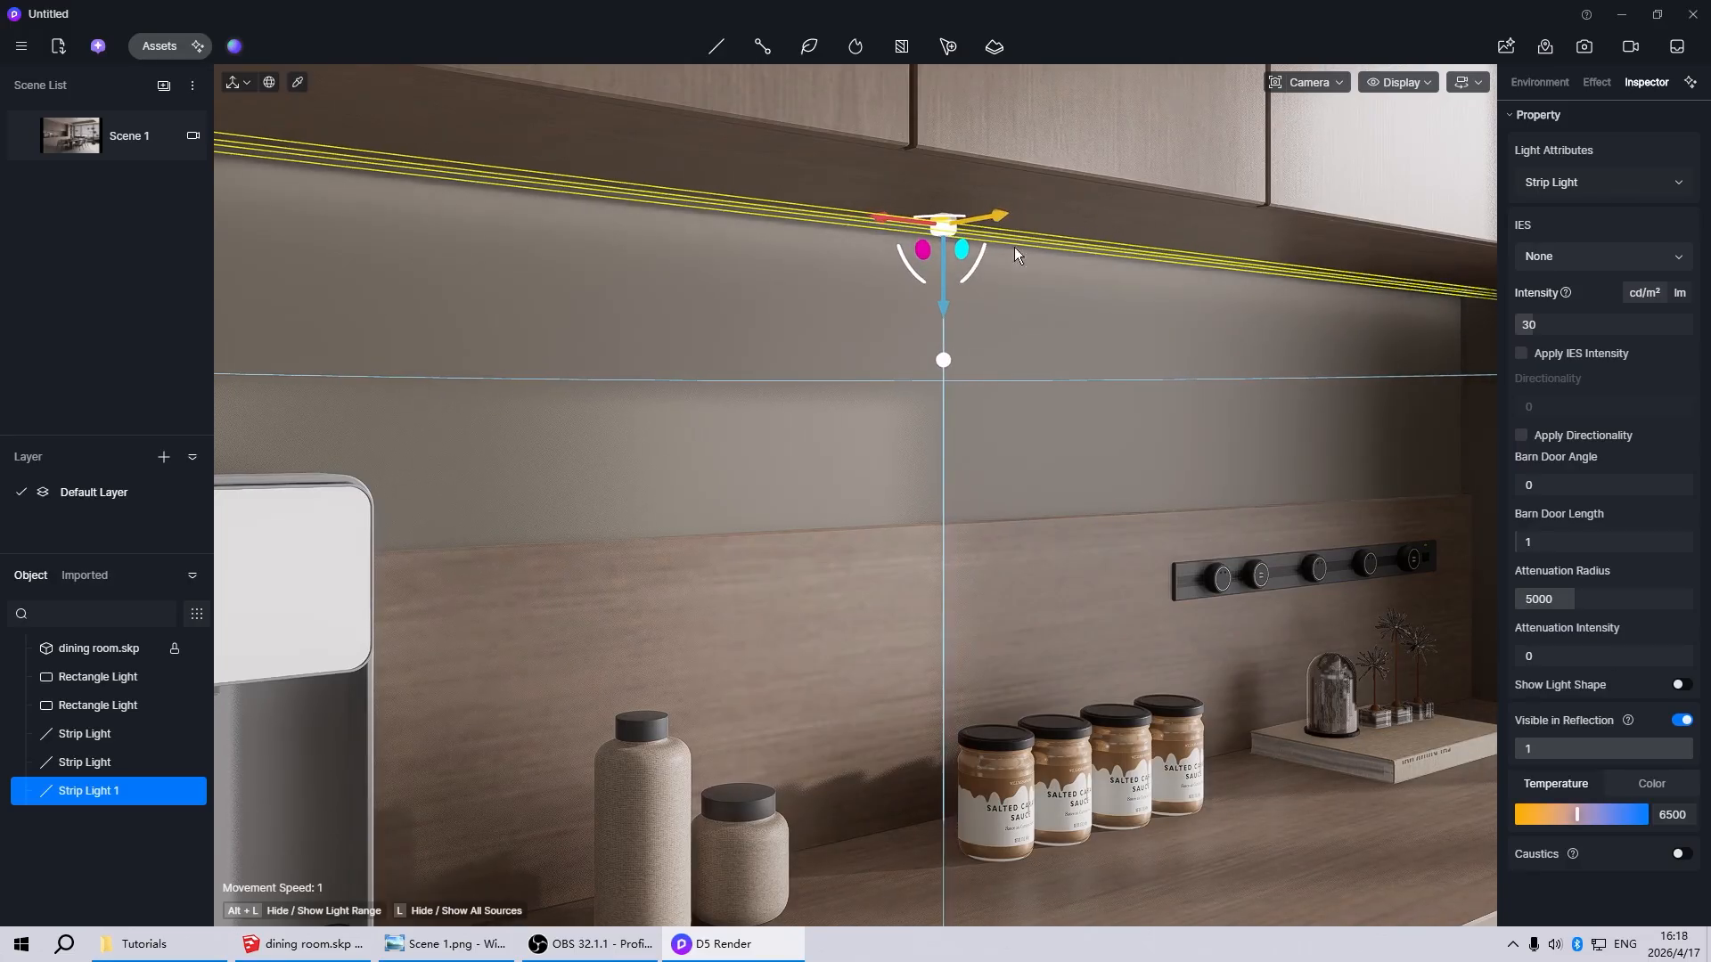
Set the under-cabinet strip light's color temperature to 3000 and its intensity to 100, and return to the Scene 1 view
click(1679, 815)
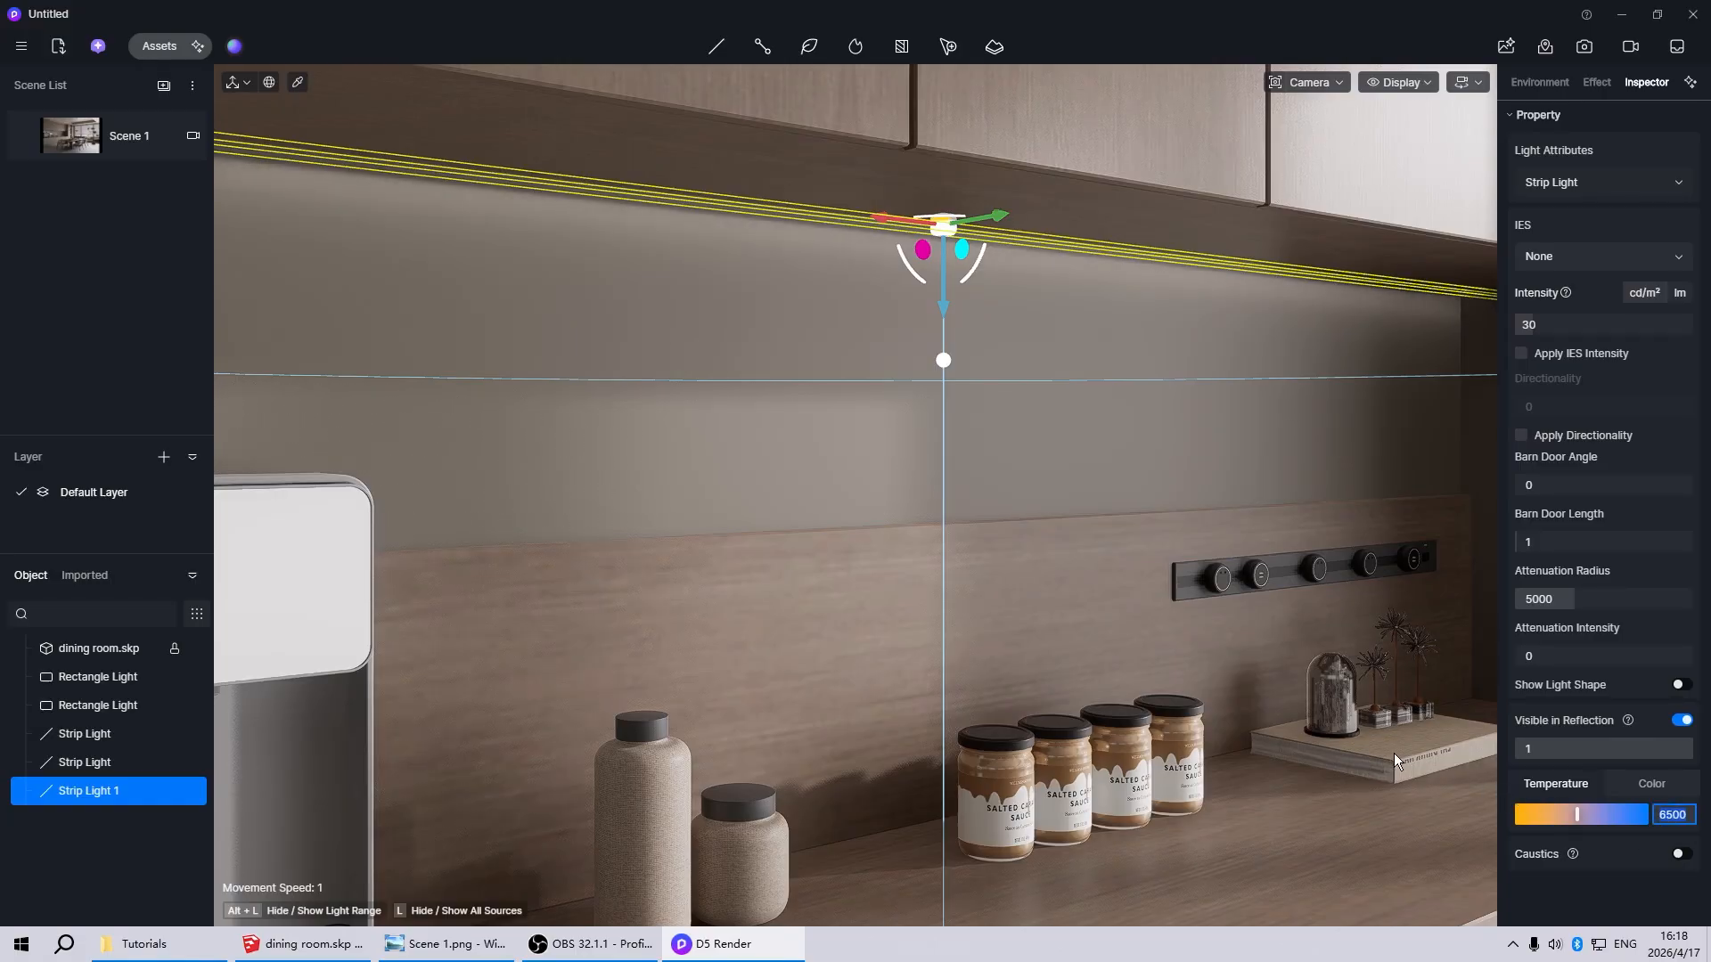
text(3000)
key(Return)
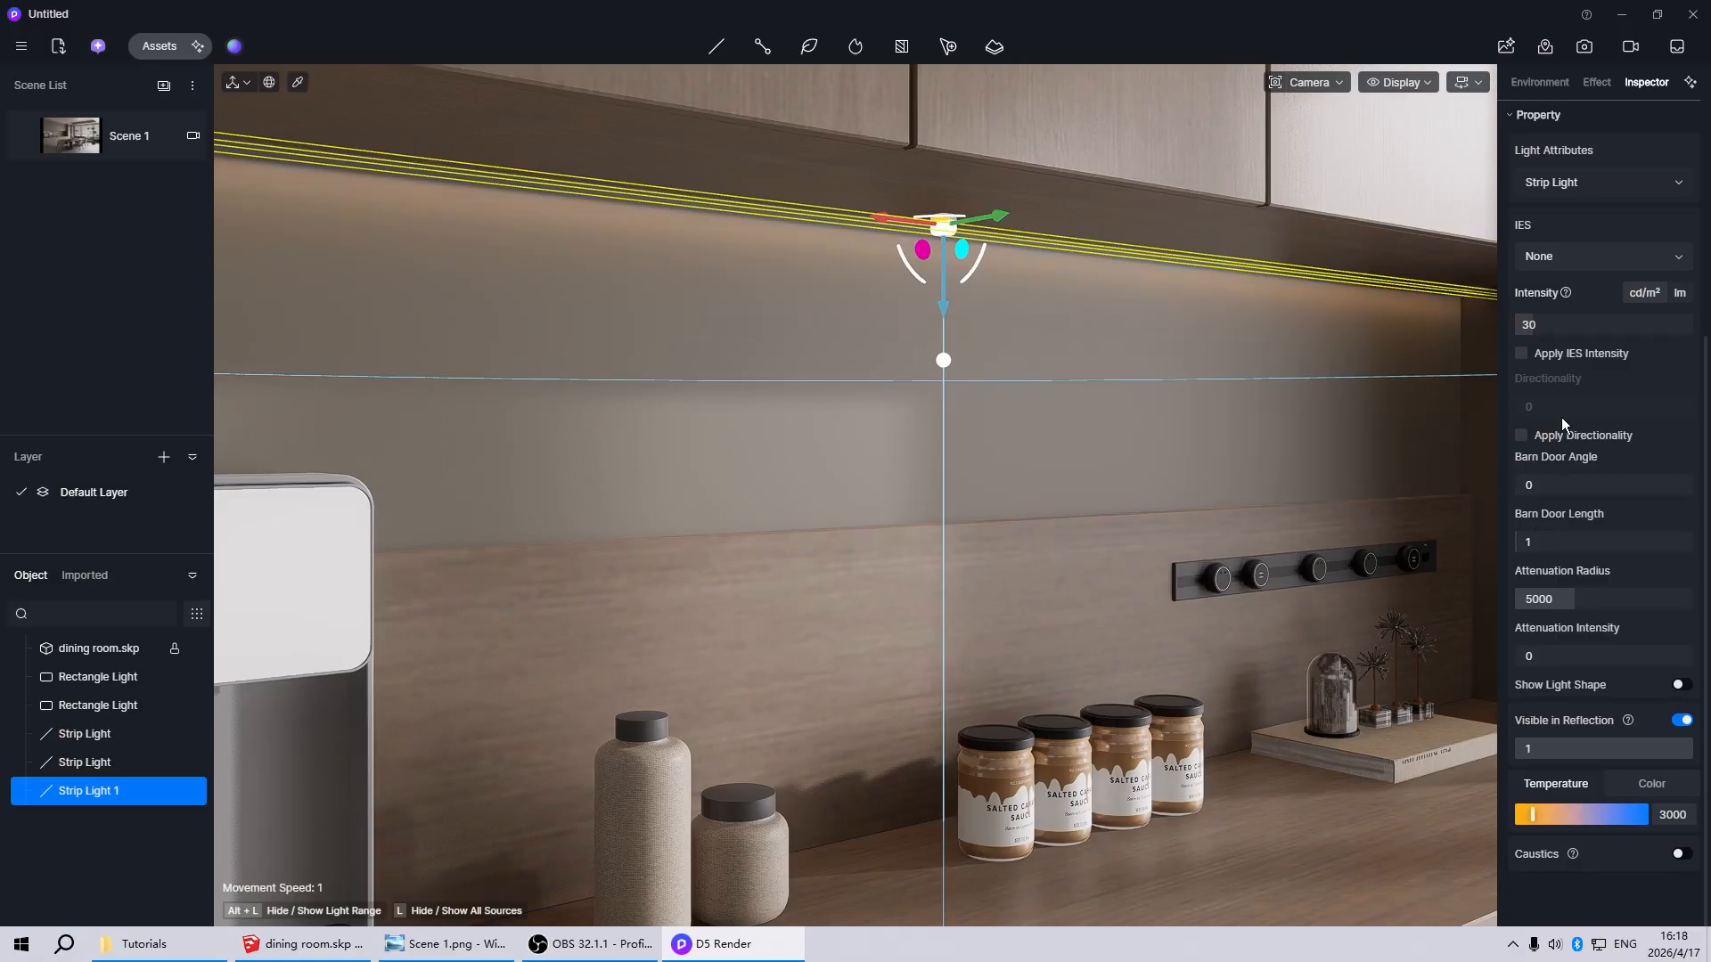
click(1576, 323)
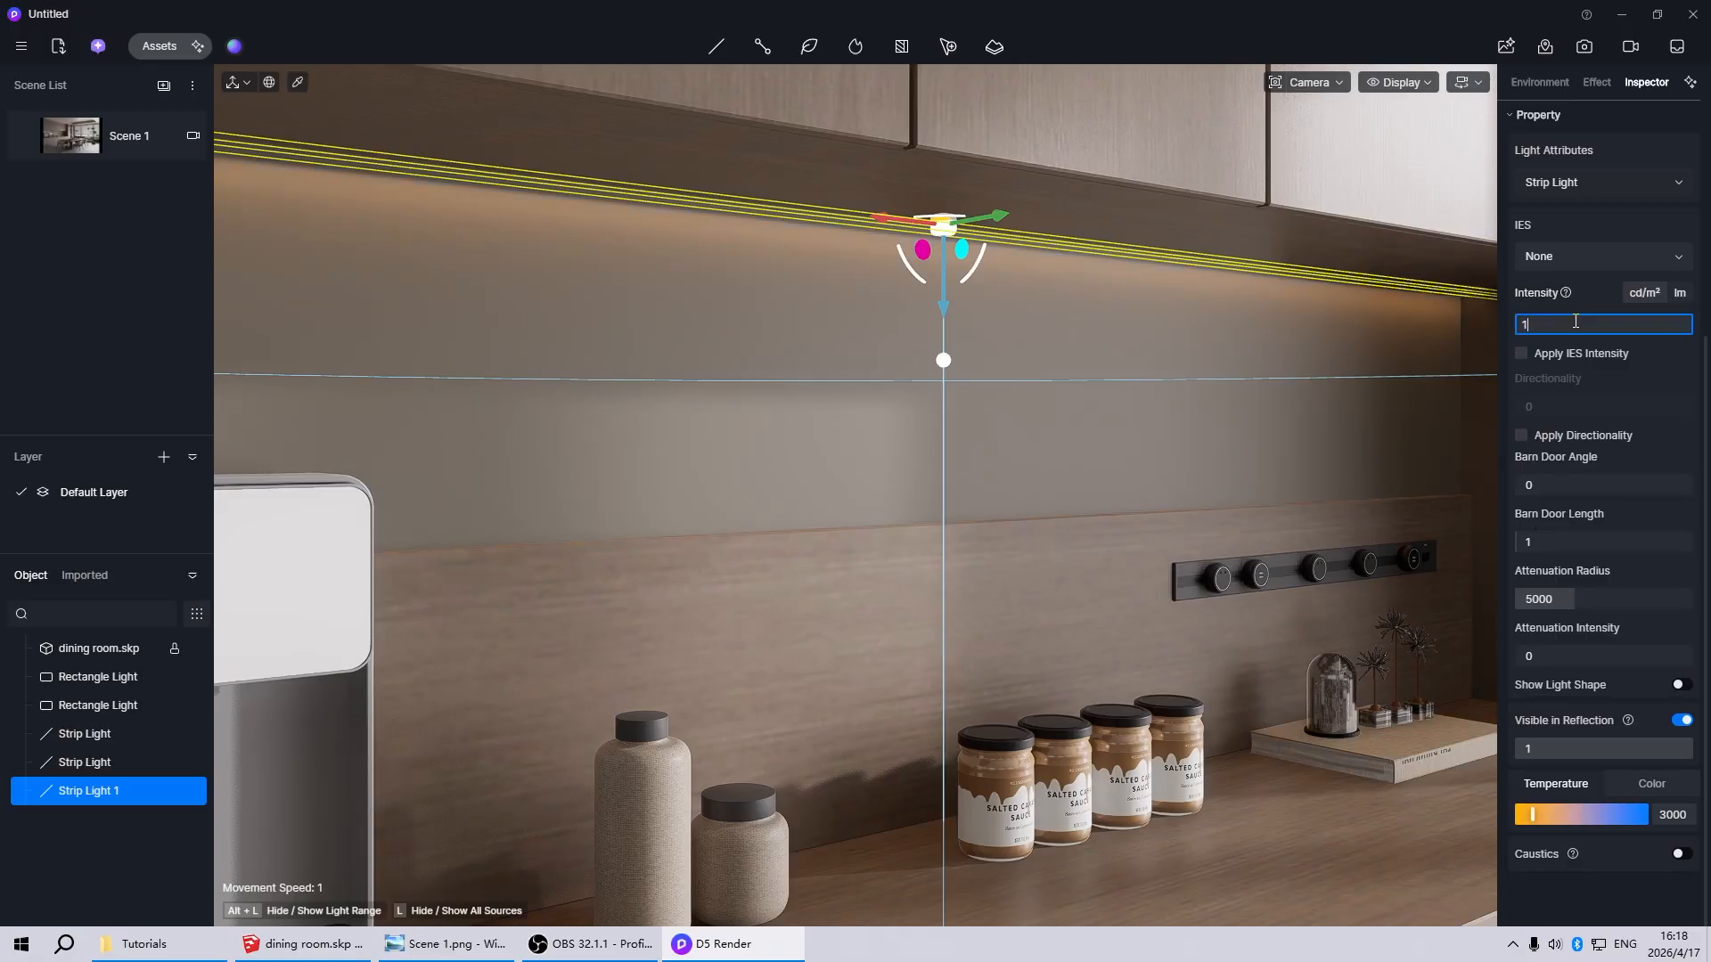
key(Return)
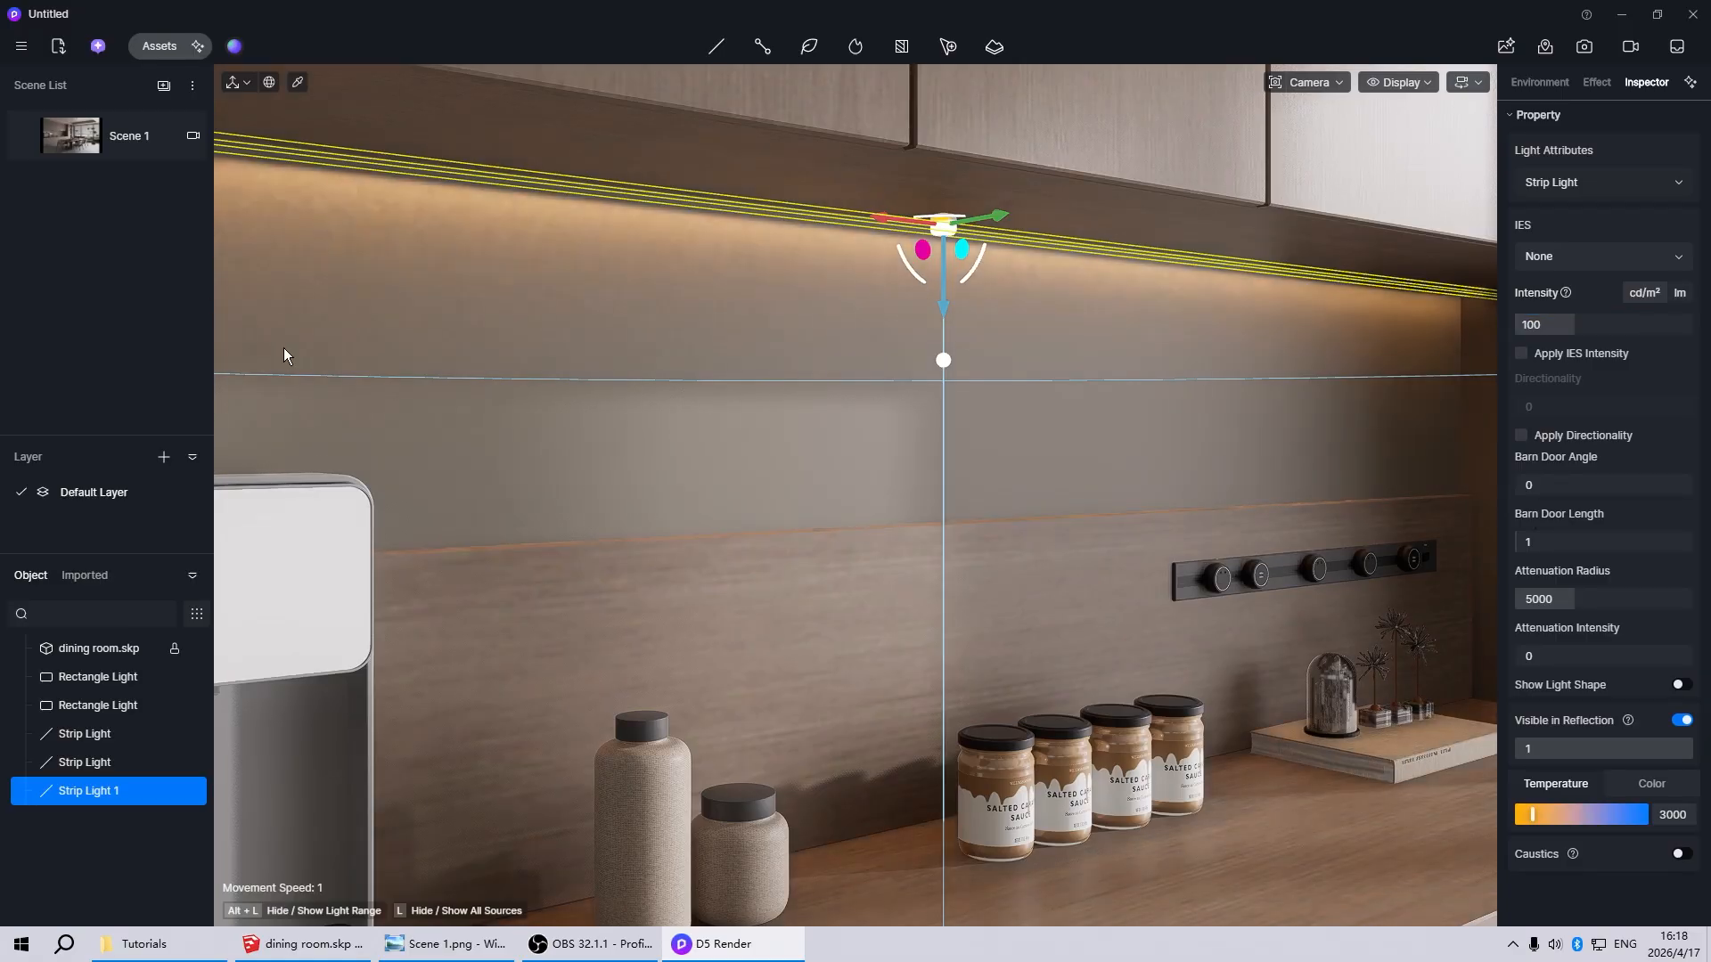
click(92, 137)
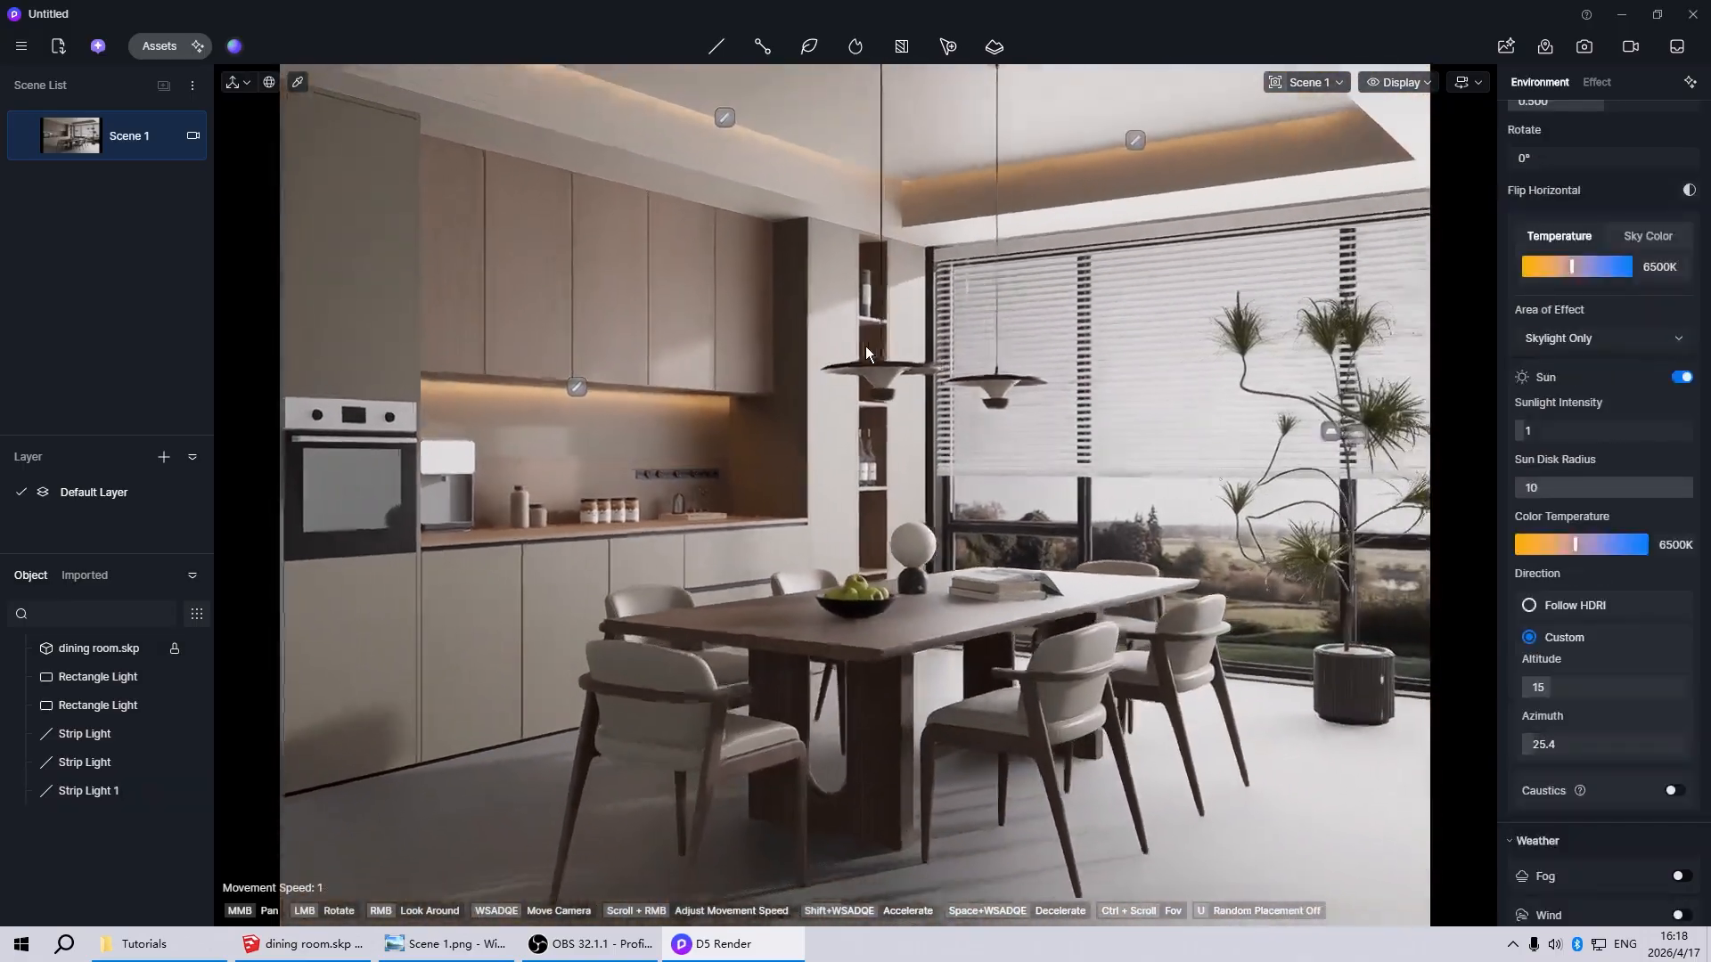
scroll(864, 448, up, 5)
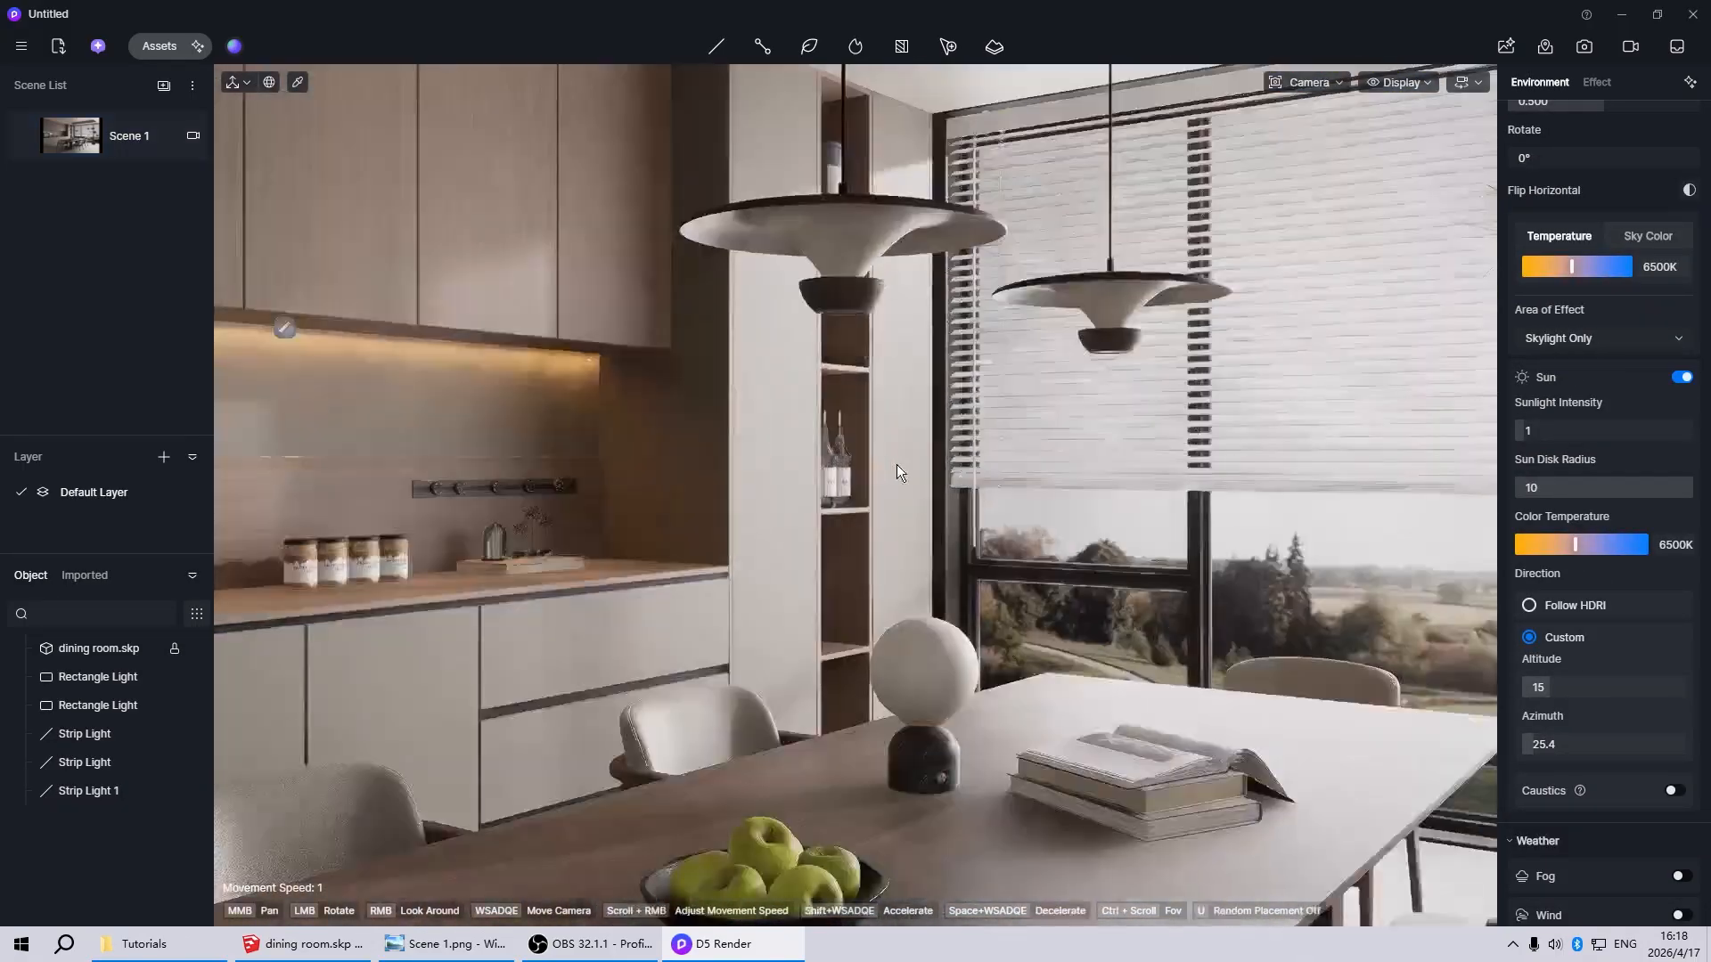
Place a new strip light at the top of the tall open shelf niche, above the coffee canister
middle_drag(897, 464, 665, 613)
scroll(481, 575, down, 3)
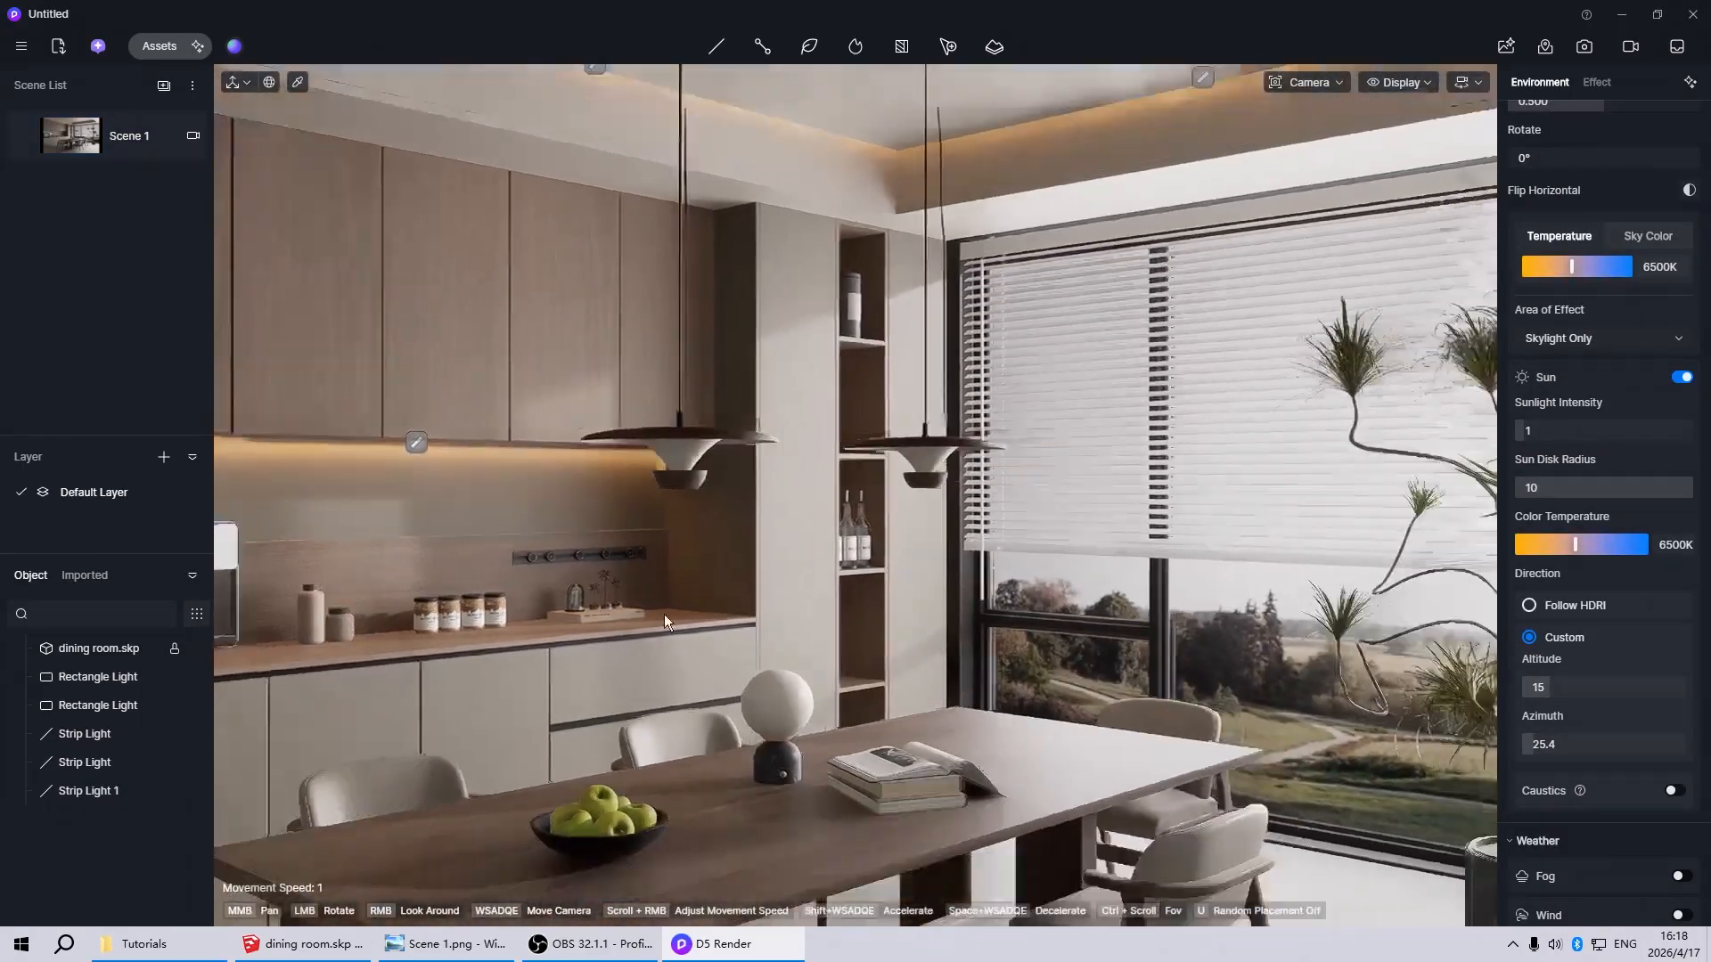
scroll(849, 528, up, 6)
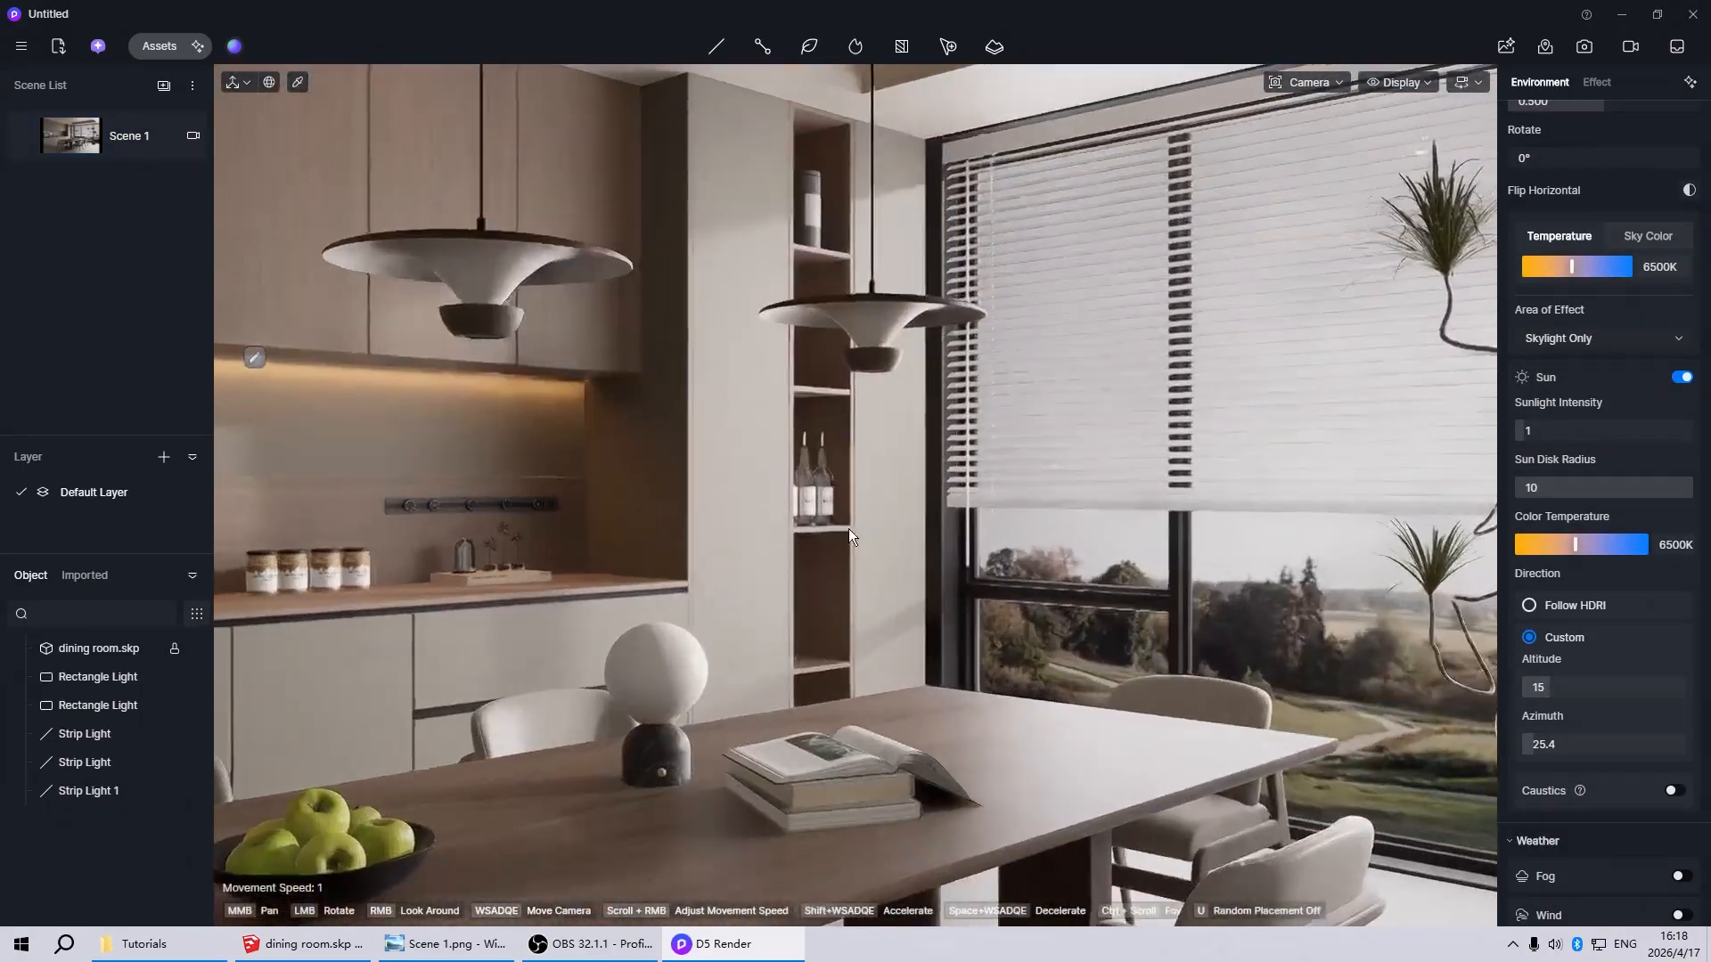
scroll(793, 309, down, 4)
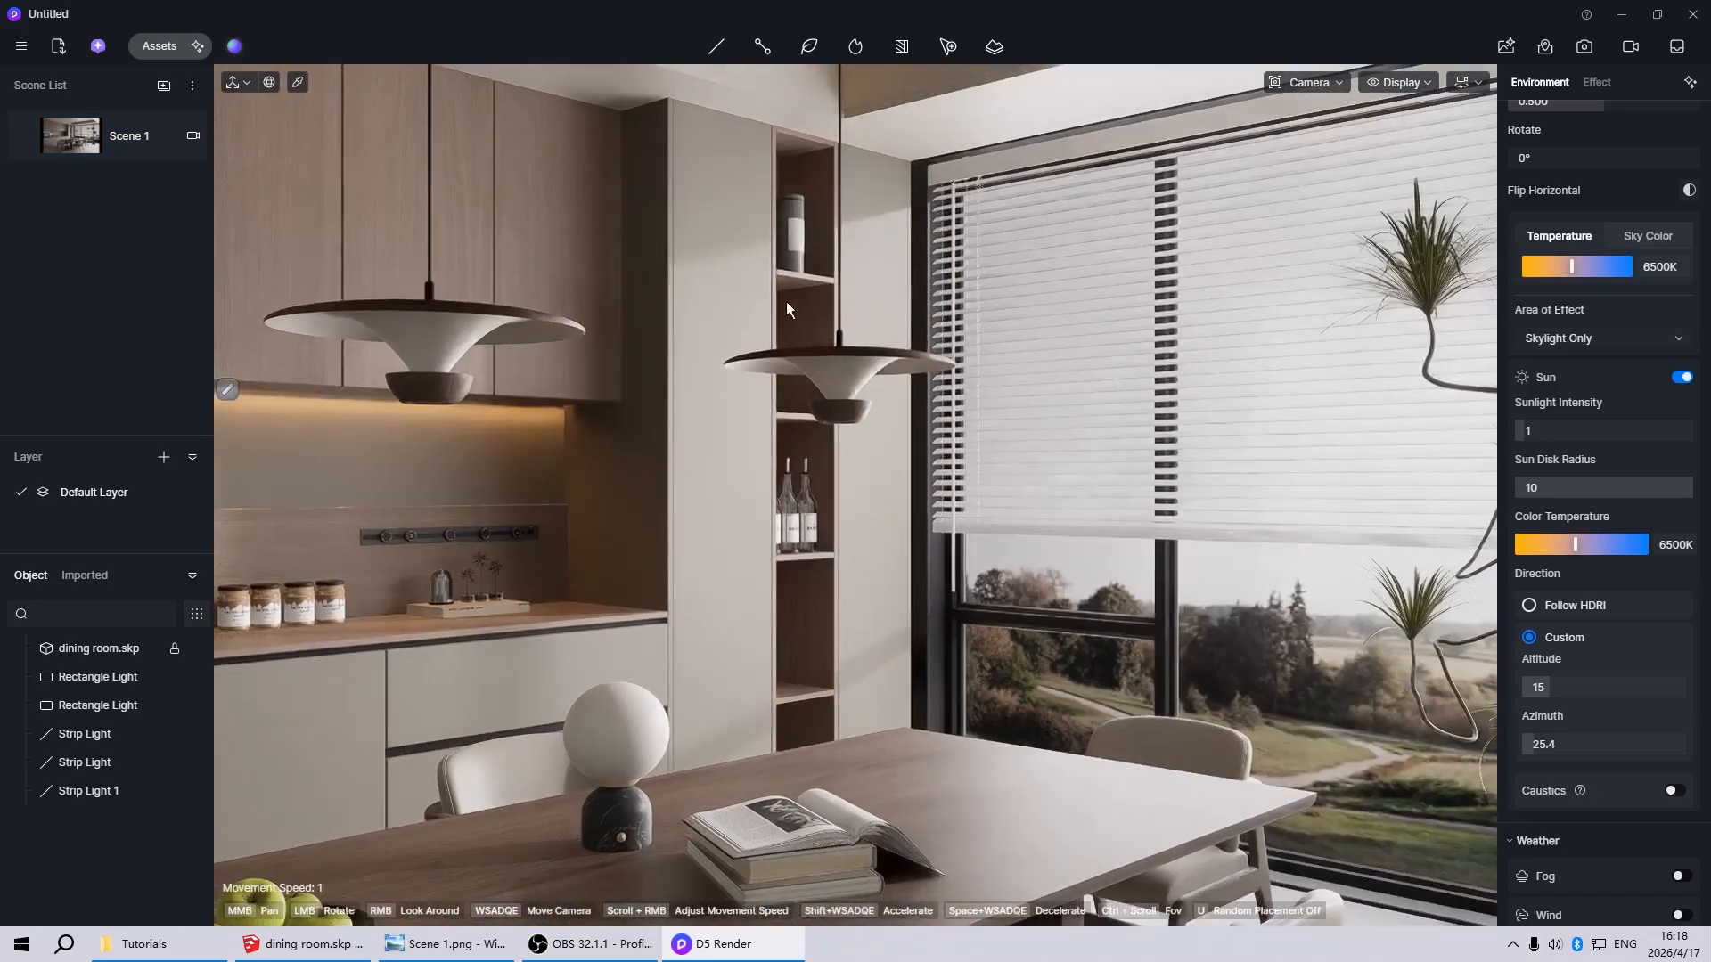
click(716, 47)
click(718, 139)
scroll(770, 207, up, 8)
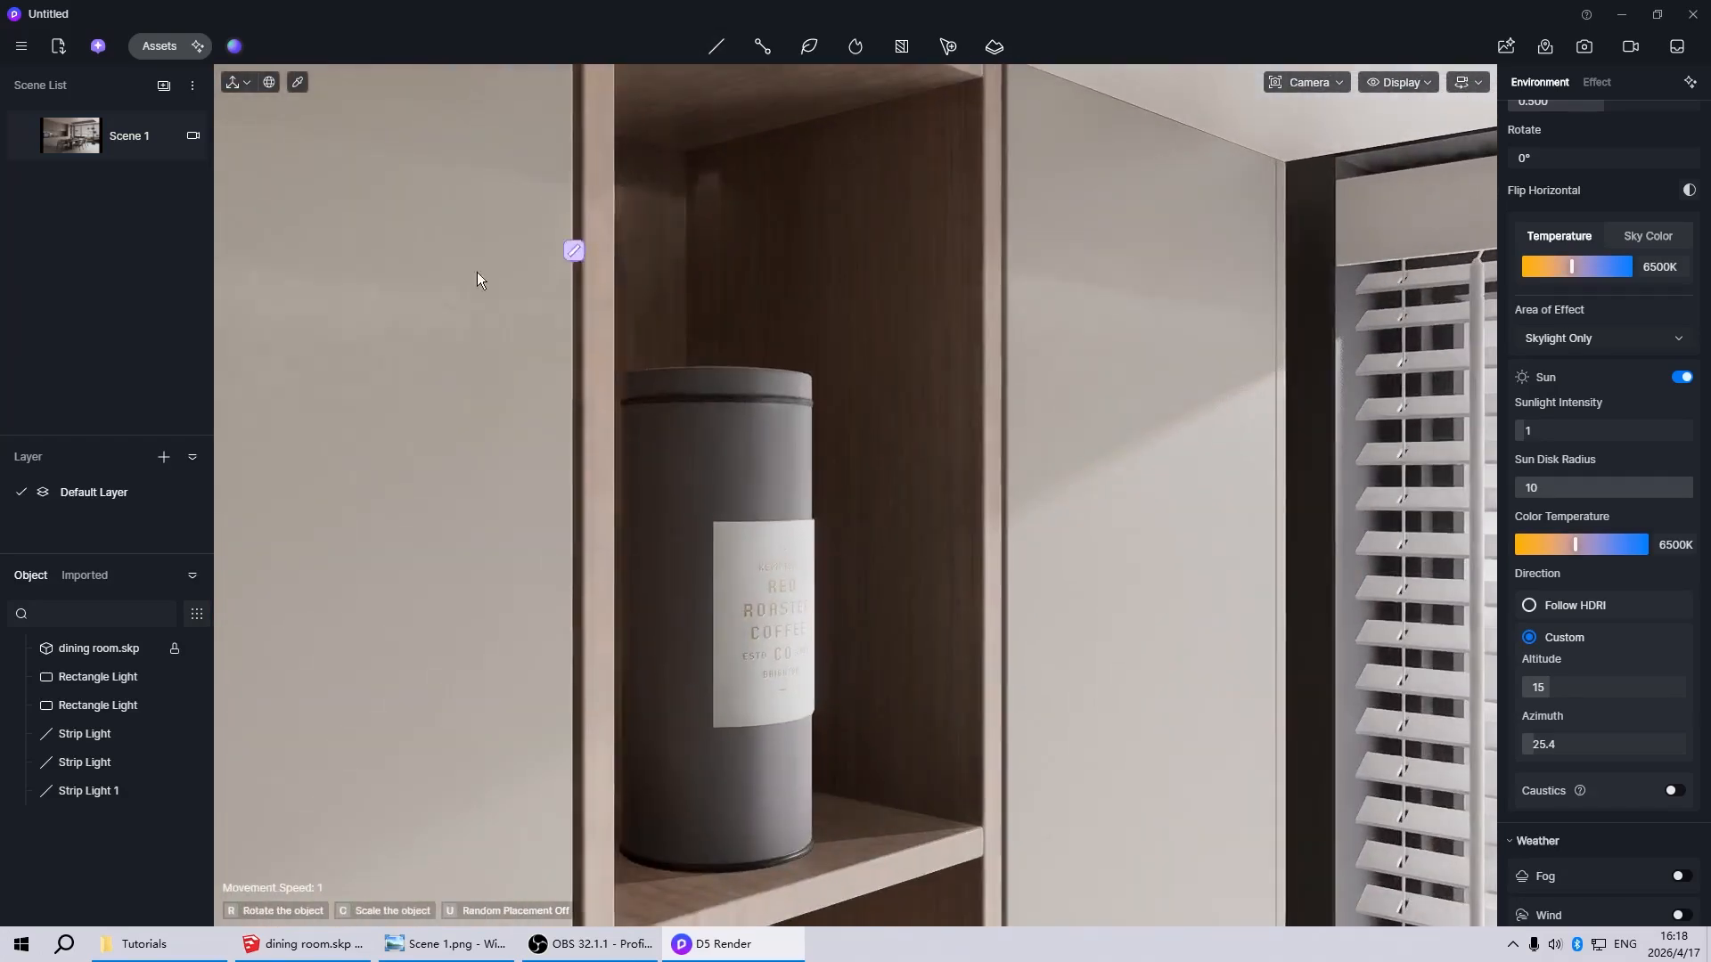
scroll(580, 181, up, 5)
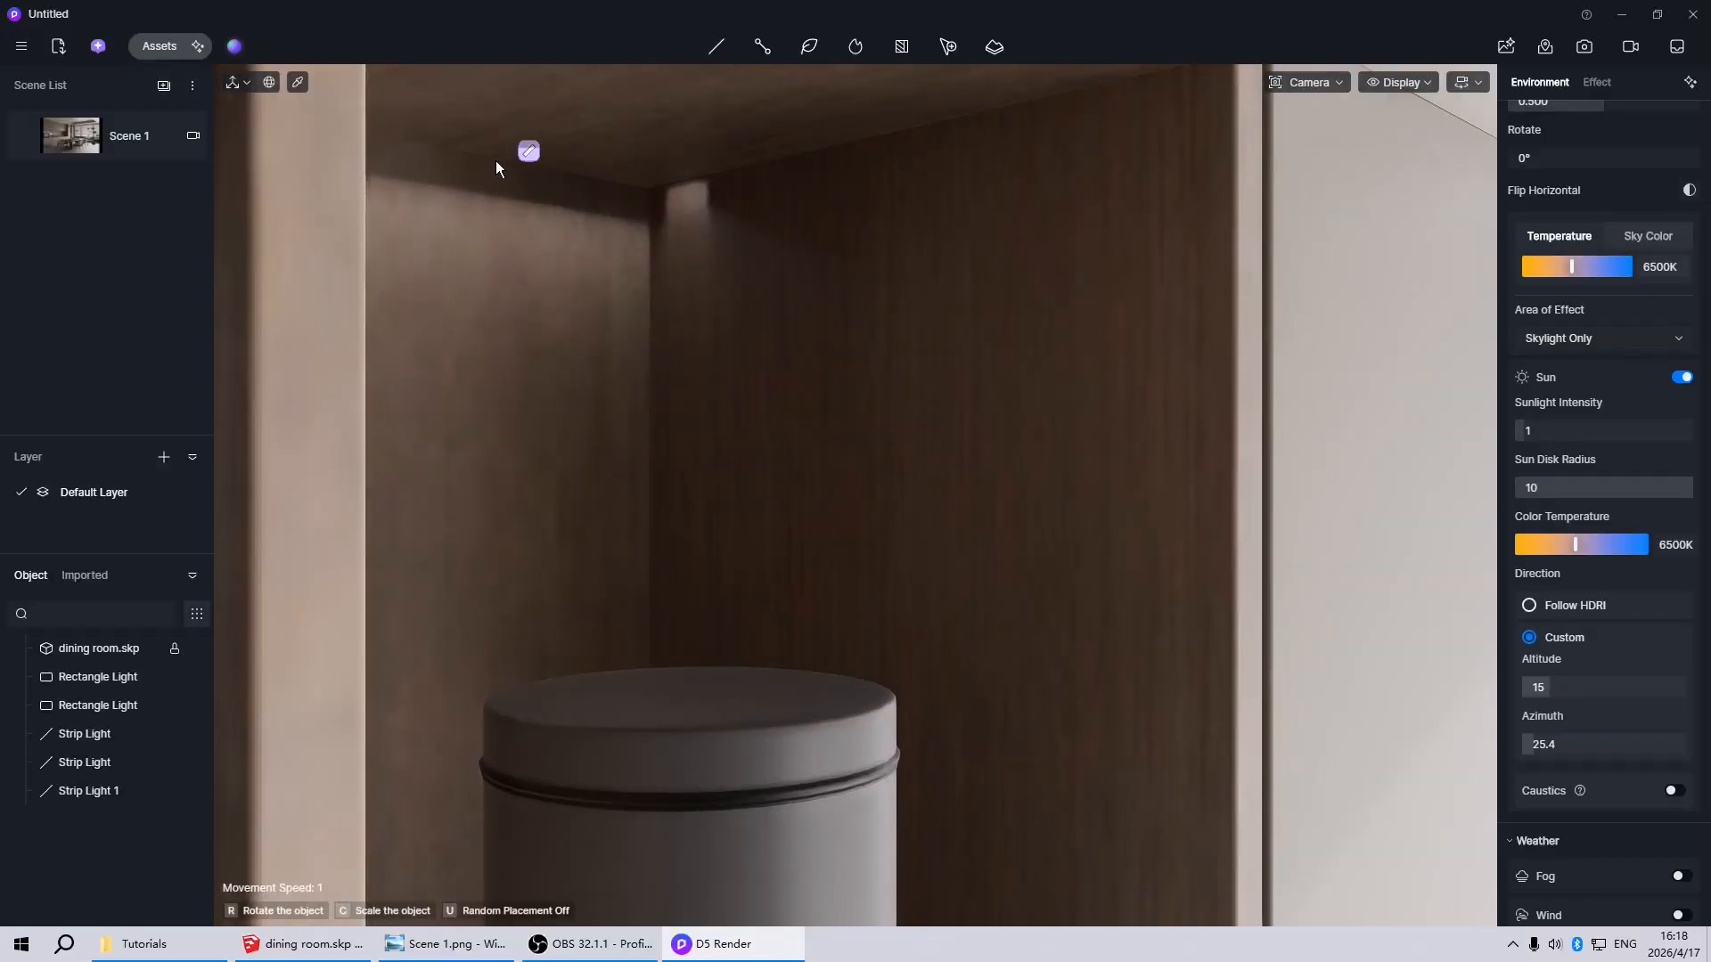
click(495, 161)
scroll(442, 324, down, 10)
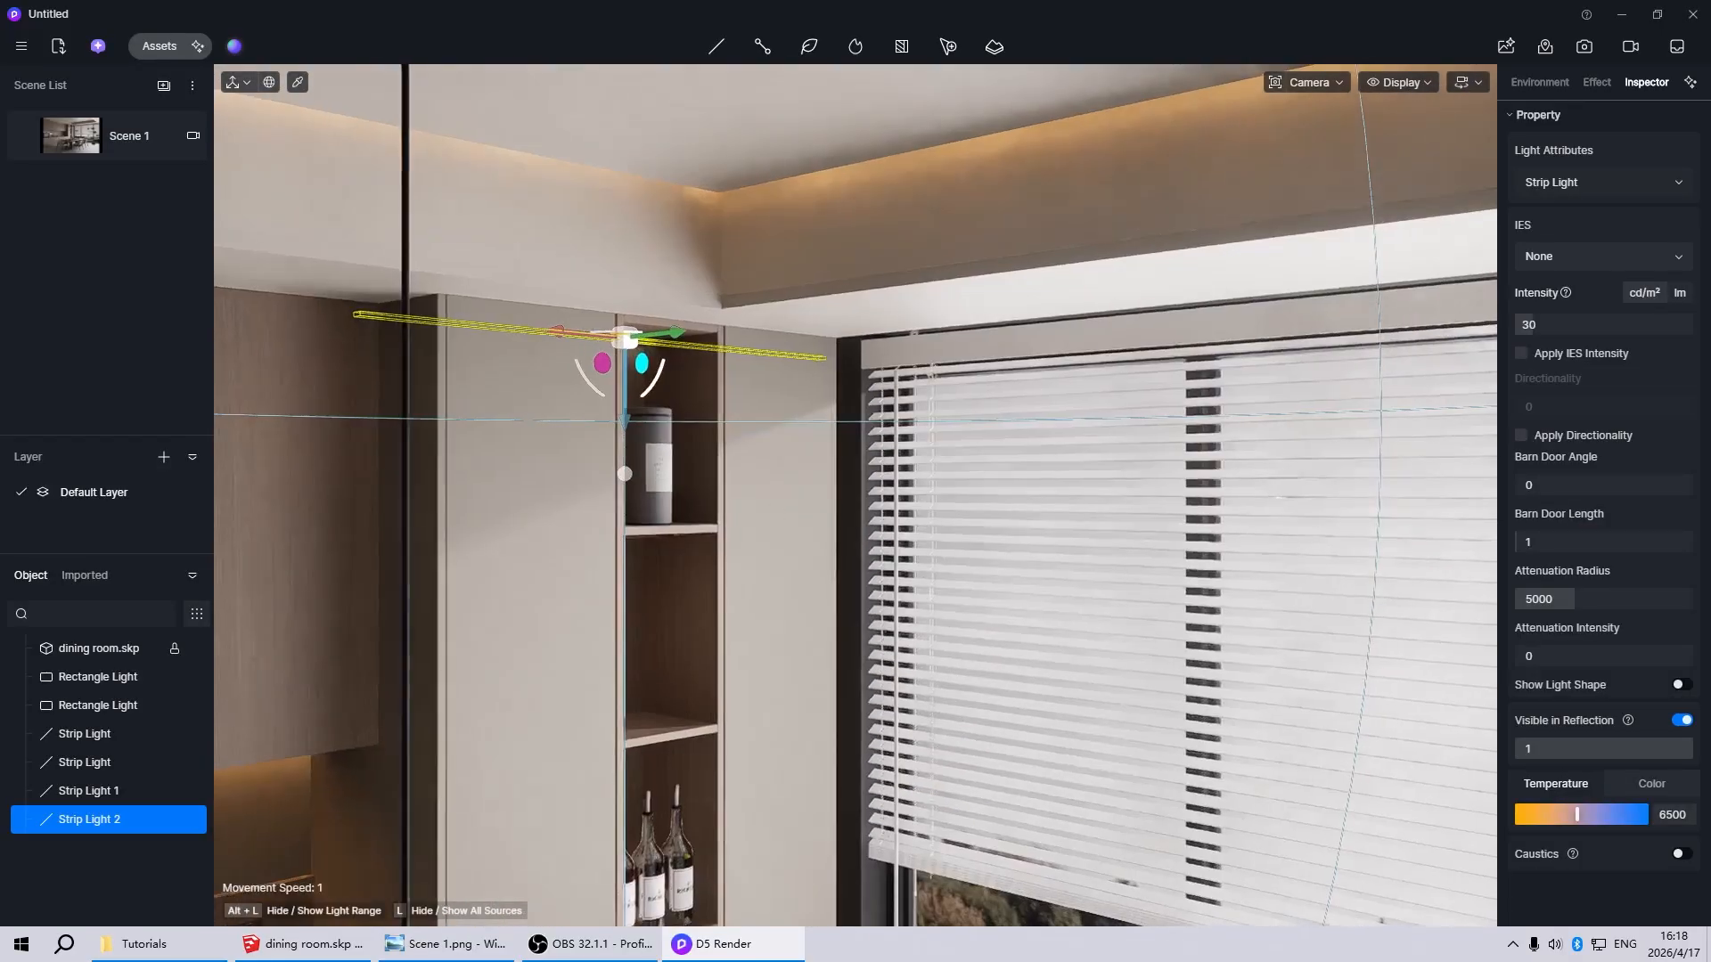
Scale the niche strip light down along its length so it extends less far past the niche's sides
middle_drag(793, 469, 1223, 372)
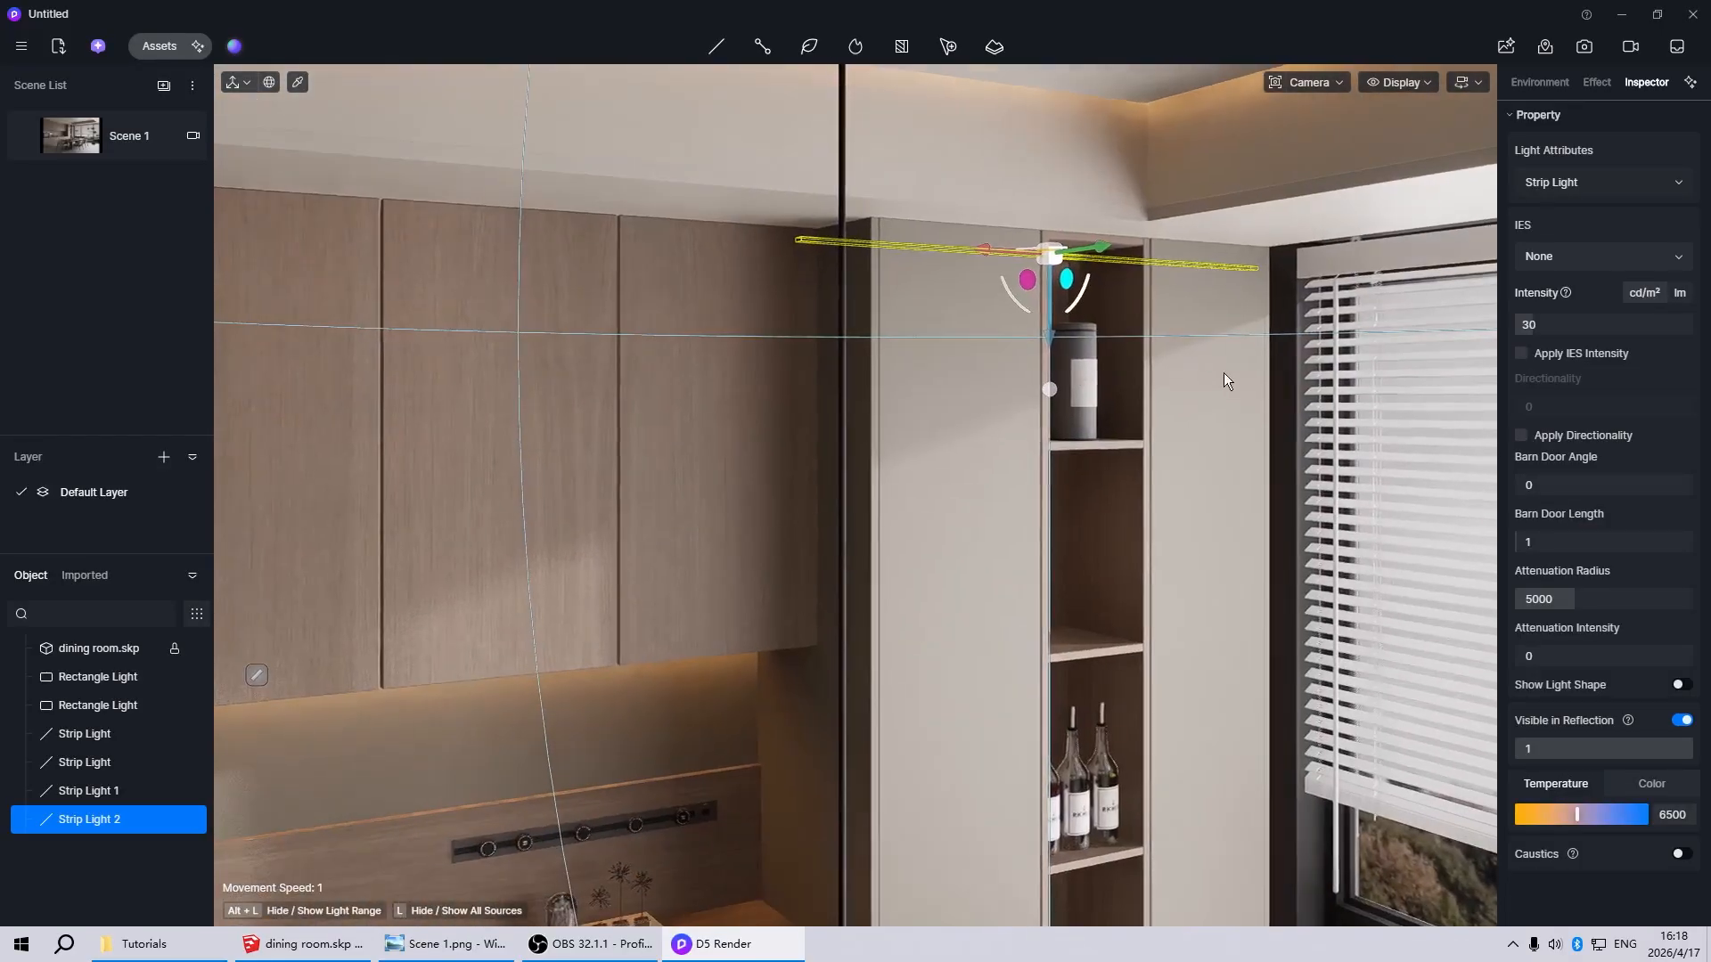
scroll(1223, 372, up, 8)
scroll(713, 236, down, 4)
scroll(683, 237, up, 2)
scroll(900, 291, down, 3)
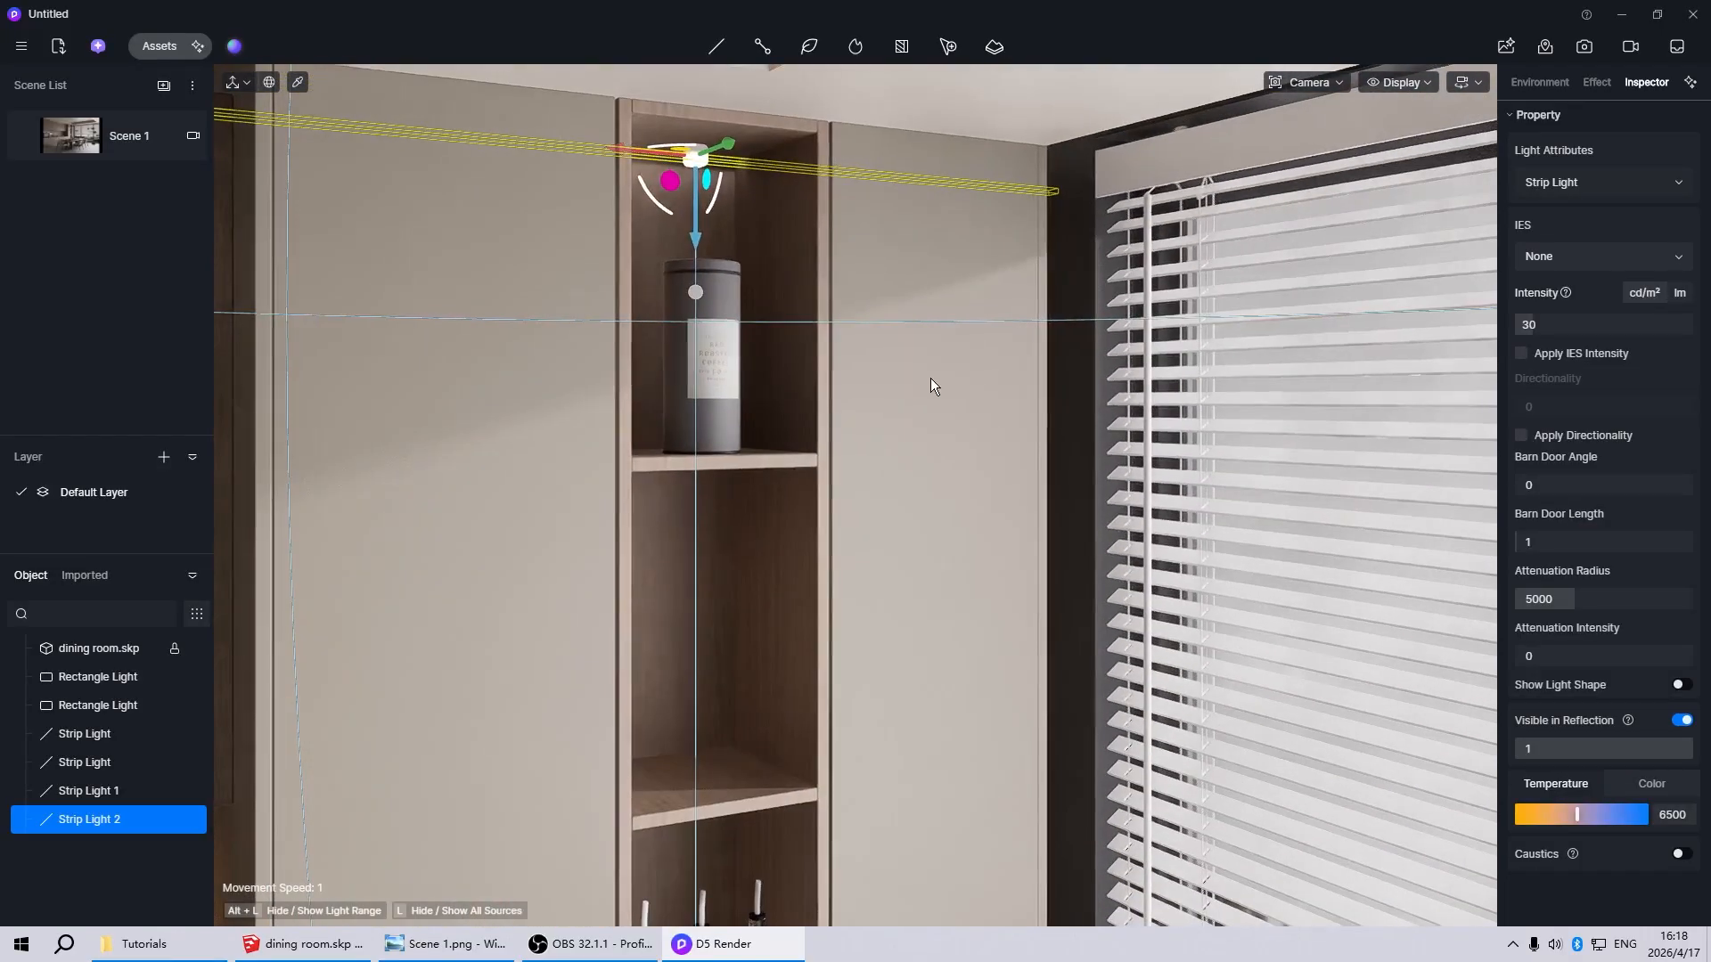
key(space)
scroll(884, 419, down, 2)
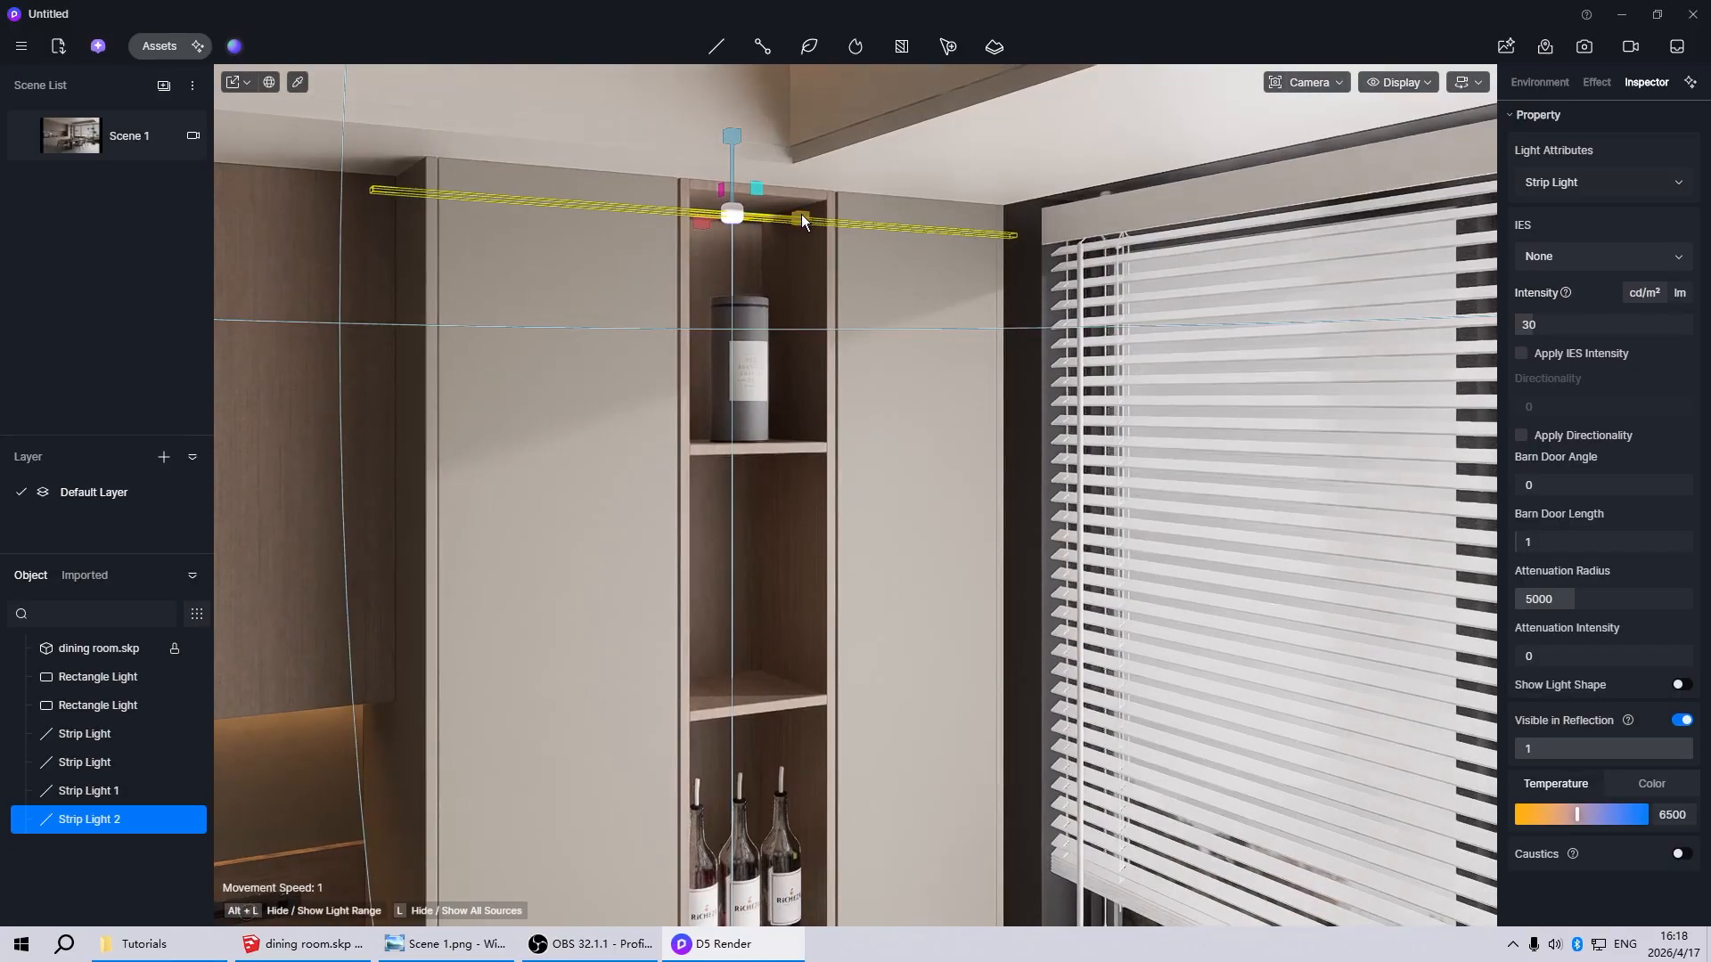
drag(800, 214, 600, 222)
scroll(668, 235, up, 3)
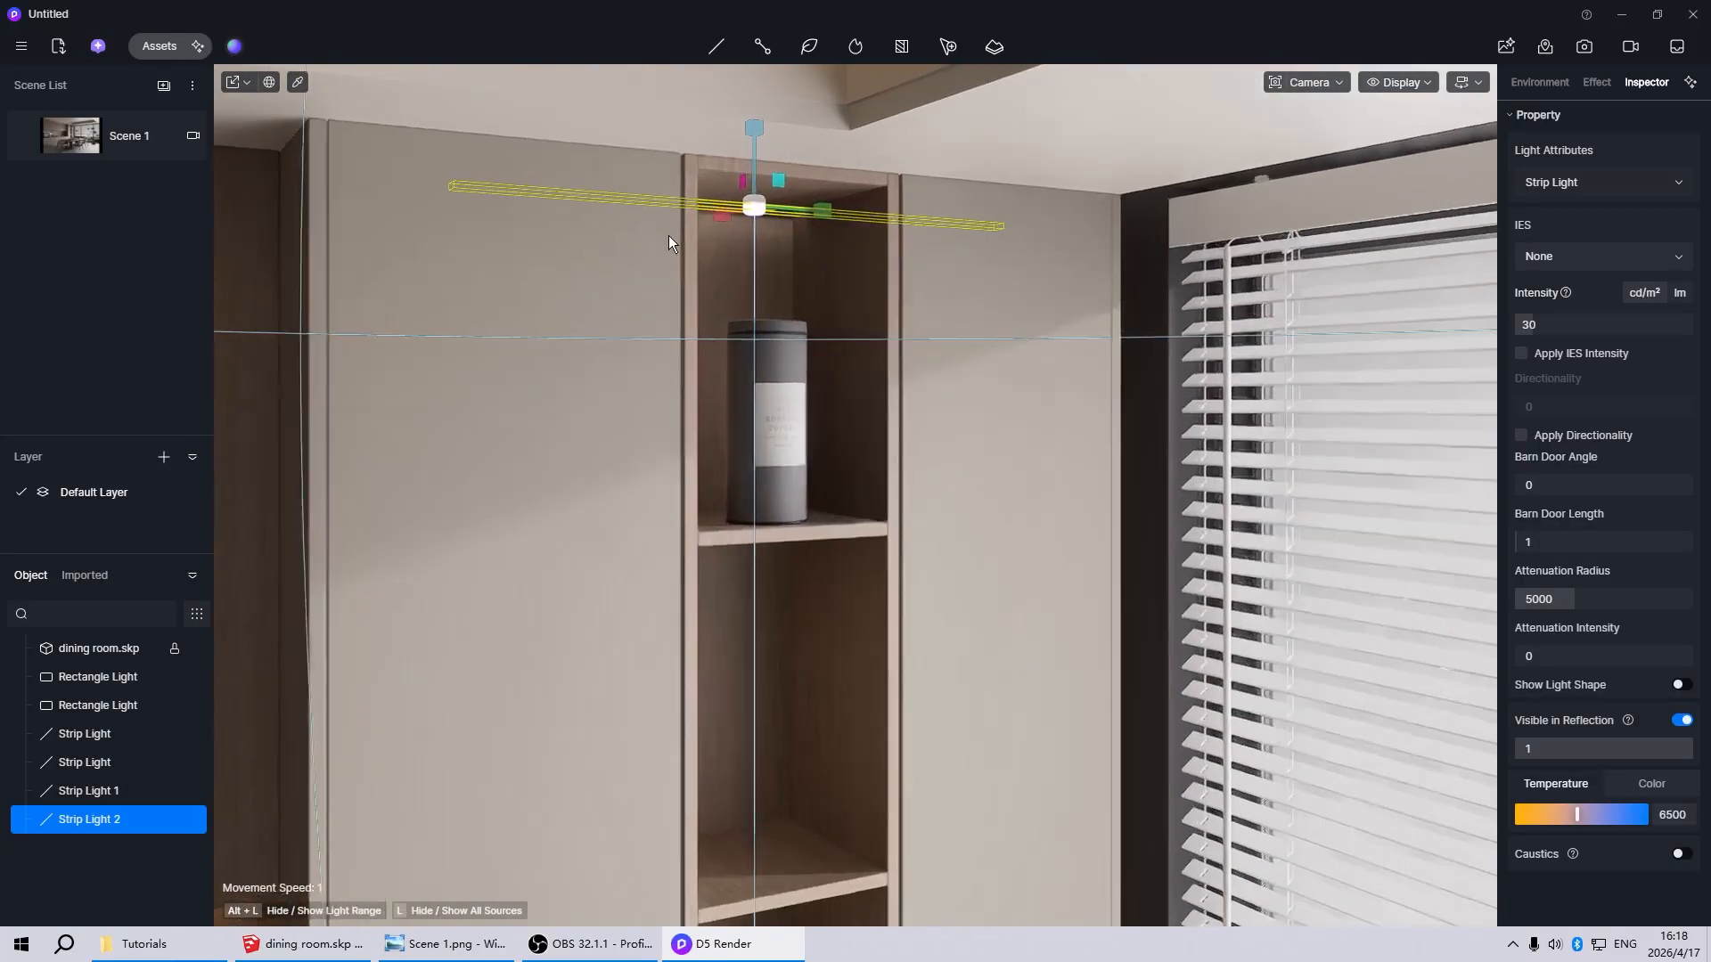
key(b)
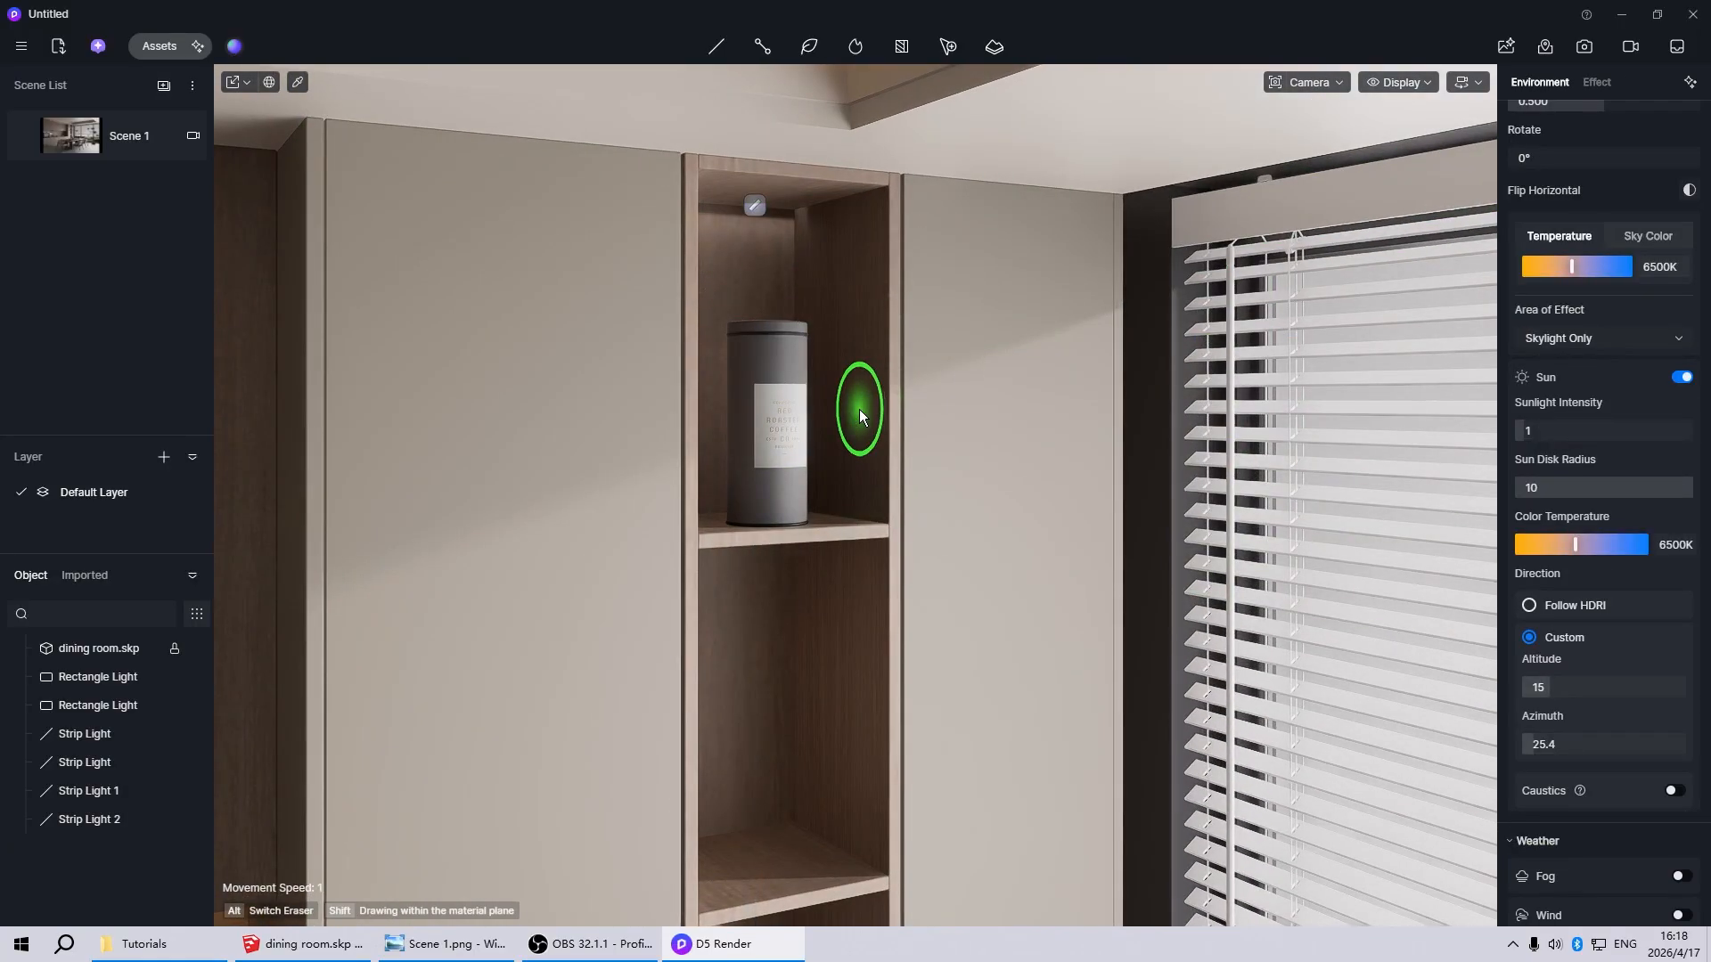
key(Escape)
click(756, 207)
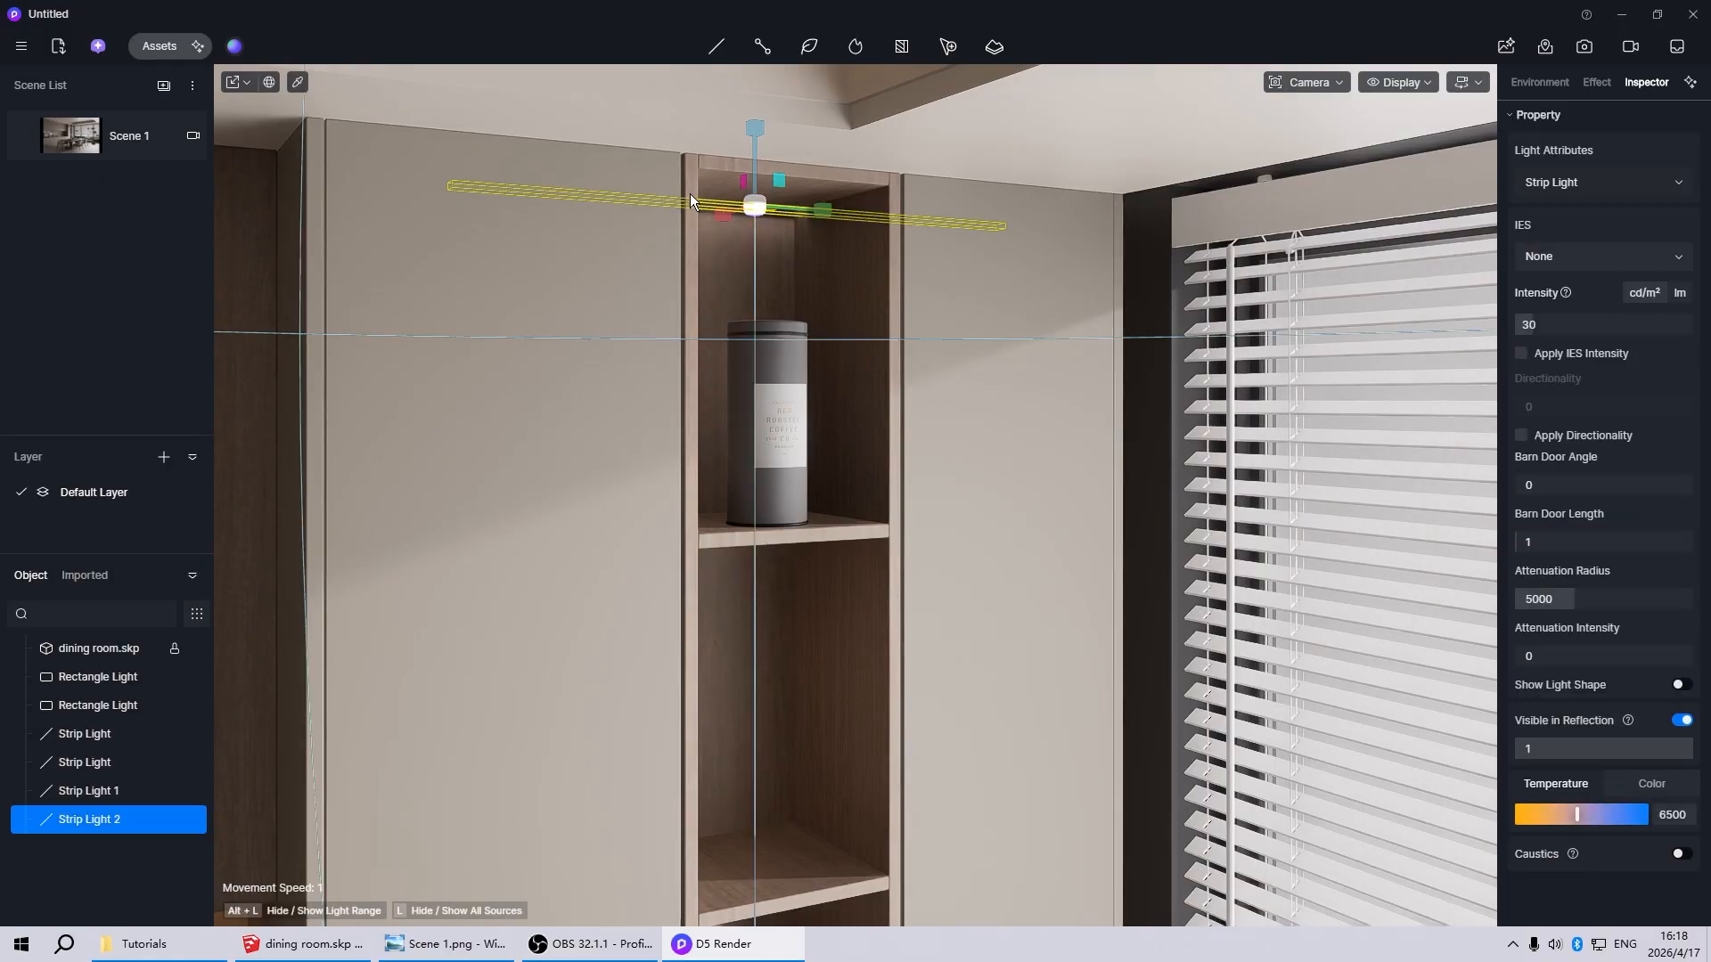
Lower the niche strip light slightly below the underside of the top panel
scroll(758, 200, up, 5)
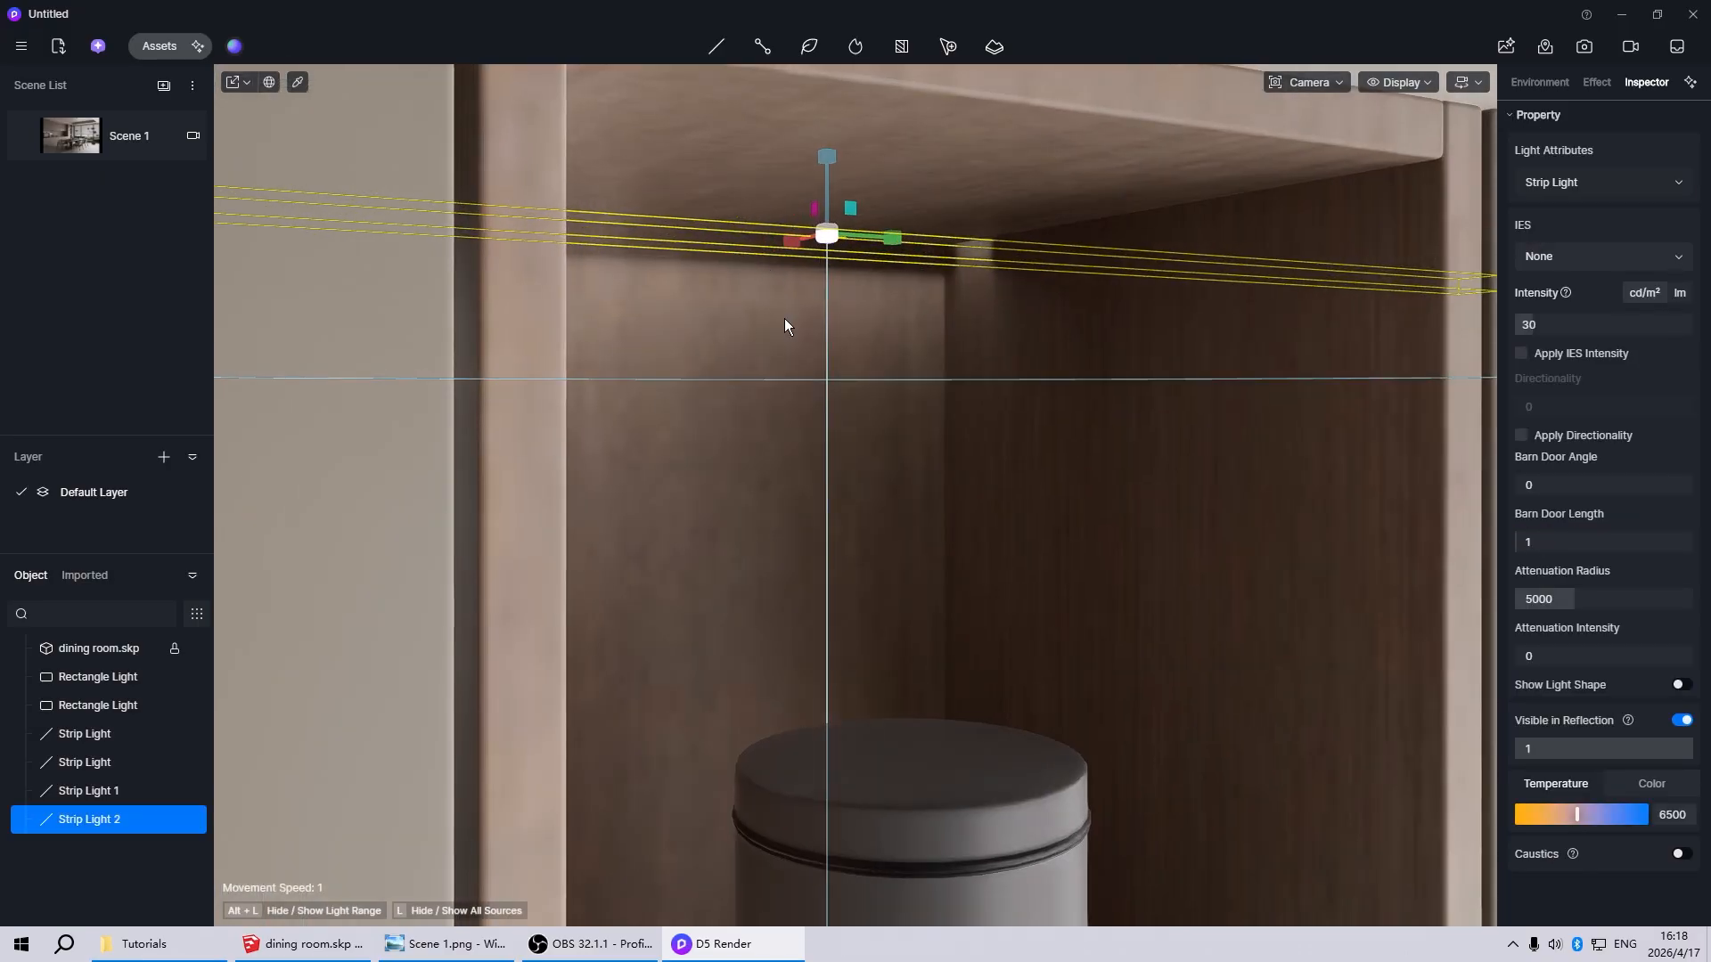
key(space)
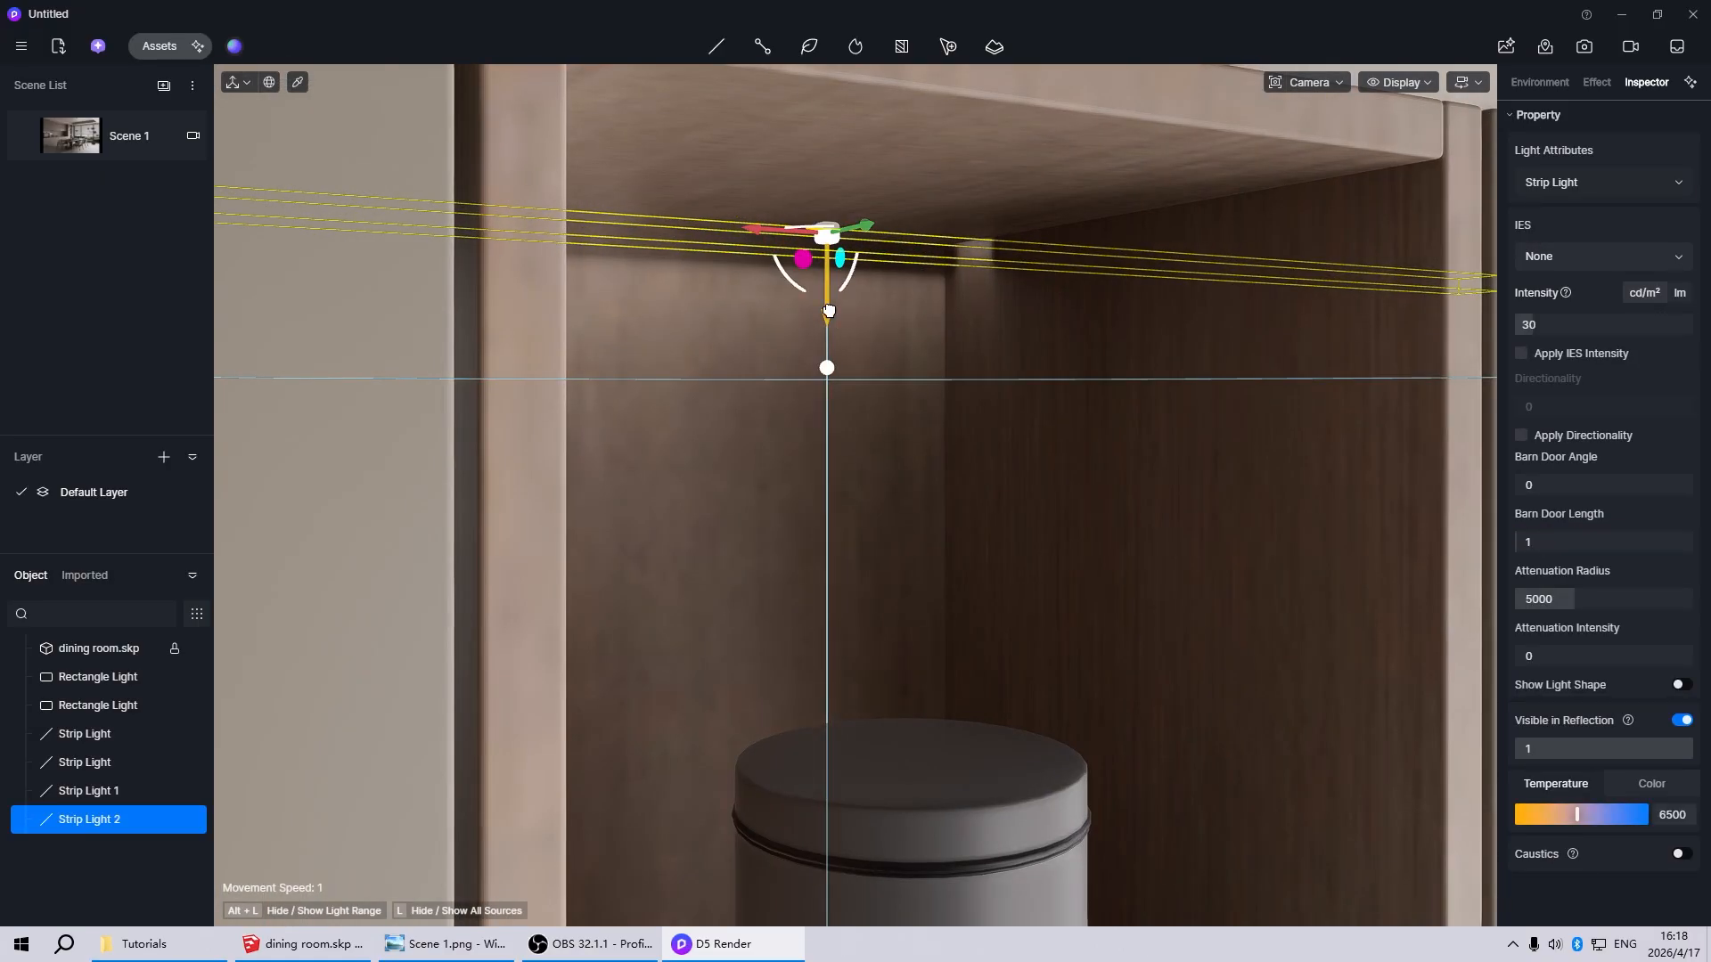
mouse_move(830, 311)
mouse_down()
mouse_move(830, 295)
mouse_move(830, 313)
mouse_up()
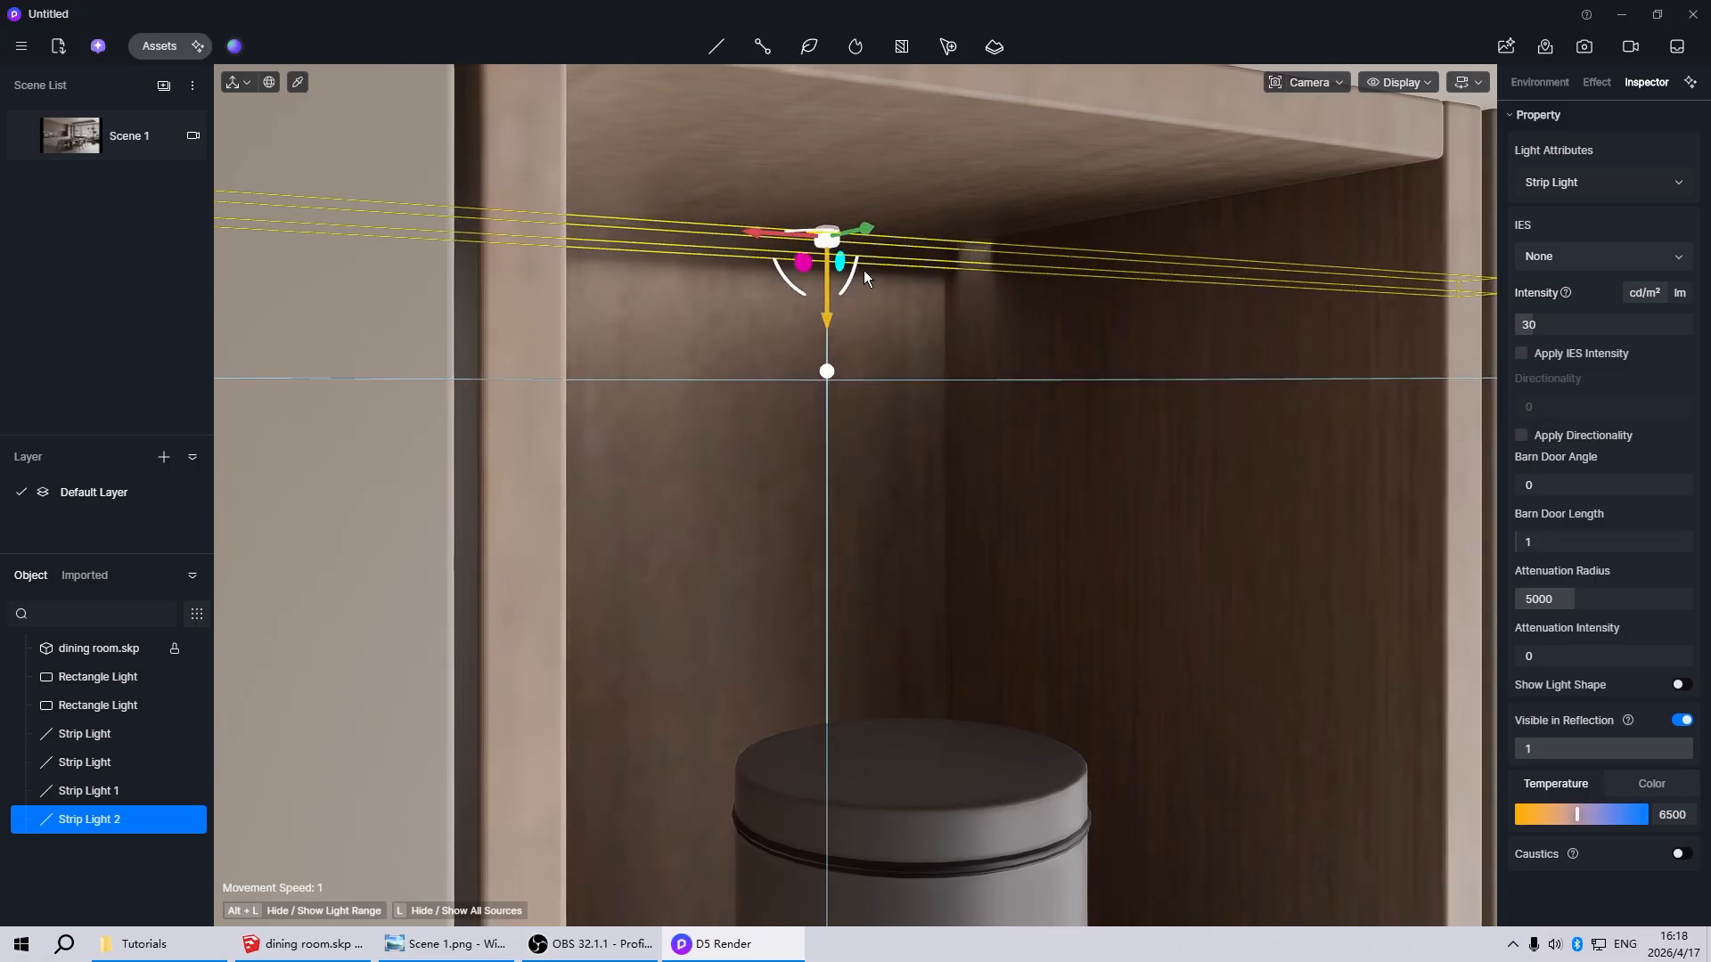
Try a color temperature of 2000 on the niche strip light
scroll(863, 270, down, 5)
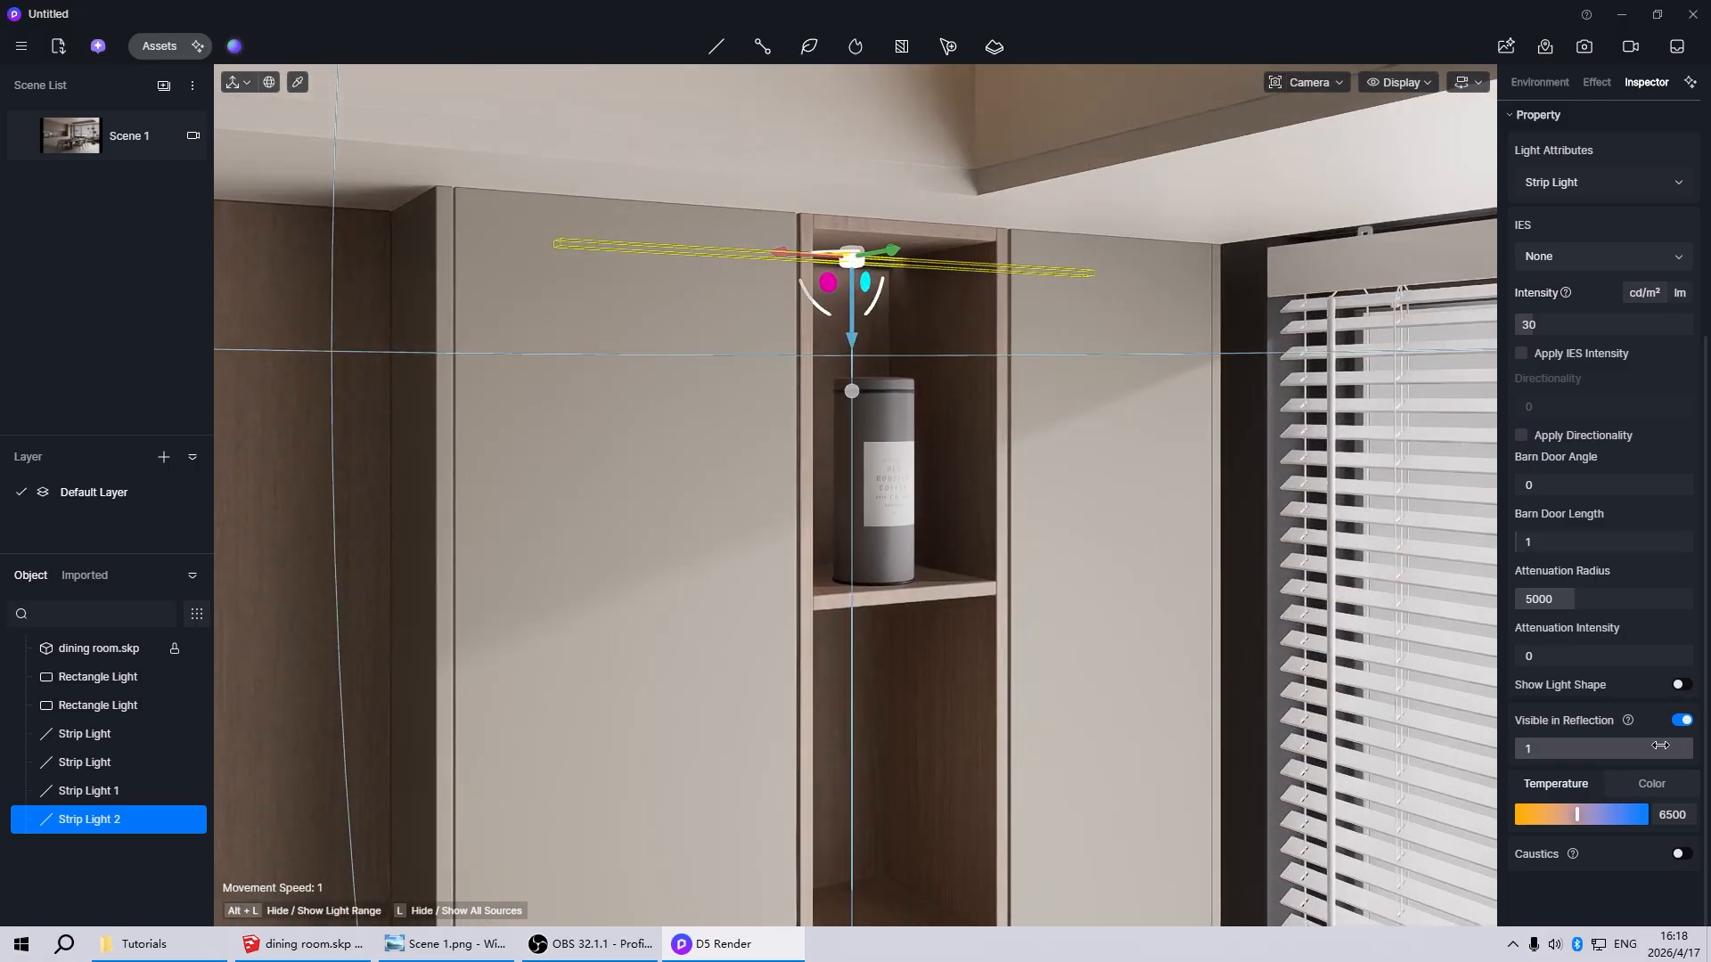
click(1679, 817)
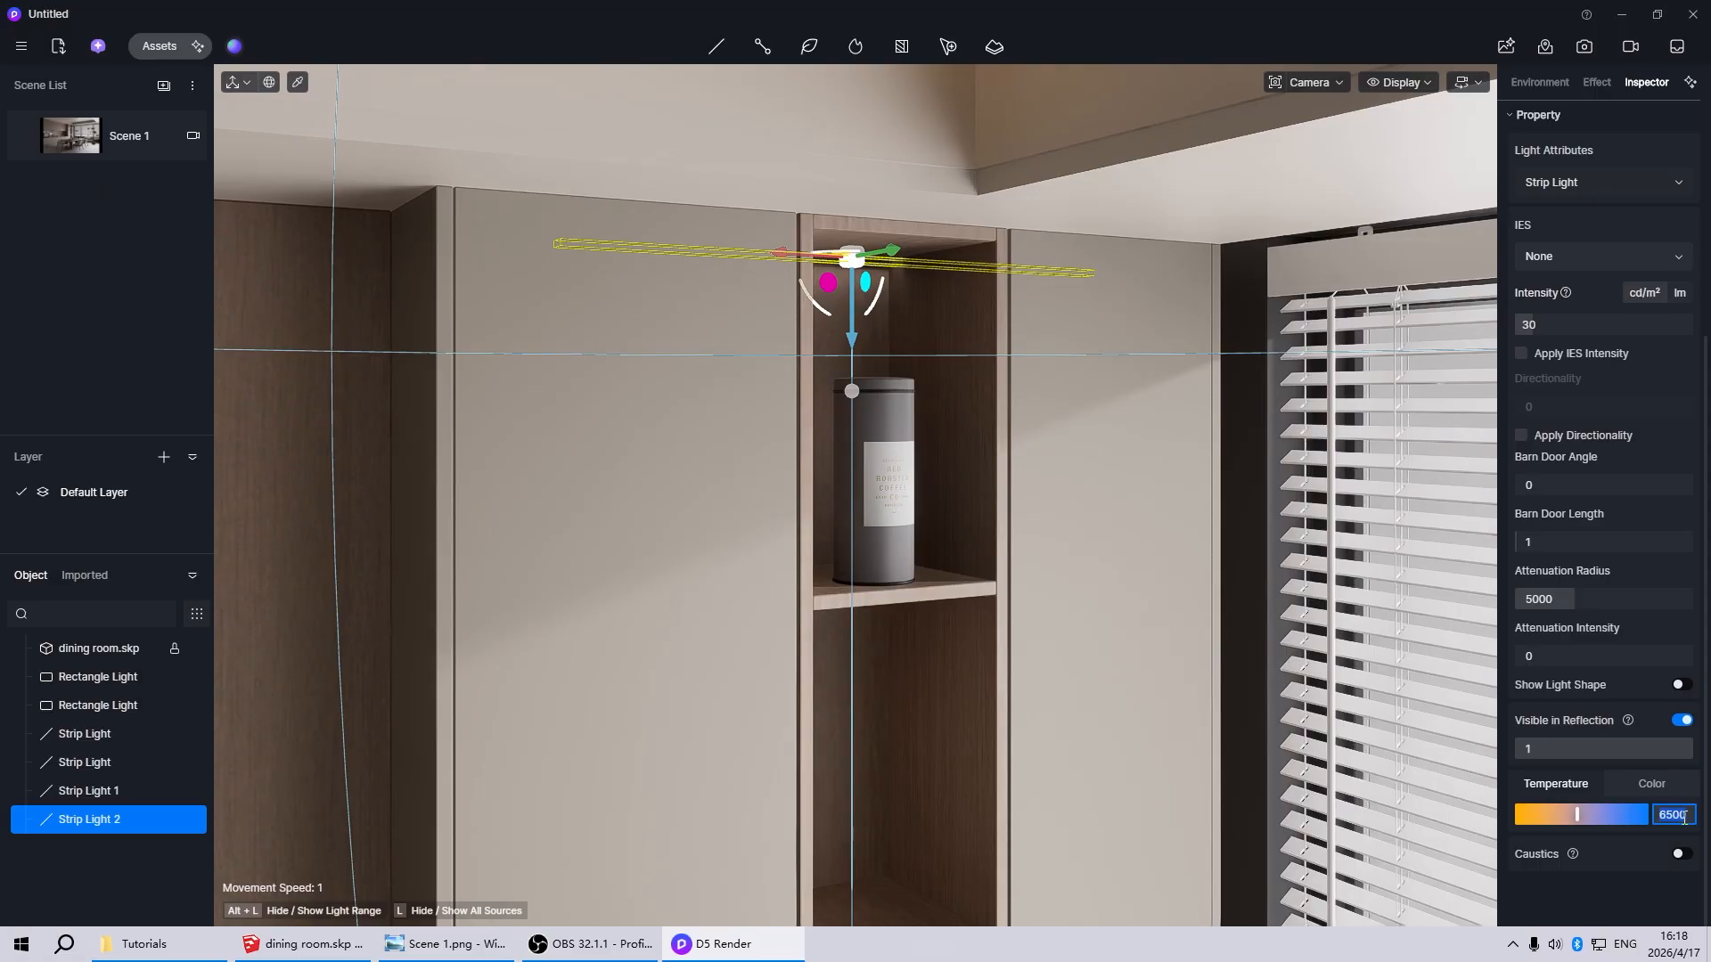
text(3000)
key(Return)
click(1682, 816)
text(2000)
key(Return)
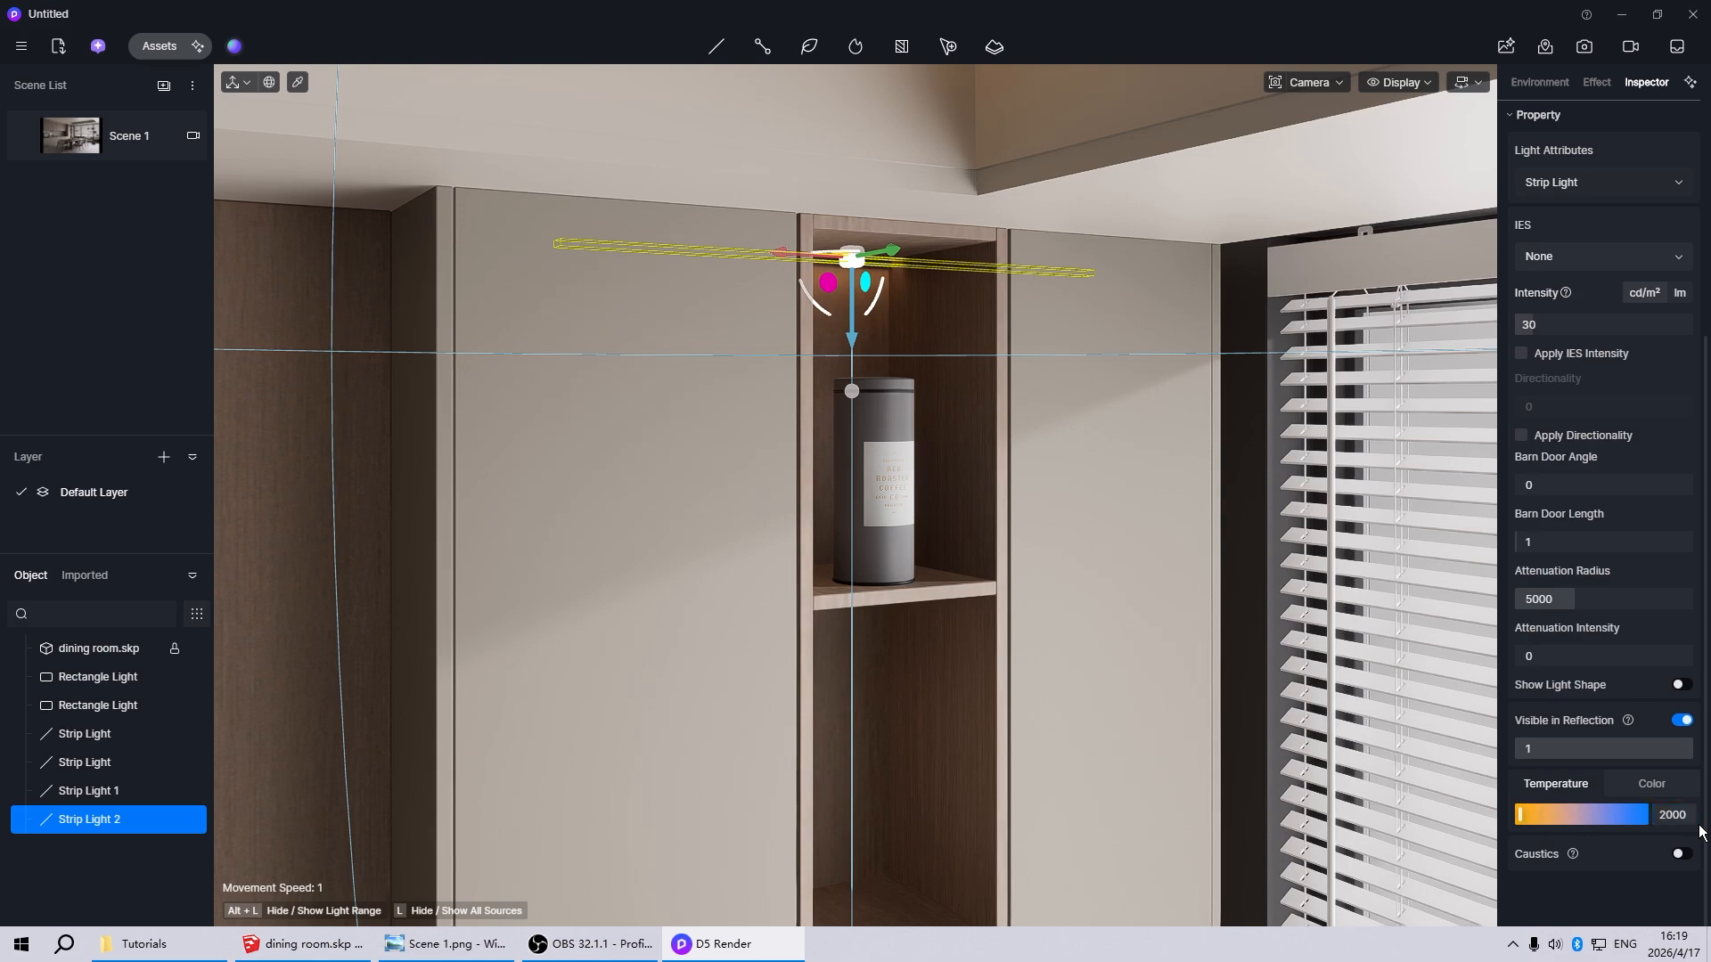
Set the niche strip light's color temperature to 3000 and return to the Scene 1 view
click(1695, 820)
text(2000)
key(Return)
click(95, 144)
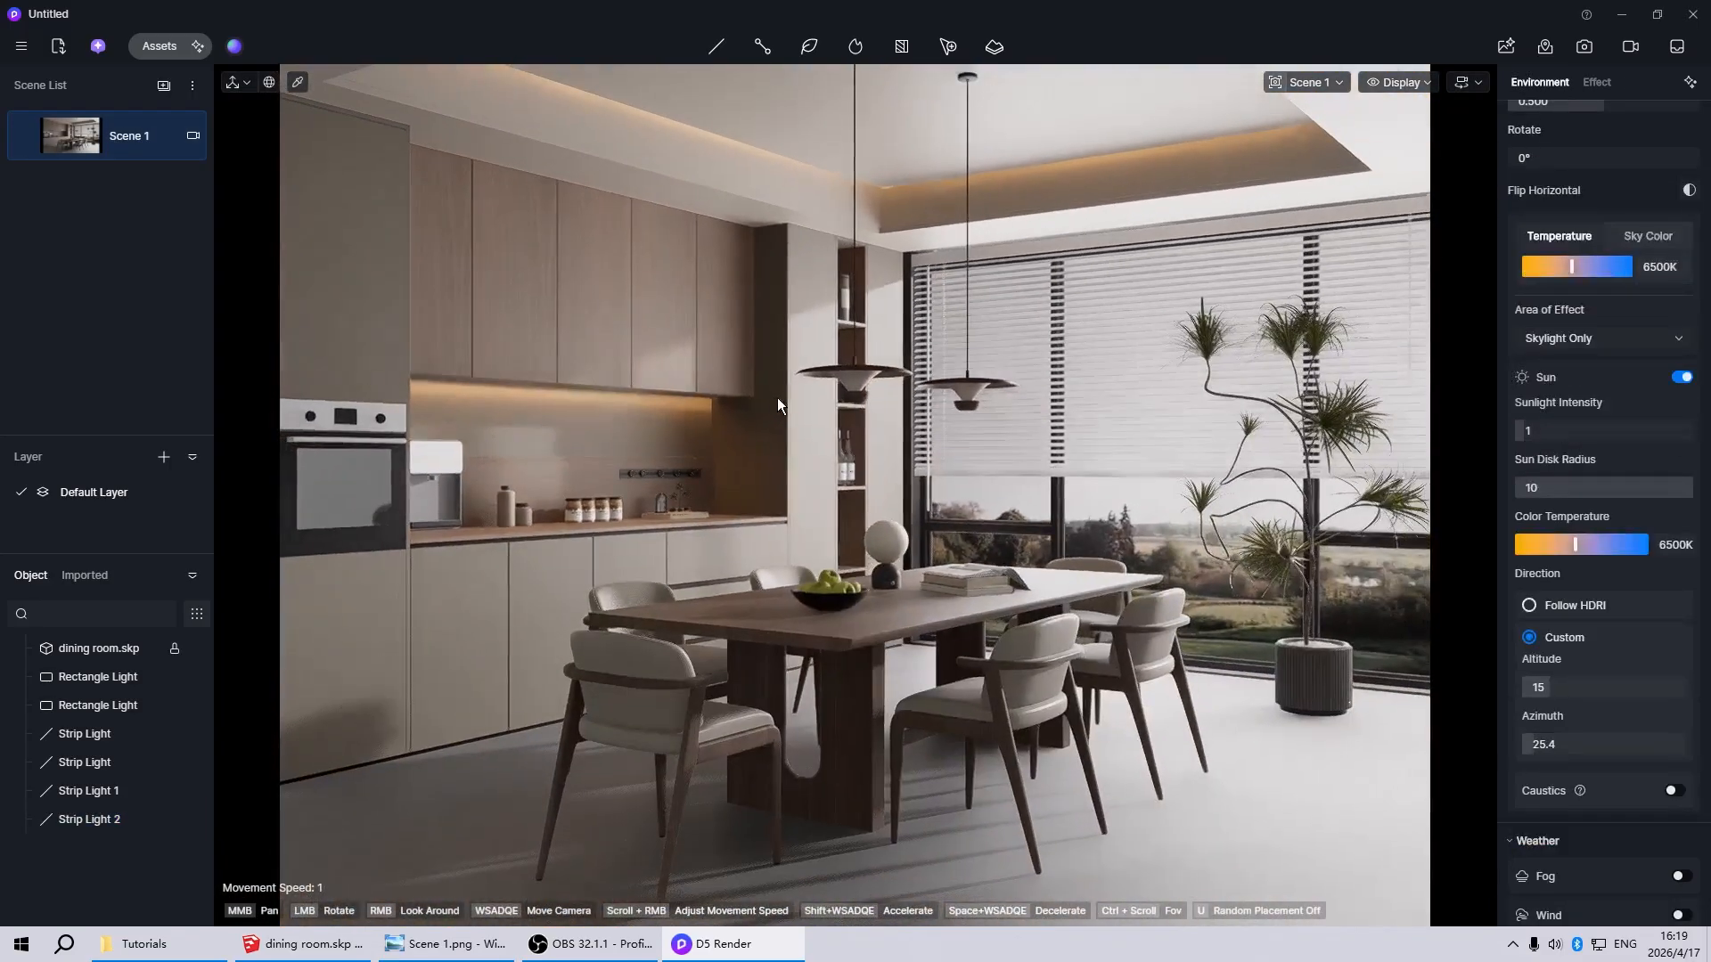
Select the strip light at the top of the shelf niche and set its barn door length to 0
scroll(816, 339, up, 5)
scroll(966, 178, up, 3)
scroll(661, 570, down, 4)
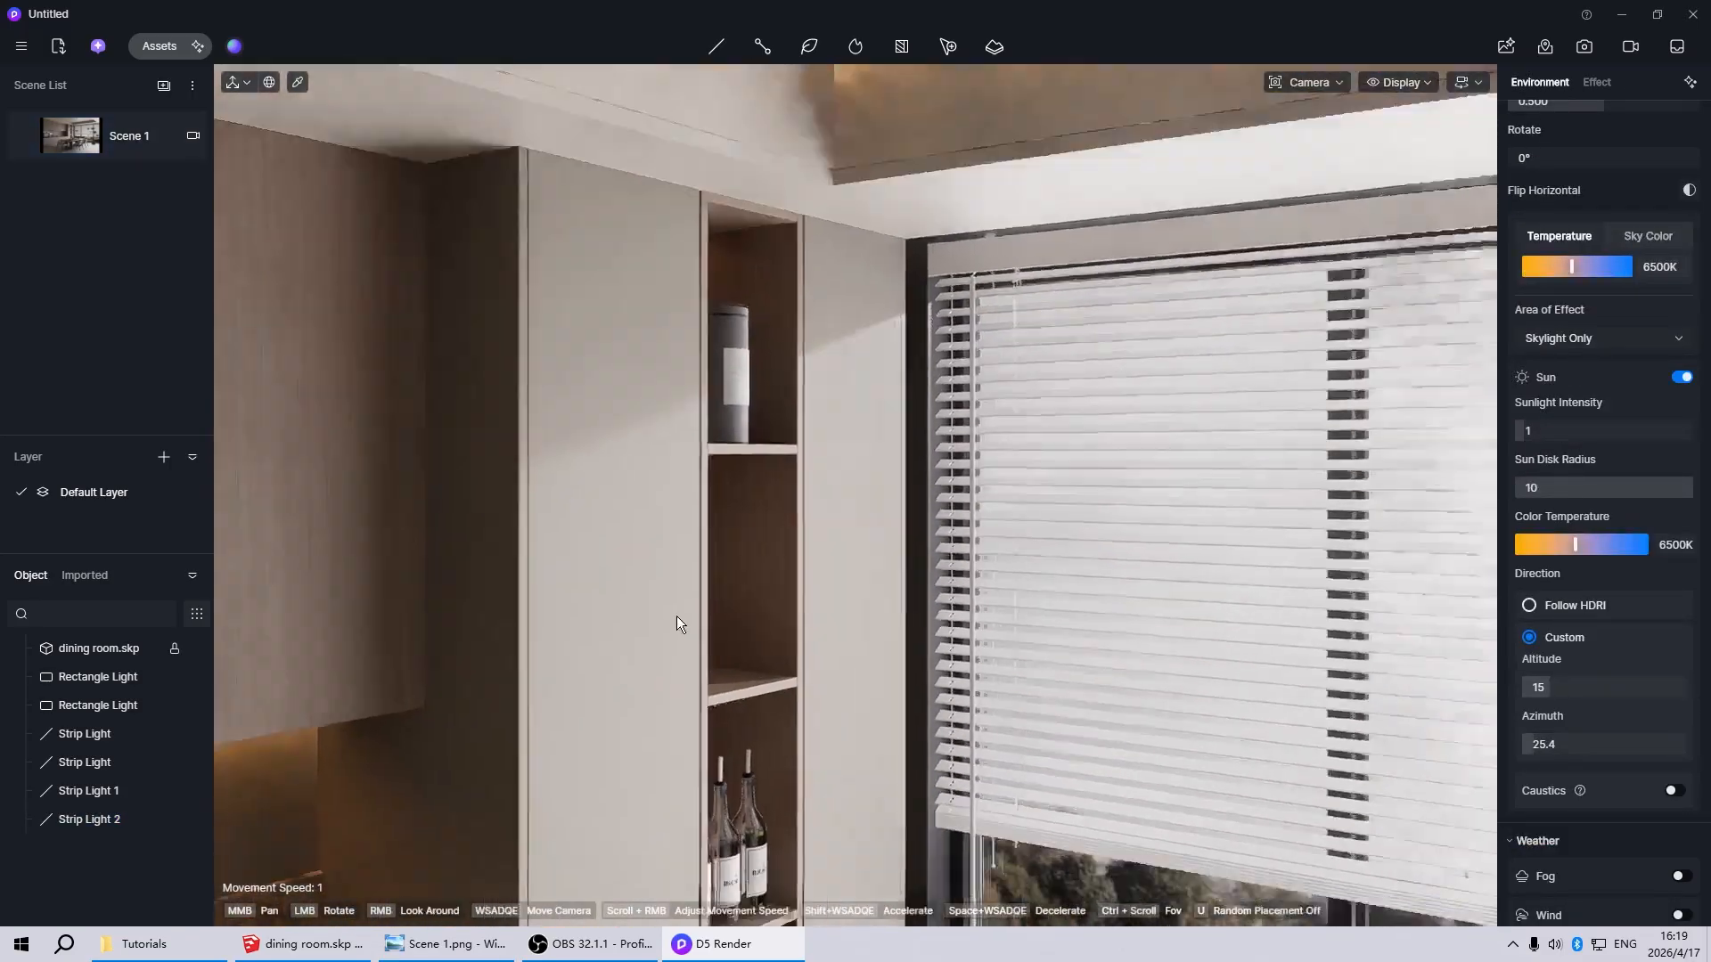
scroll(747, 232, up, 3)
scroll(726, 278, up, 5)
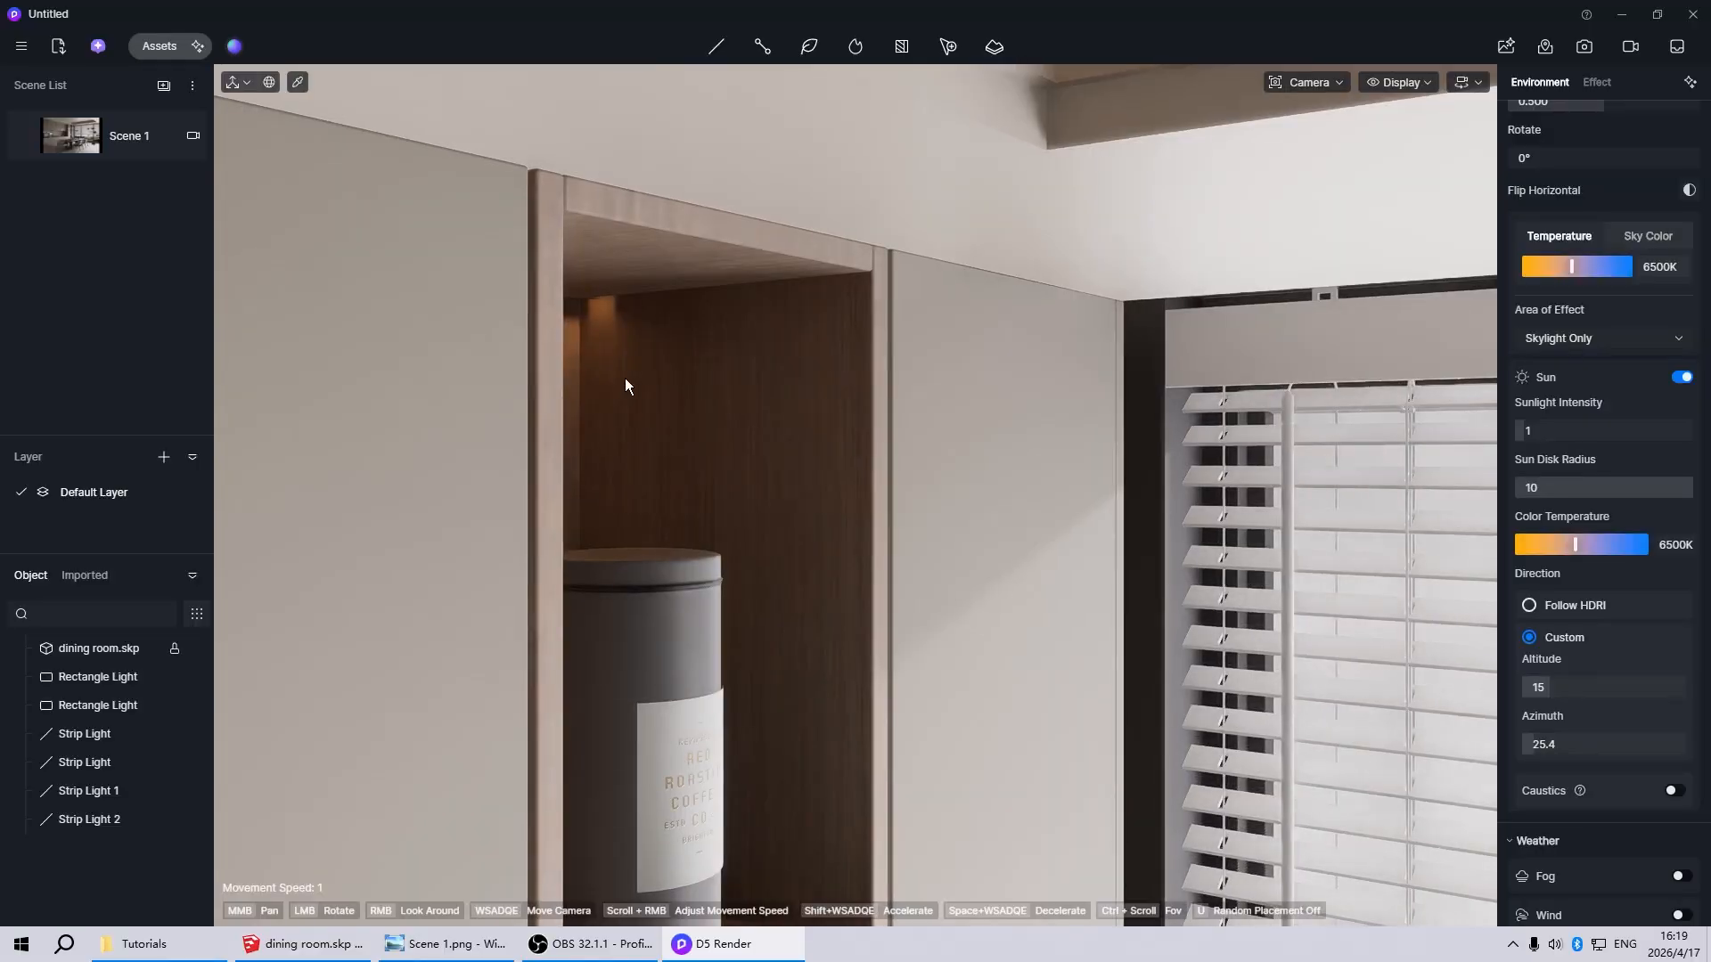
click(524, 292)
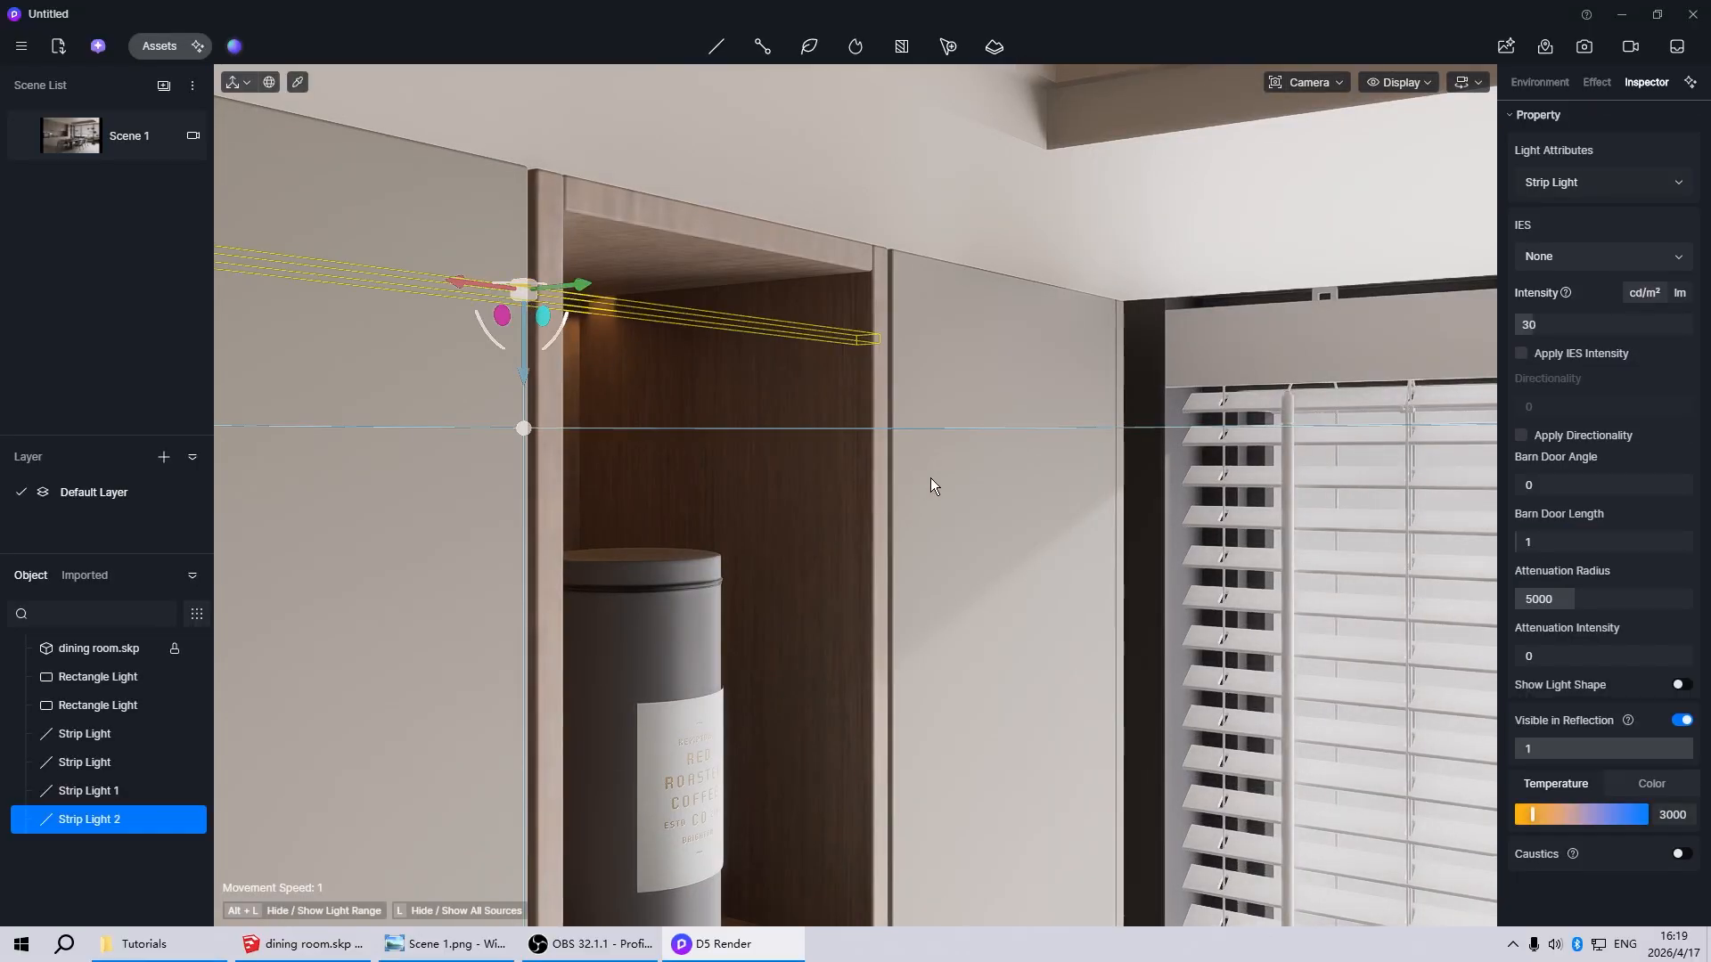
click(1559, 542)
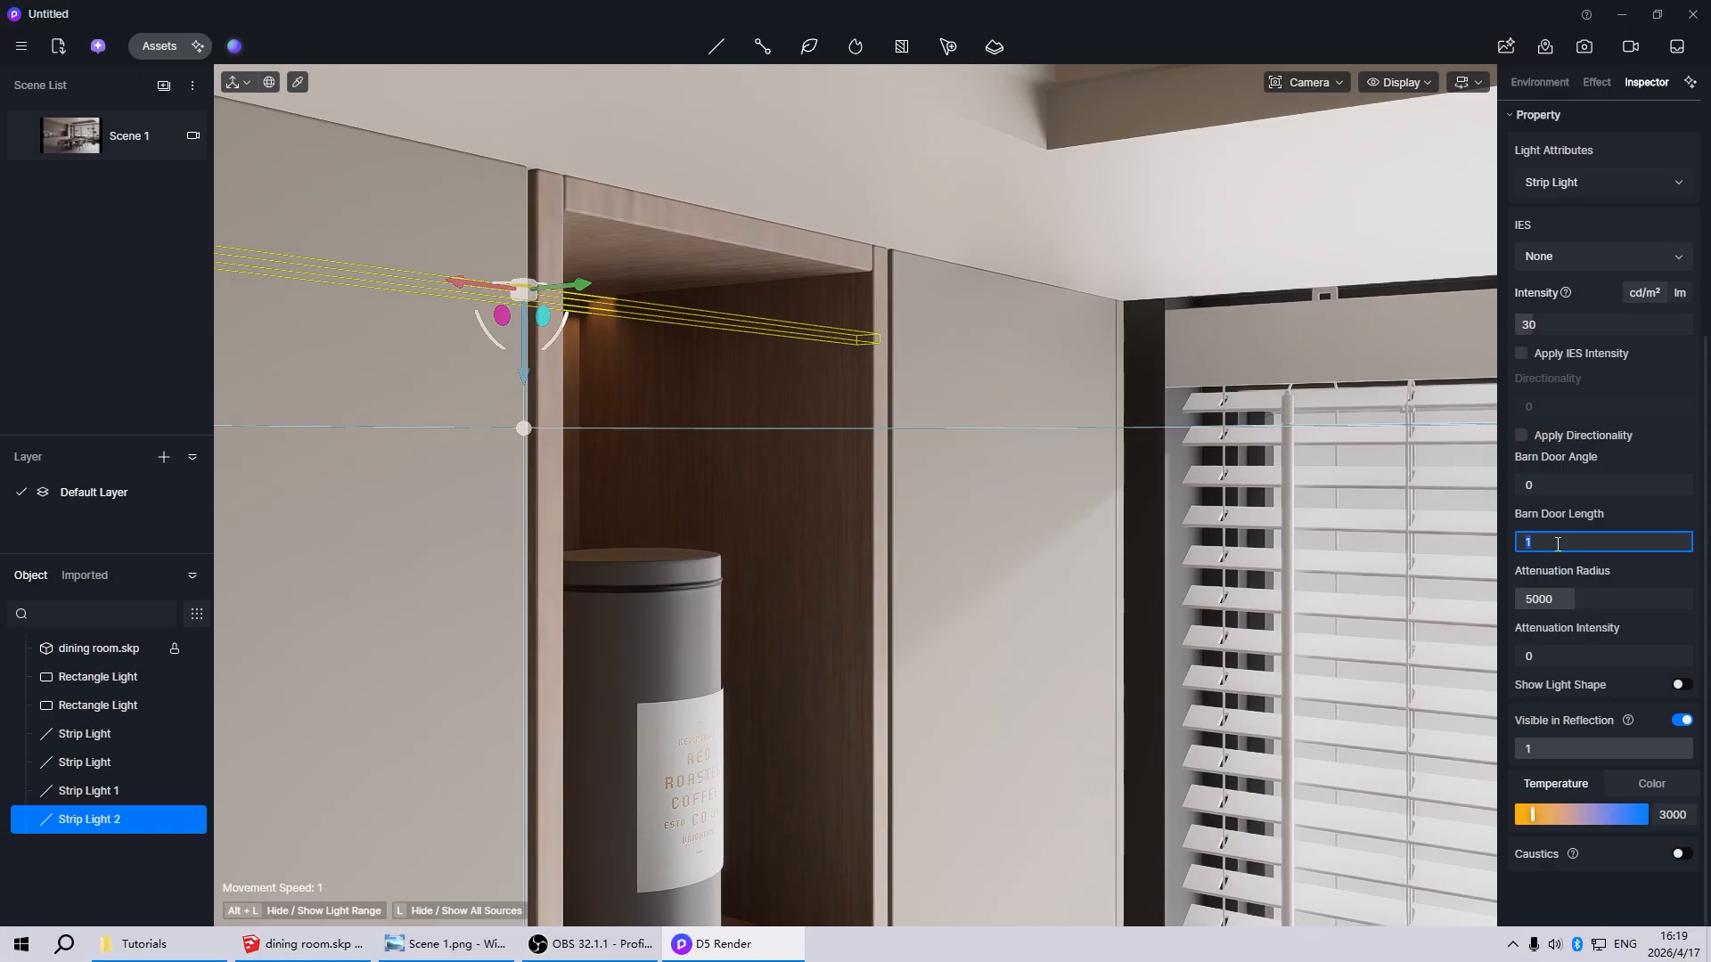
text(0)
key(Return)
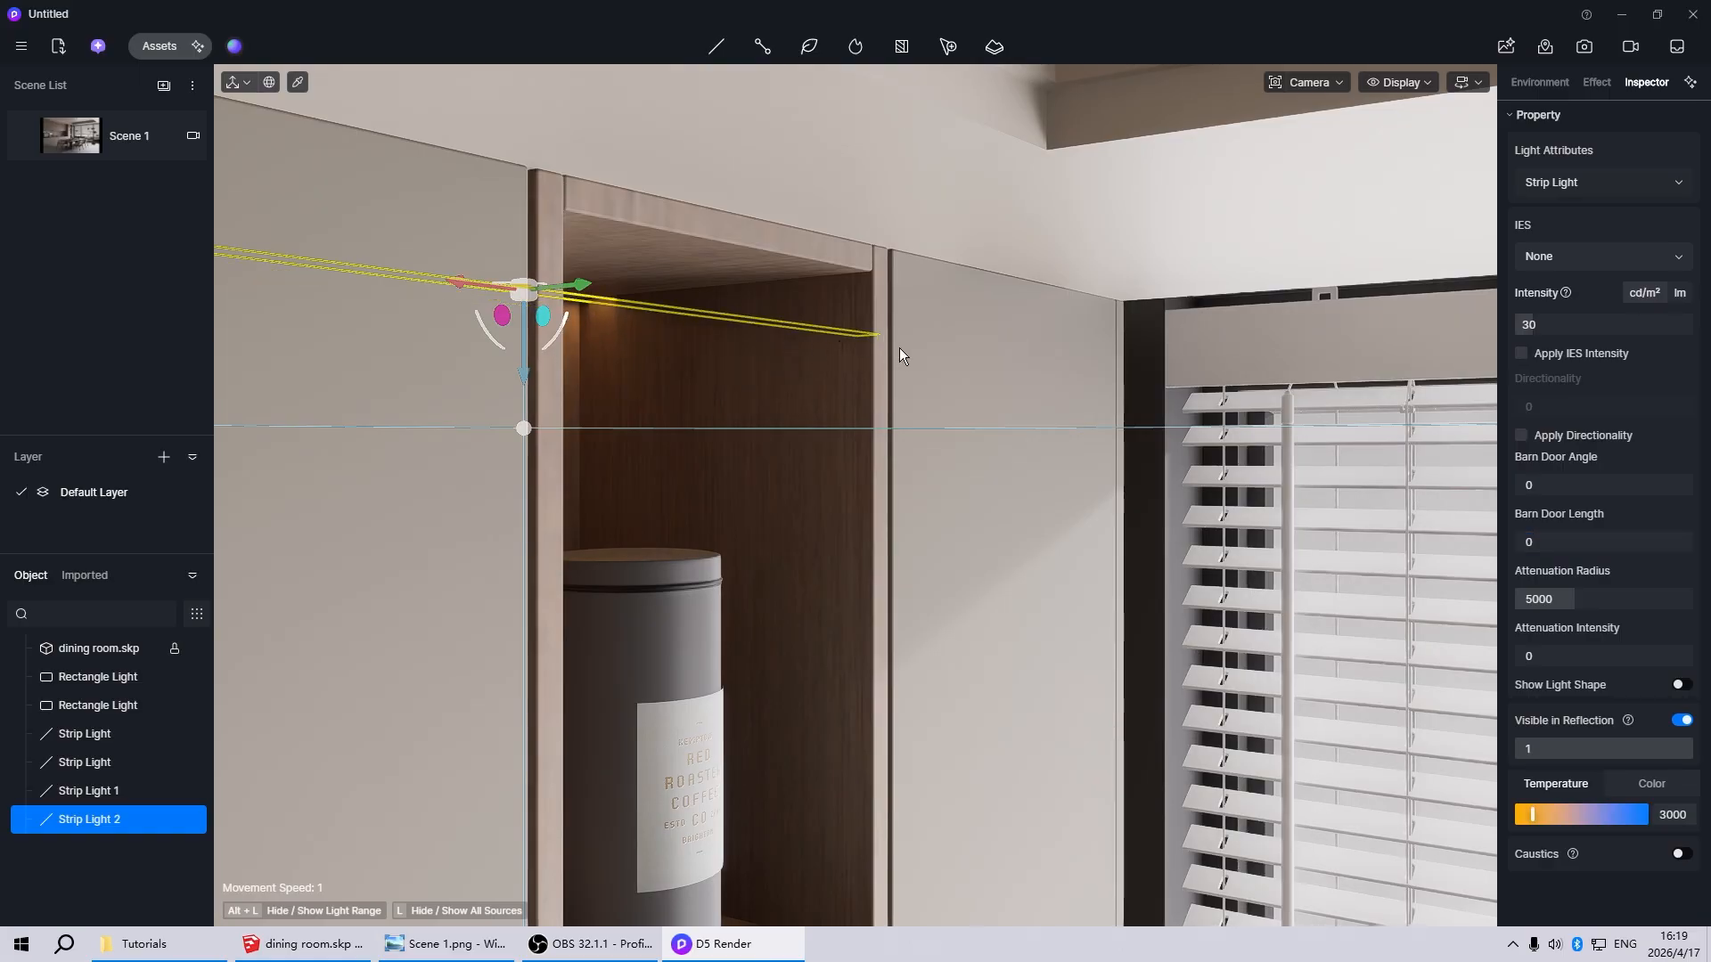
Set the niche strip light's intensity to 100 and check the result from the Scene 1 view
click(1568, 324)
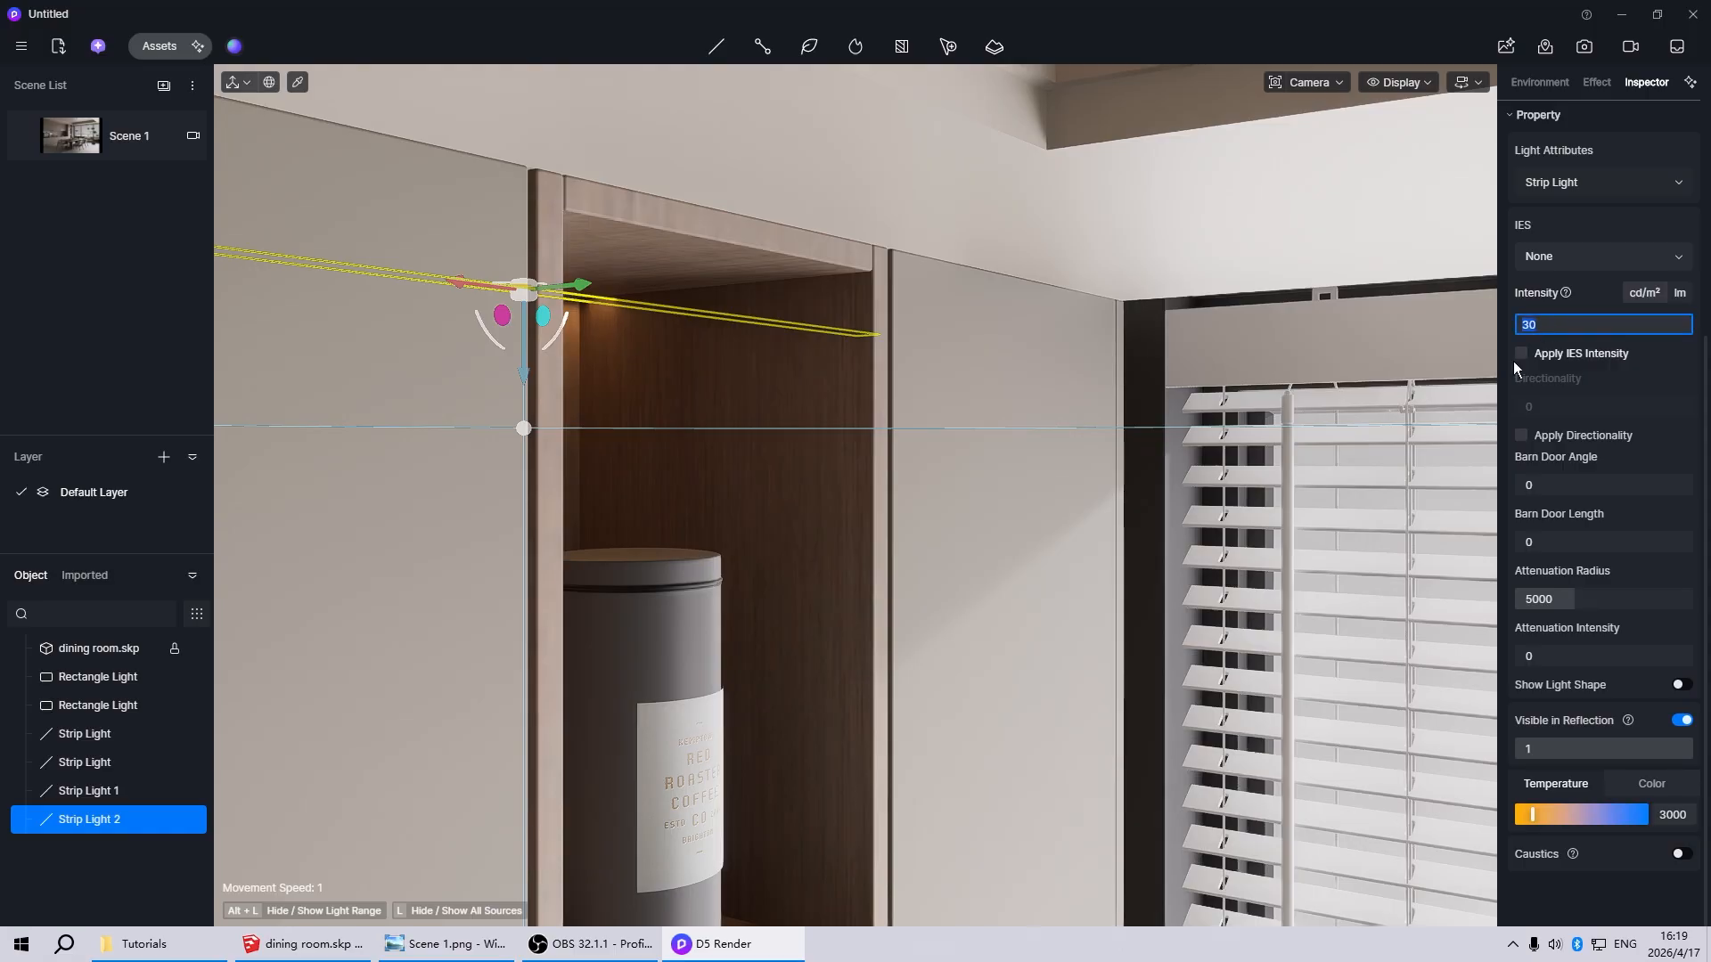
text(100)
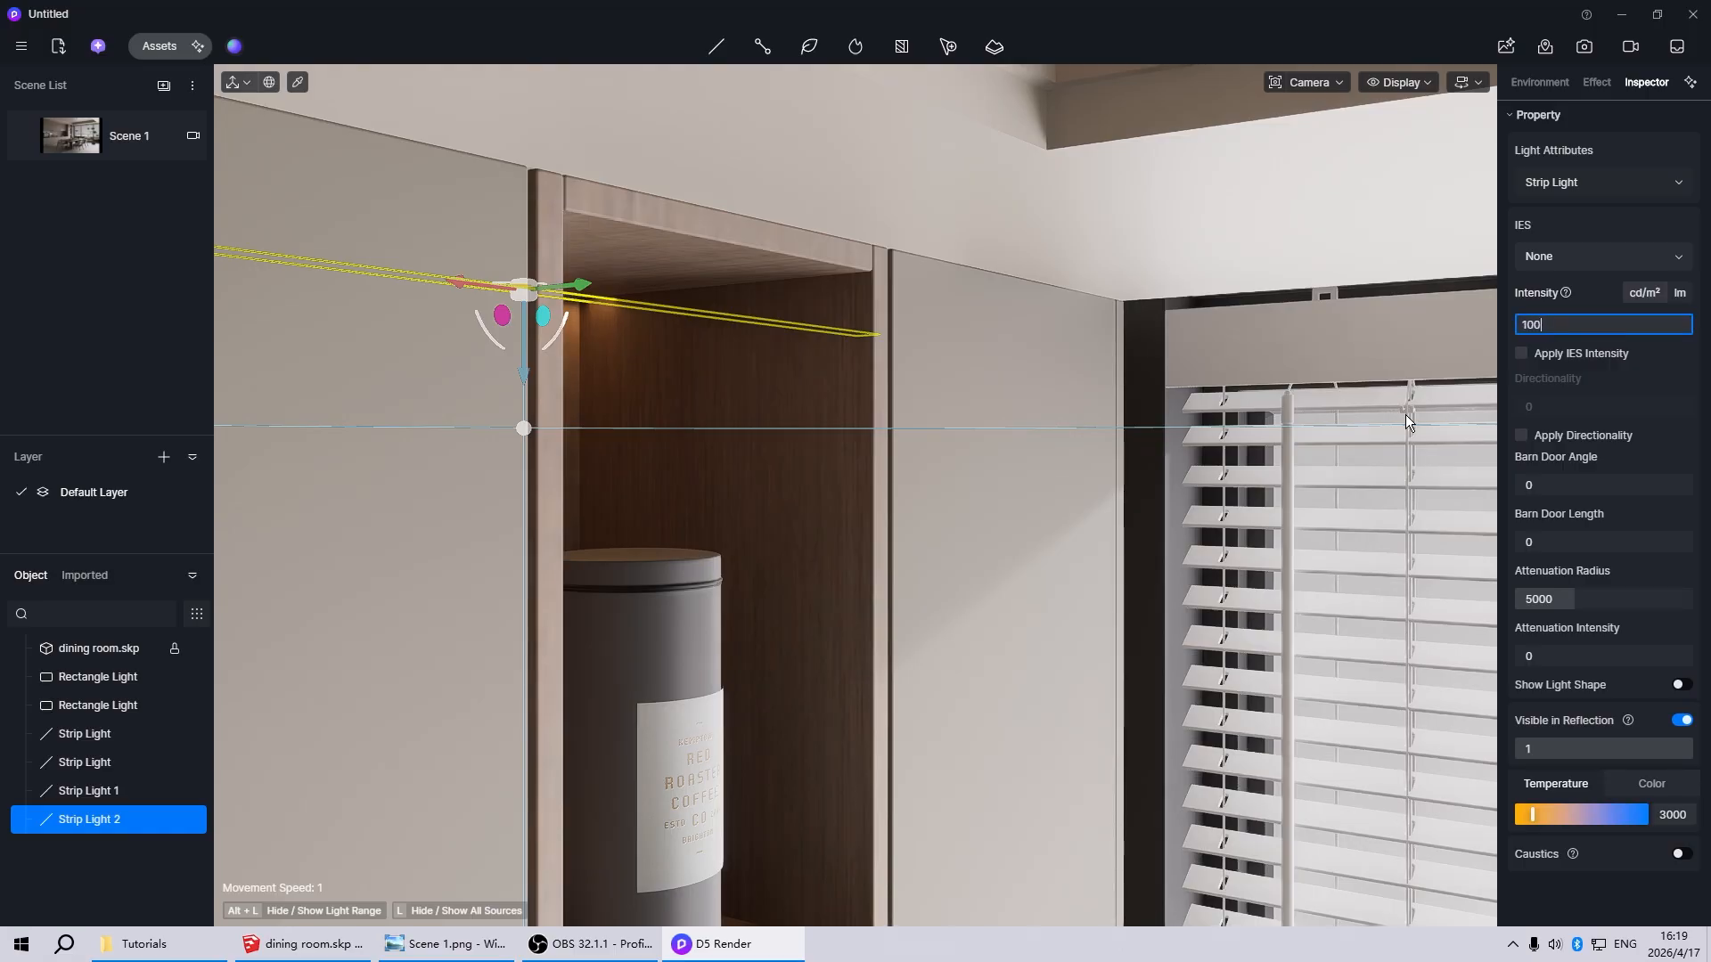
key(Return)
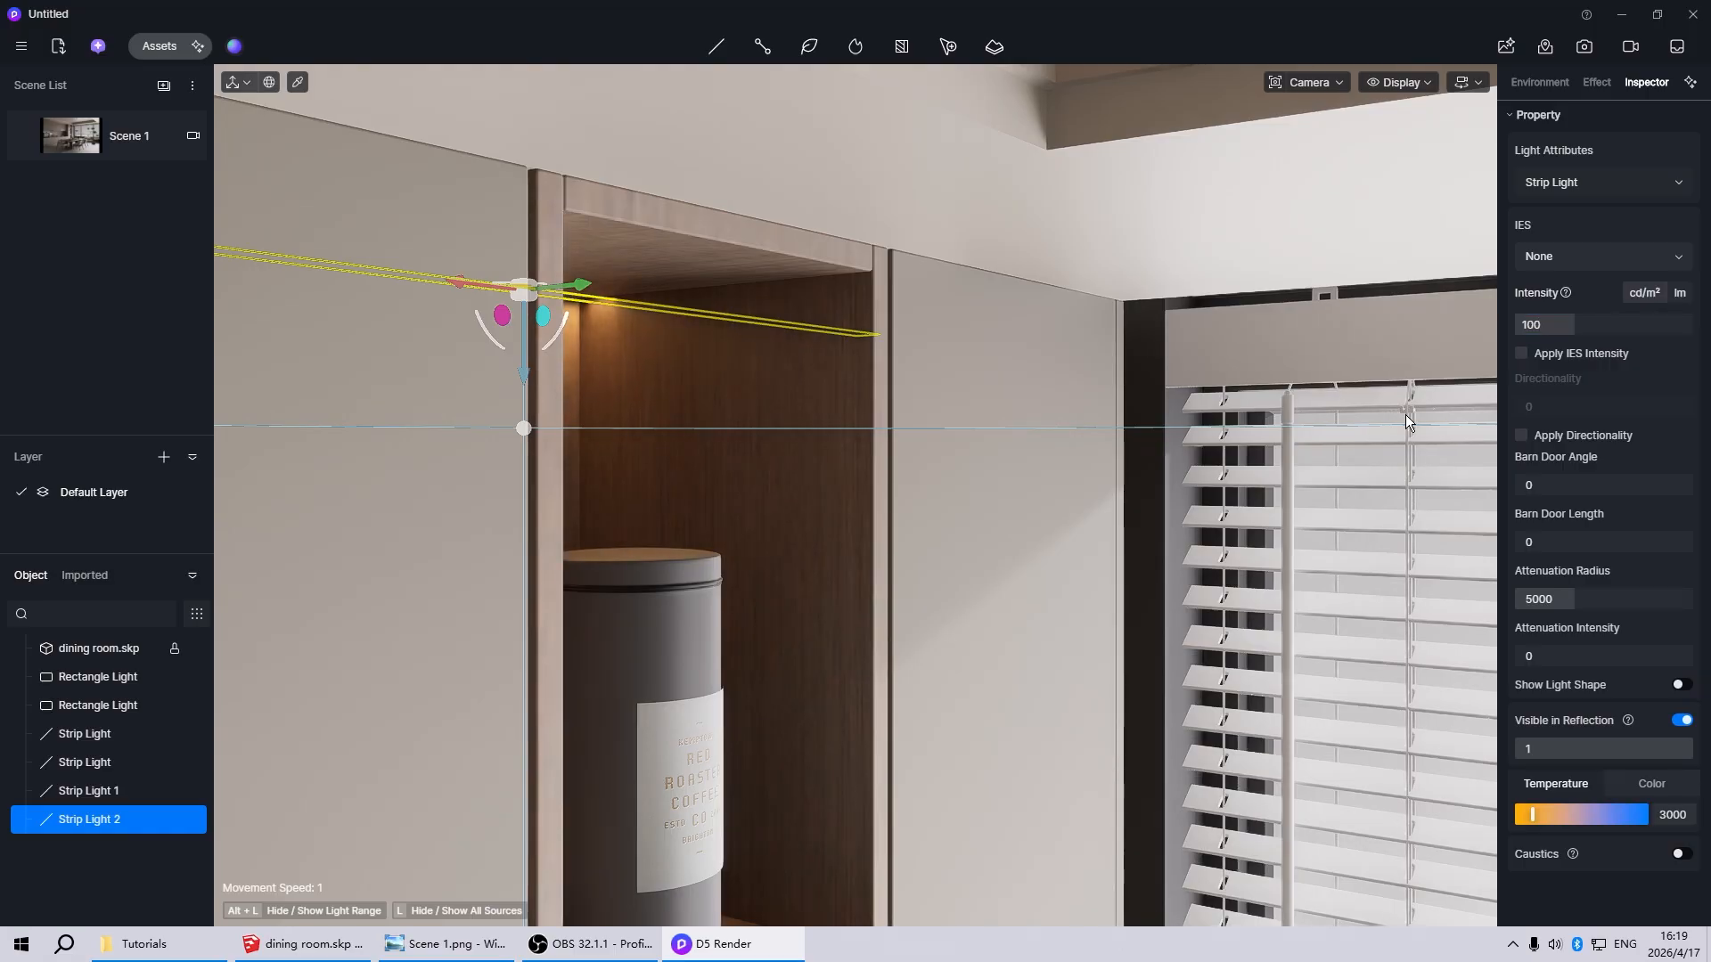
click(60, 152)
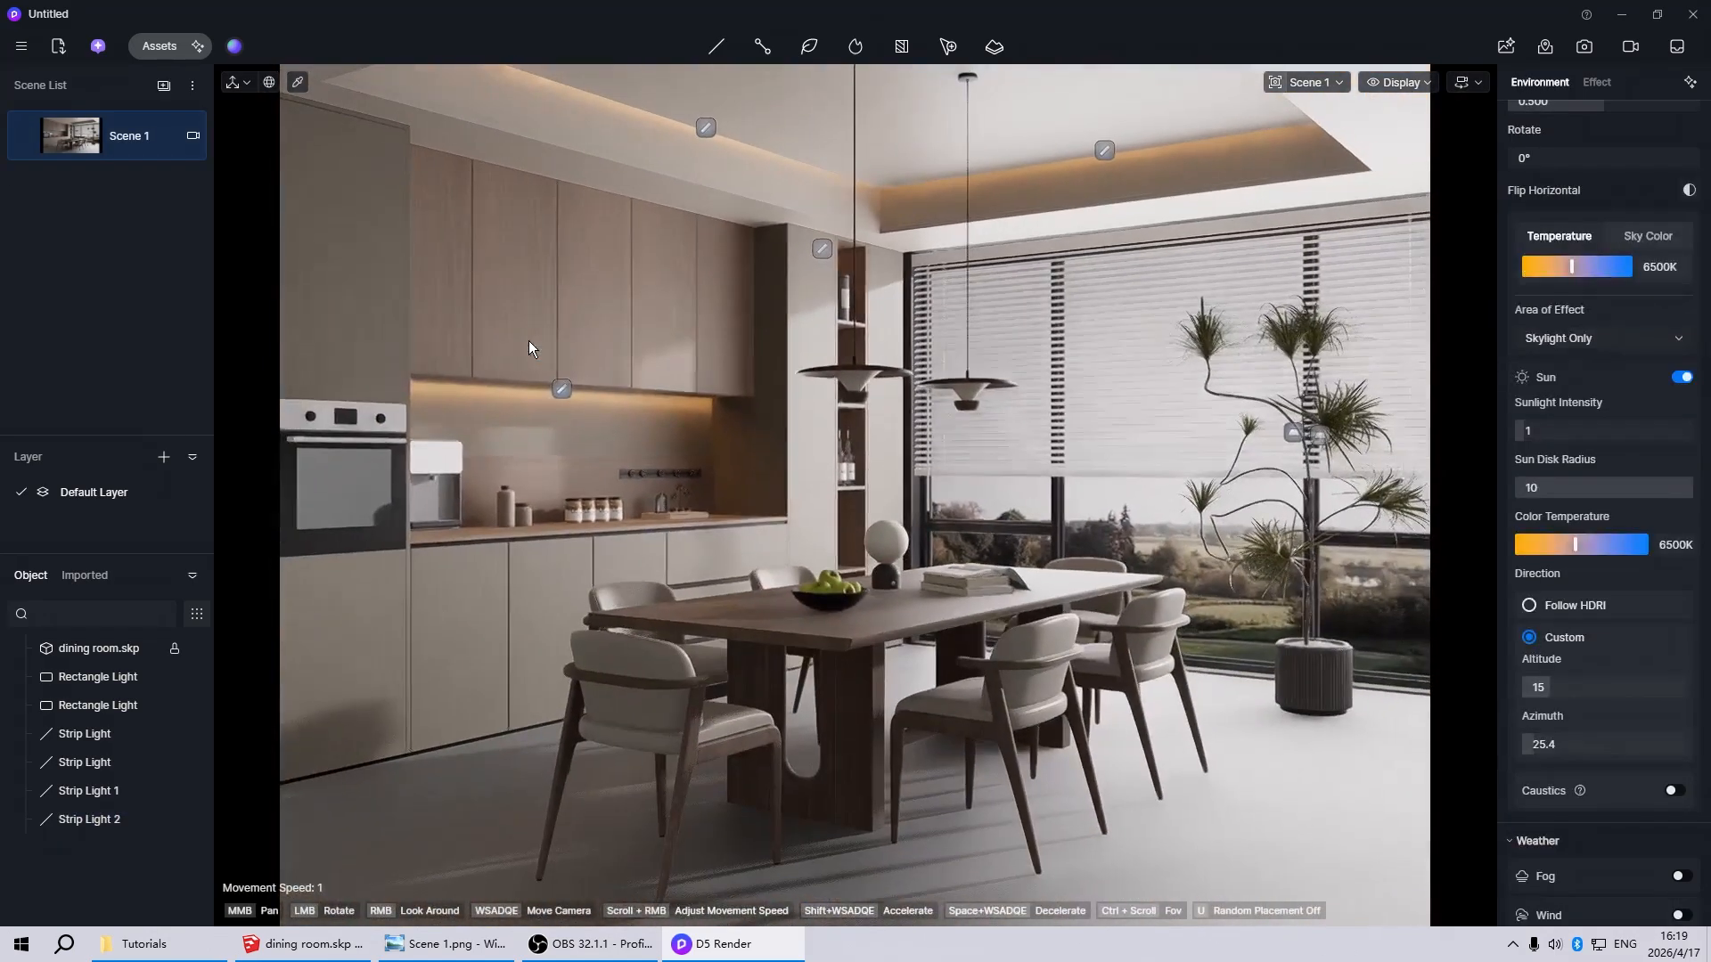
click(818, 253)
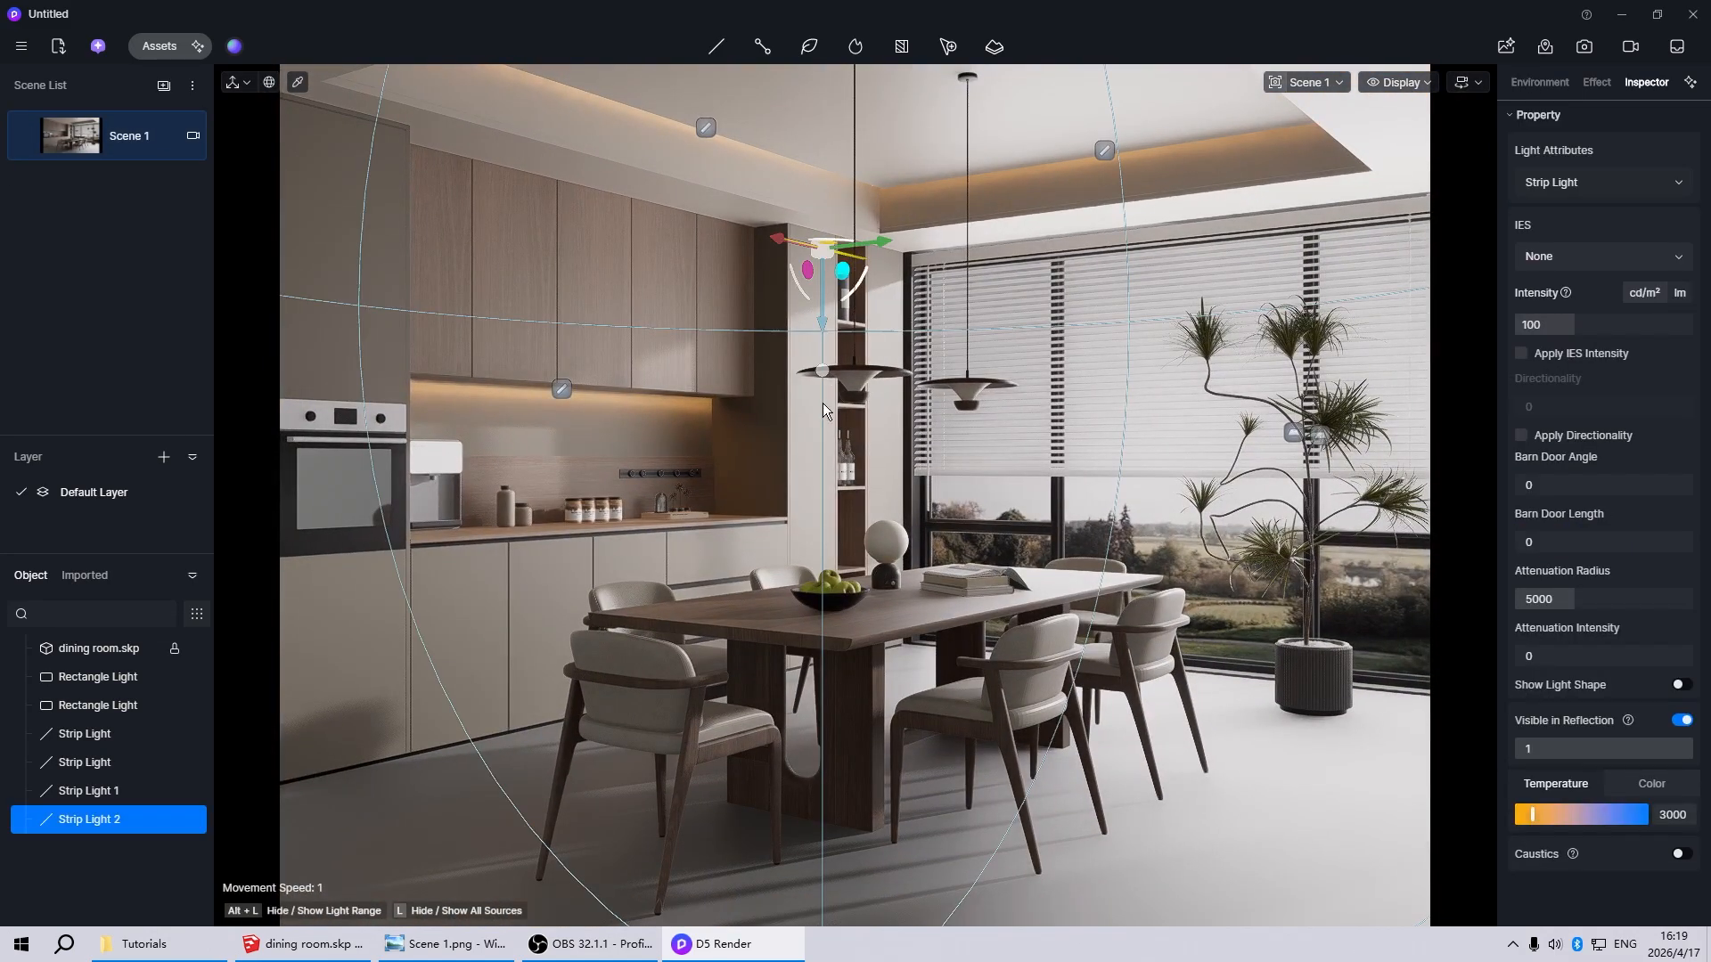
click(807, 333)
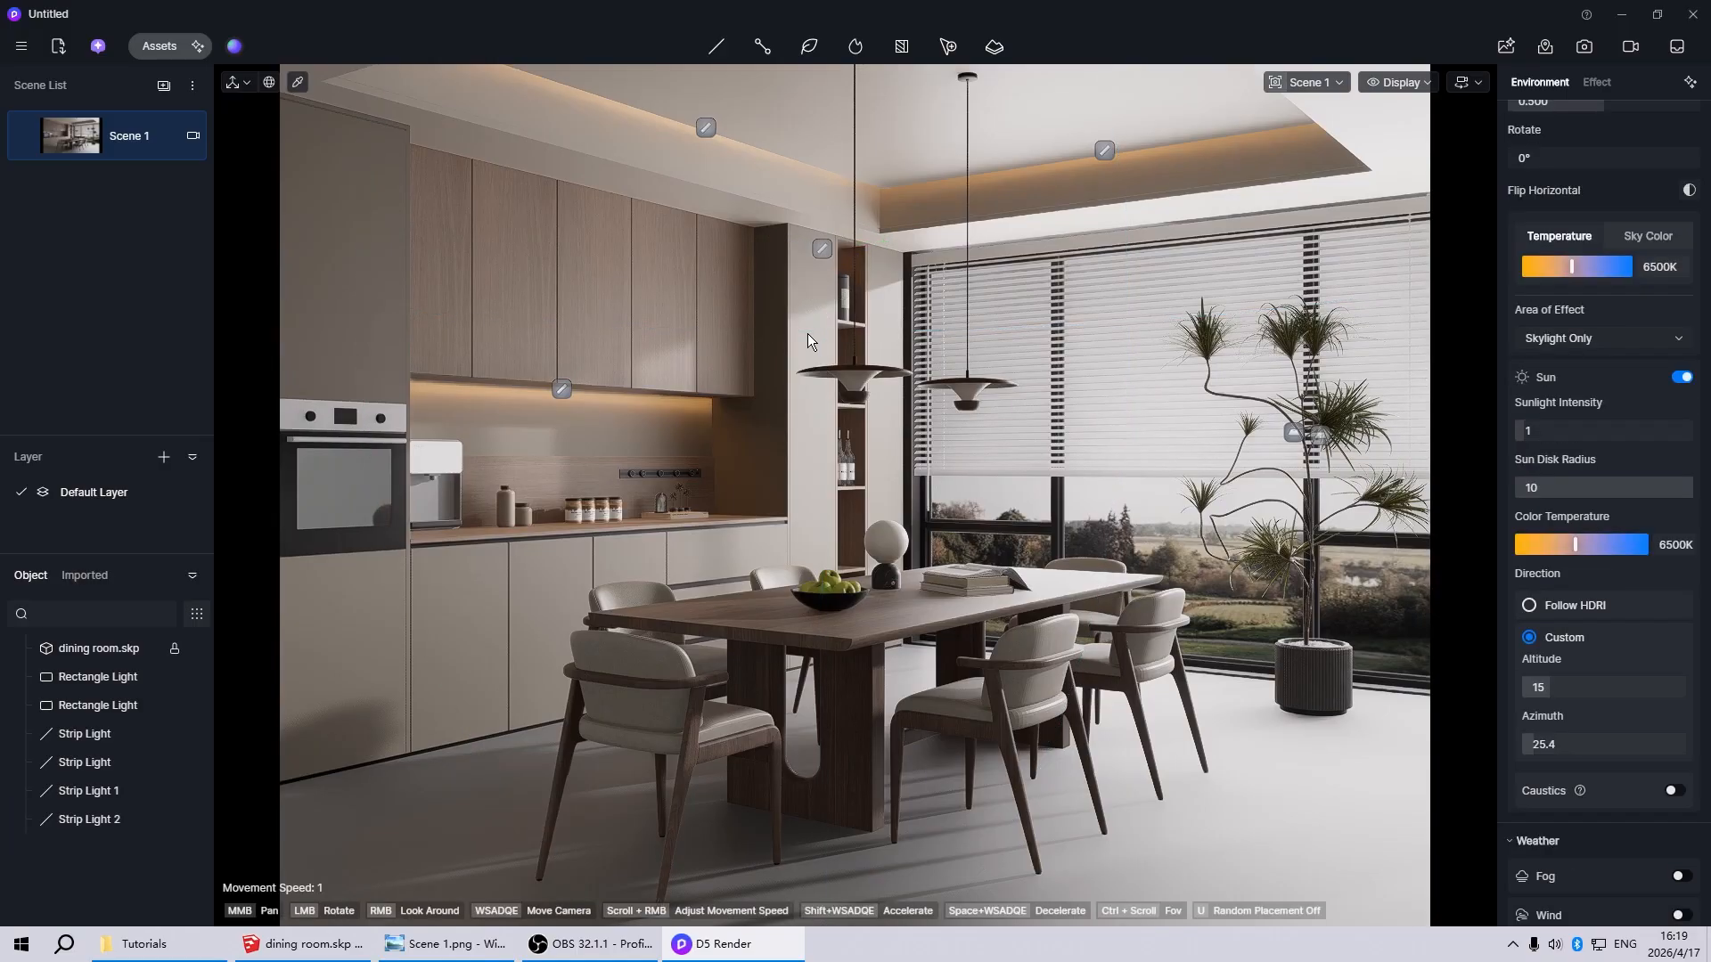
Copy the niche strip light down below the shelf holding the coffee canister and fit it close to that shelf's underside
double_click(818, 251)
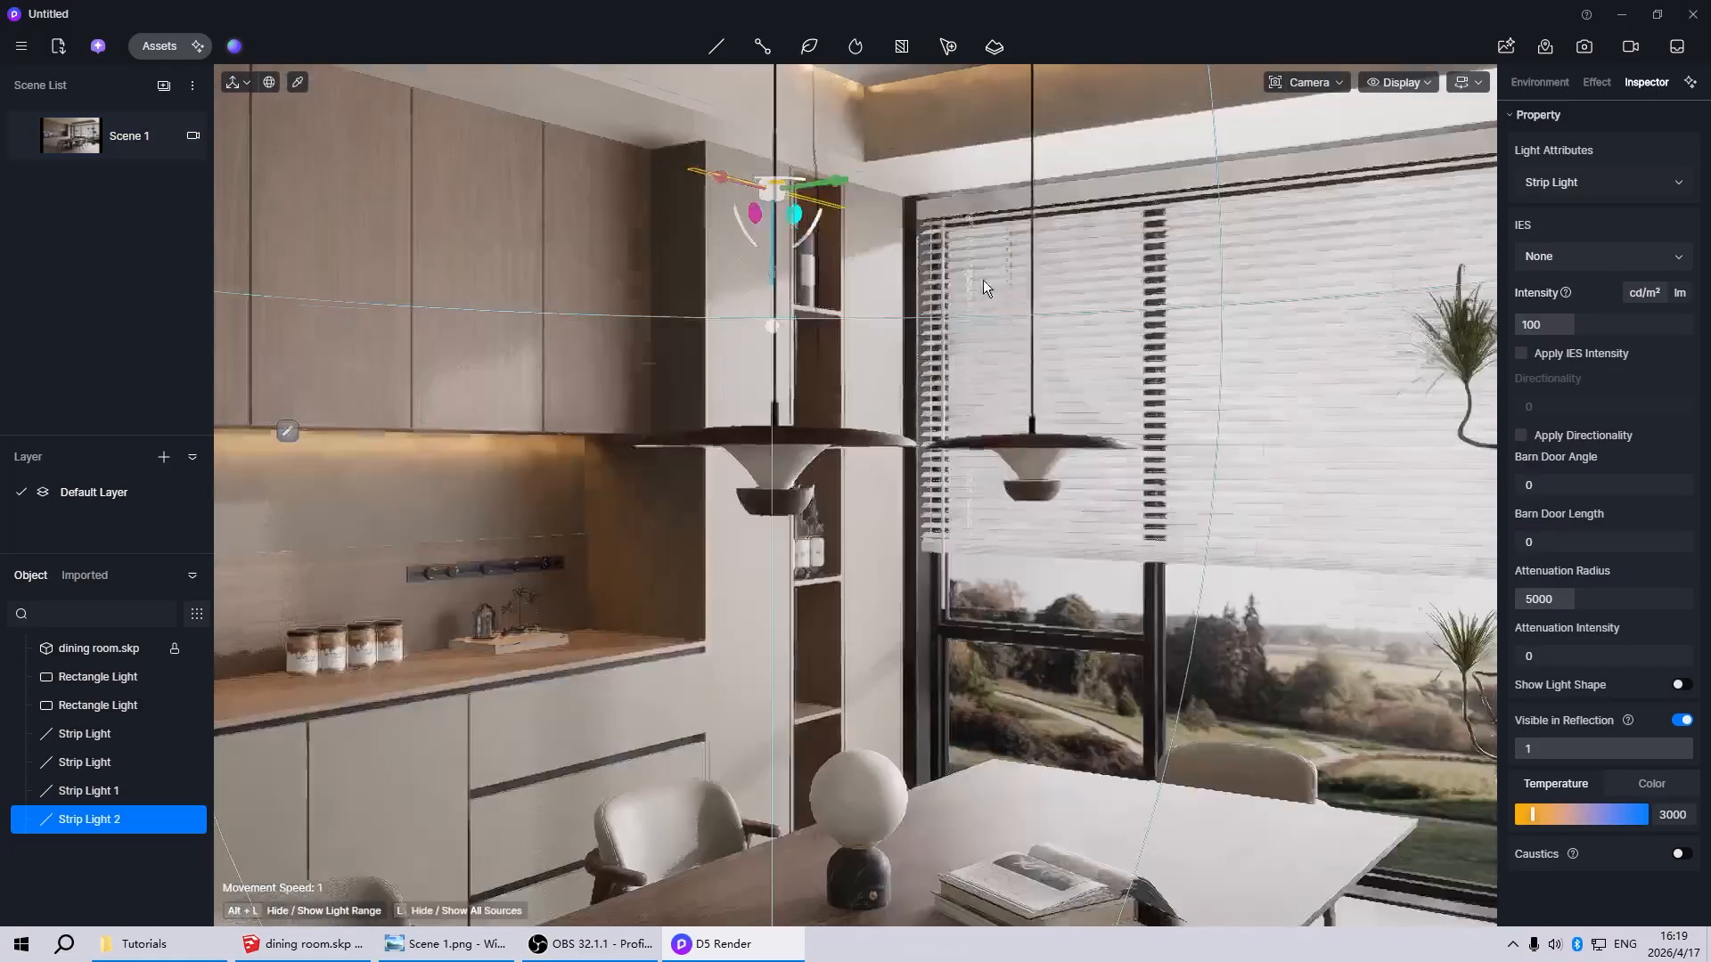
scroll(704, 531, down, 4)
scroll(704, 531, up, 2)
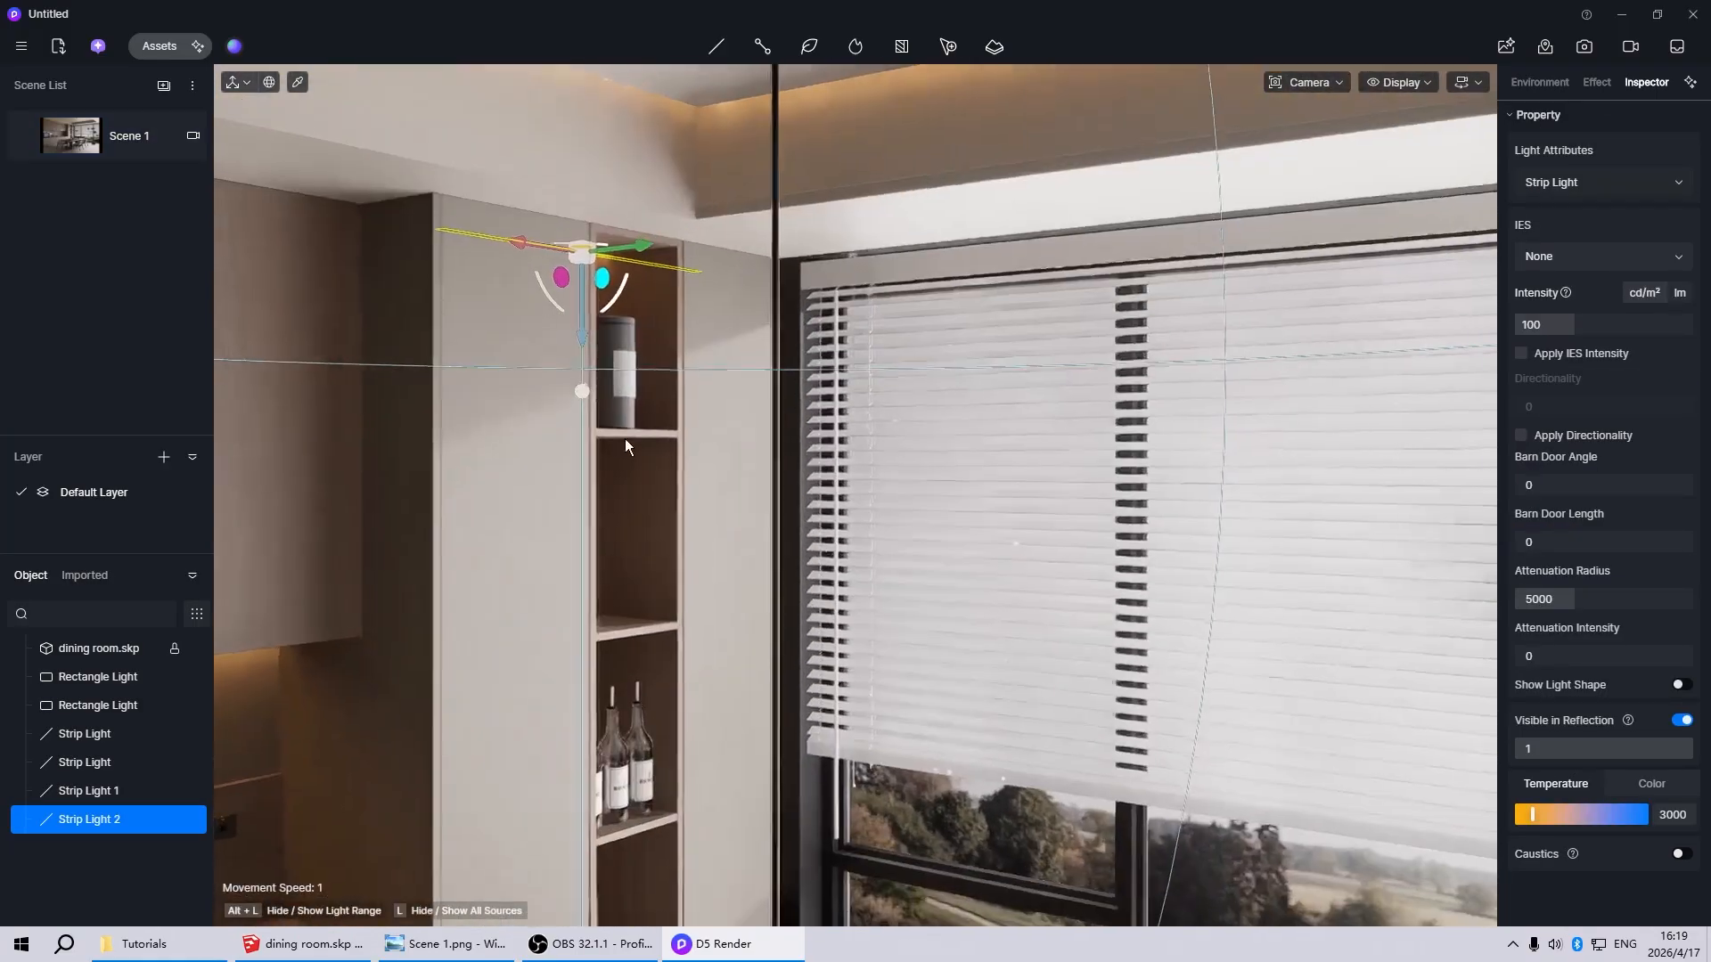
shift+drag(587, 348, 636, 540)
scroll(624, 516, up, 4)
scroll(535, 477, up, 2)
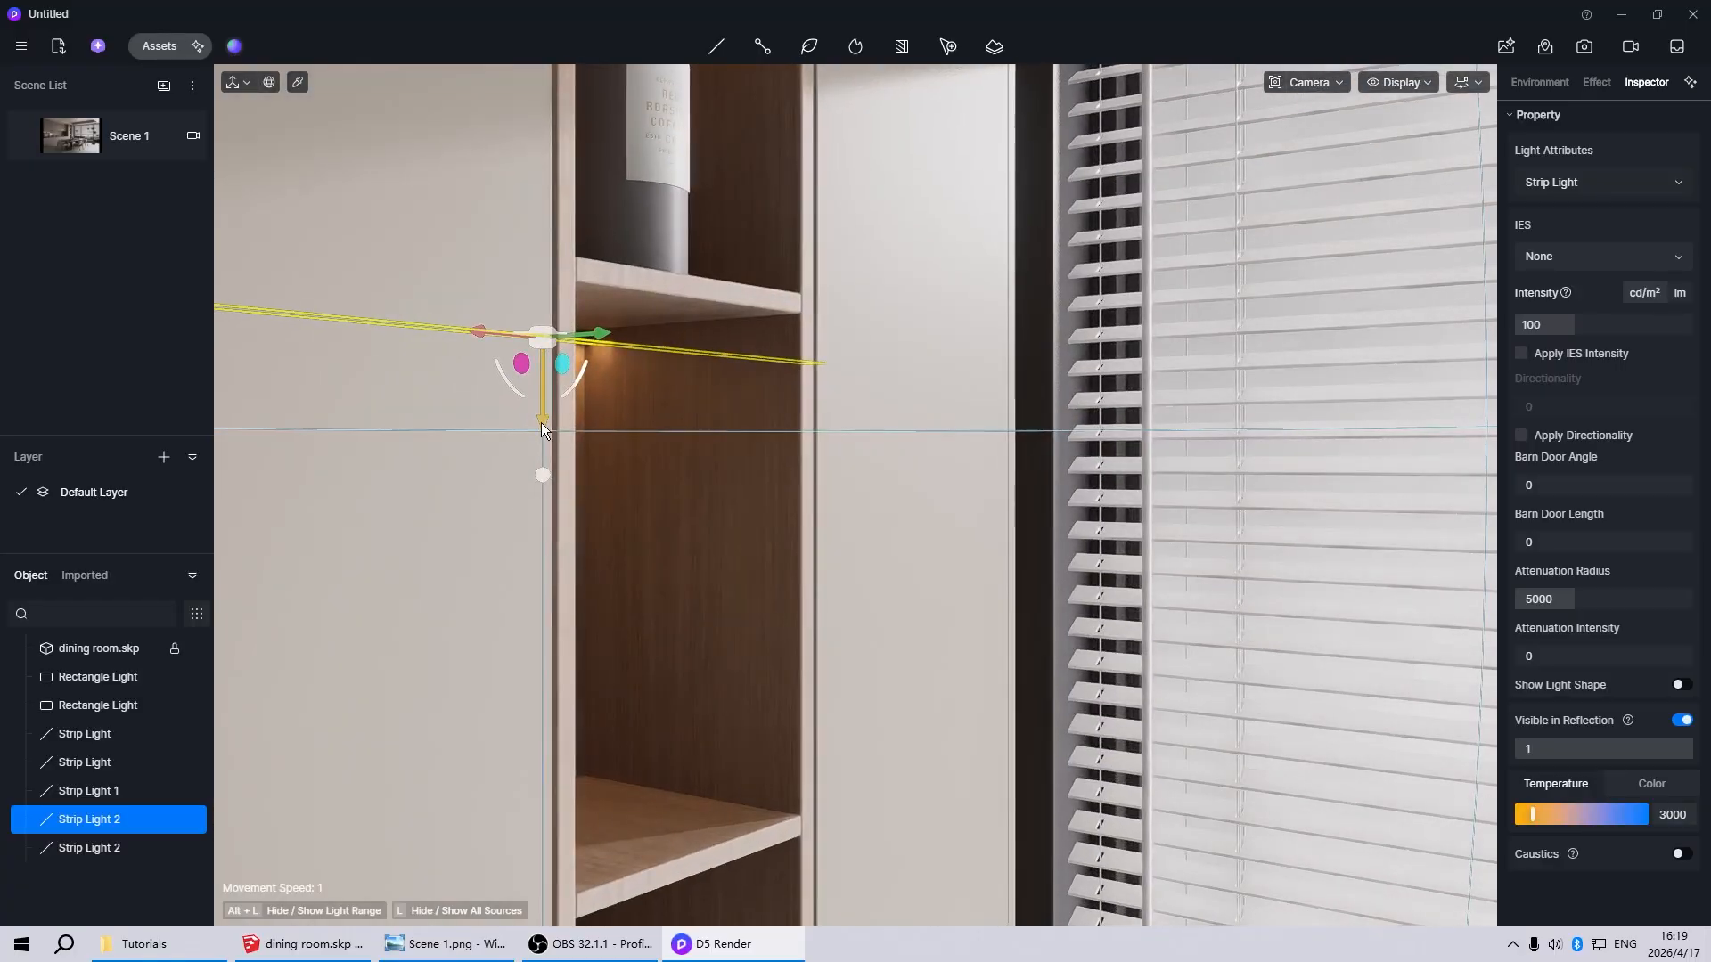
drag(542, 431, 581, 390)
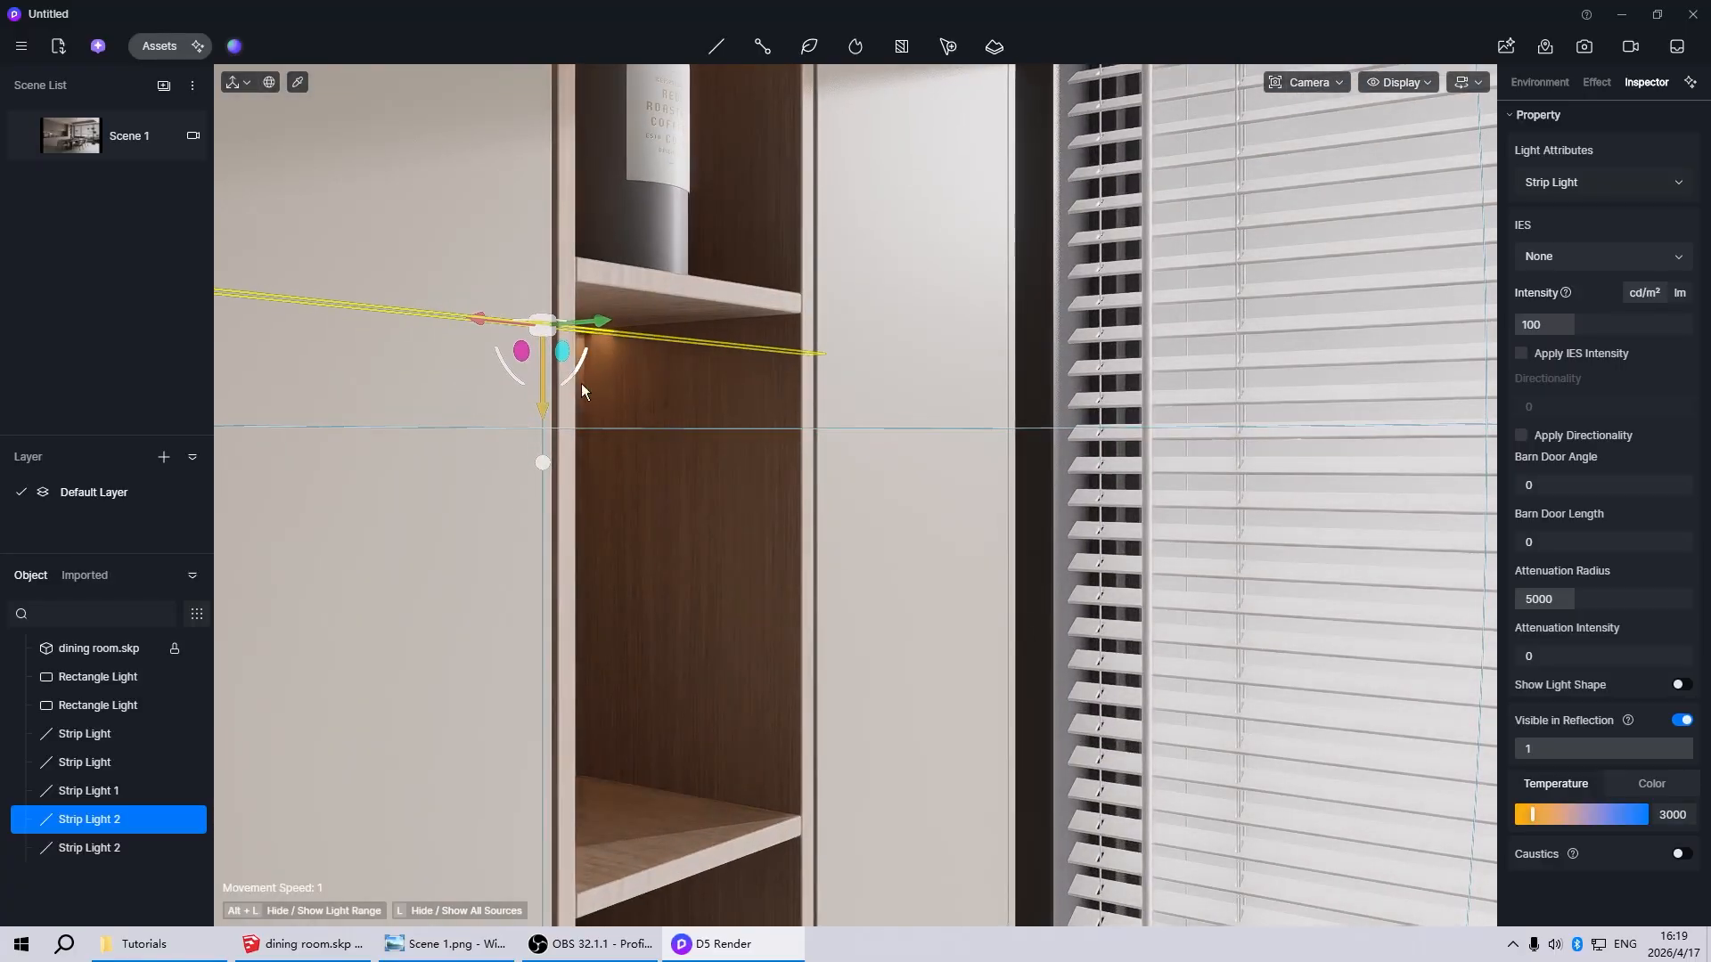
Copy the strip light down to the compartment with the wine bottles, just under the shelf above them
scroll(650, 390, down, 3)
middle_drag(650, 389, 500, 334)
scroll(499, 334, up, 3)
scroll(534, 346, down, 4)
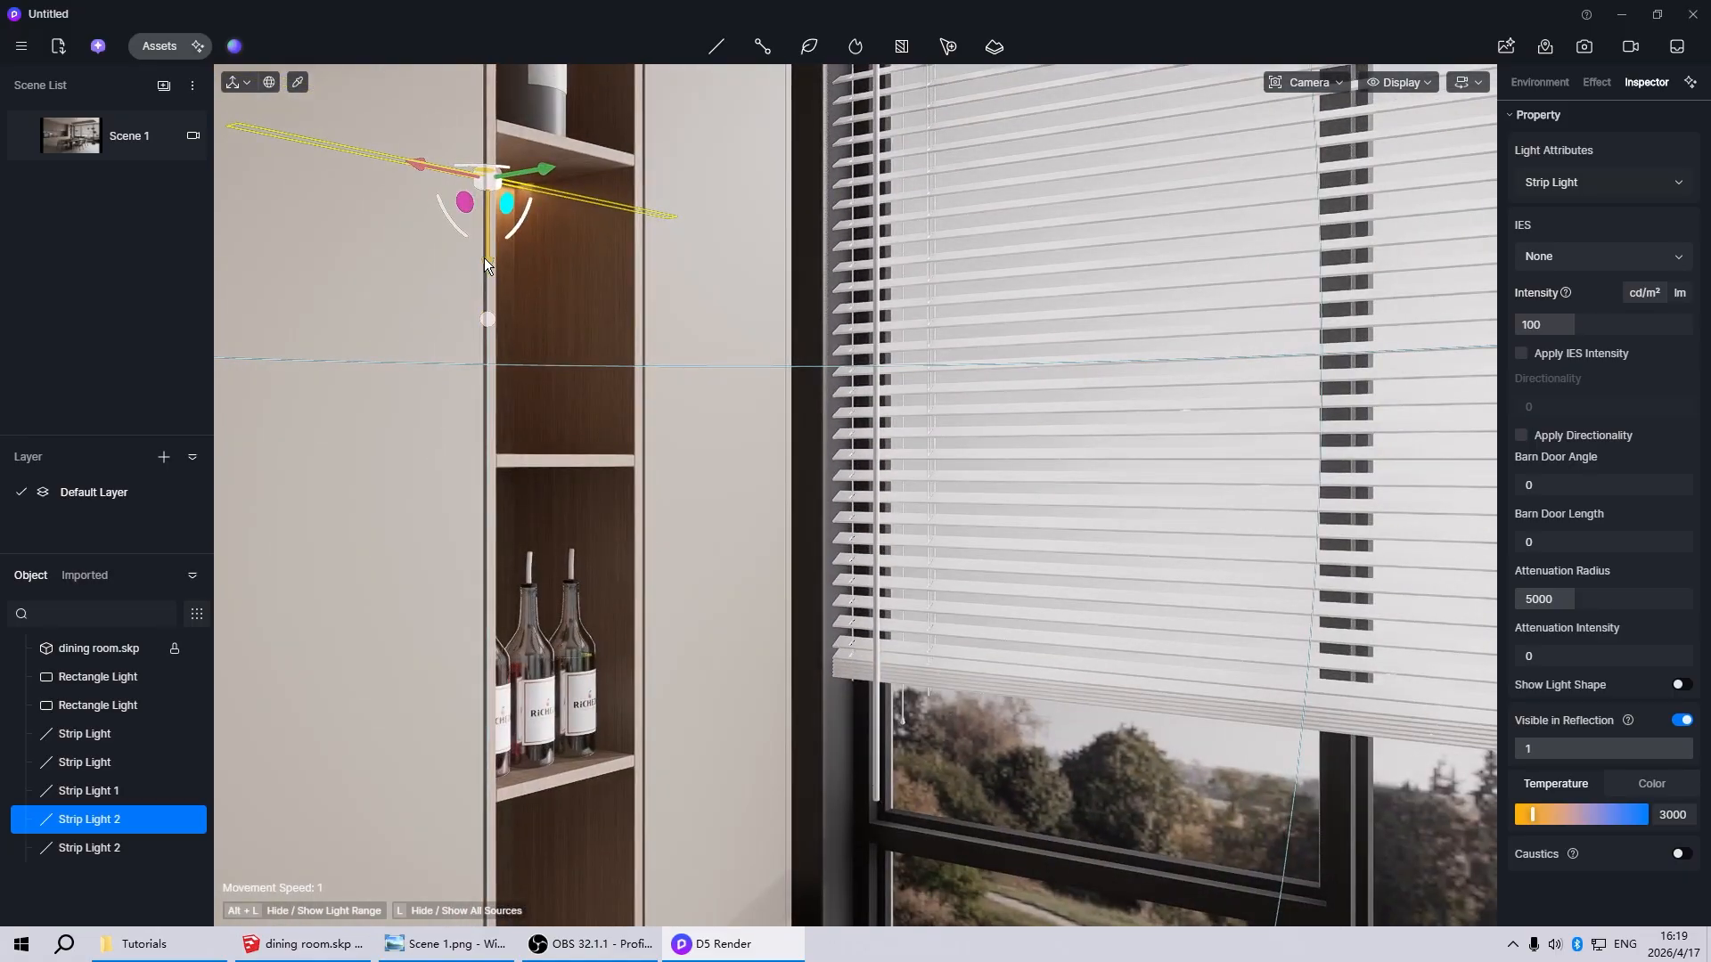
shift+drag(483, 258, 486, 551)
scroll(473, 524, up, 3)
scroll(492, 525, up, 4)
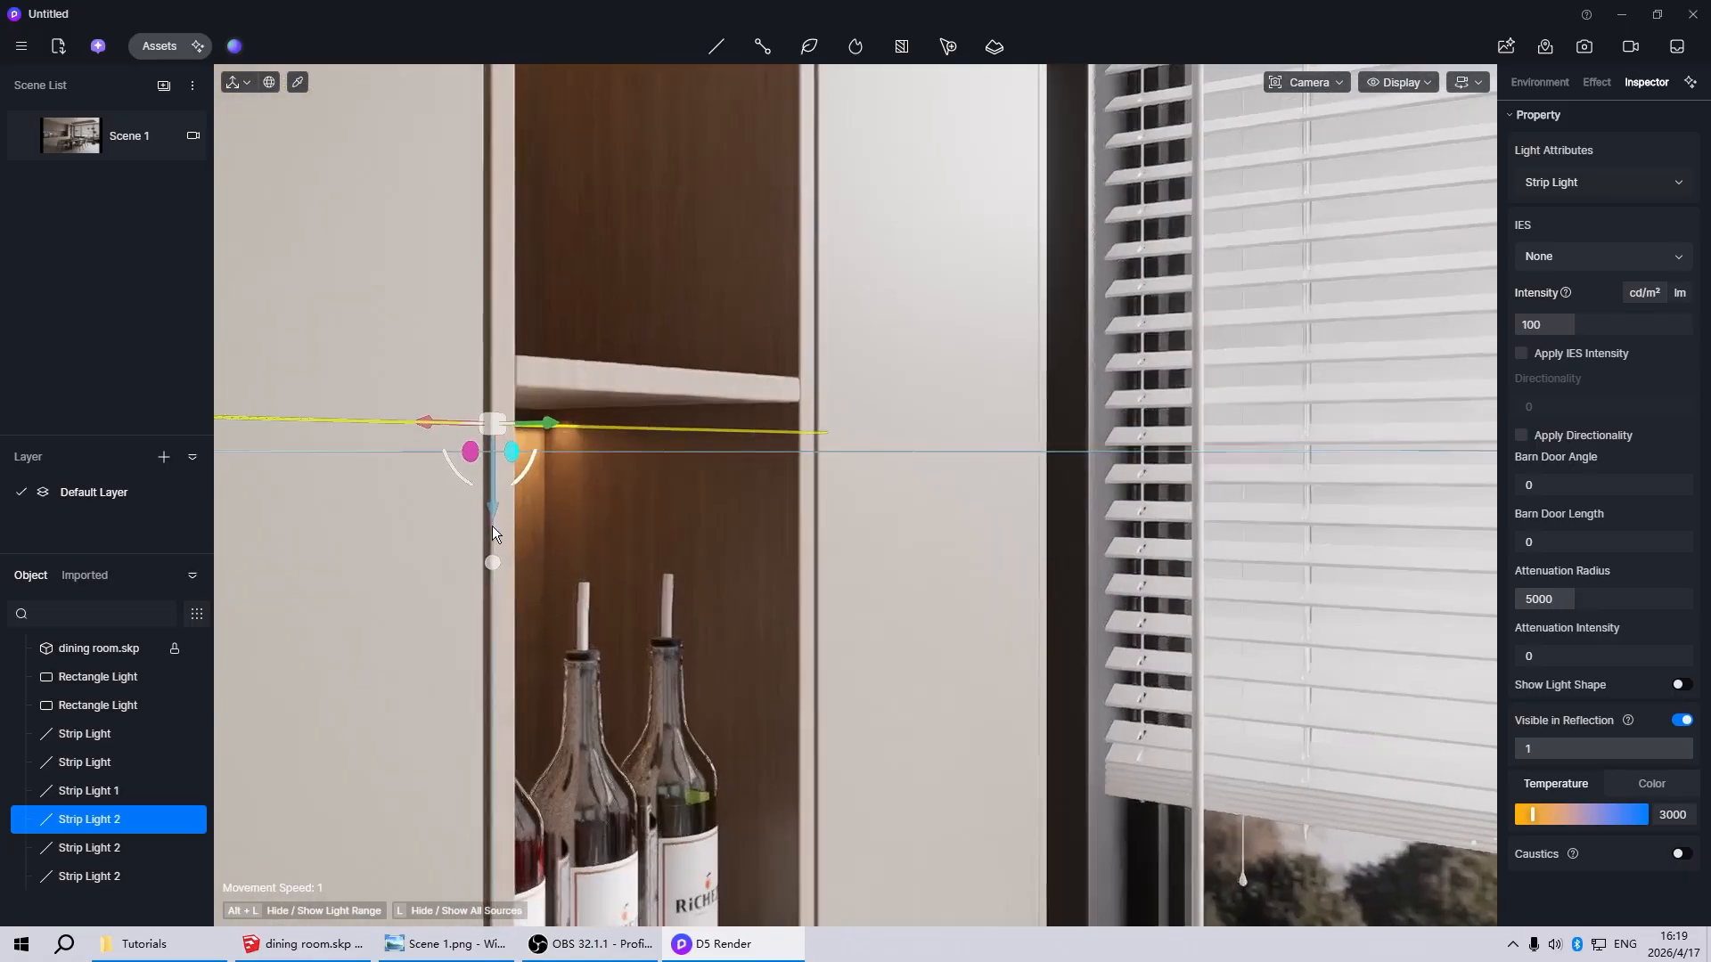
Fit the wine-compartment strip light close to the shelf above it and copy it down beneath the shelf holding the bottles
drag(499, 458, 500, 450)
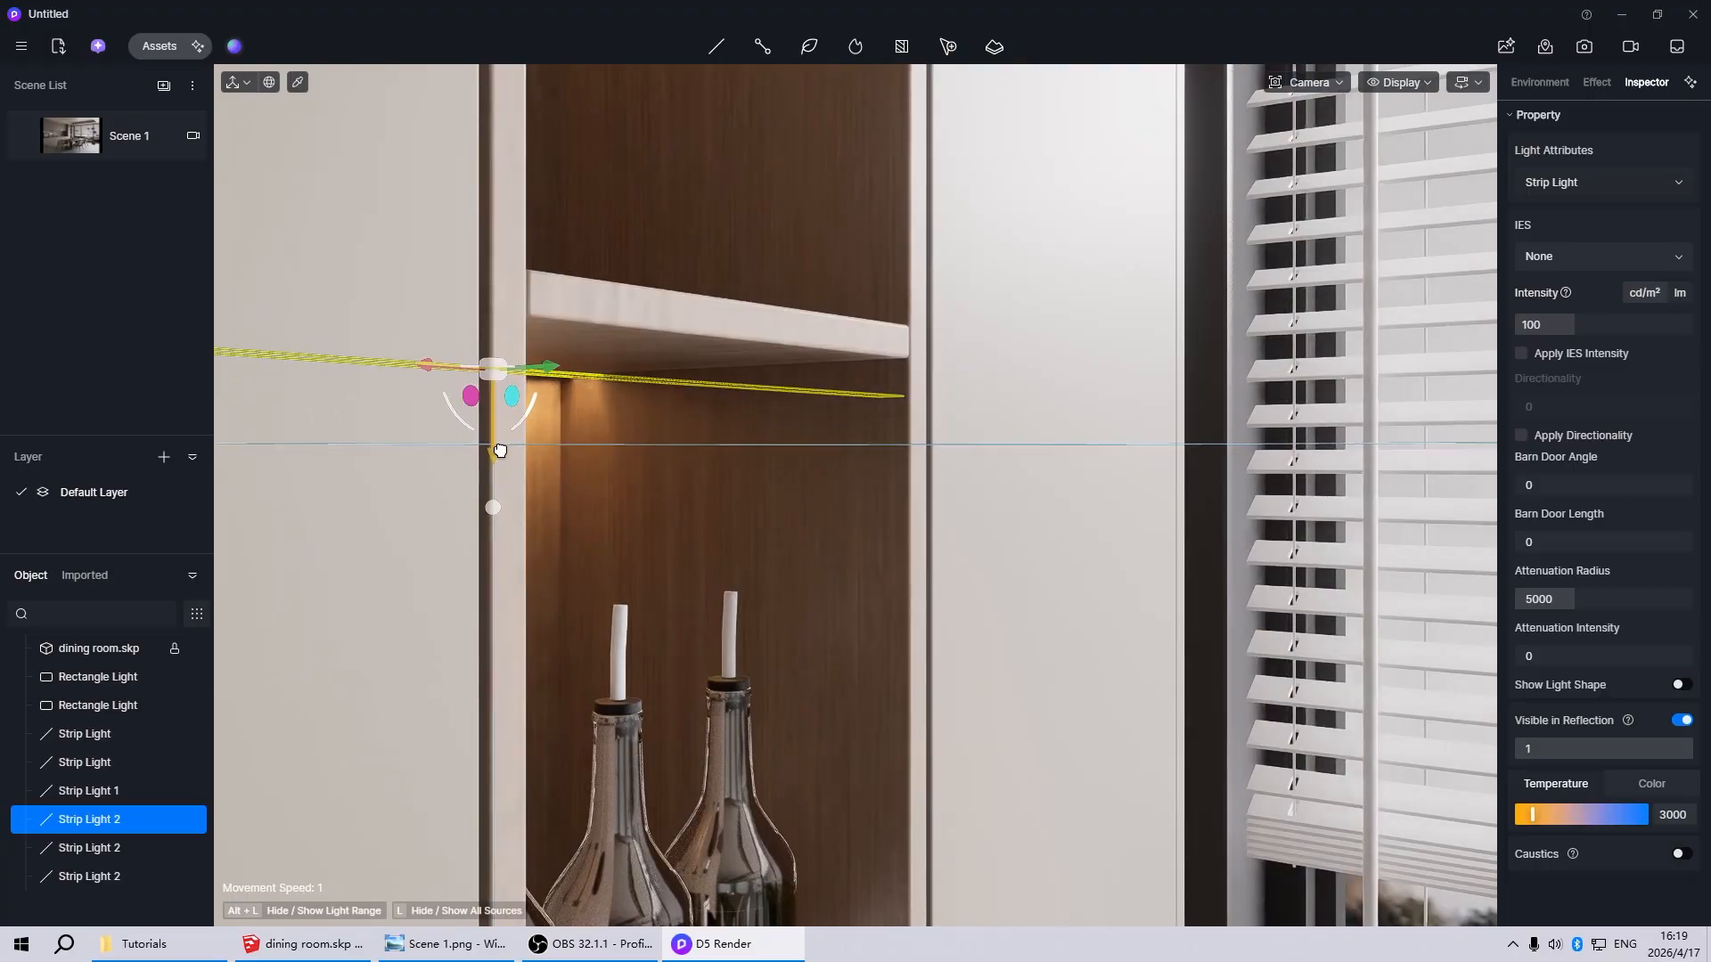
scroll(635, 271, down, 8)
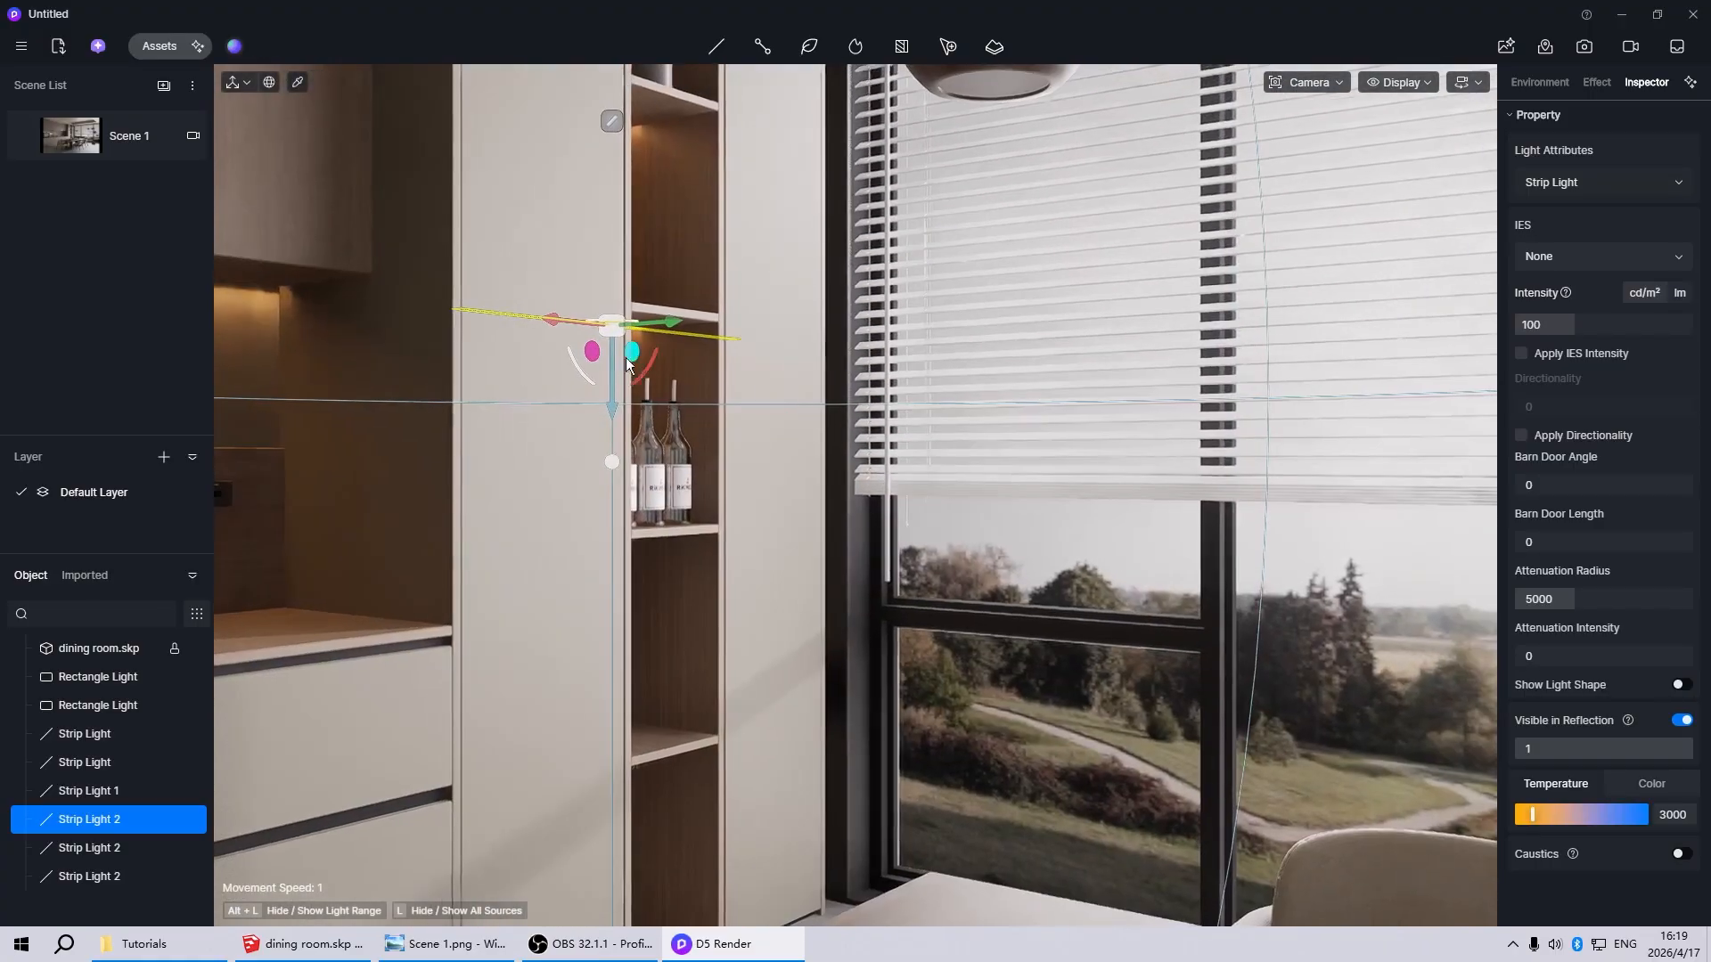
drag(613, 410, 704, 674)
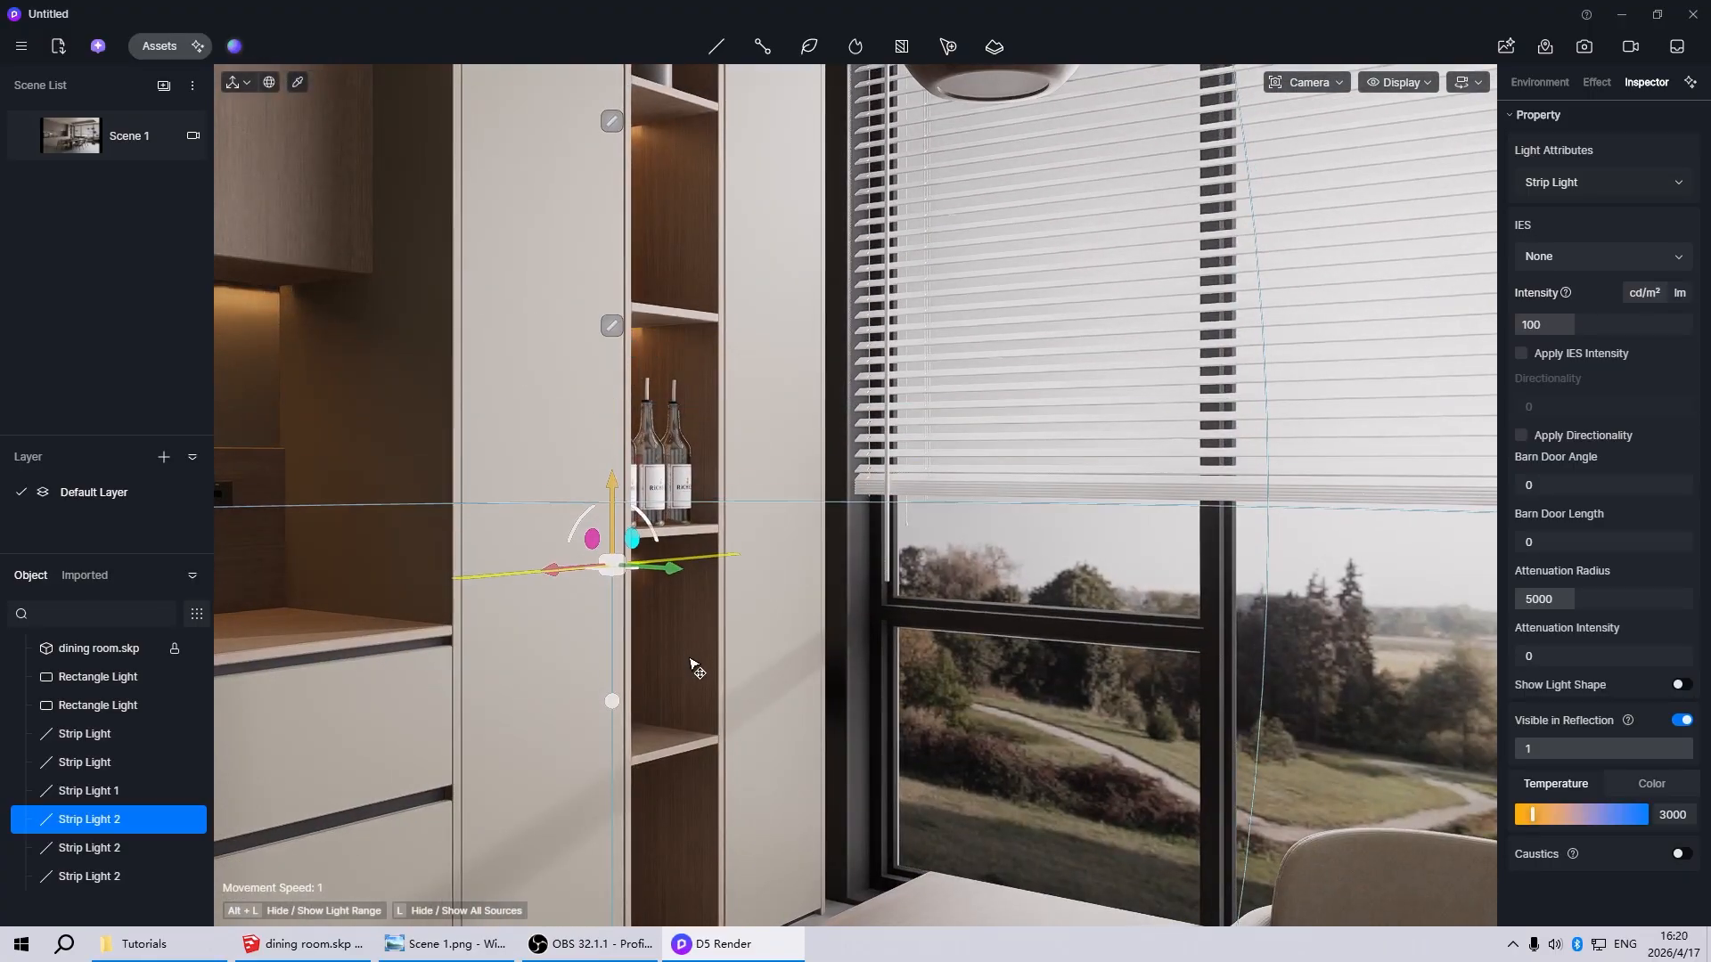
scroll(706, 676, up, 5)
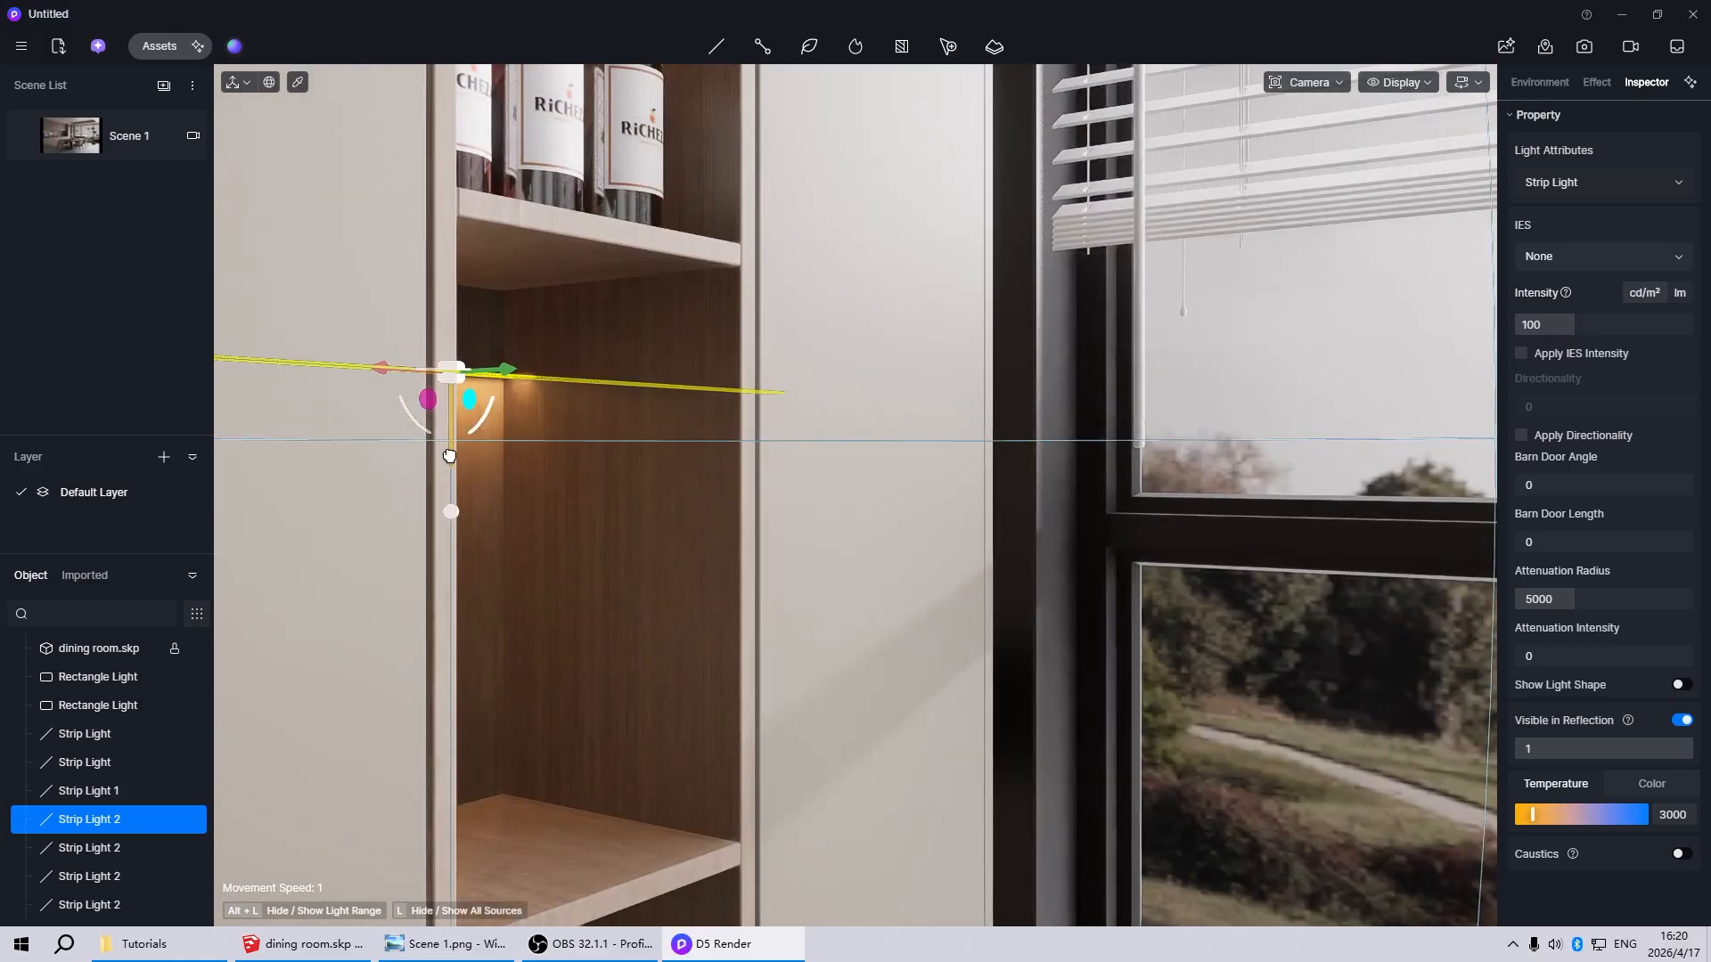
drag(449, 456, 457, 365)
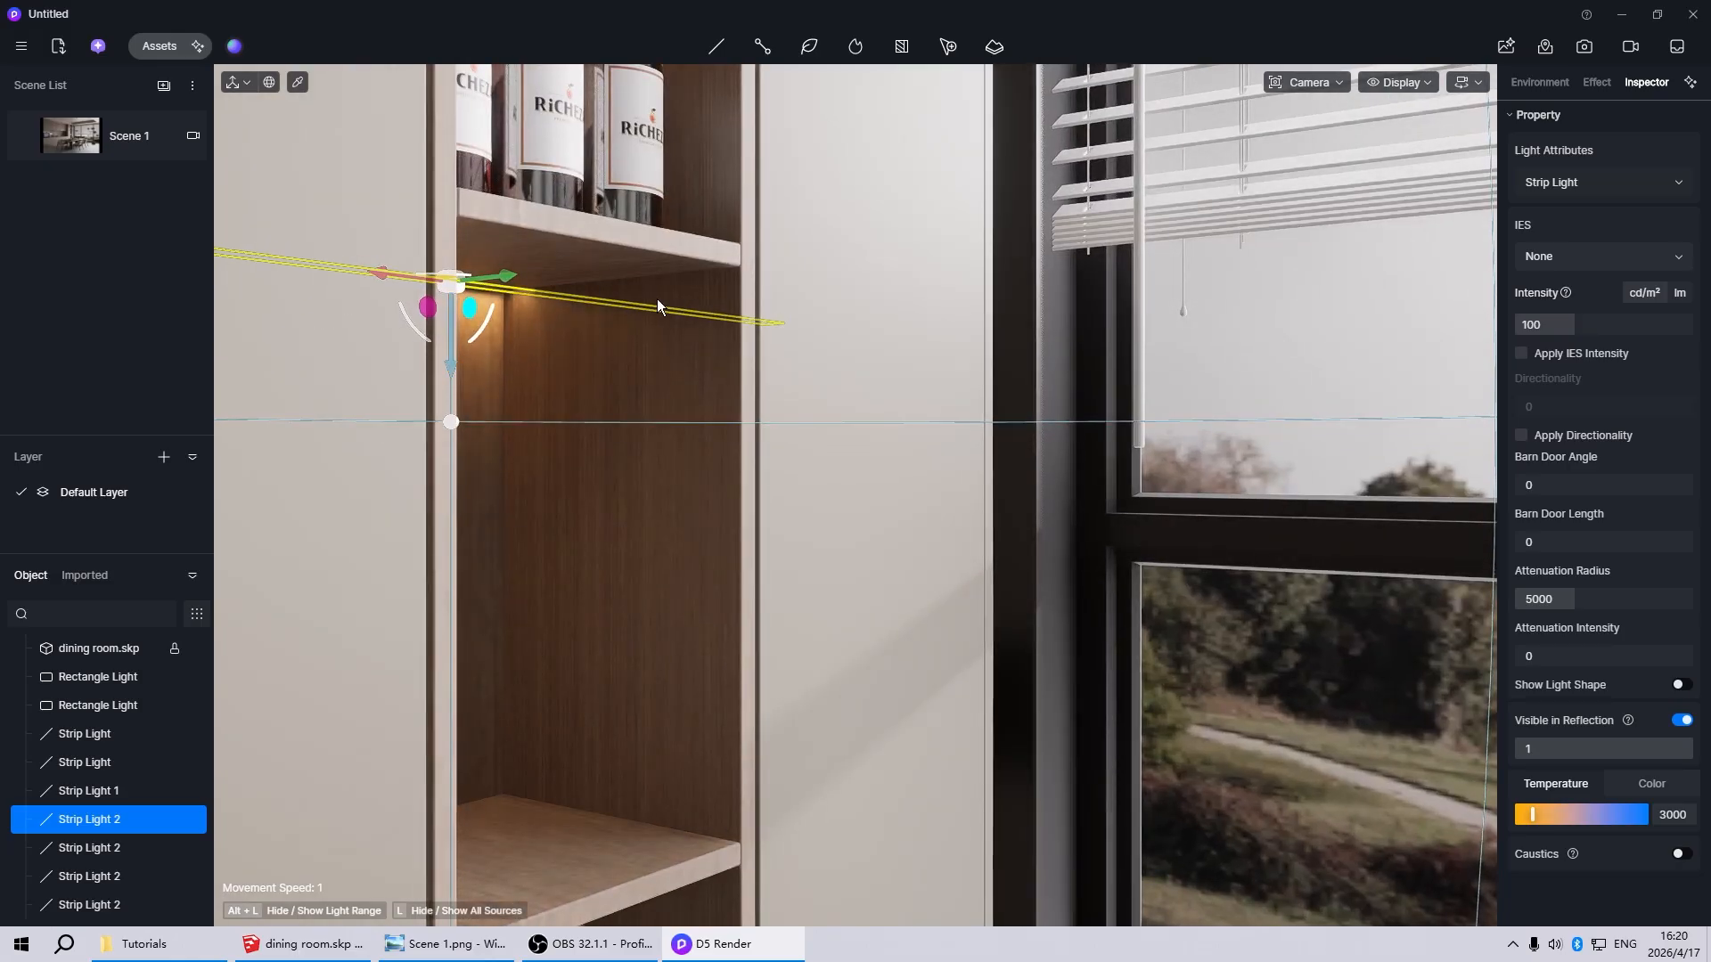
Move the copied strip light down to the niche's next lower compartment, fit it close under the shelf, and check the Scene 1 view
scroll(647, 329, down, 6)
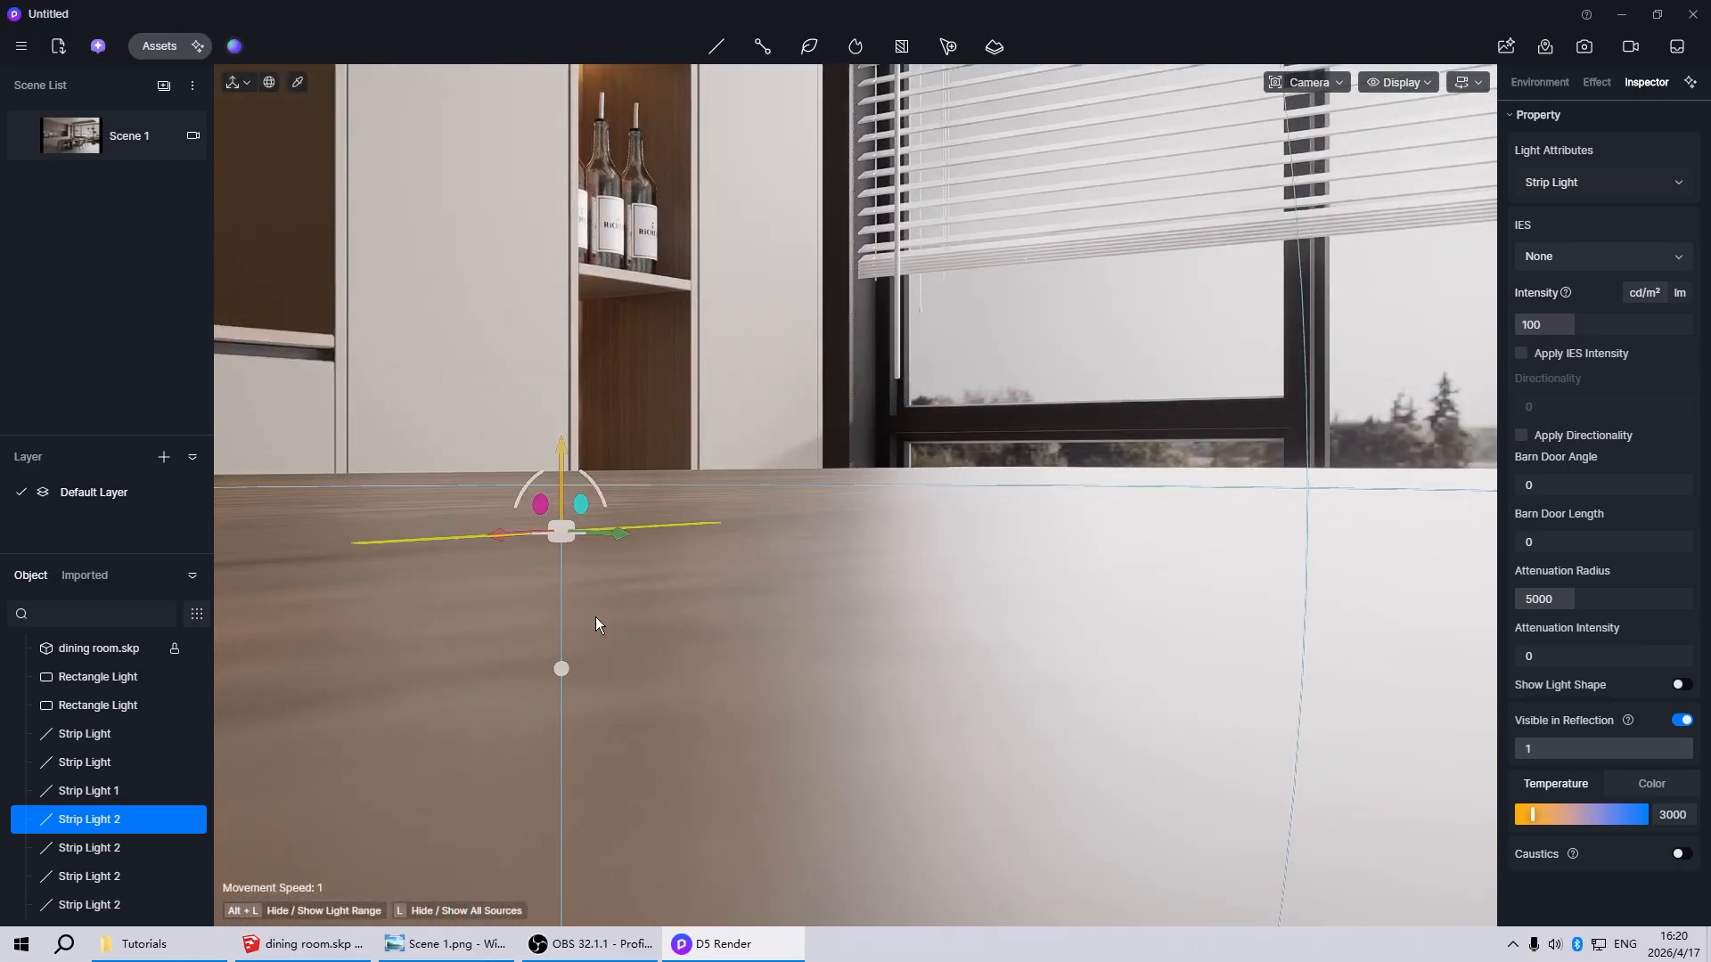
scroll(564, 528, up, 5)
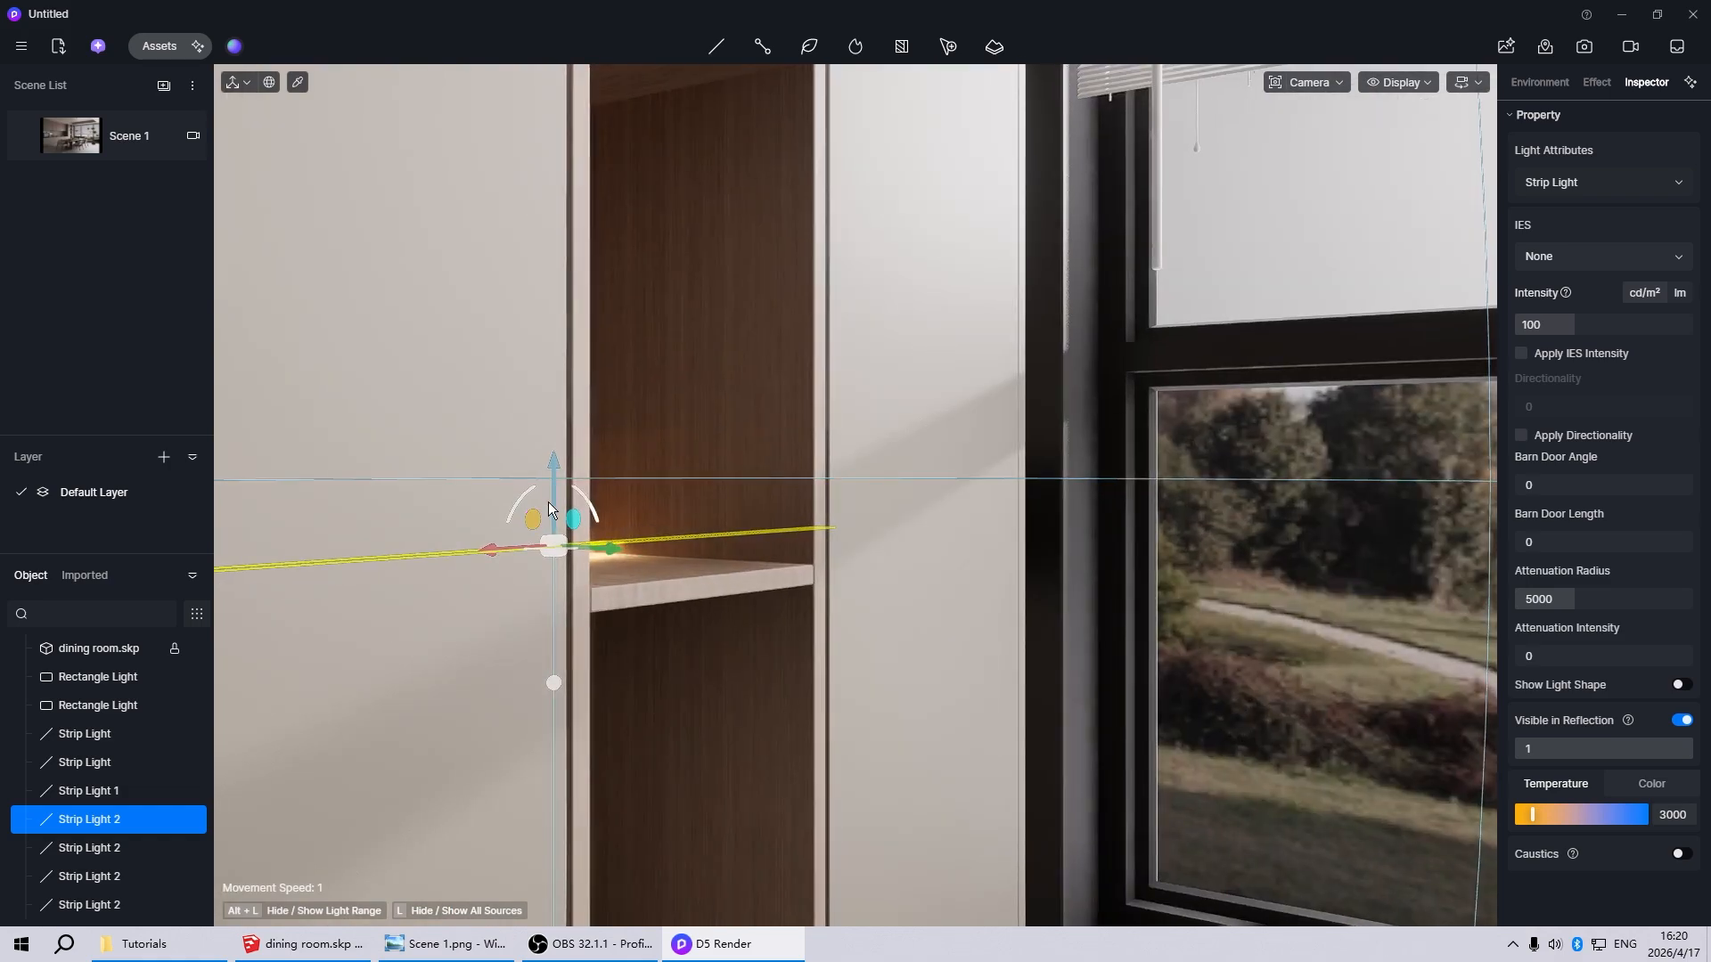
drag(555, 481, 561, 555)
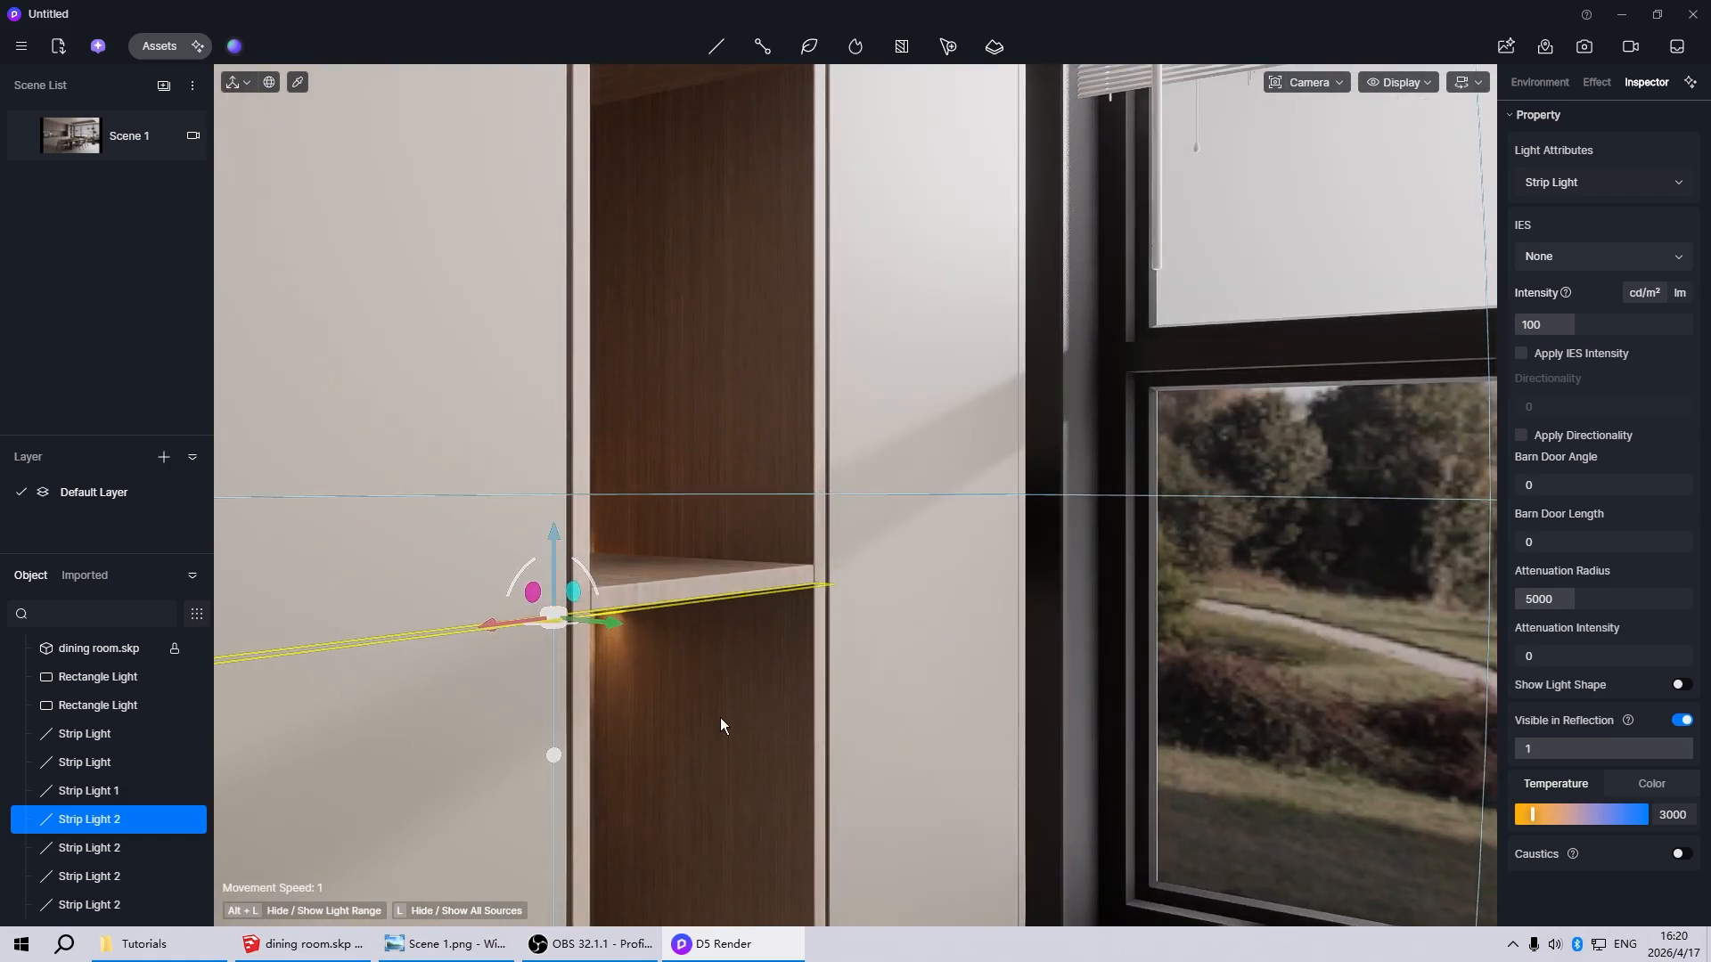
scroll(720, 719, up, 5)
scroll(572, 497, down, 5)
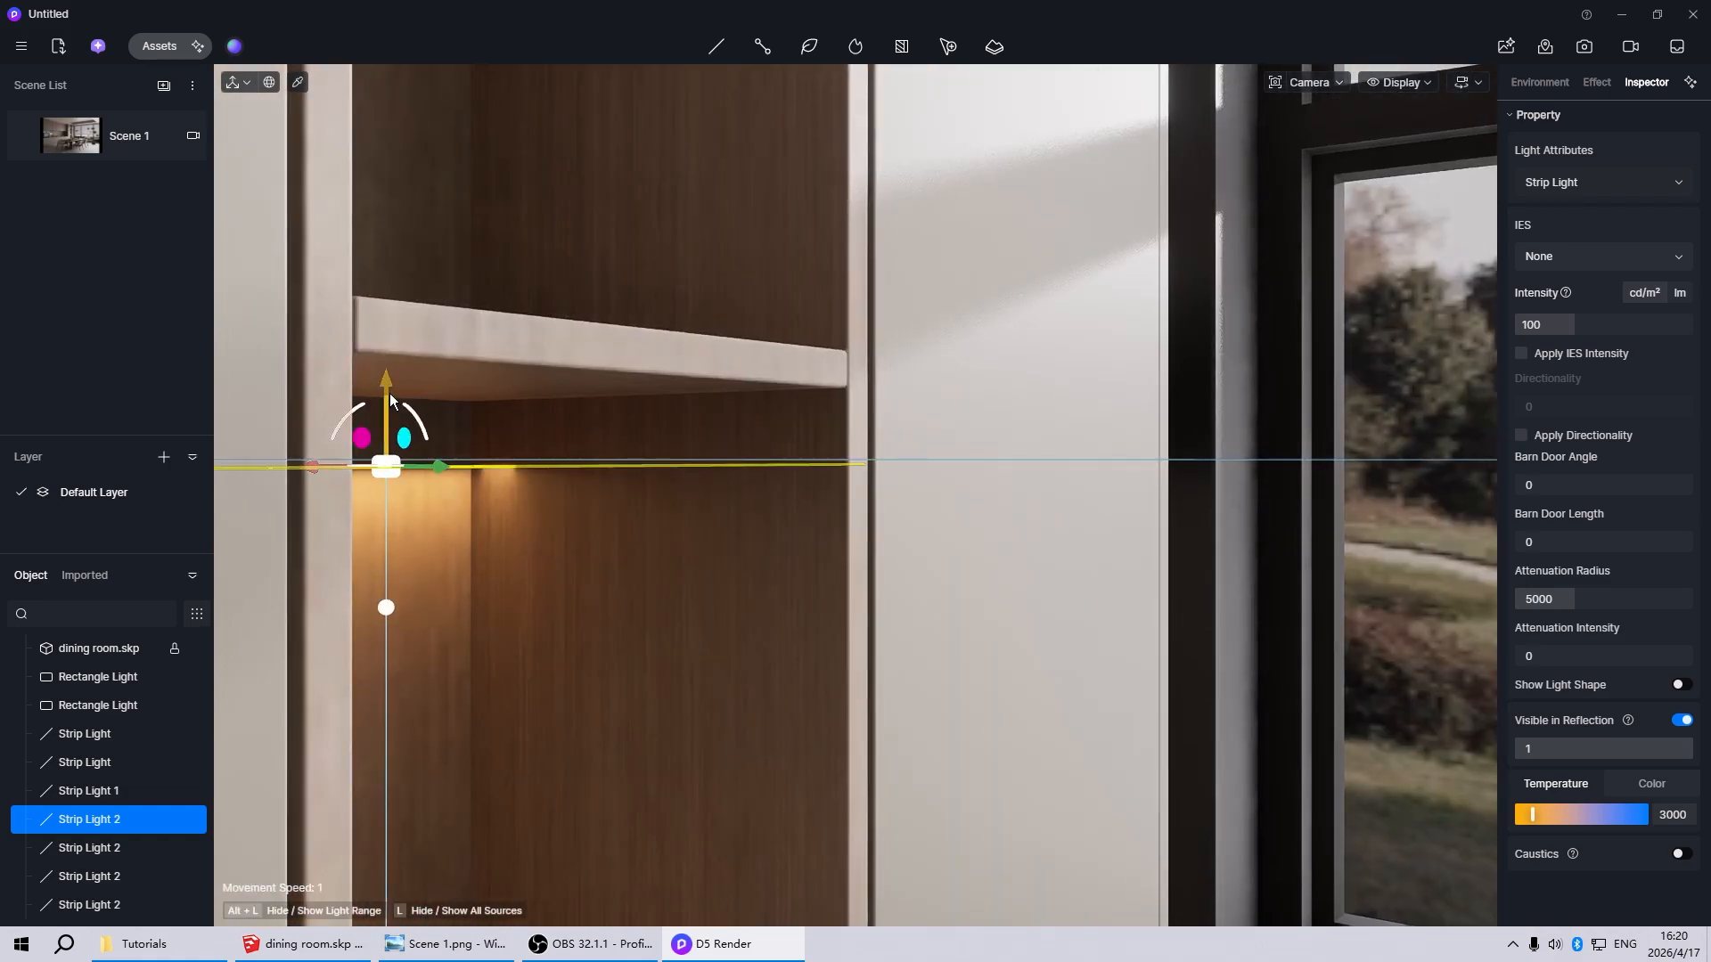
drag(389, 376, 408, 329)
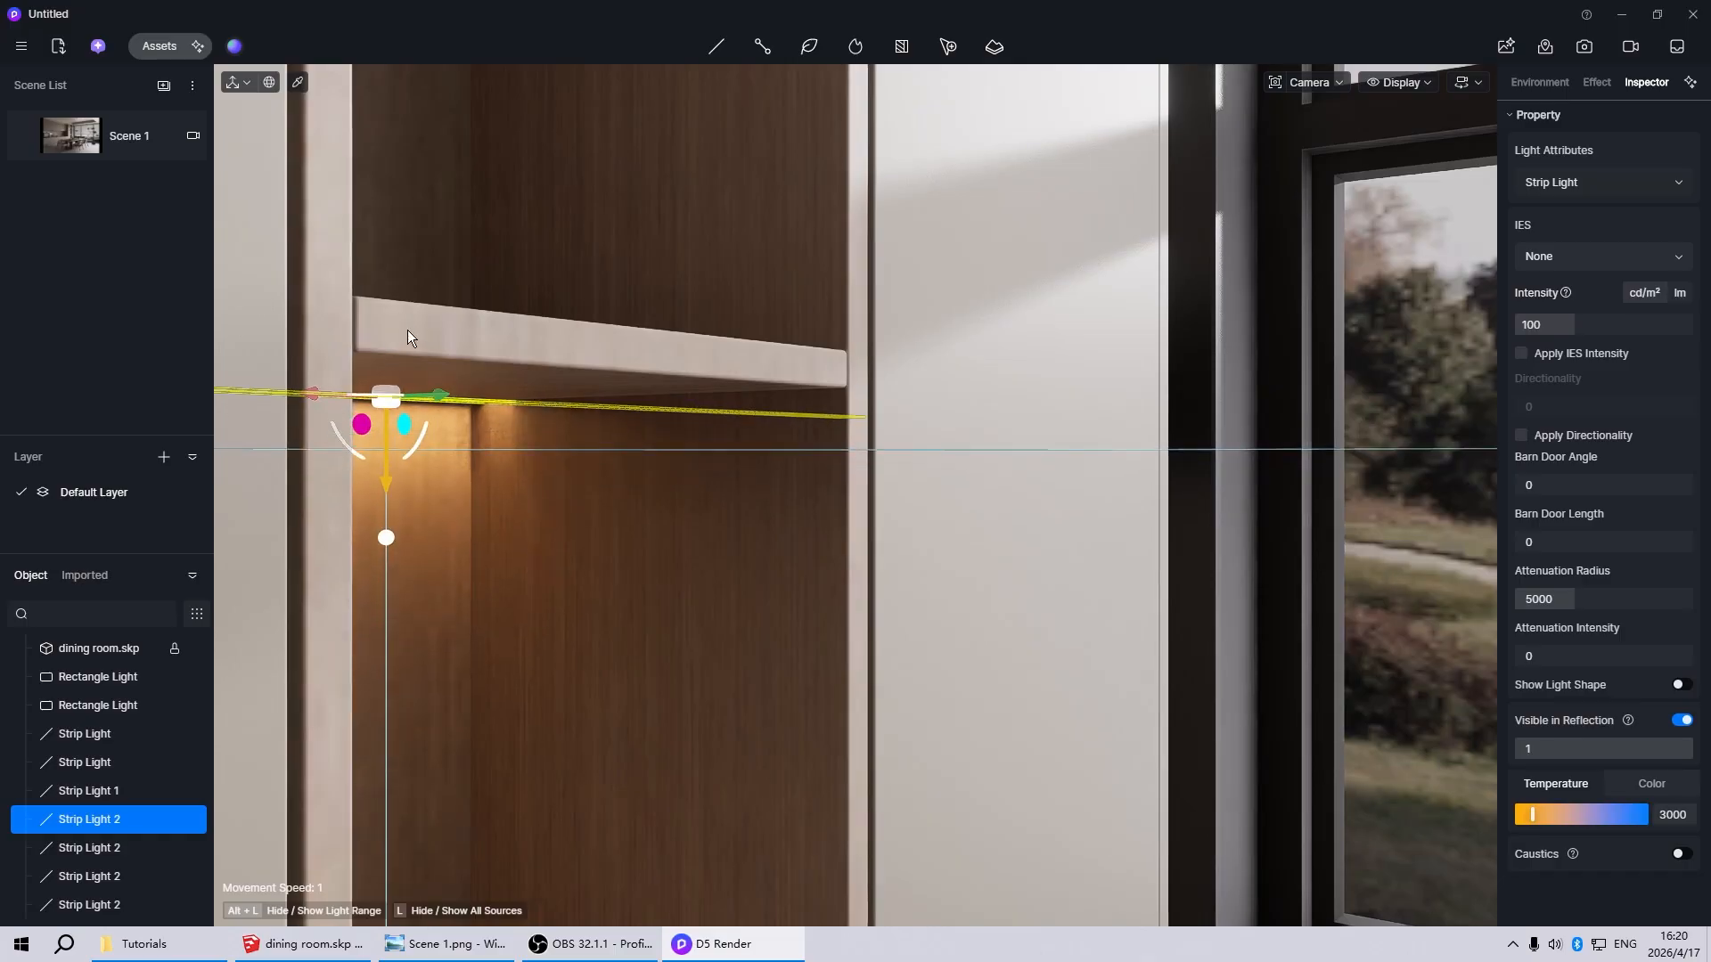
click(94, 139)
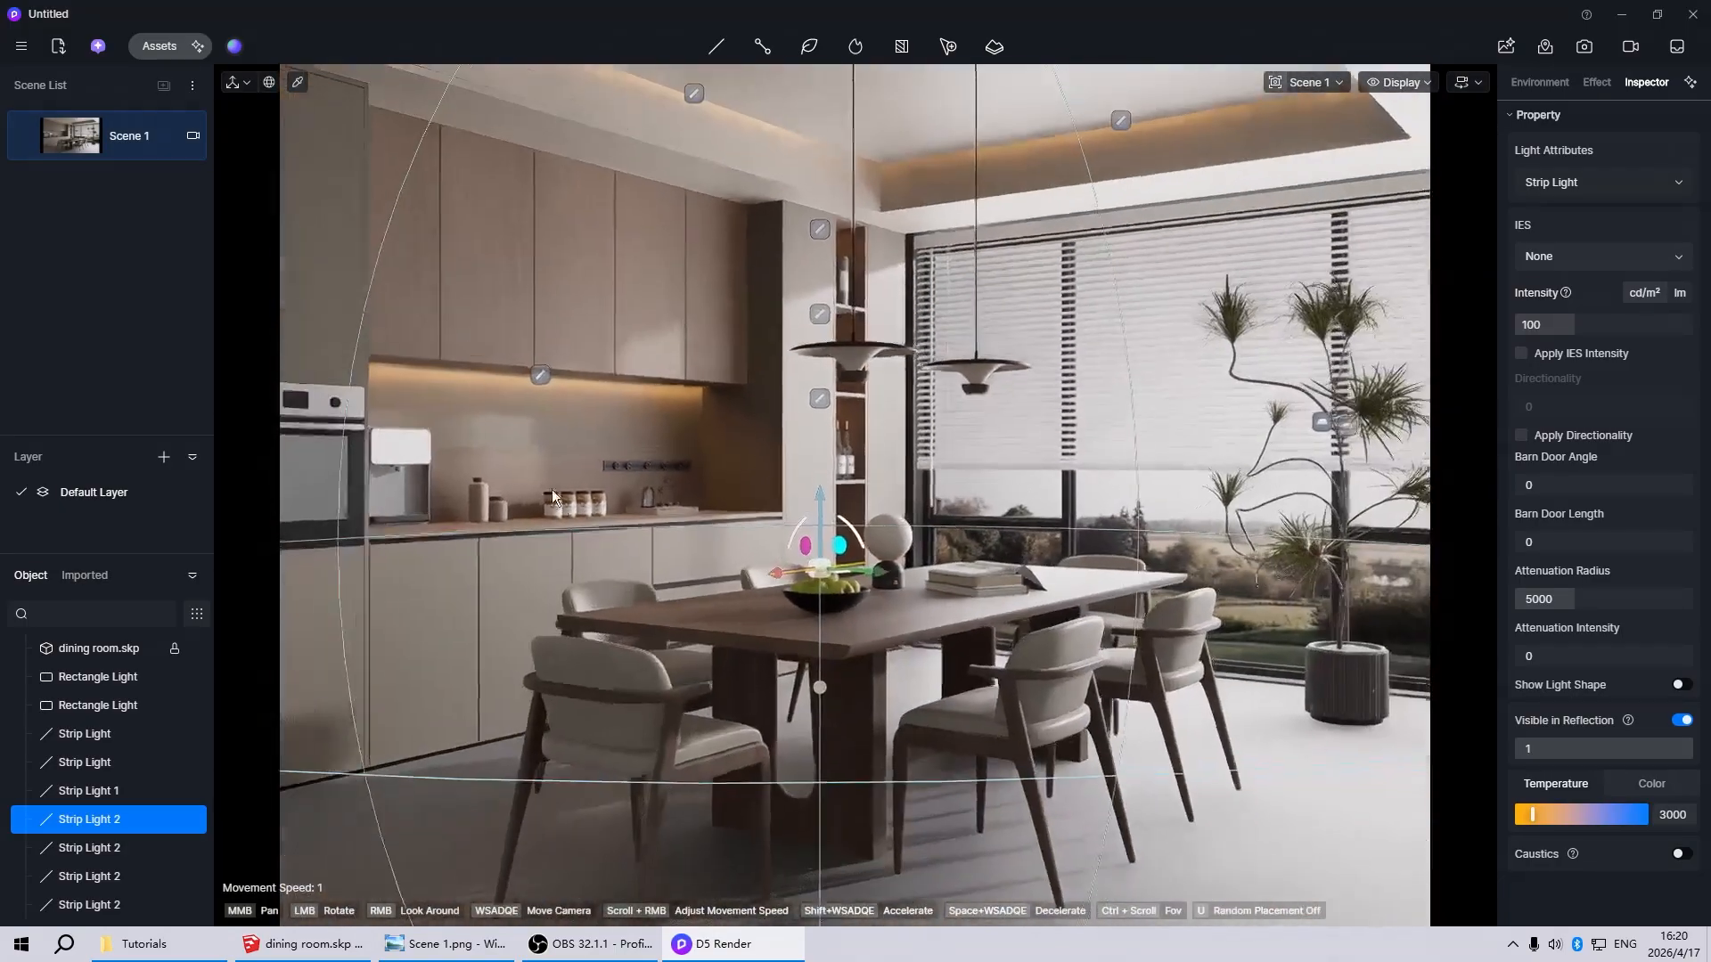
Copy the wine-compartment strip light down to the unlit compartment below and fit it close to the underside of the bottle shelf
click(853, 539)
scroll(842, 485, up, 10)
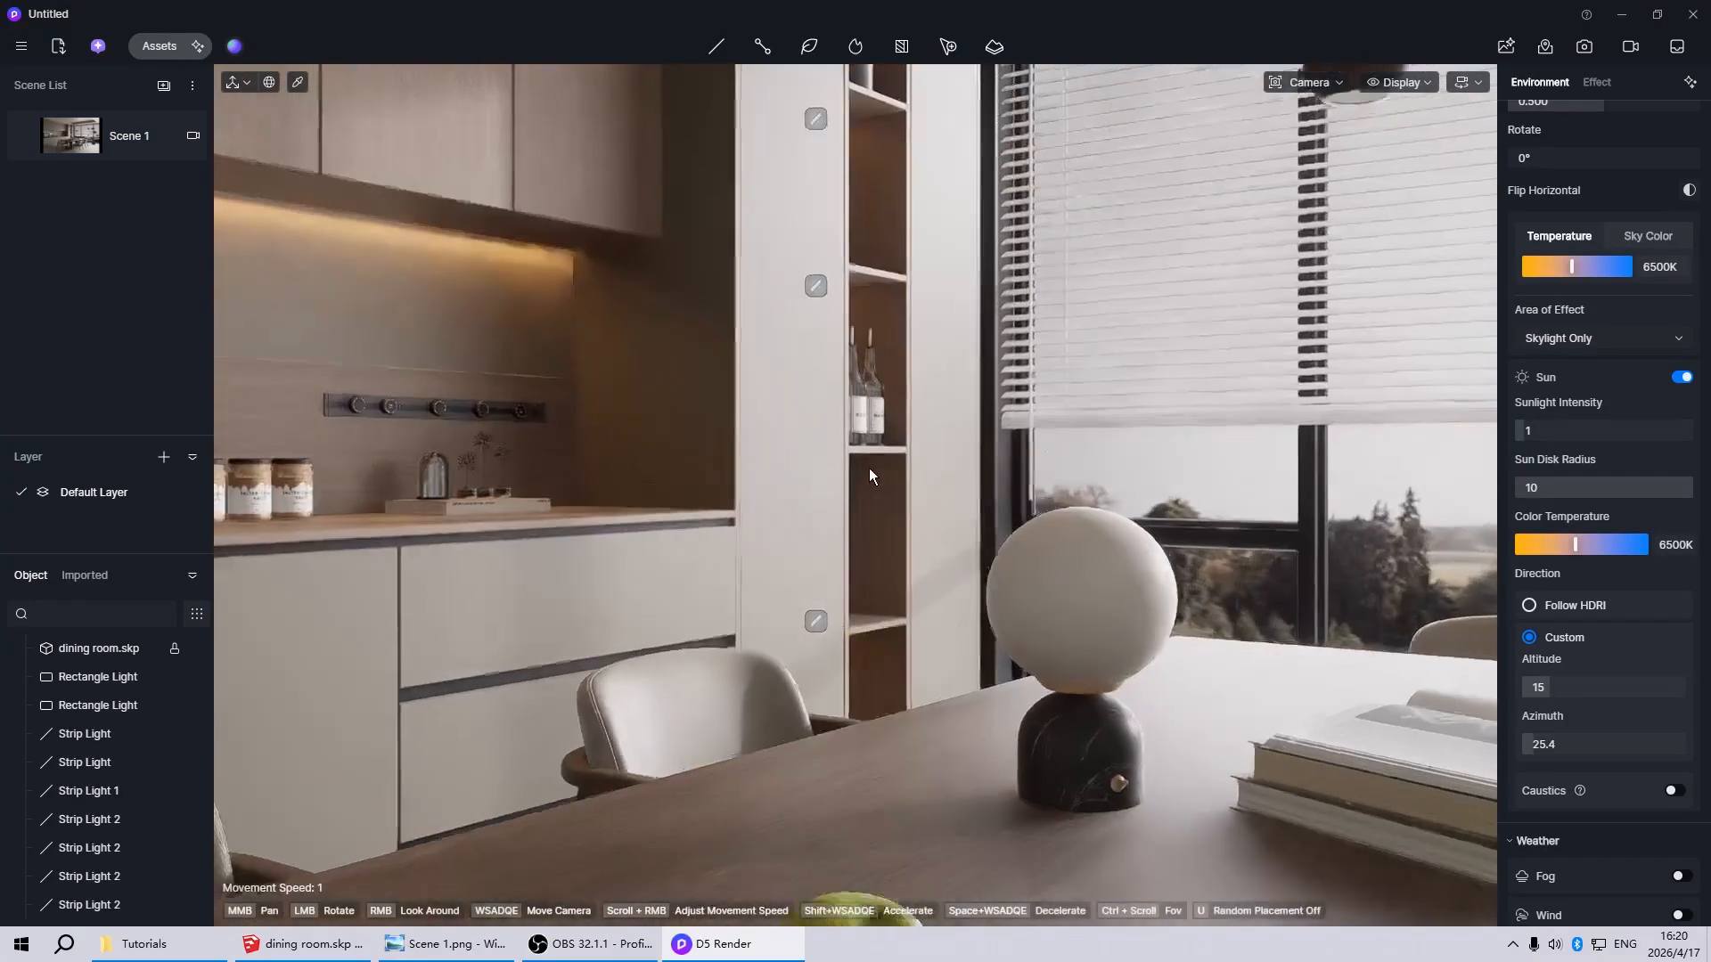
scroll(719, 617, down, 4)
scroll(869, 564, up, 4)
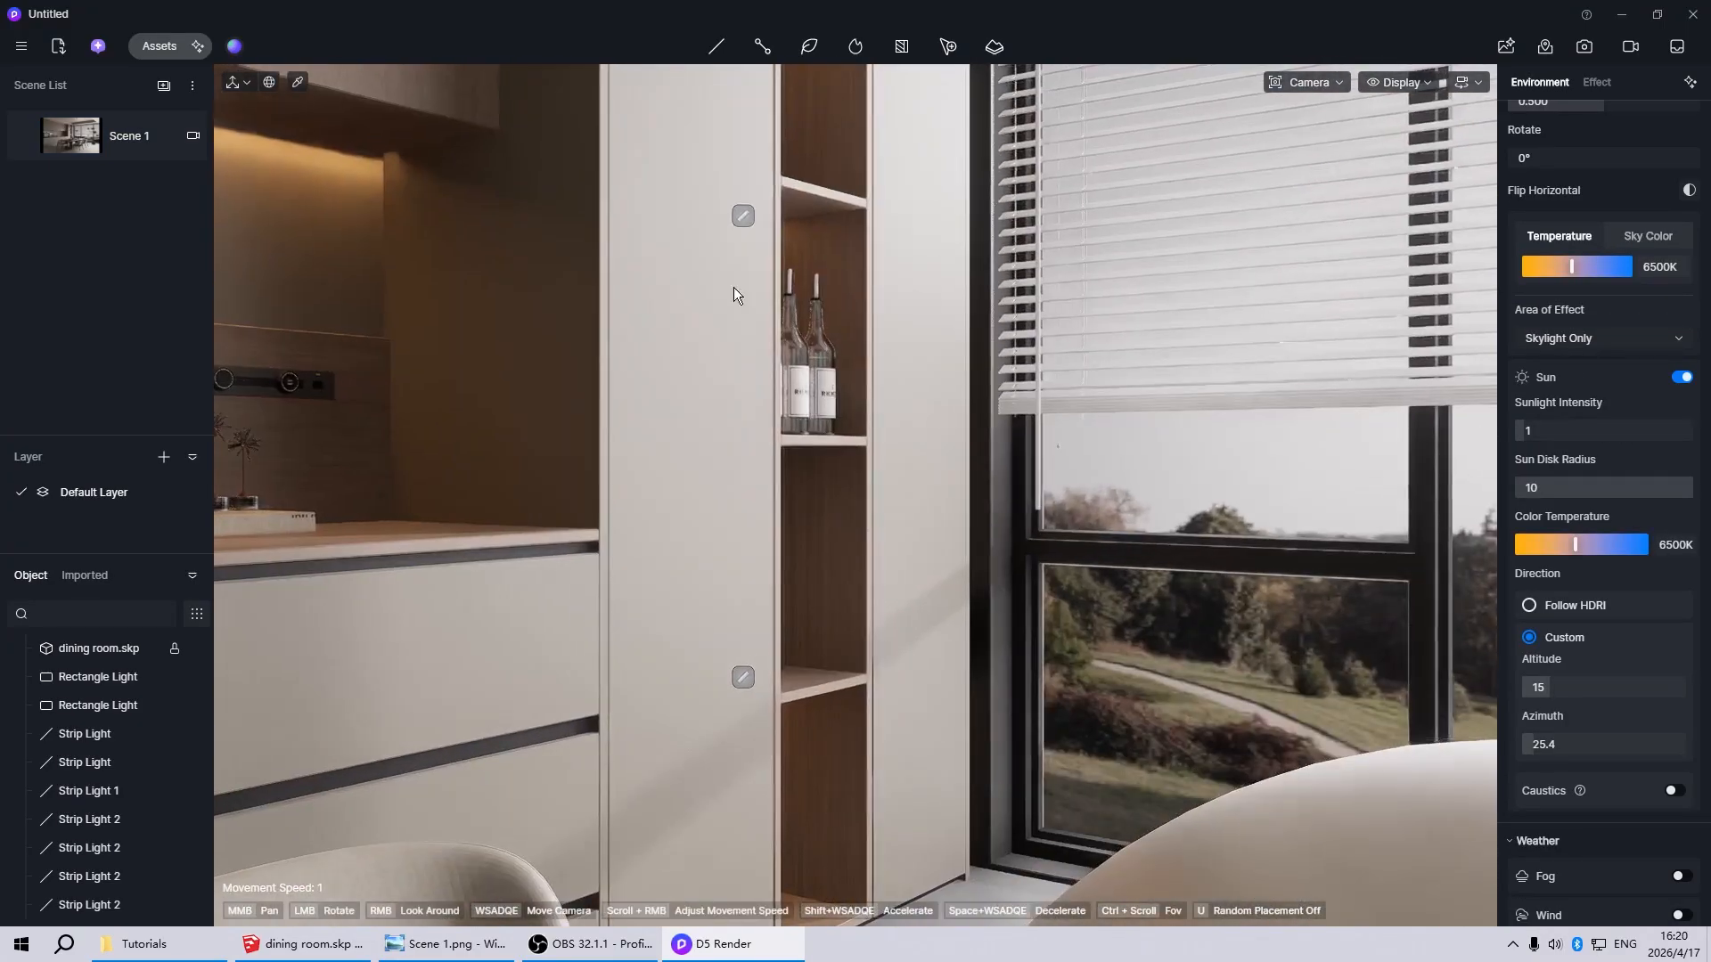
click(739, 221)
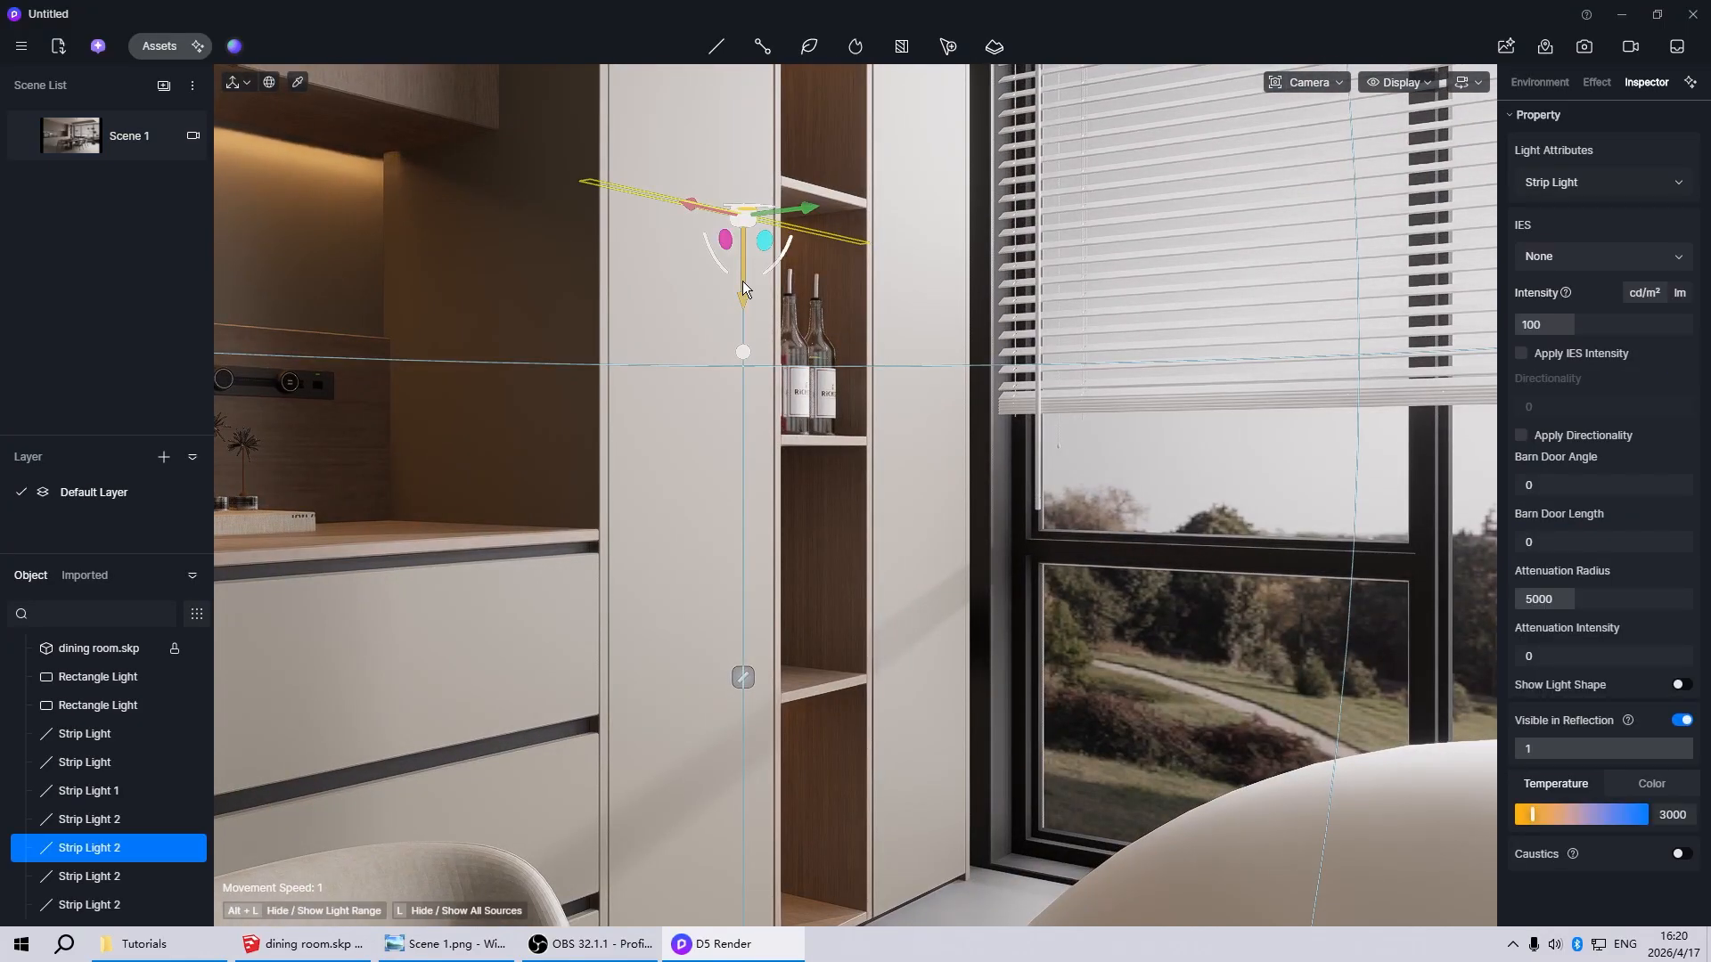
drag(745, 296, 756, 527)
scroll(891, 481, up, 5)
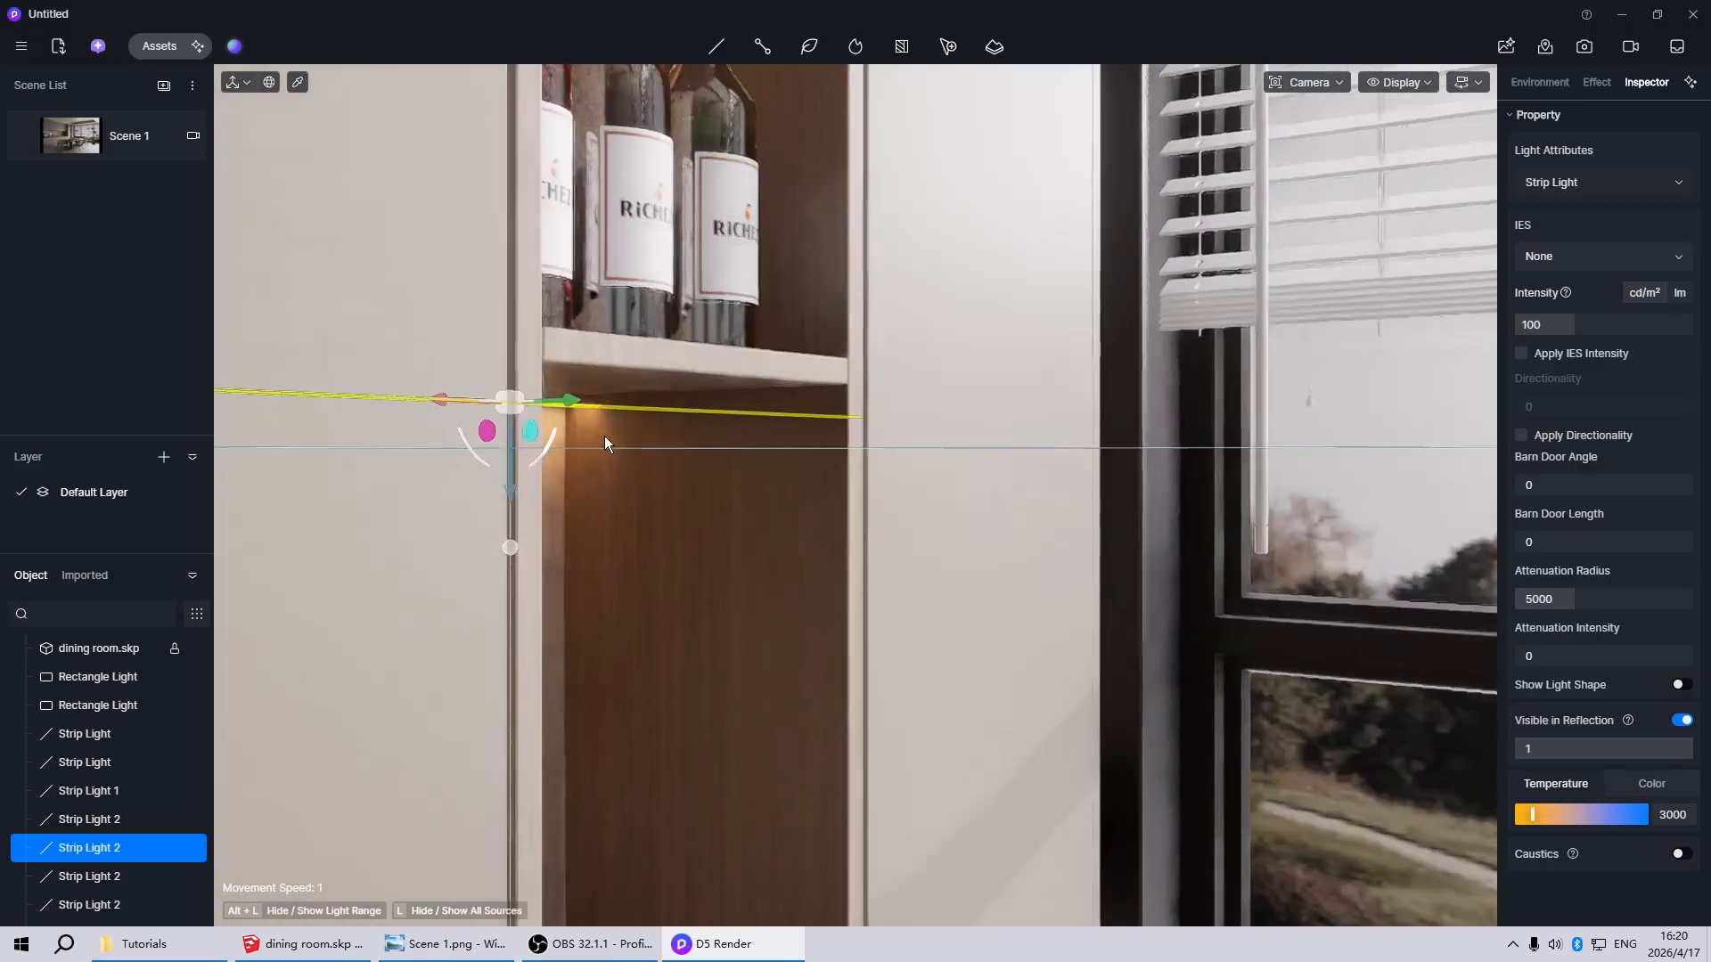
scroll(535, 457, up, 3)
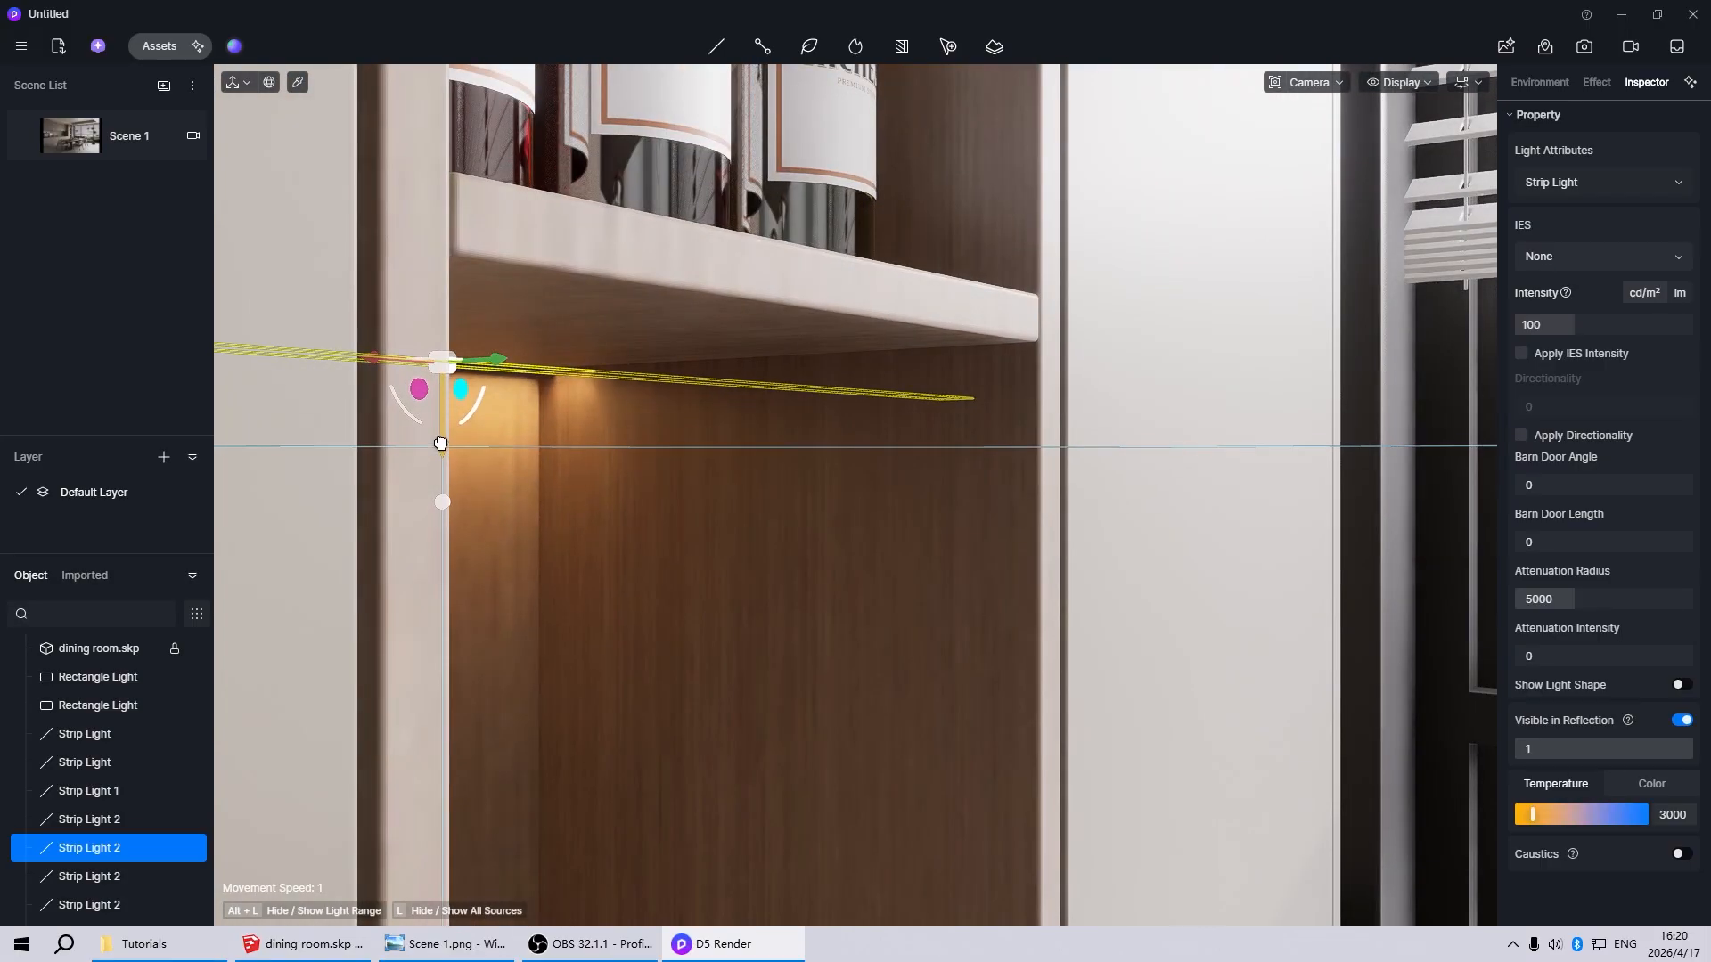
scroll(723, 565, down, 5)
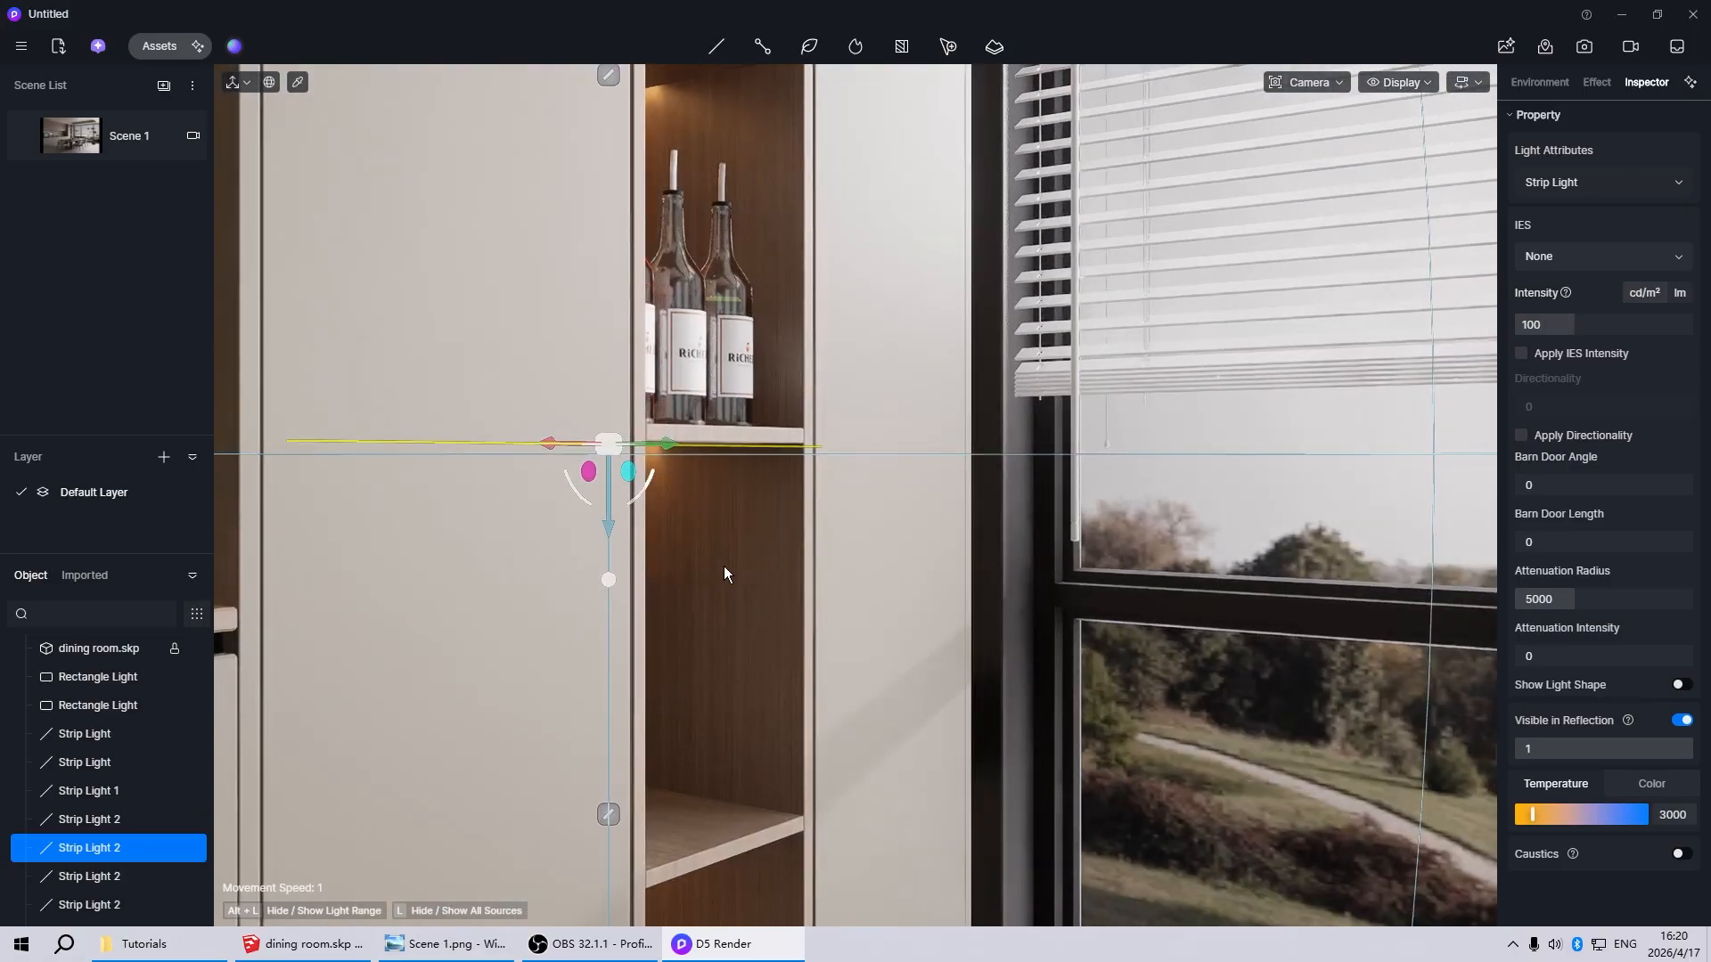
scroll(603, 522, up, 3)
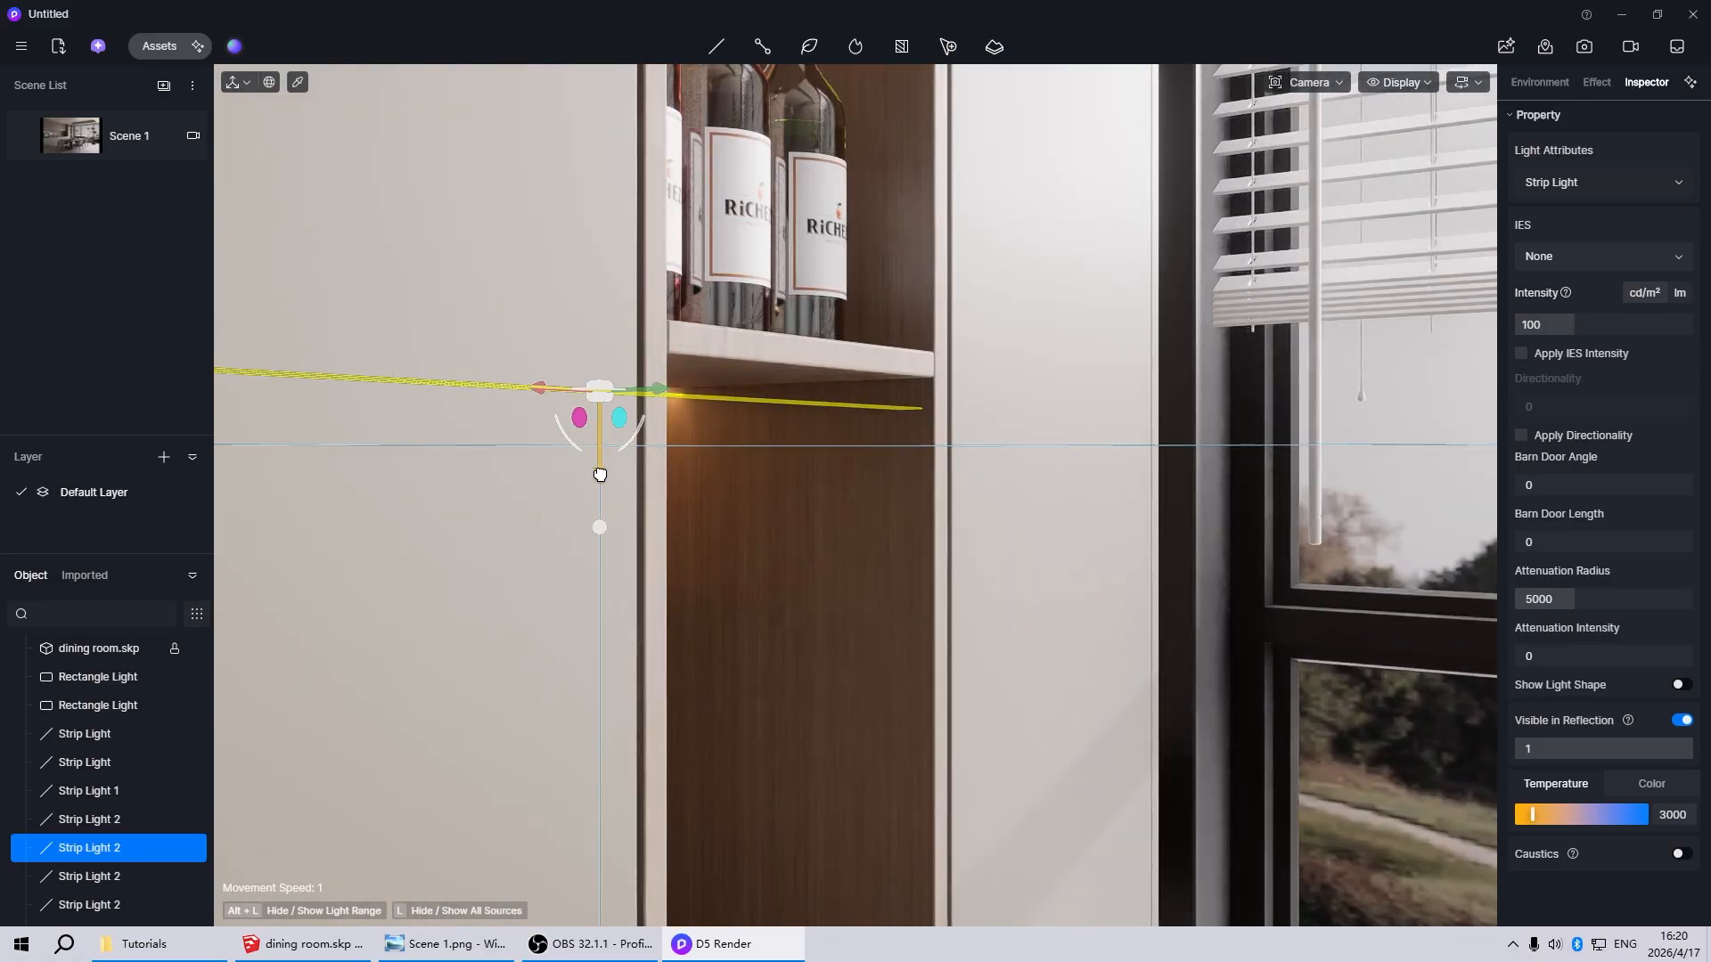
scroll(726, 606, down, 3)
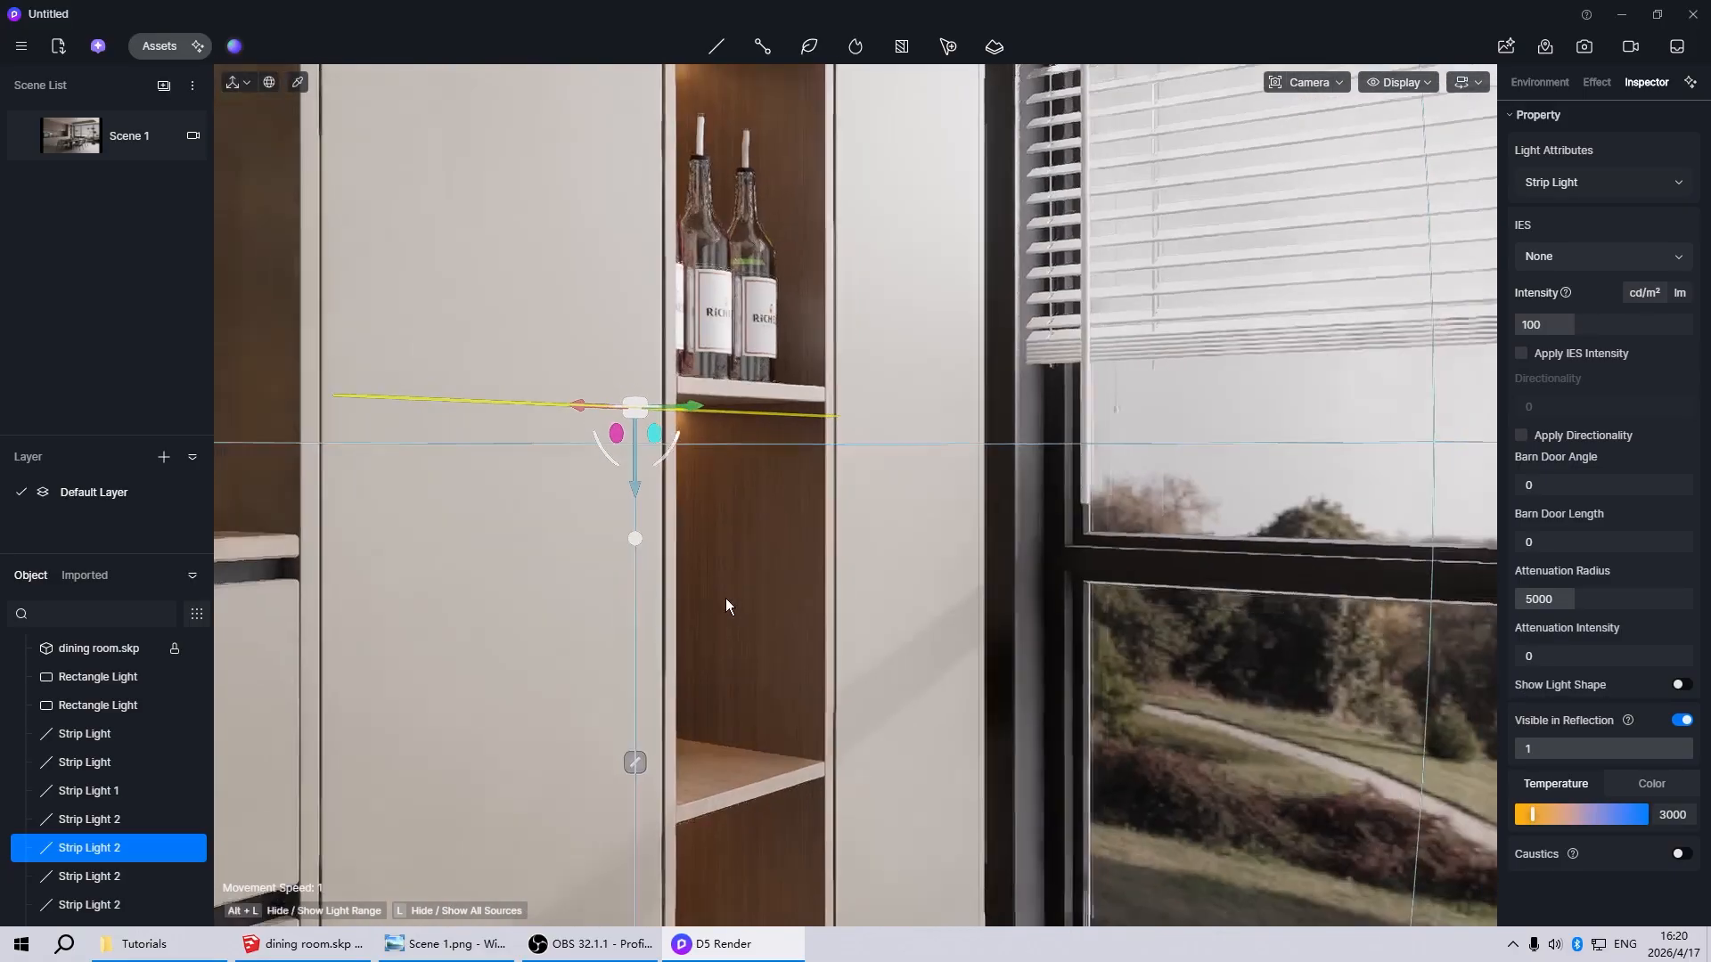
Group all five strip lights of the shelf niche and check the result from the Scene 1 view
scroll(713, 659, down, 3)
scroll(692, 772, down, 3)
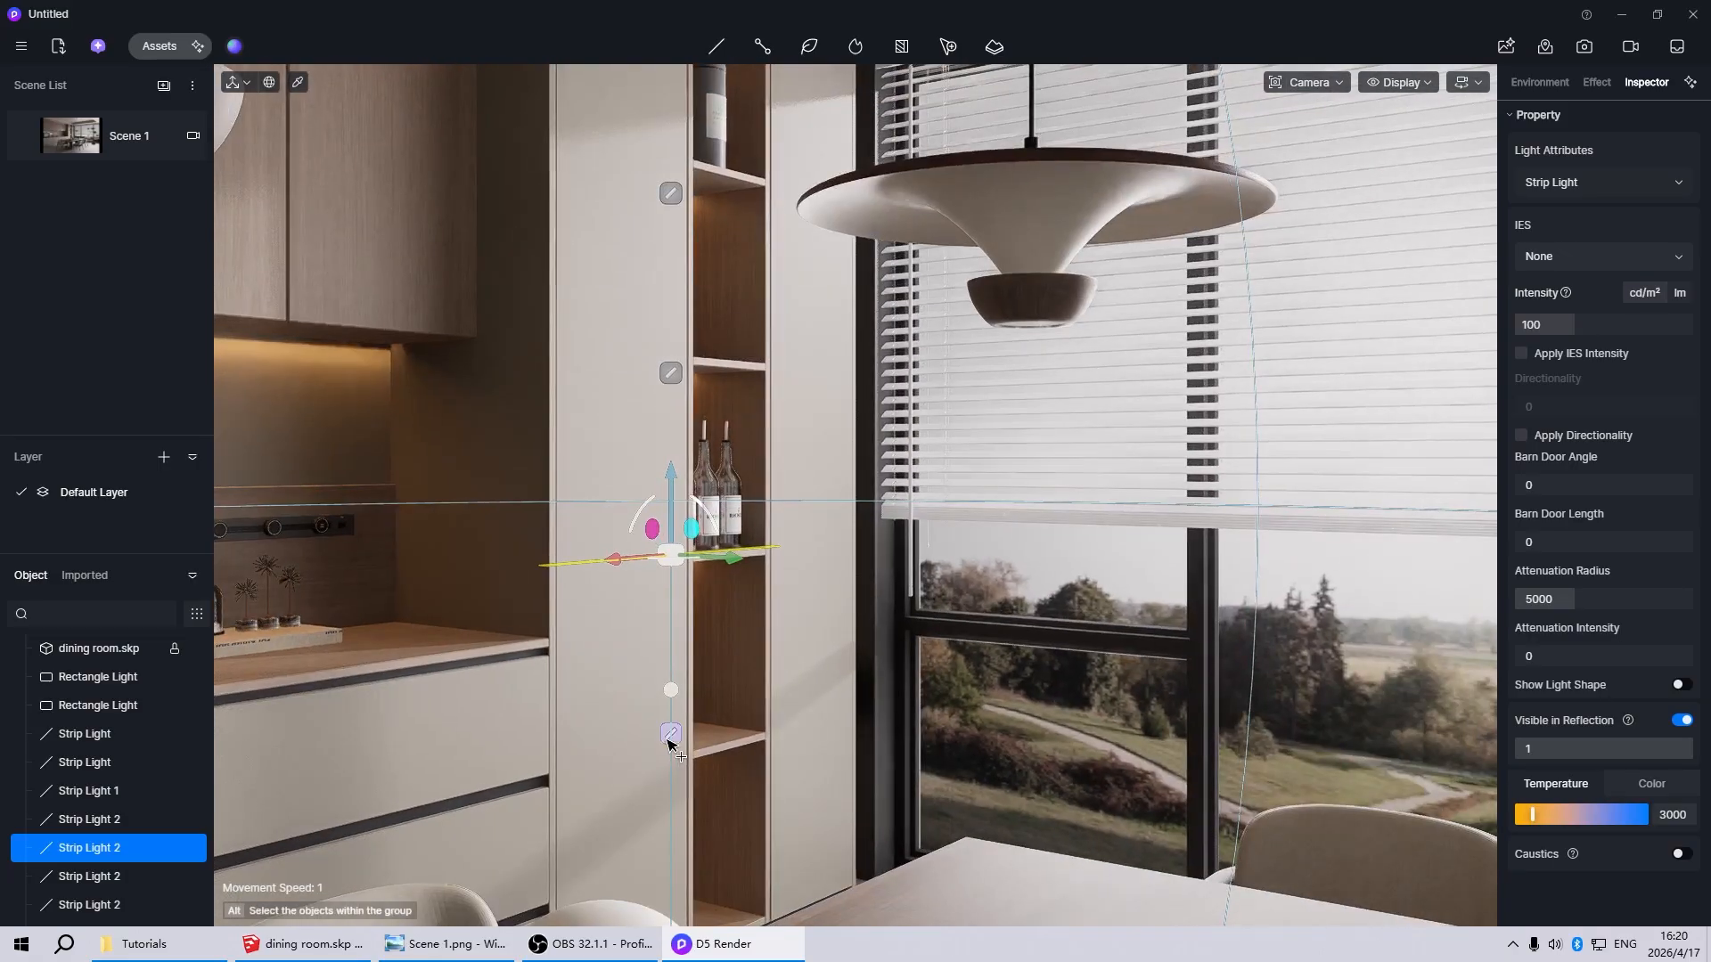
ctrl+click(670, 734)
ctrl+click(673, 375)
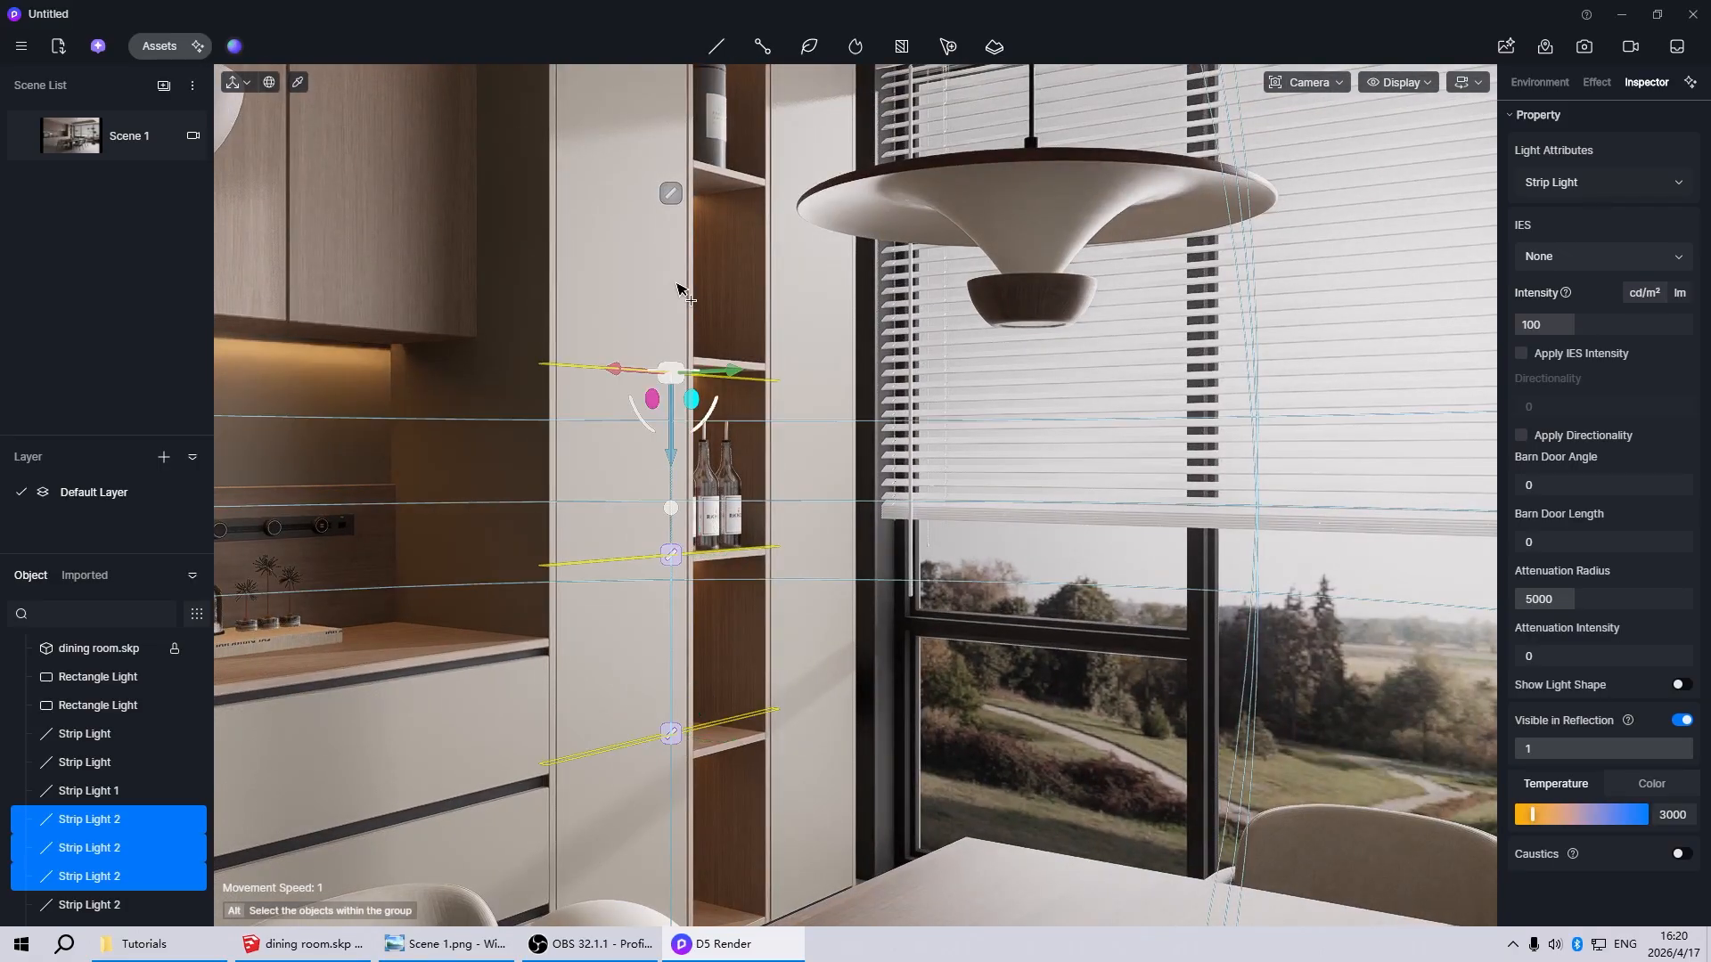
ctrl+click(670, 194)
scroll(795, 638, down, 3)
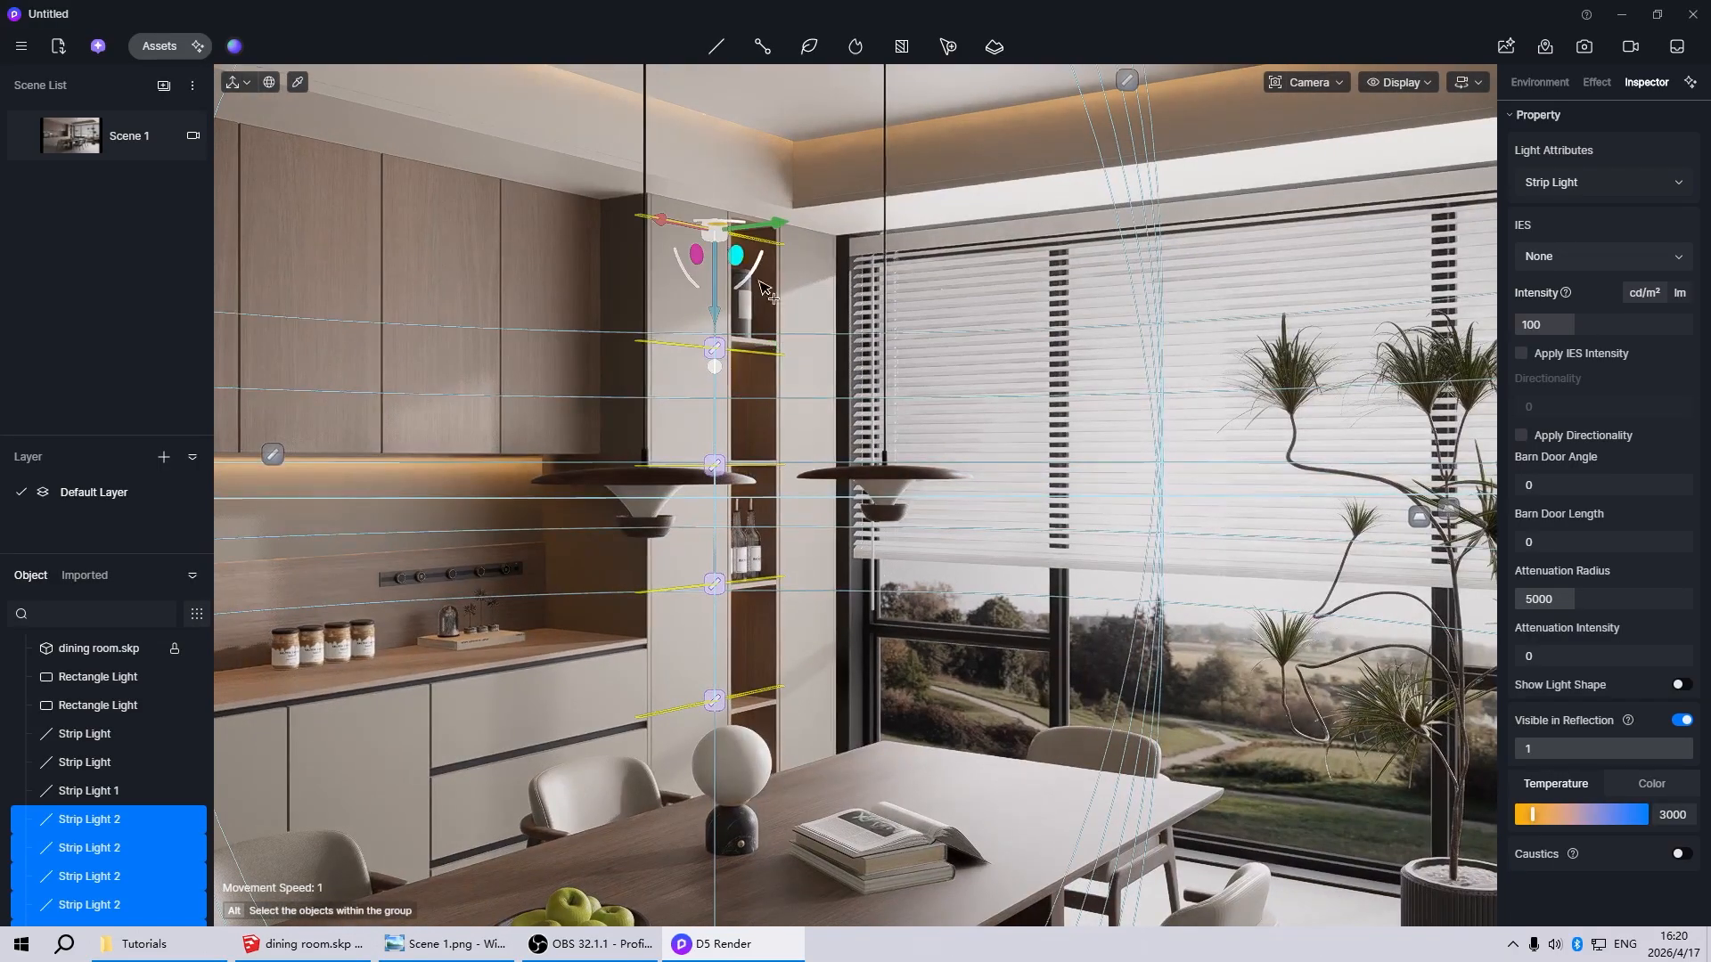
key(ctrl+g)
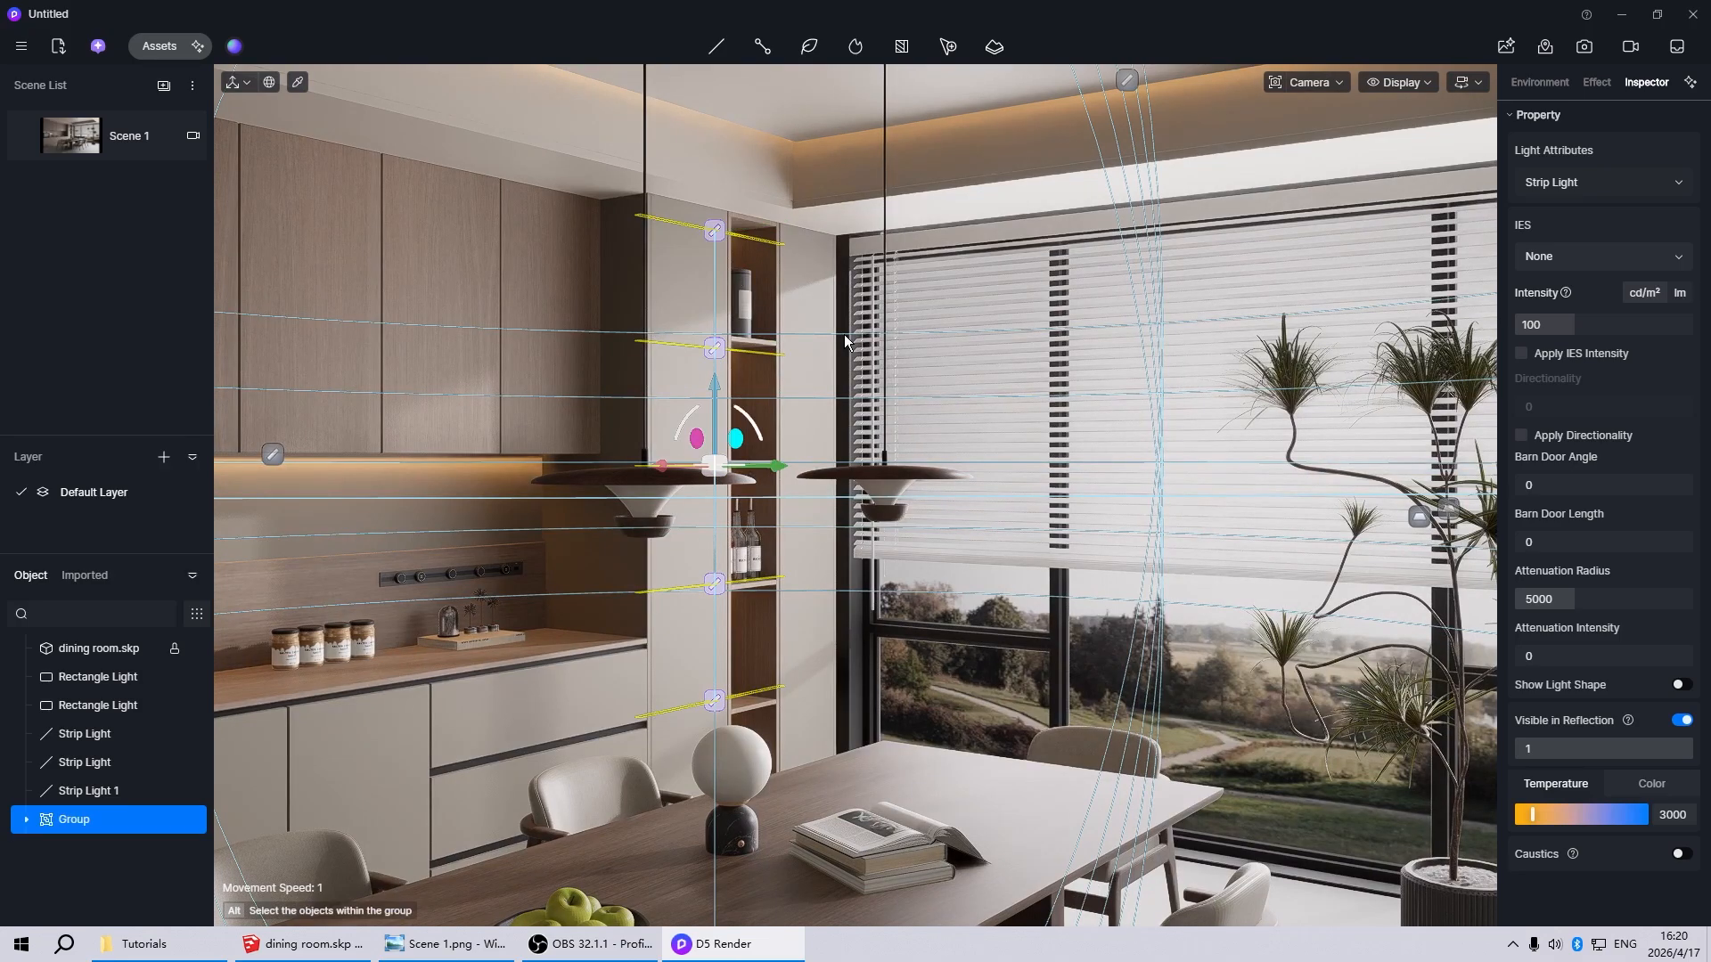
click(843, 335)
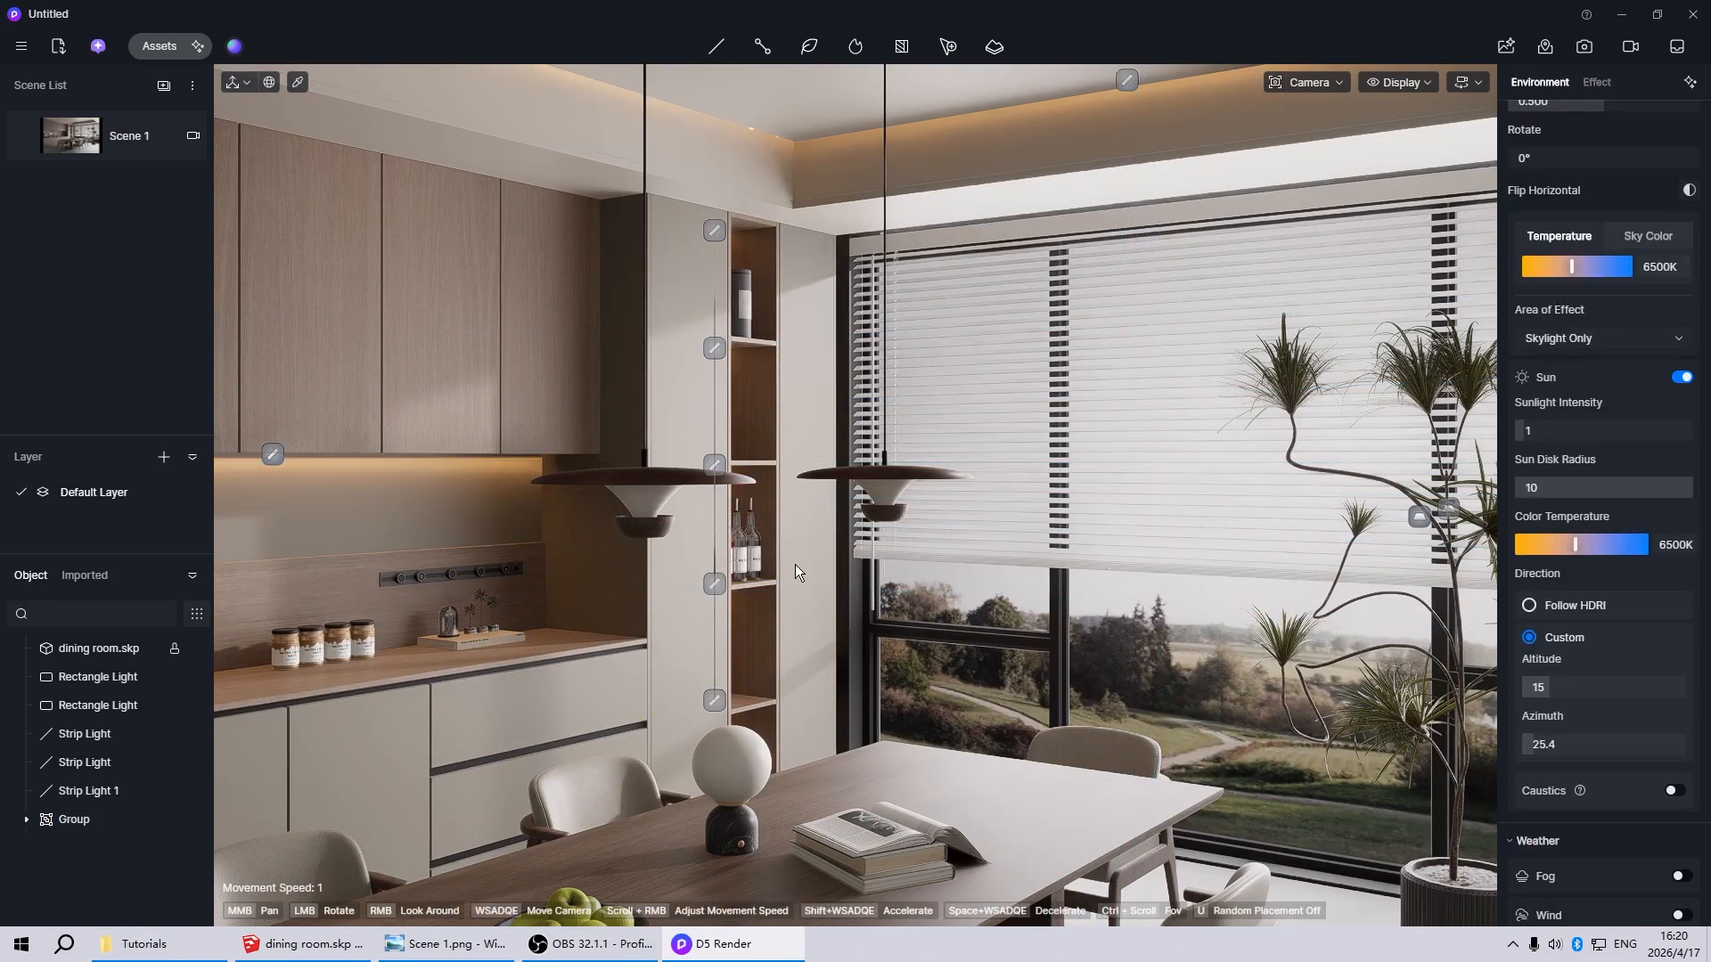
click(69, 141)
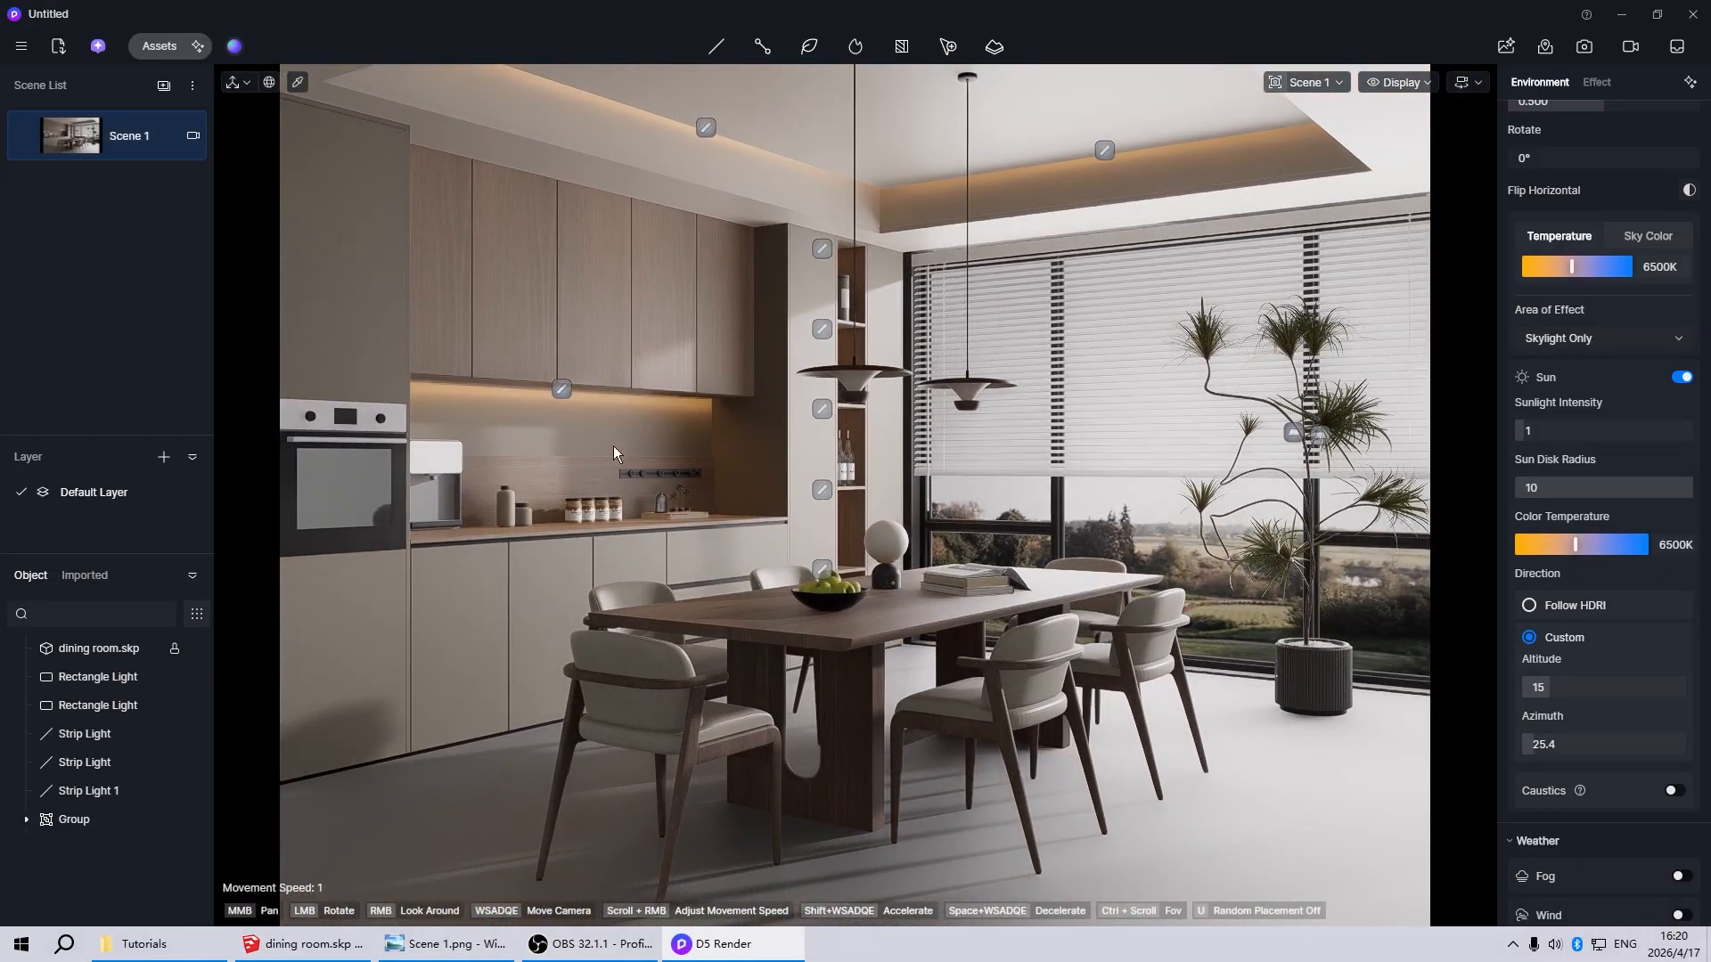
Place a spotlight on the seat of the dining chair at the near end of the table
mouse_move(708, 50)
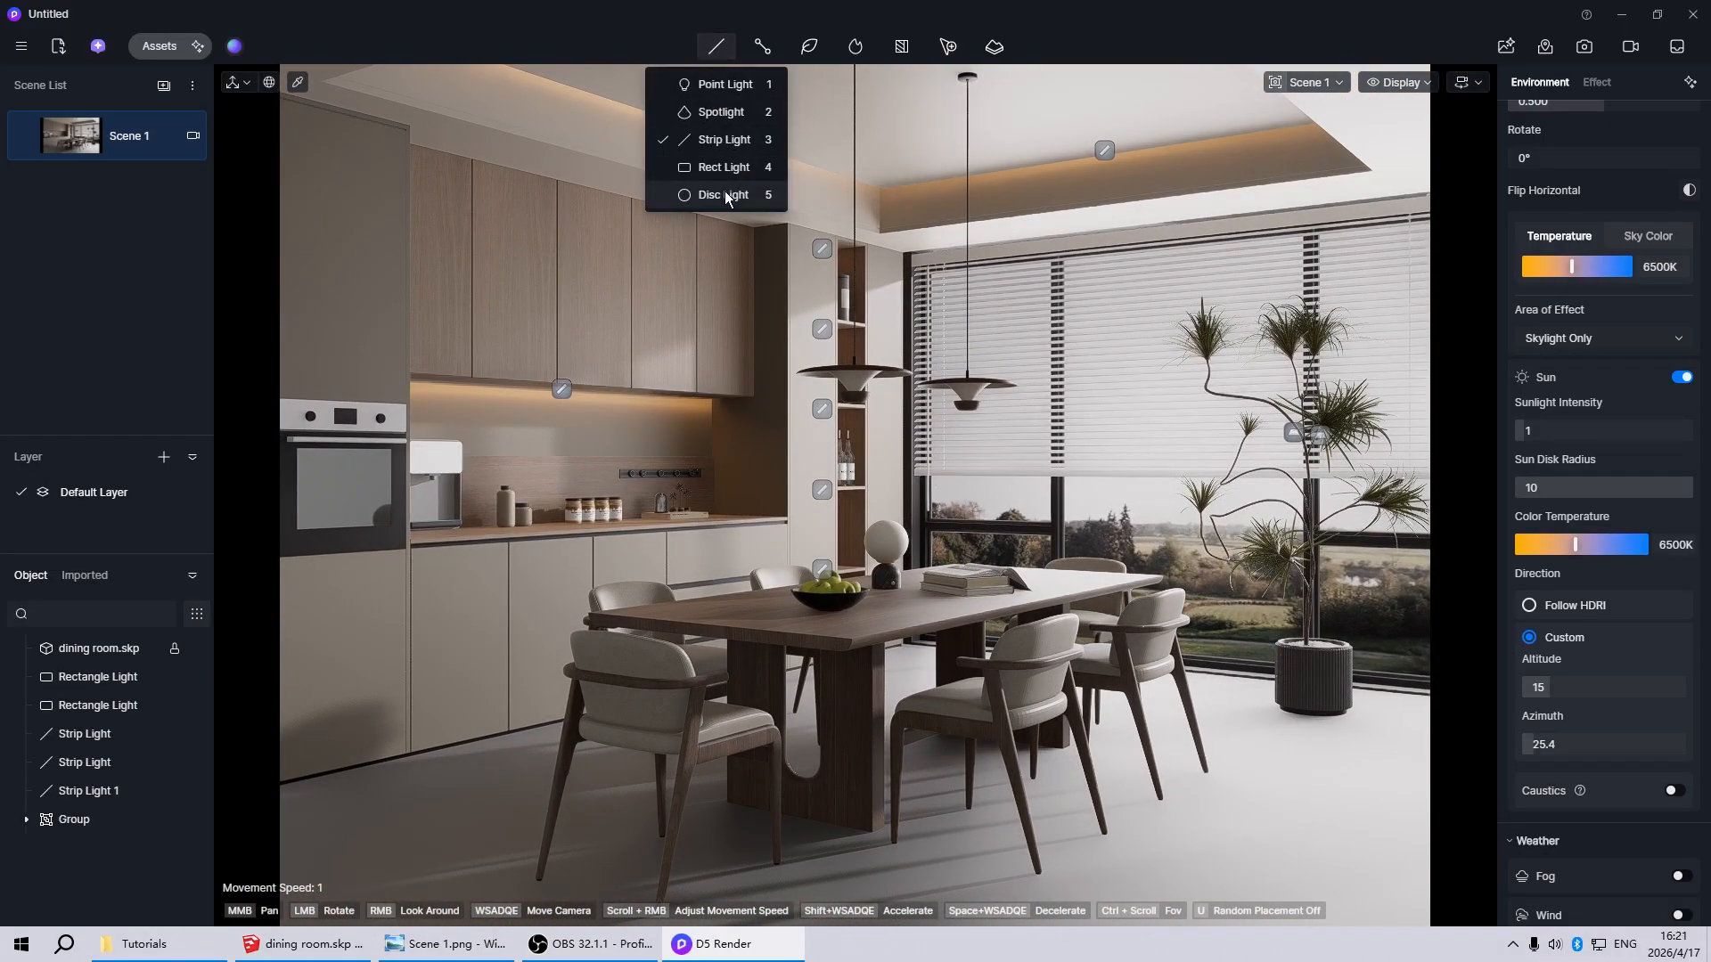
click(718, 112)
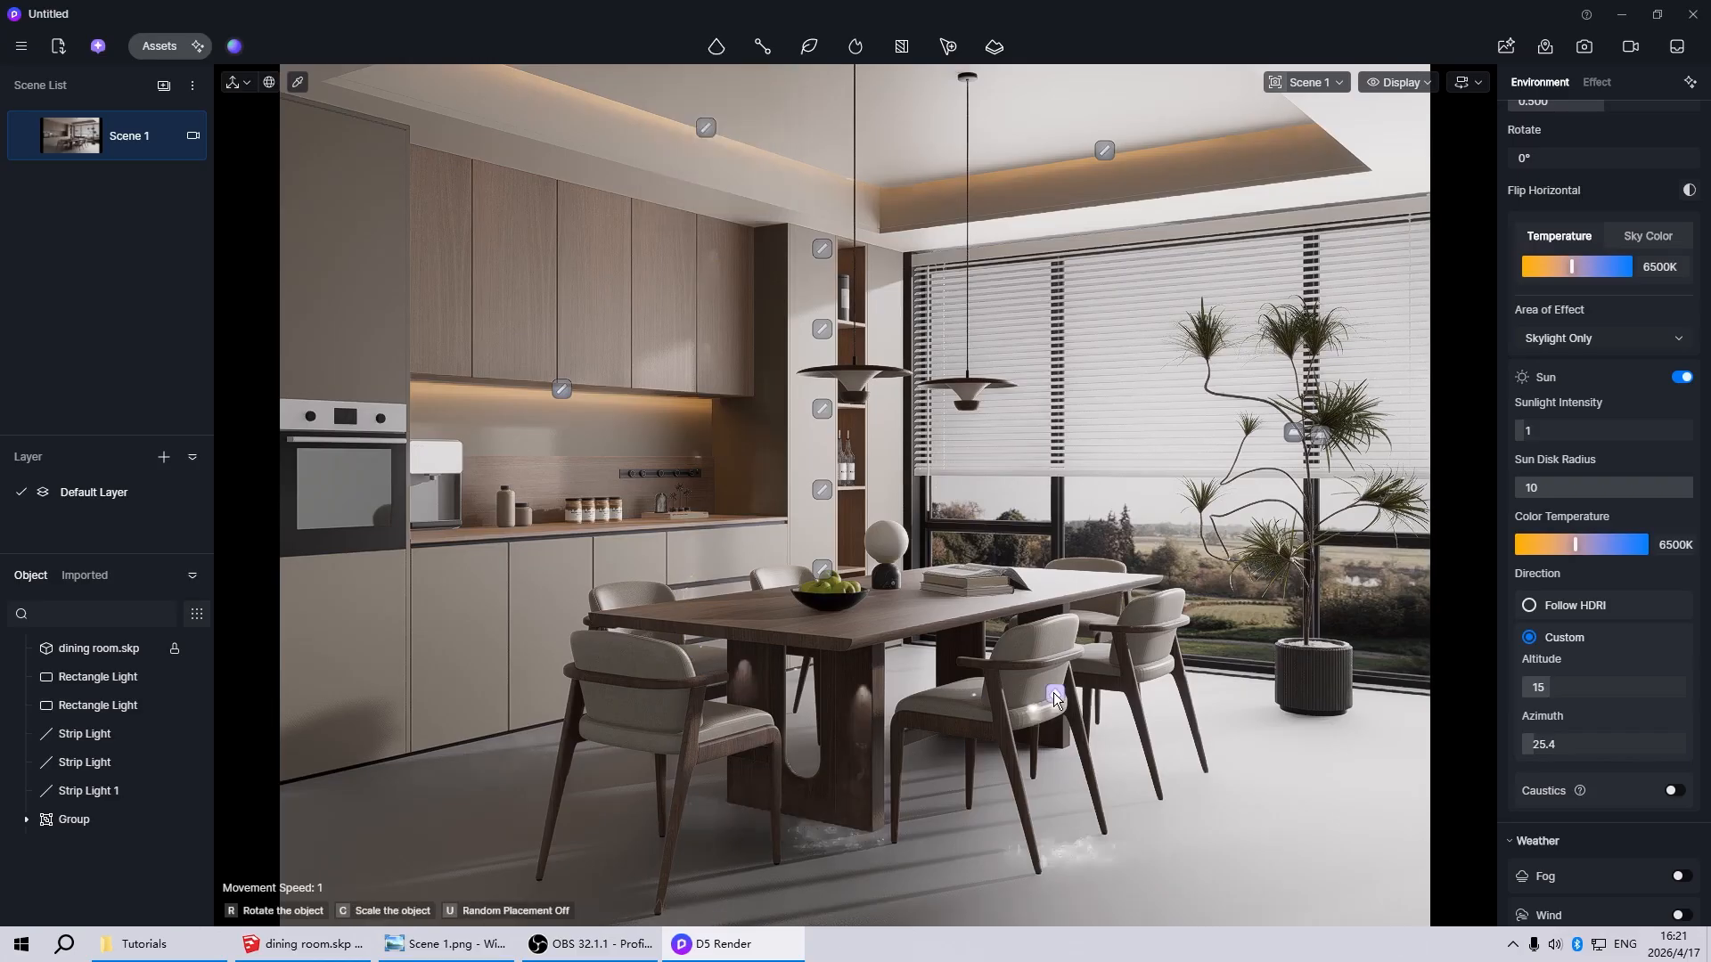
scroll(714, 681, up, 3)
scroll(708, 686, up, 4)
scroll(695, 745, down, 4)
mouse_move(841, 676)
right_down()
mouse_move(532, 737)
mouse_move(868, 693)
right_up()
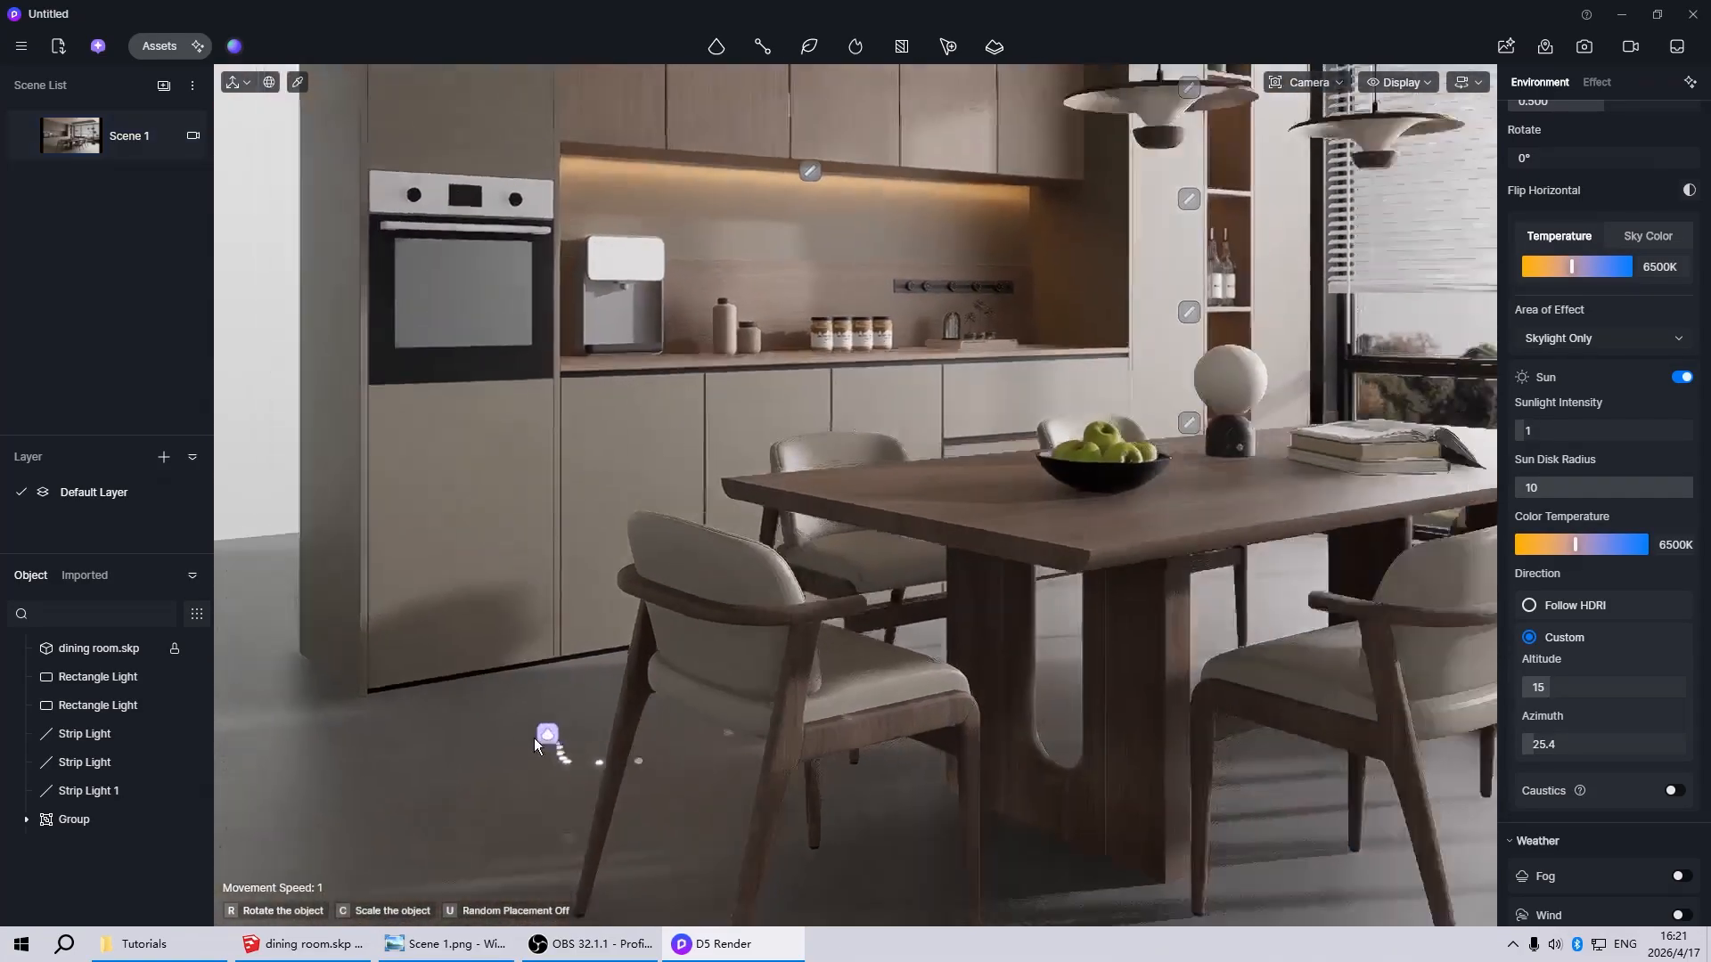
scroll(731, 676, up, 5)
scroll(878, 681, down, 4)
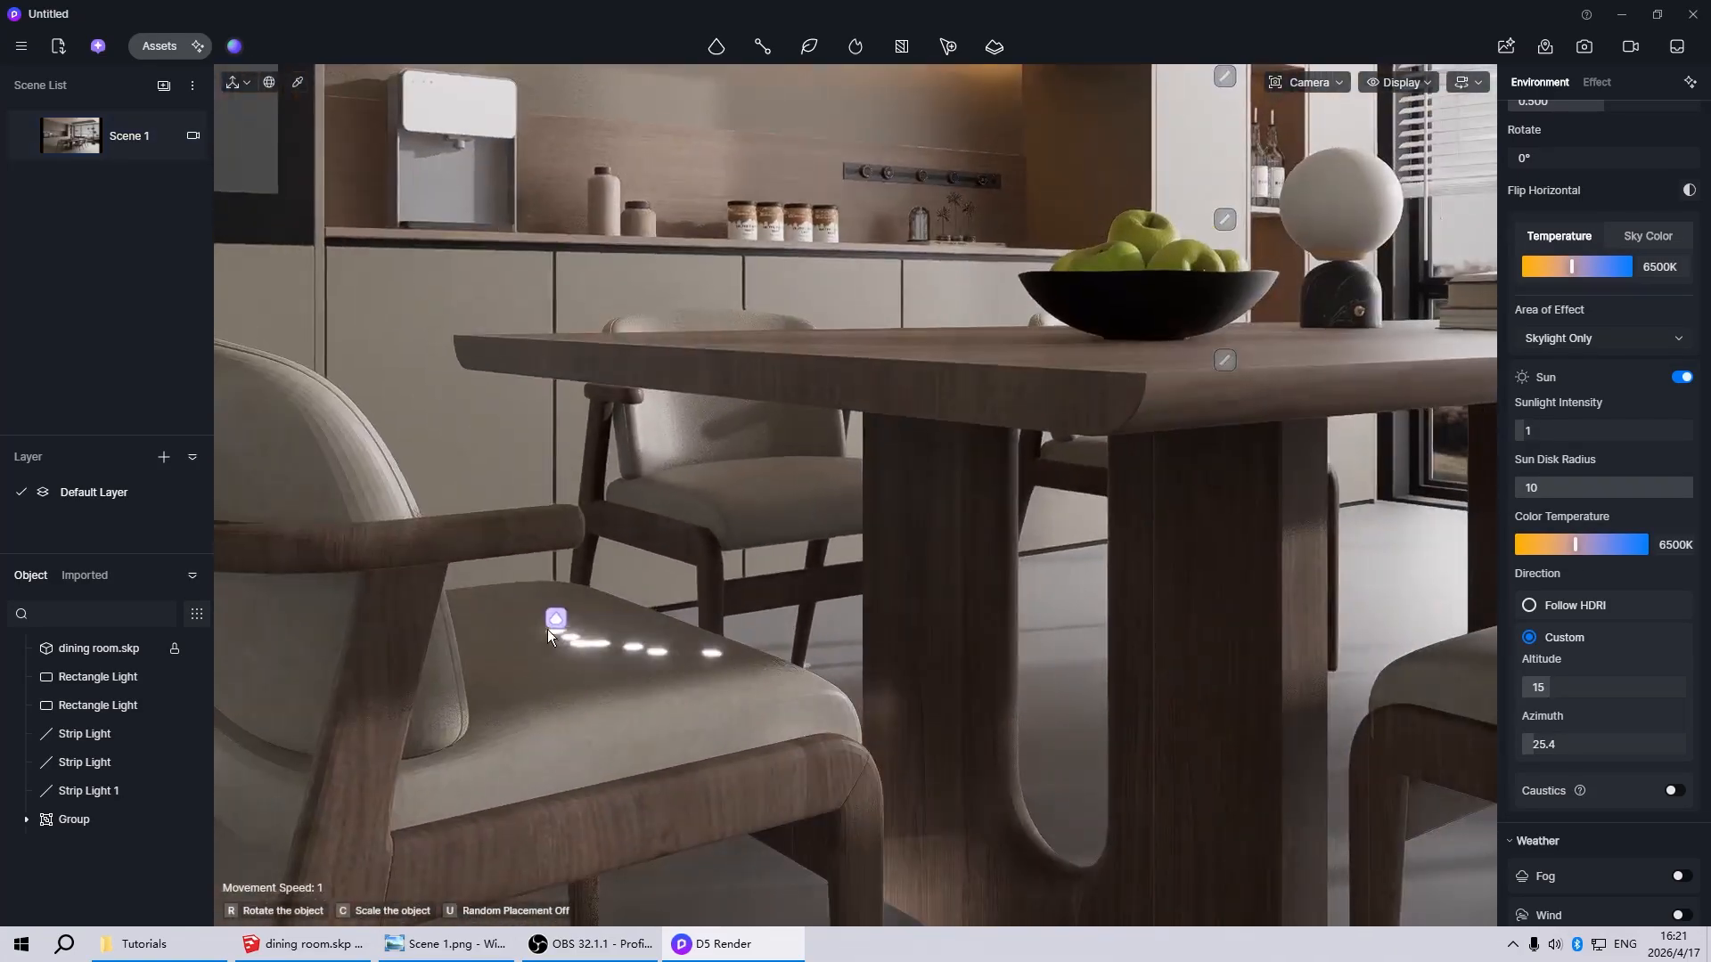
click(488, 638)
scroll(677, 651, down, 6)
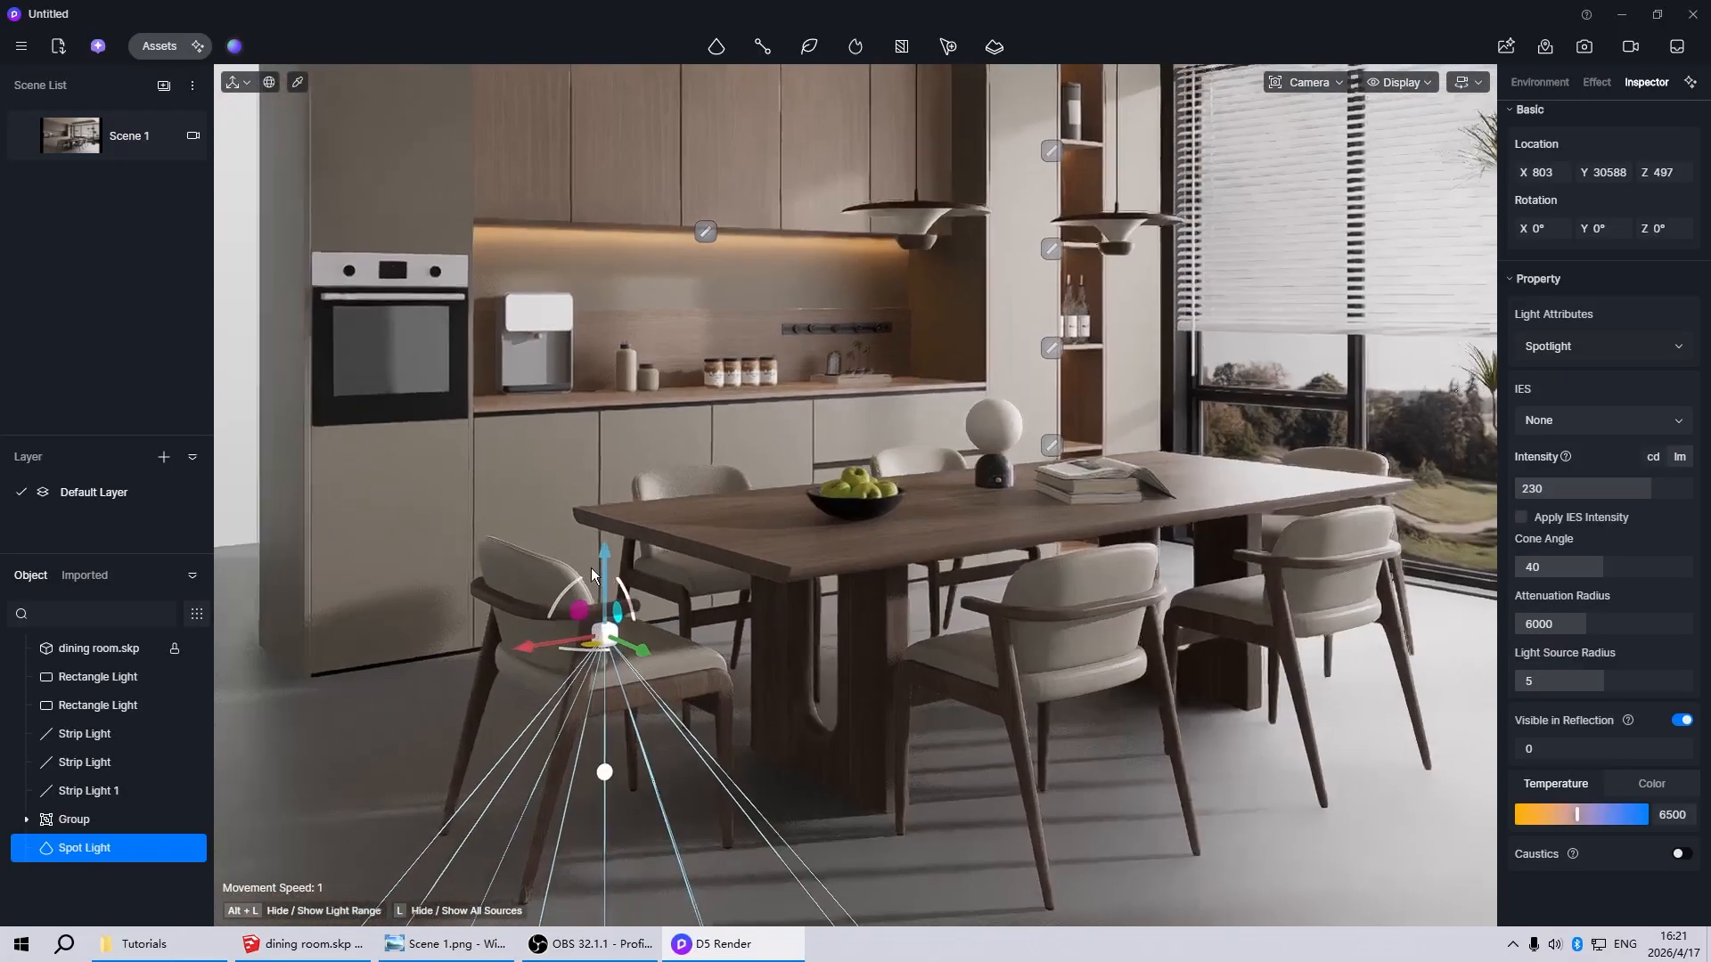
Raise the spotlight above the end chair to a height of about Z 1852
drag(609, 562, 532, 153)
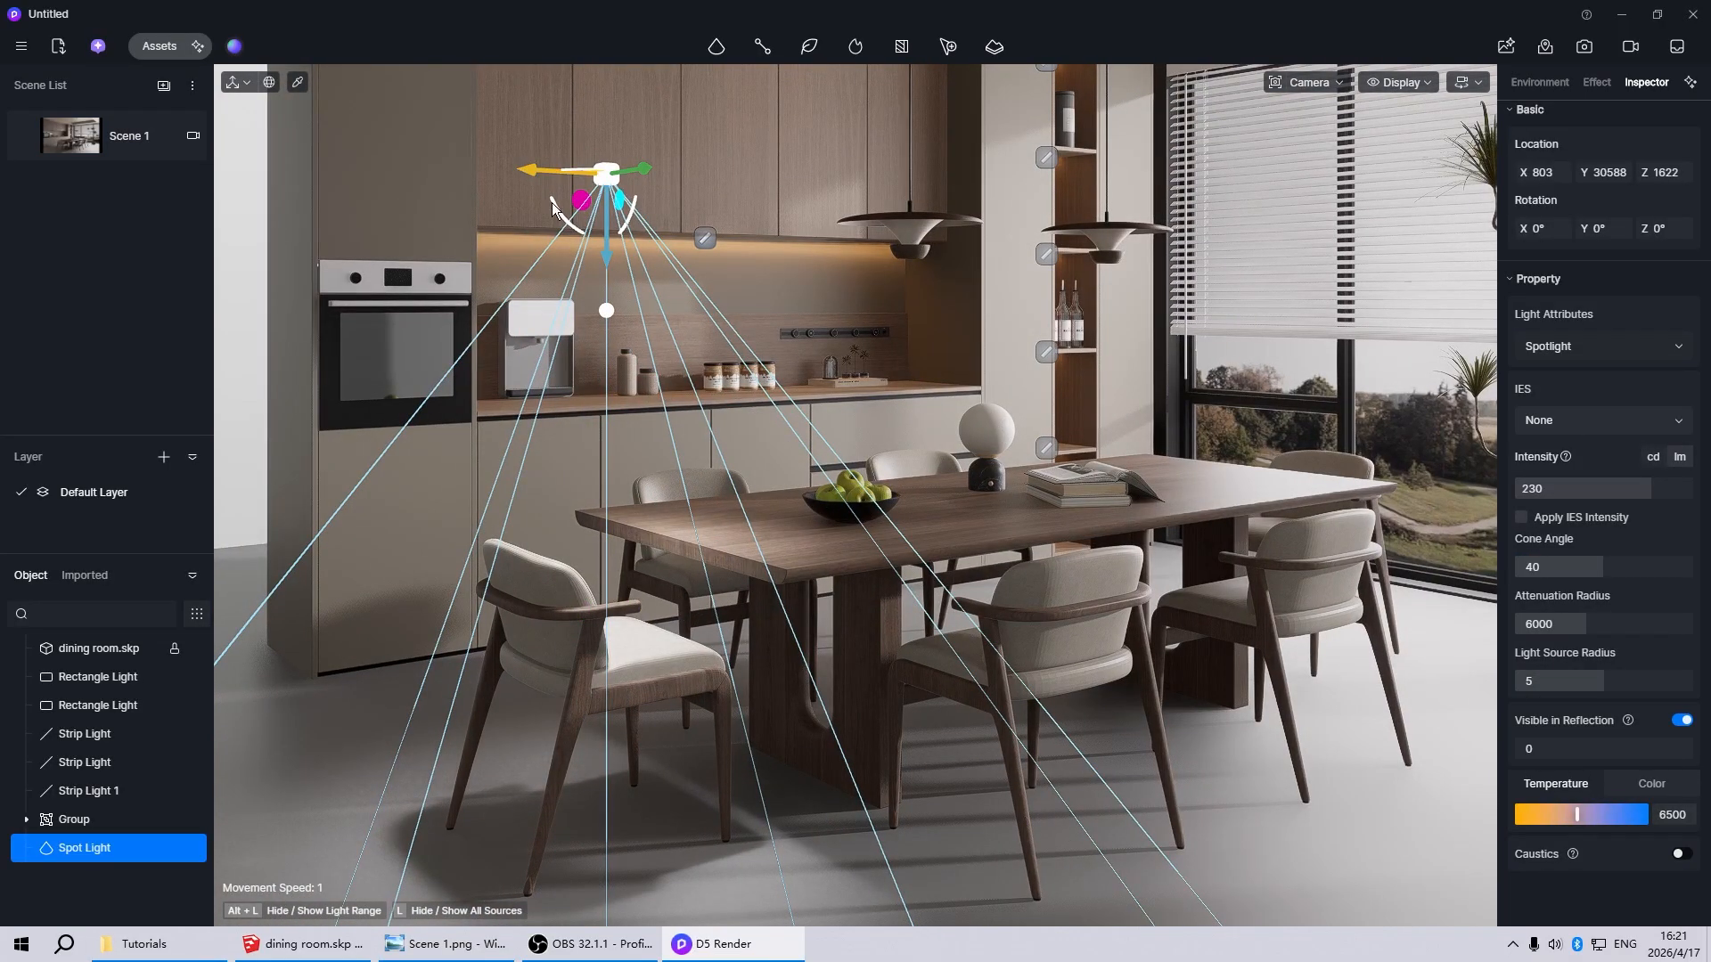
drag(601, 255, 549, 227)
scroll(846, 551, down, 3)
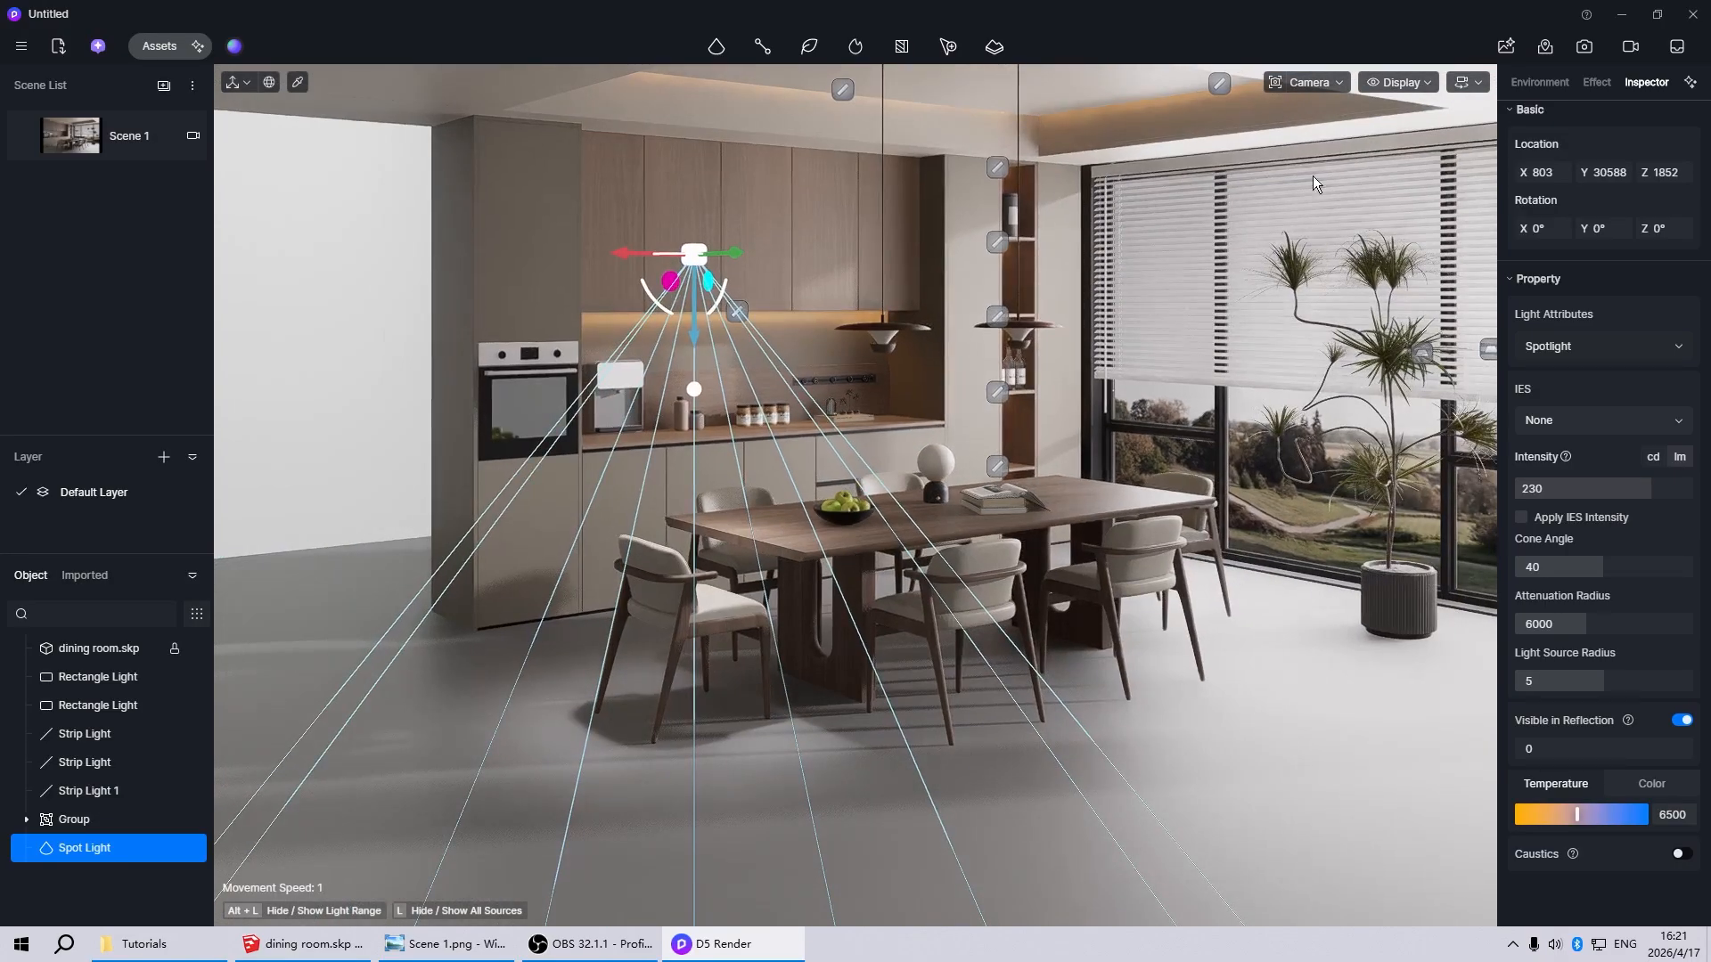
Switch to the top parallel view and set the display mode to Wireframe to show the spotlight over the dining set
click(1301, 83)
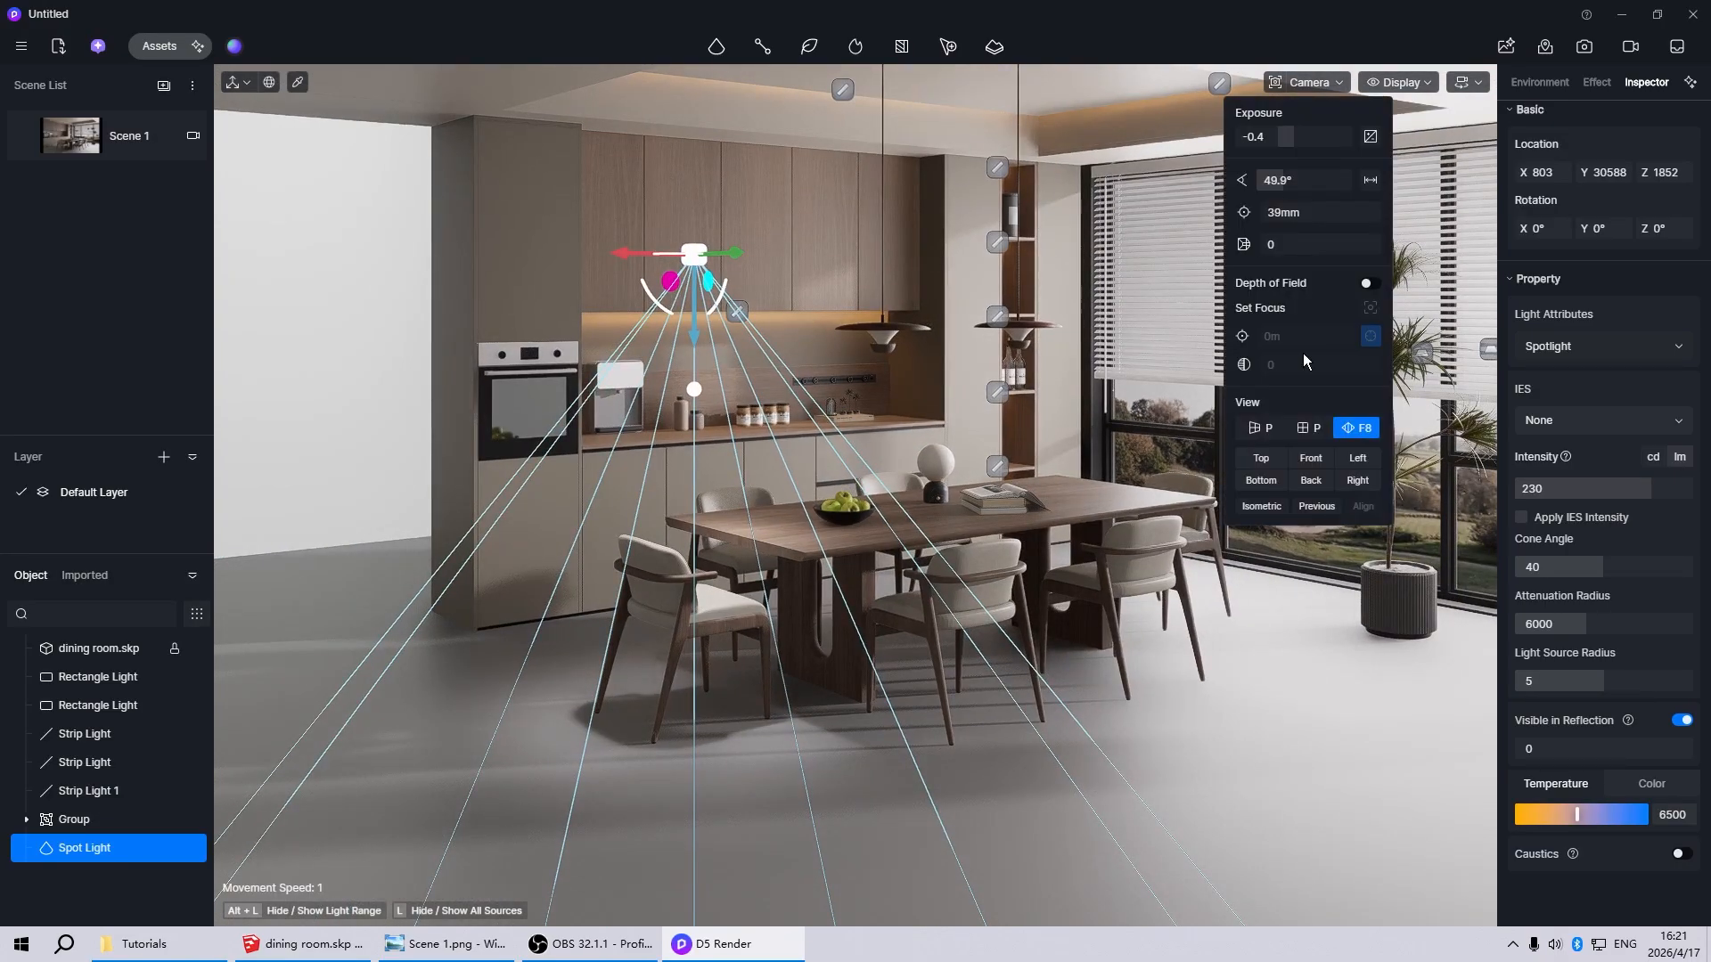
click(1250, 458)
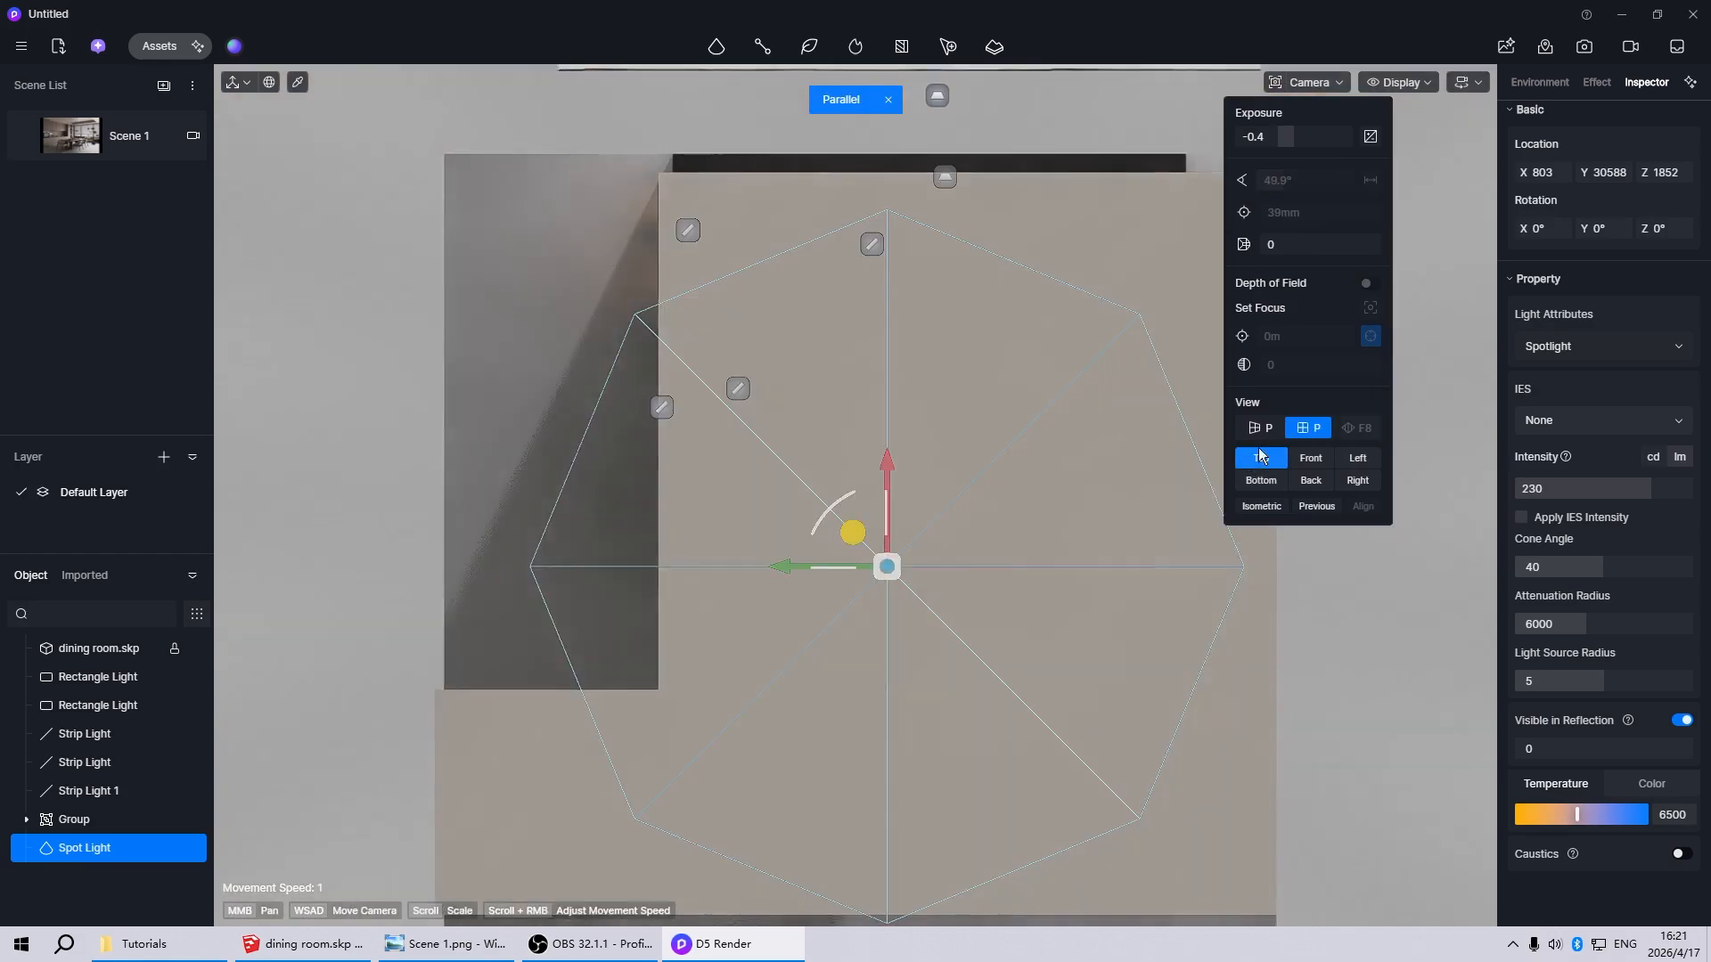
click(1404, 82)
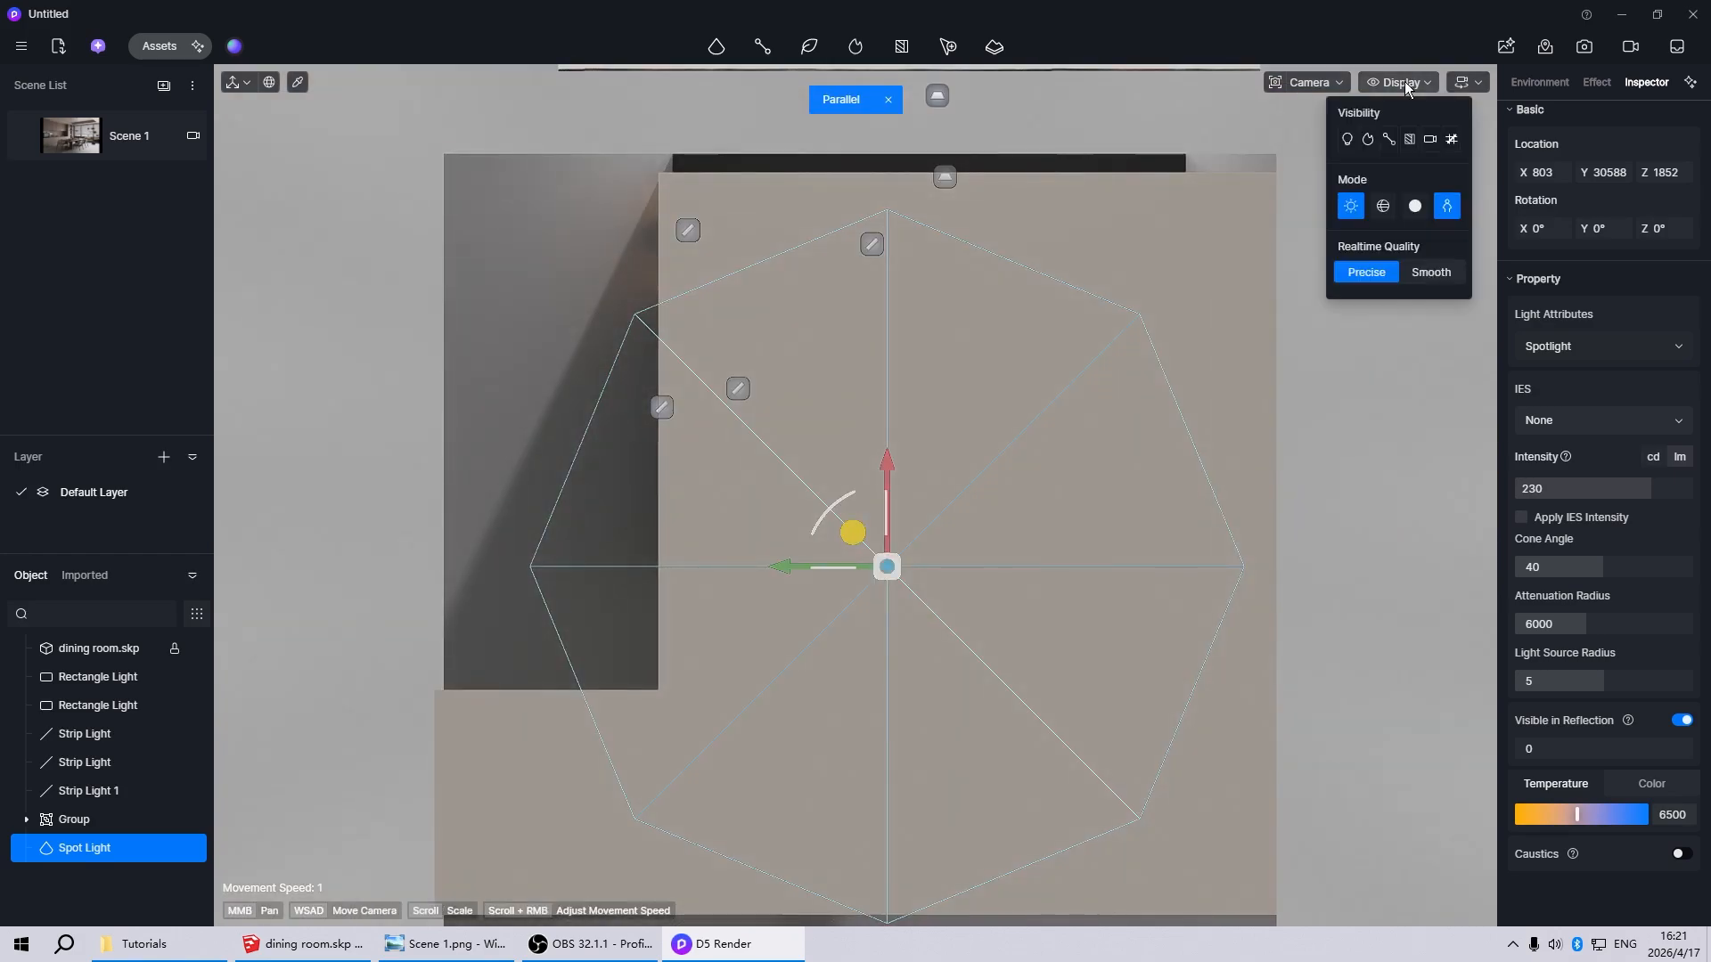
click(1383, 207)
scroll(881, 601, up, 5)
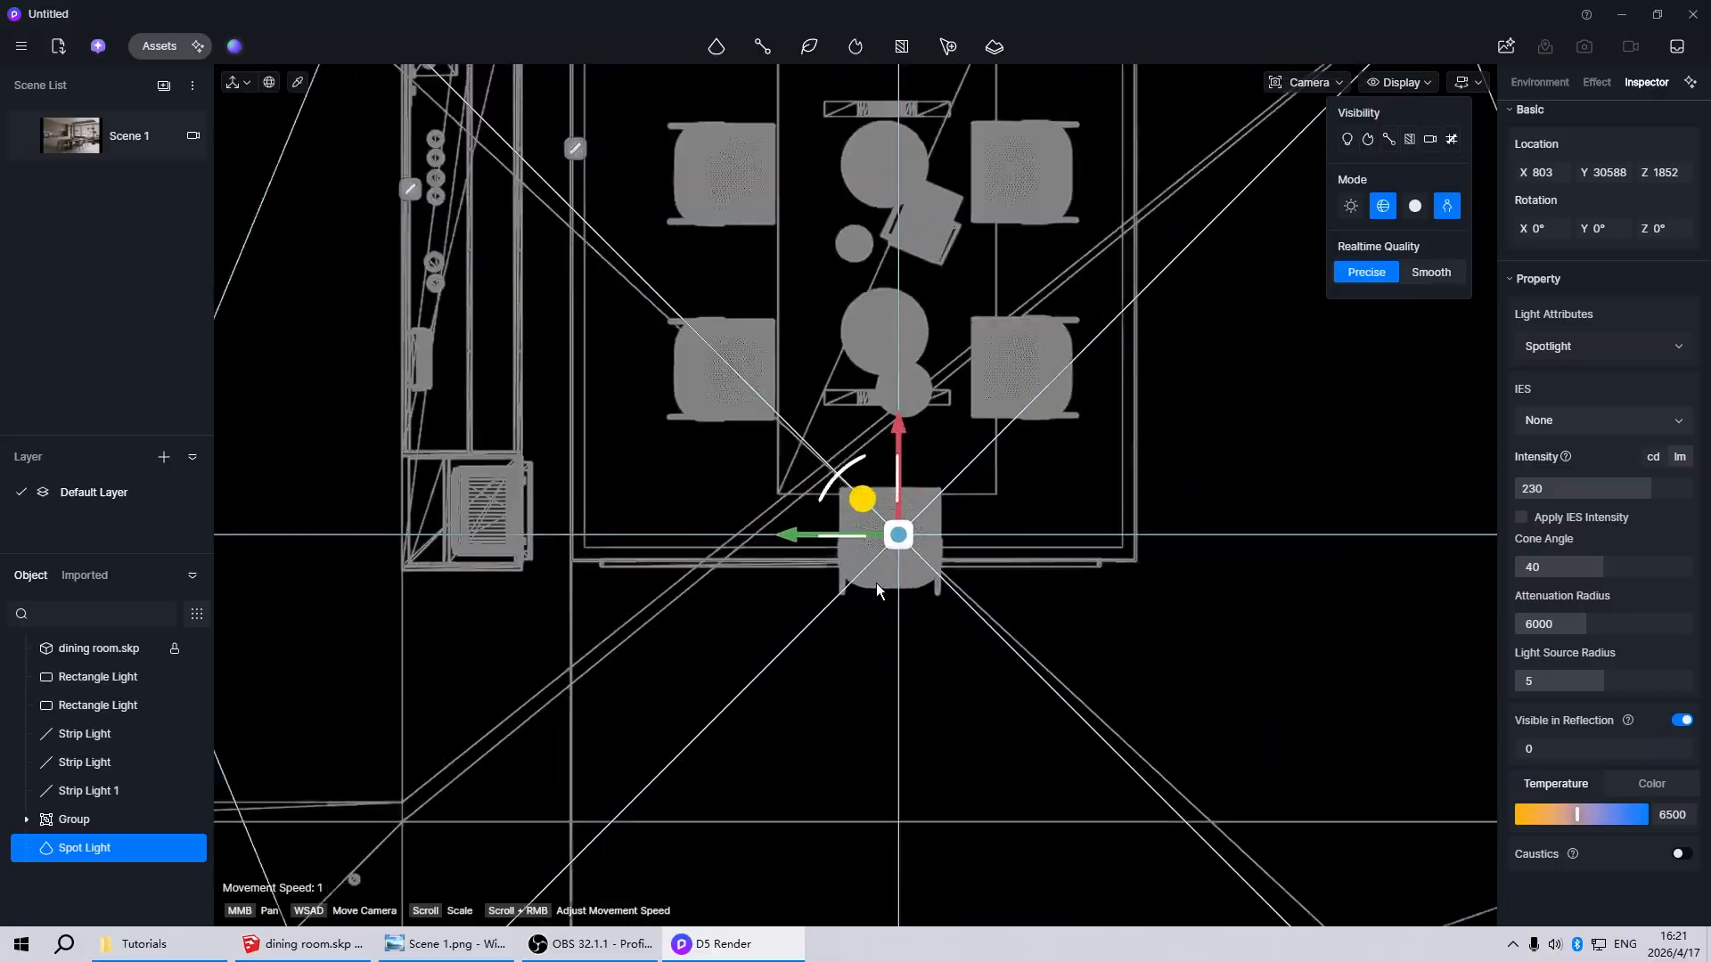
Centre the spotlight over the near end chair, at about X 798, Y 30538
scroll(882, 580, down, 3)
drag(895, 524, 876, 528)
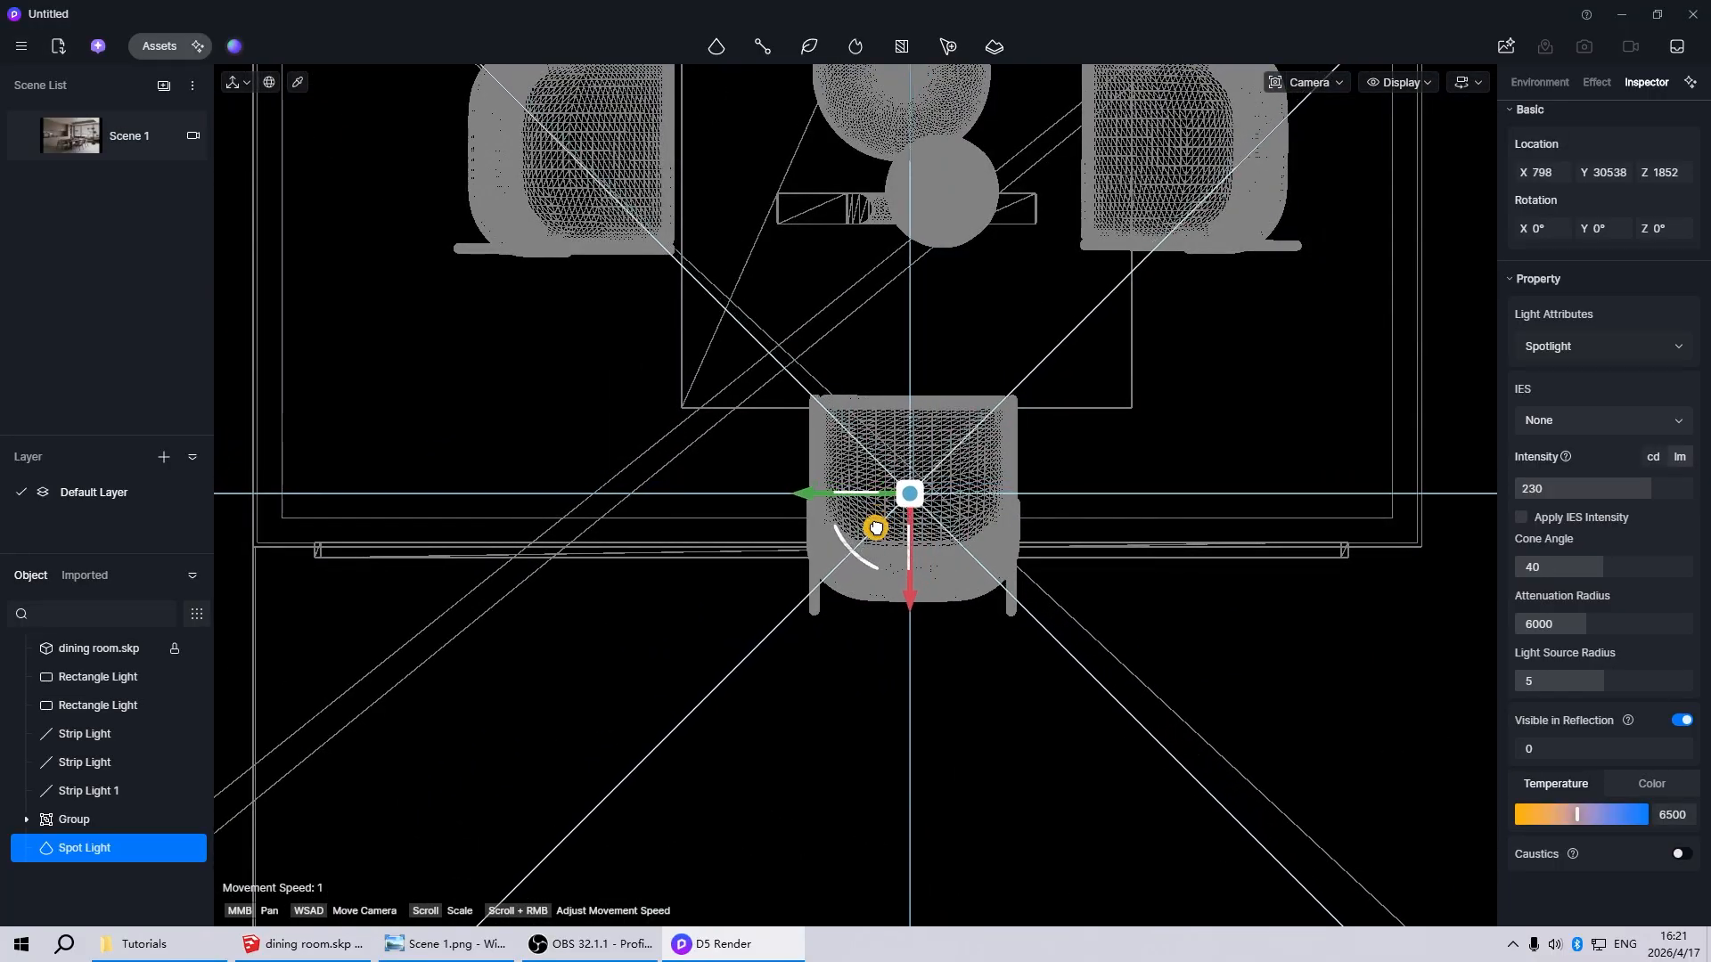
scroll(927, 766, down, 5)
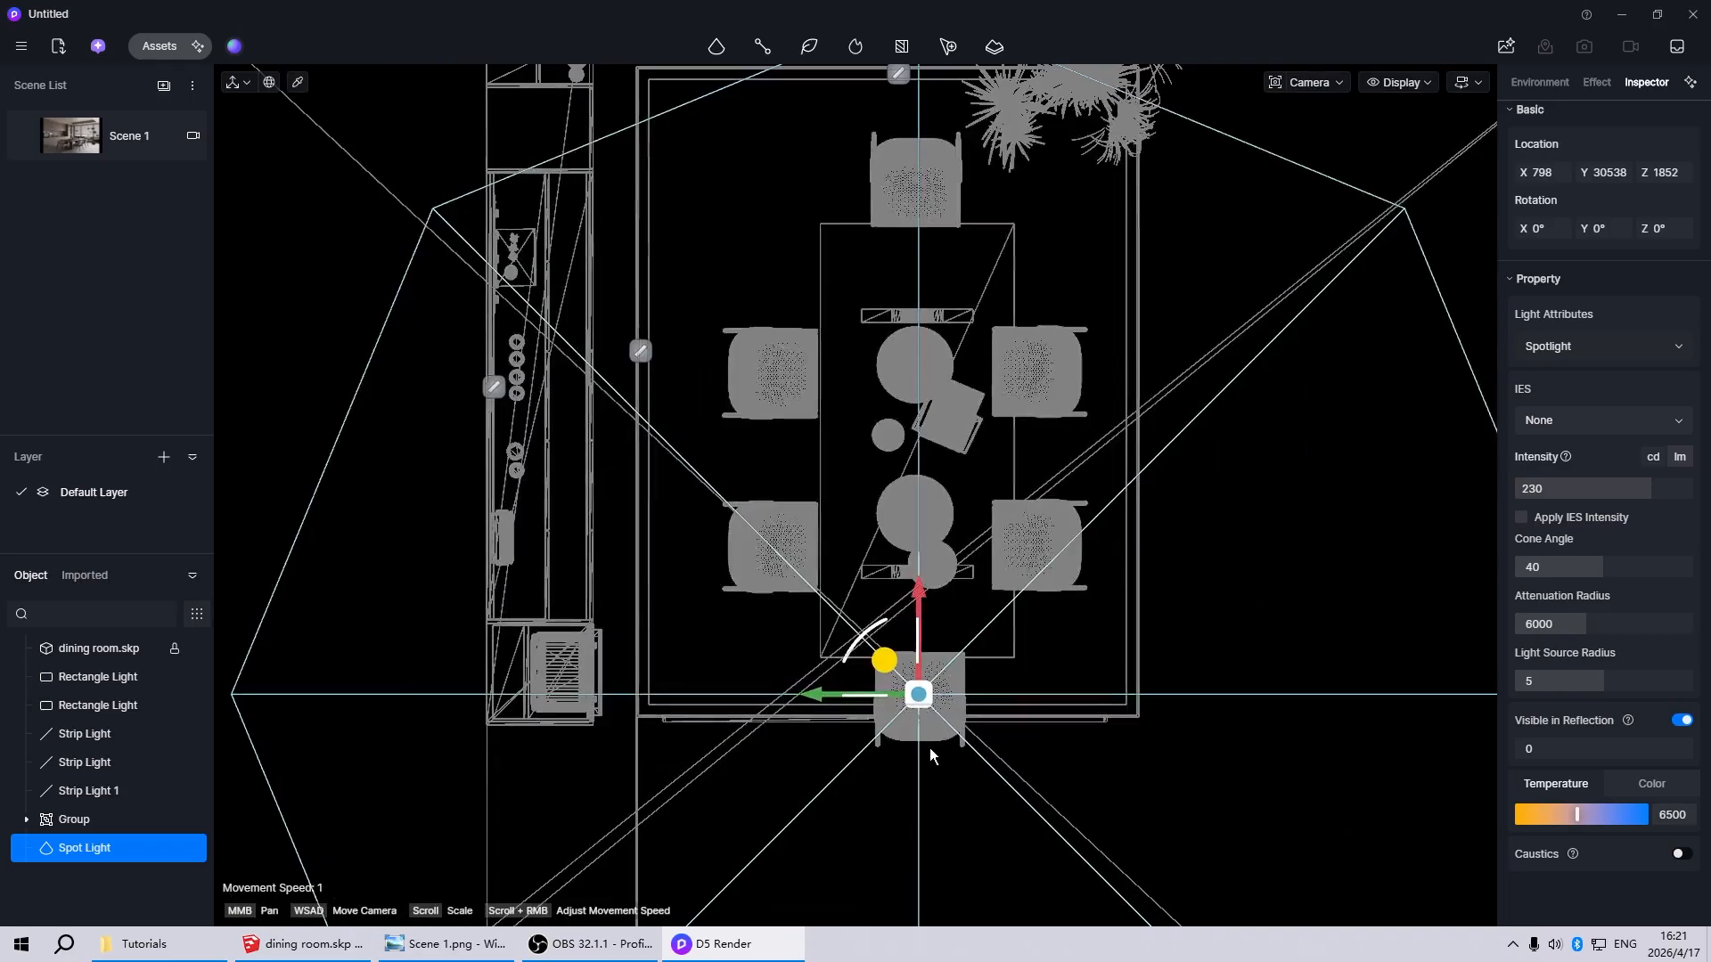
Copy the end chair's spotlight so that one copy sits centred over each of the other five dining chairs
alt+drag(881, 674, 999, 336)
scroll(994, 573, down, 4)
scroll(1014, 499, up, 3)
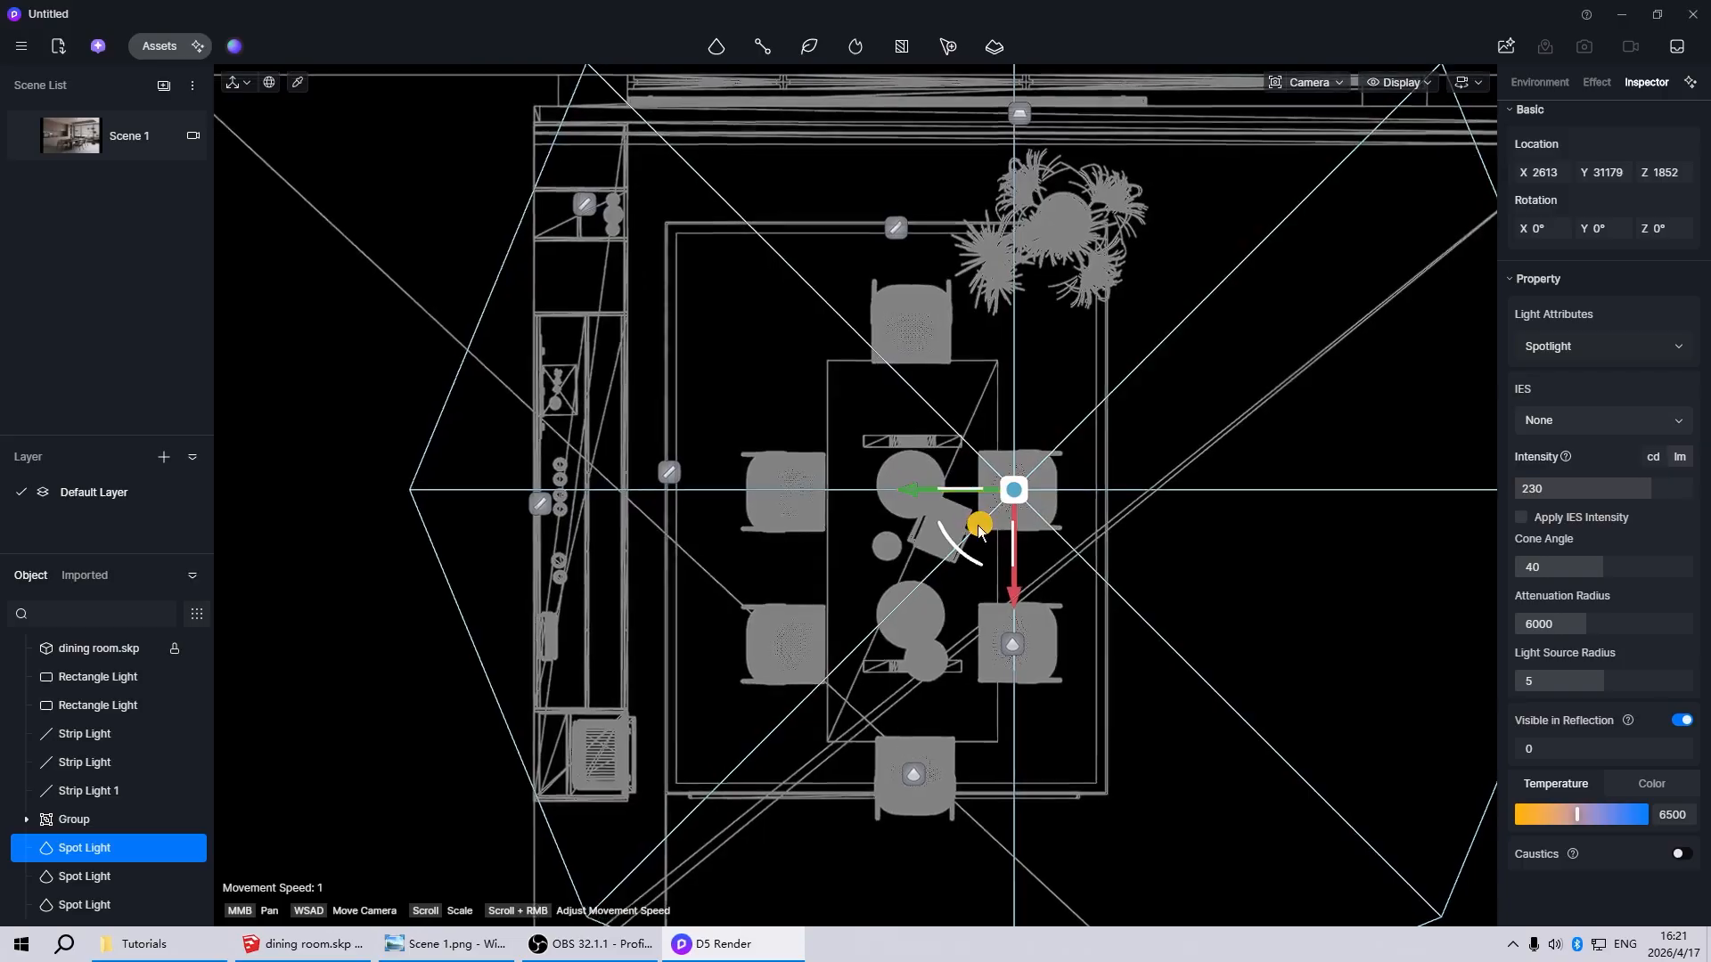
alt+drag(981, 524, 813, 695)
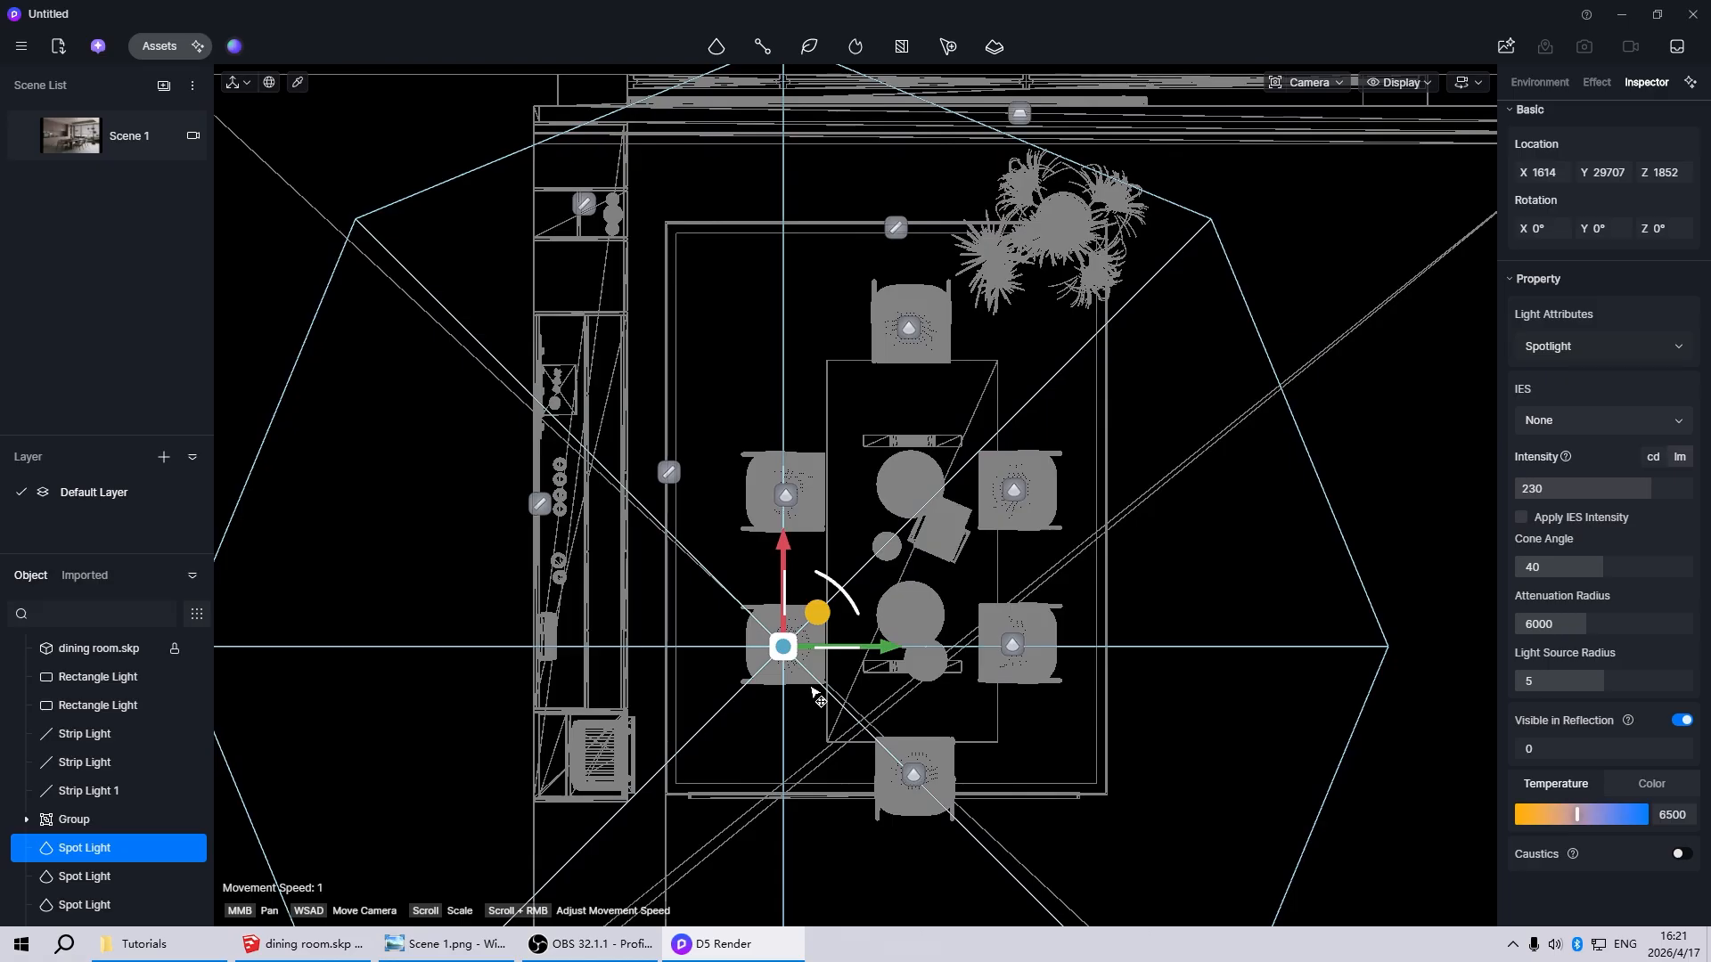
Group all six chair spotlights and return to the Scene 1 view
click(1056, 754)
click(913, 778)
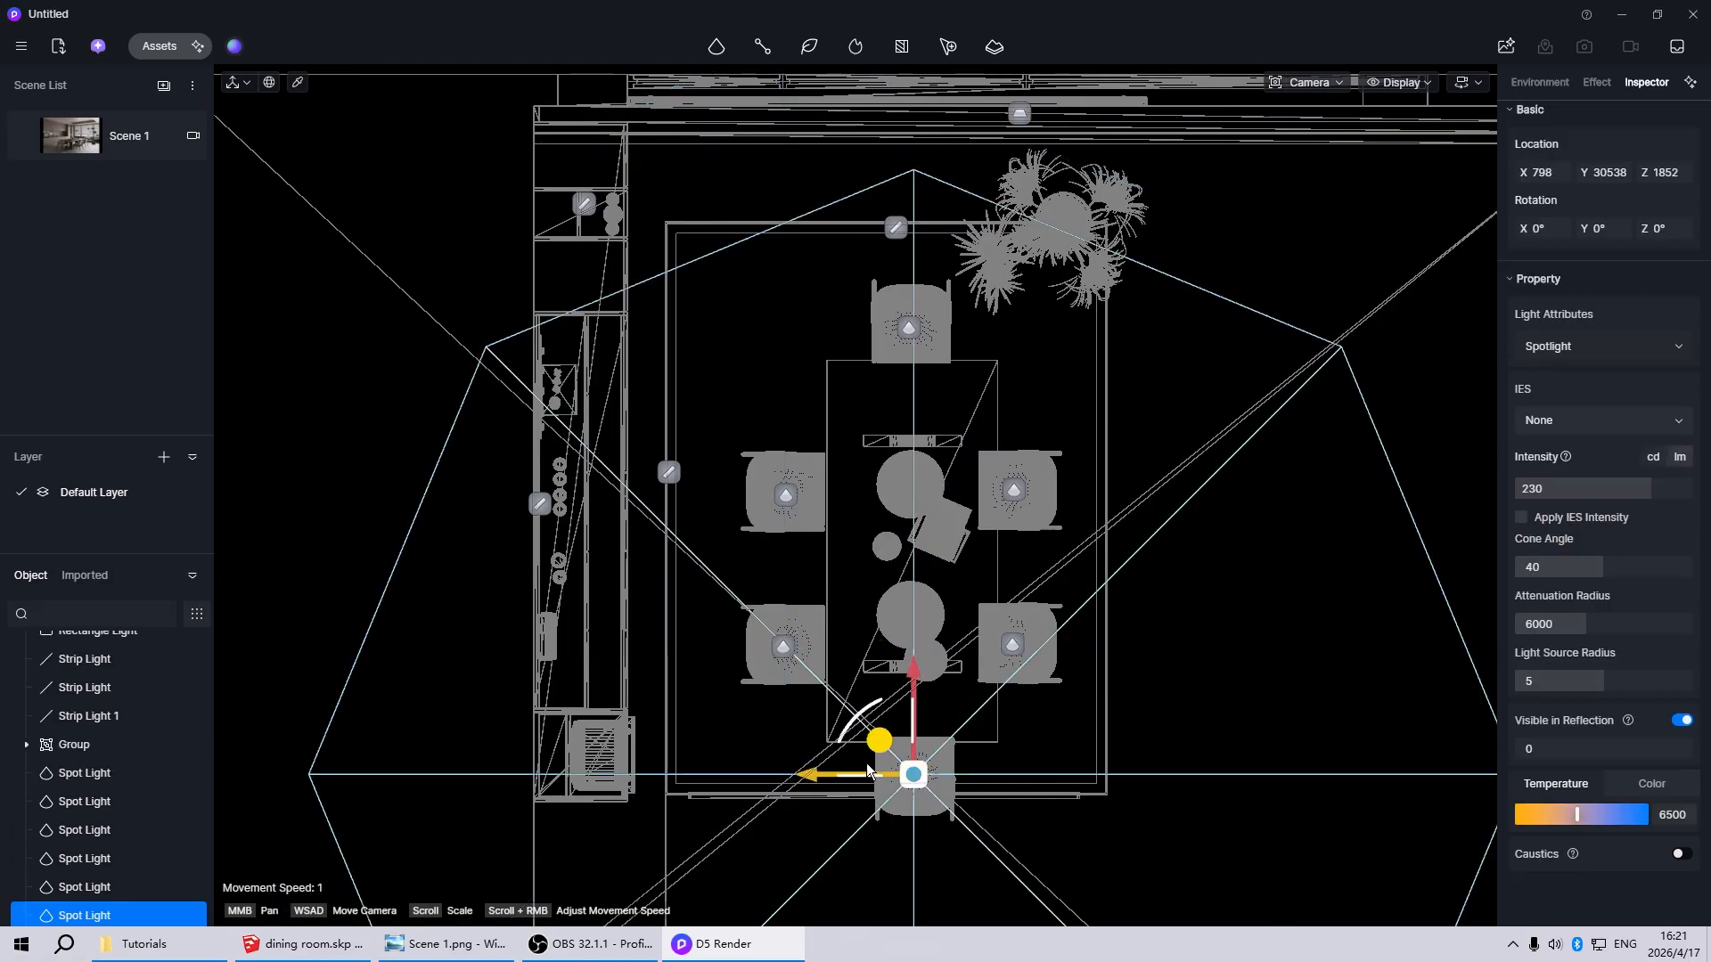
ctrl+click(783, 647)
ctrl+click(1012, 644)
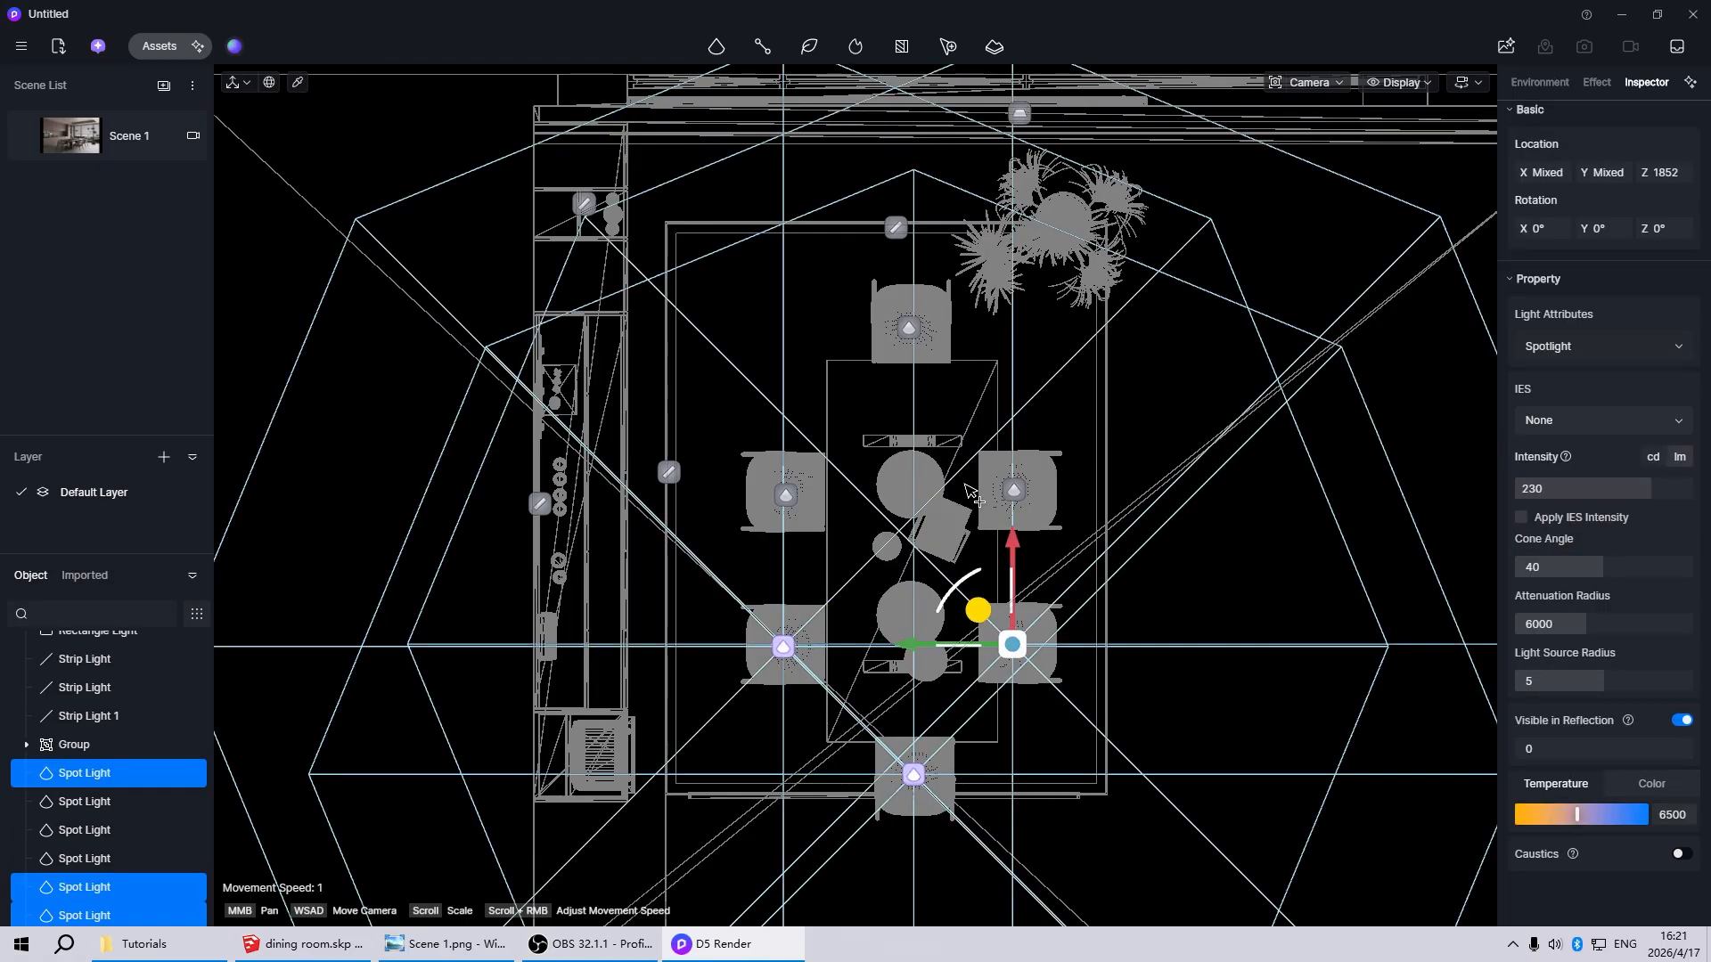
ctrl+click(1014, 491)
ctrl+click(785, 496)
ctrl+click(909, 327)
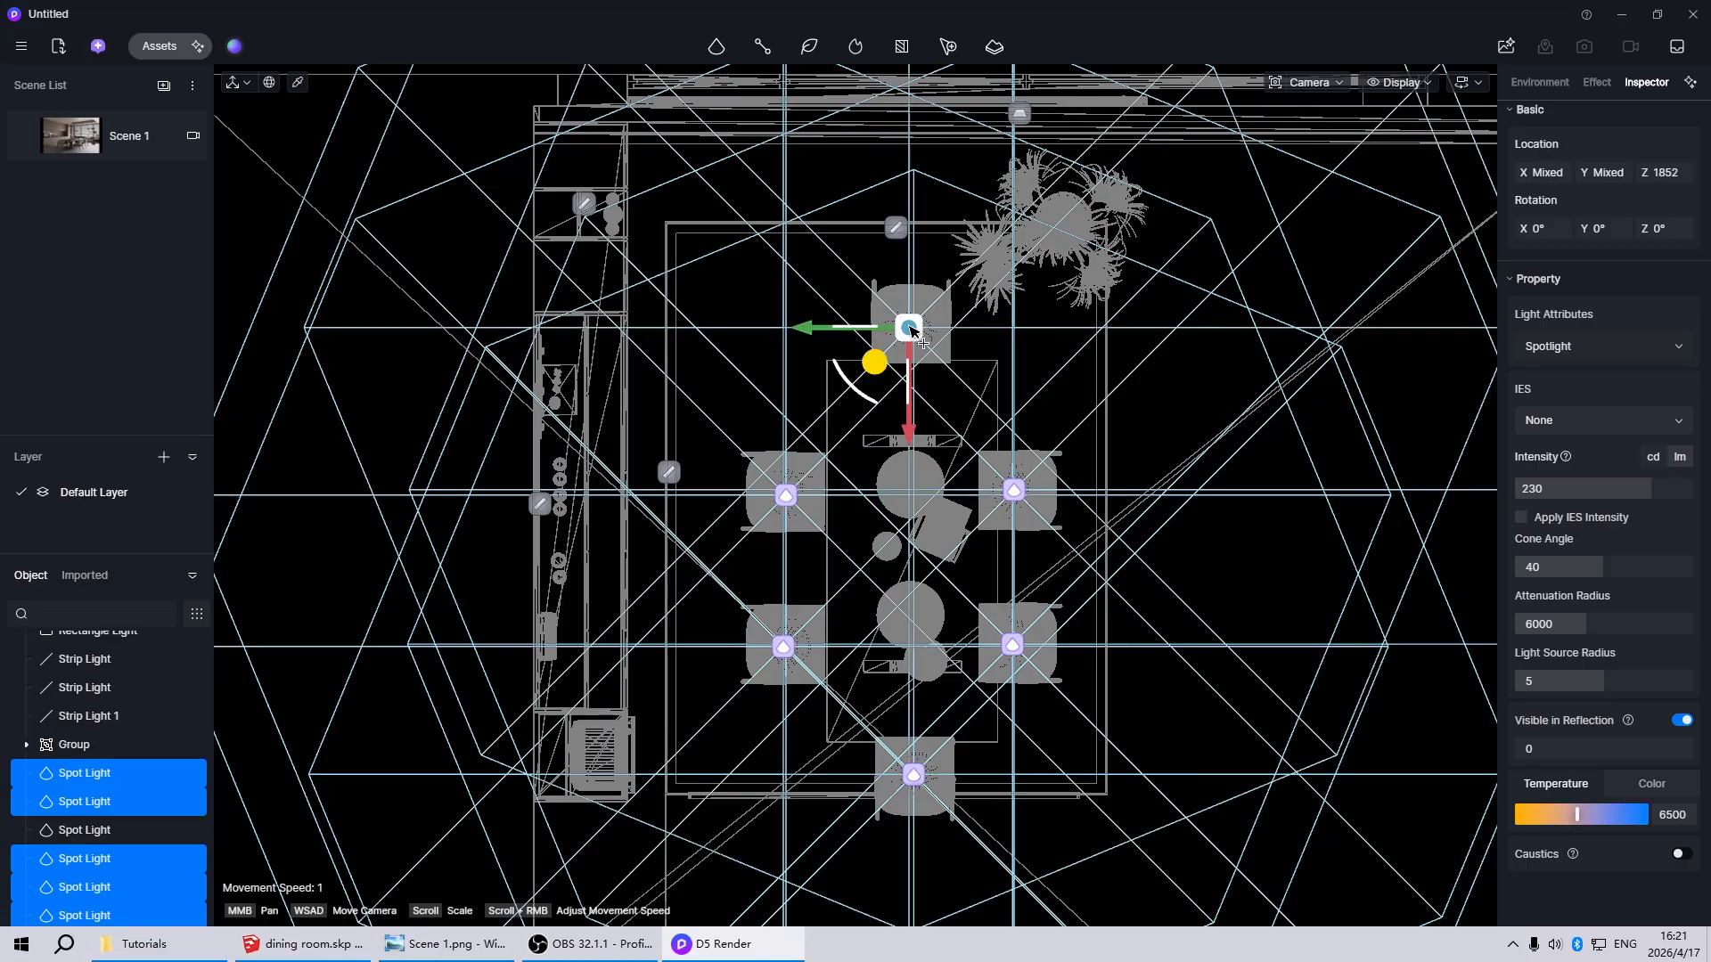
key(ctrl+g)
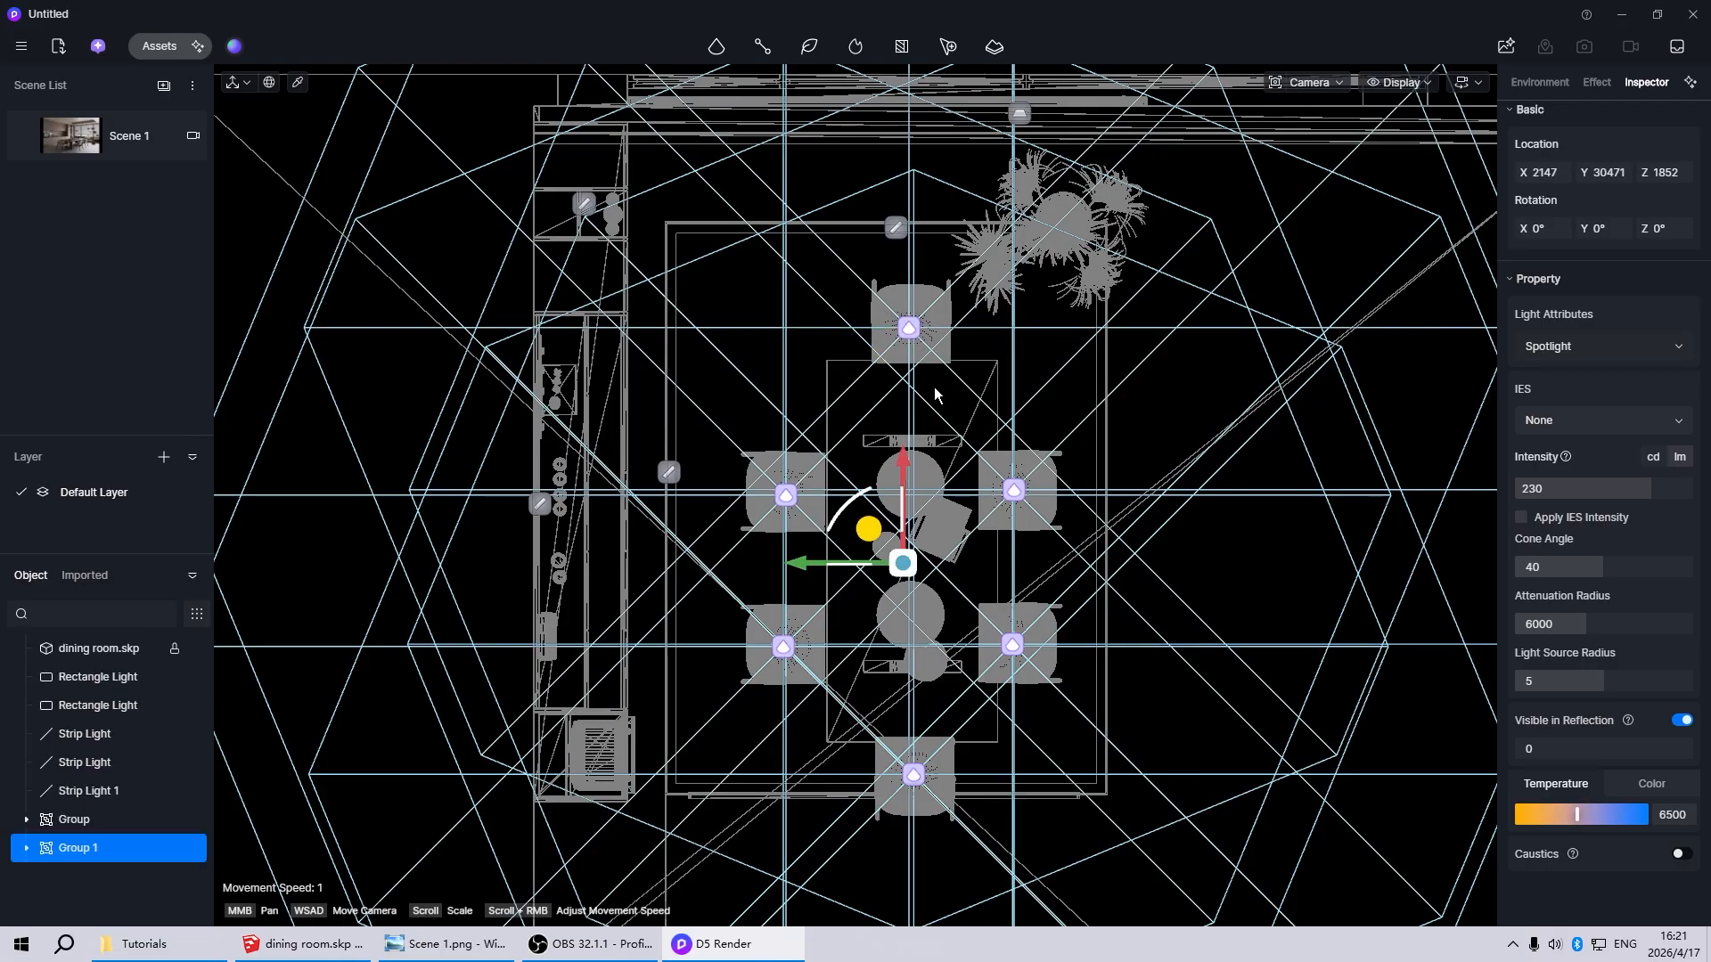
click(89, 136)
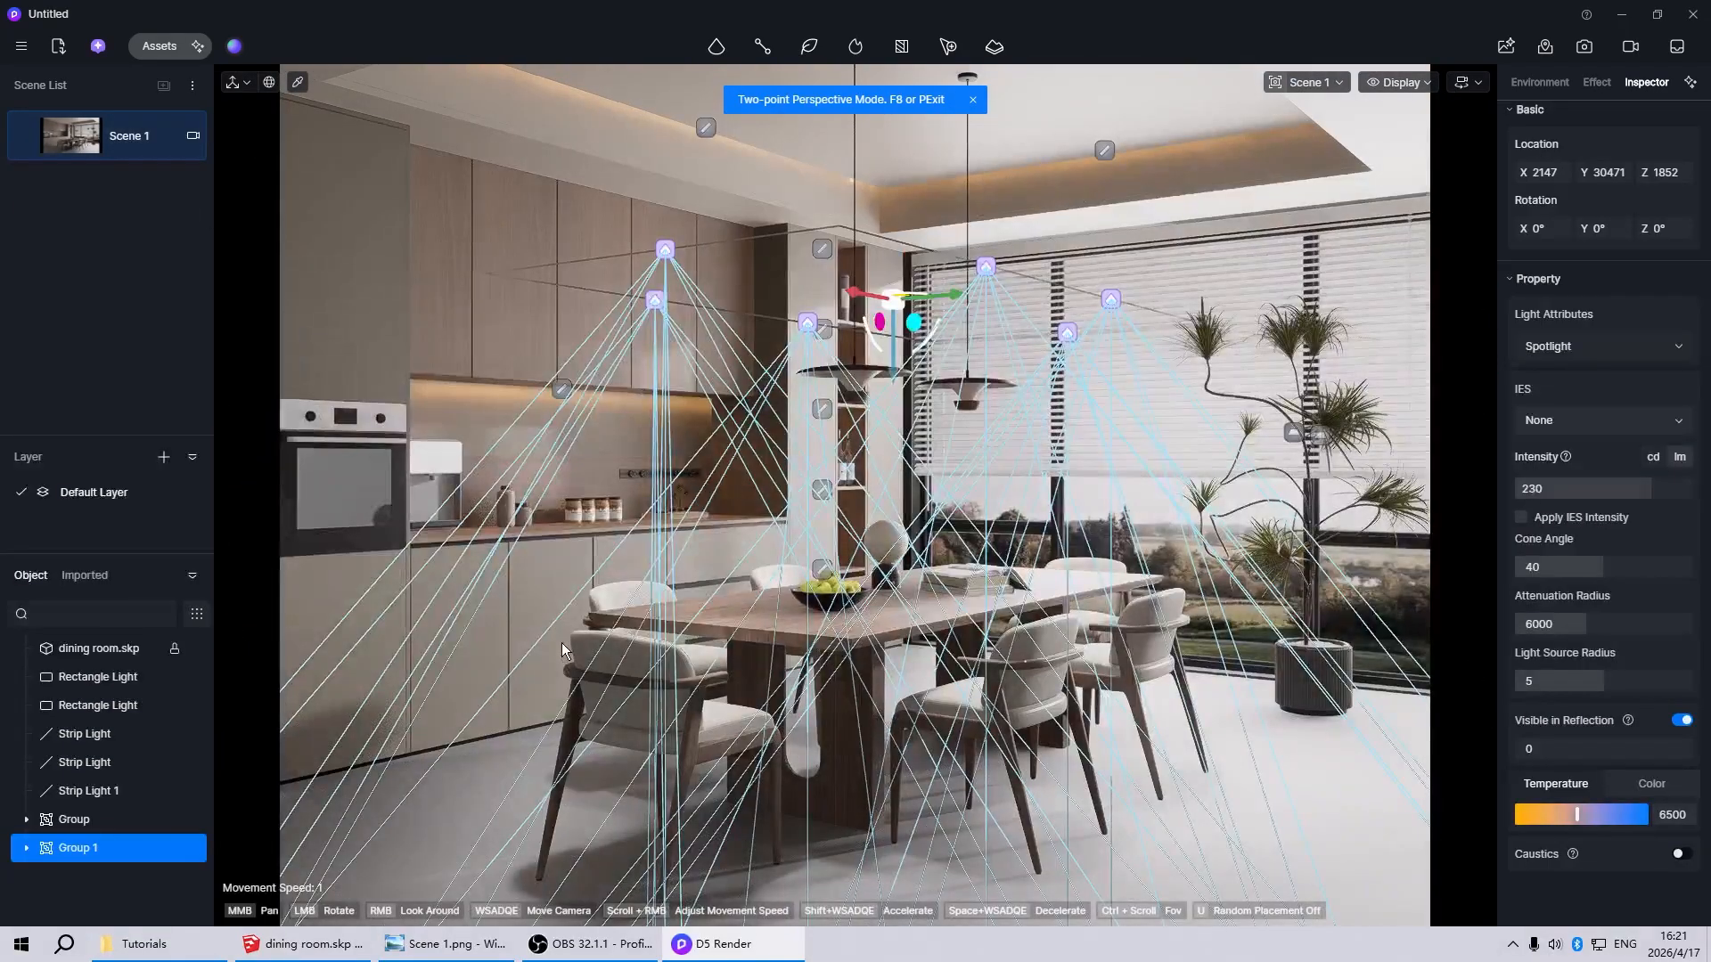
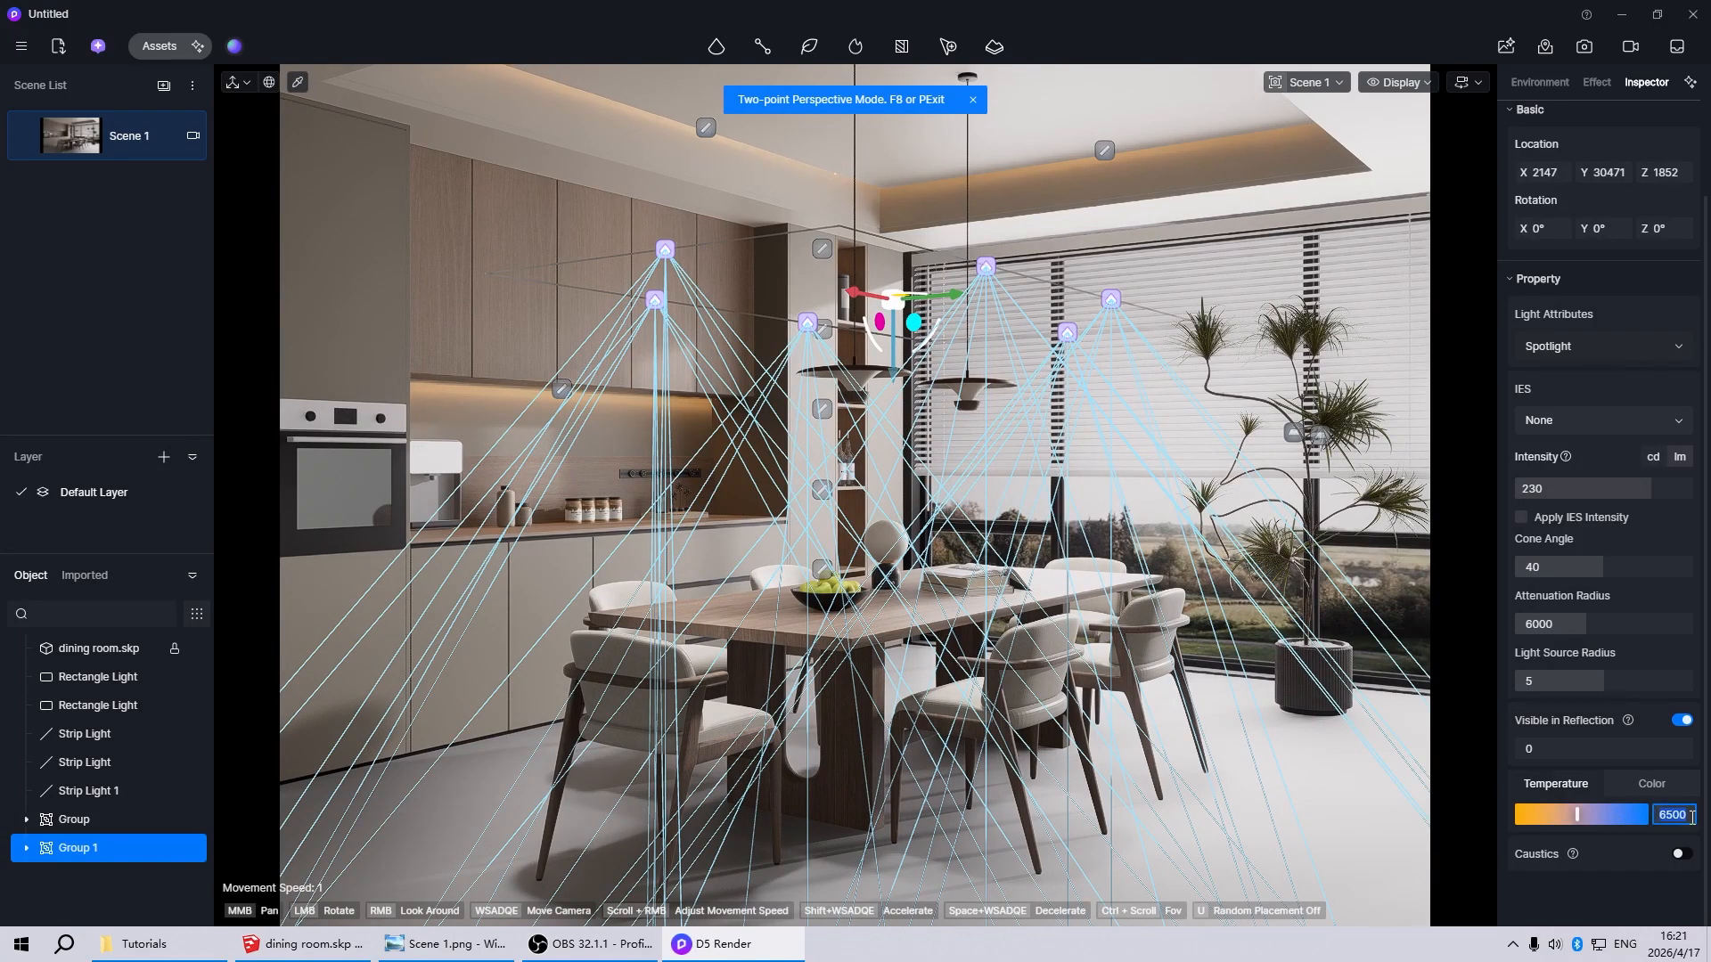
Set the chair spotlight group's colour temperature to 4000 and its intensity to 100 lm
text(4000)
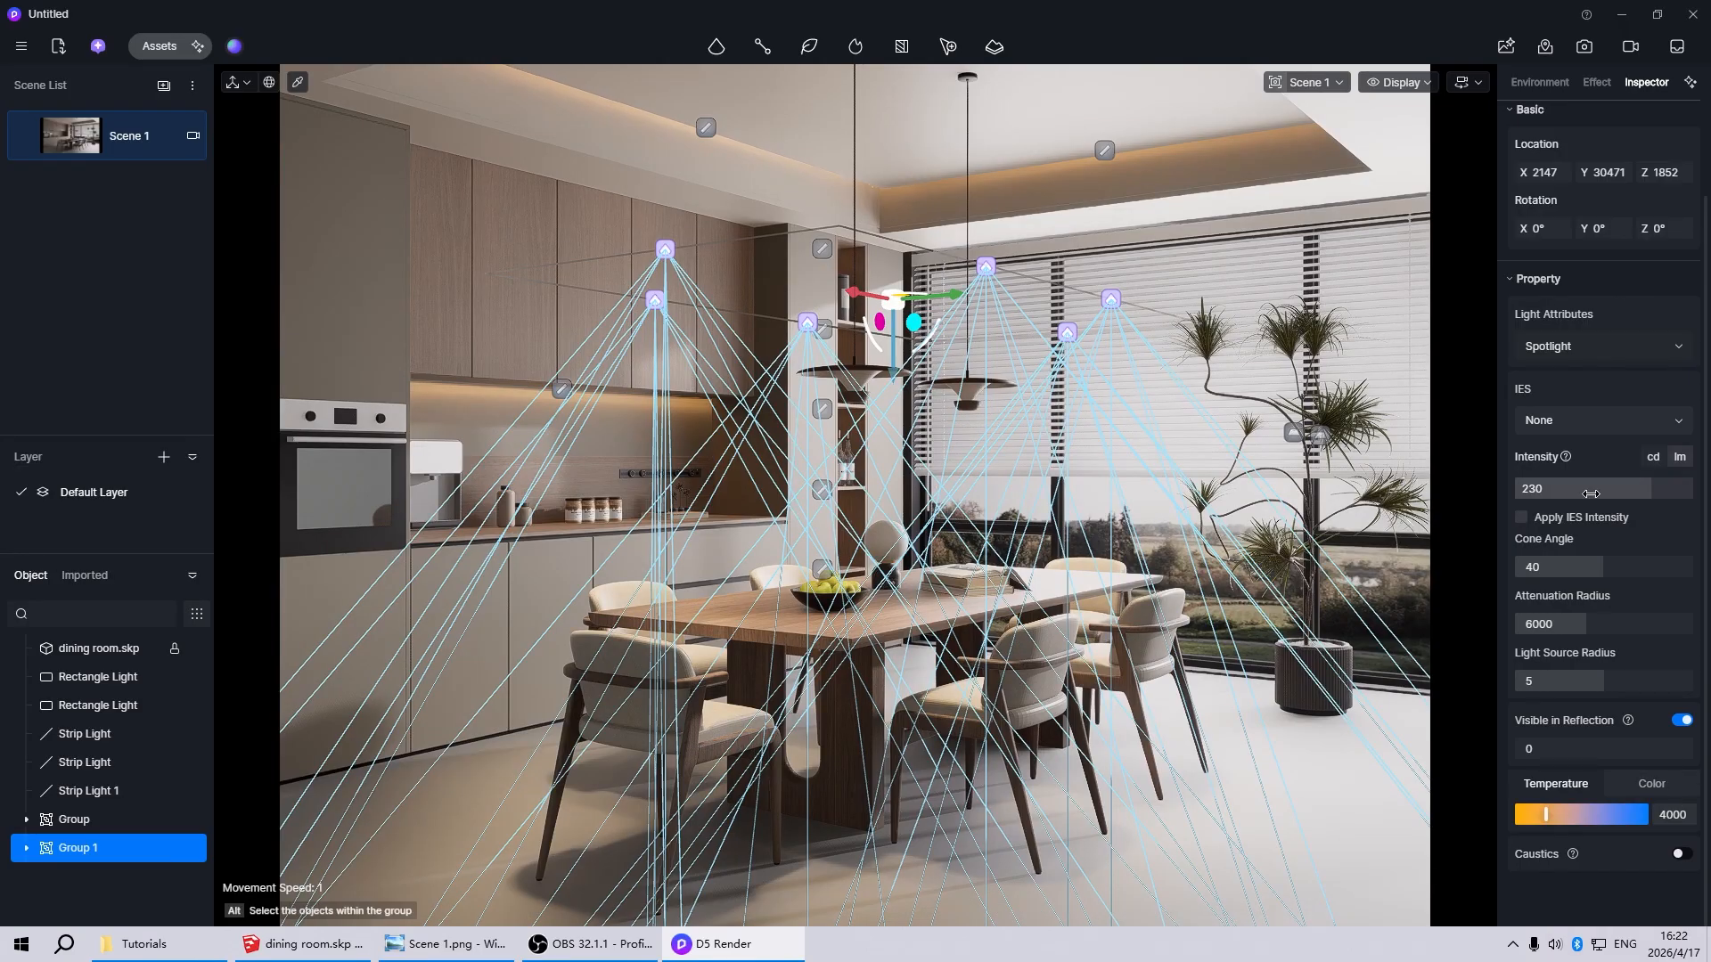
click(1607, 488)
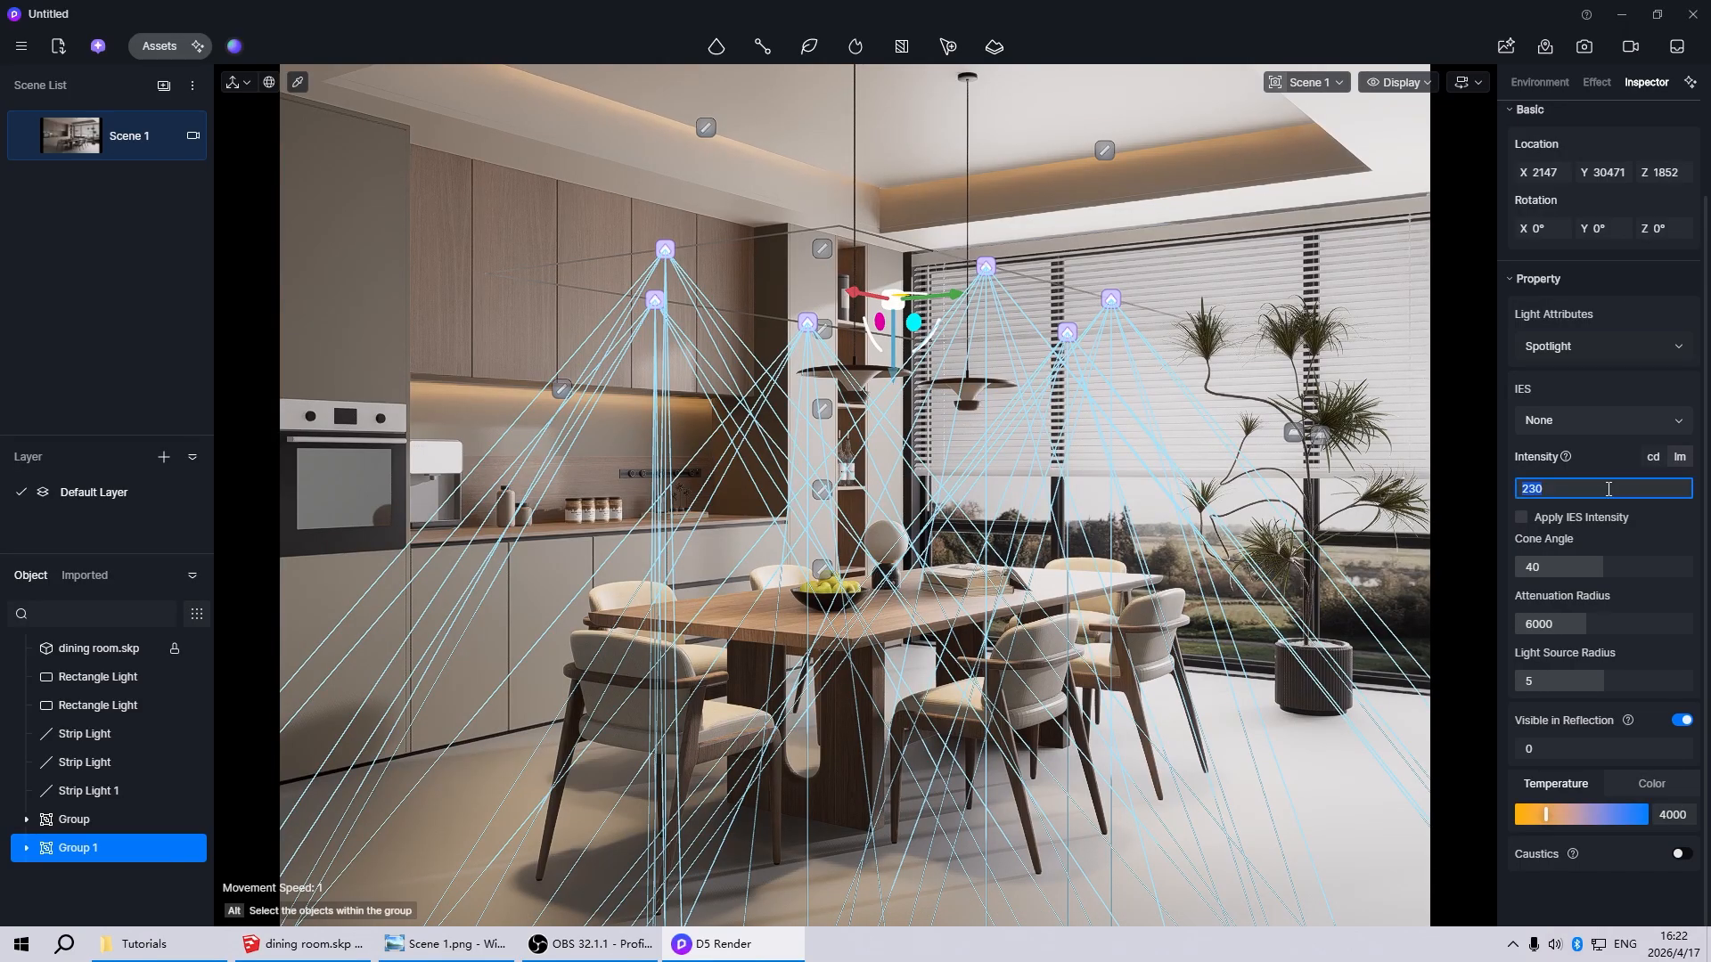
text(100)
key(Return)
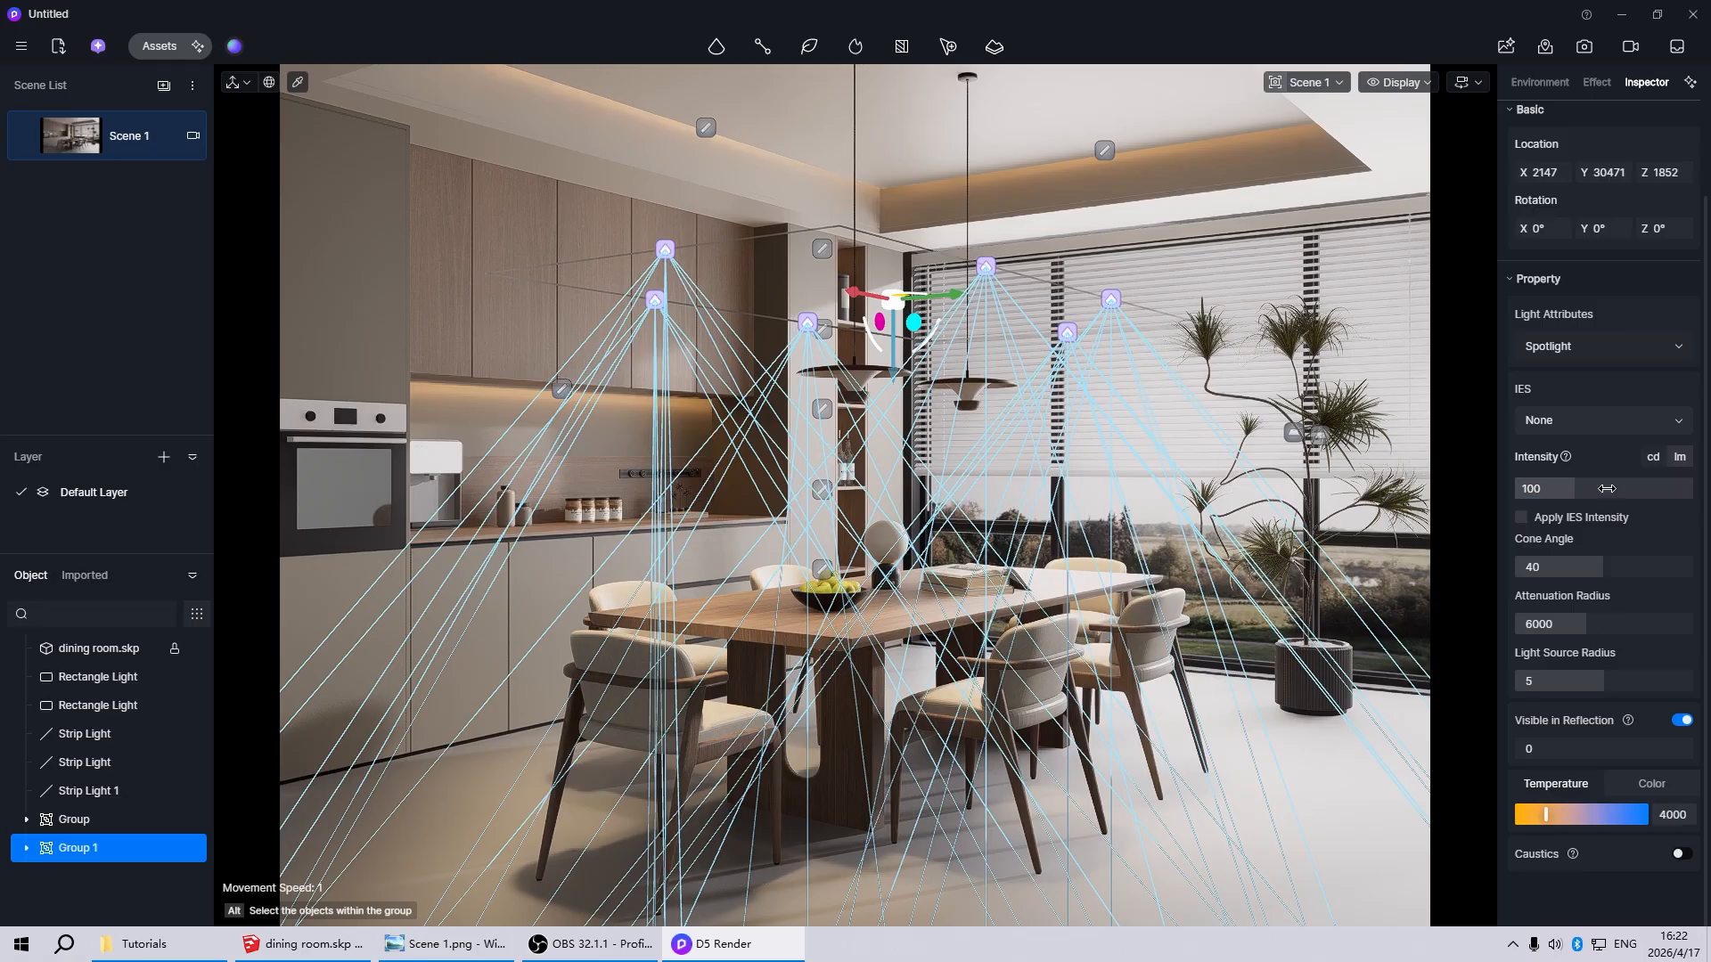
click(1151, 512)
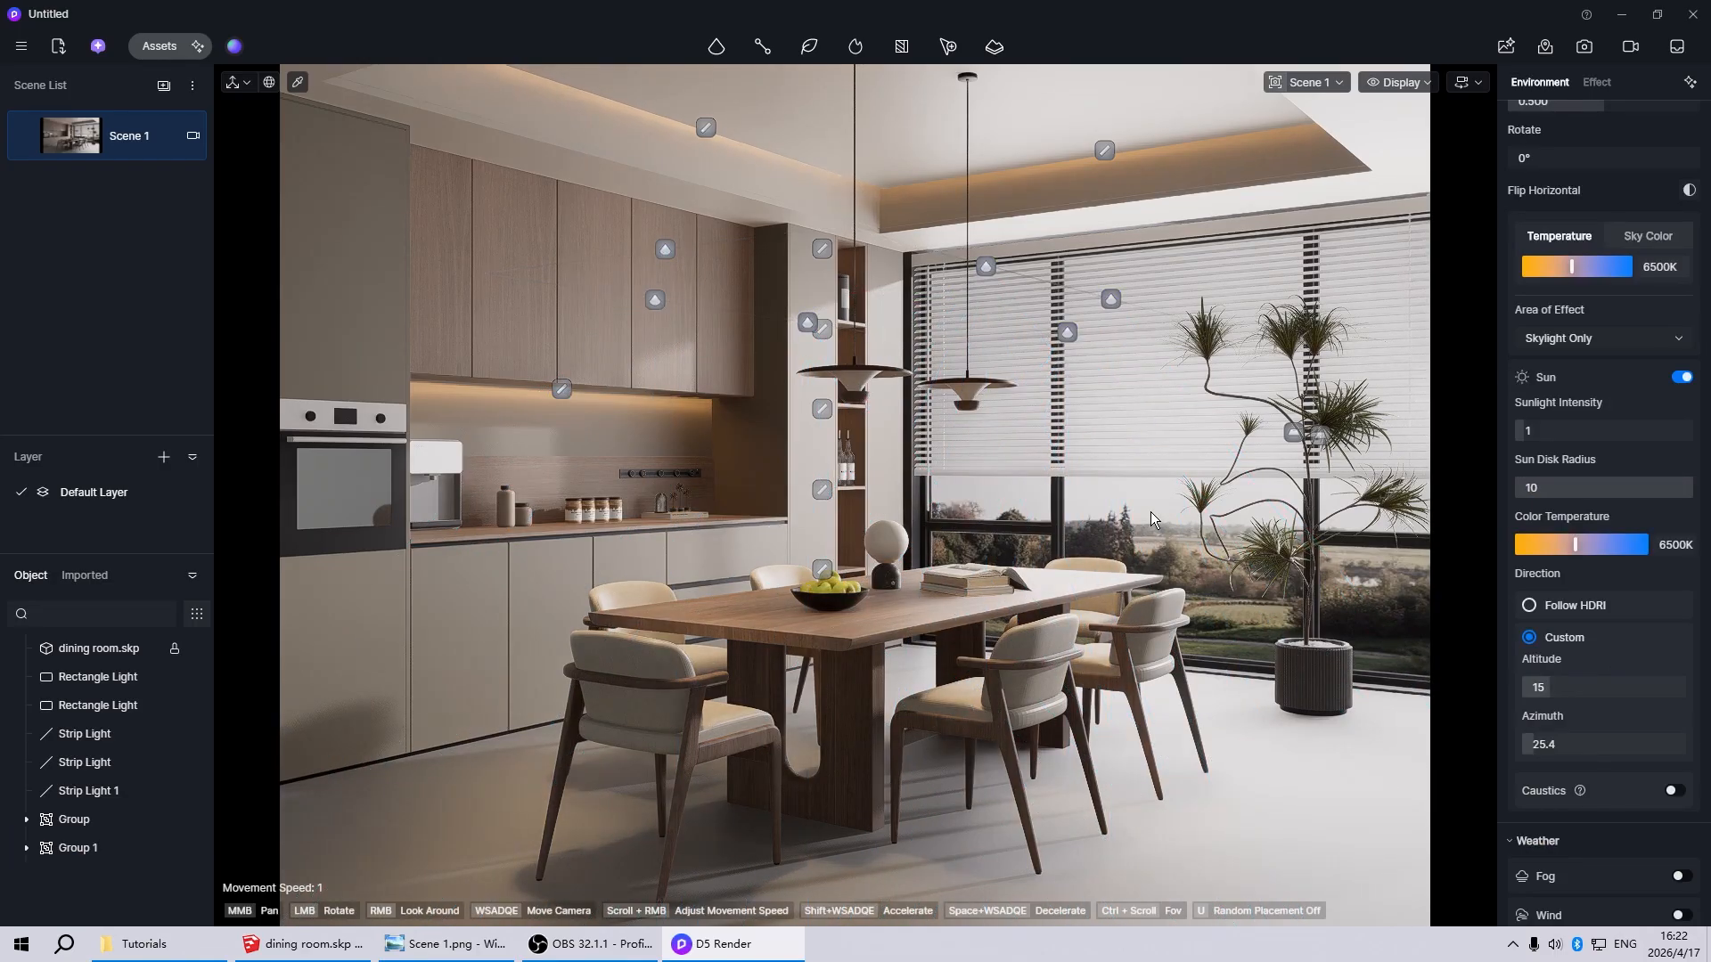
Make the landscape backdrop material outside the window emissive with an intensity of 10, and return to the Scene 1 view
scroll(617, 526, down, 5)
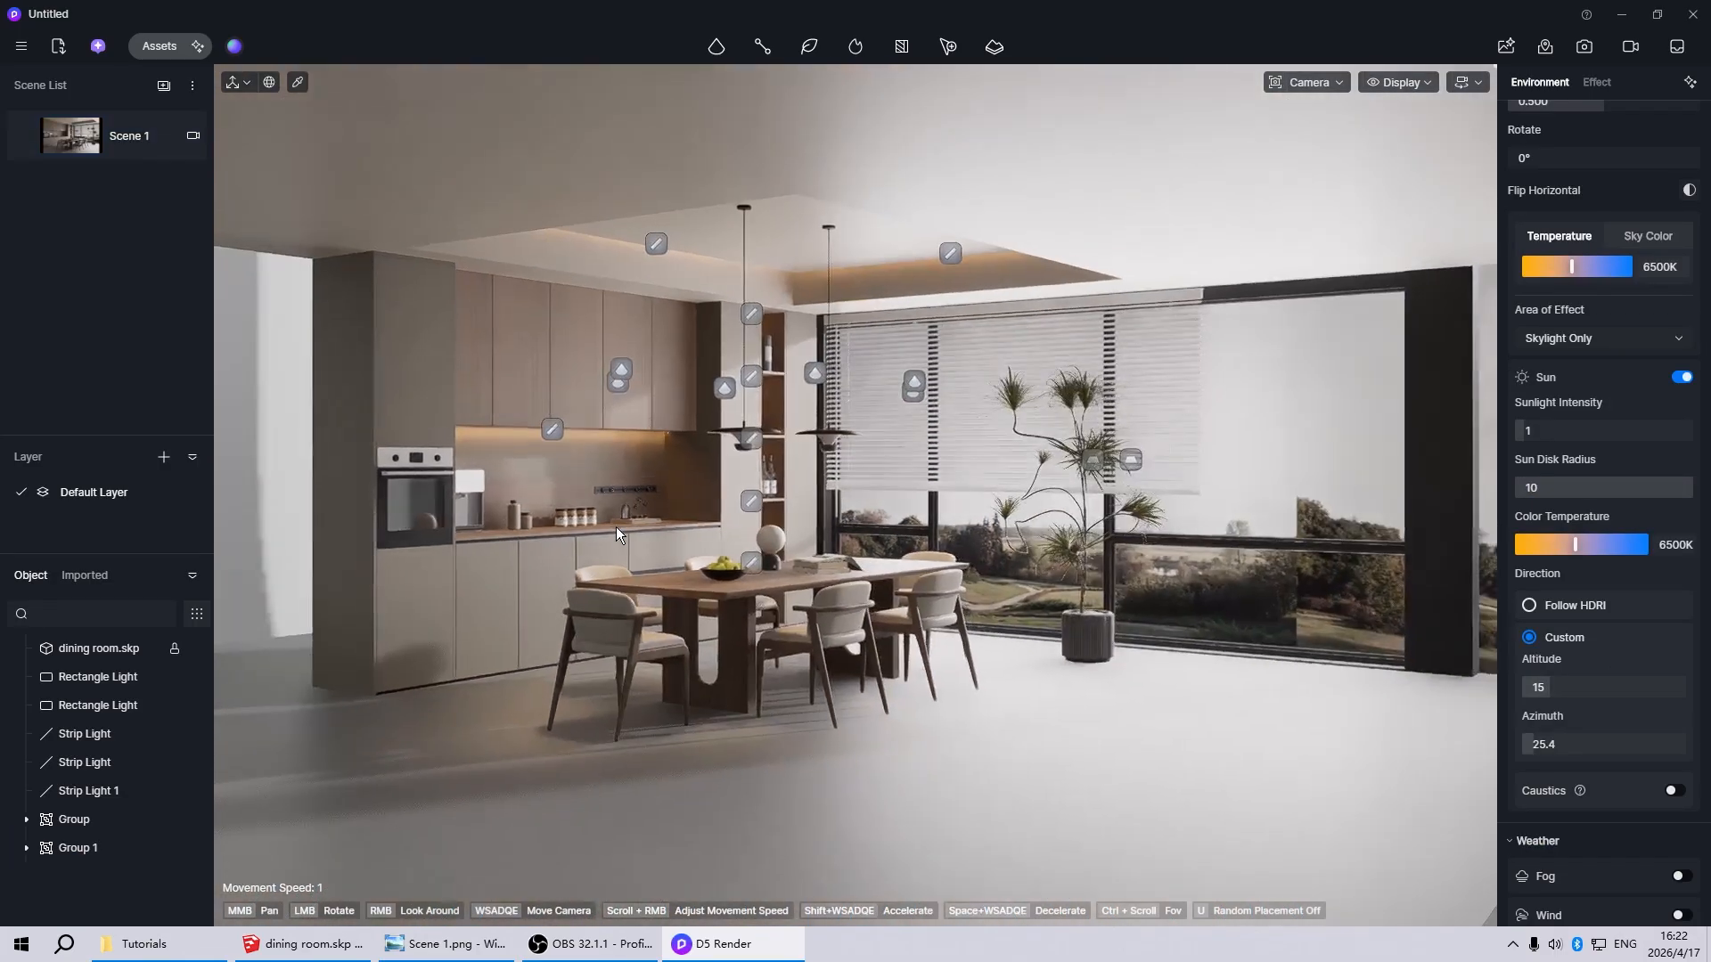
drag(616, 527, 773, 502)
scroll(1185, 479, up, 5)
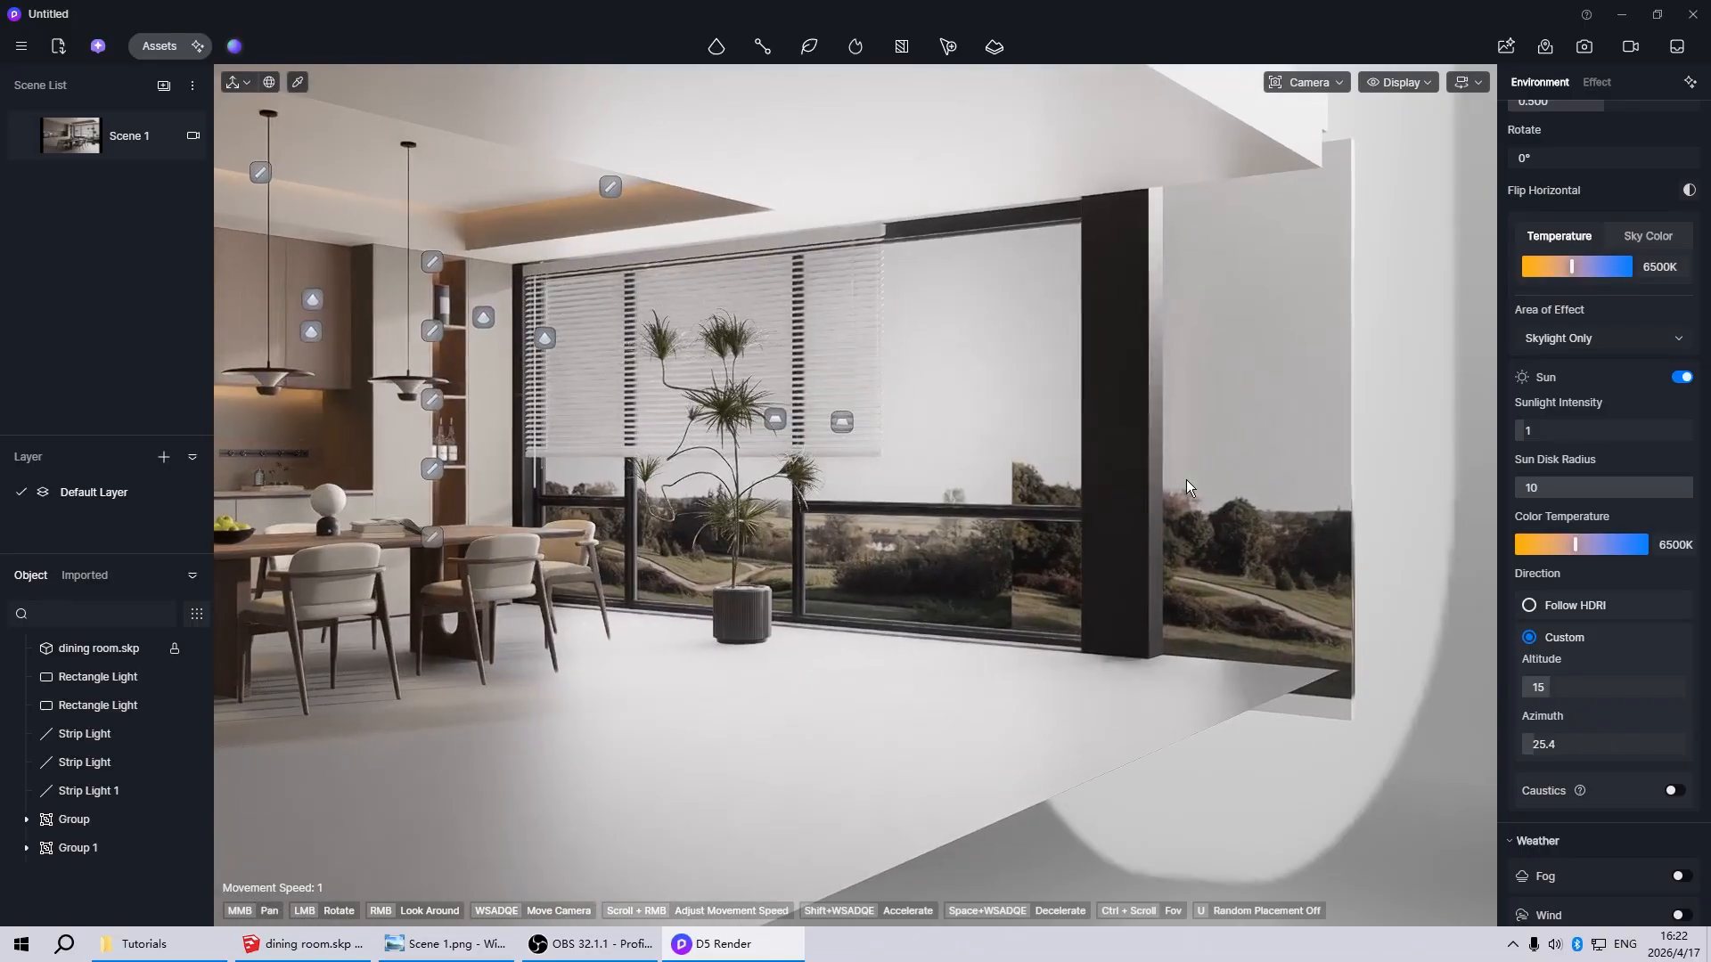
click(1185, 479)
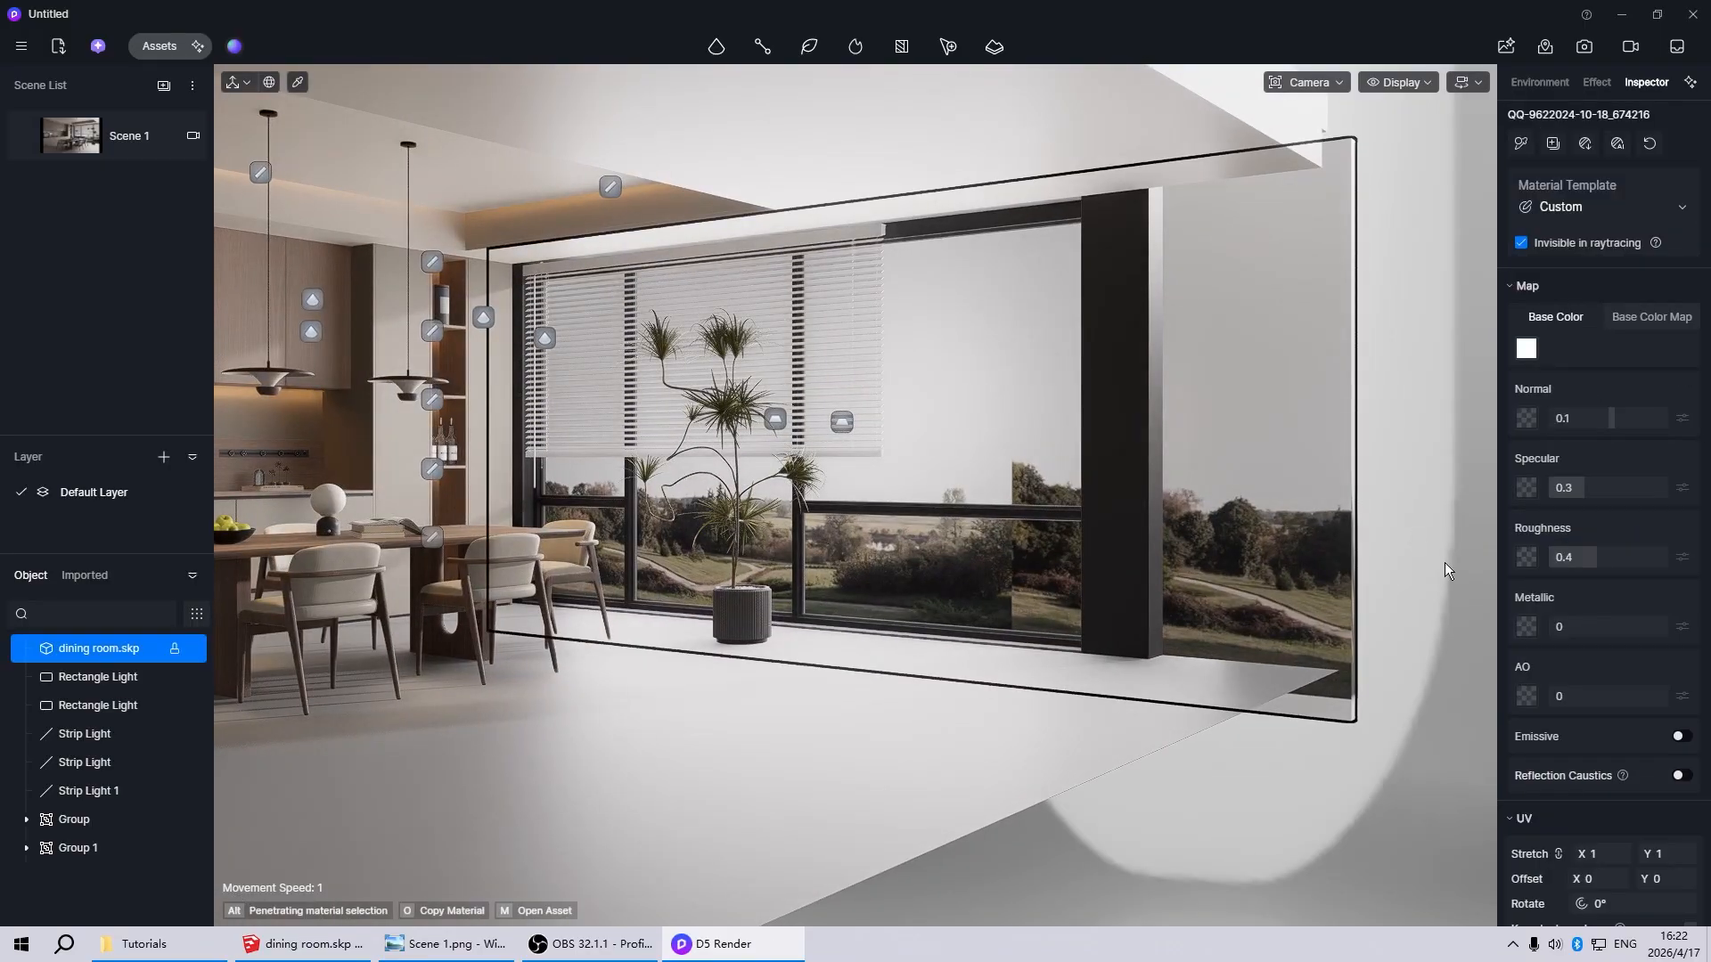
click(1680, 737)
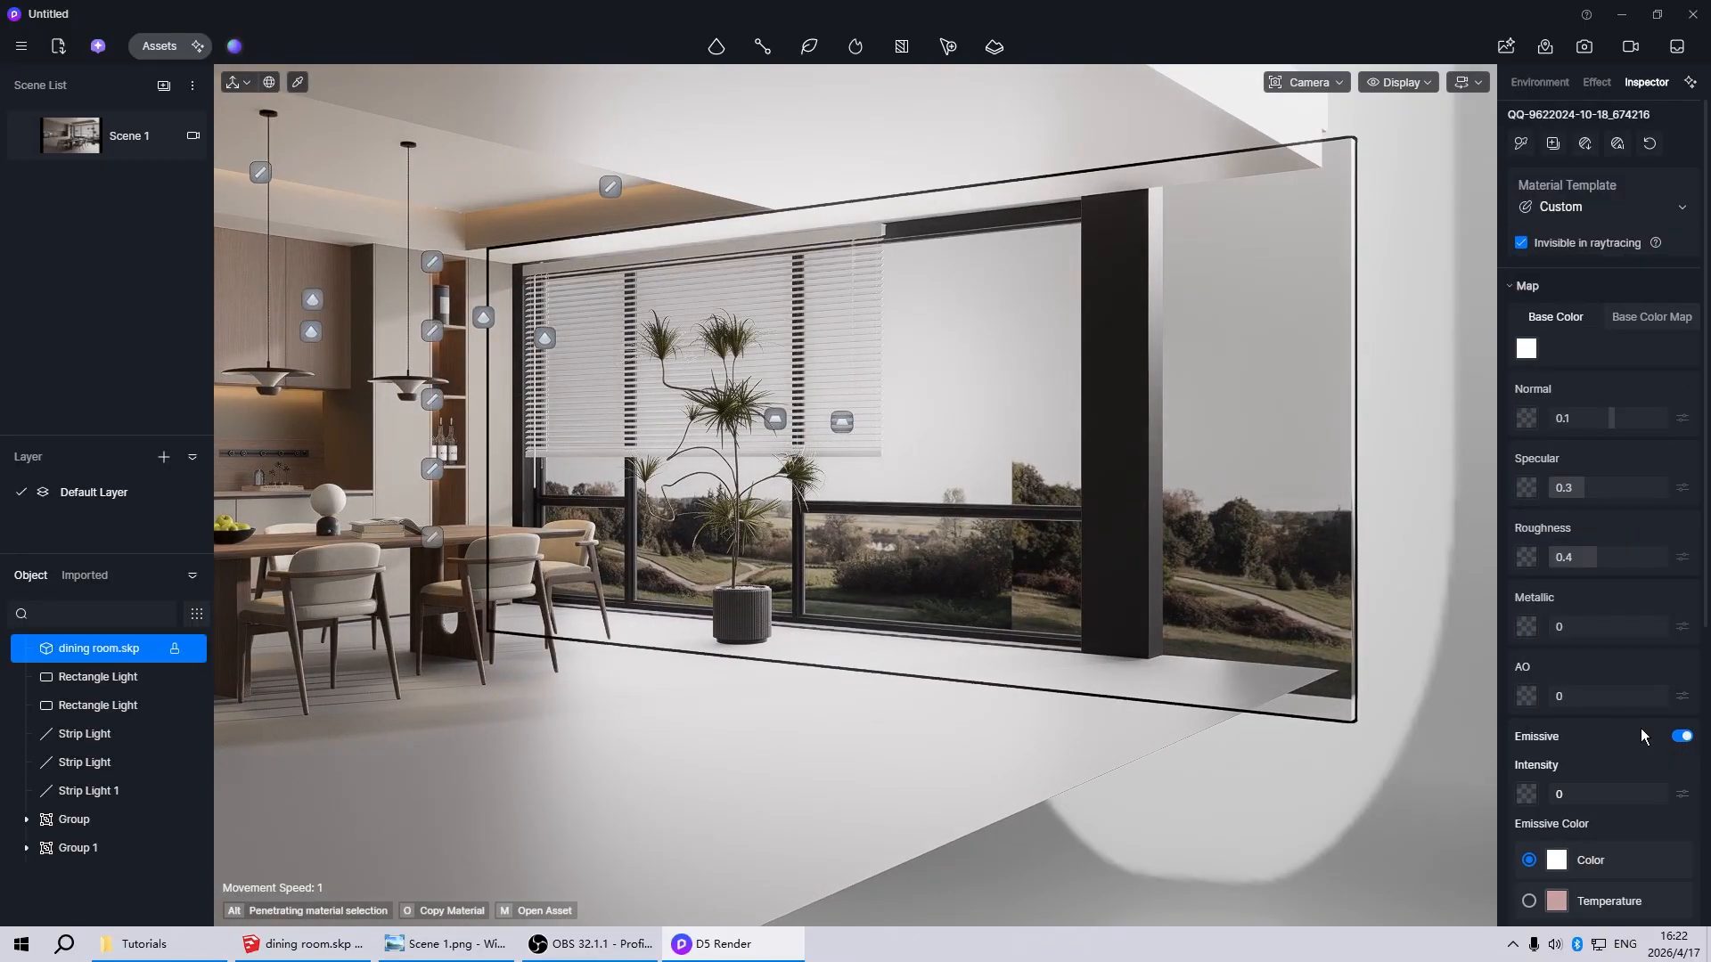
scroll(1644, 736, down, 3)
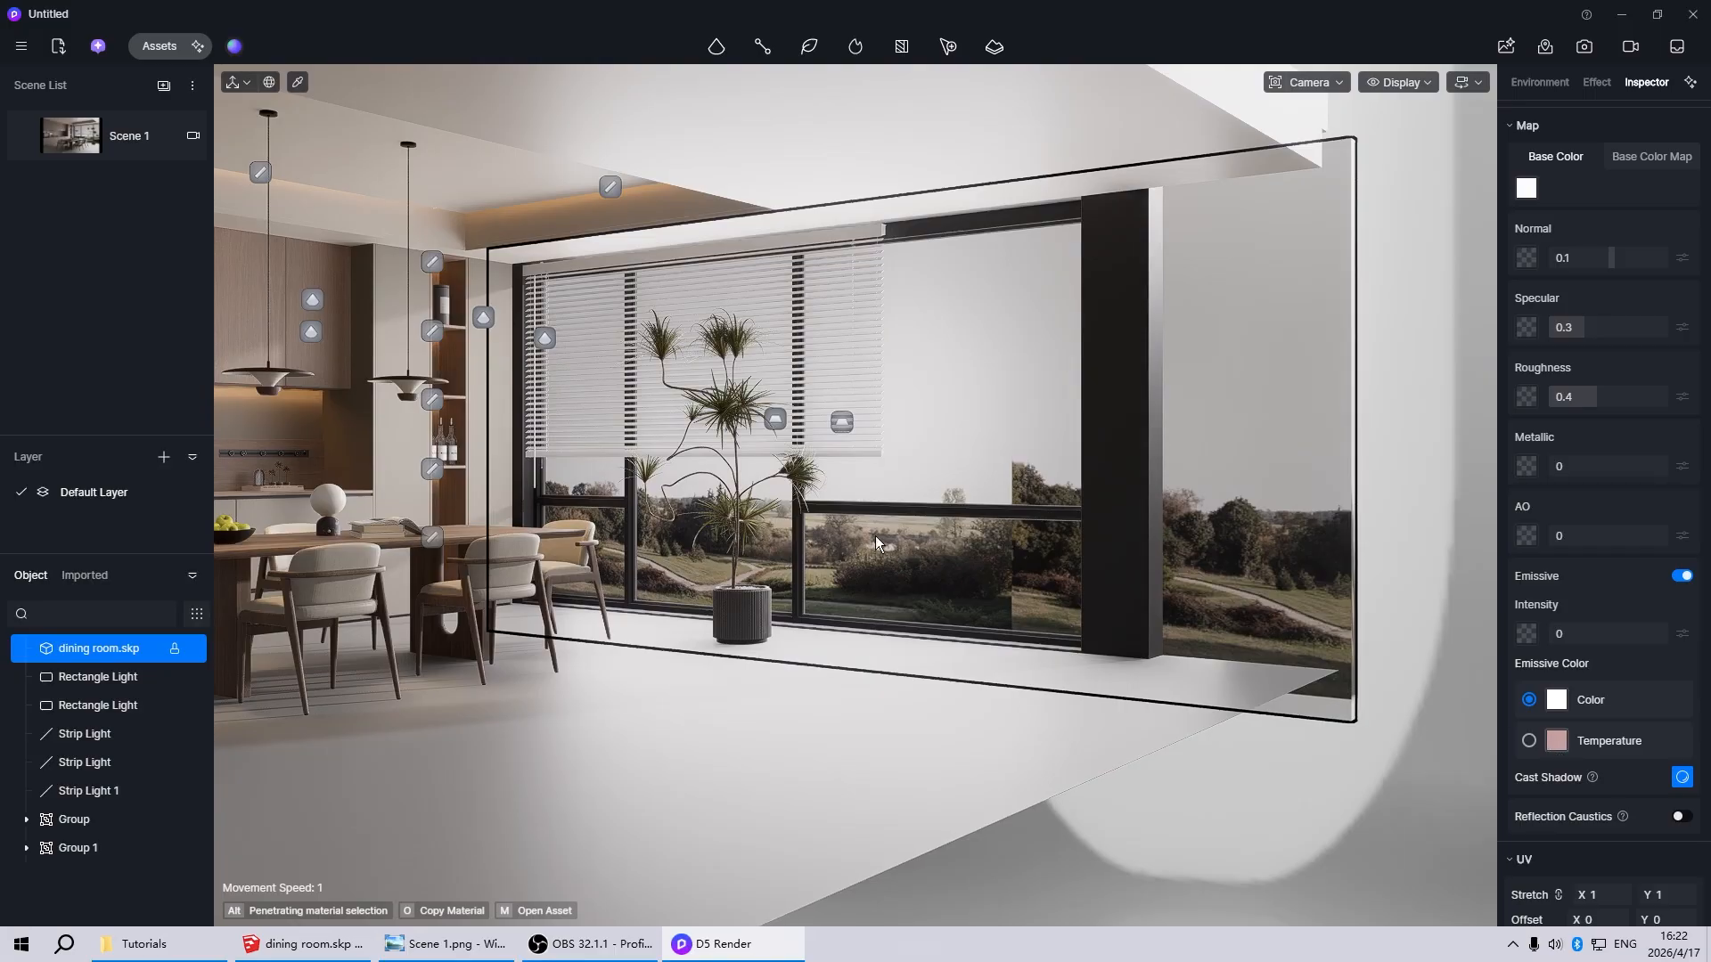
click(1573, 635)
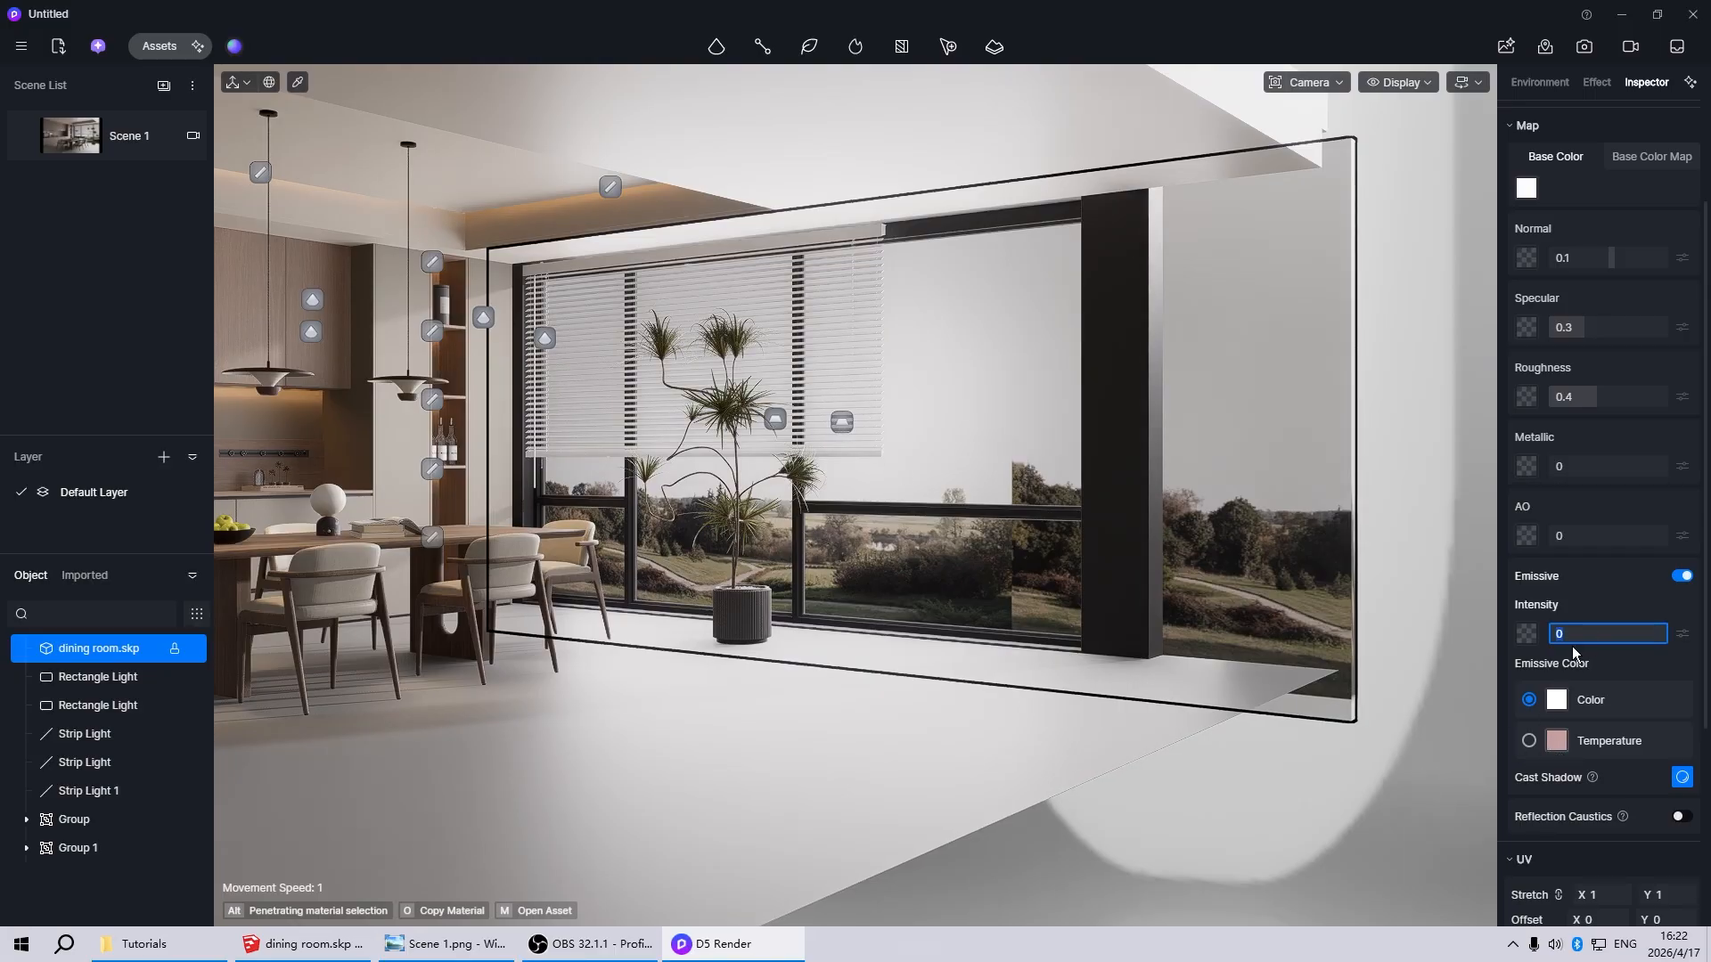
text(10)
key(Return)
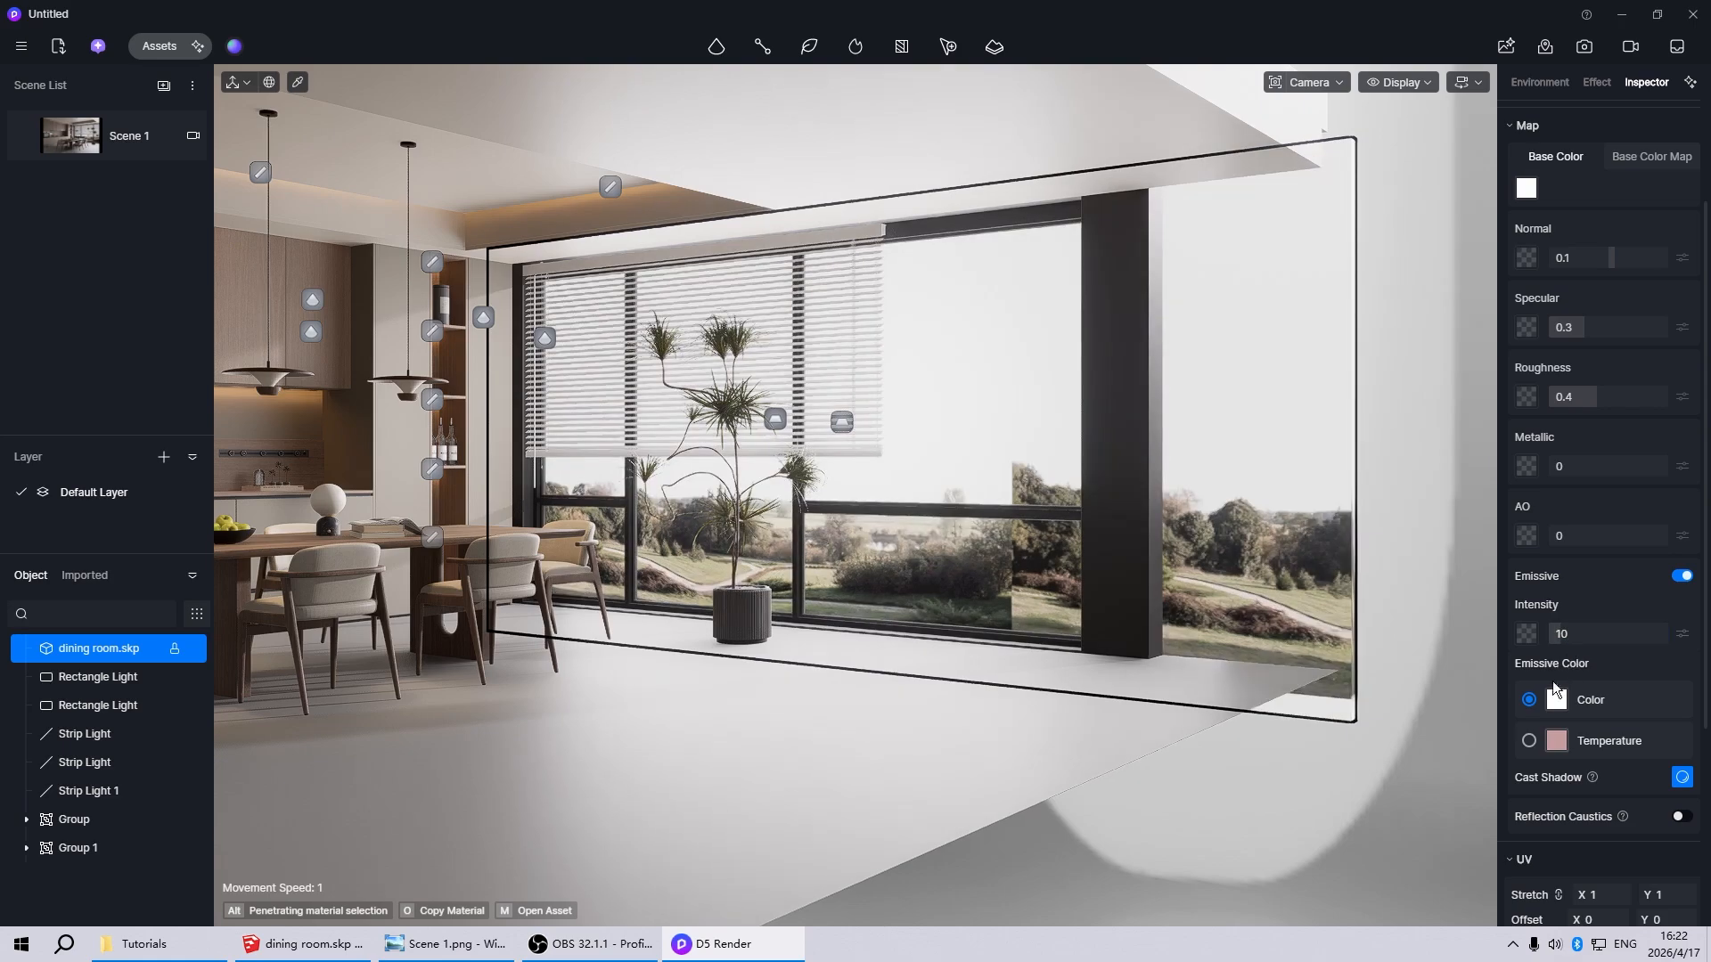
click(107, 136)
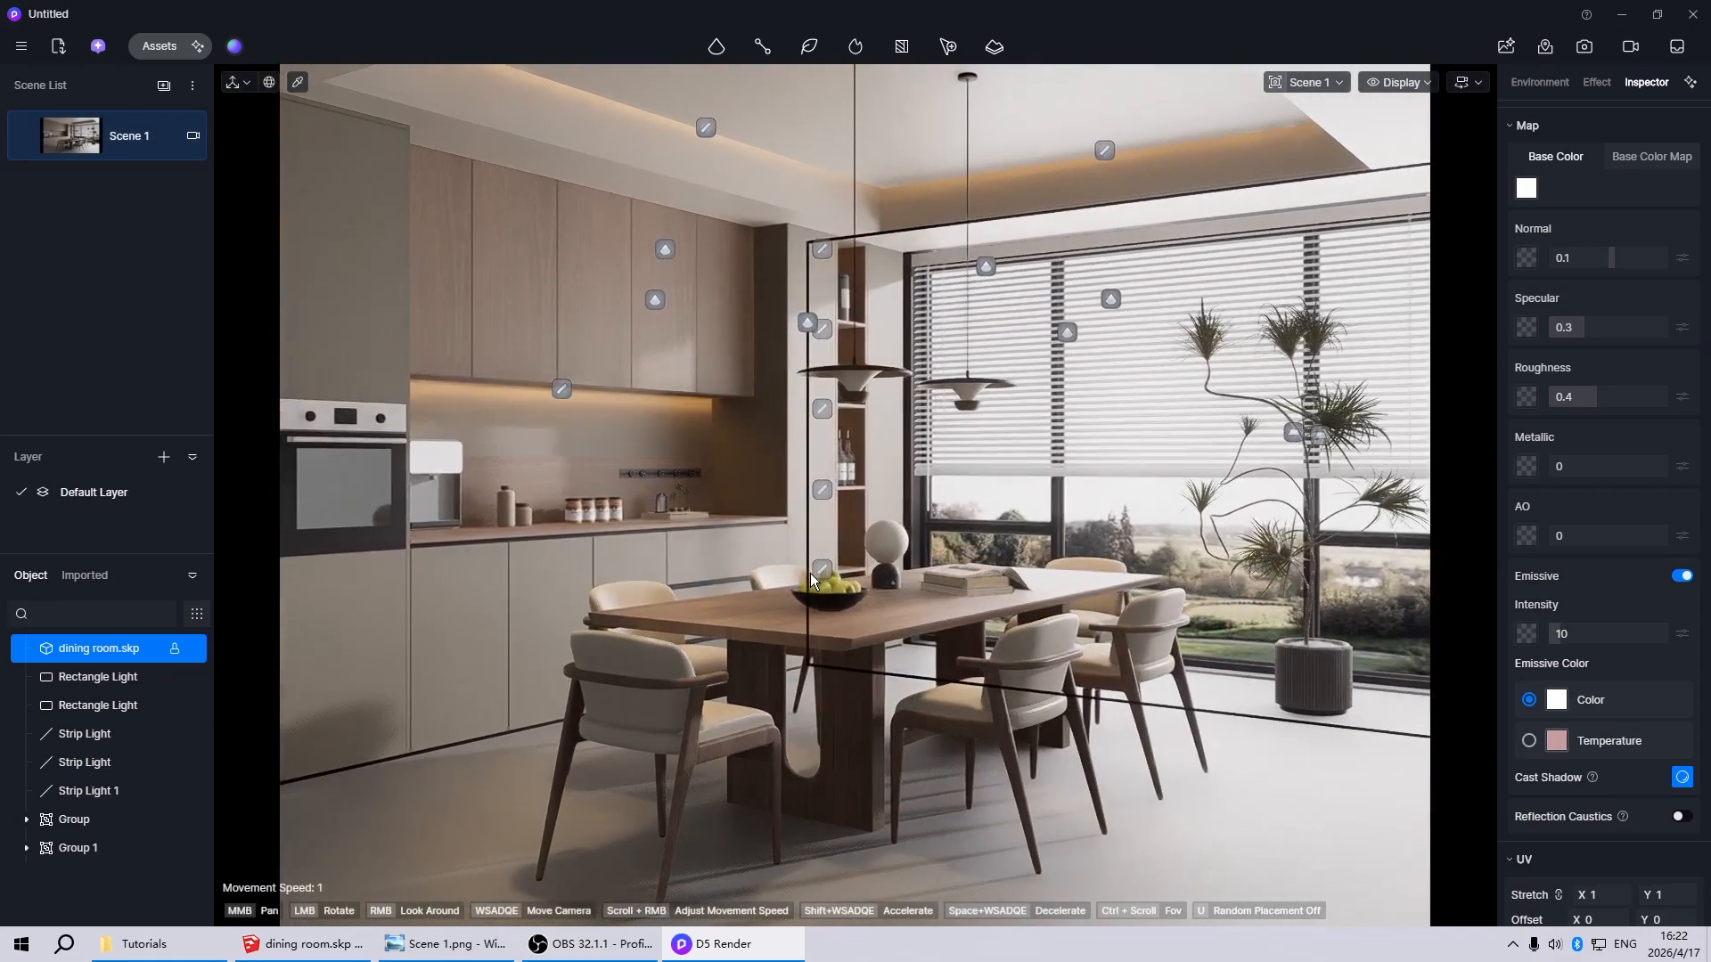
click(822, 595)
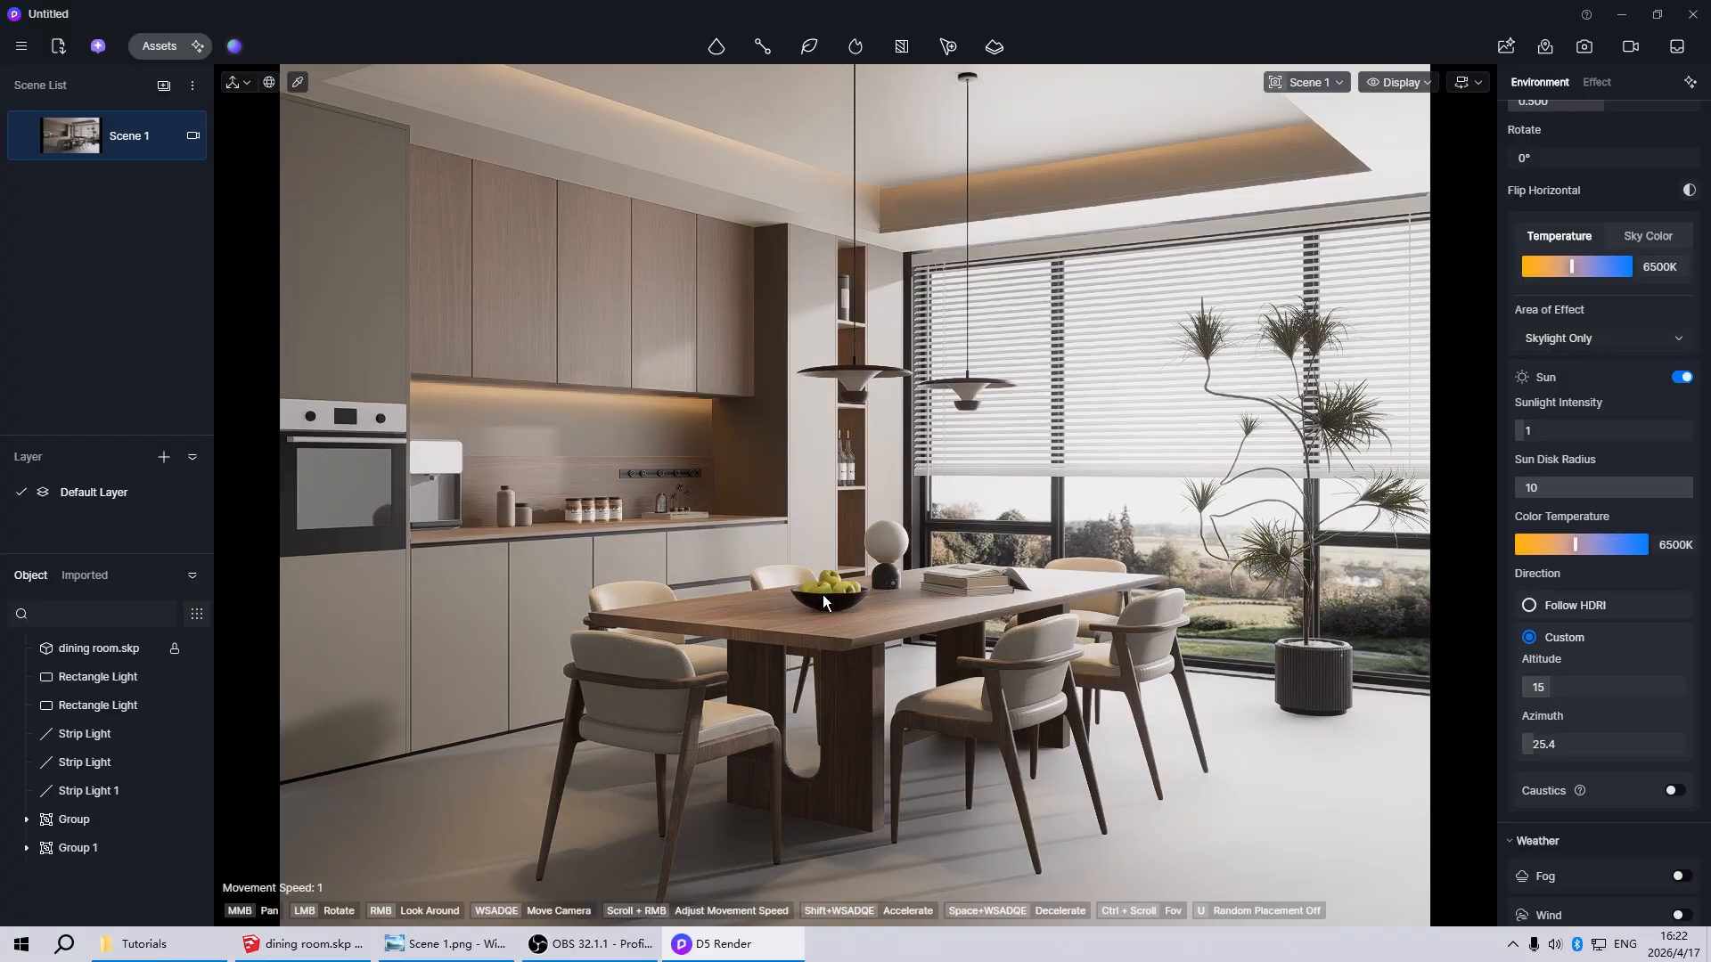
Place a copy of the window's rectangle light on the opposite side of the room, facing the window, at about X -733, Z 1352, with Y rotation 90°
scroll(1039, 594, down, 5)
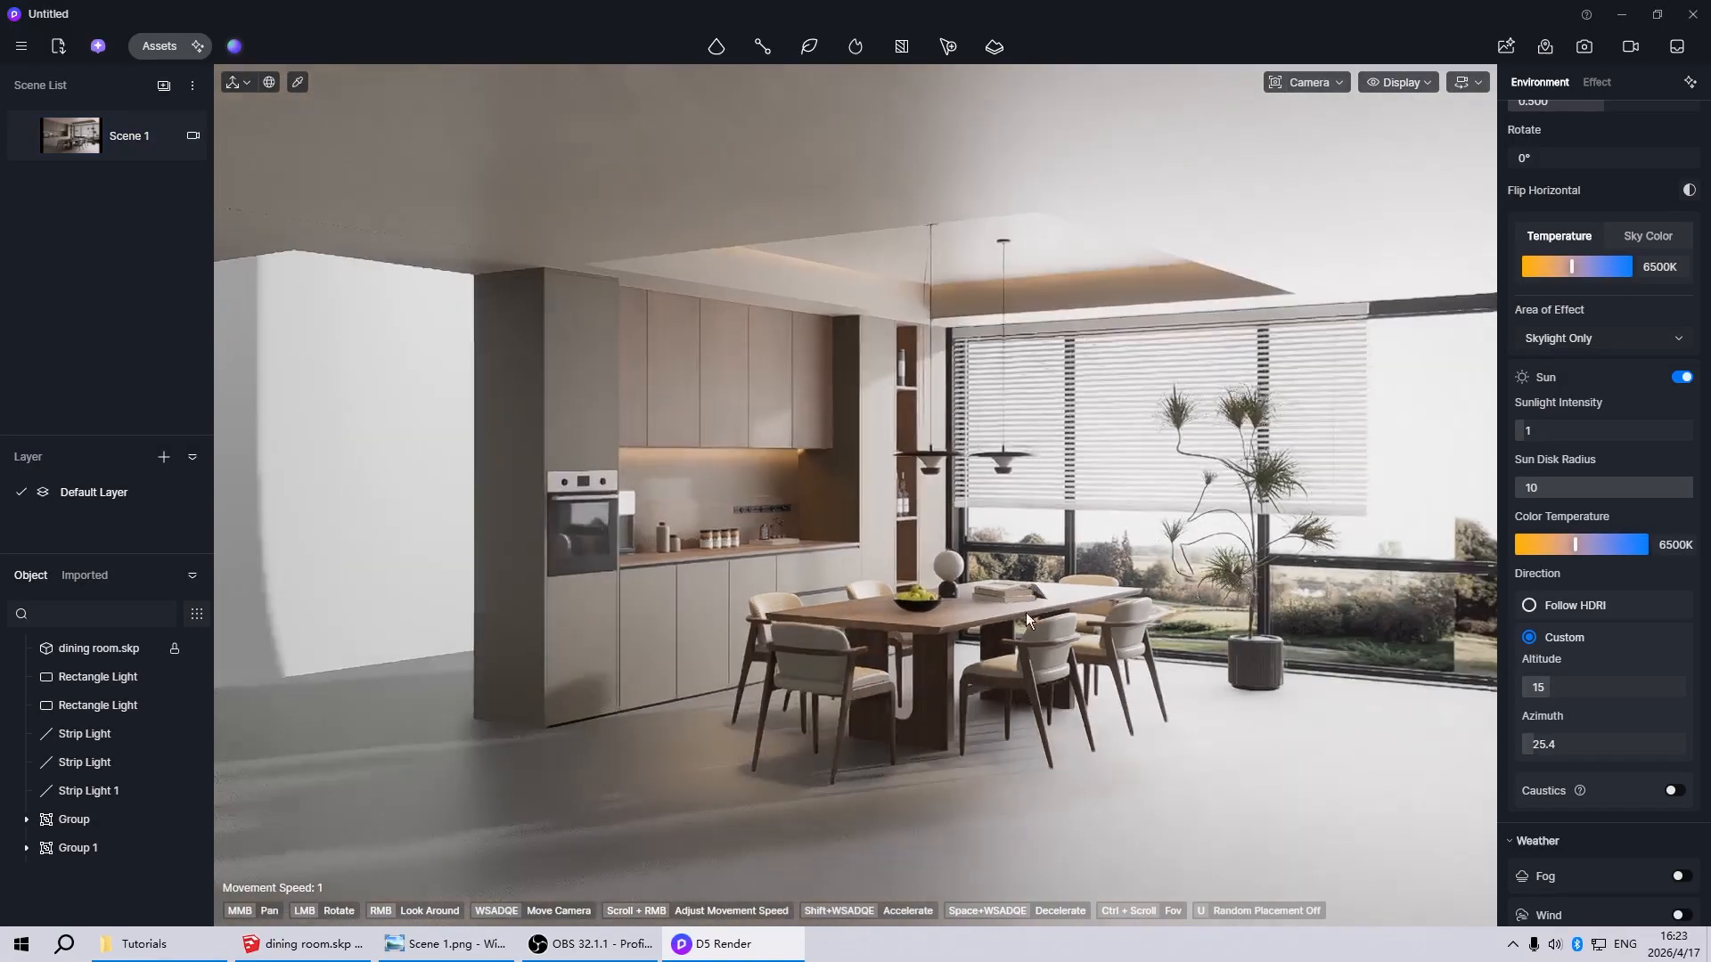
scroll(802, 719, down, 3)
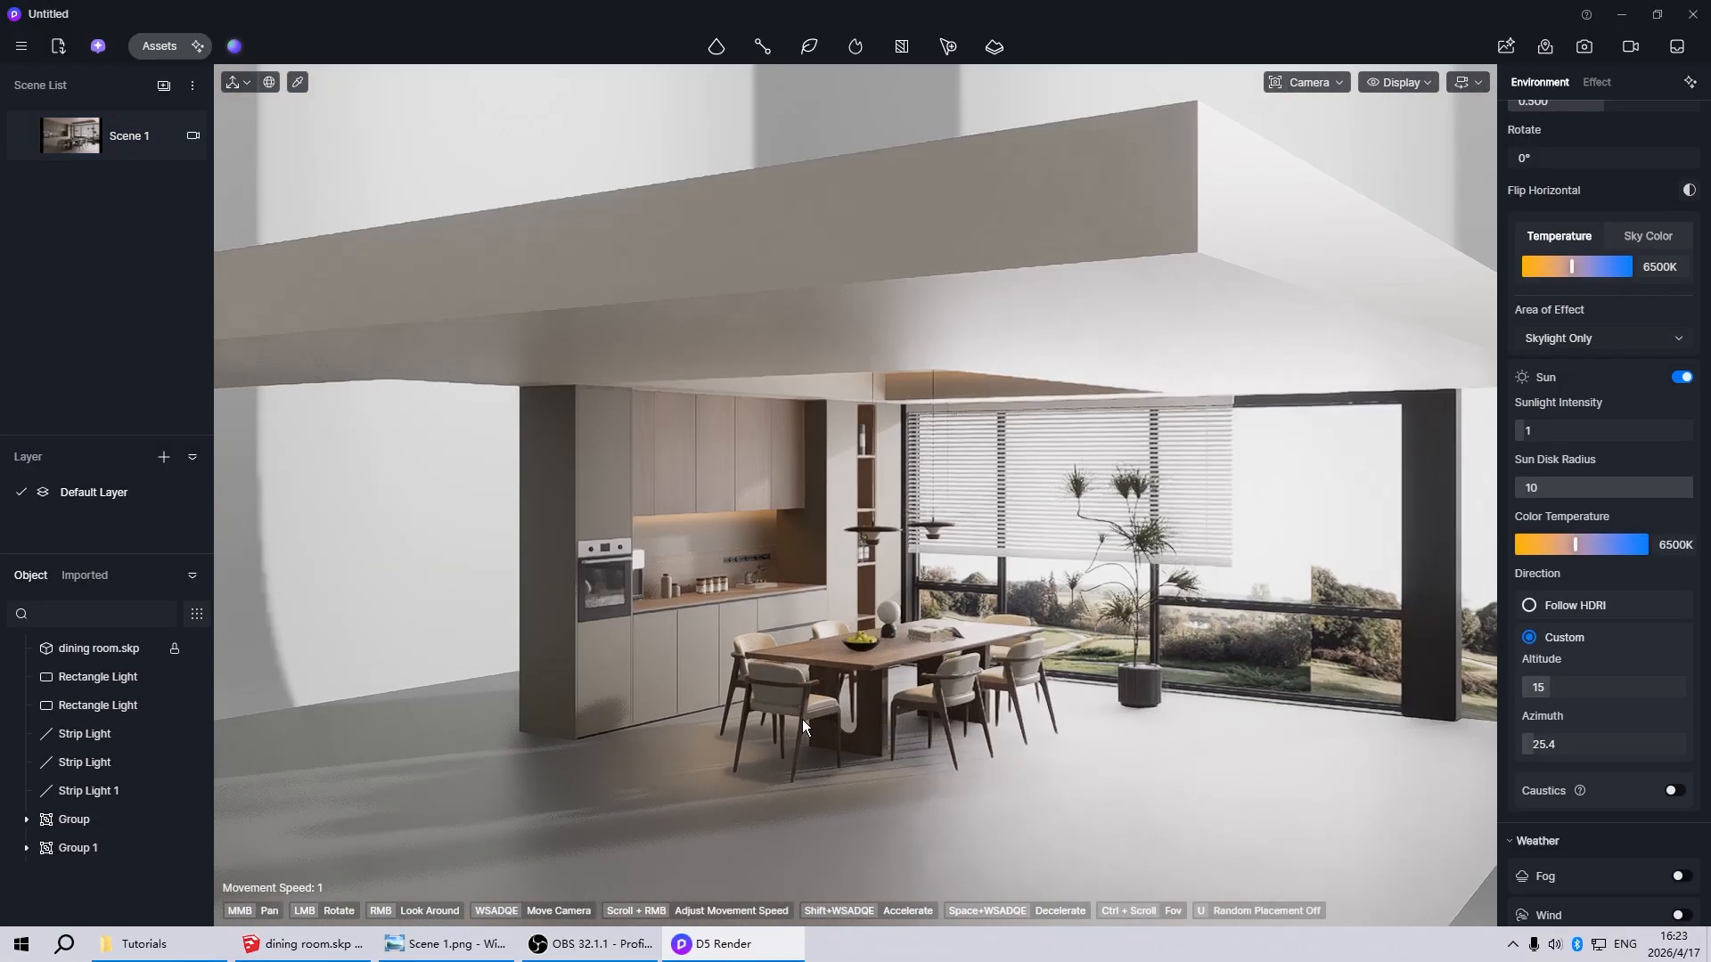
scroll(795, 761, up, 6)
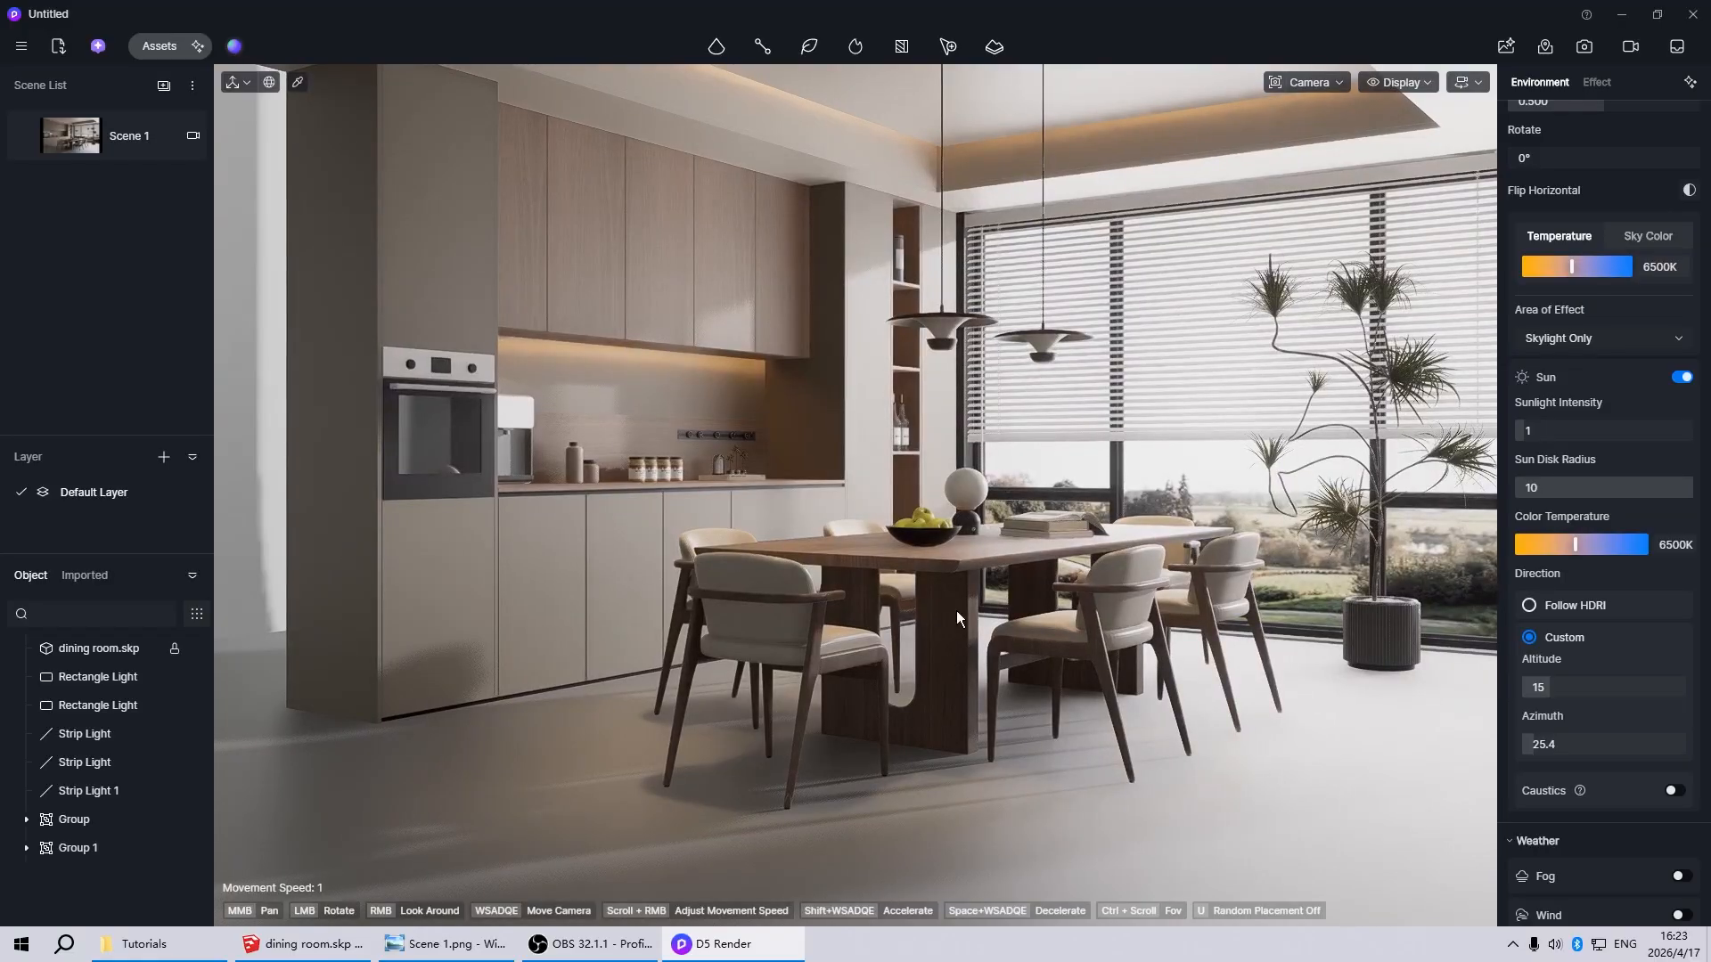
scroll(883, 715, down, 3)
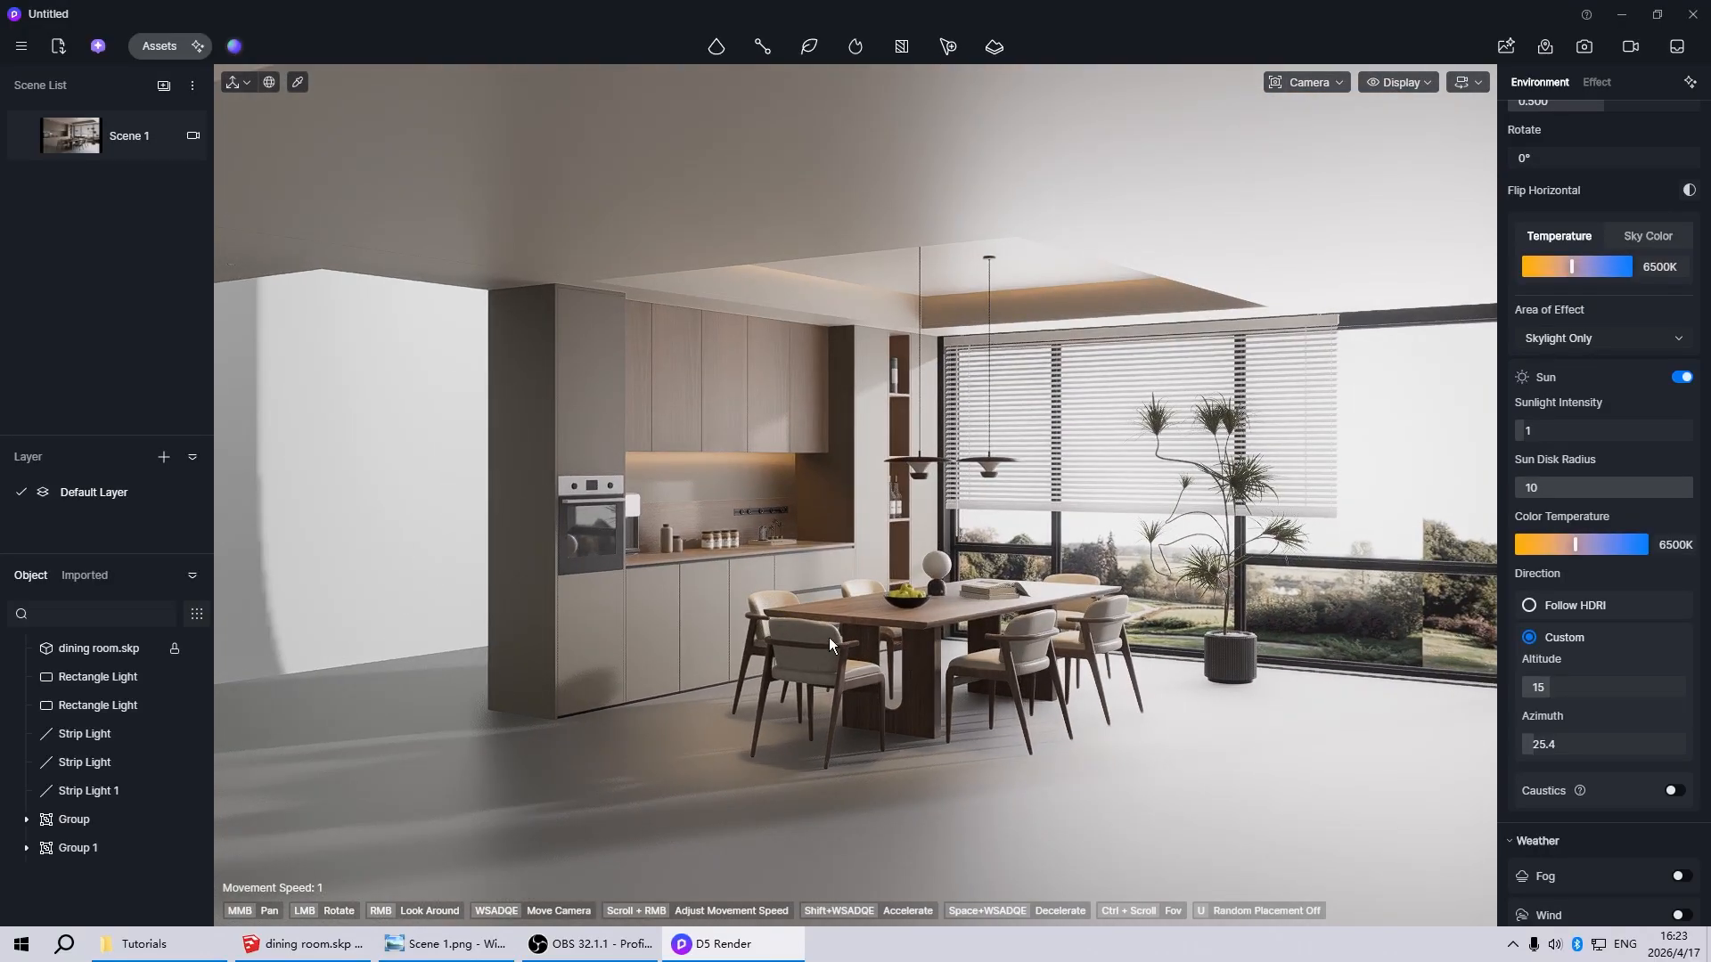
scroll(869, 760, down, 1)
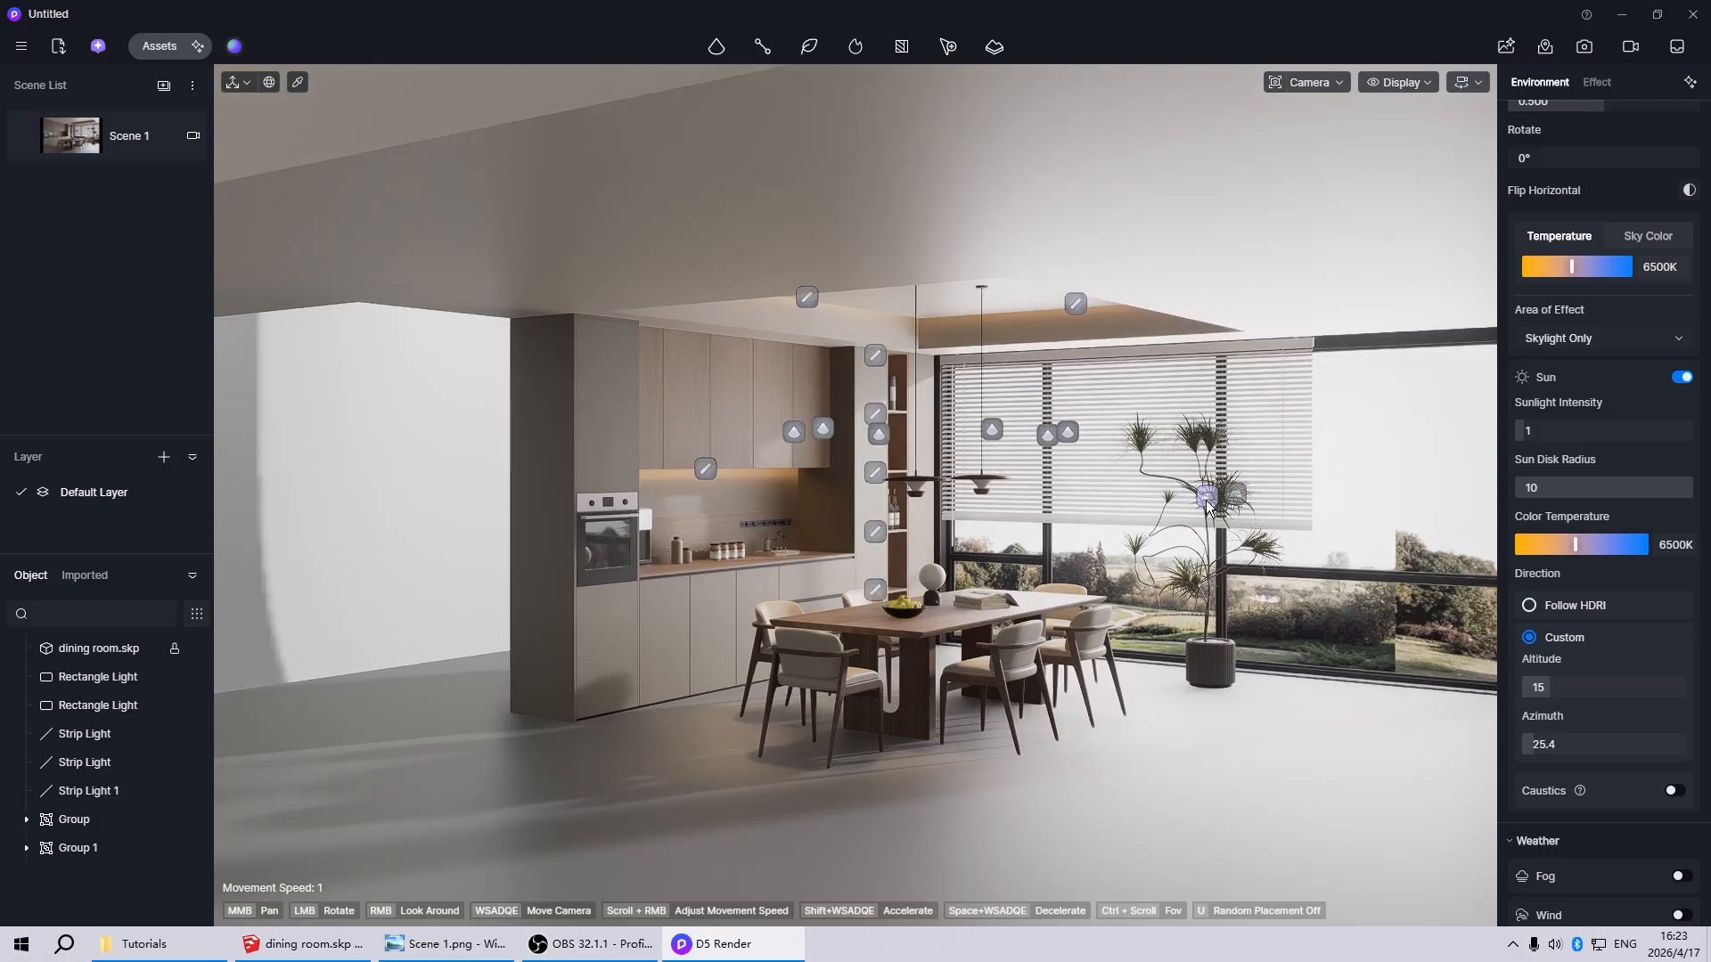
click(1207, 508)
scroll(1105, 669, down, 3)
scroll(1113, 644, up, 2)
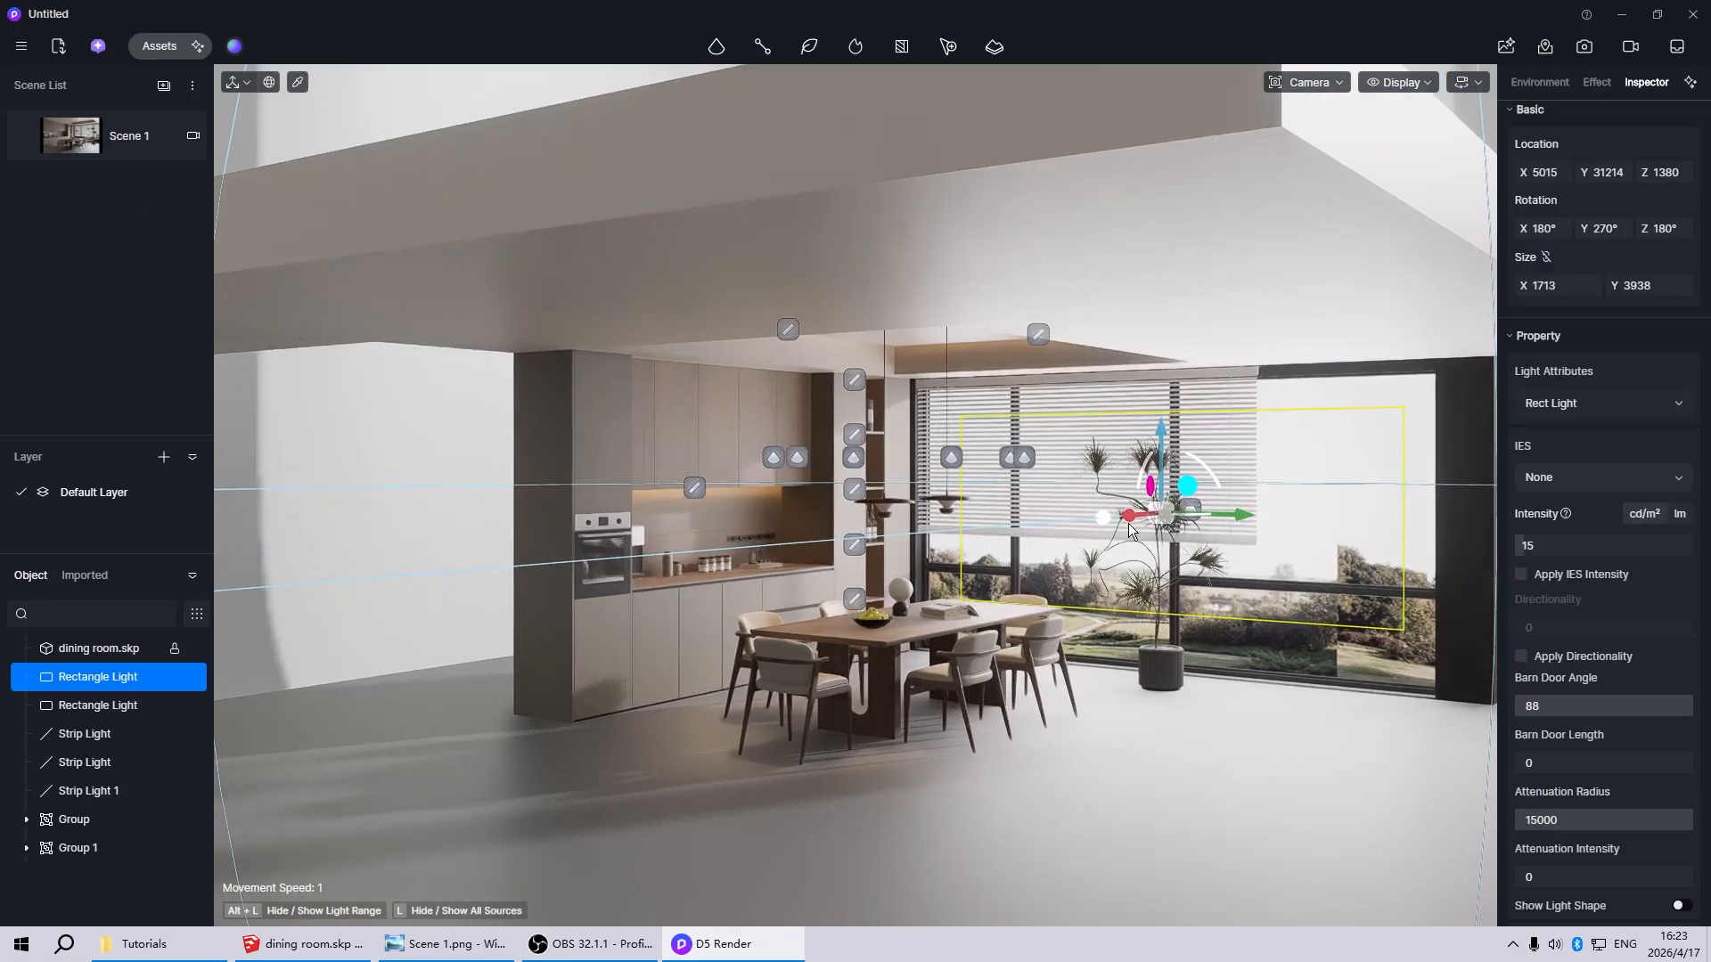
drag(1128, 518, 693, 743)
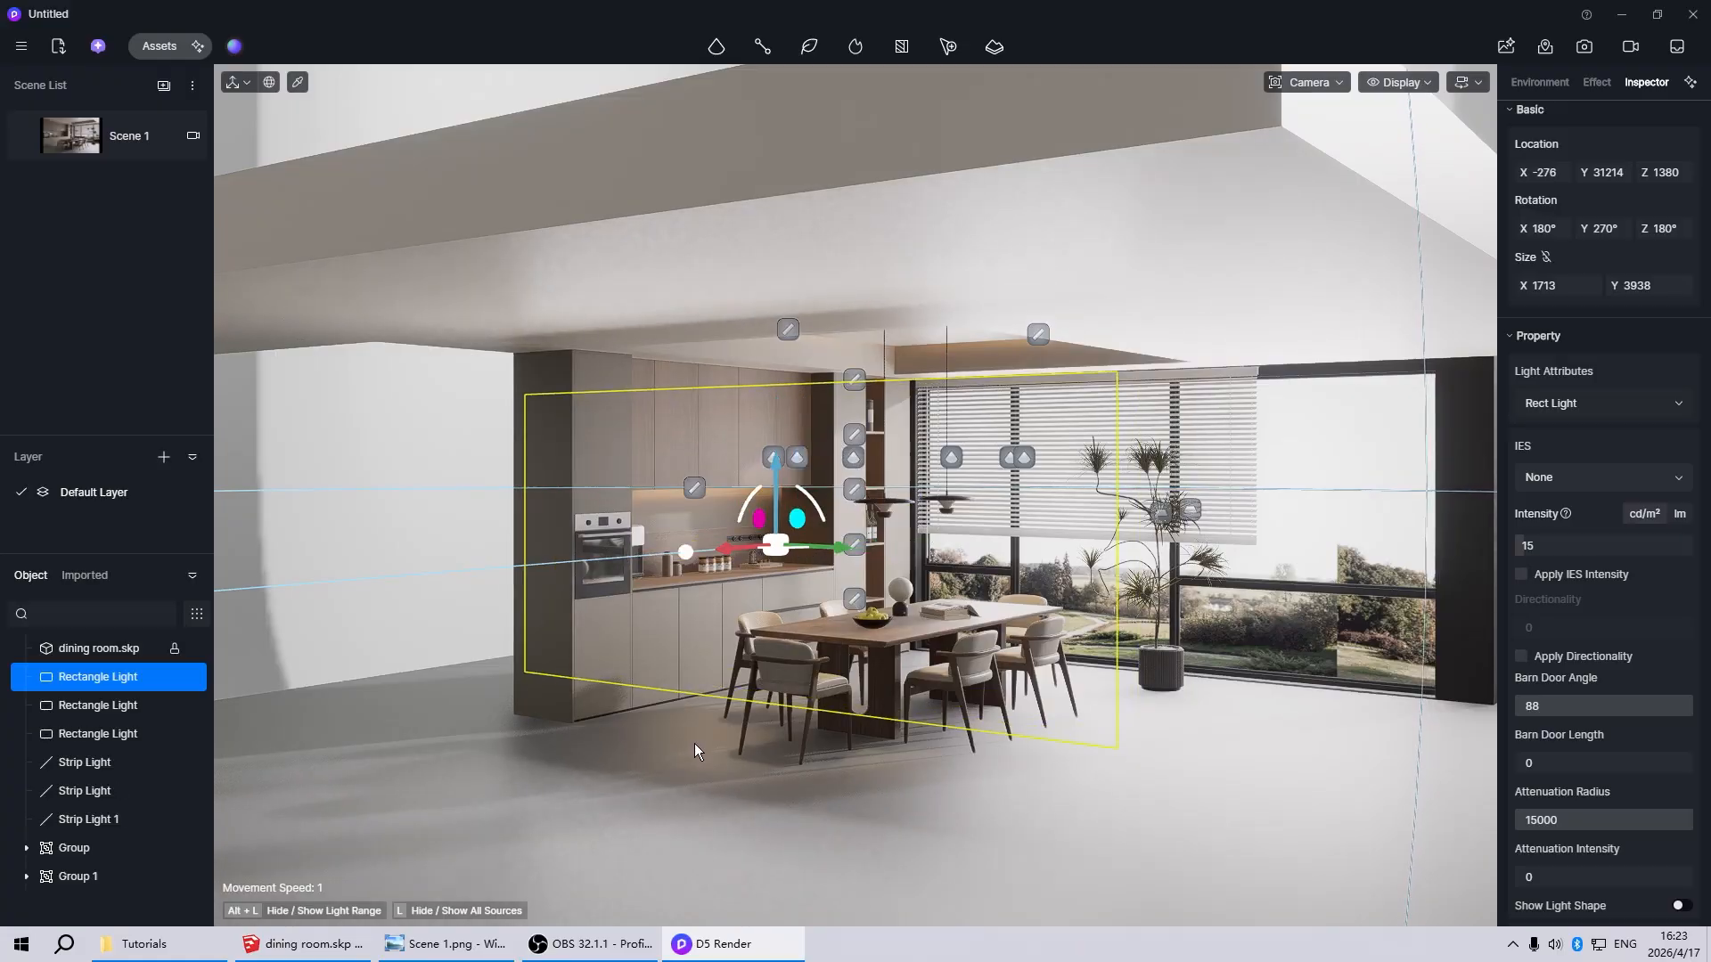
drag(760, 519, 1013, 928)
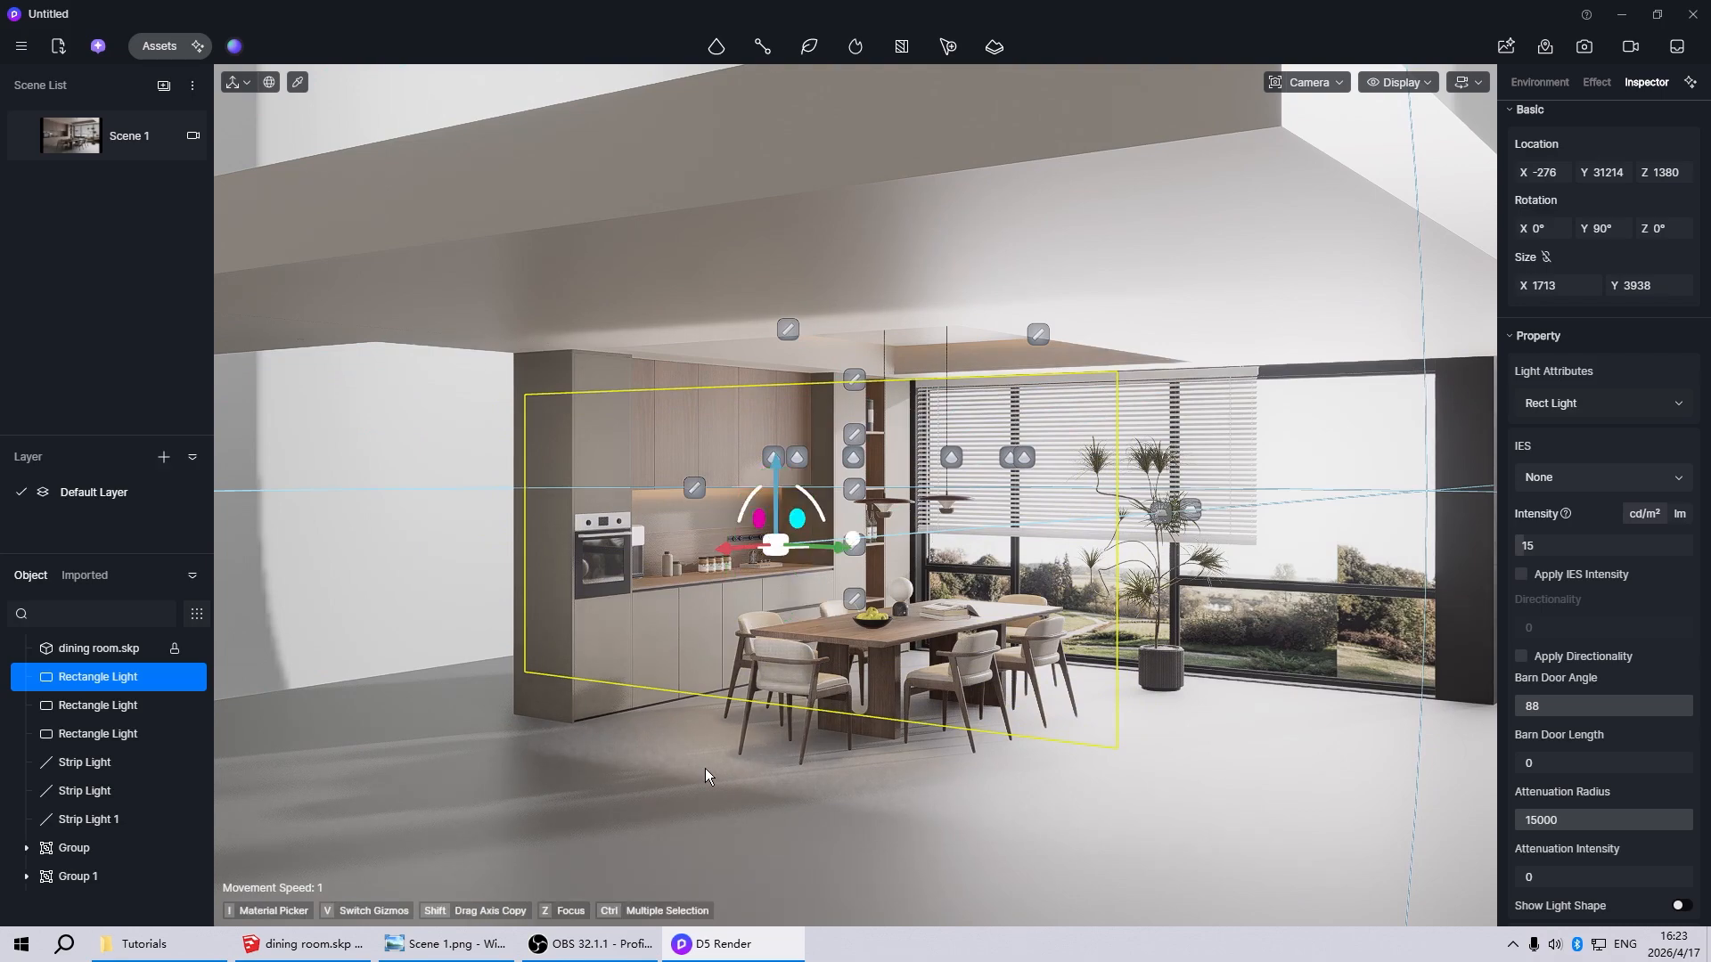
drag(730, 547, 709, 479)
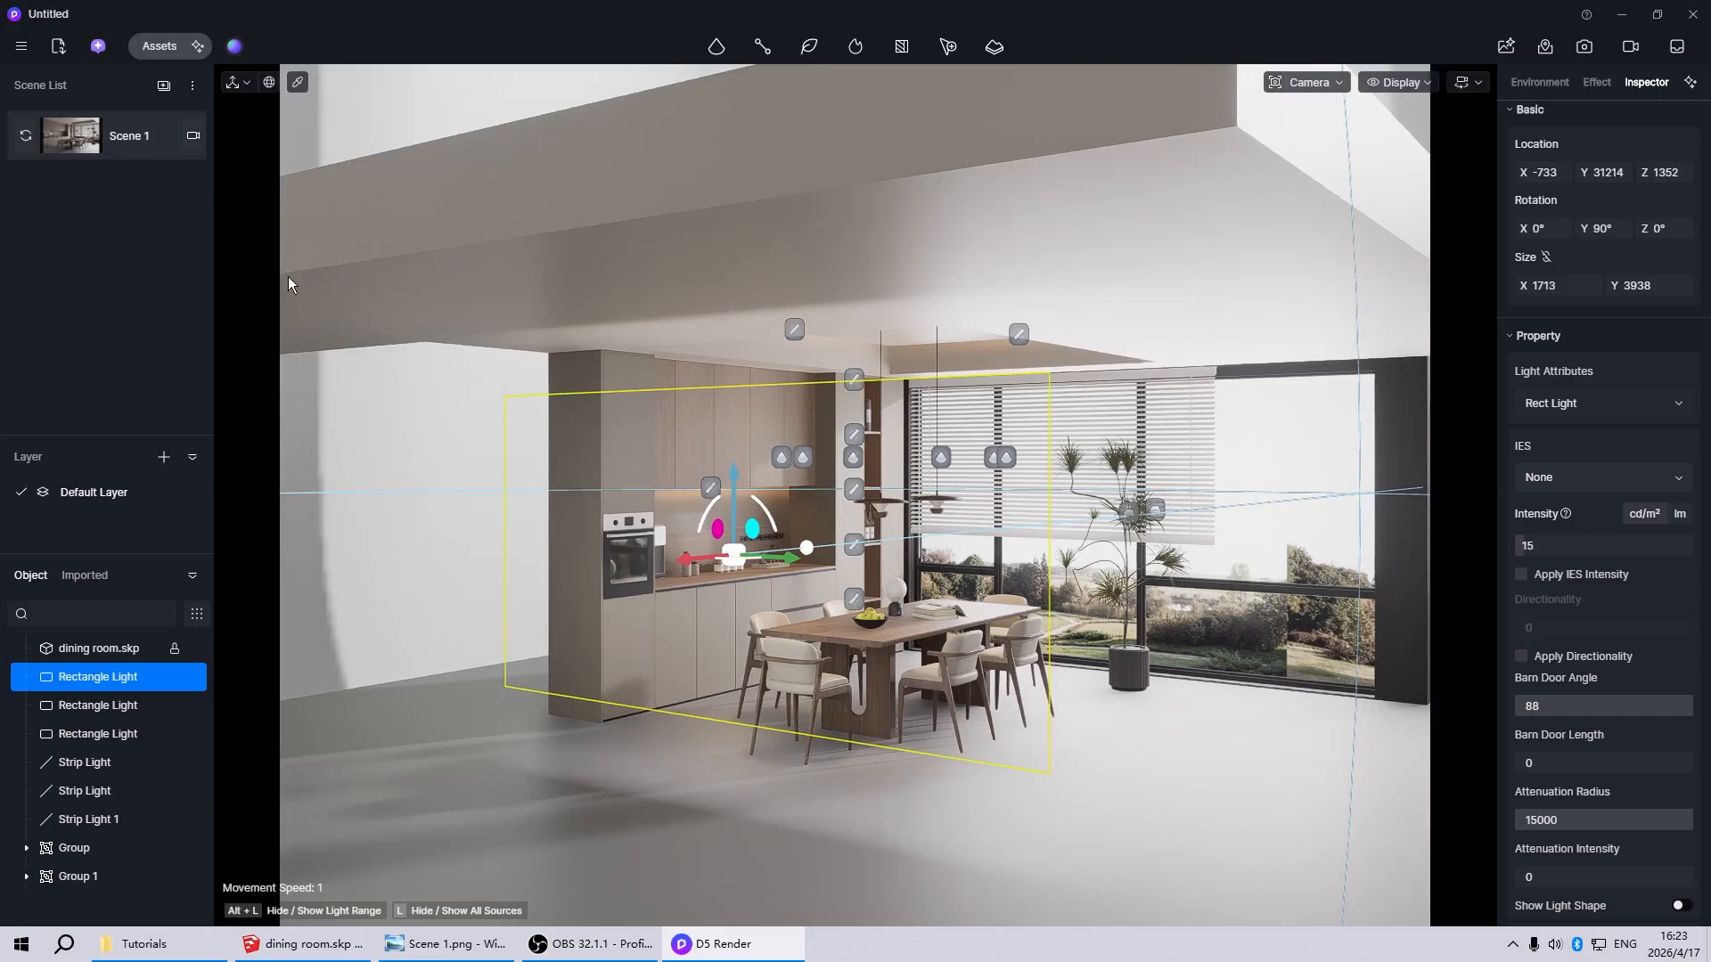
Return to the Scene 1 view and set the copied rectangle light's intensity to 5 cd/m²
click(73, 138)
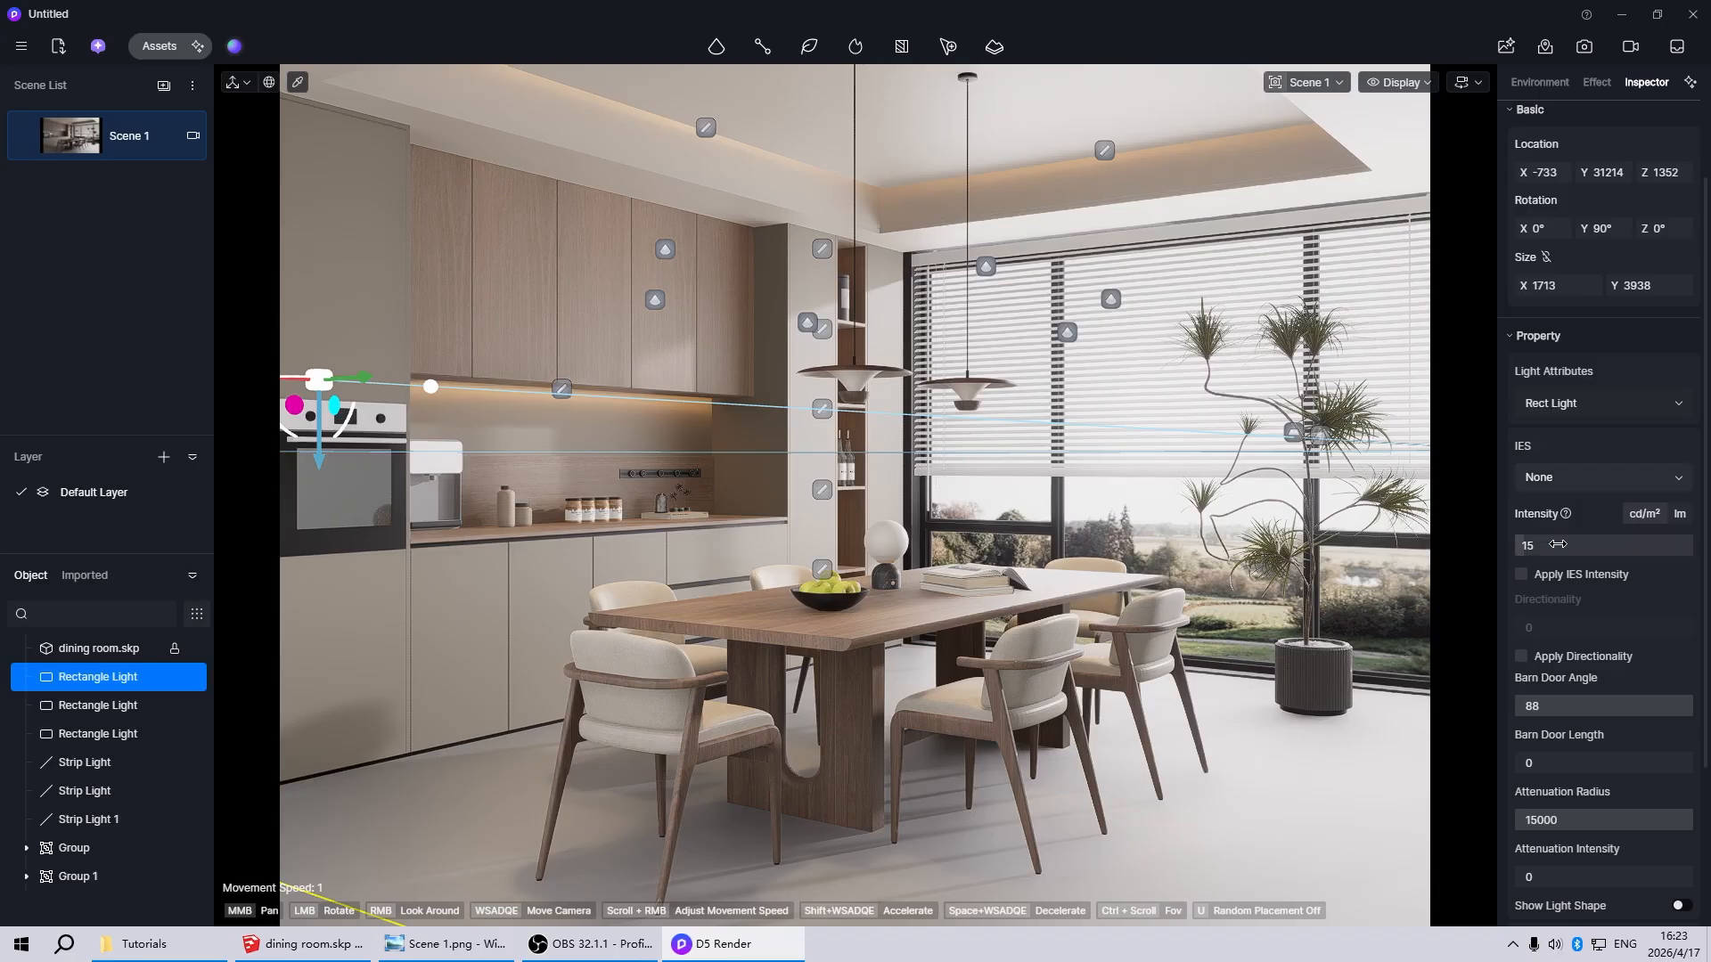
click(1558, 545)
text(5)
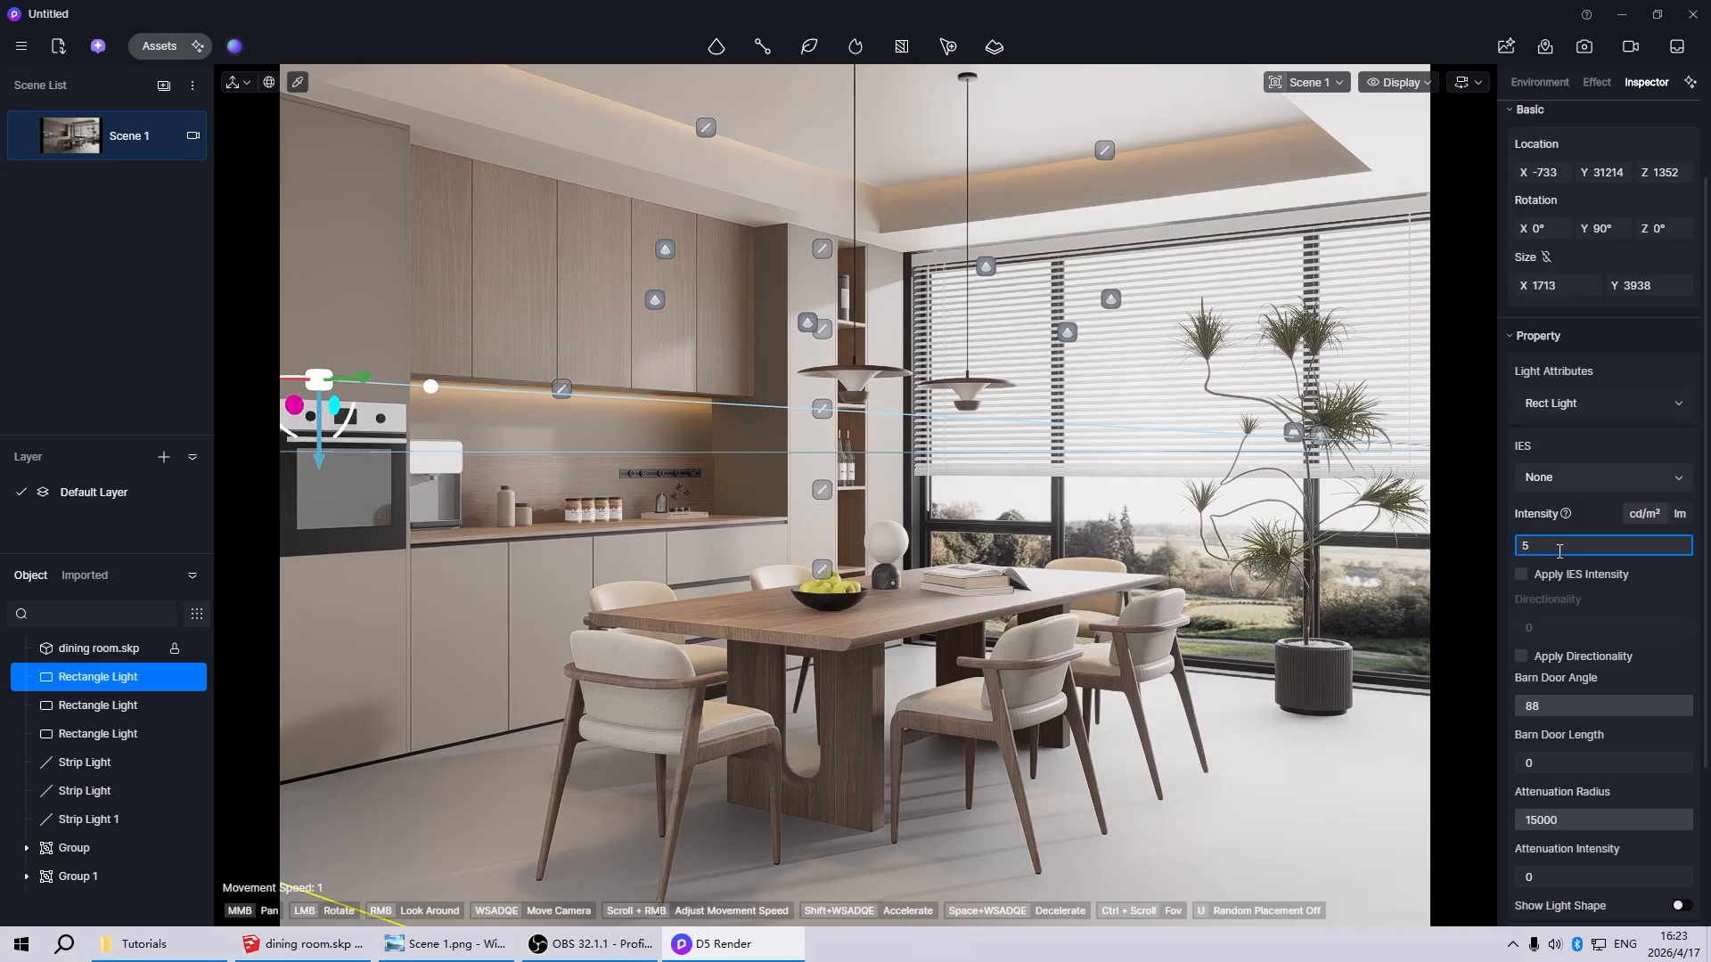
key(Return)
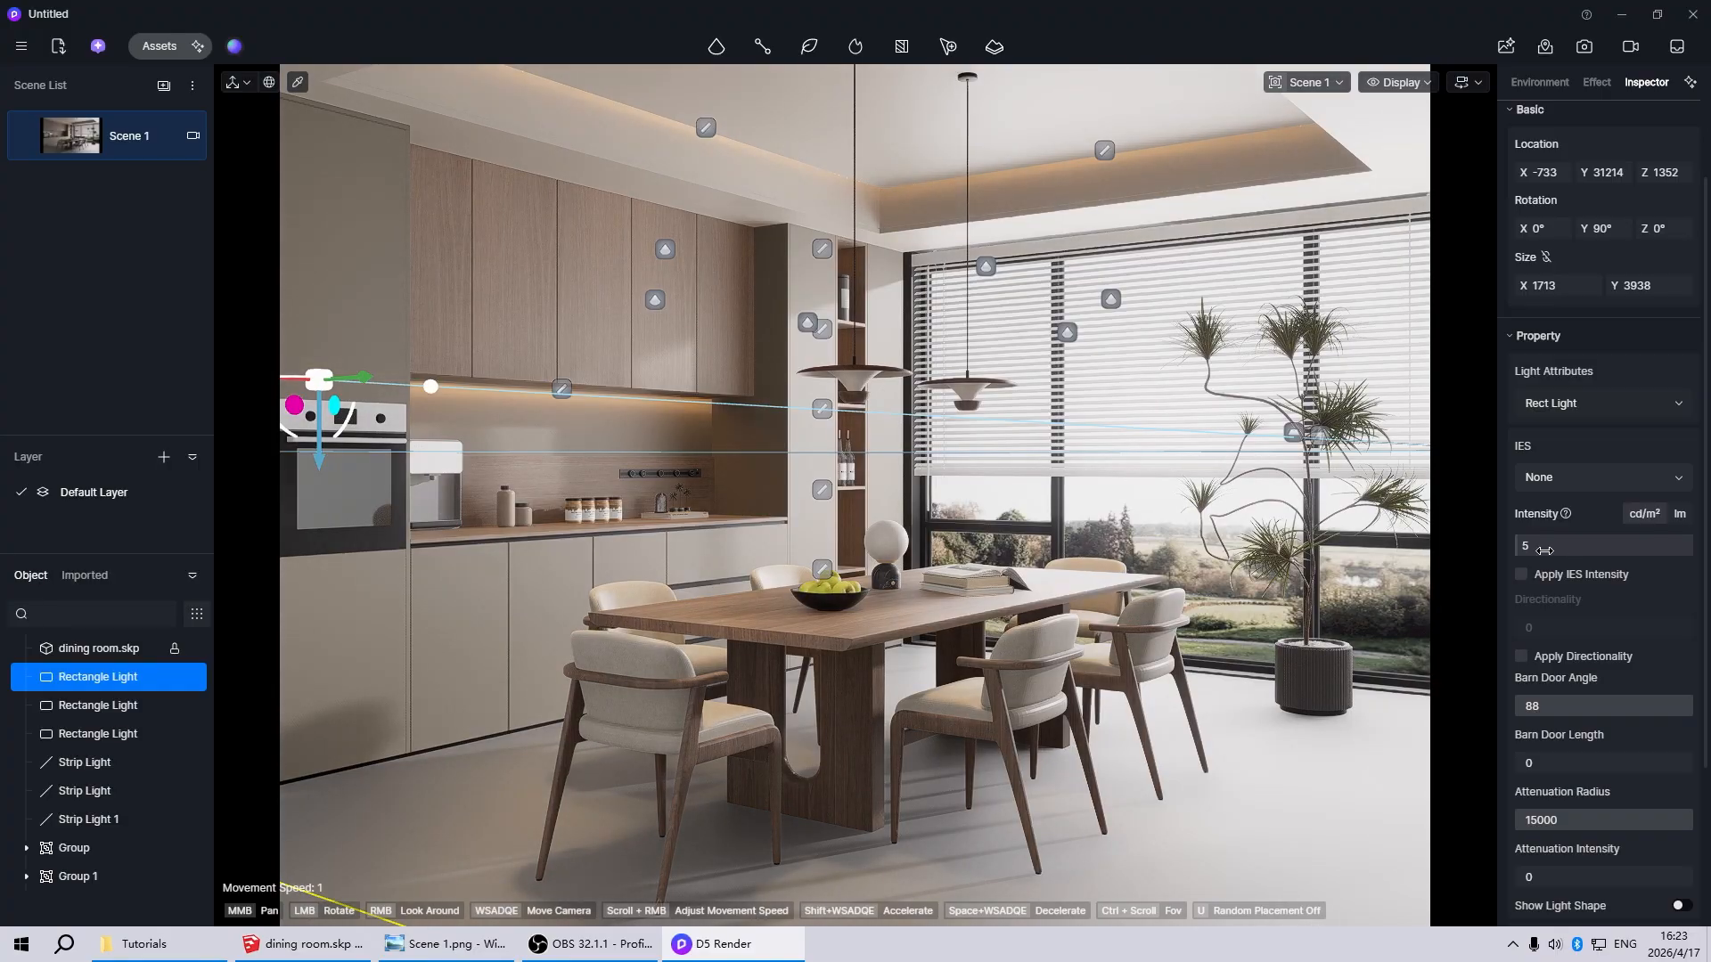
click(856, 477)
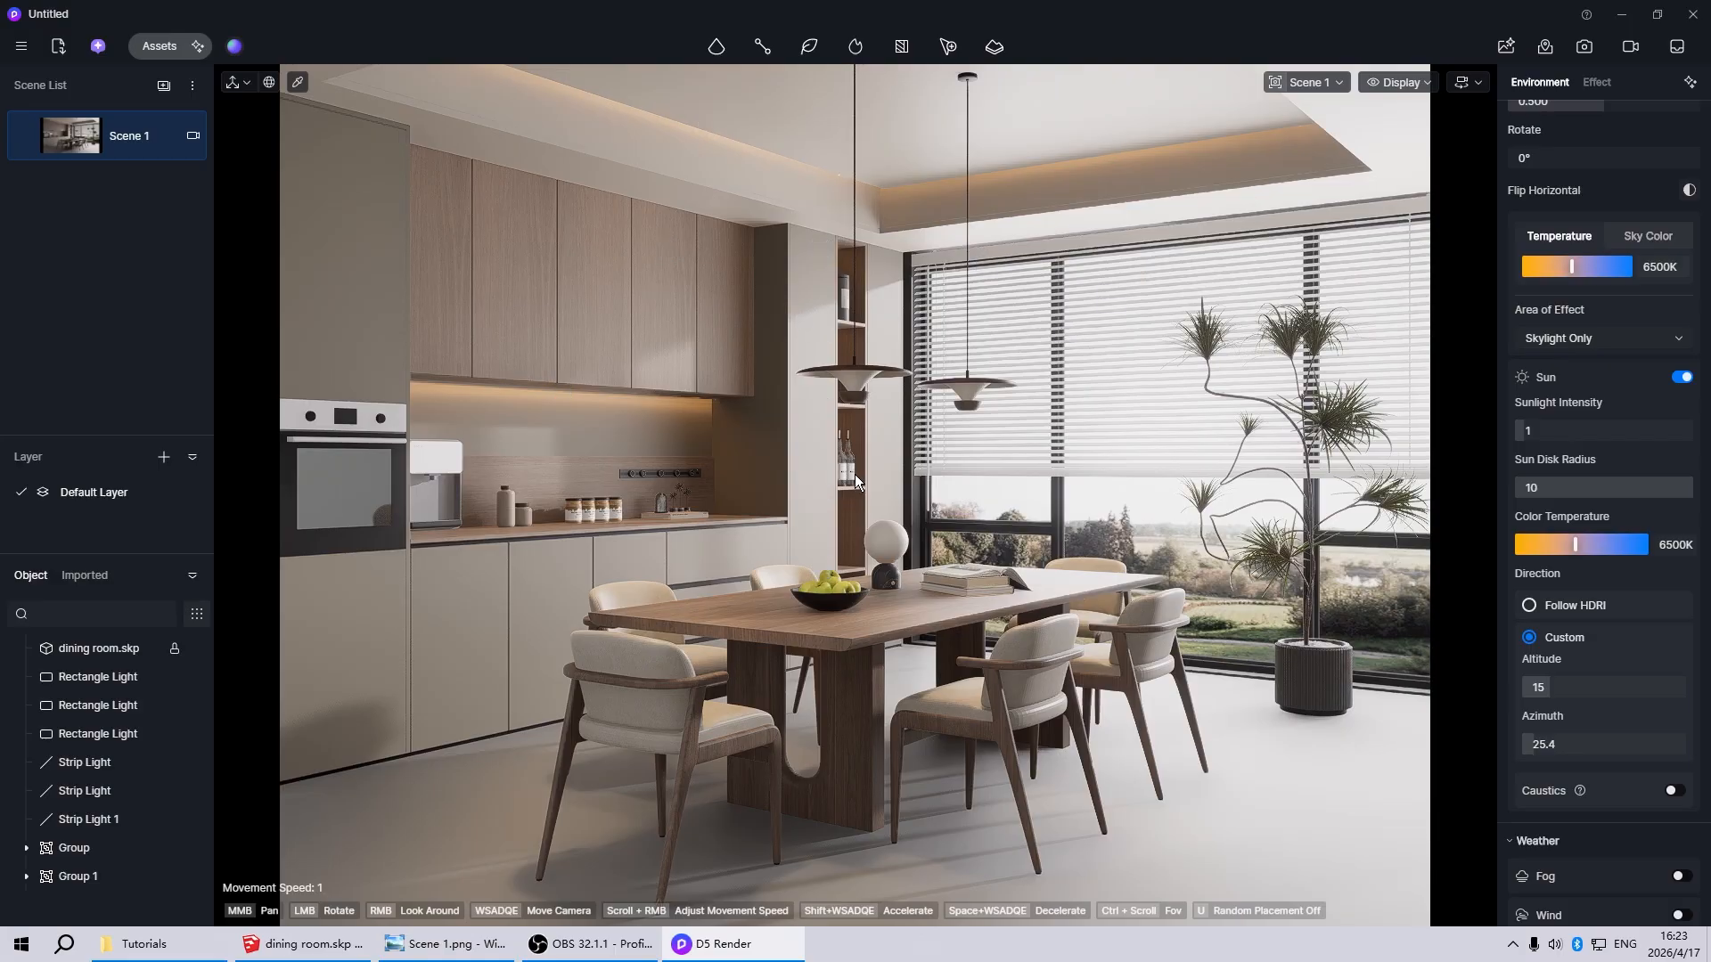
Adjust the post-processing exposure to -0.33, with highlight local exposure 0.2 and shadow local exposure 0.27
click(1597, 82)
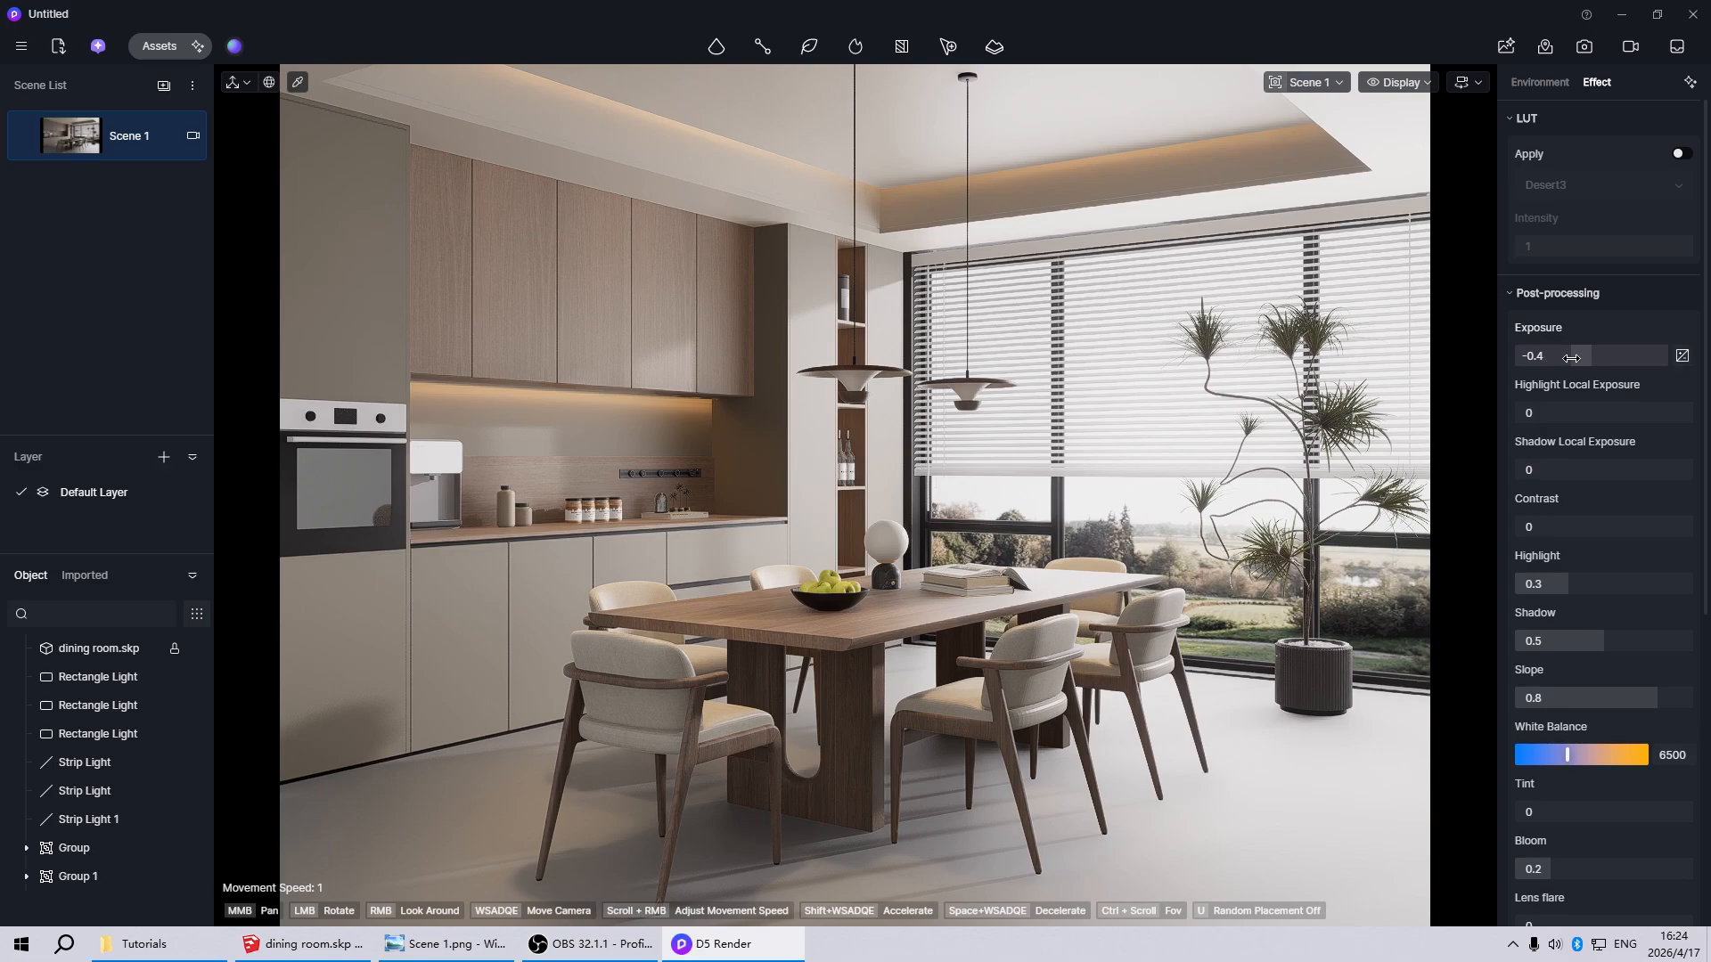
drag(1571, 357, 1576, 358)
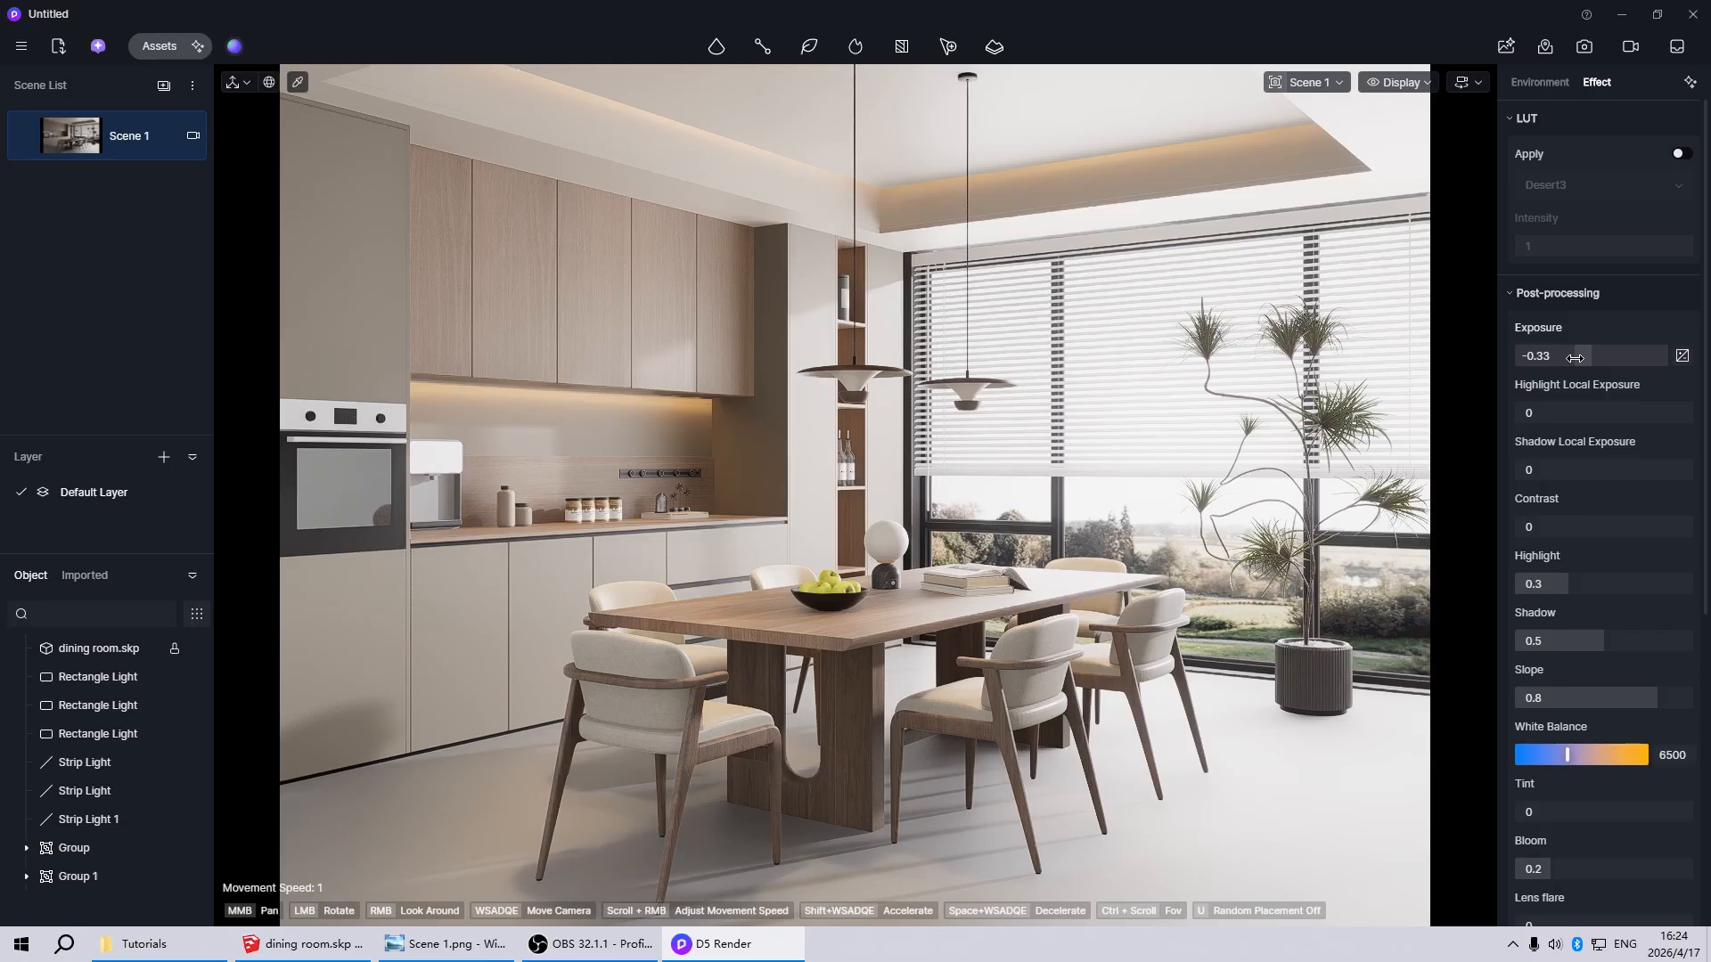
drag(1575, 358, 1574, 357)
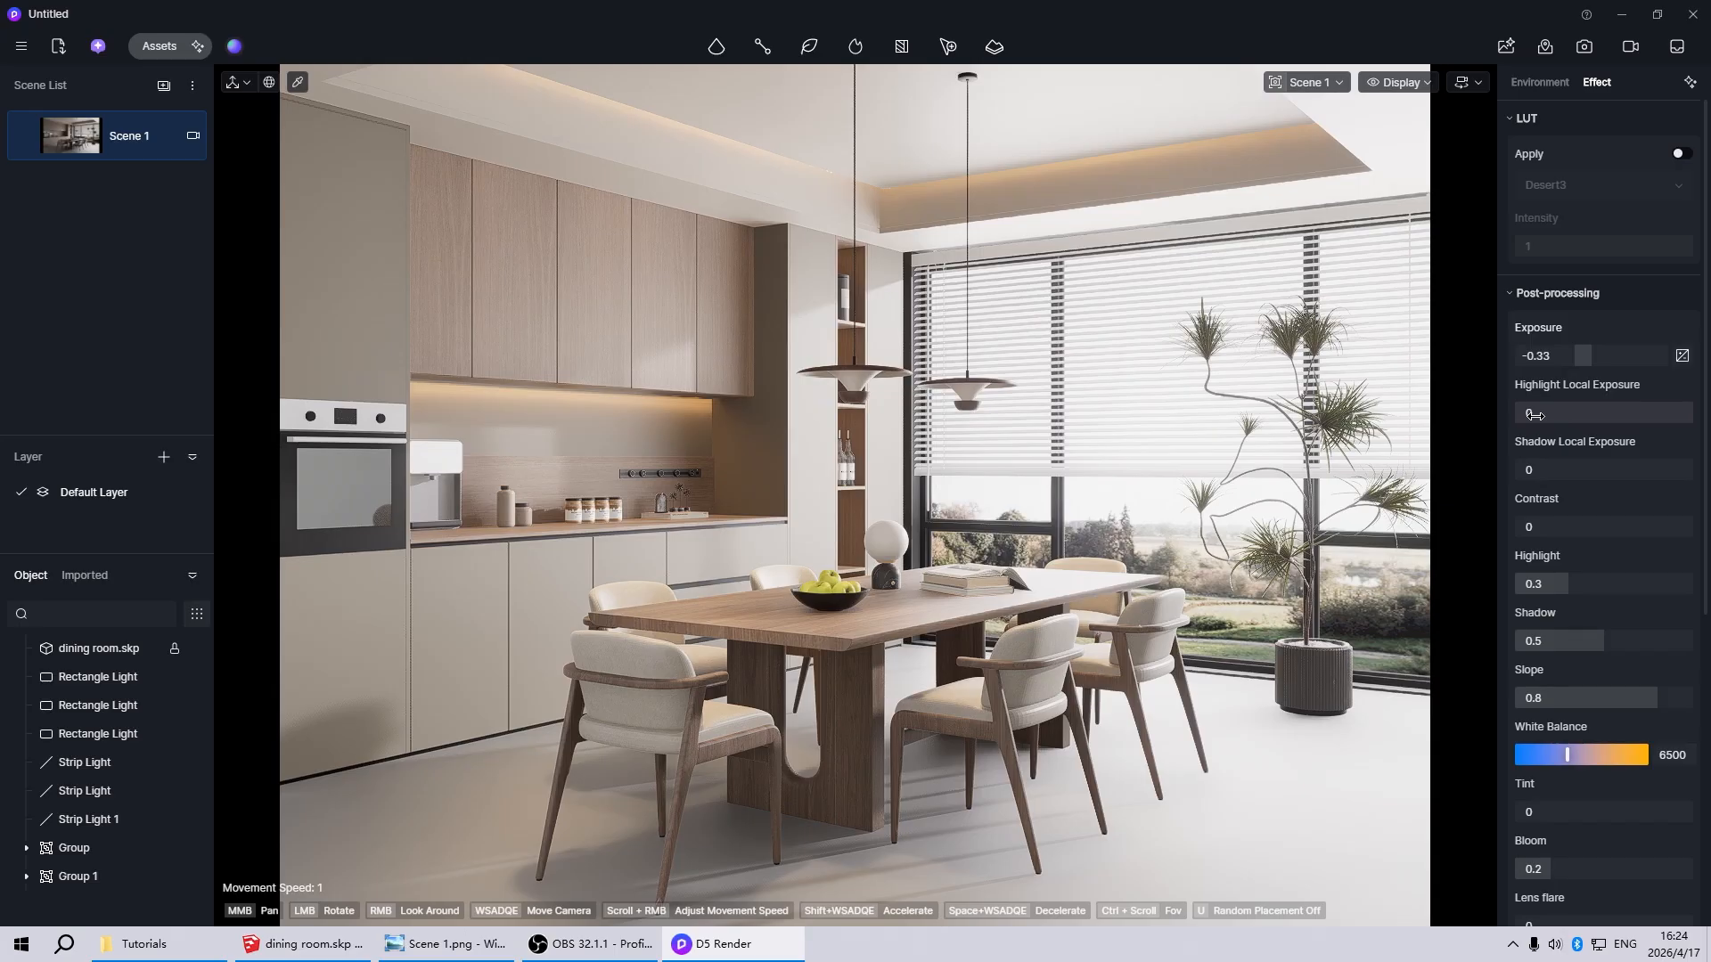
drag(1536, 413, 1572, 418)
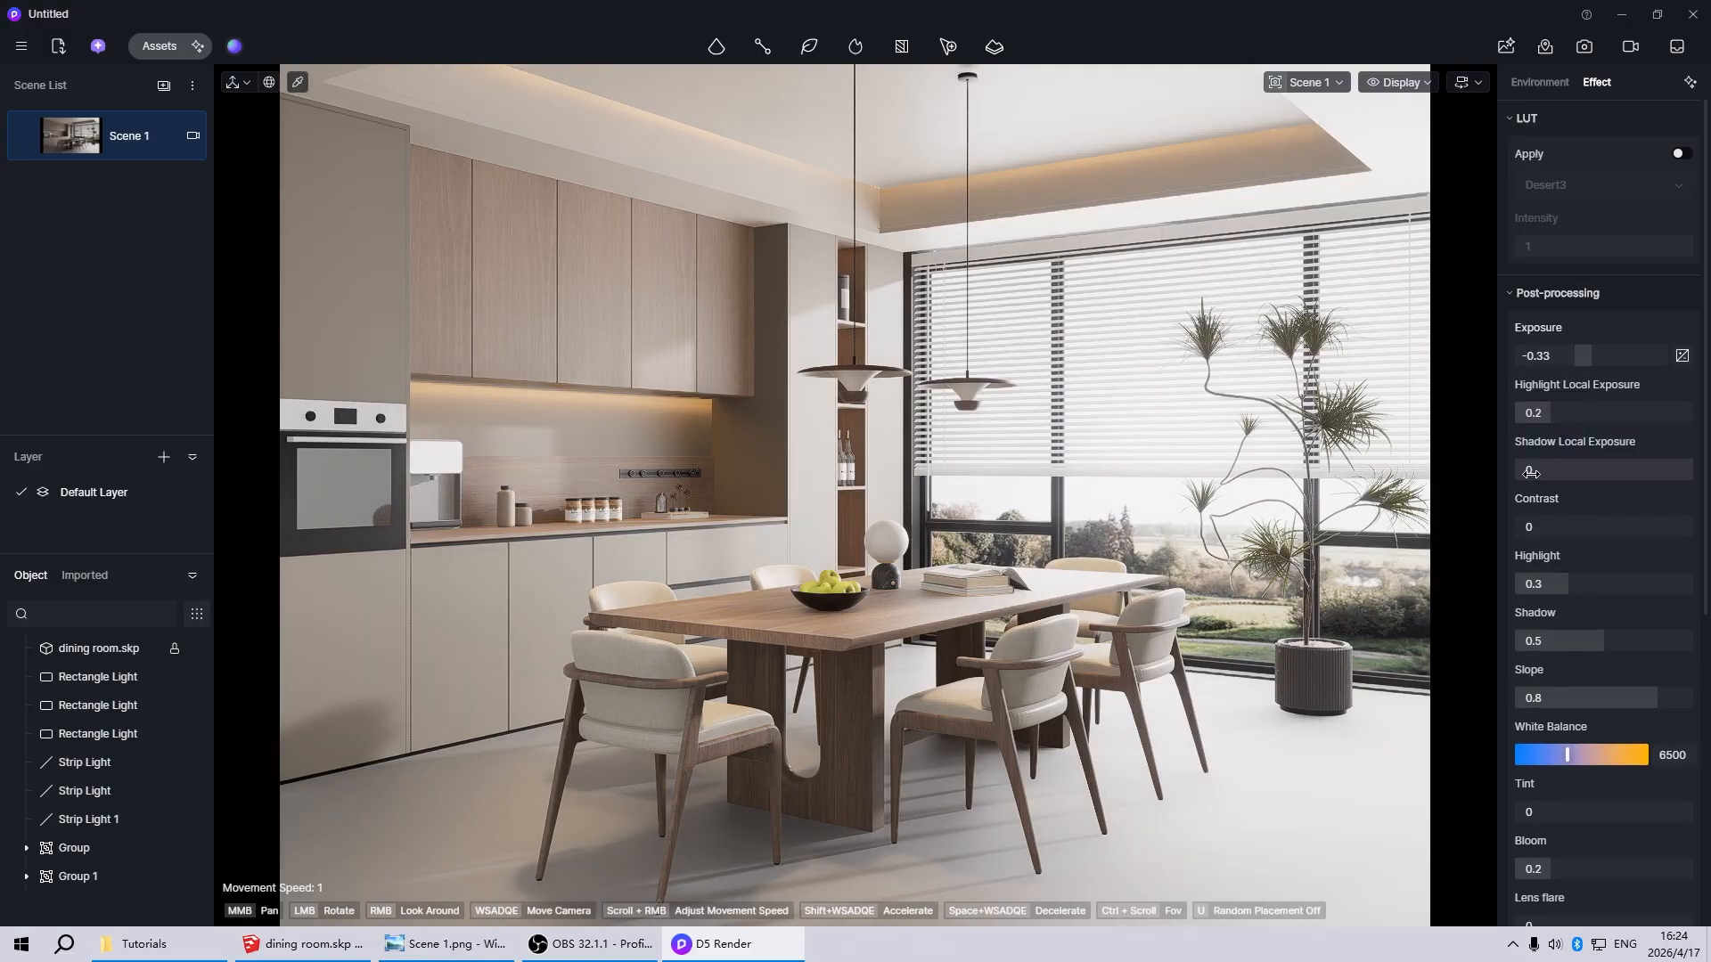
drag(1530, 472, 1578, 472)
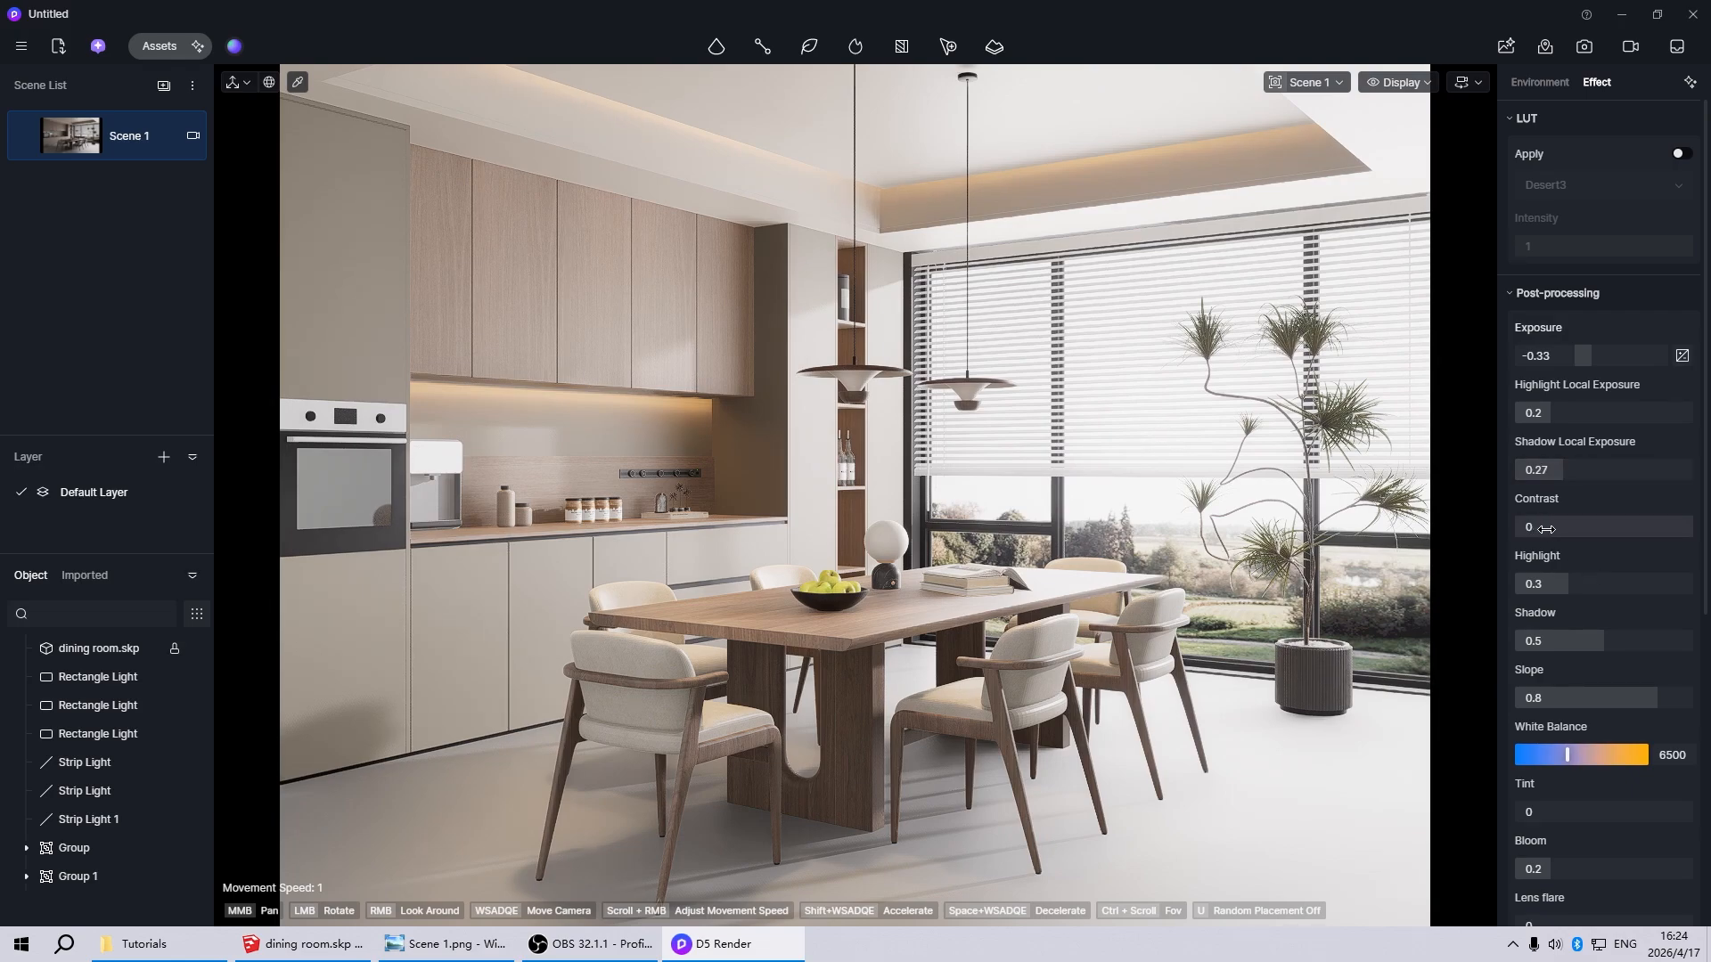
Try a lower and a higher post-processing contrast, and set it to 0.2
mouse_move(1547, 528)
mouse_down()
mouse_move(1611, 529)
mouse_move(1567, 527)
mouse_up()
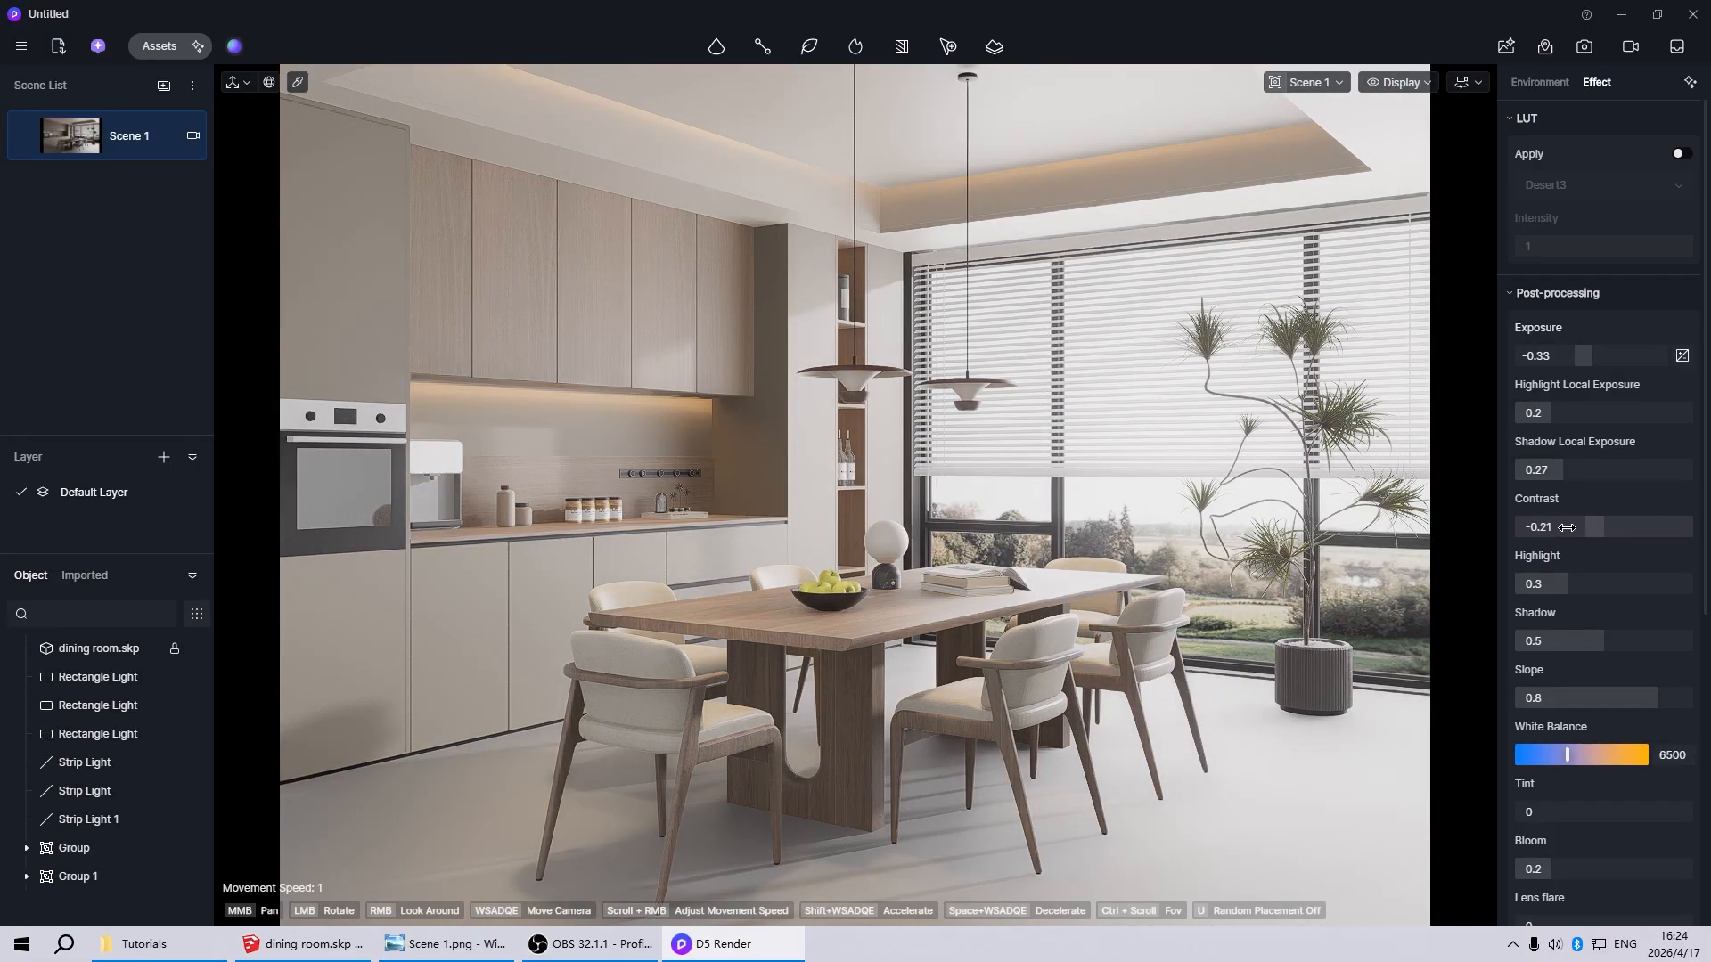
drag(1564, 528, 1602, 528)
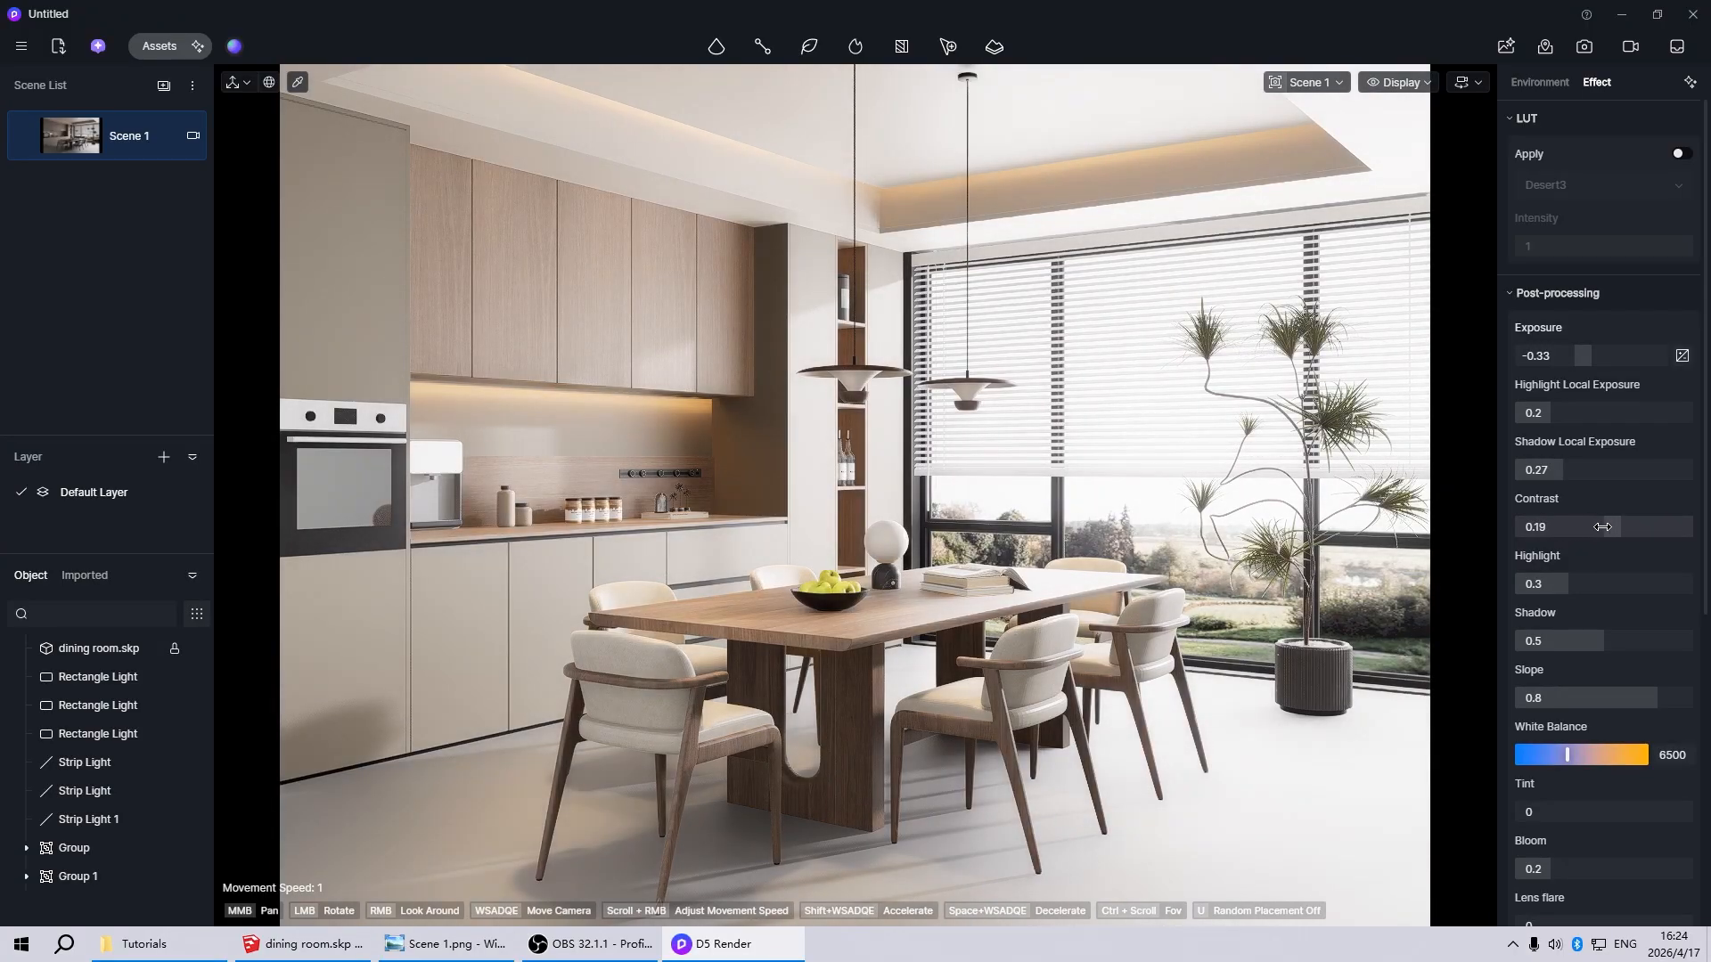
double_click(1591, 529)
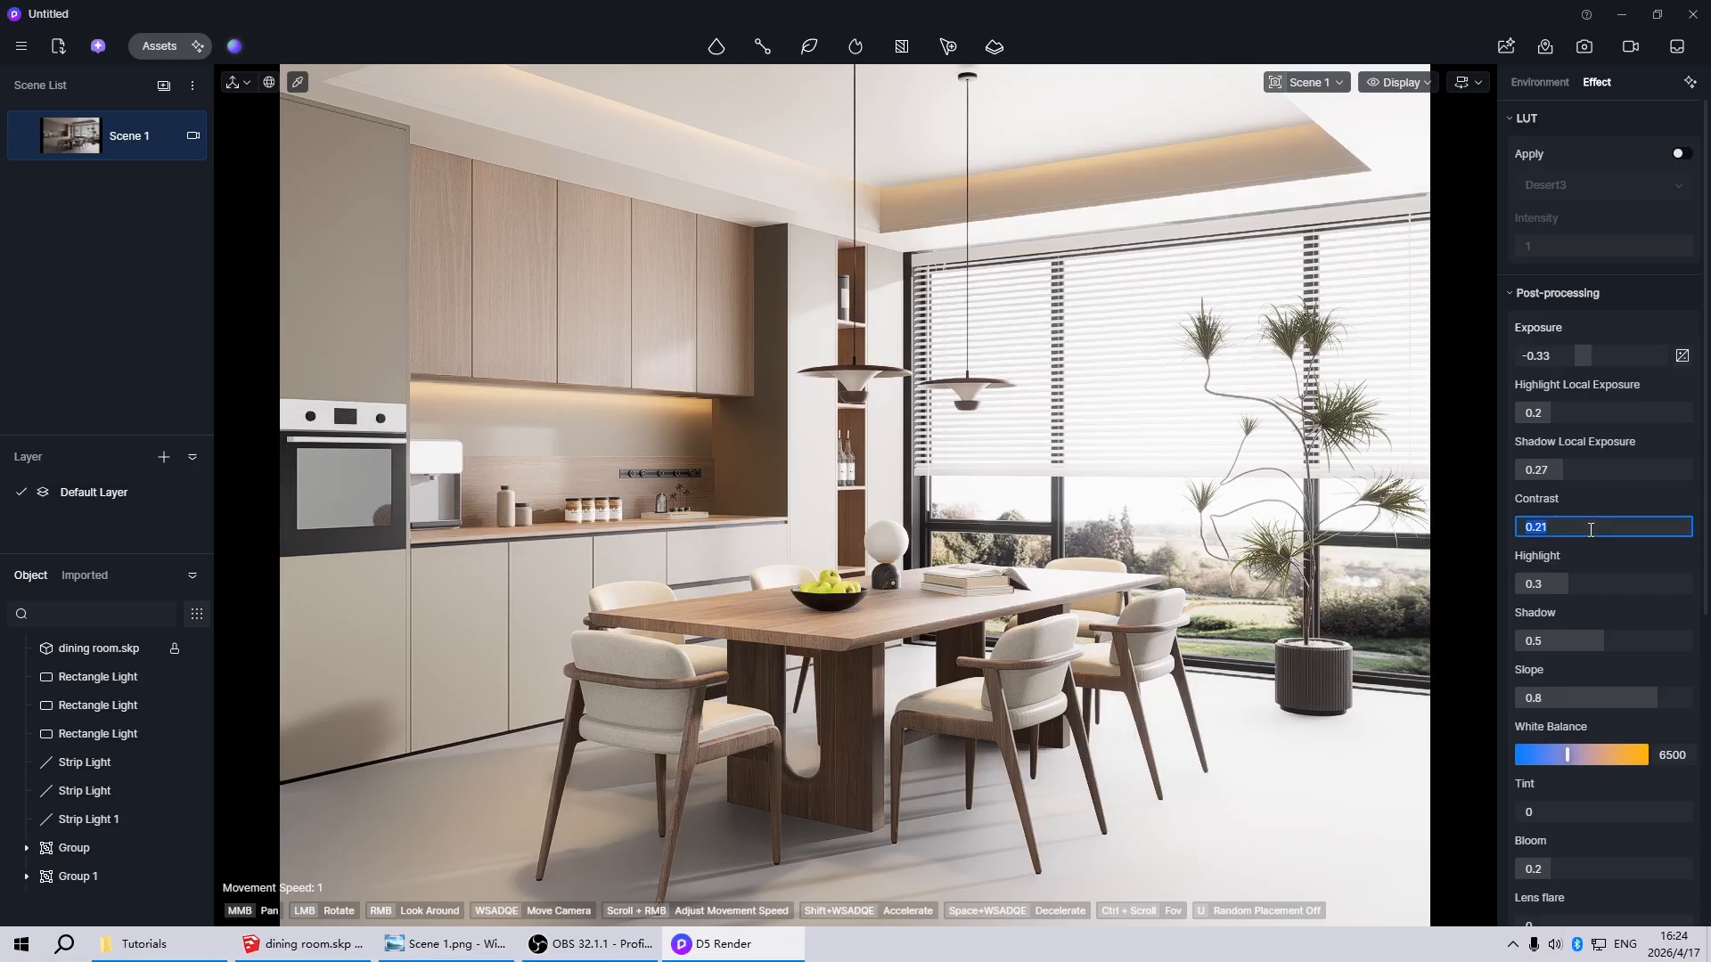
text(0)
key(Return)
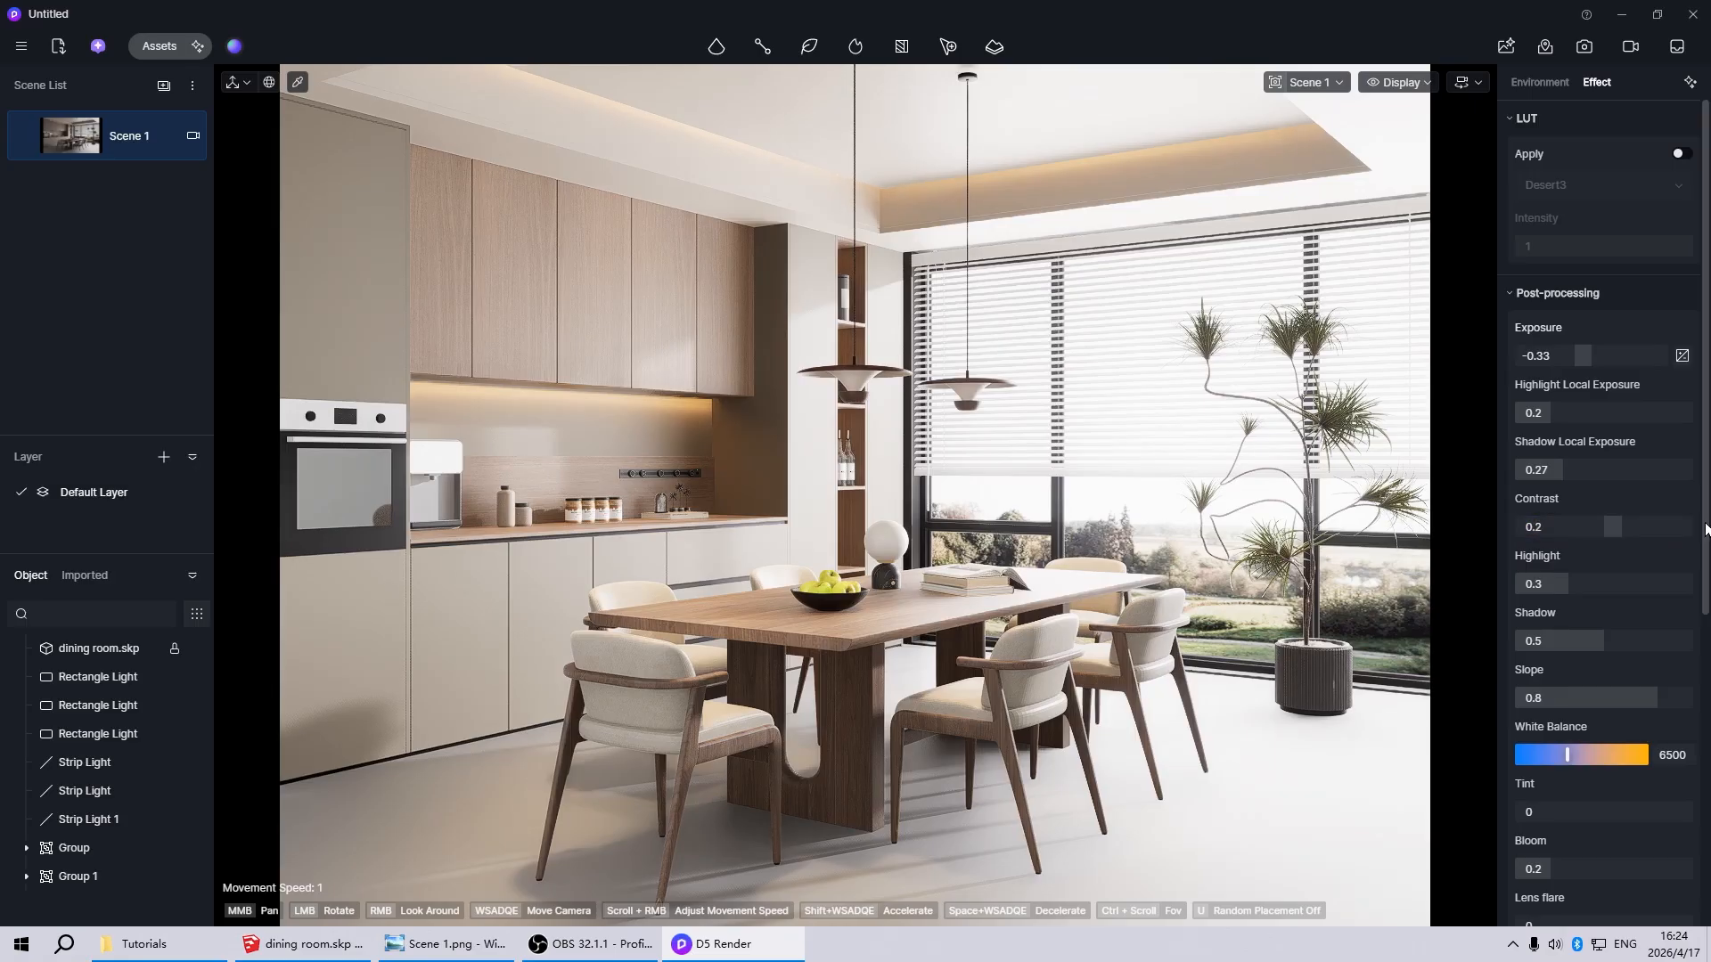
mouse_move(1705, 528)
mouse_down()
mouse_move(1706, 829)
mouse_move(1708, 528)
mouse_up()
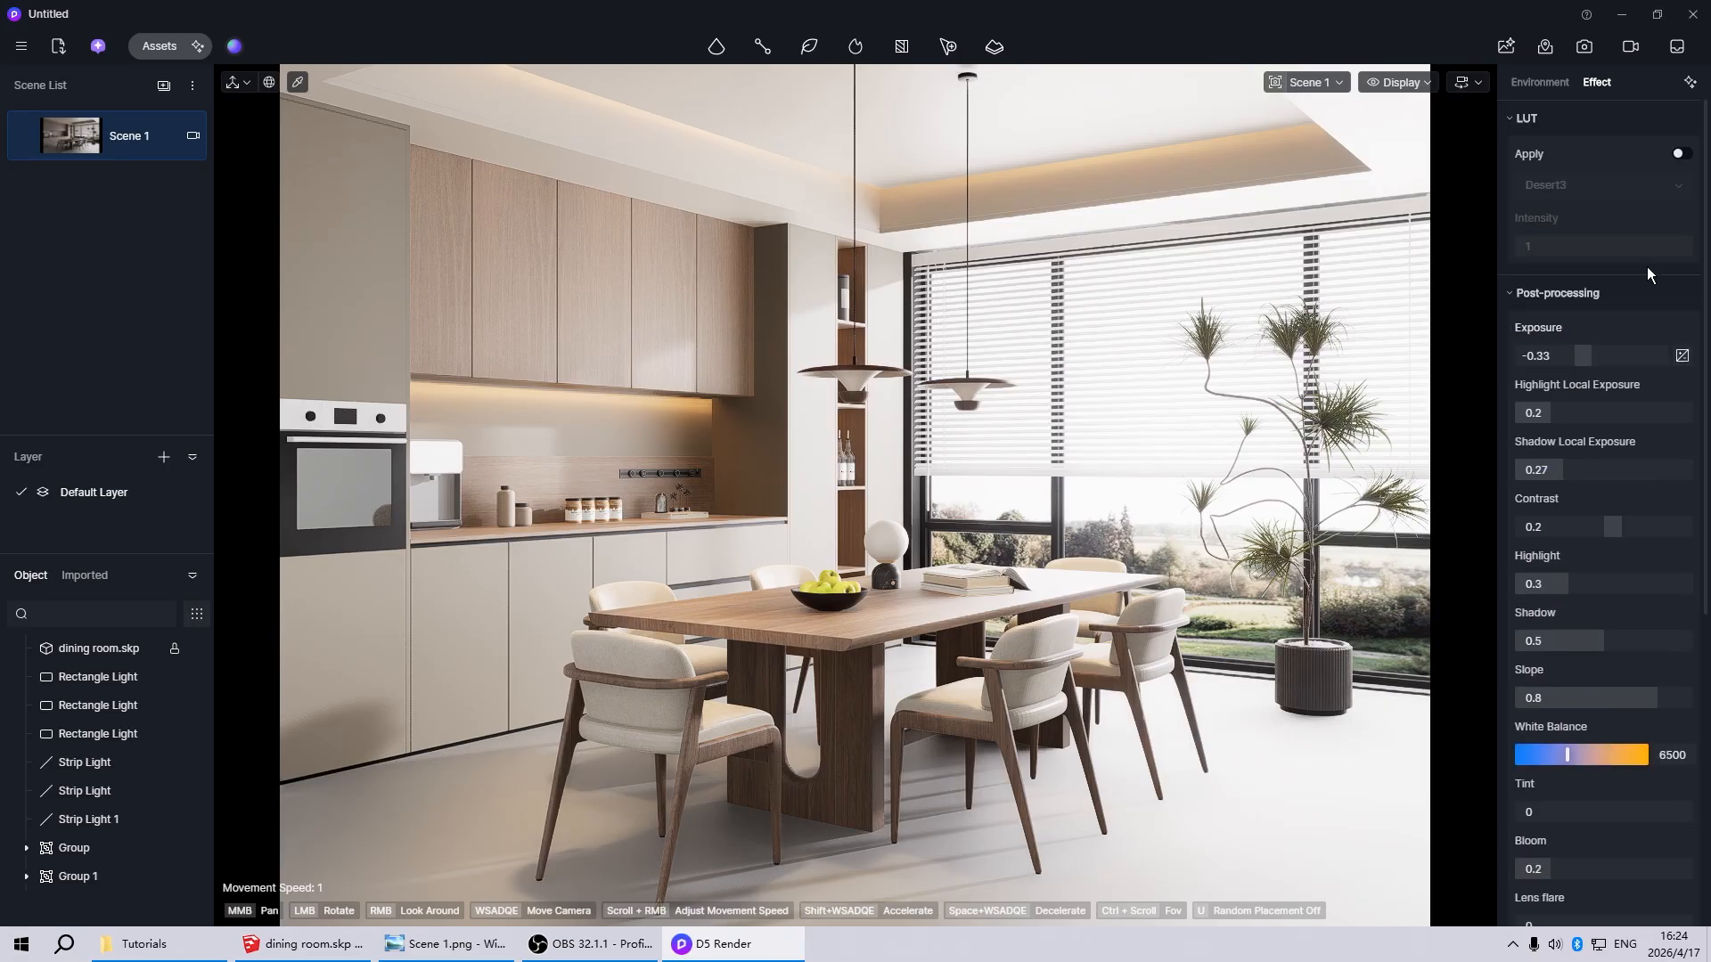
Enable the LUT, compare the custom Cinematic 11 and Warm 9 looks, and apply Cinematic 11
click(1680, 154)
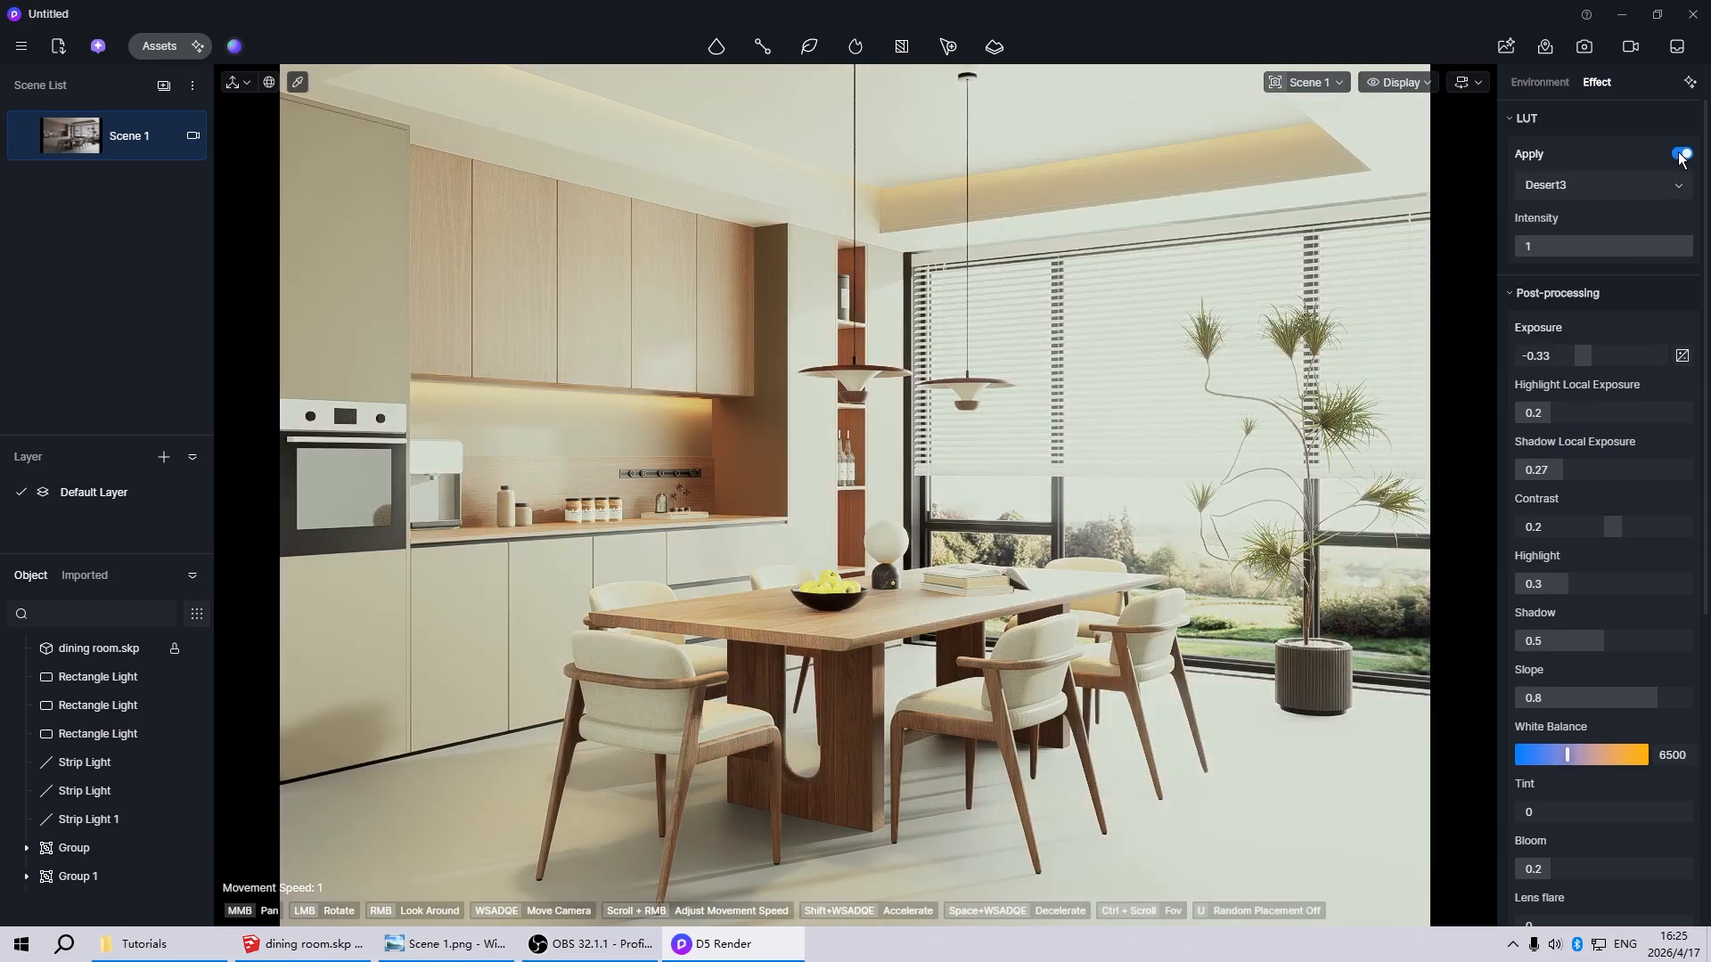
click(1564, 189)
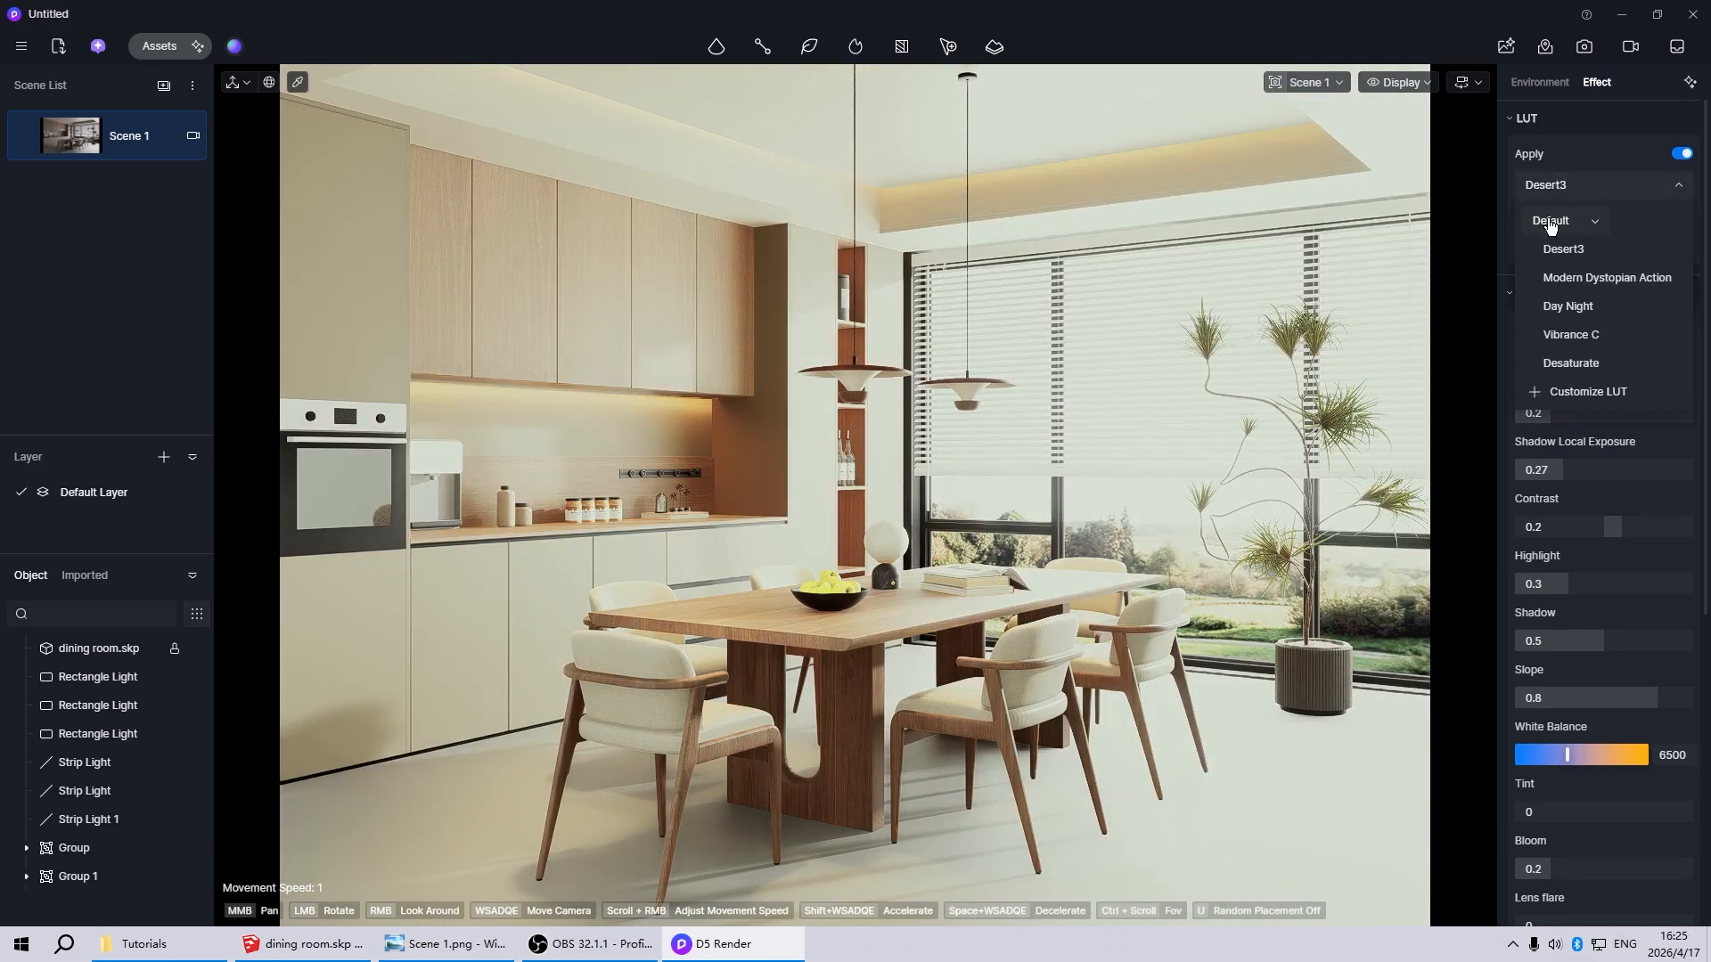
click(1550, 226)
click(1553, 242)
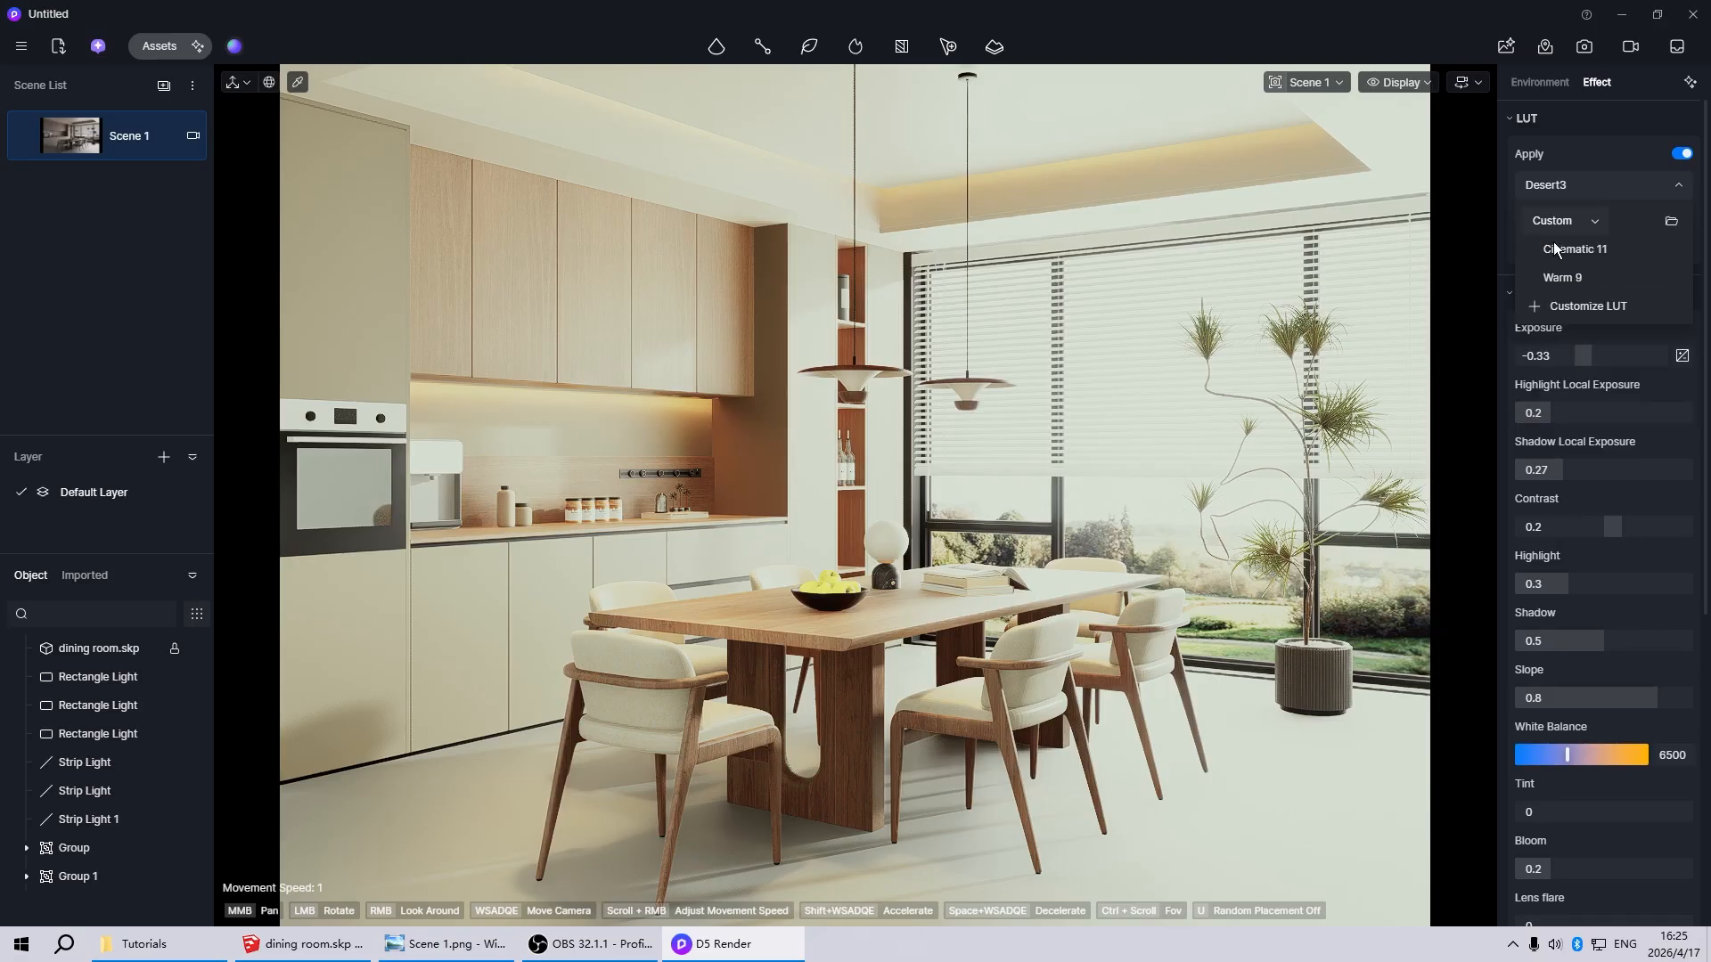
click(1567, 278)
click(1561, 251)
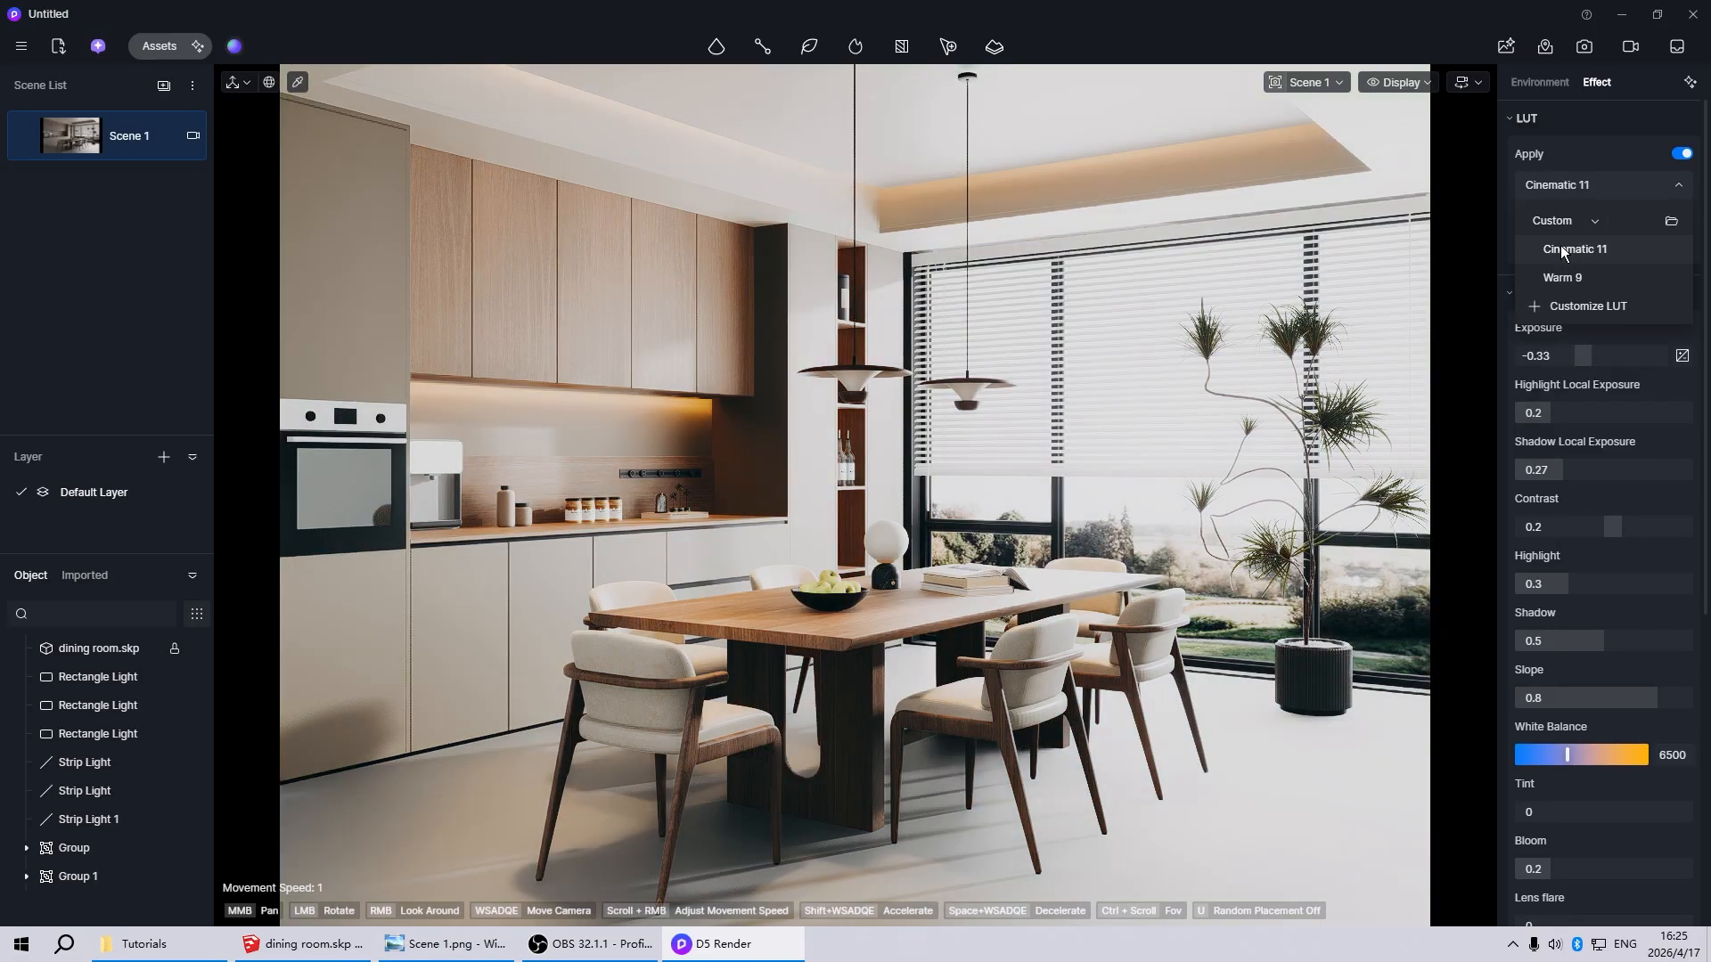
click(1564, 278)
click(1568, 249)
click(1569, 249)
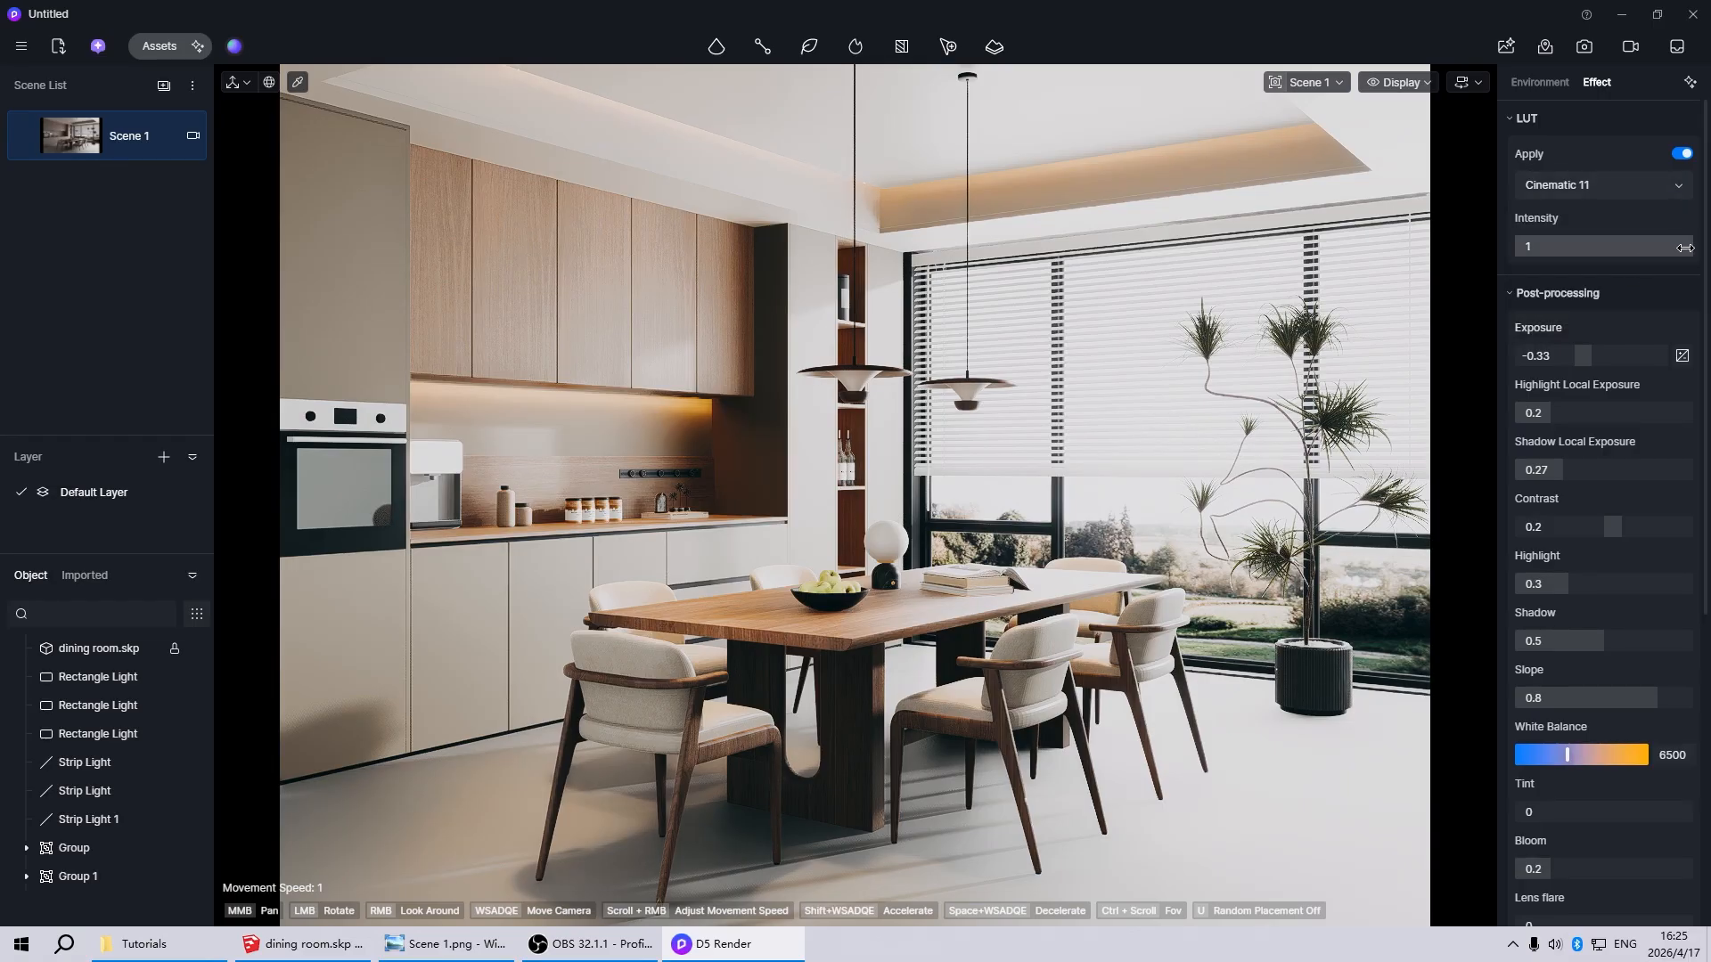
Set the LUT intensity to 0.2 and update Scene 1 with the current settings
drag(1685, 247, 1568, 254)
click(1564, 250)
text(0.2)
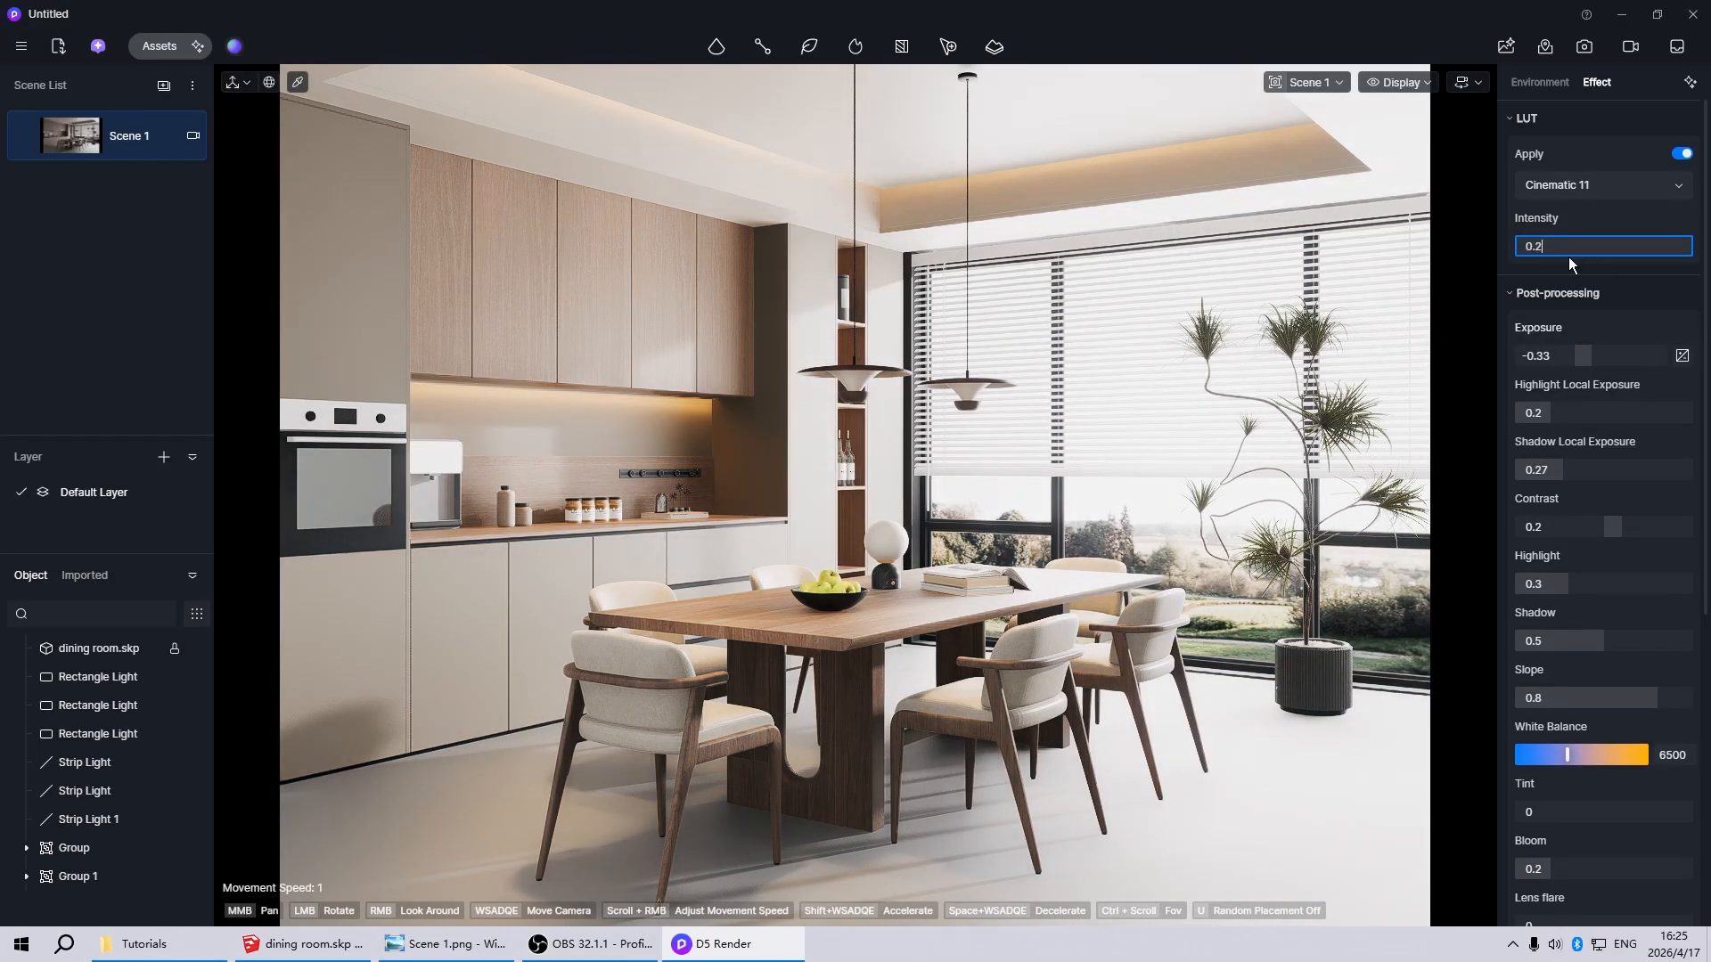
key(Return)
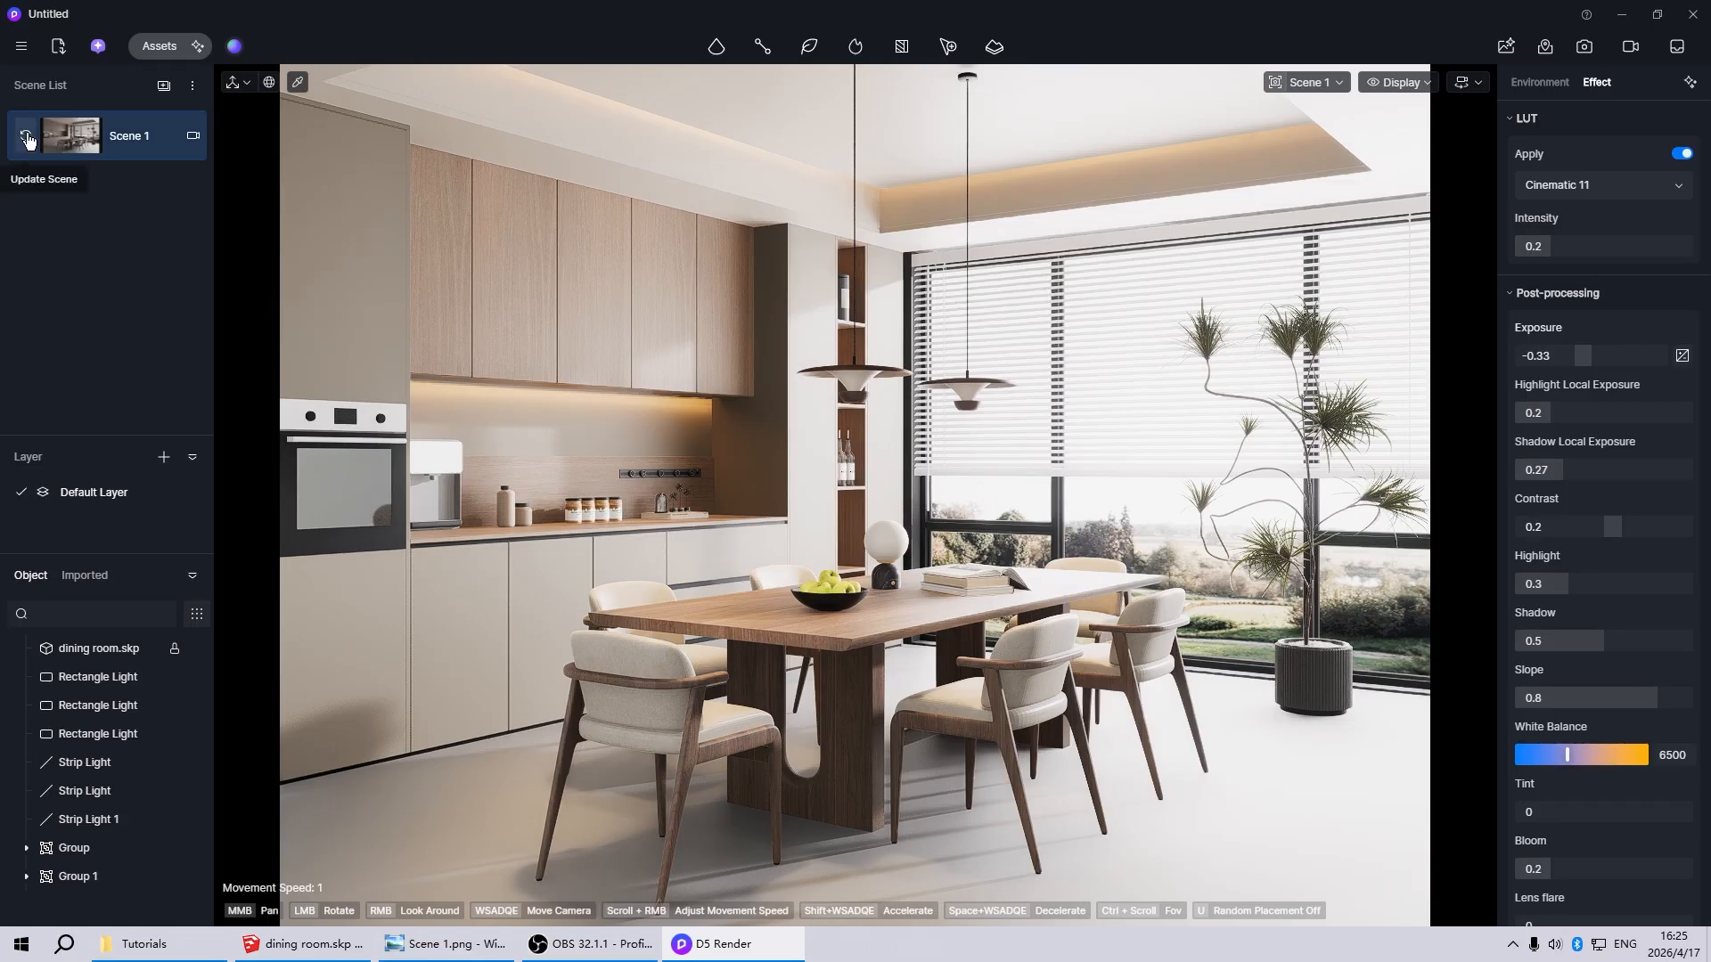
click(28, 140)
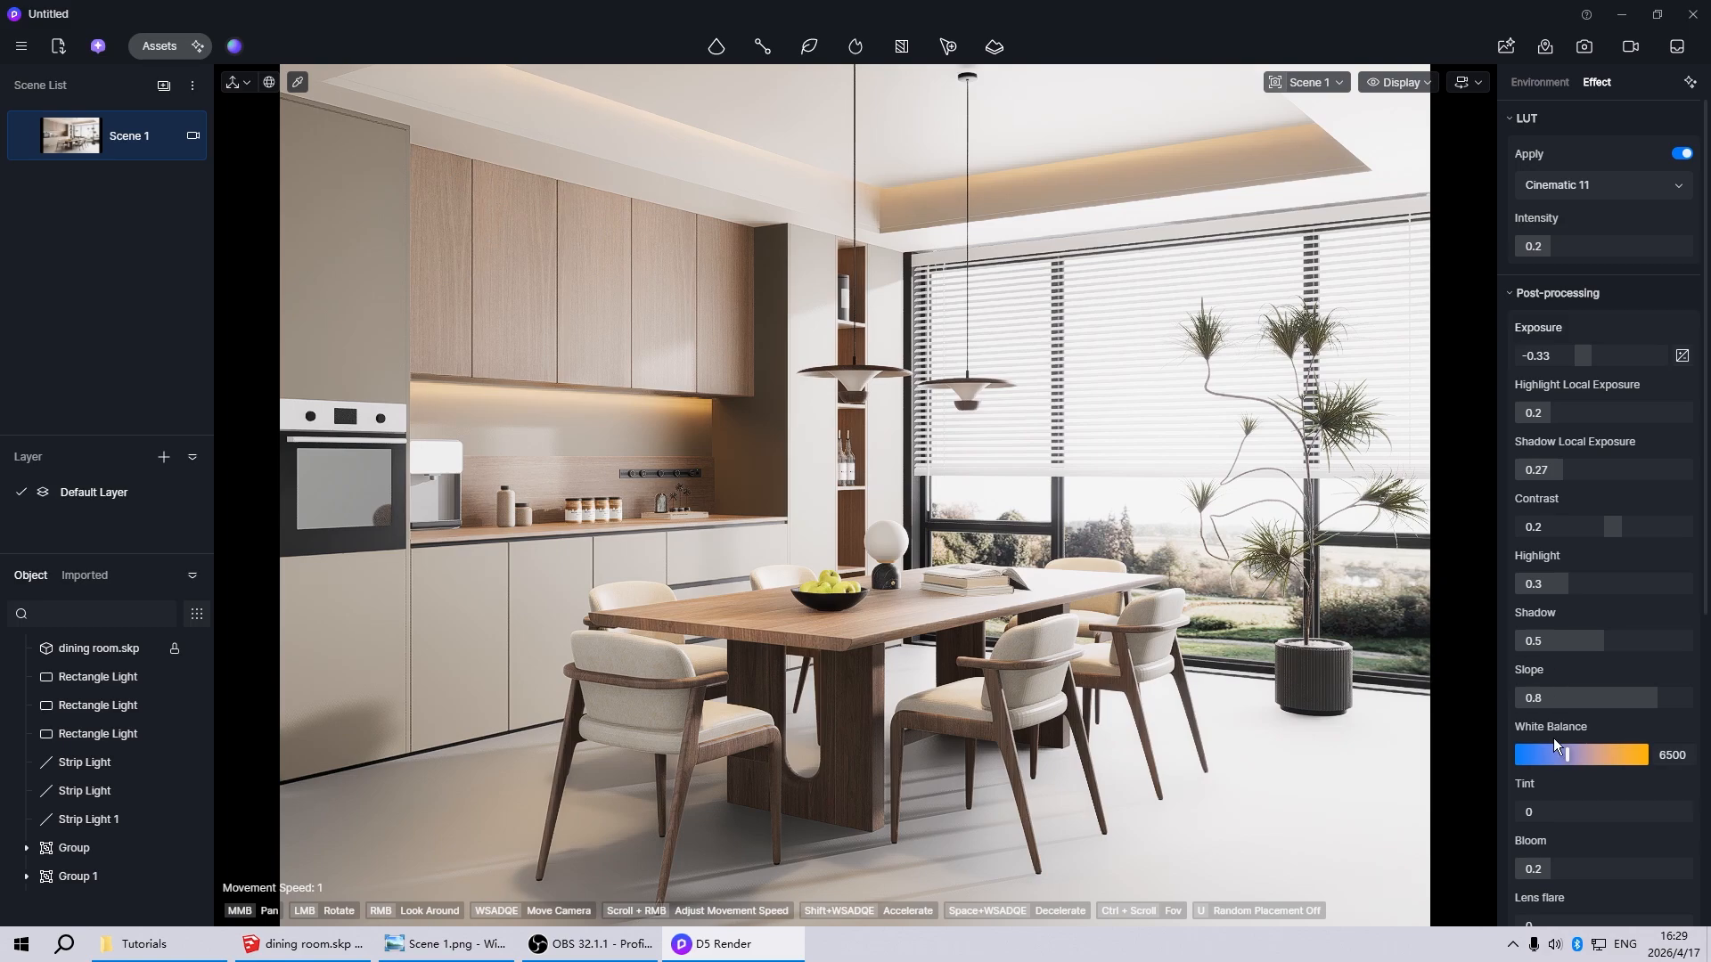
Set the post-processing white balance to 6800
drag(1570, 757, 1576, 756)
click(1654, 755)
text(6800)
key(Return)
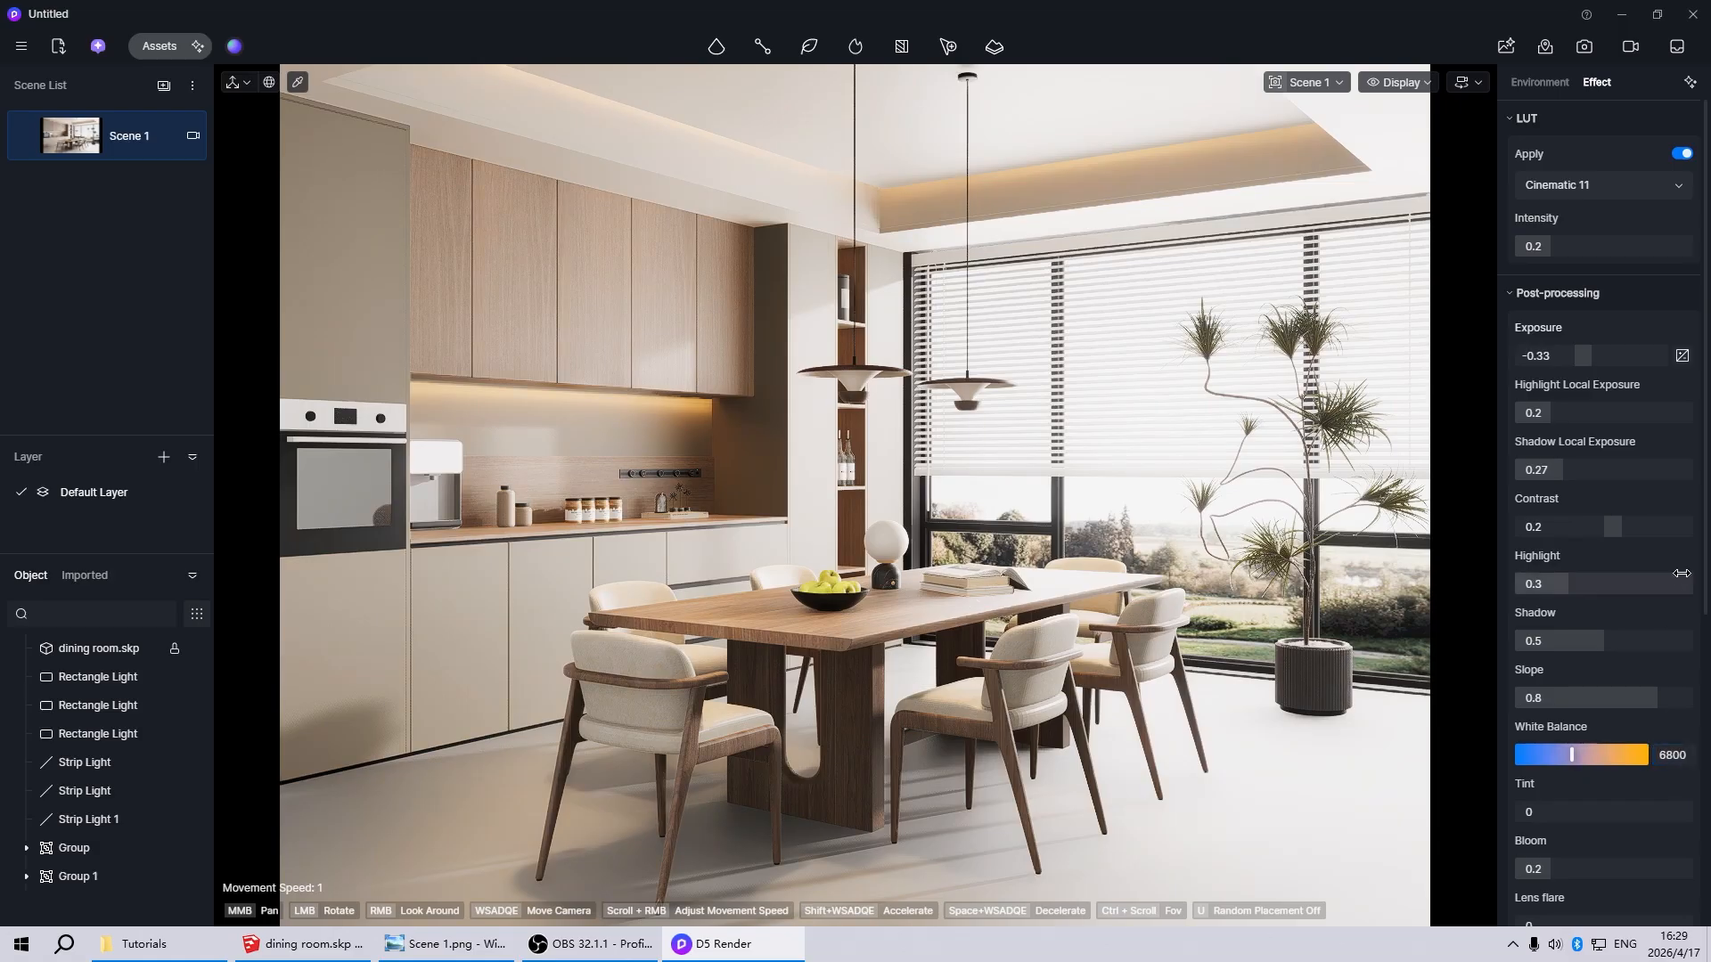
Set the post-processing saturation to 0.05 and save the project
scroll(1687, 752, down, 4)
scroll(1686, 752, down, 1)
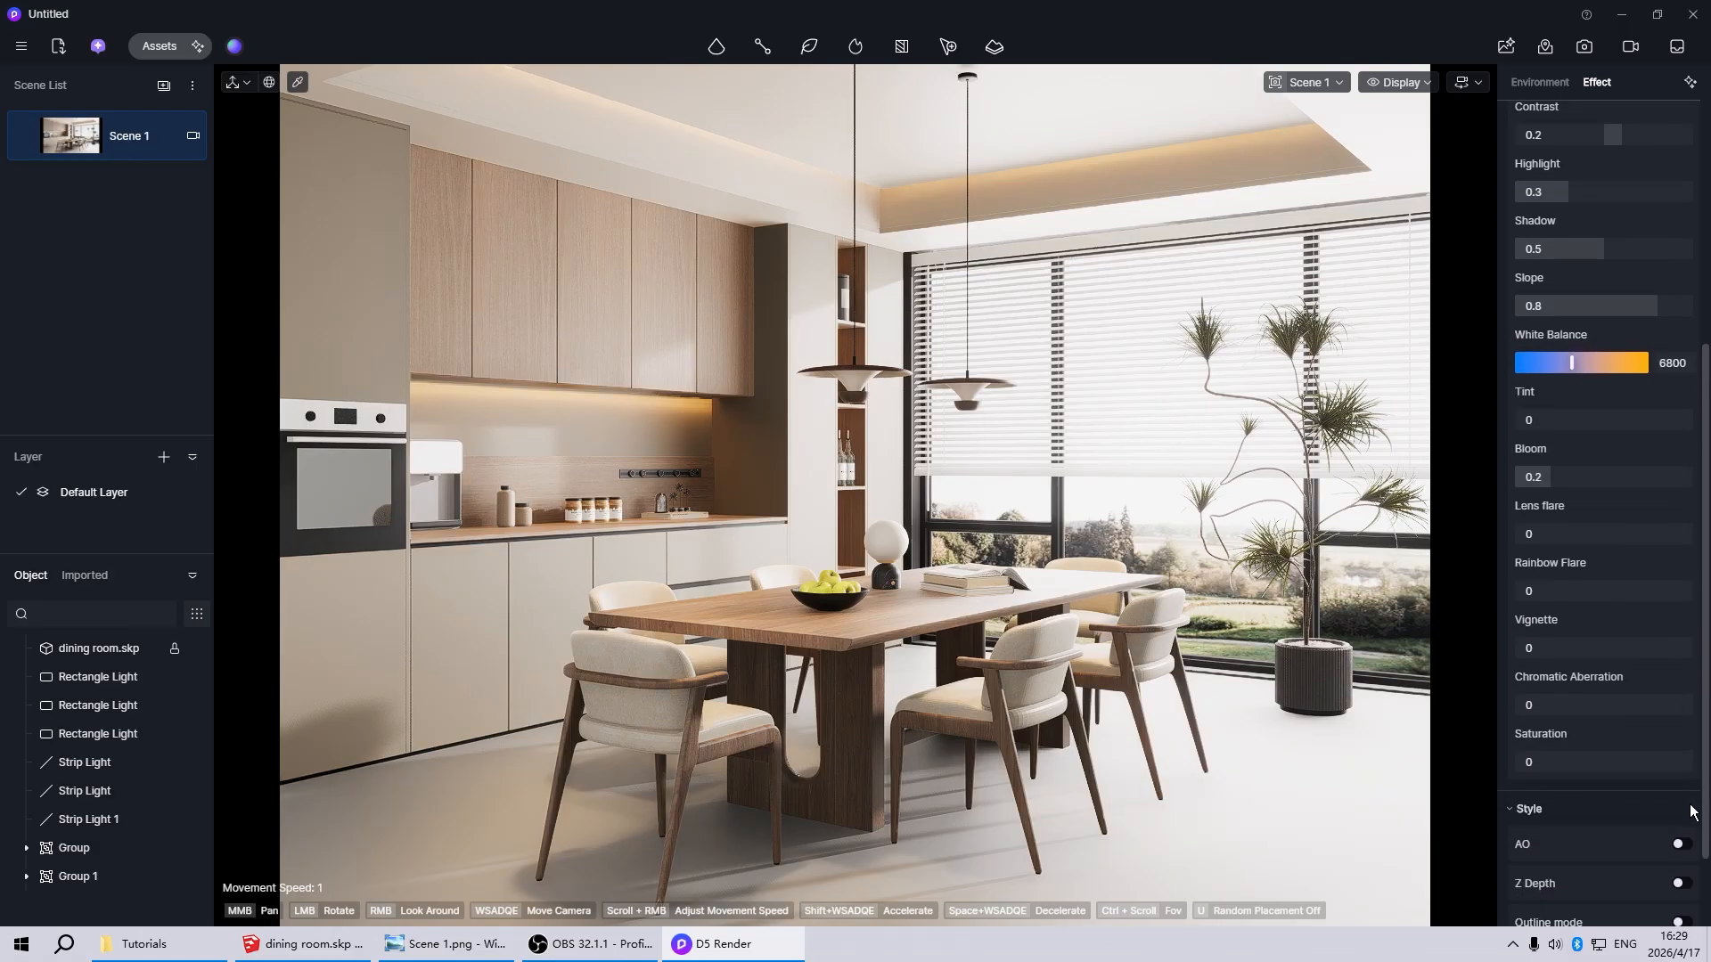
drag(1529, 763, 1535, 763)
click(1554, 764)
text(0.05)
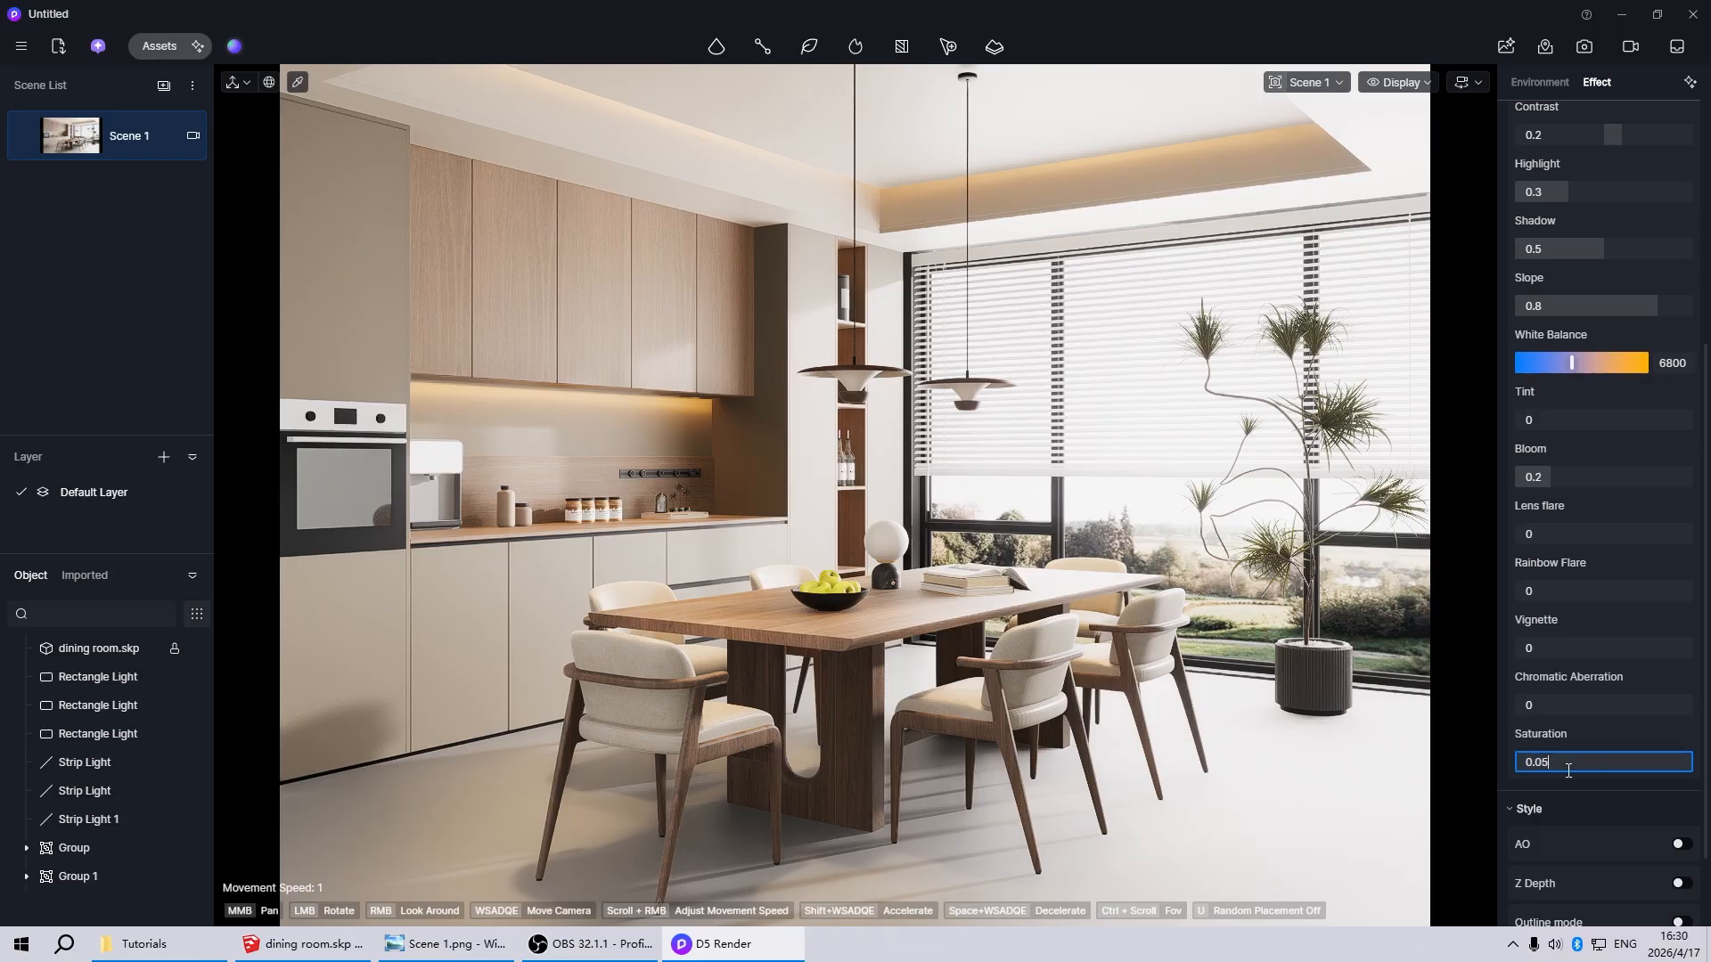
key(Return)
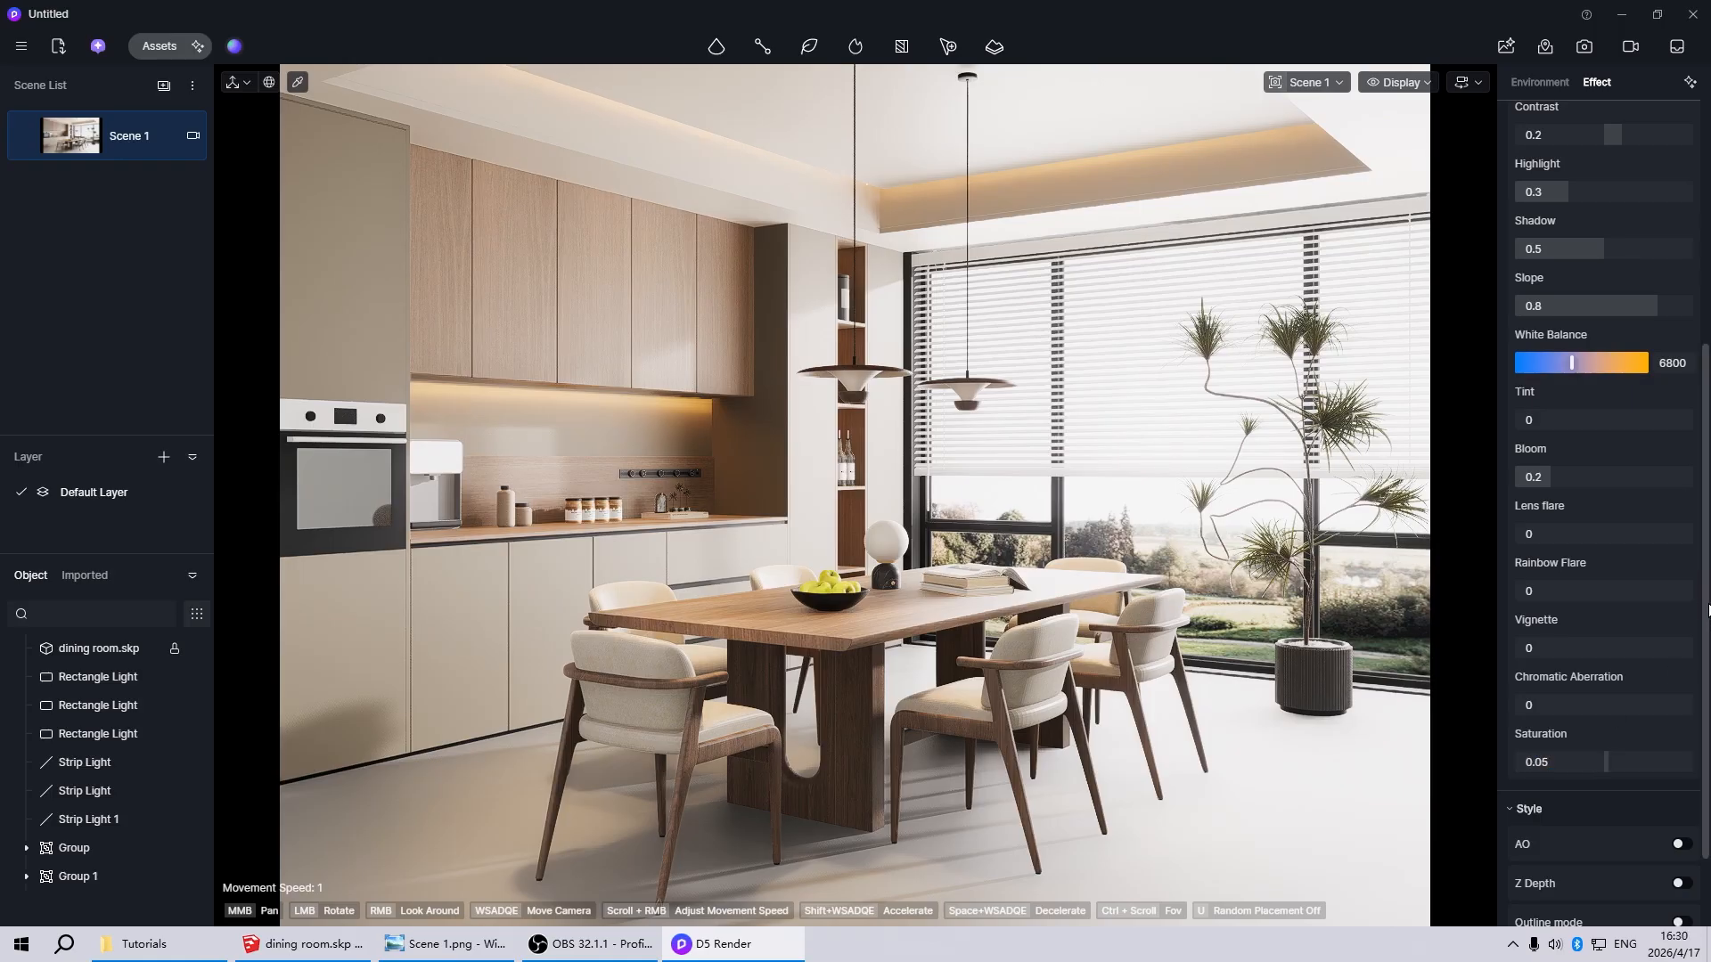
scroll(1687, 348, up, 4)
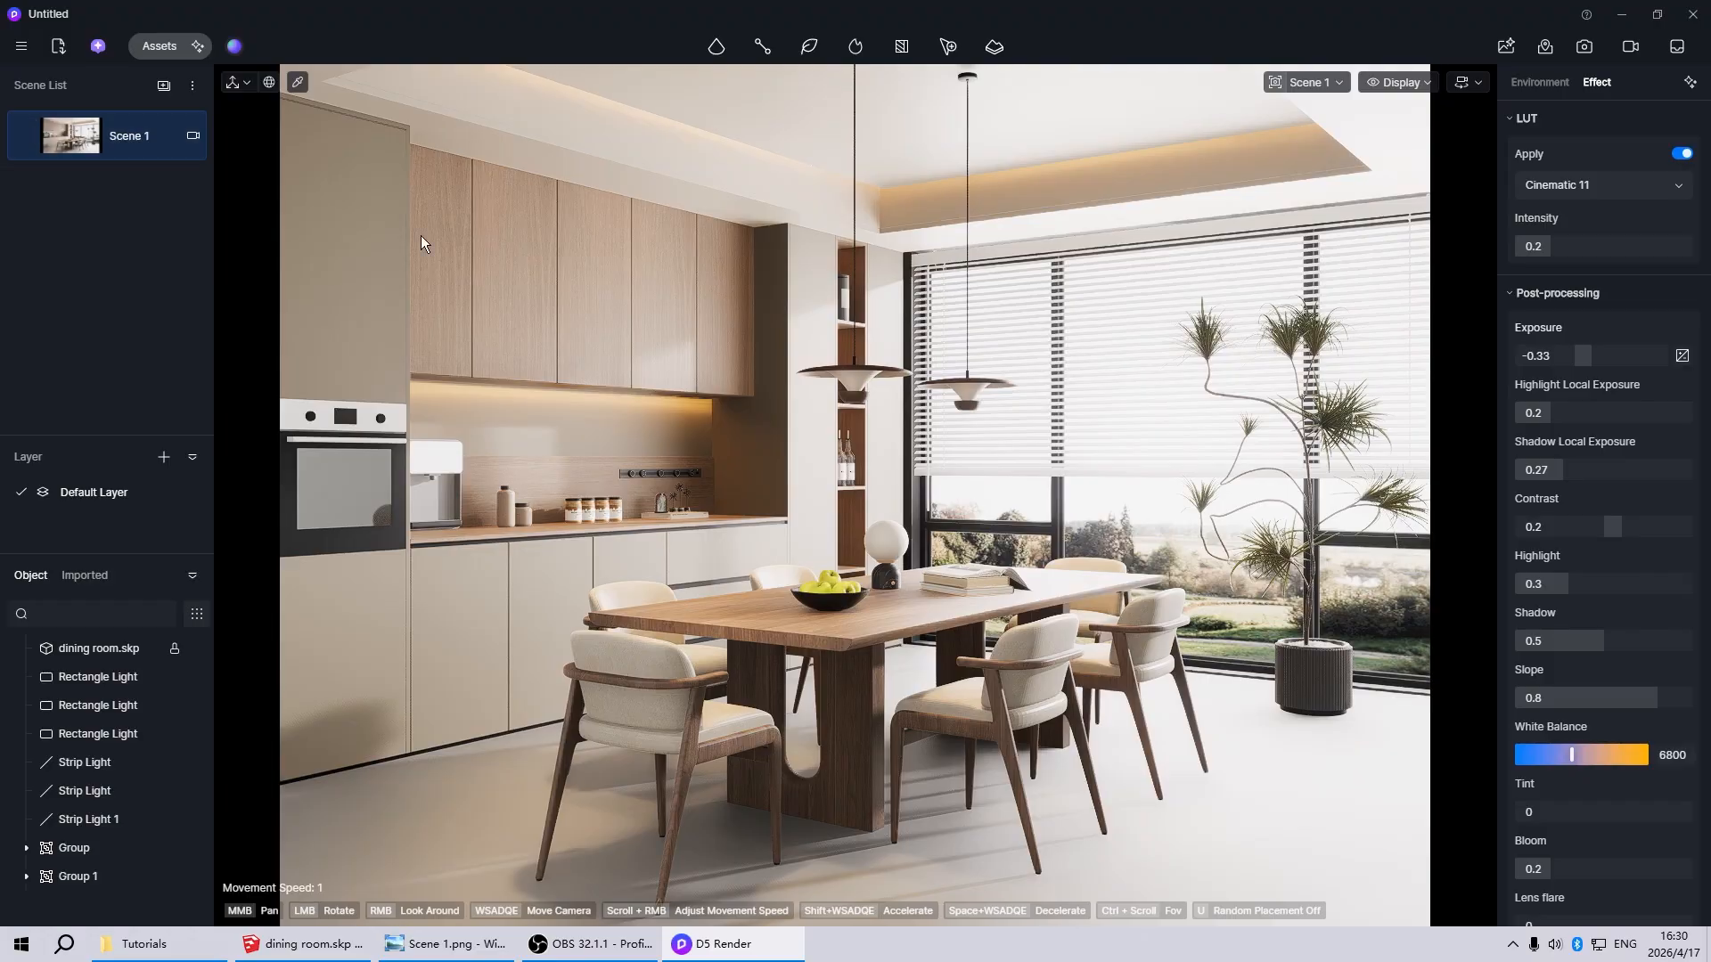
key(ctrl+s)
Set the ceiling material's roughness to 1
click(1052, 107)
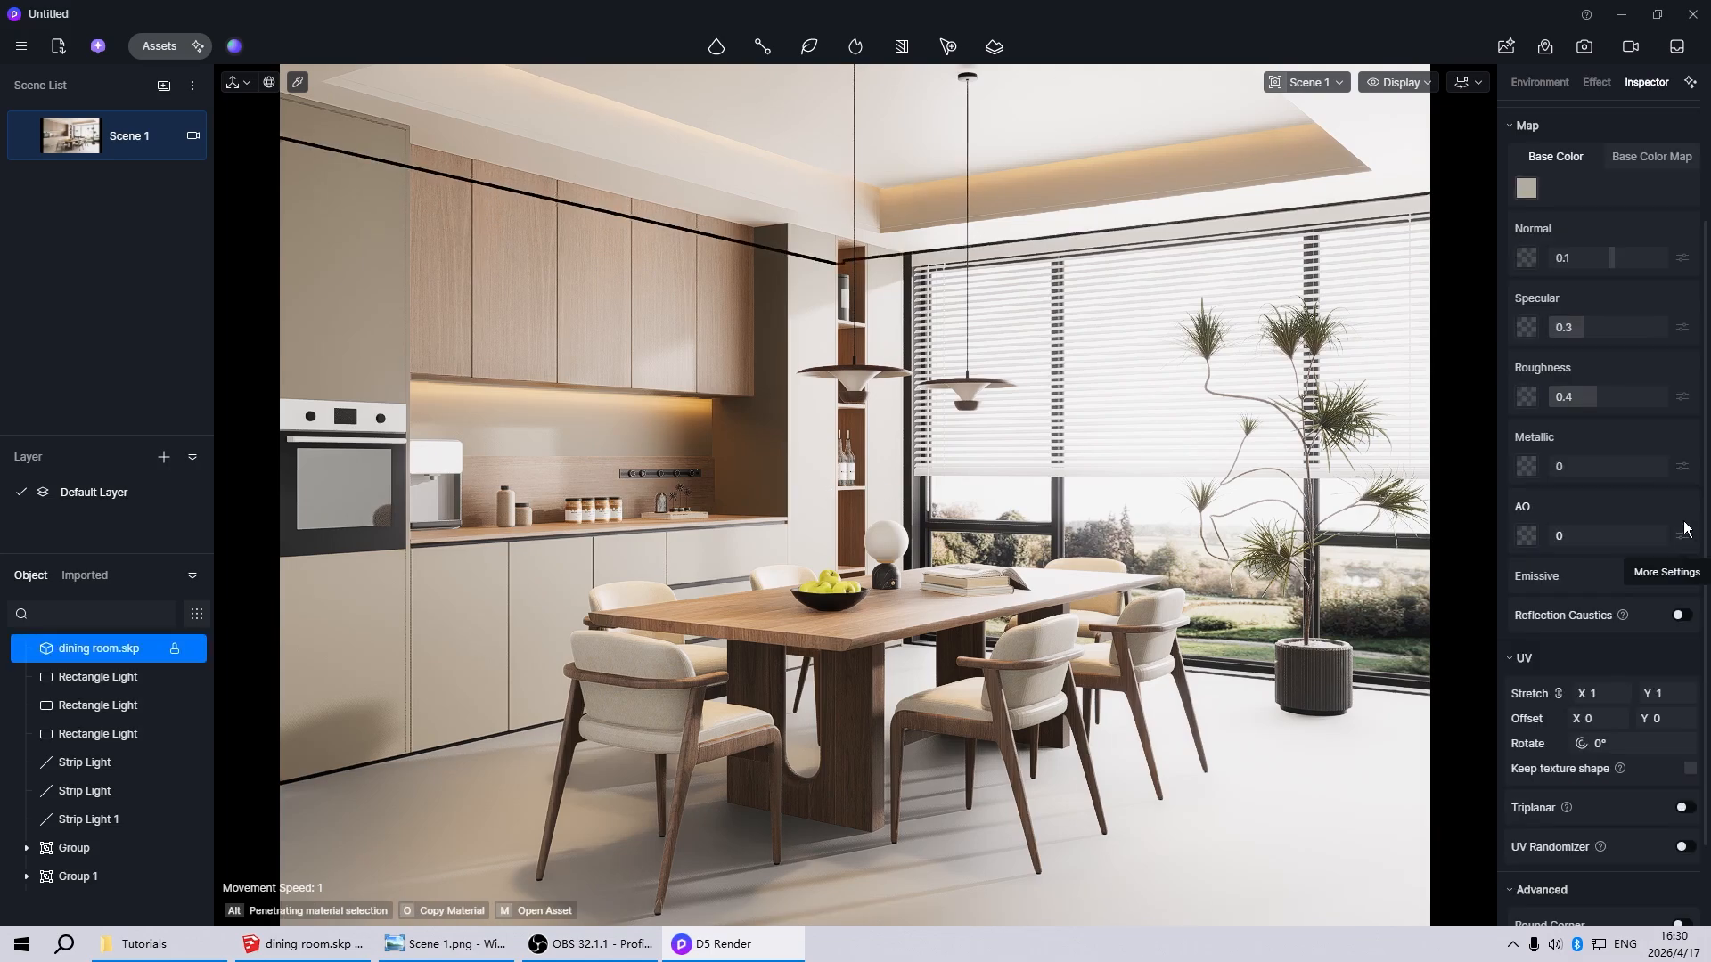
drag(1595, 399, 1674, 401)
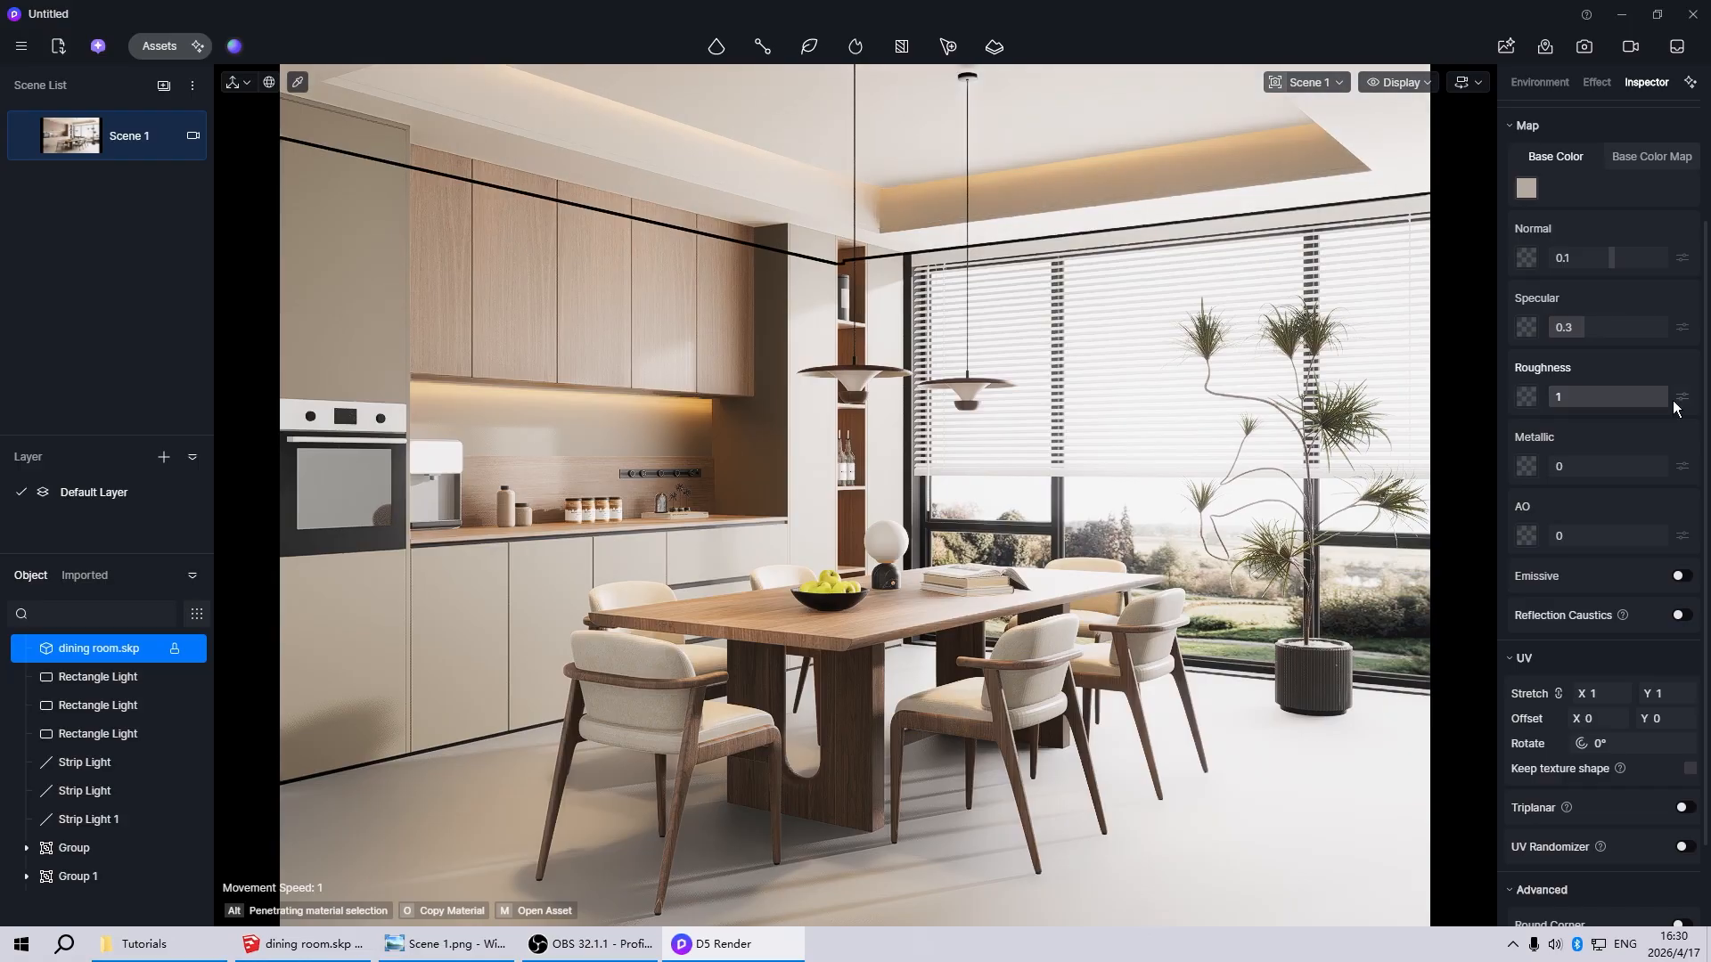
key(Escape)
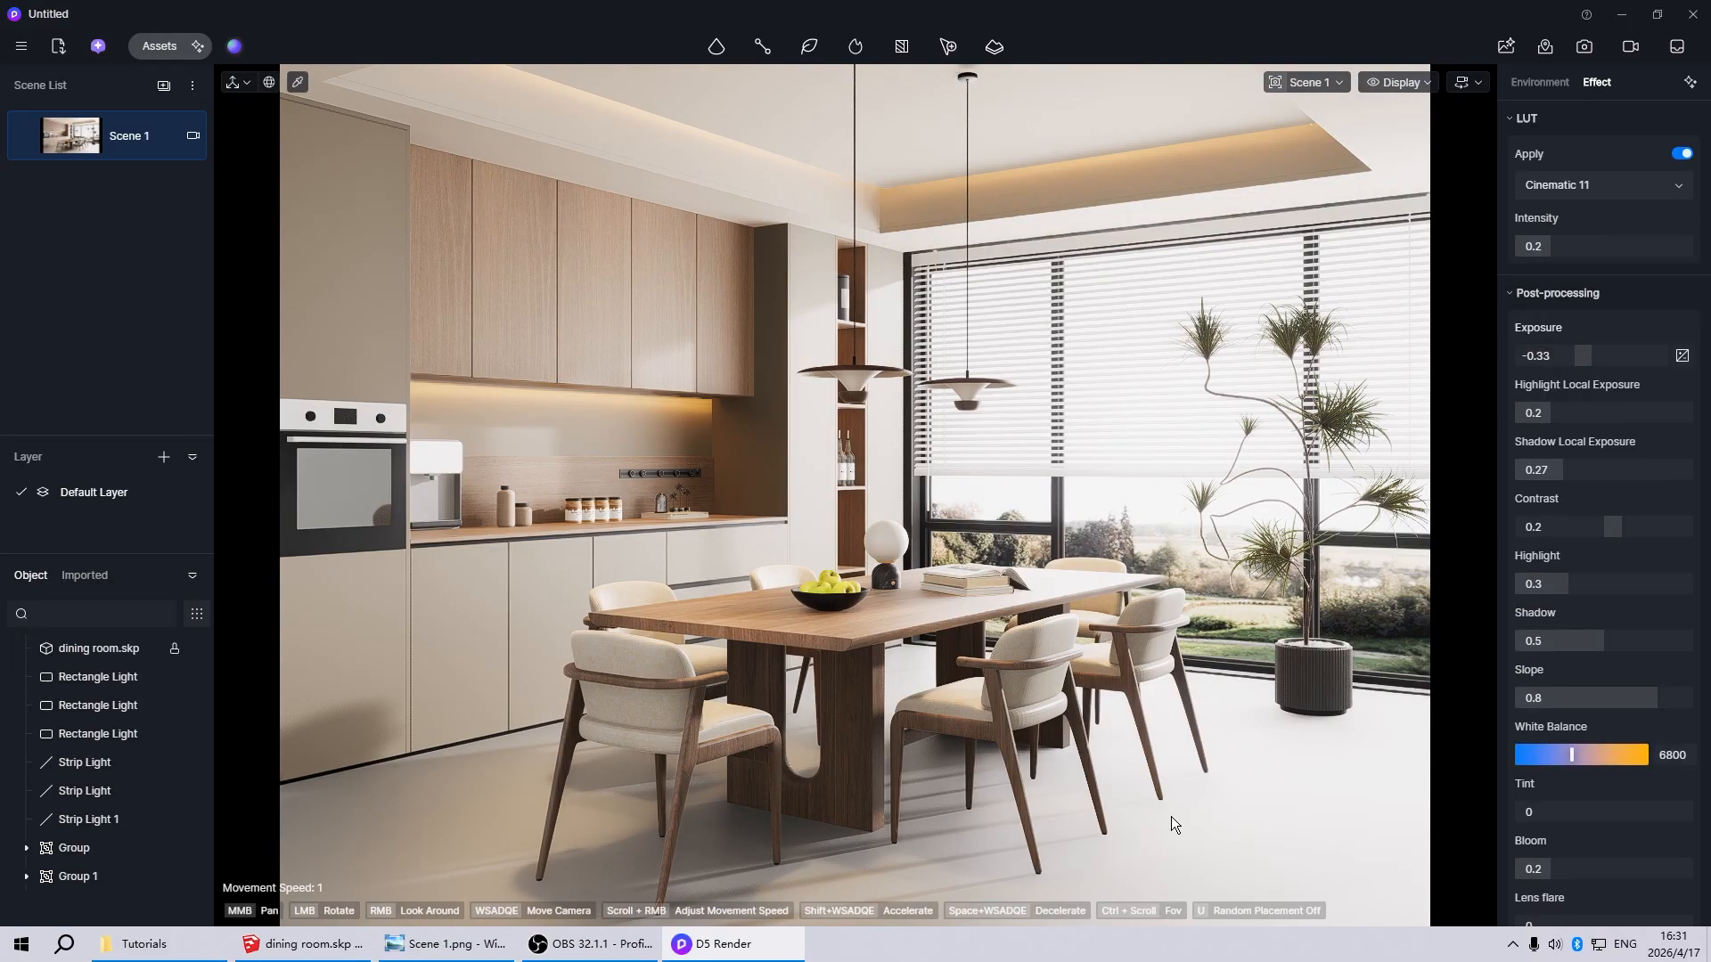
Lower the floor material's roughness to 0 and inspect its reflections from a wider, lower viewpoint
click(1171, 816)
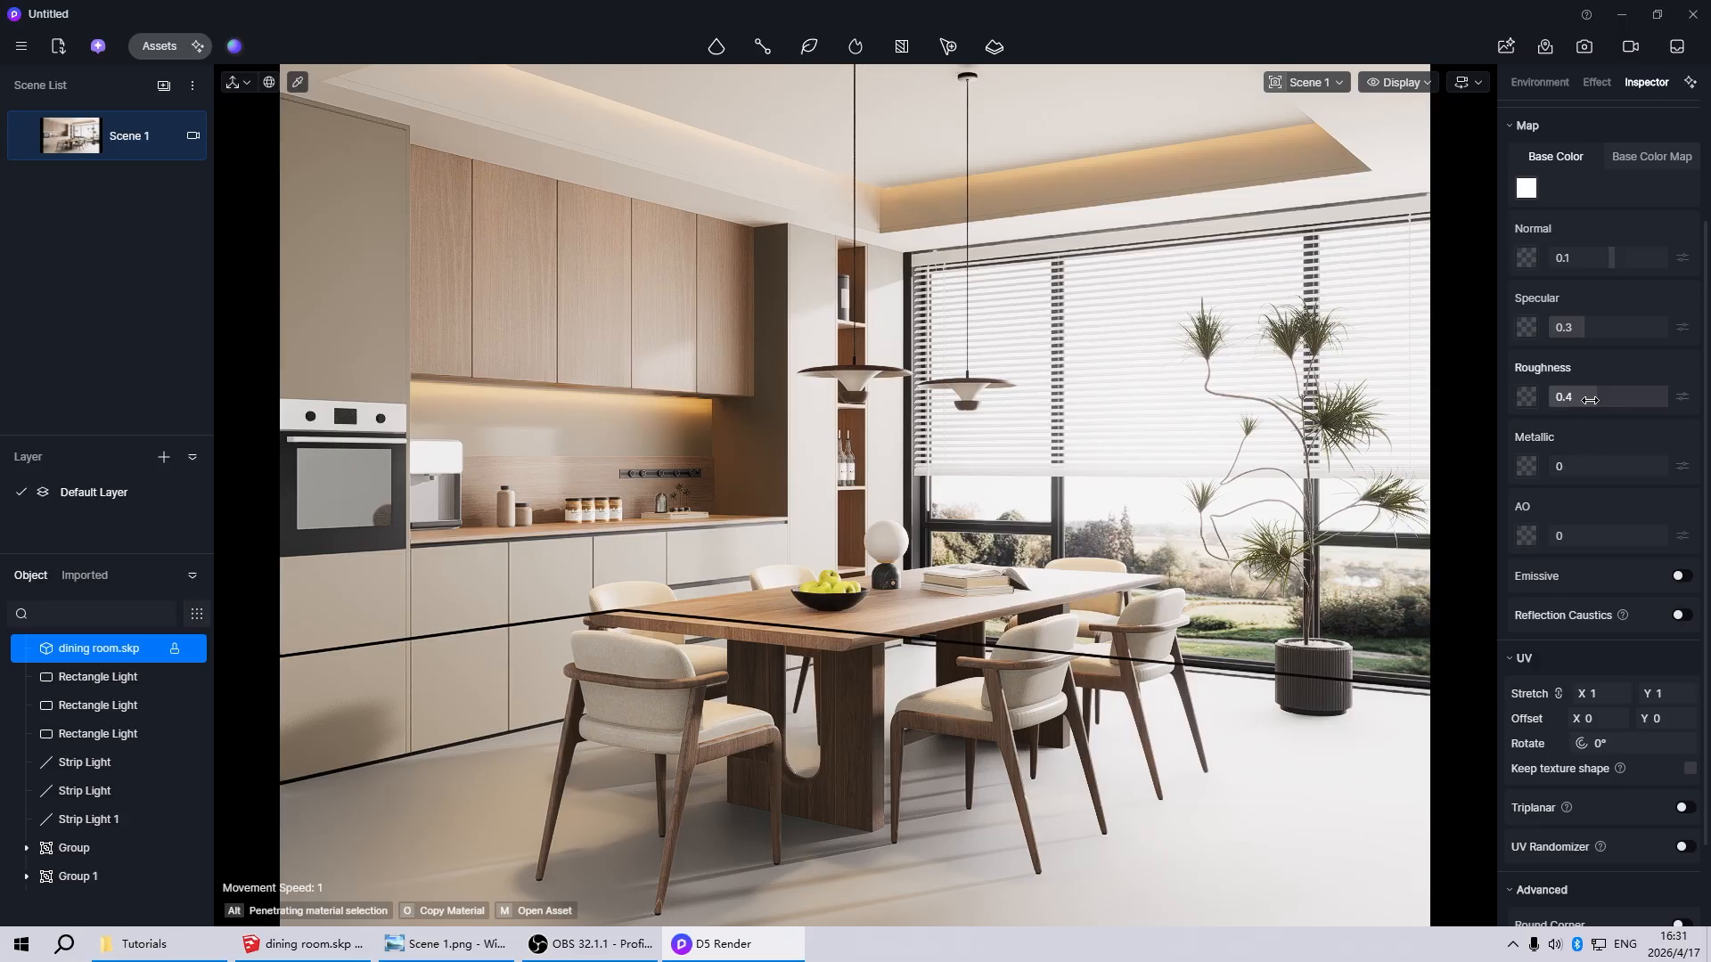
drag(1591, 399, 1536, 405)
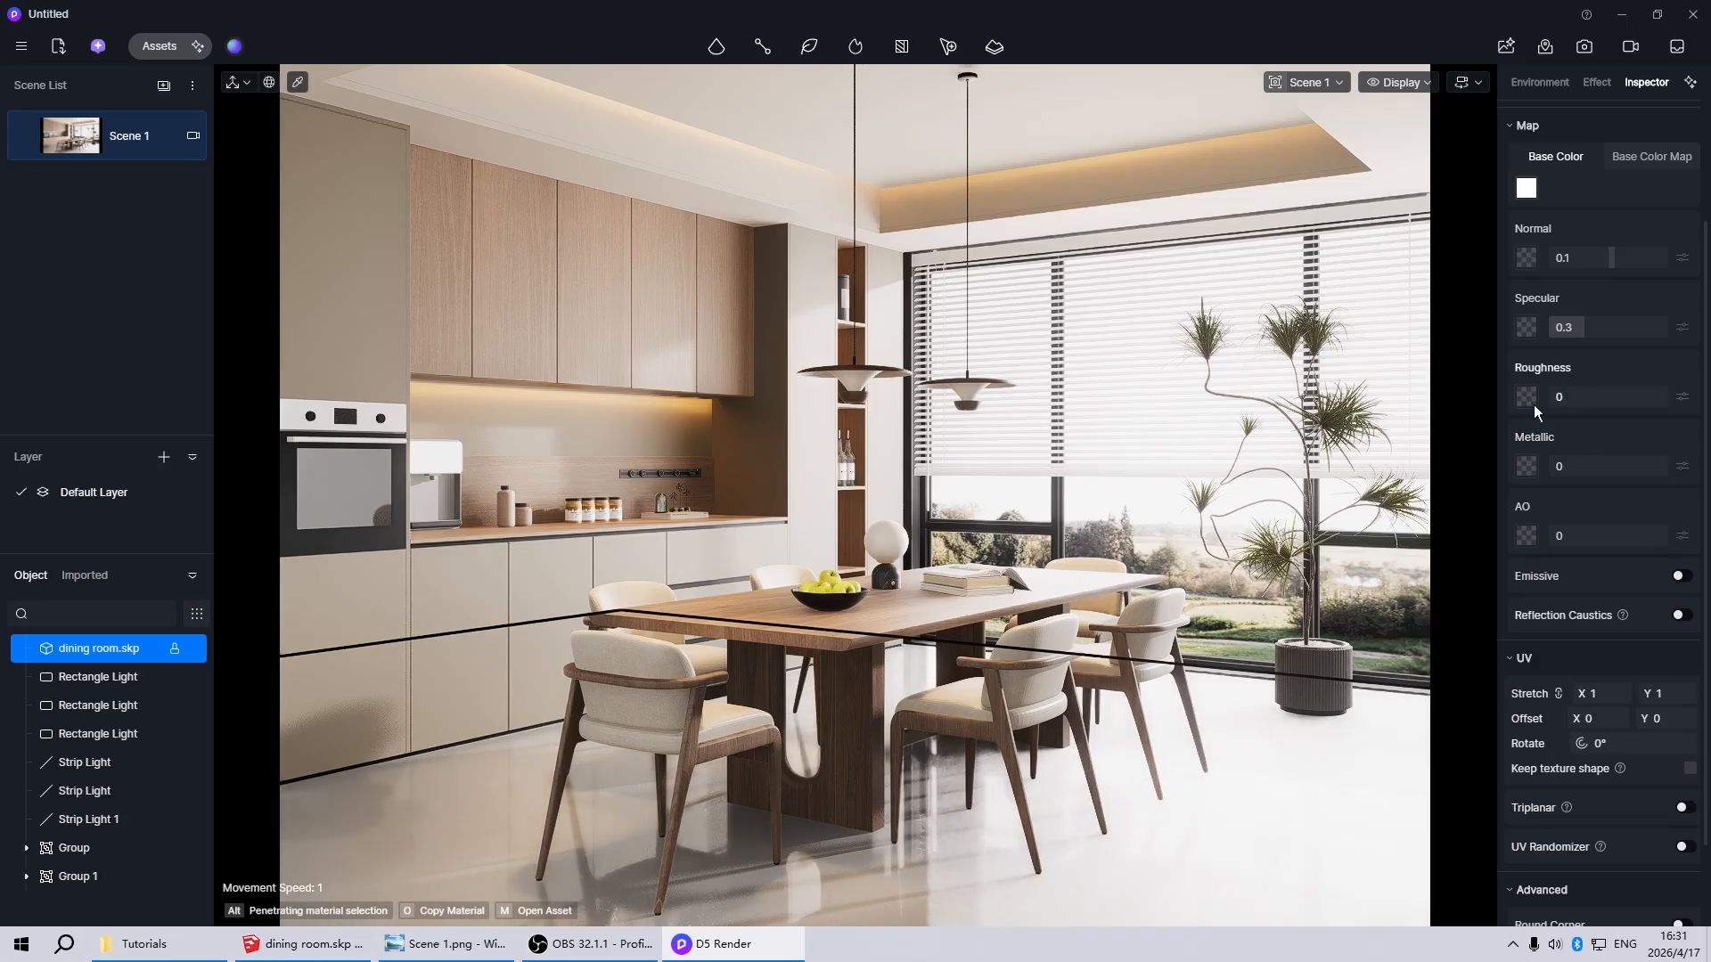
scroll(651, 603, down, 8)
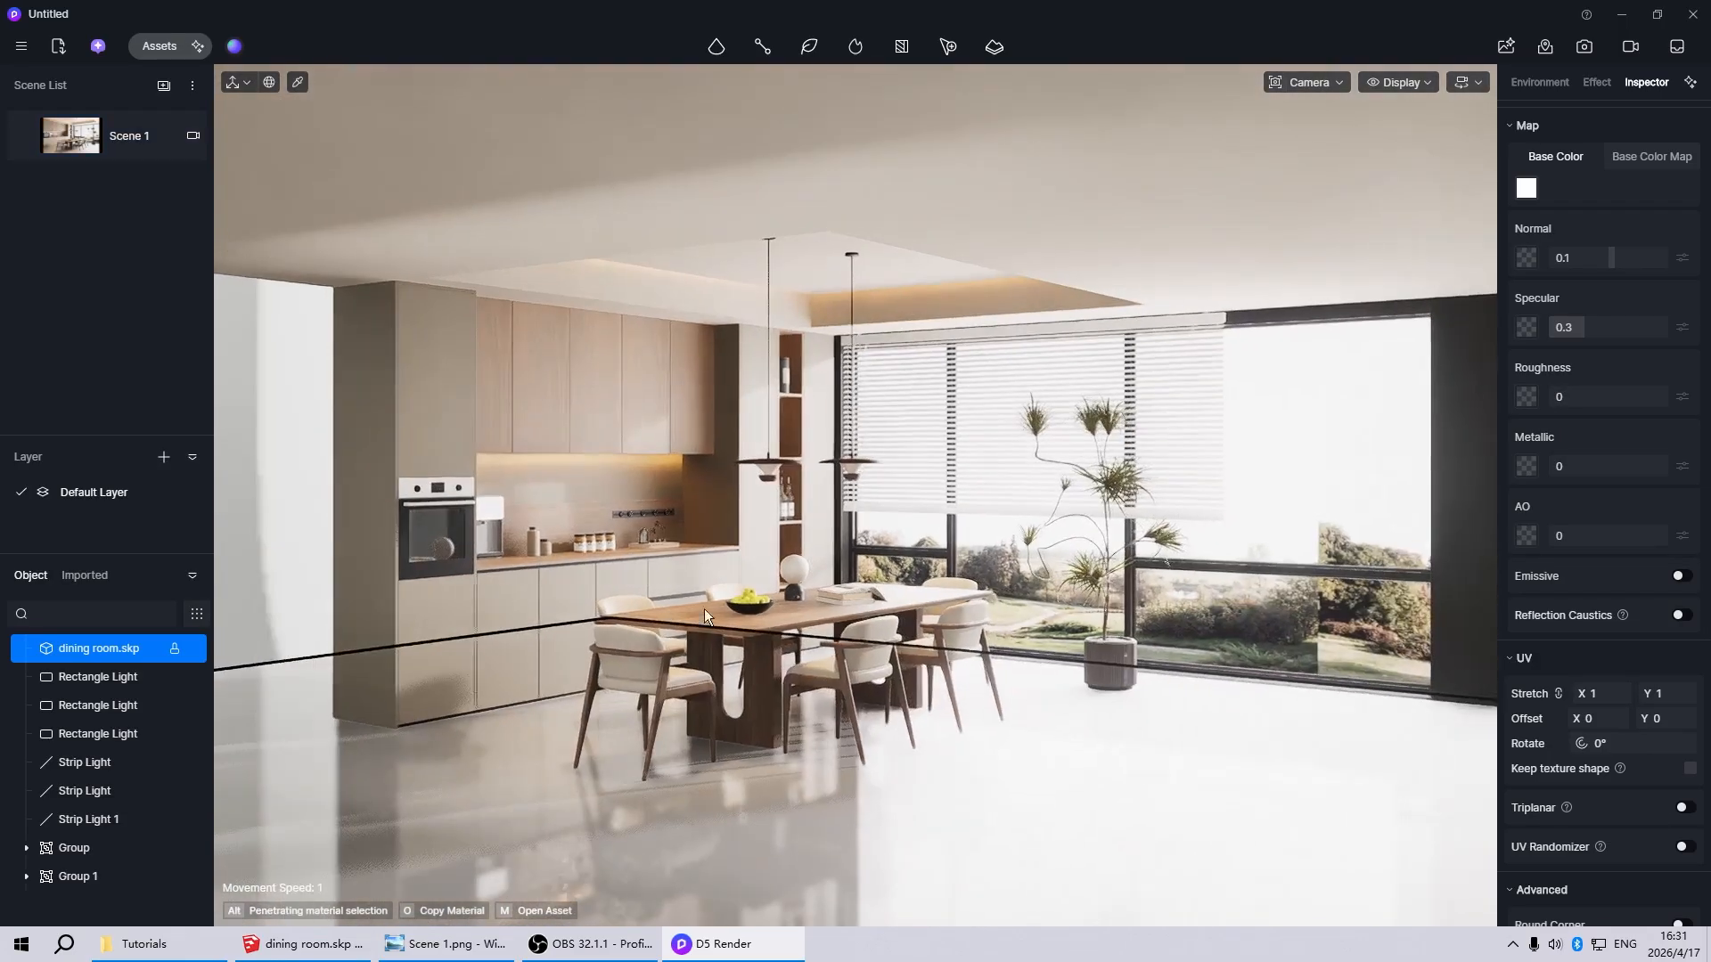
scroll(967, 788, up, 8)
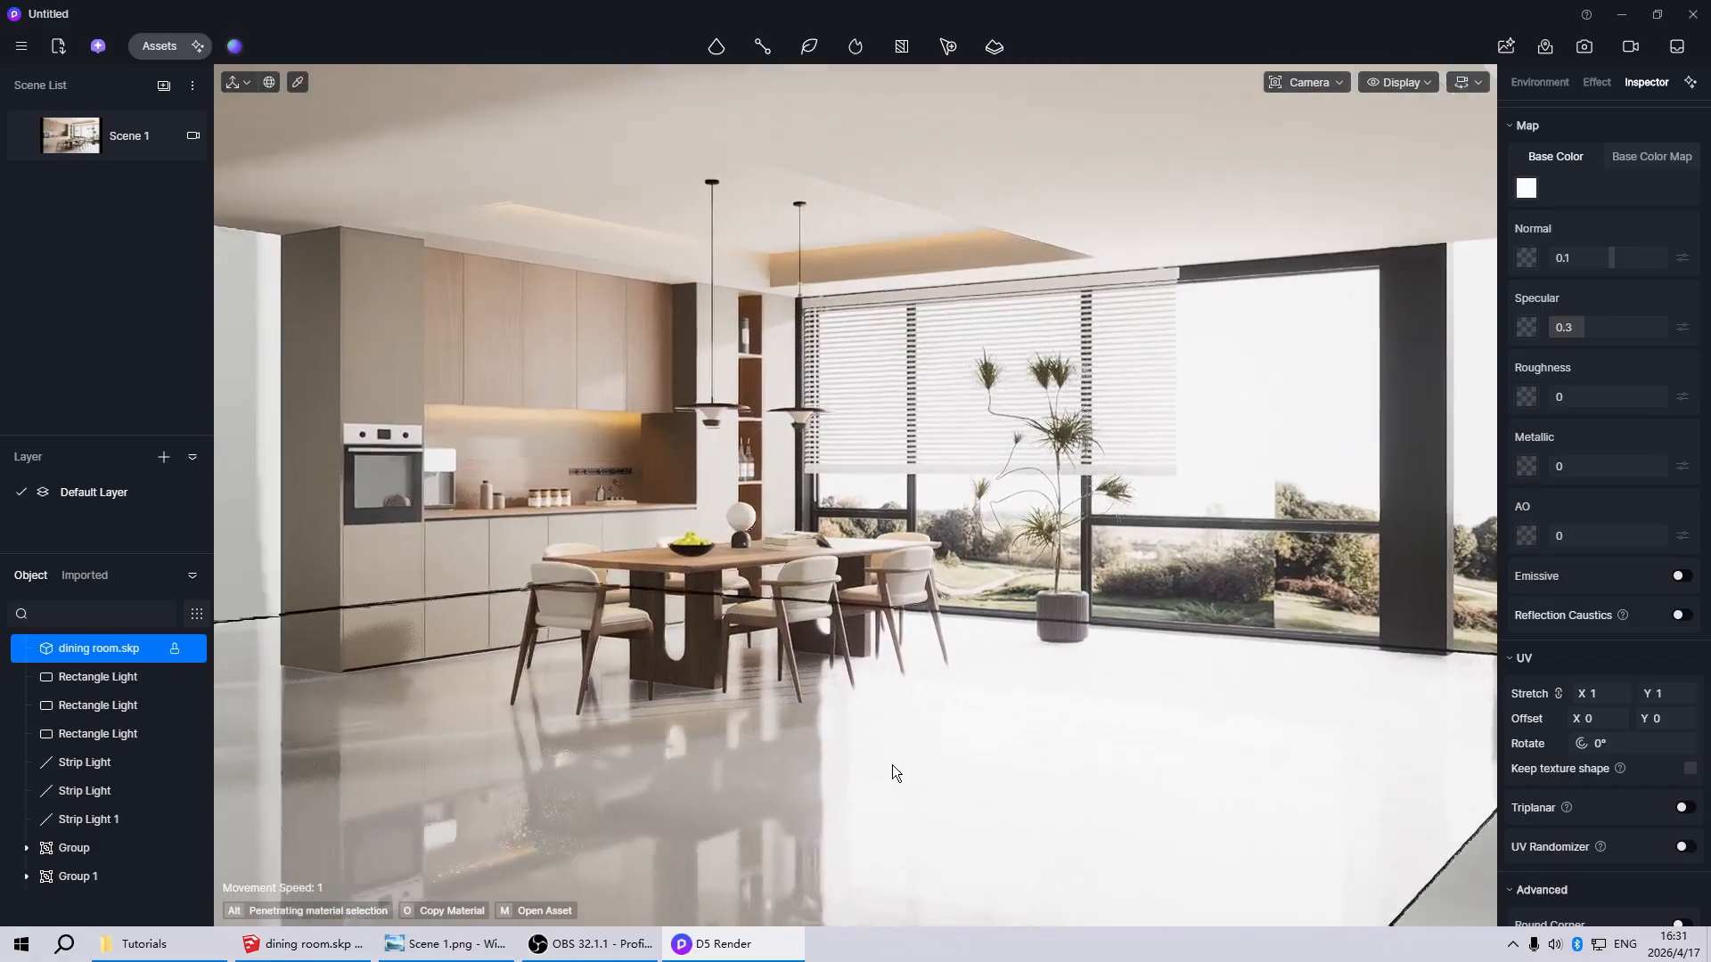
scroll(783, 784, down, 3)
scroll(802, 786, up, 5)
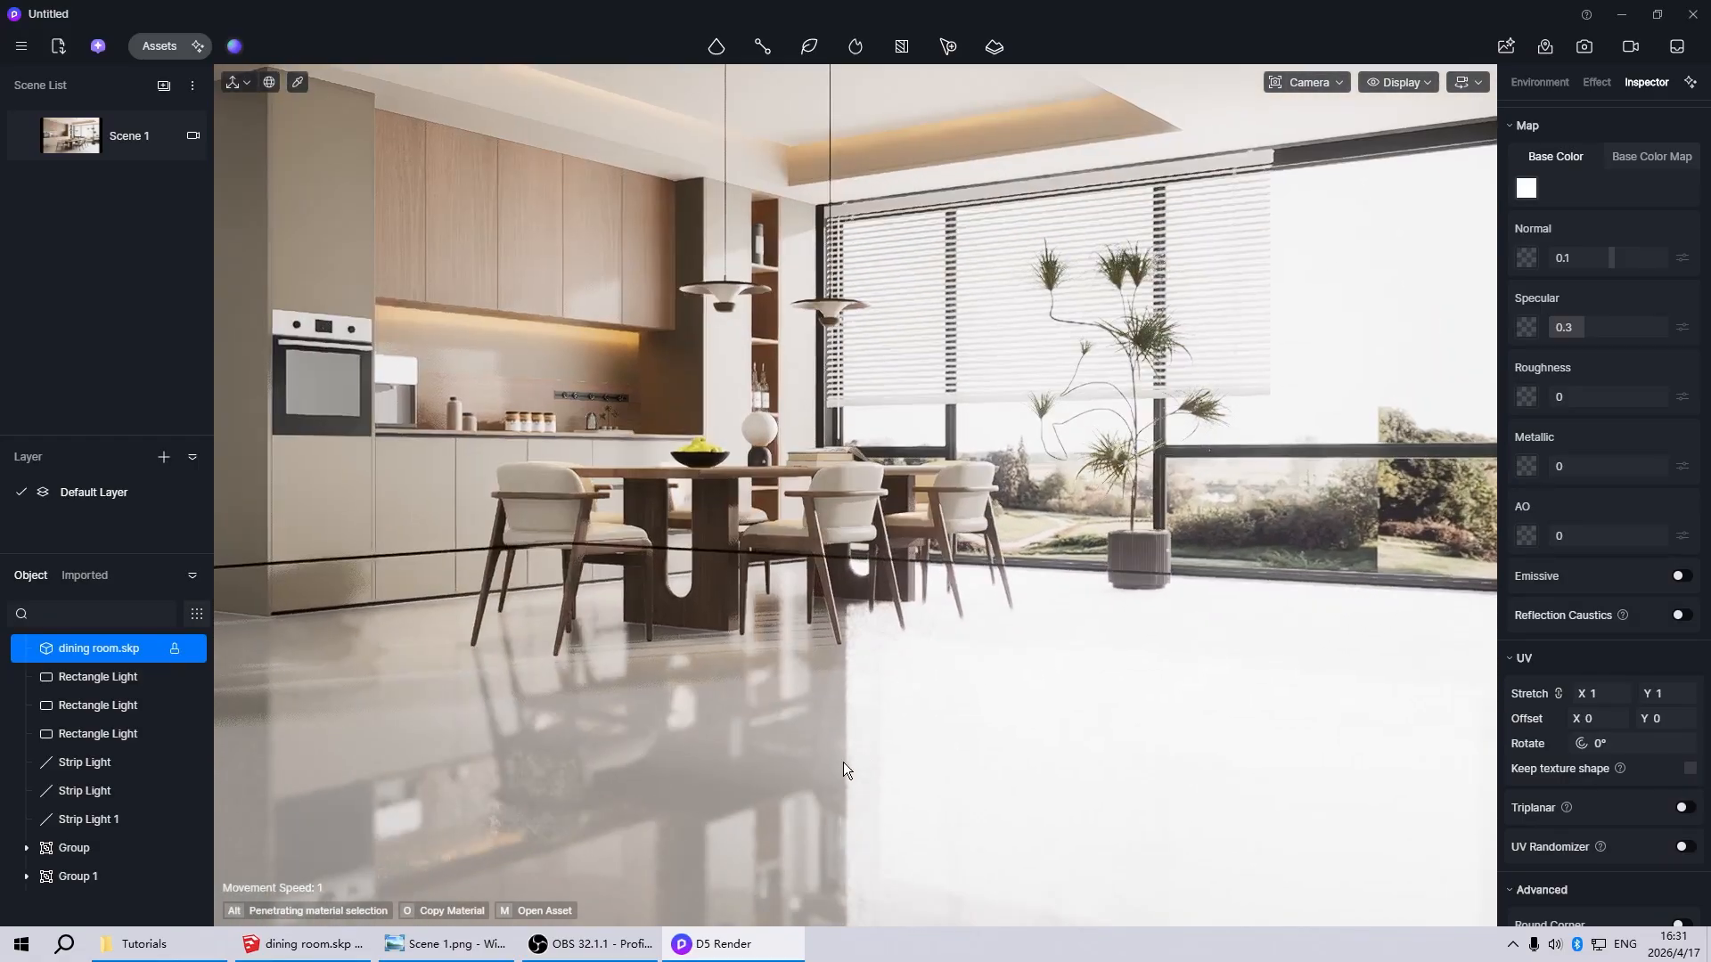
middle_drag(868, 611, 977, 898)
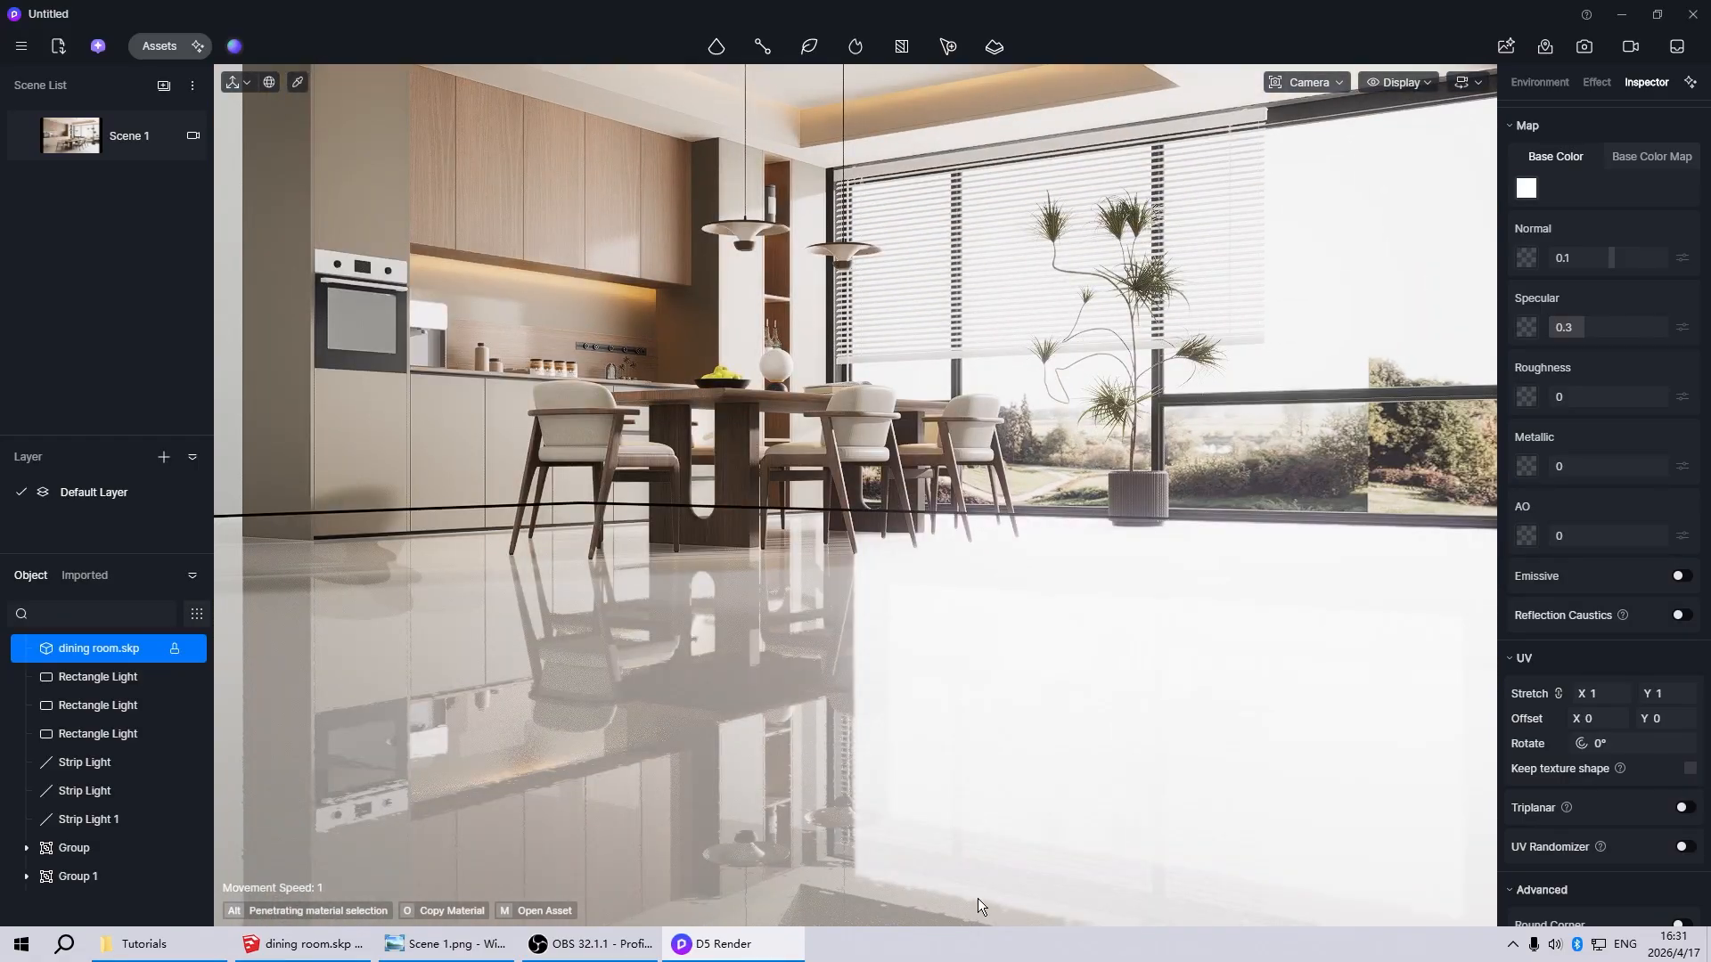
scroll(863, 691, down, 6)
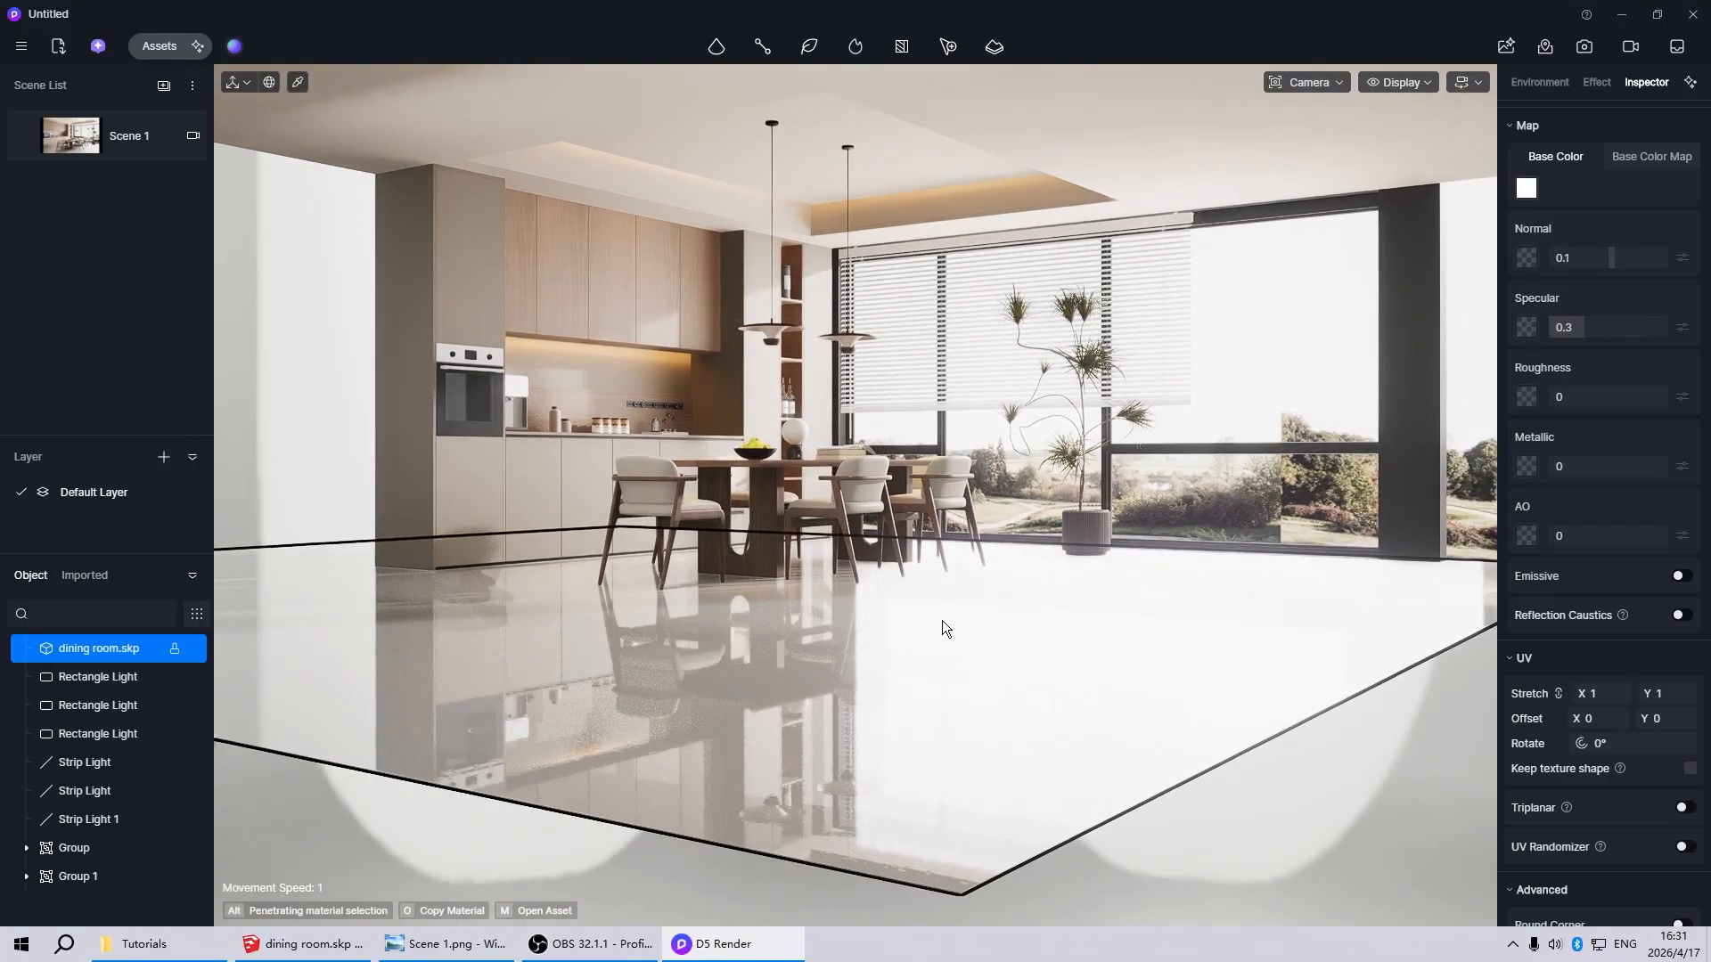
Show the light sources and disable Visible in Reflection for the two window rectangle lights with intensities 15 and 30 cd/m²
key(l)
click(1093, 384)
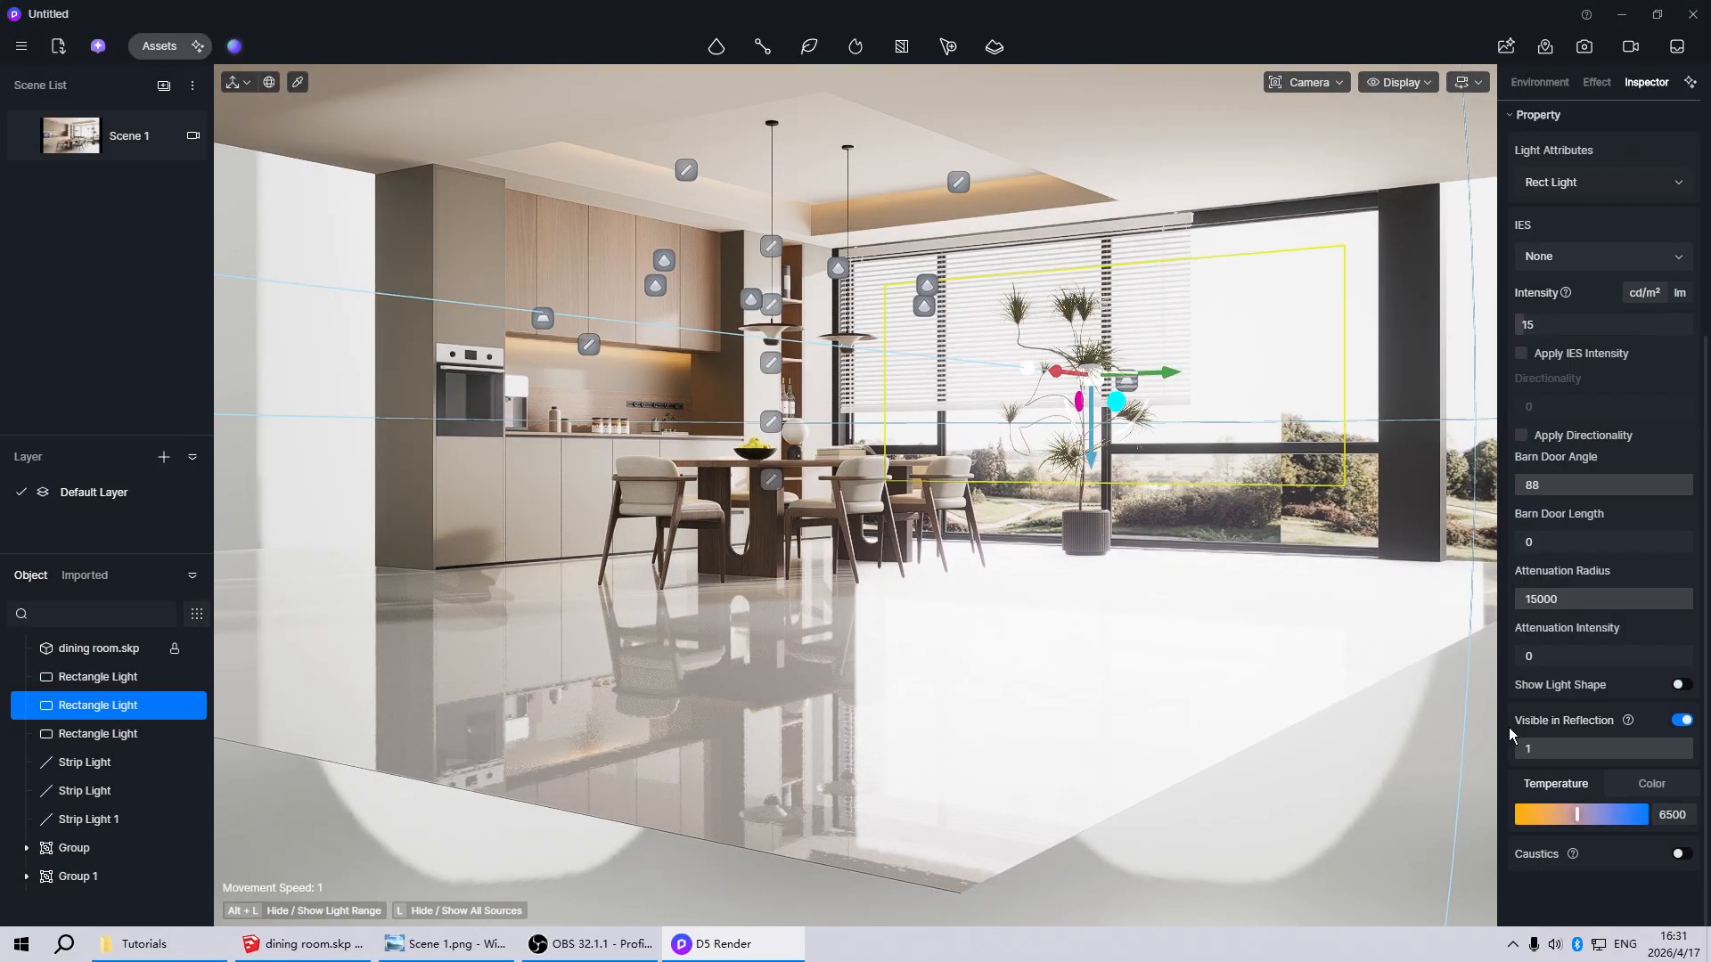
click(1681, 720)
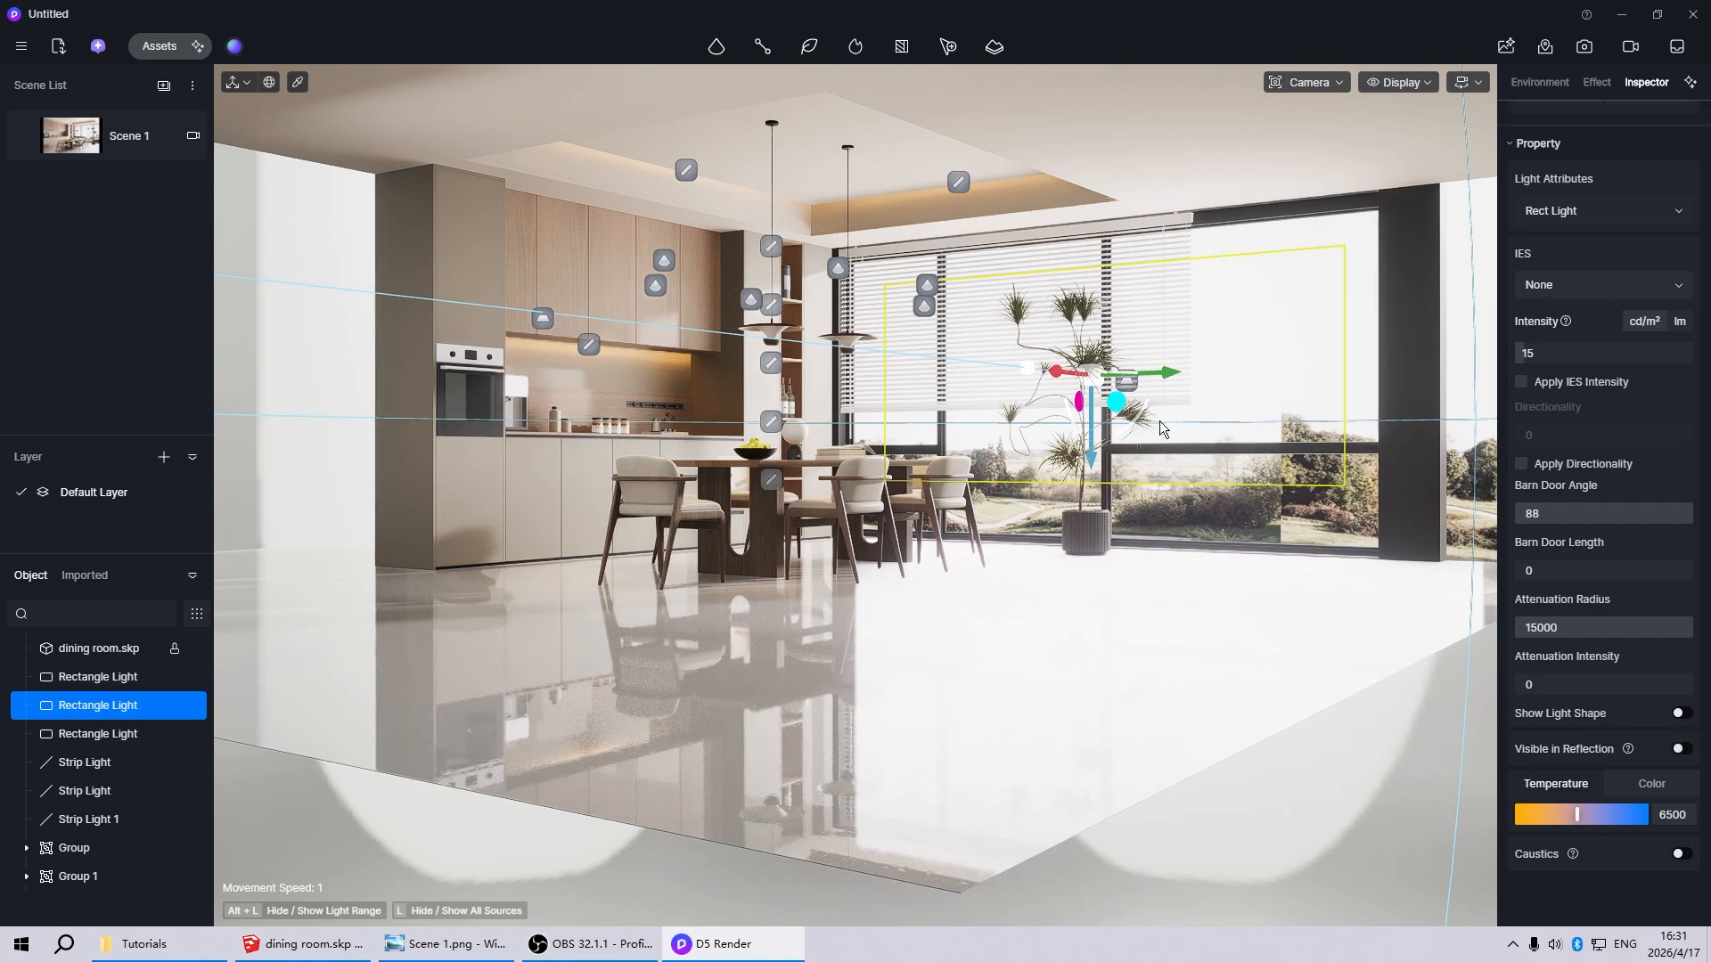
click(1133, 388)
click(1134, 394)
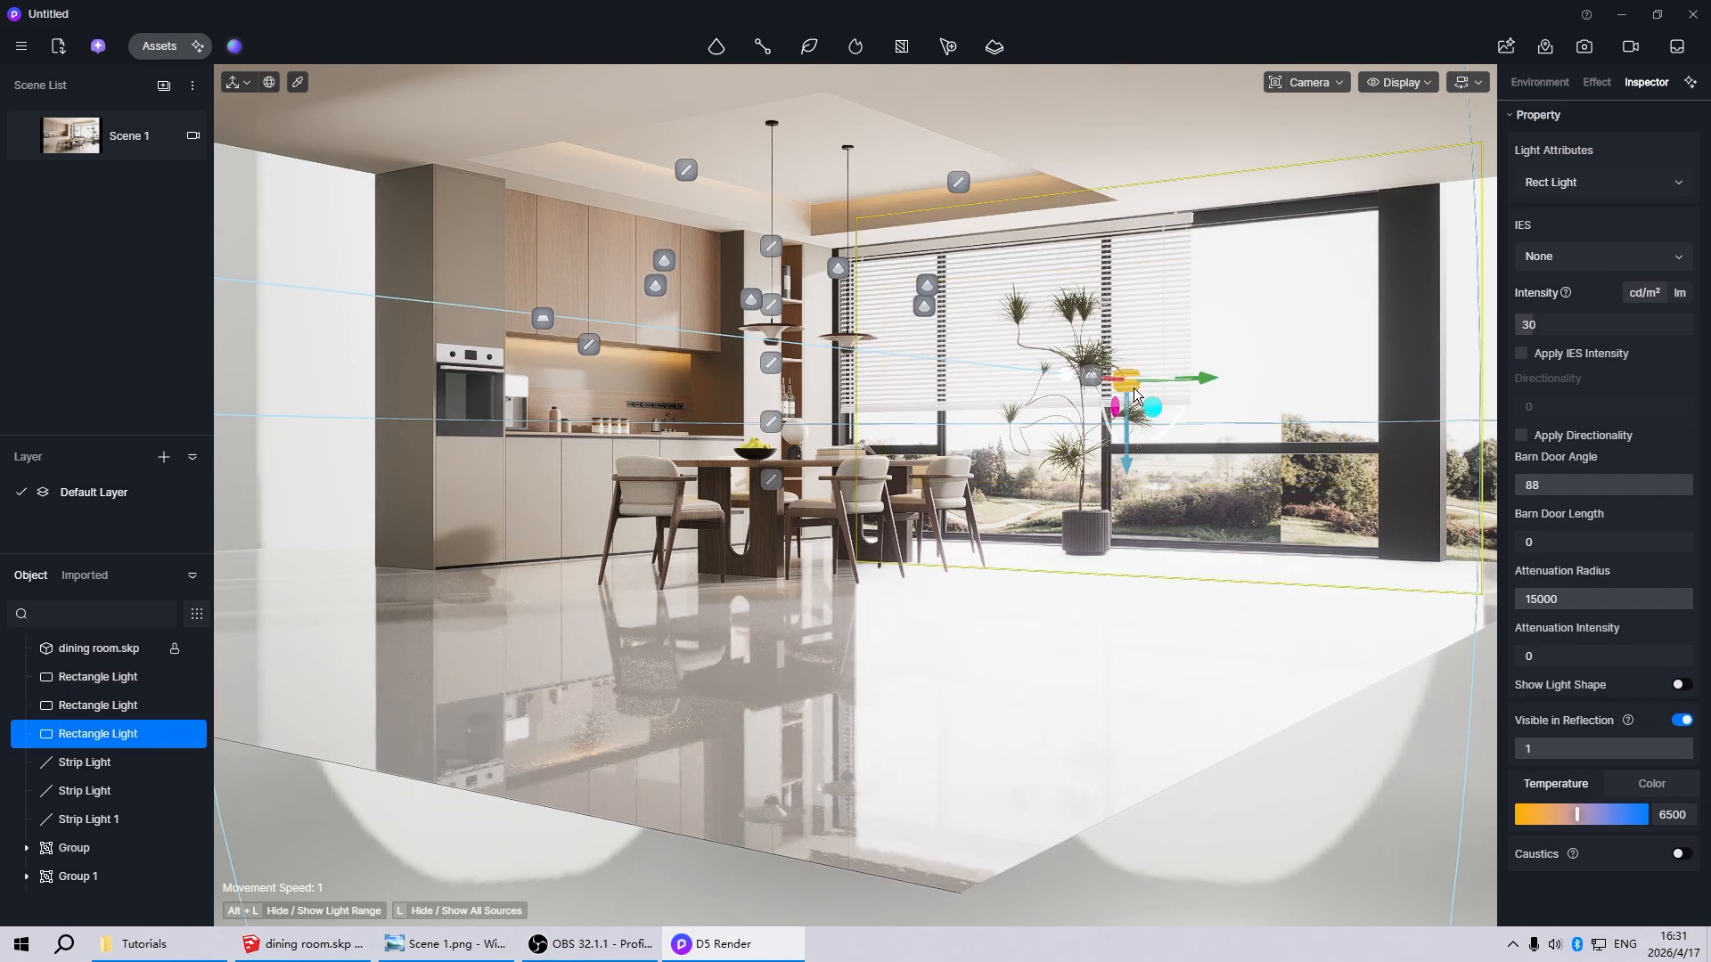
click(1680, 721)
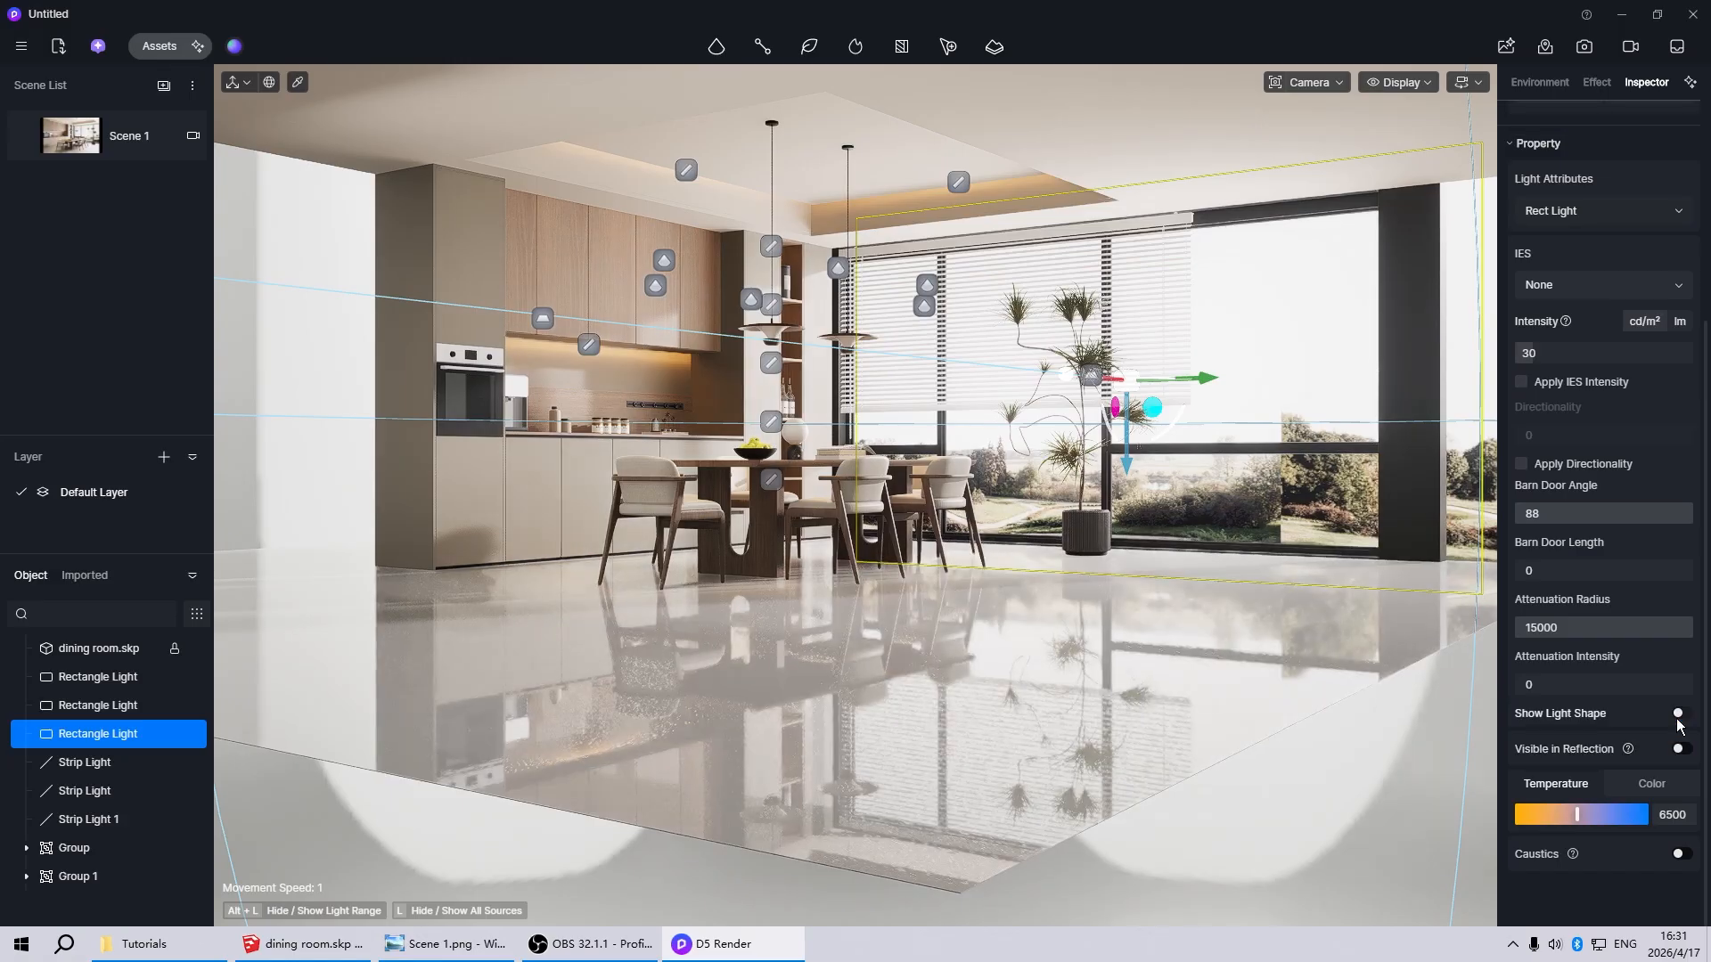
Return to the Scene 1 view and set the floor material's roughness to 0.1
click(55, 147)
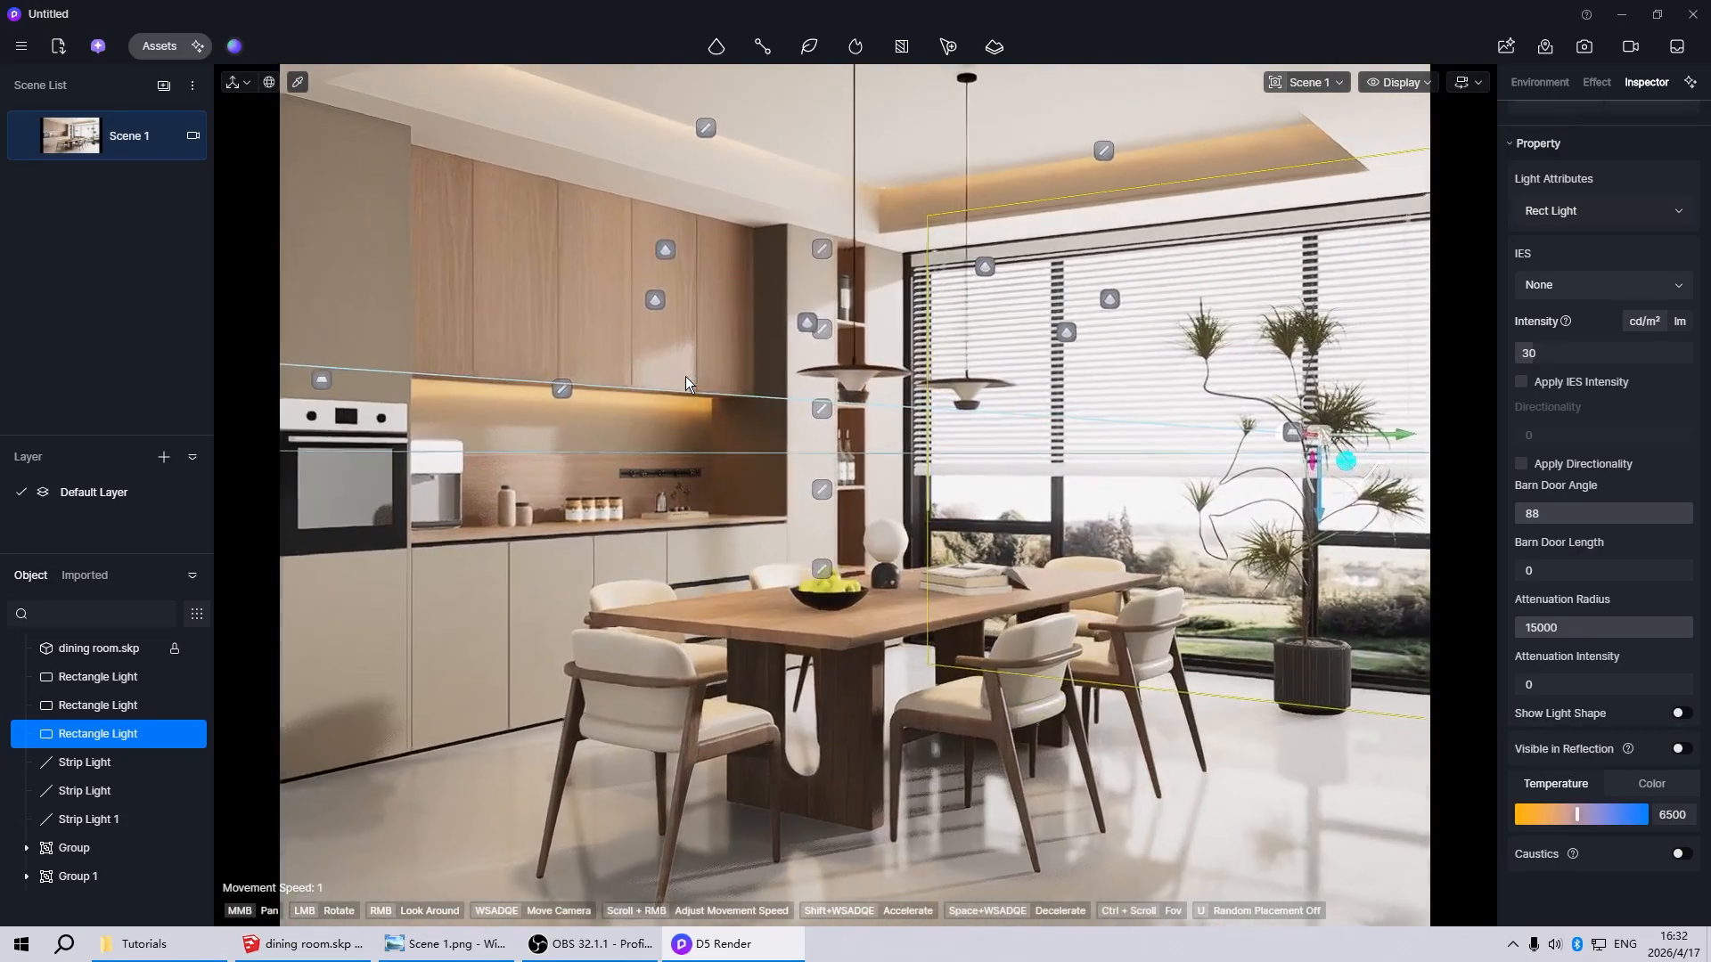
click(1206, 795)
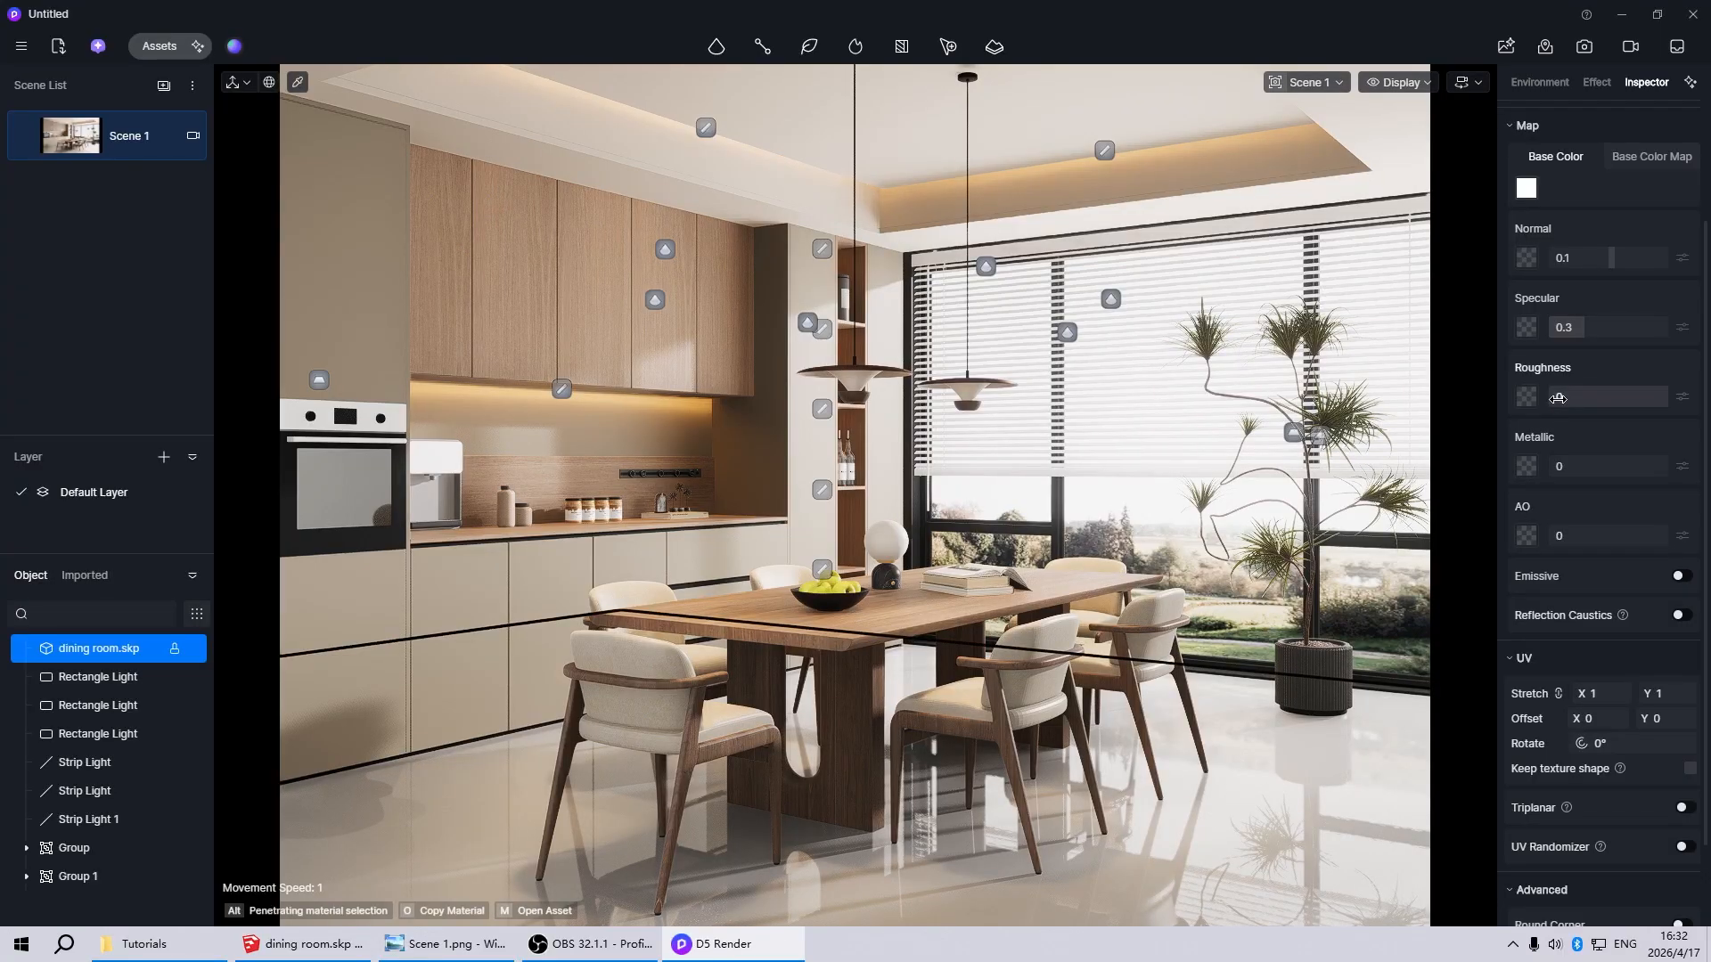
drag(1558, 398, 1567, 398)
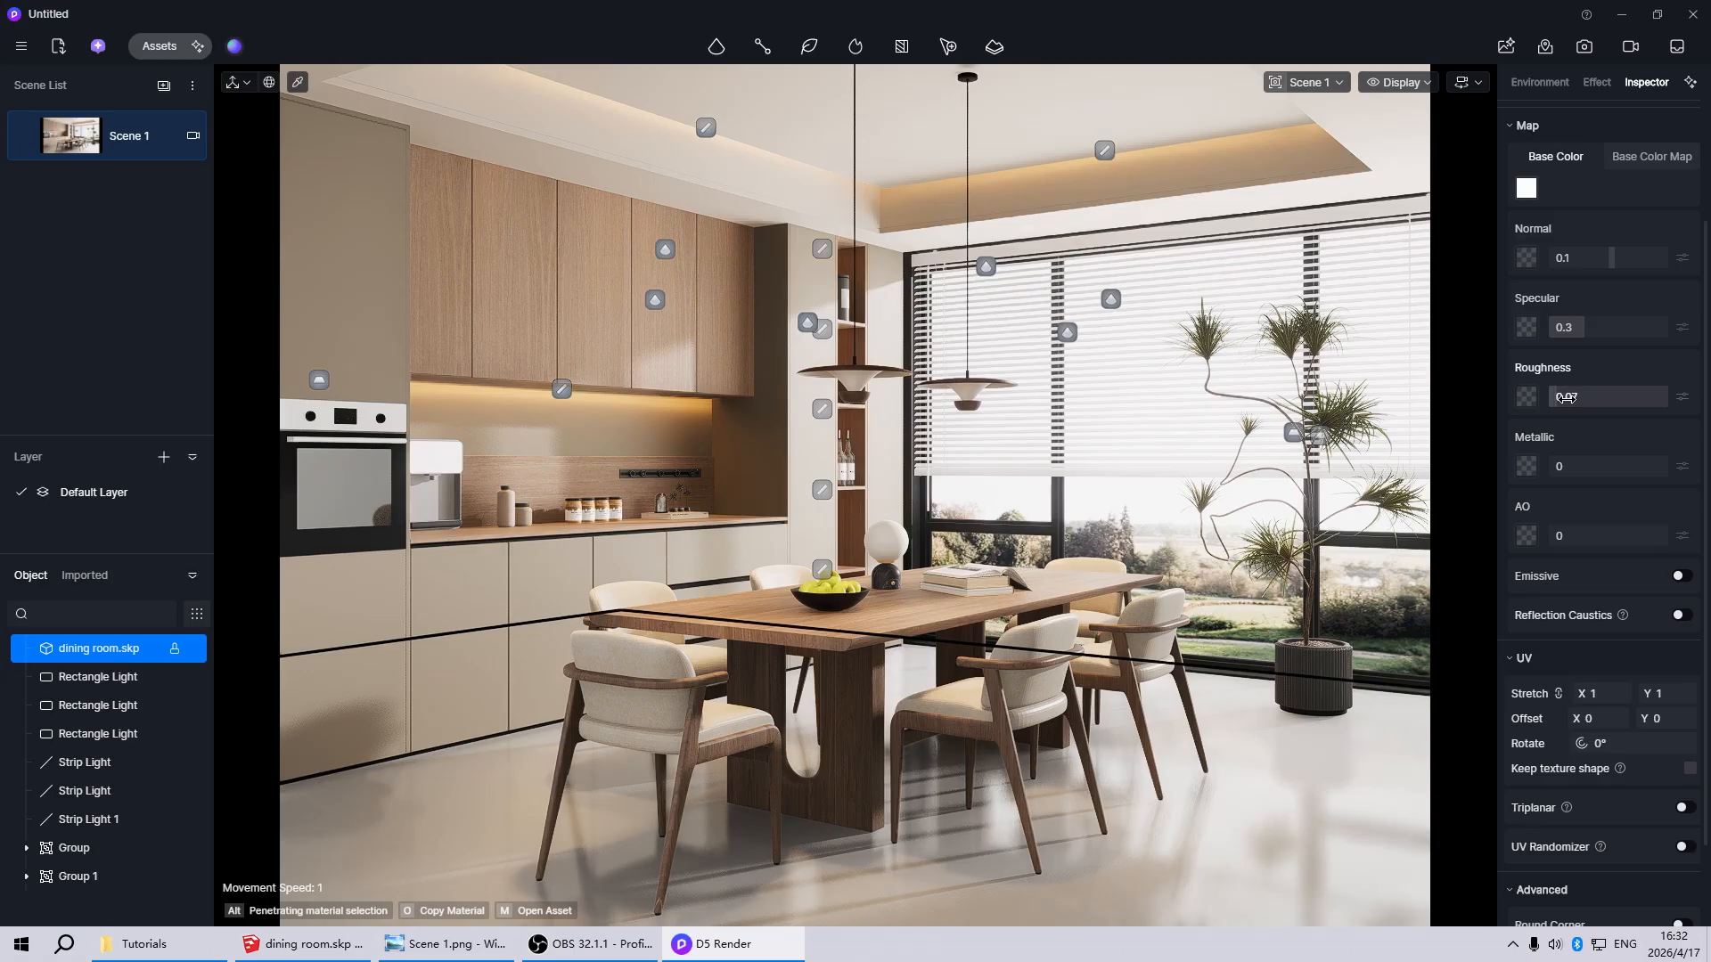
drag(1567, 399, 1571, 398)
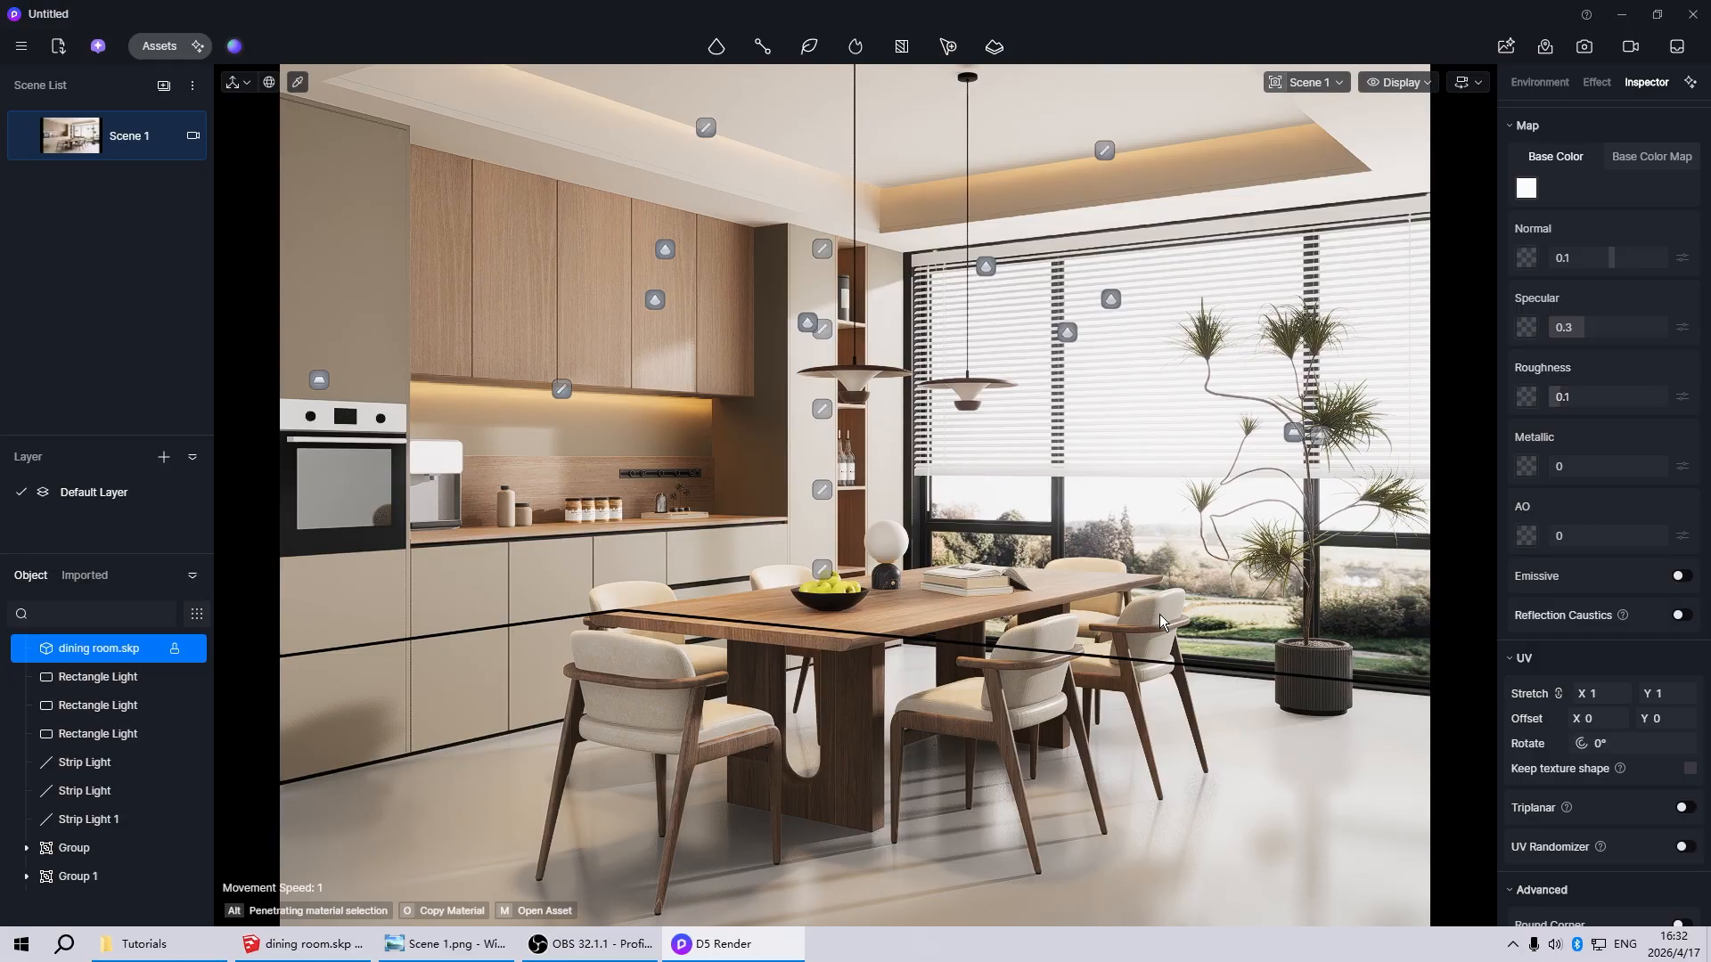
key(Escape)
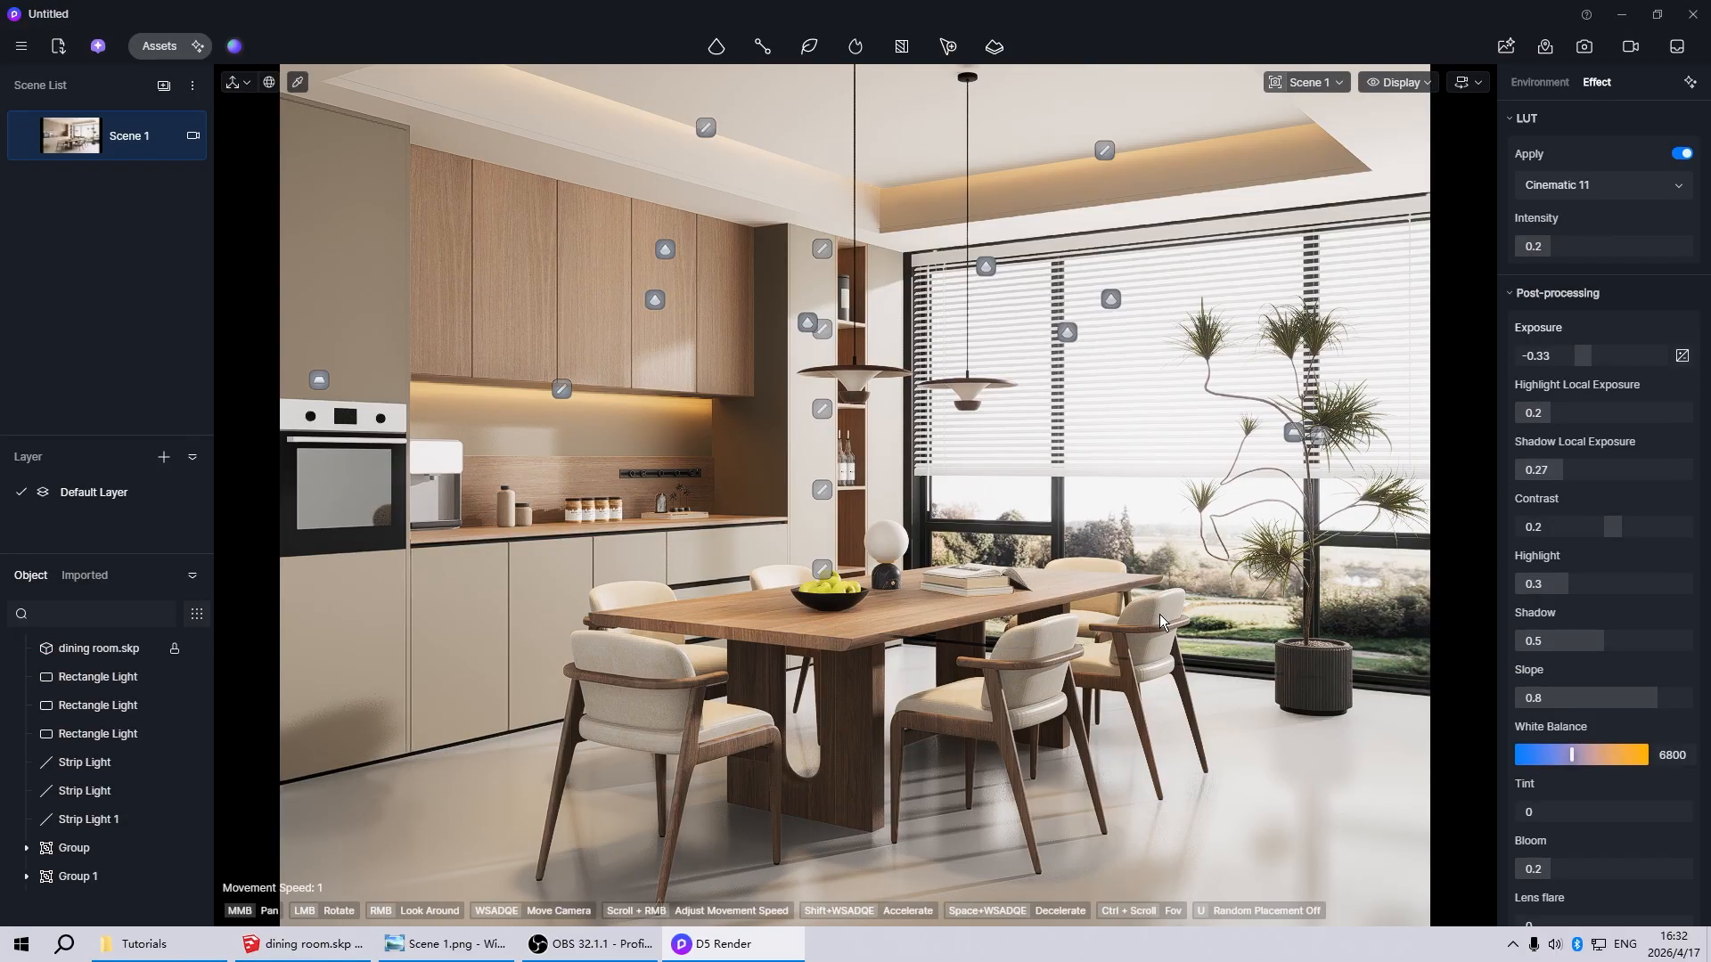
Set the roughness of the wood material on the dining table and chairs to 0.2
click(918, 619)
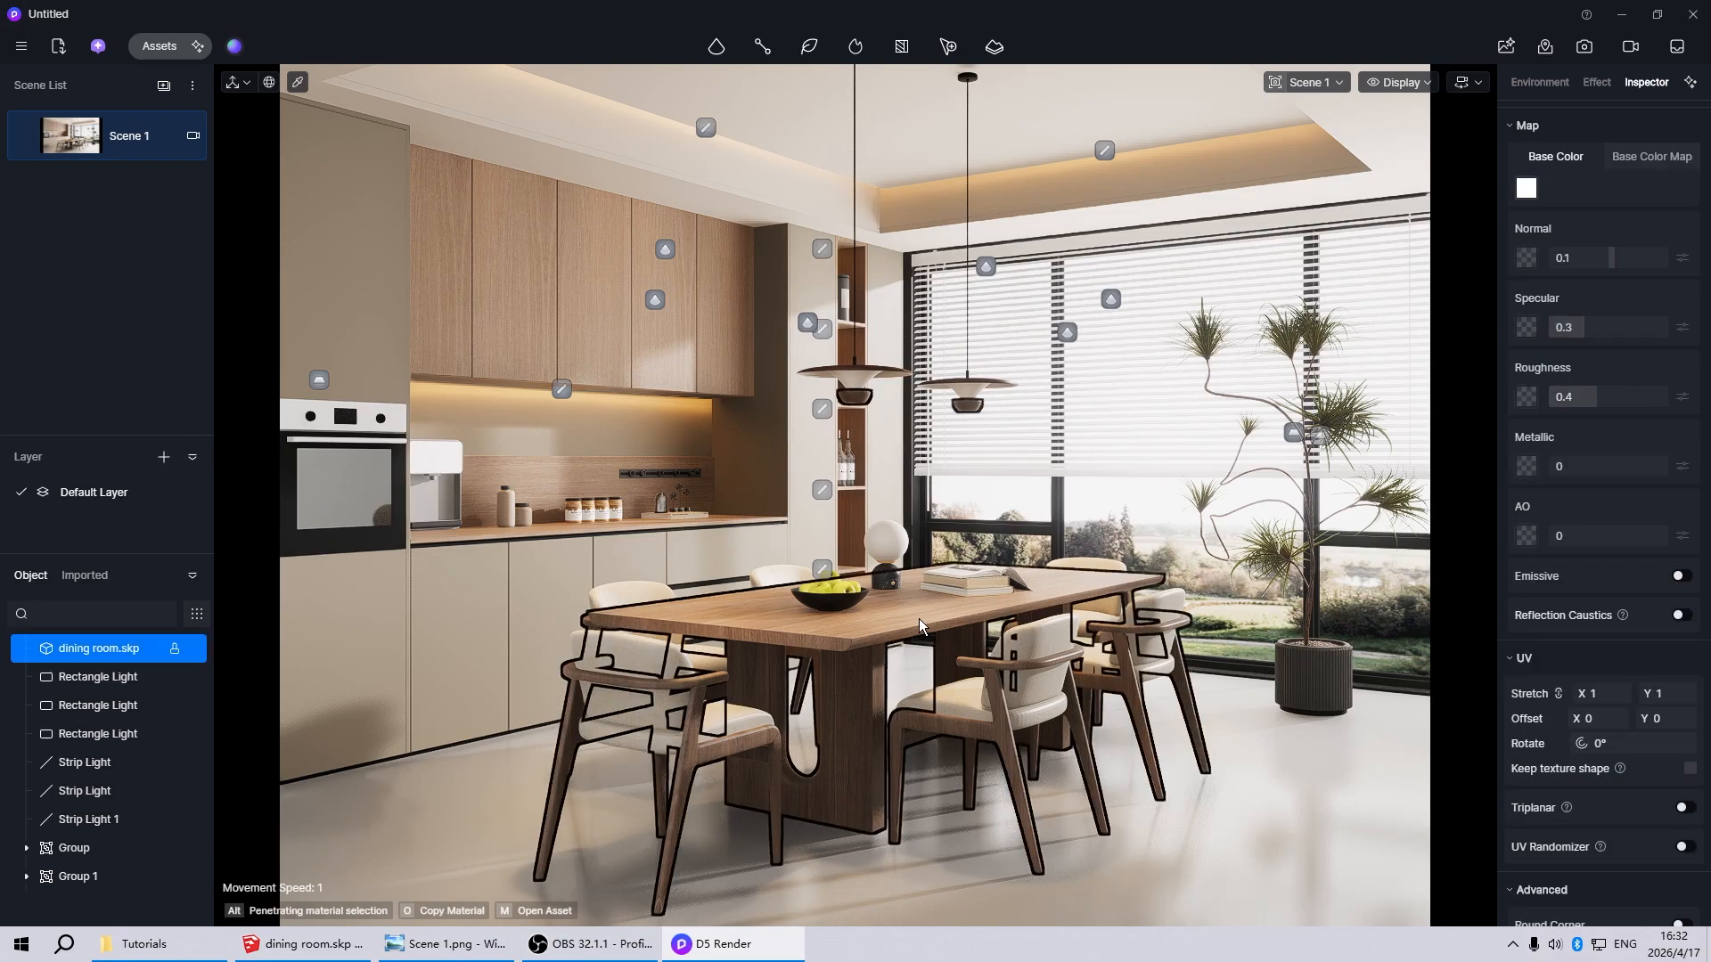
click(1595, 404)
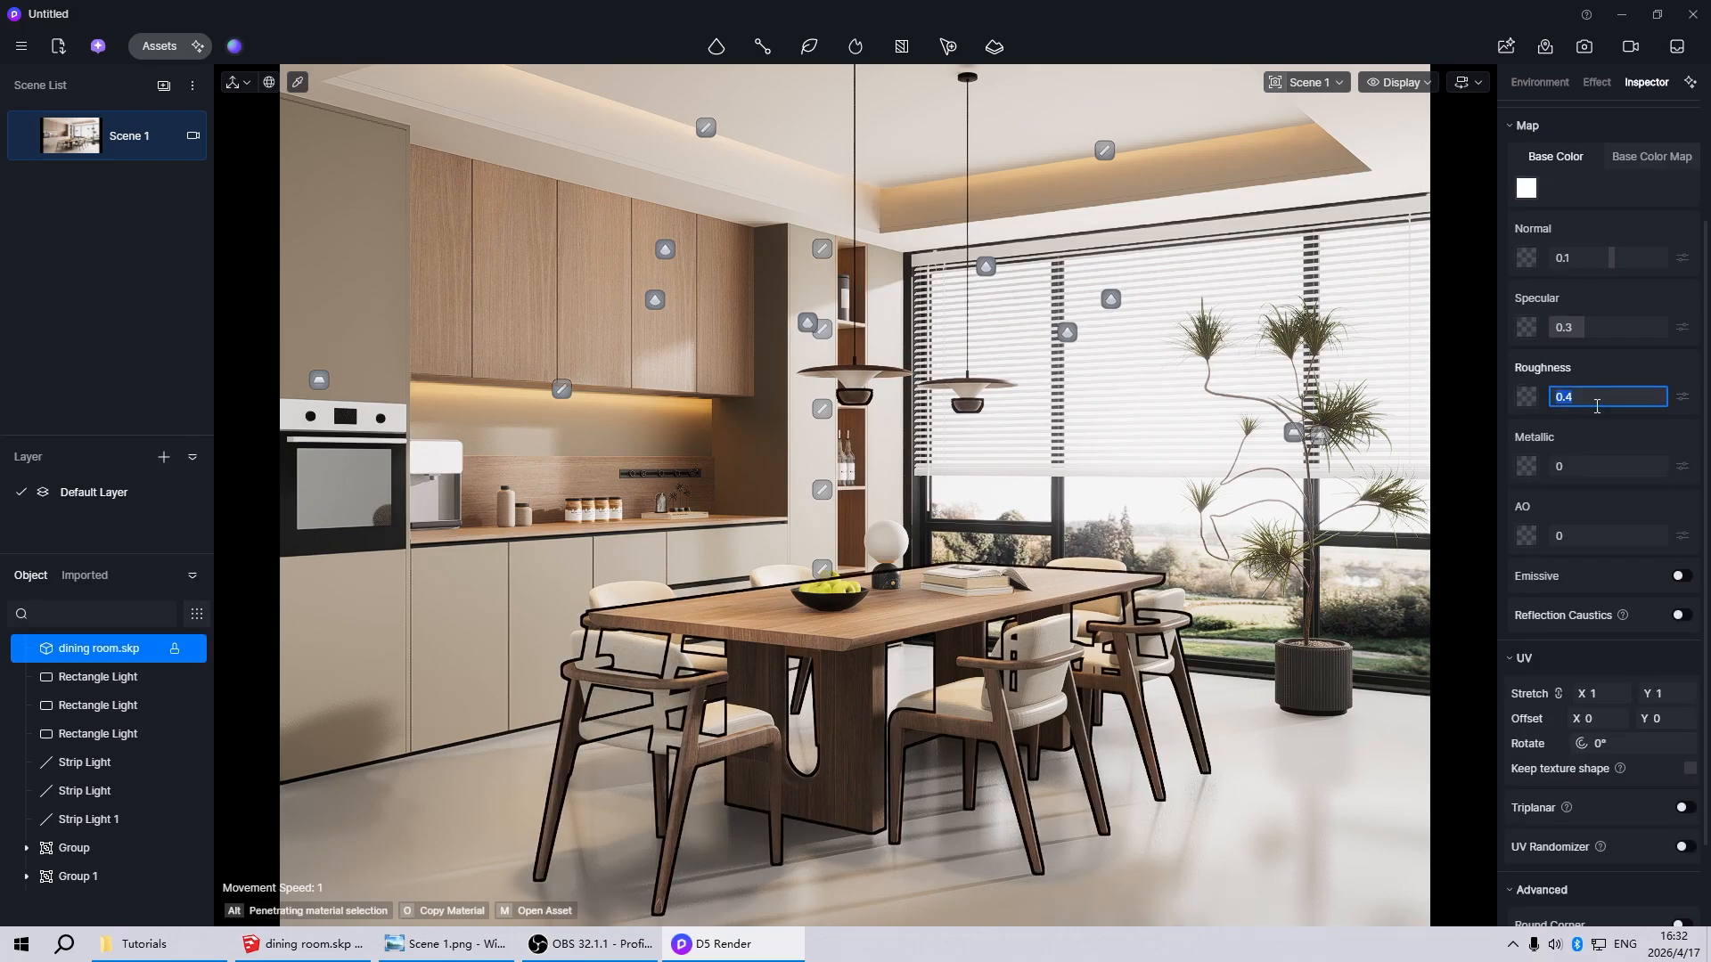
text(0.2)
key(Return)
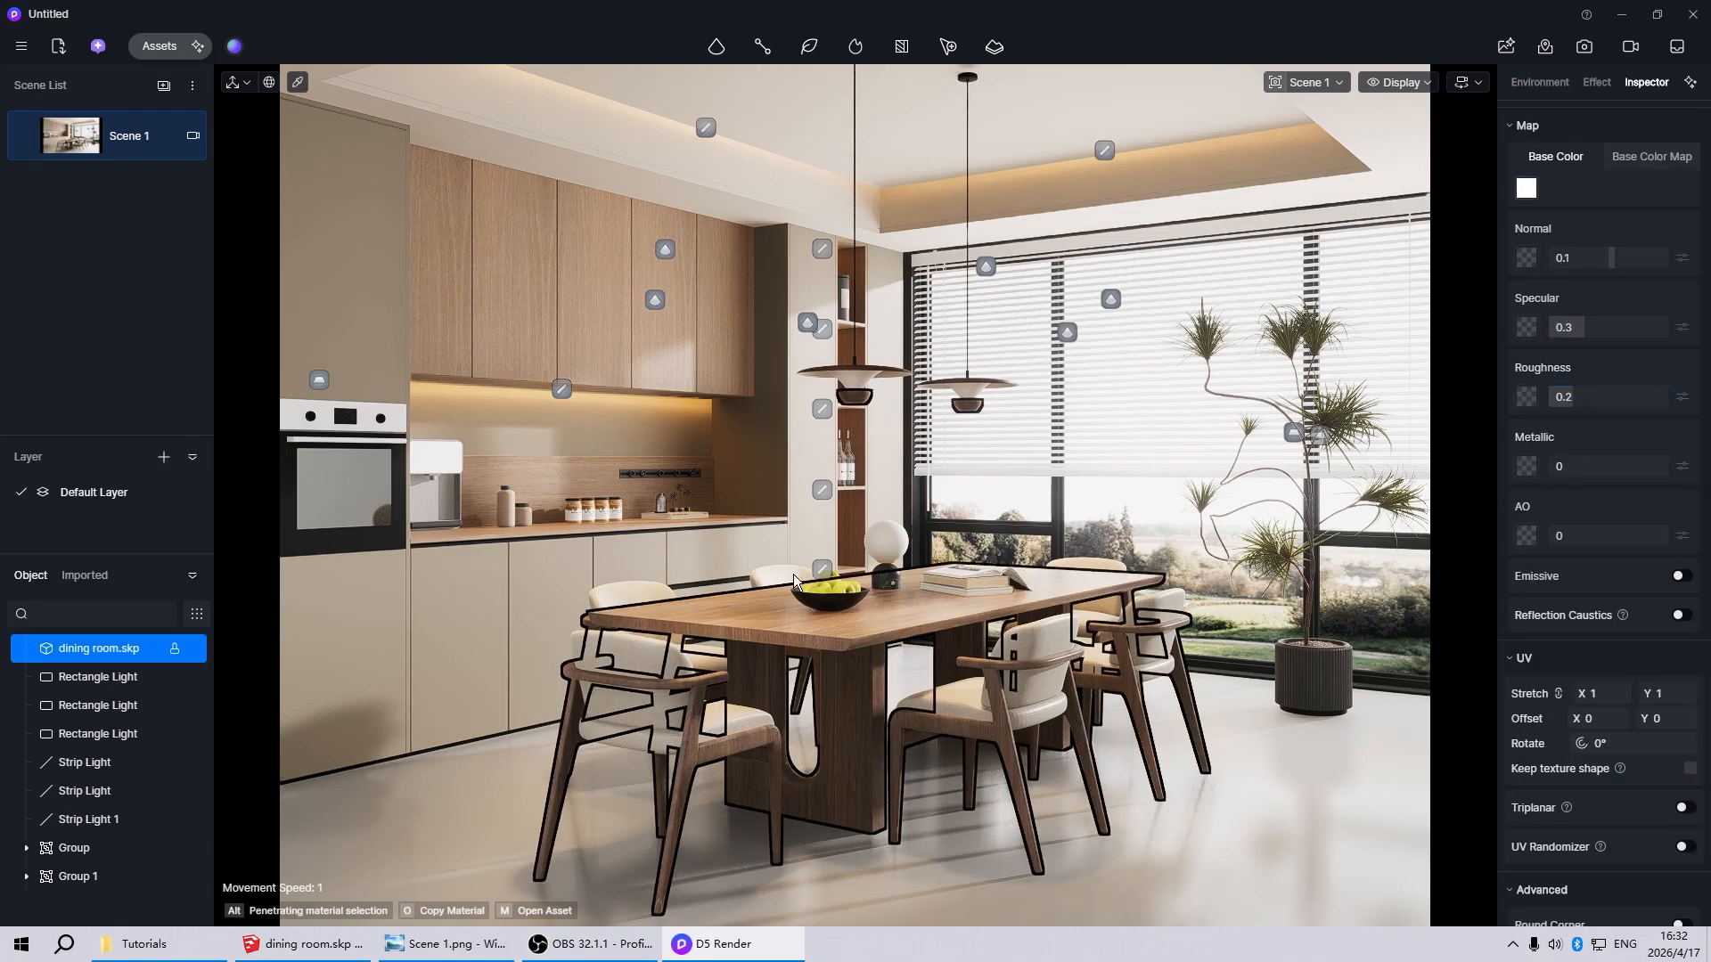
Turn the oven's control panel and handle material into polished metal with Metallic 1 and Roughness 0.06
key(Escape)
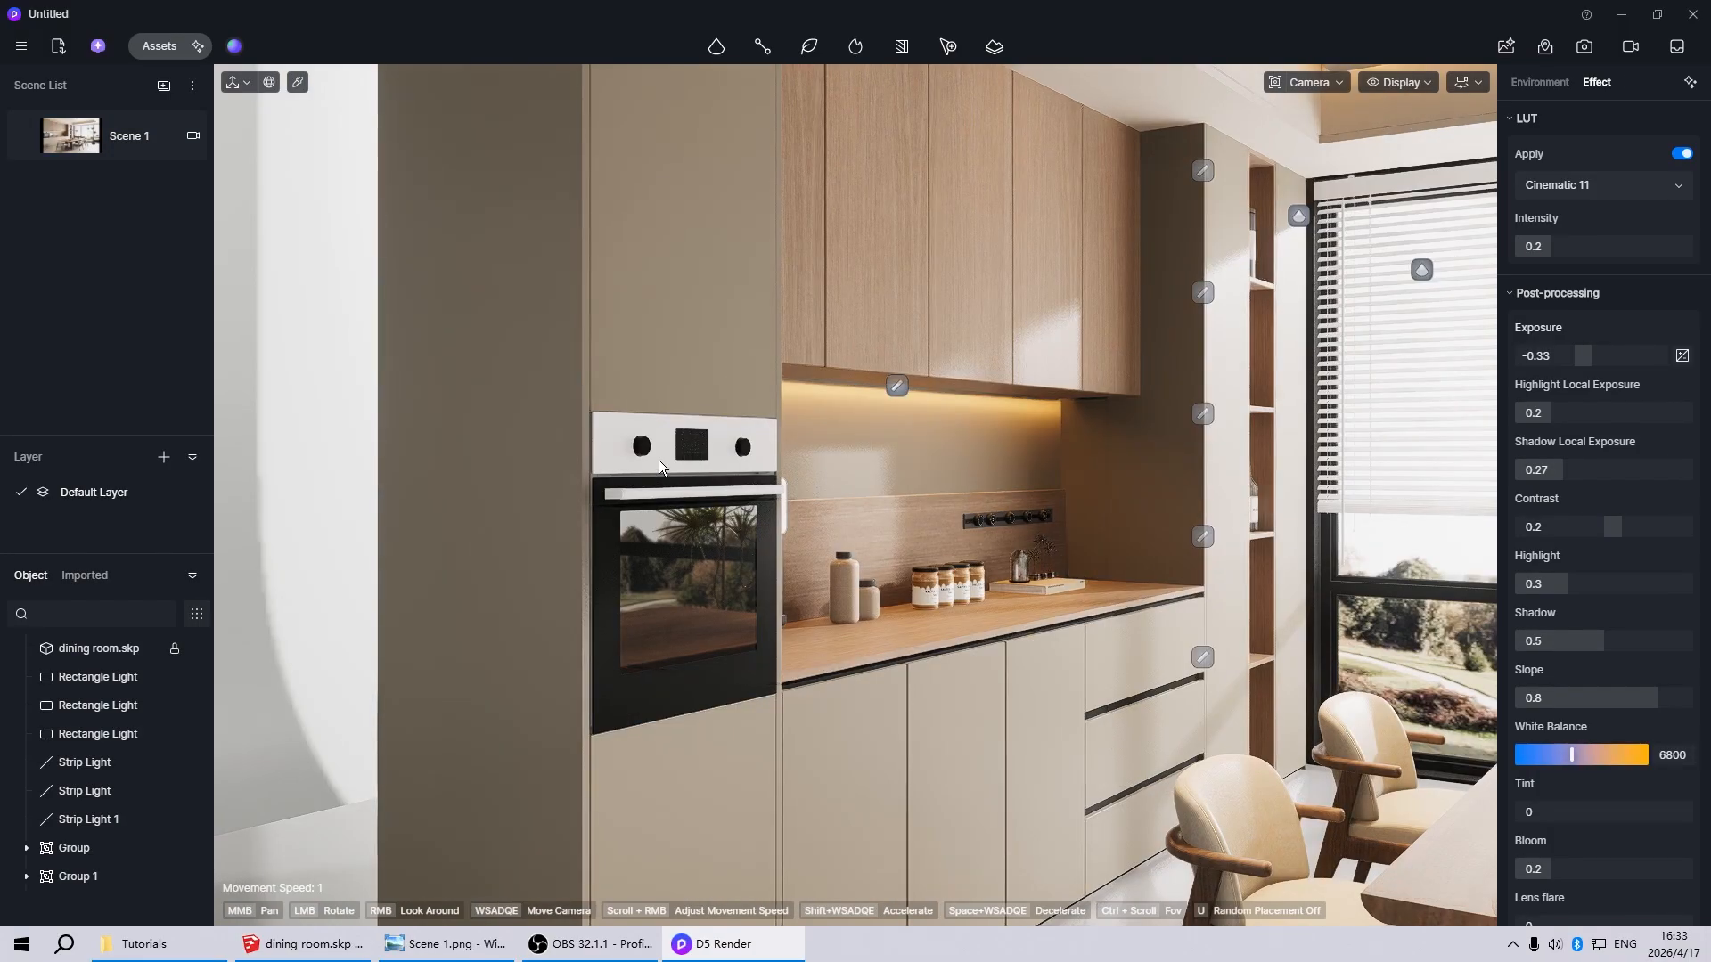
click(659, 460)
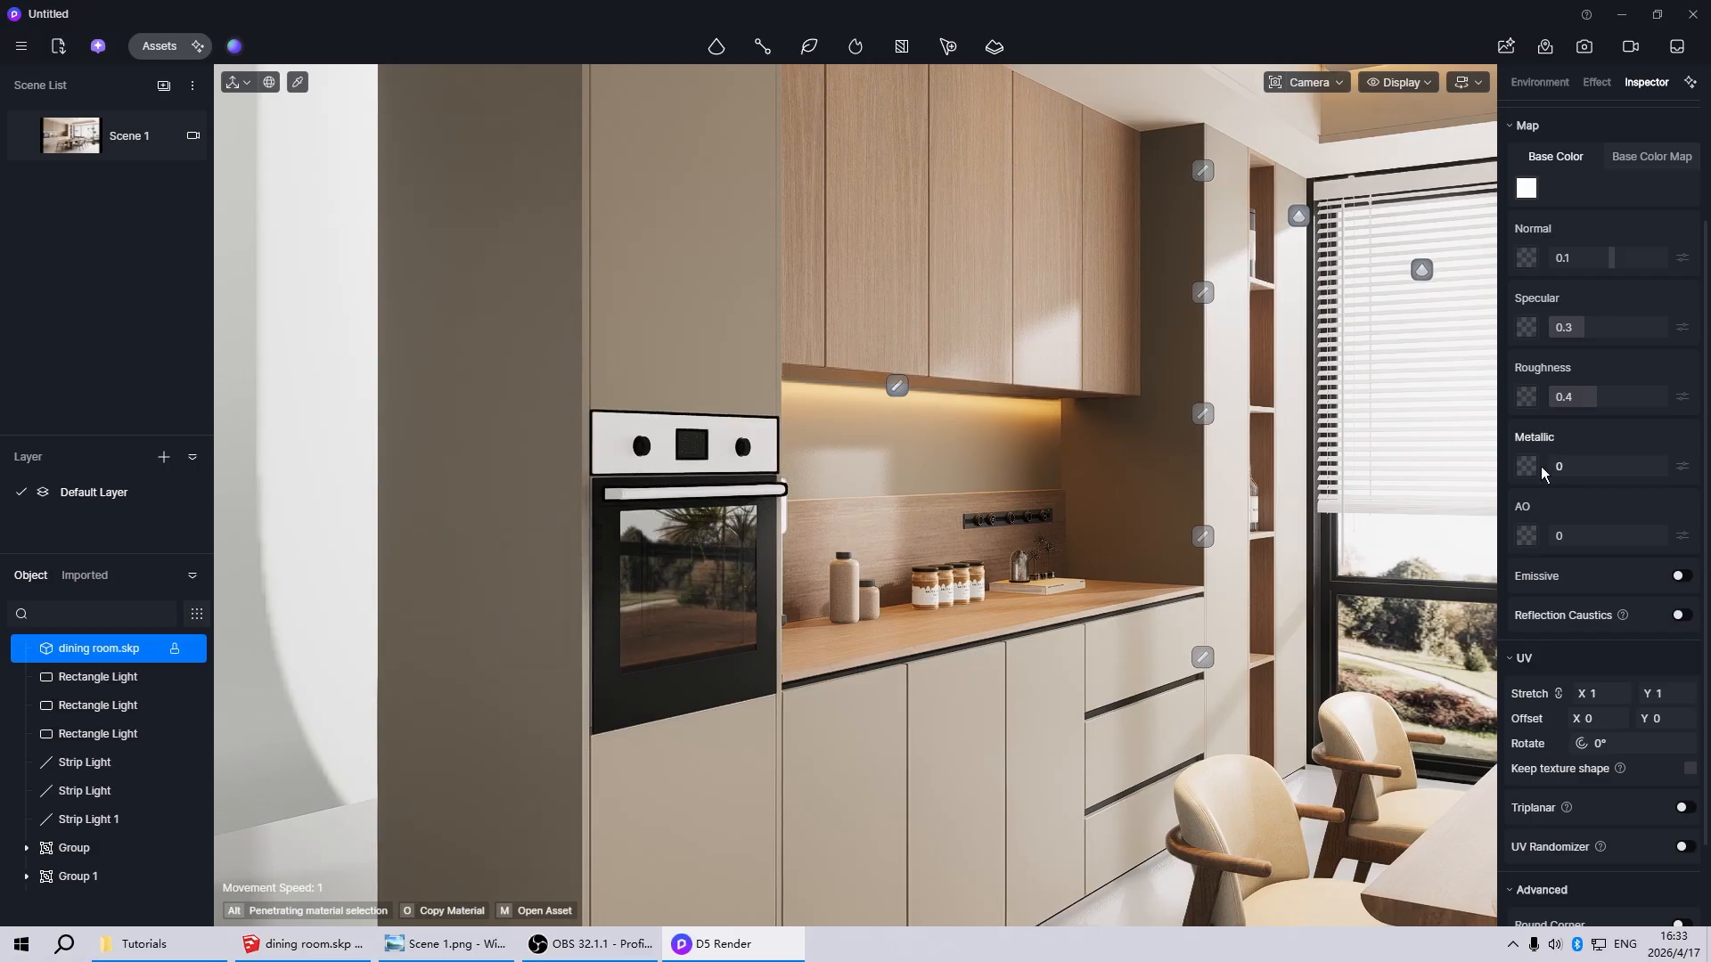
drag(1545, 474, 1703, 473)
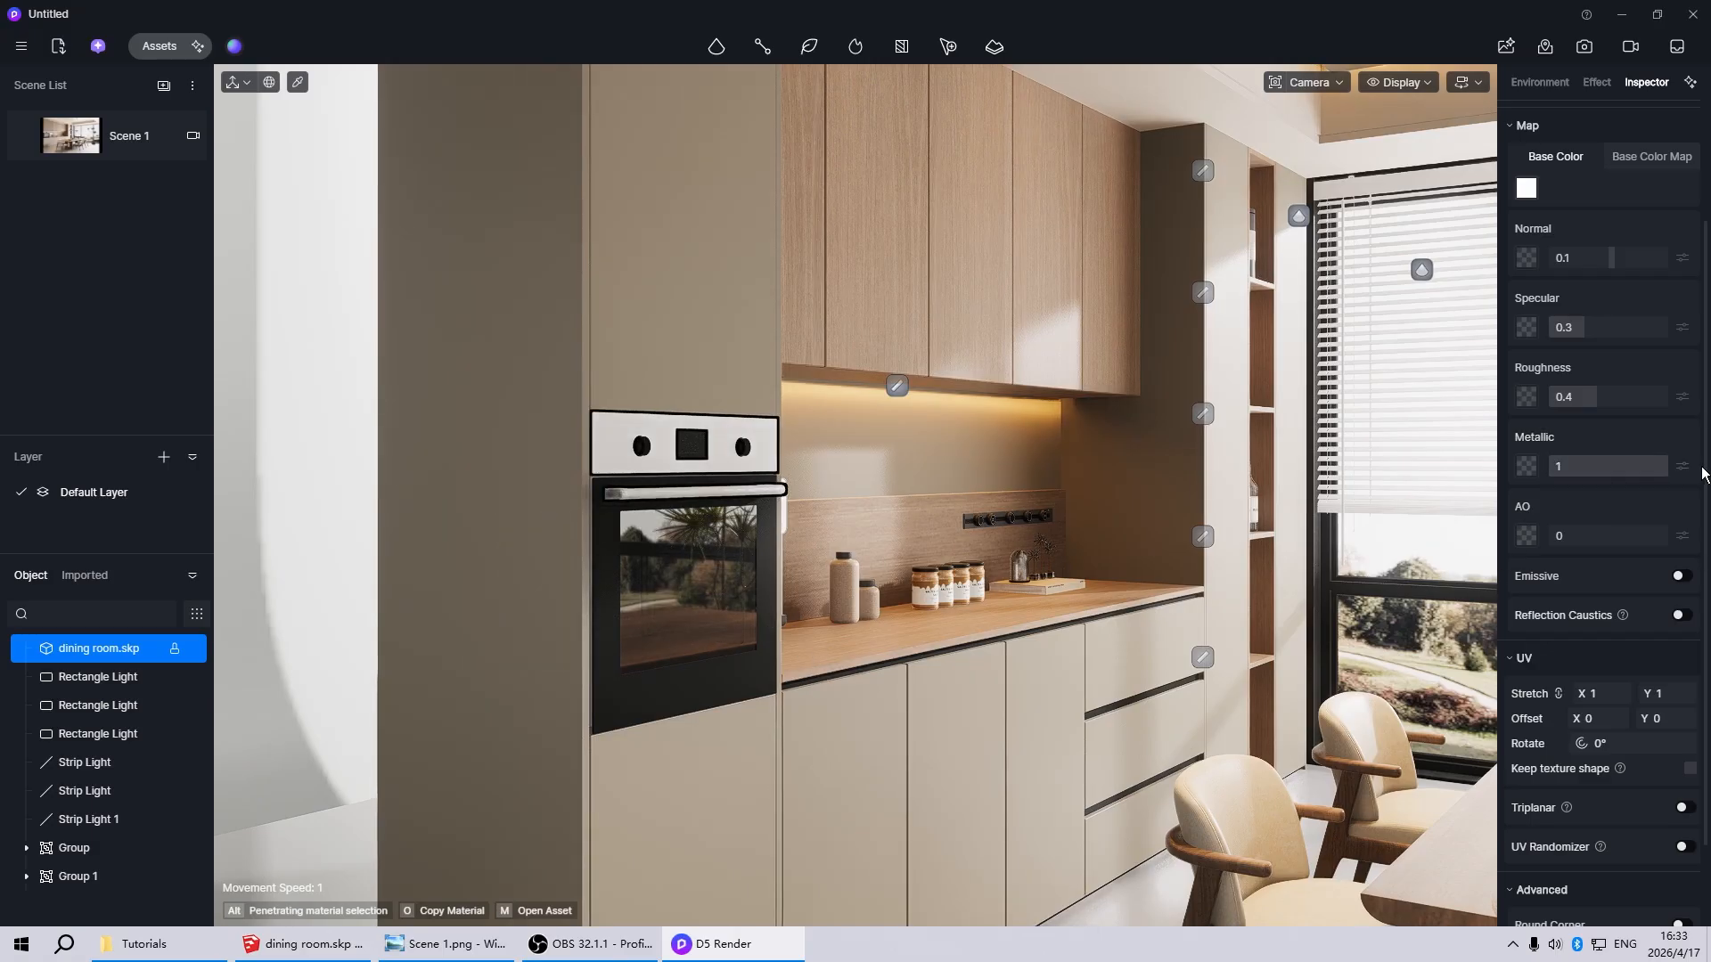
drag(1601, 400, 1546, 400)
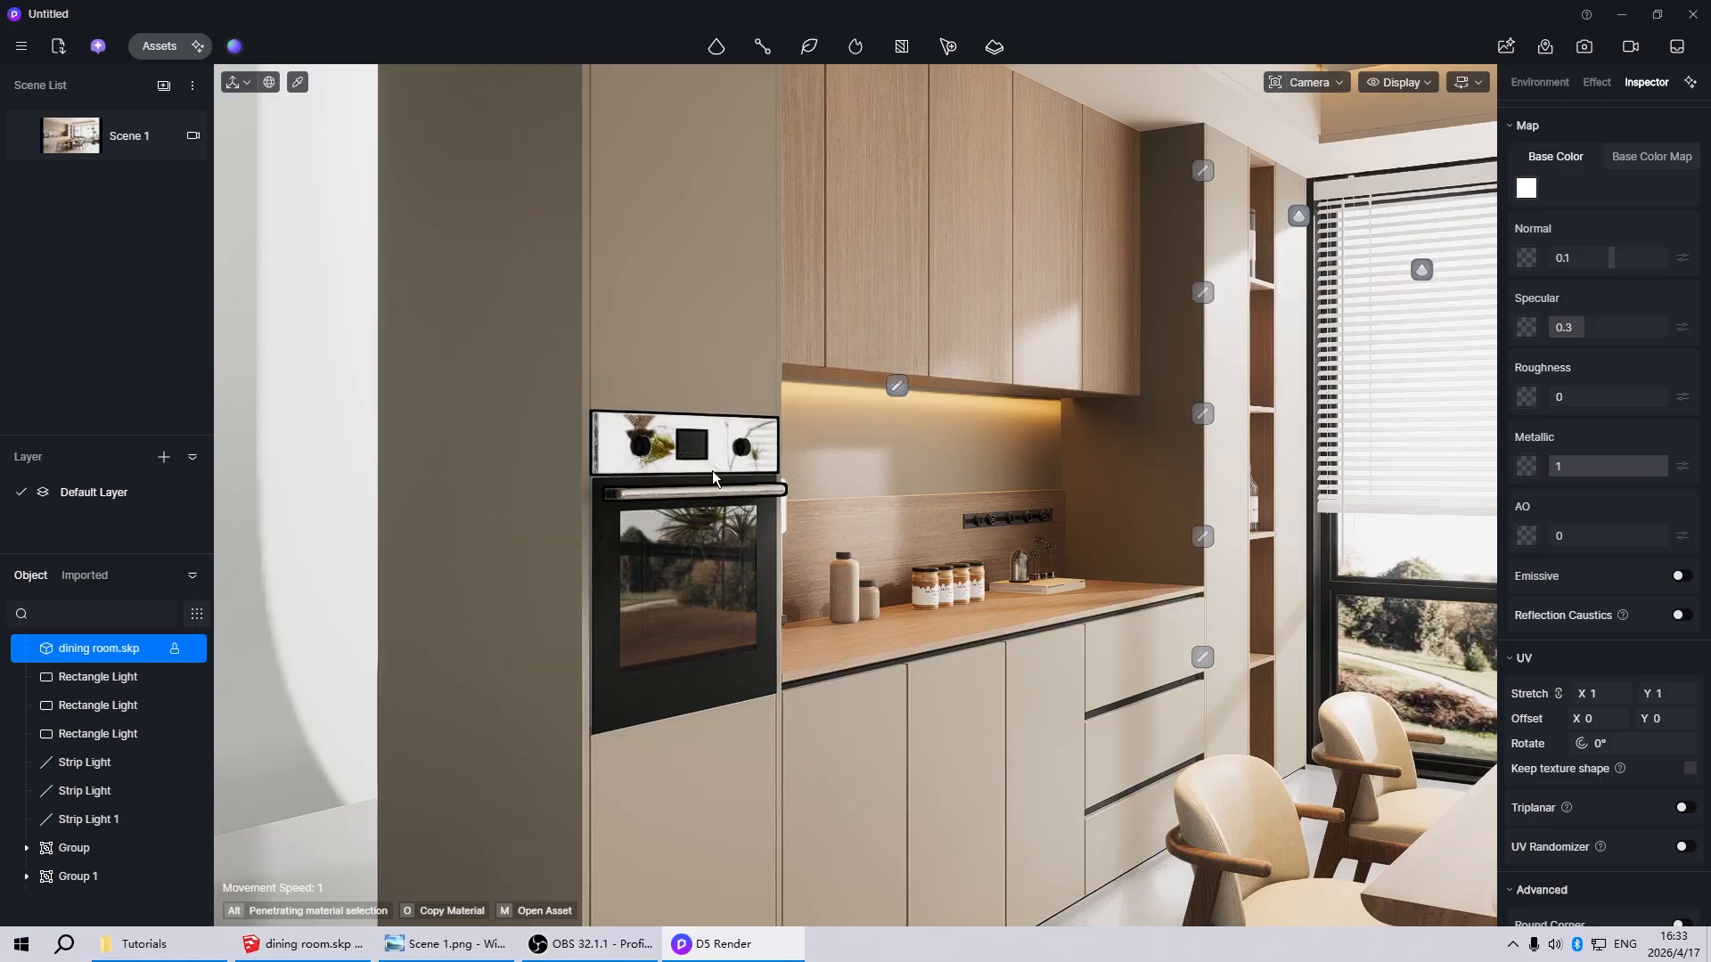
scroll(707, 433, up, 6)
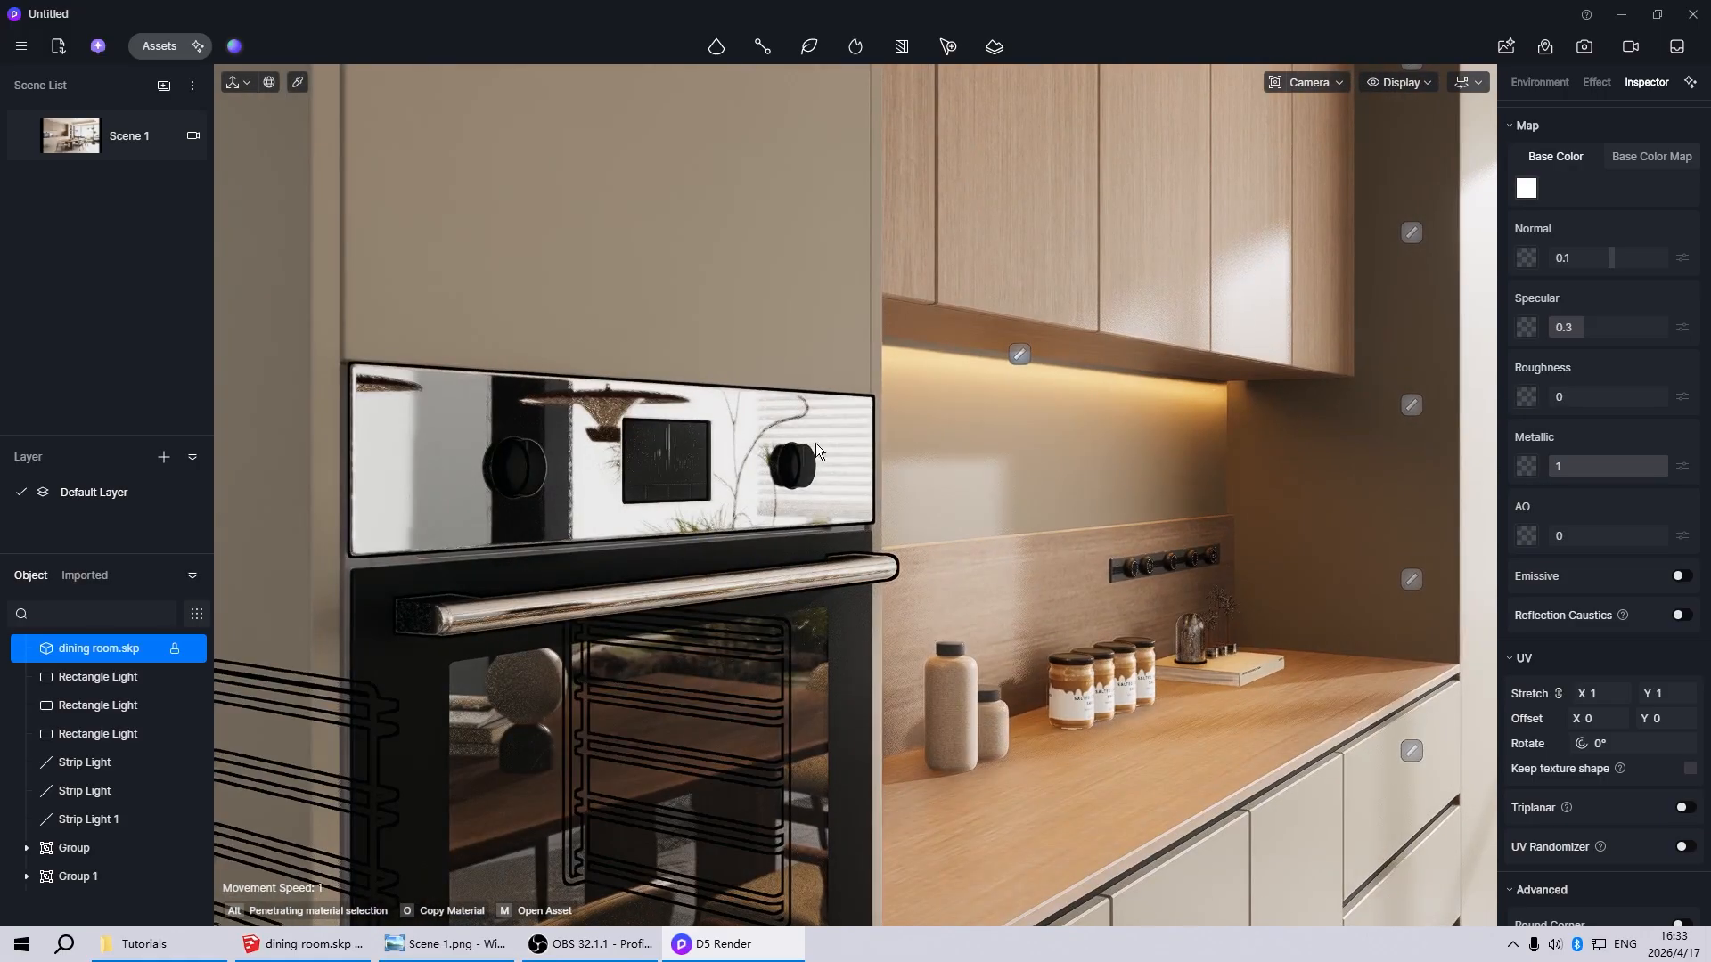
drag(1557, 396, 1564, 396)
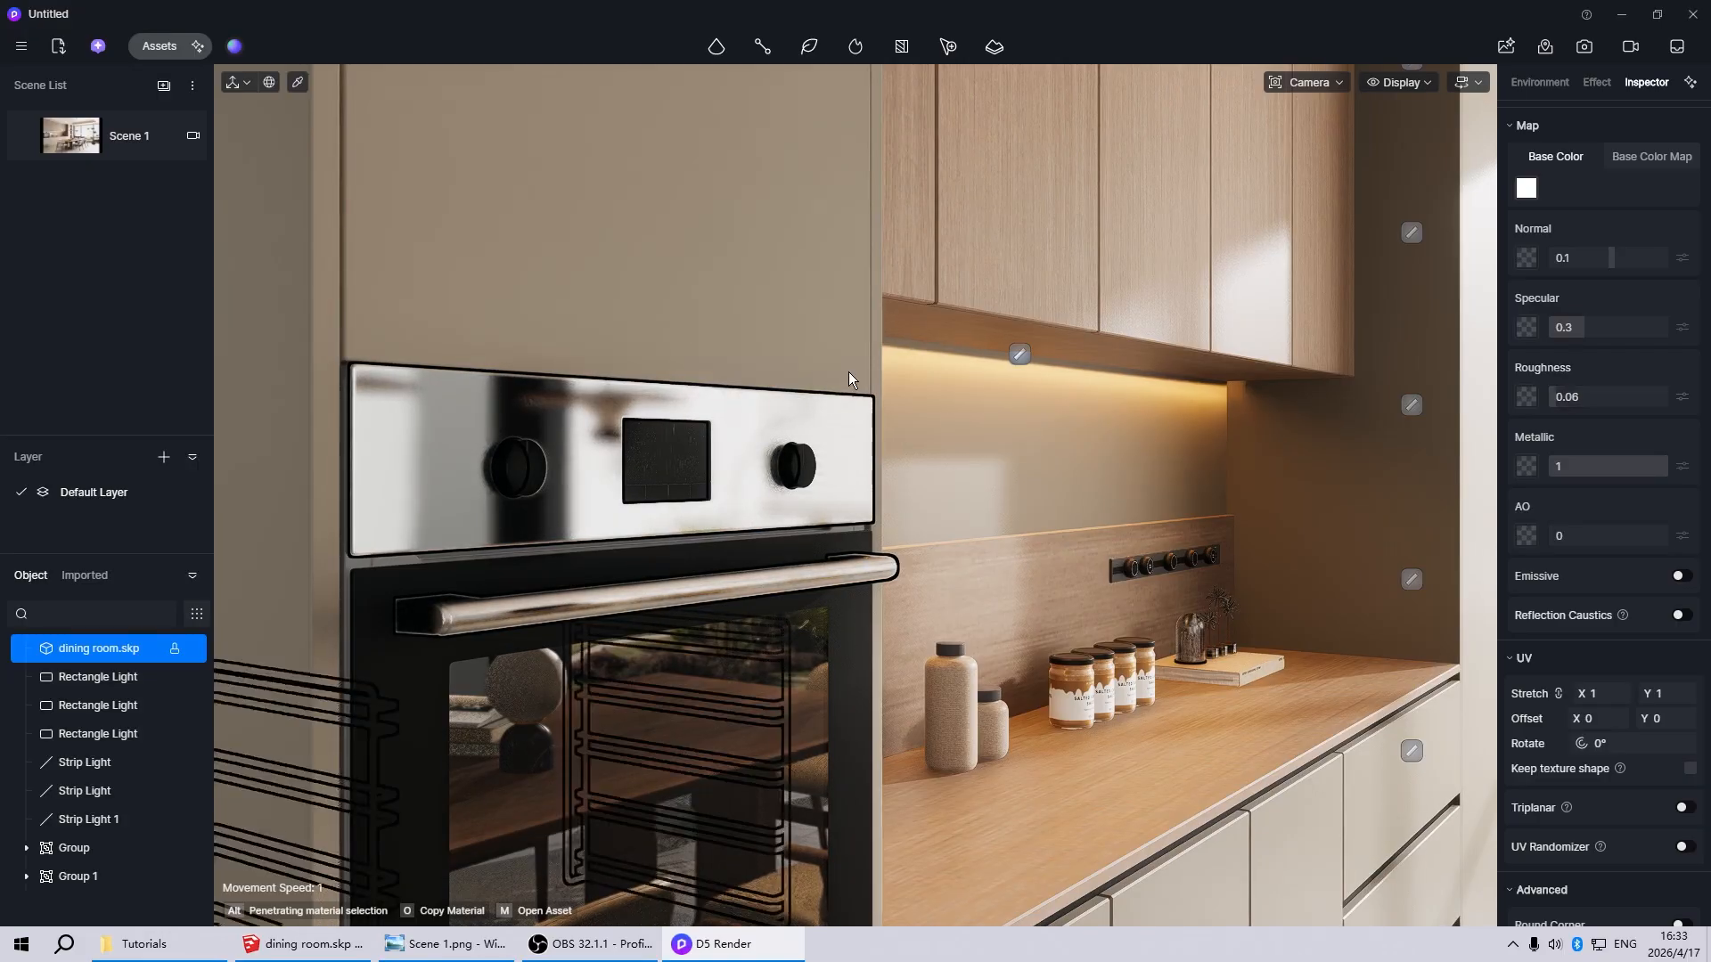
key(Escape)
Return to the Scene 1 view and lighten the plant pot's base color to a neutral HSV 30, 0, 79
click(85, 147)
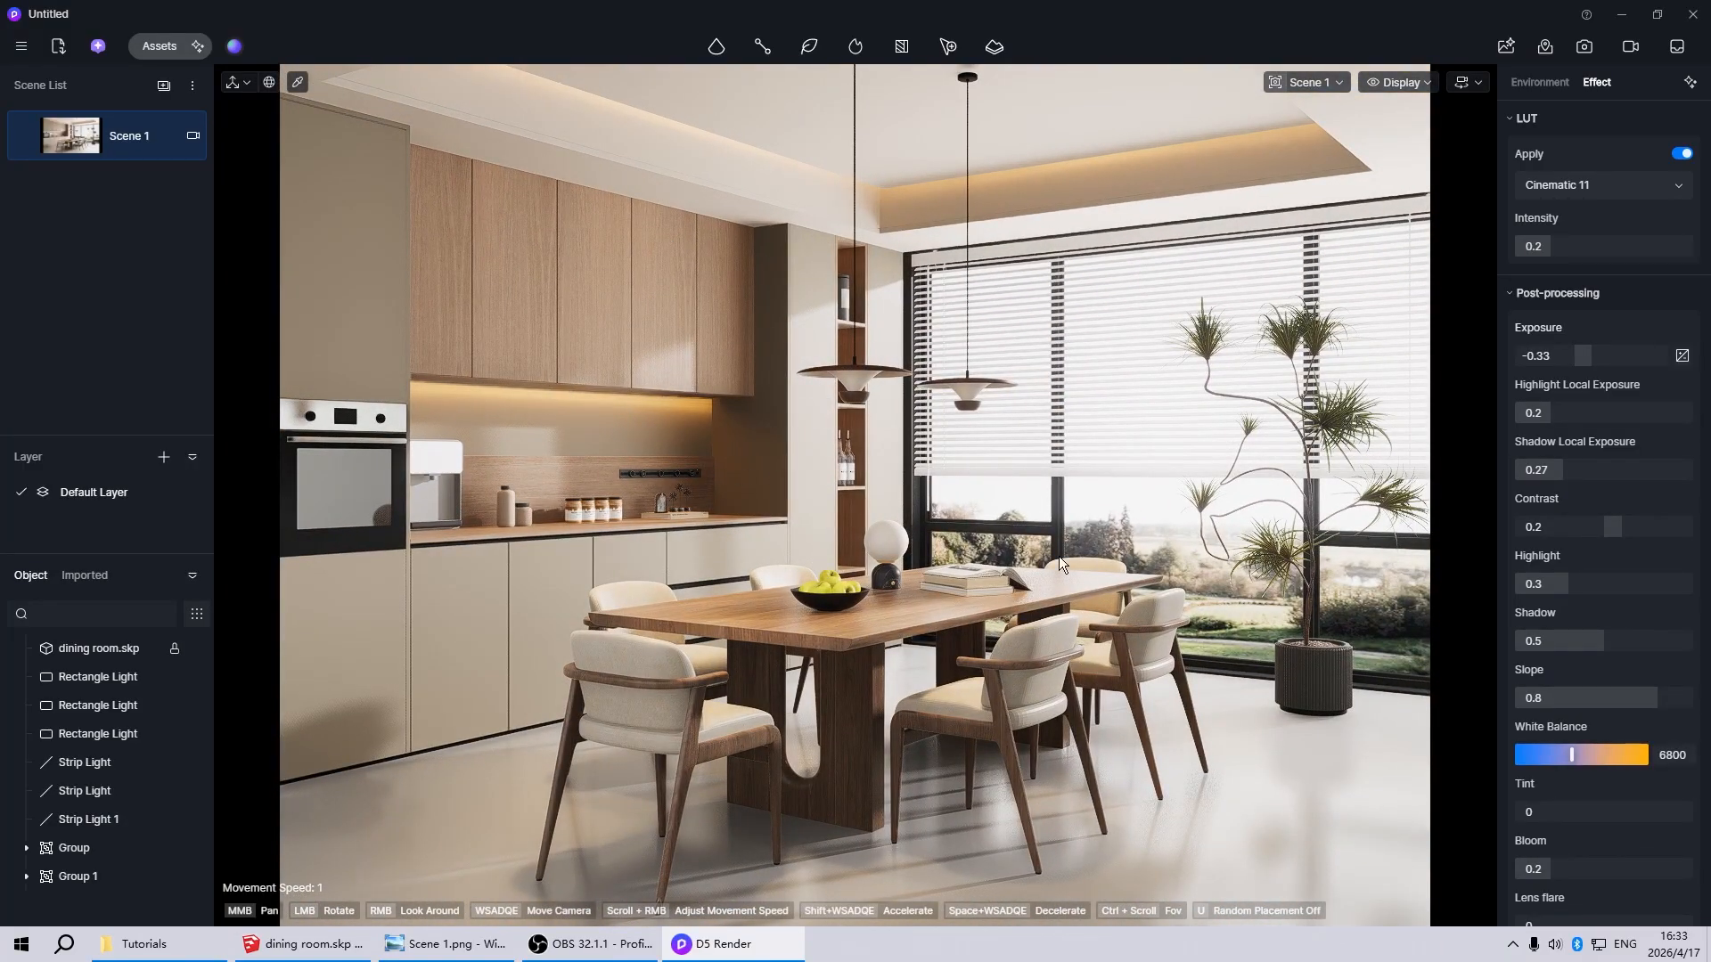
click(1307, 698)
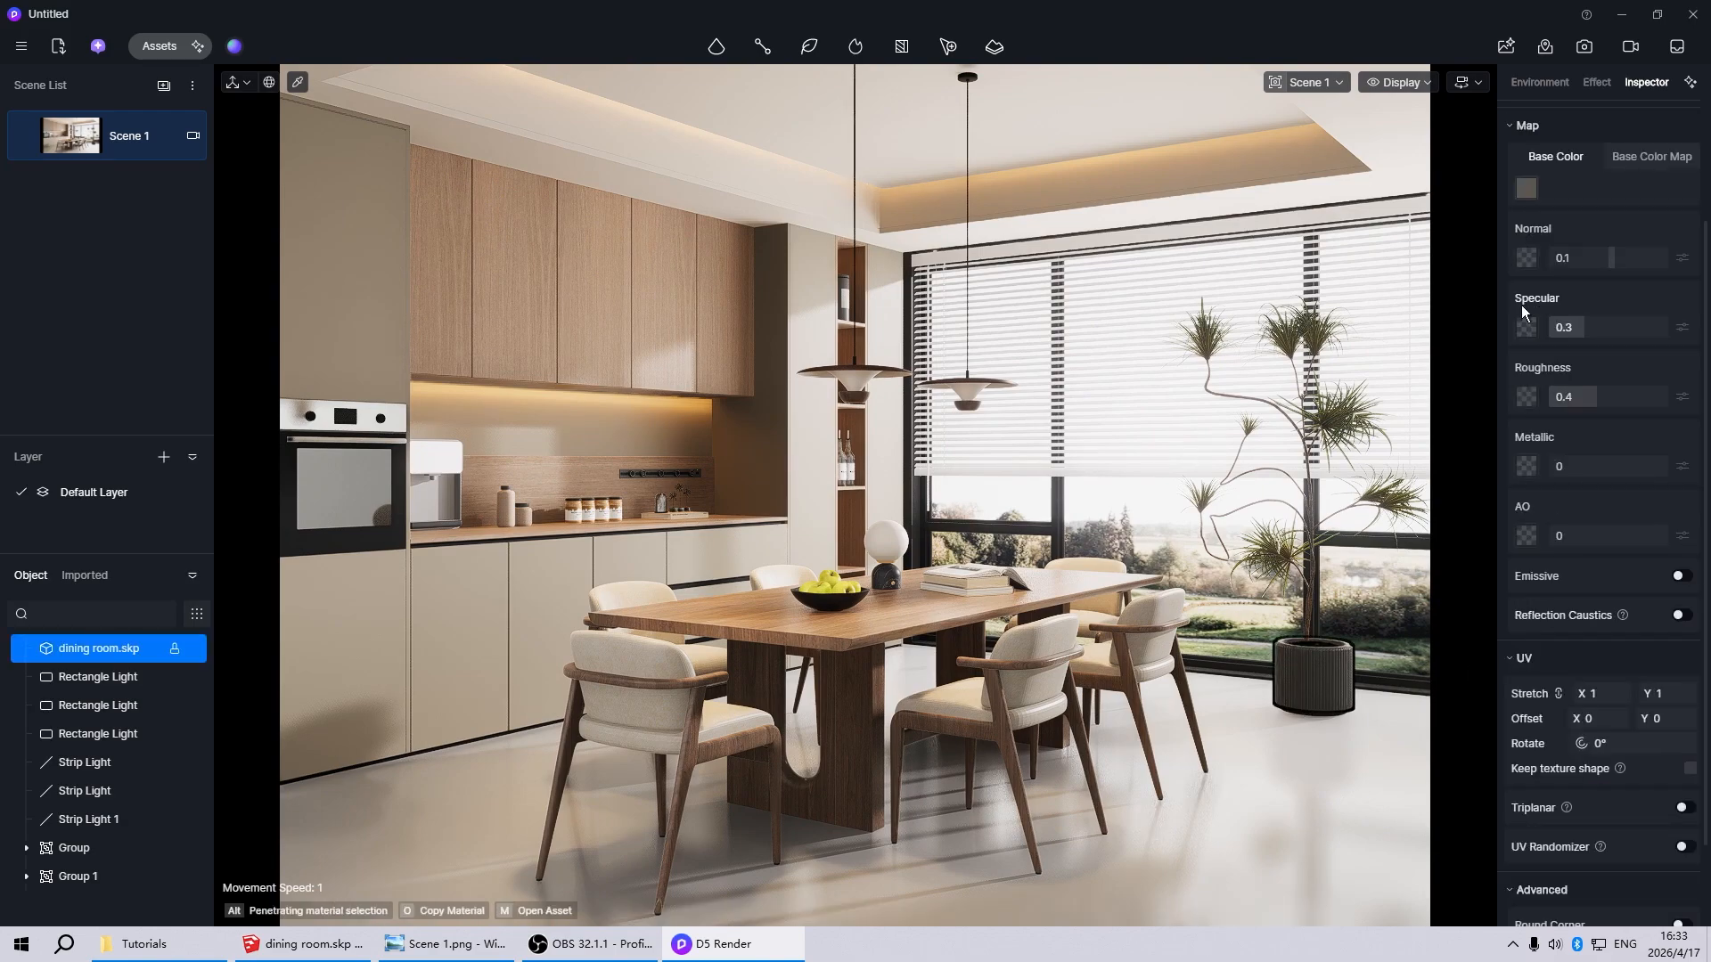
click(1521, 193)
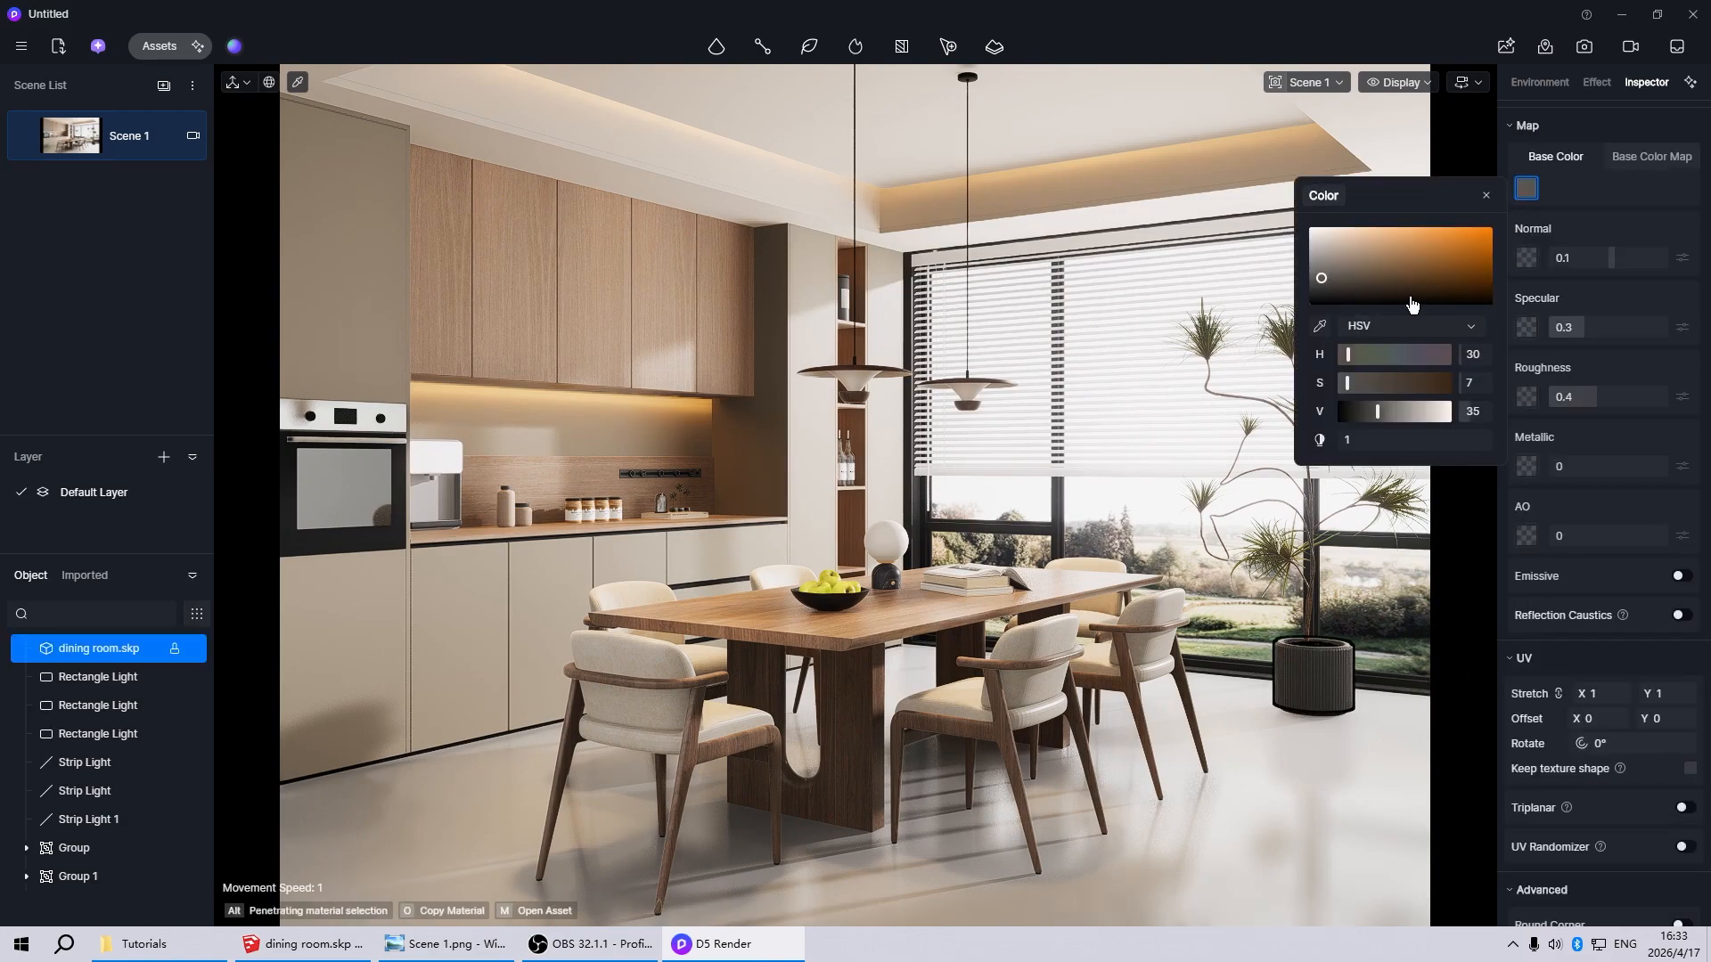
drag(1326, 282, 1287, 244)
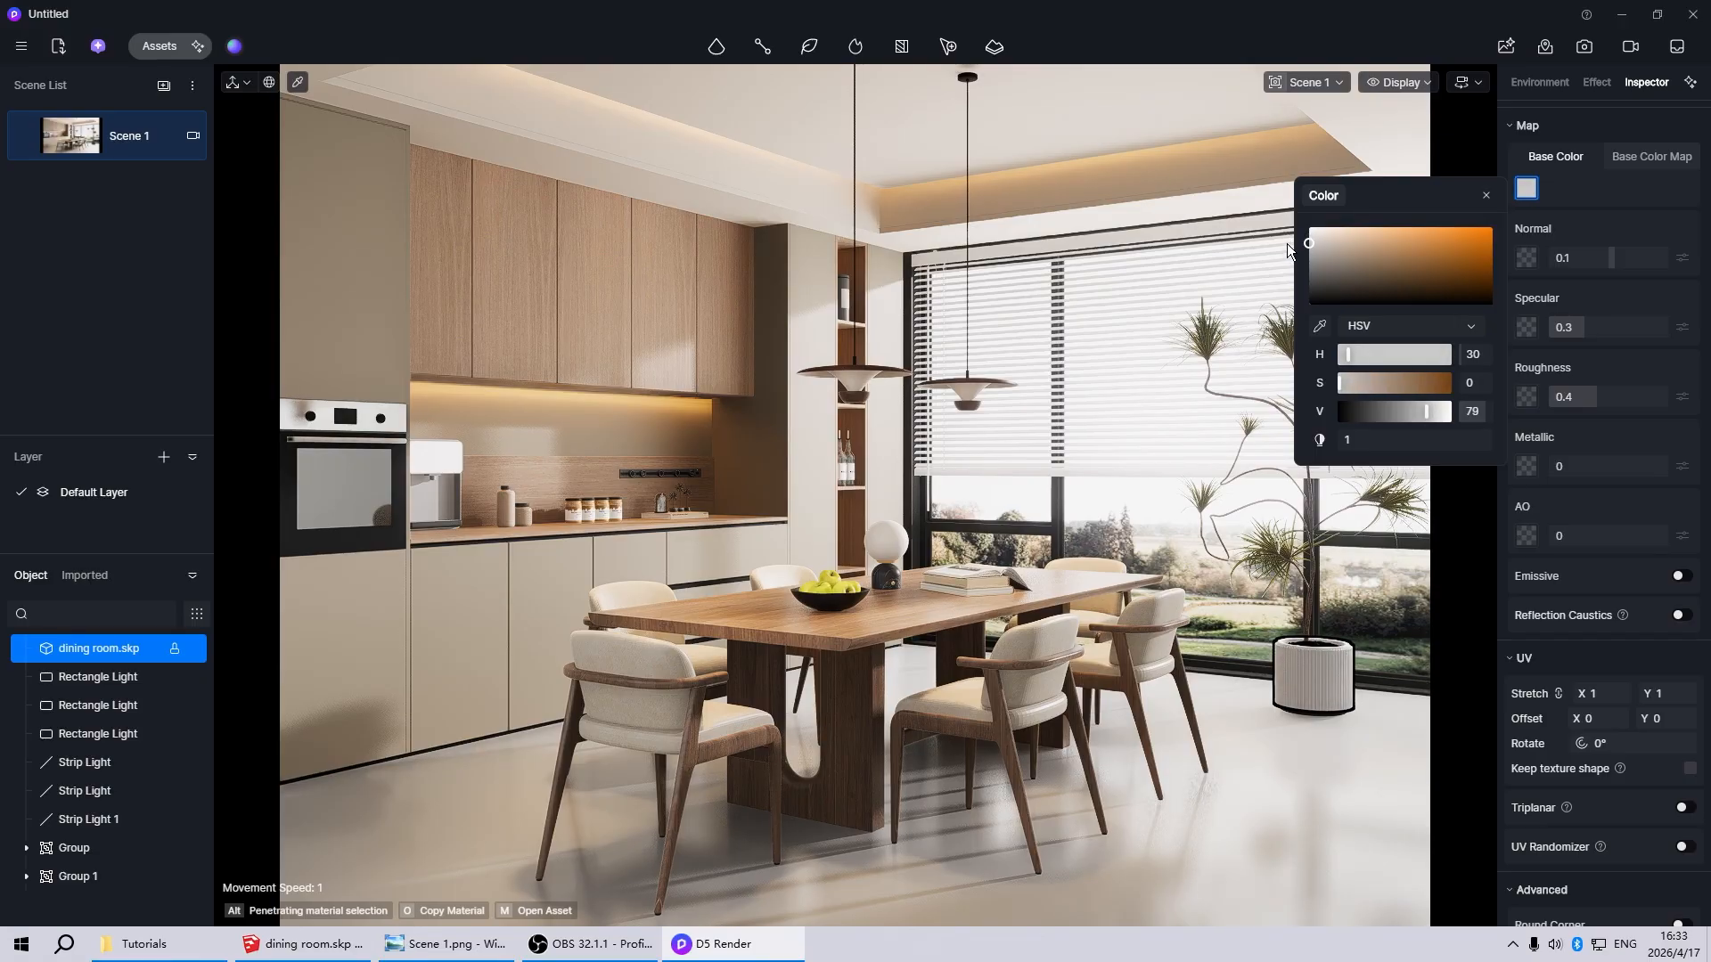
key(Escape)
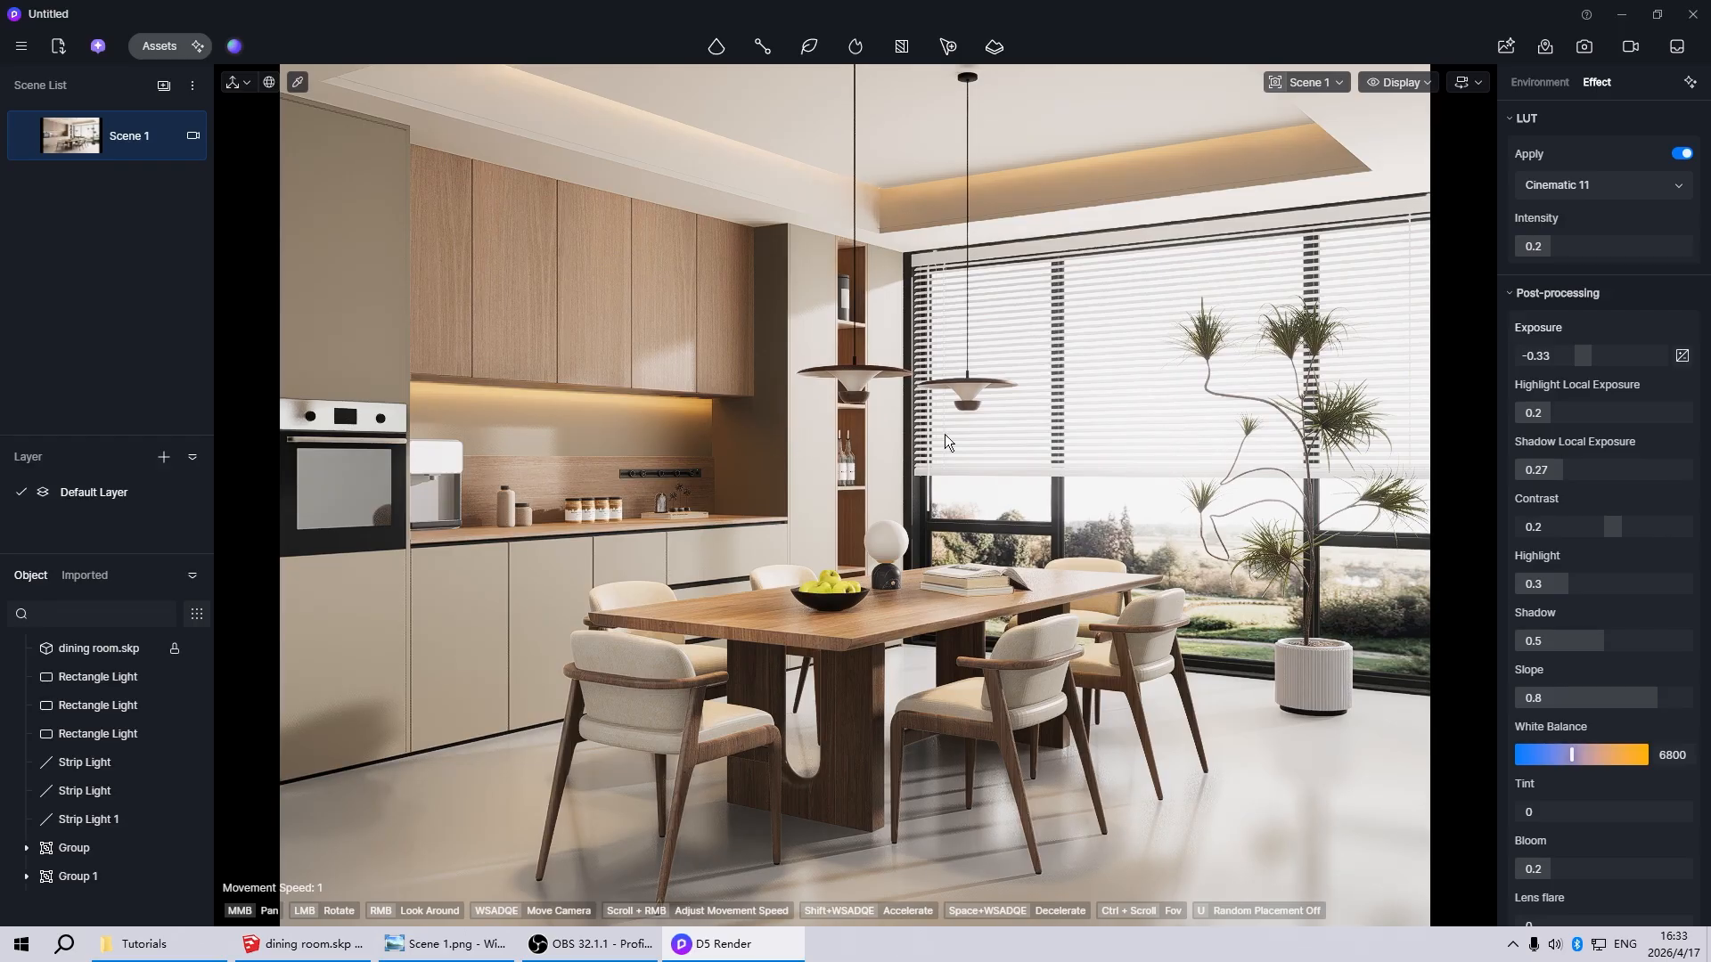
Change the material template of the potted plant's leaves from Custom to Foliage
click(1339, 420)
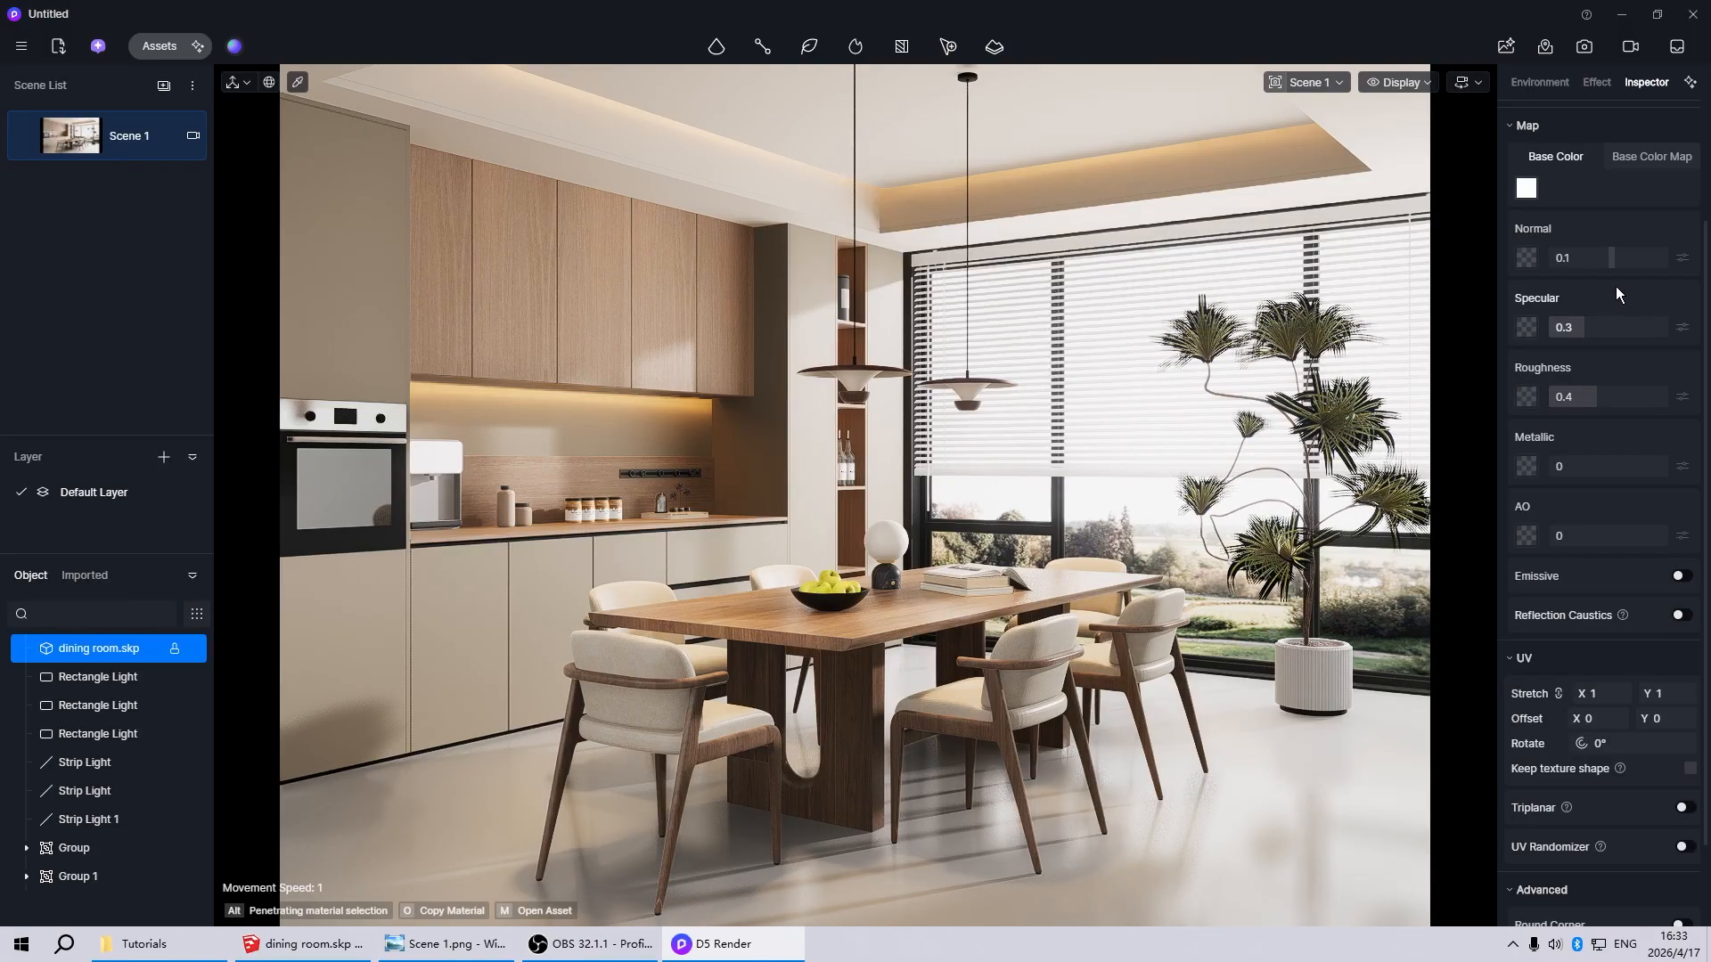
scroll(1634, 312, up, 3)
click(1595, 206)
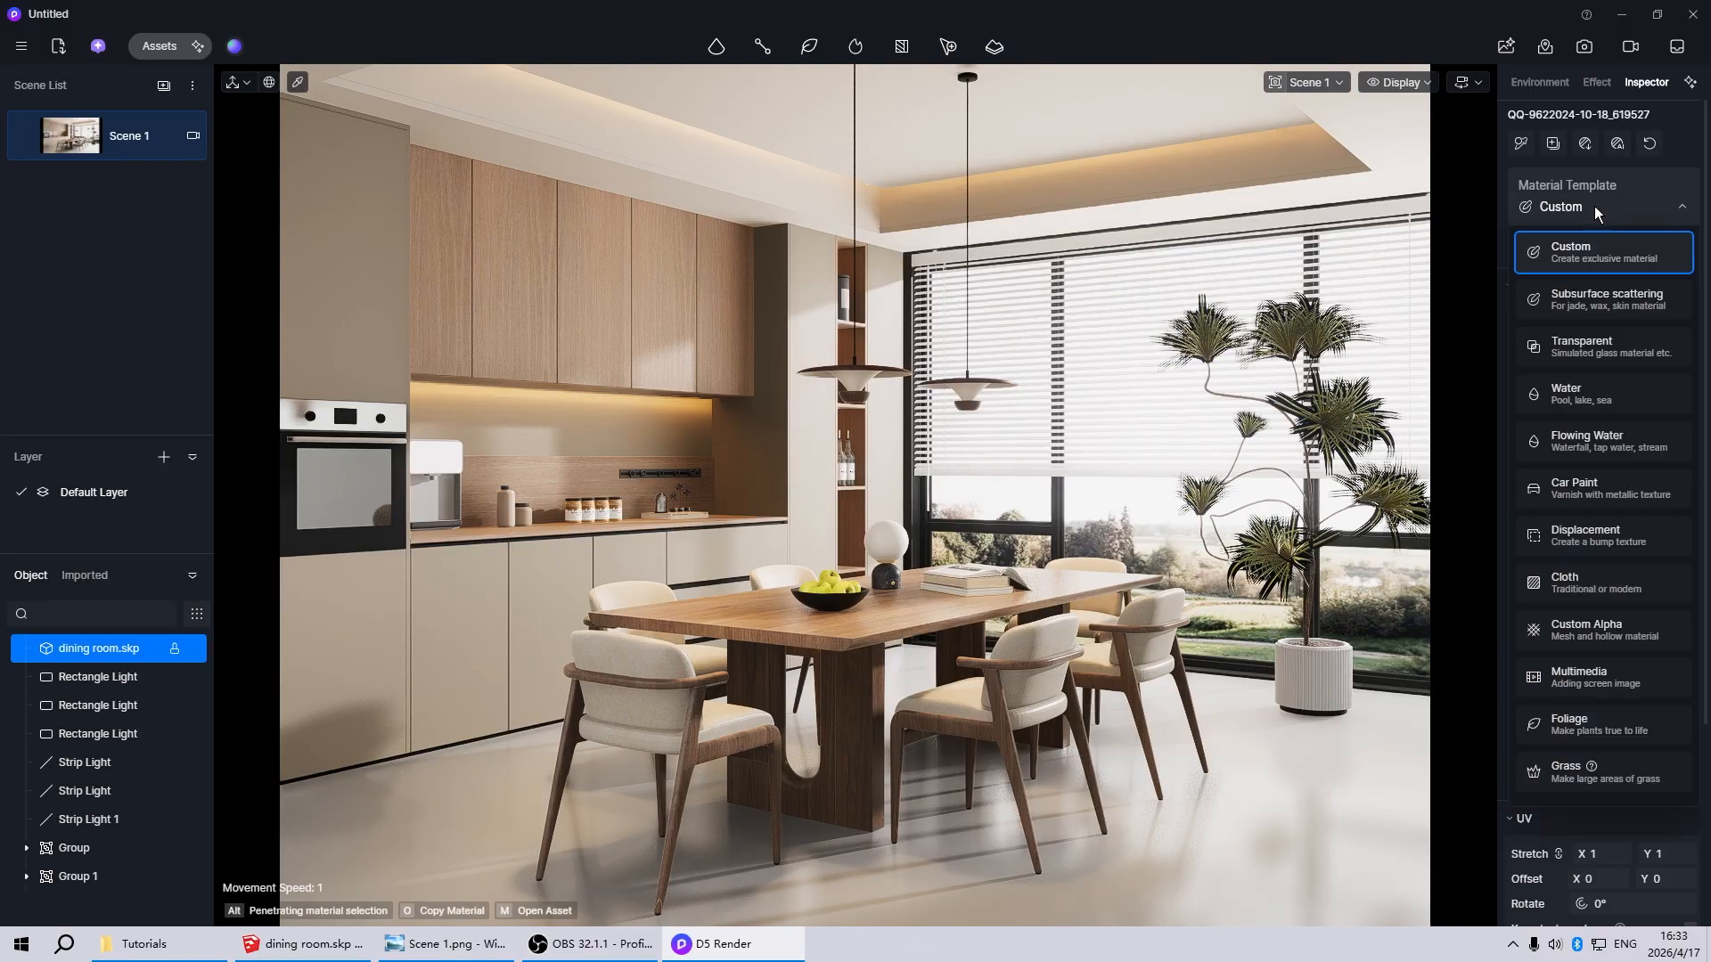
click(1577, 724)
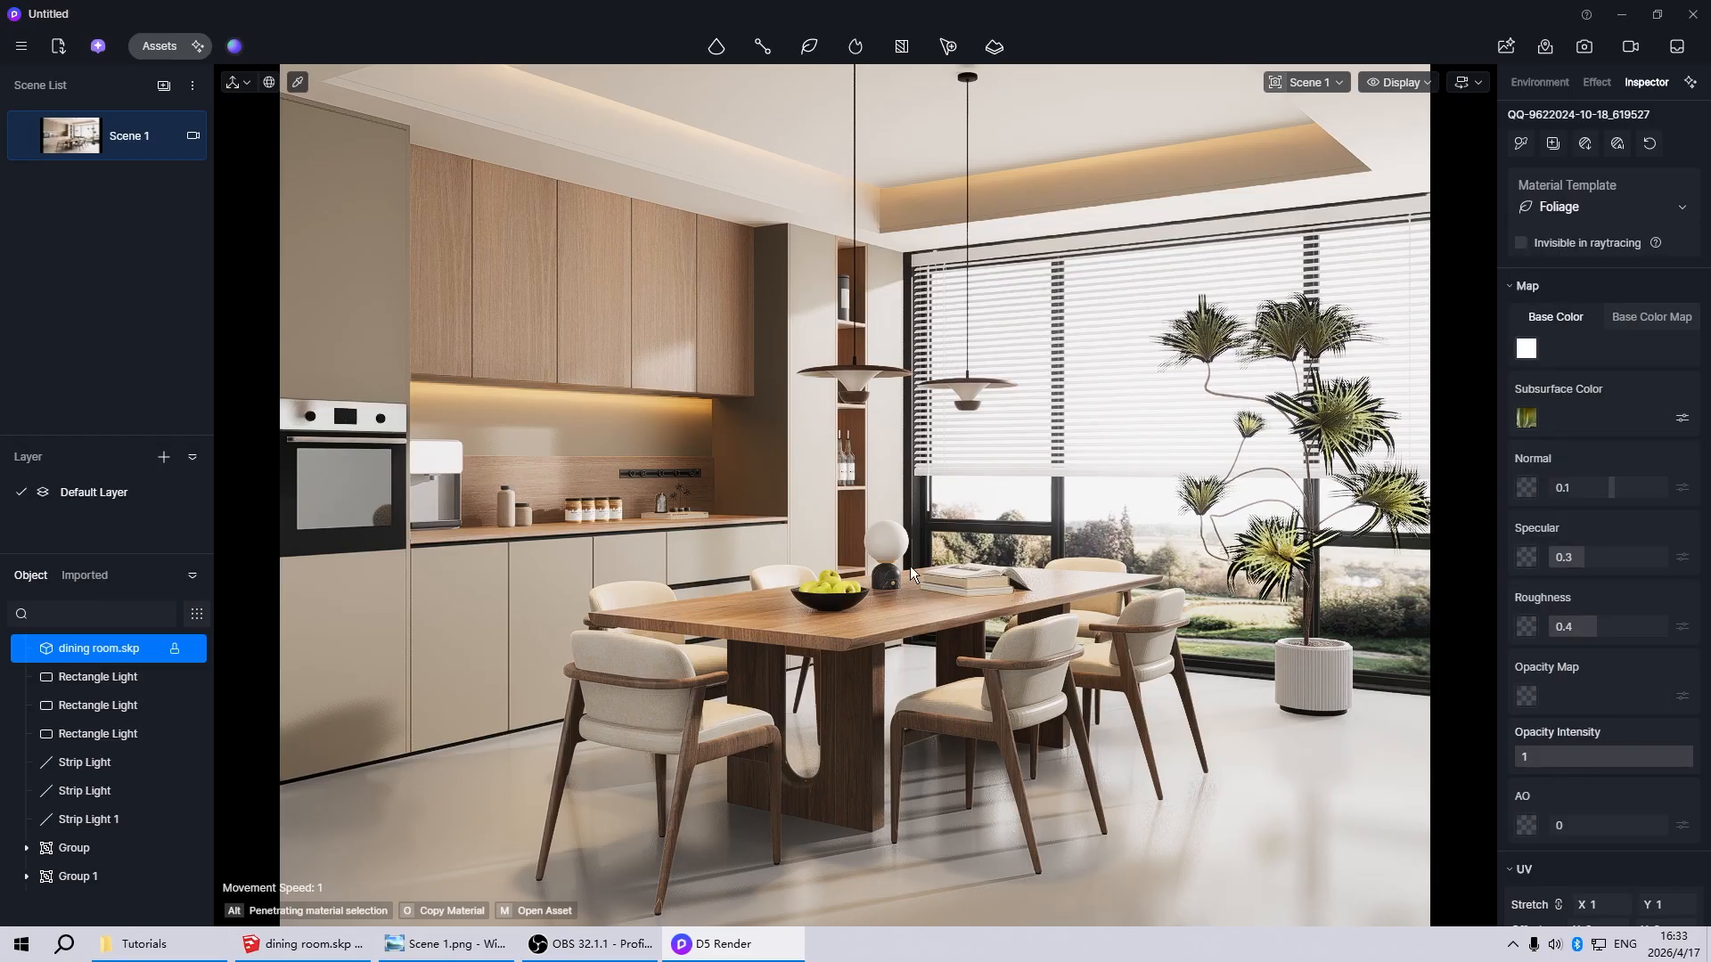
key(Escape)
Set the backplate material of the socket strip above the kitchen counter to Metallic 1 and Roughness 0
scroll(584, 443, up, 6)
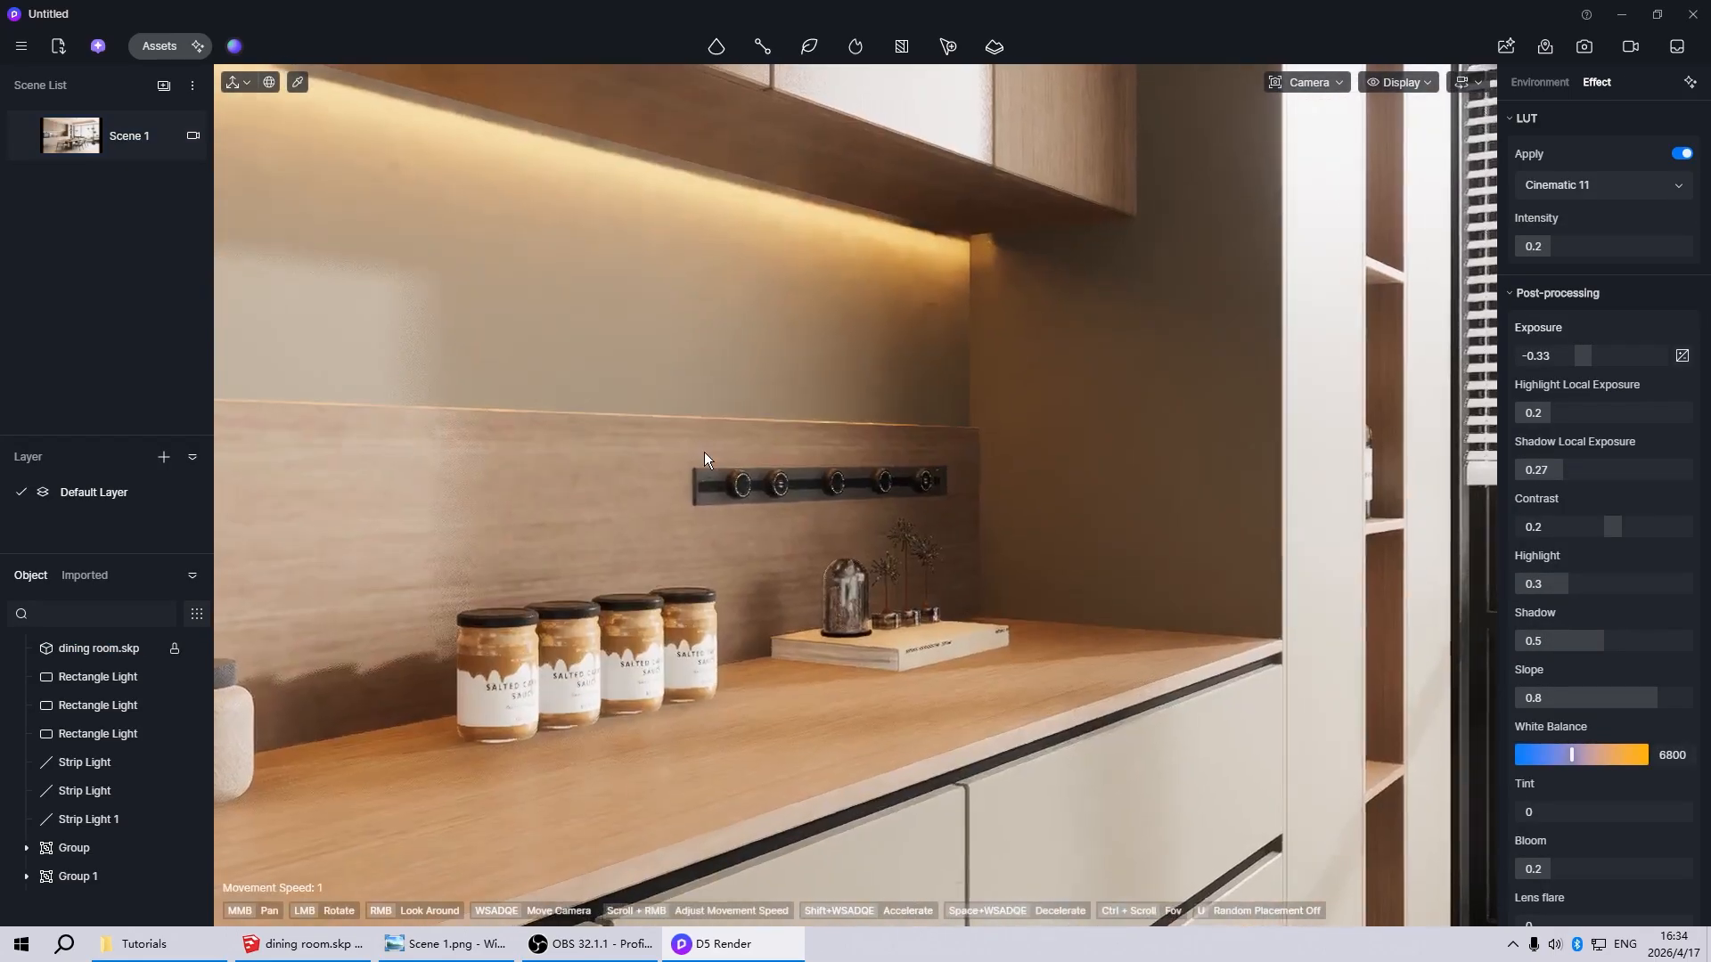
scroll(709, 468, up, 3)
click(714, 499)
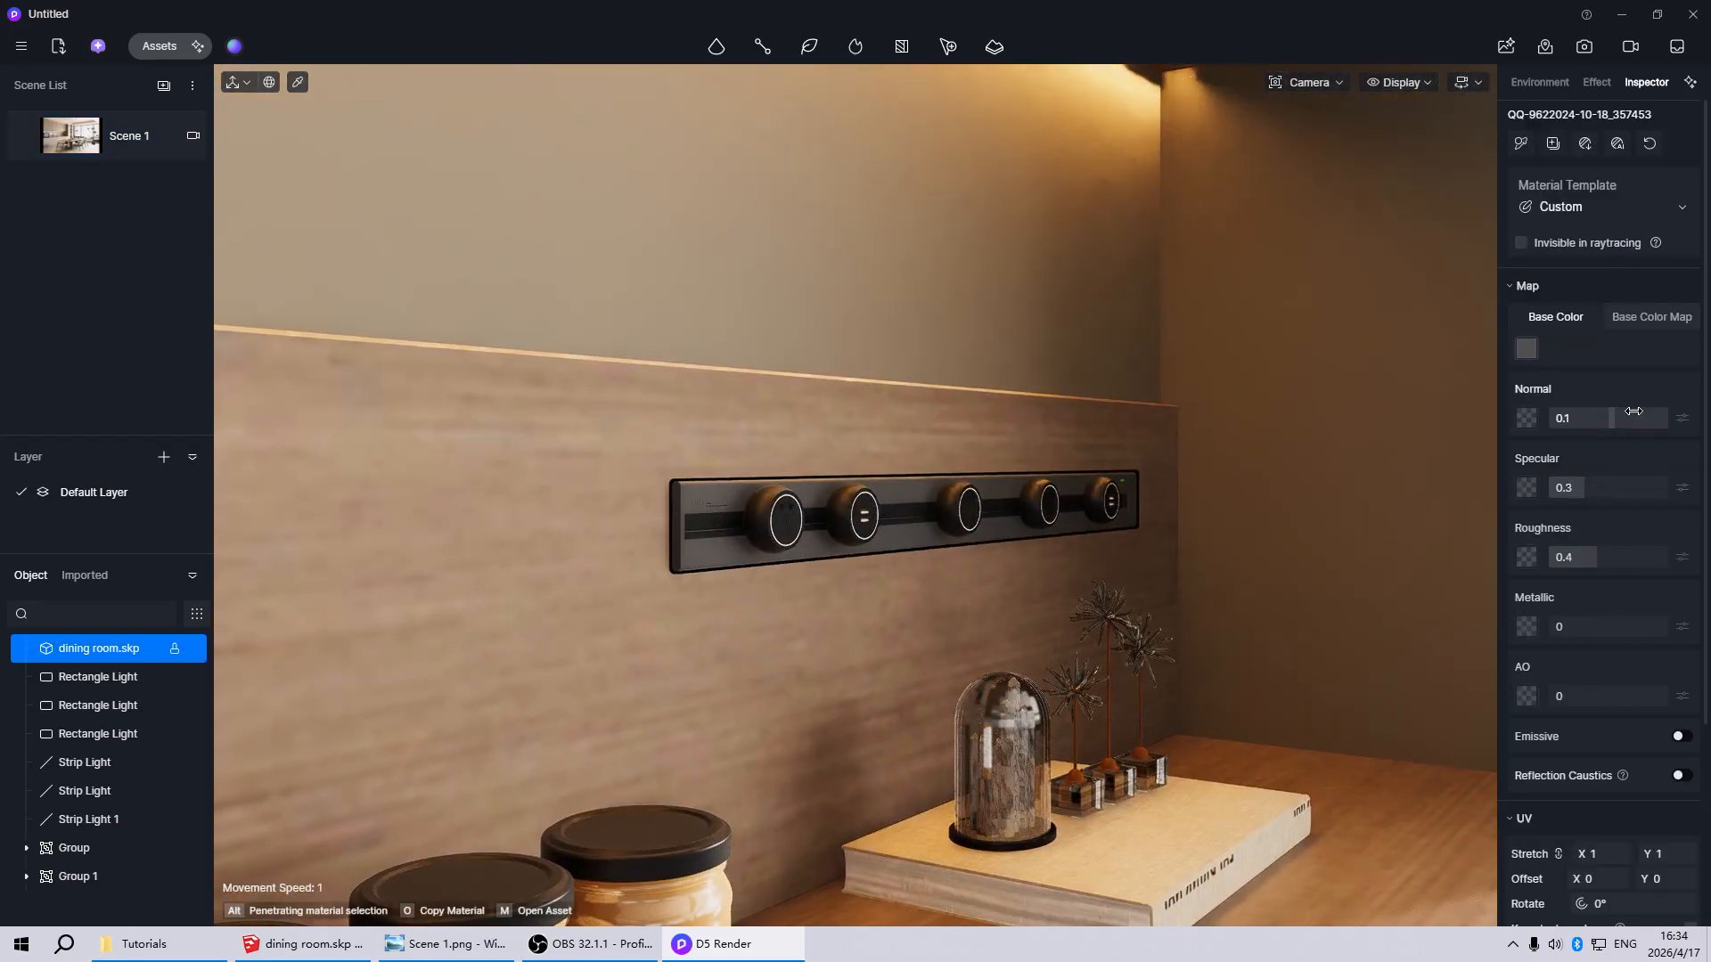
drag(1595, 628, 1670, 631)
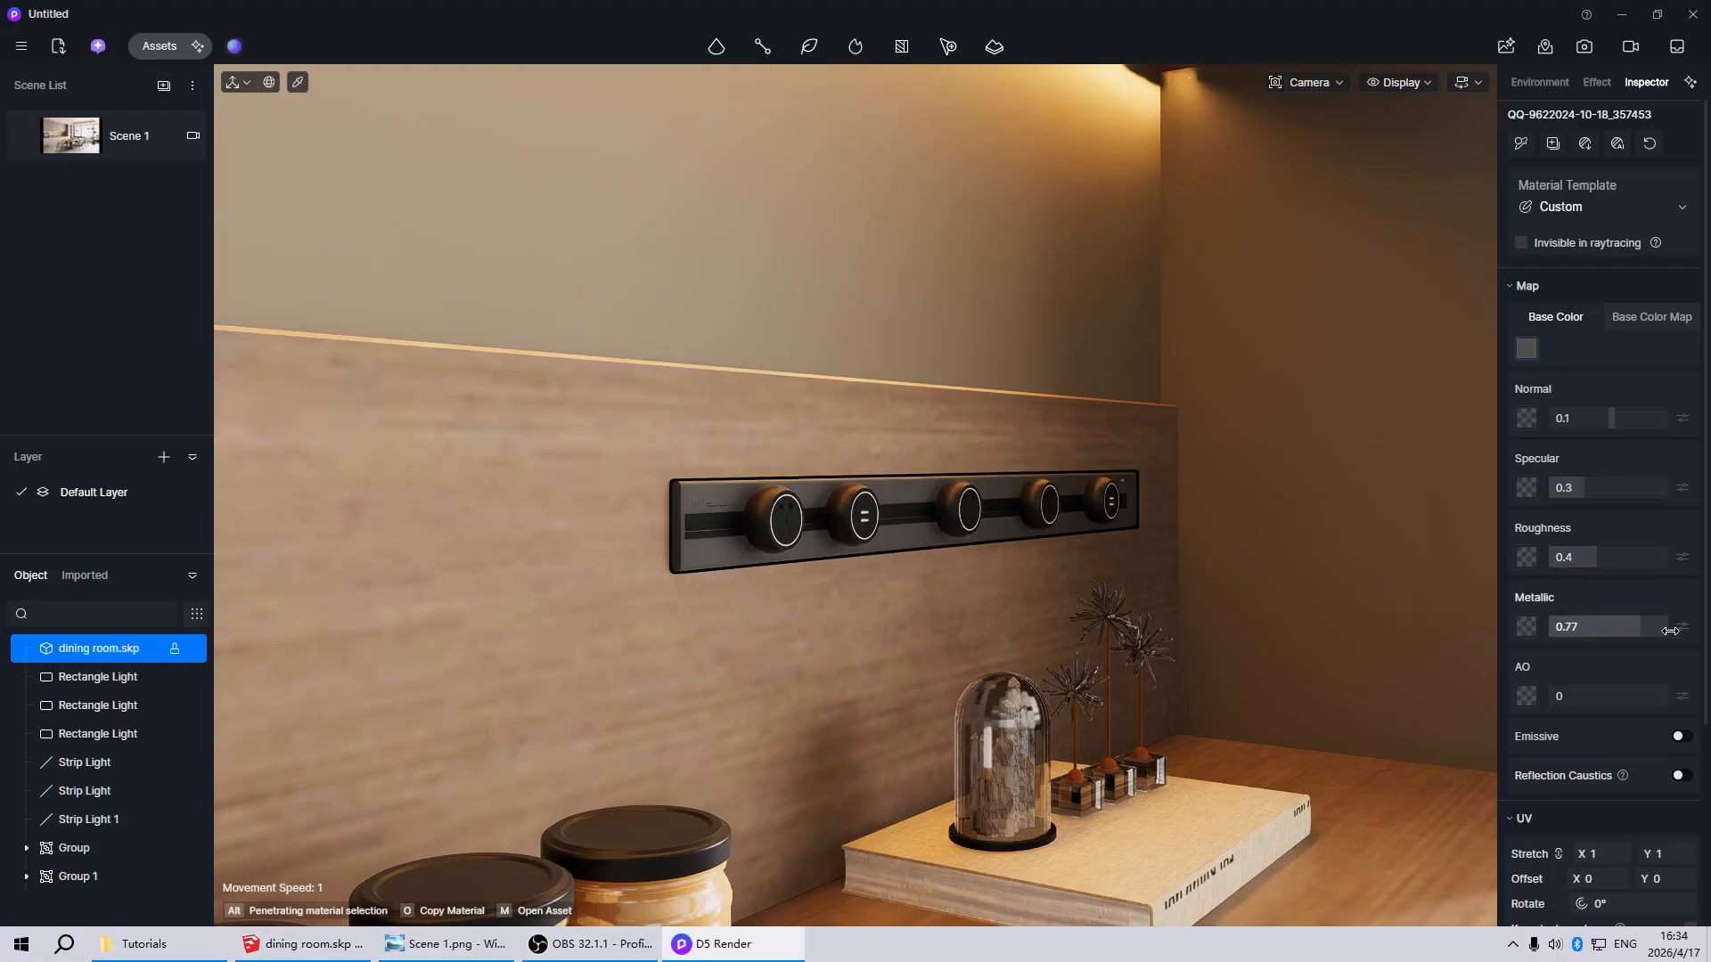
drag(1595, 558, 1528, 564)
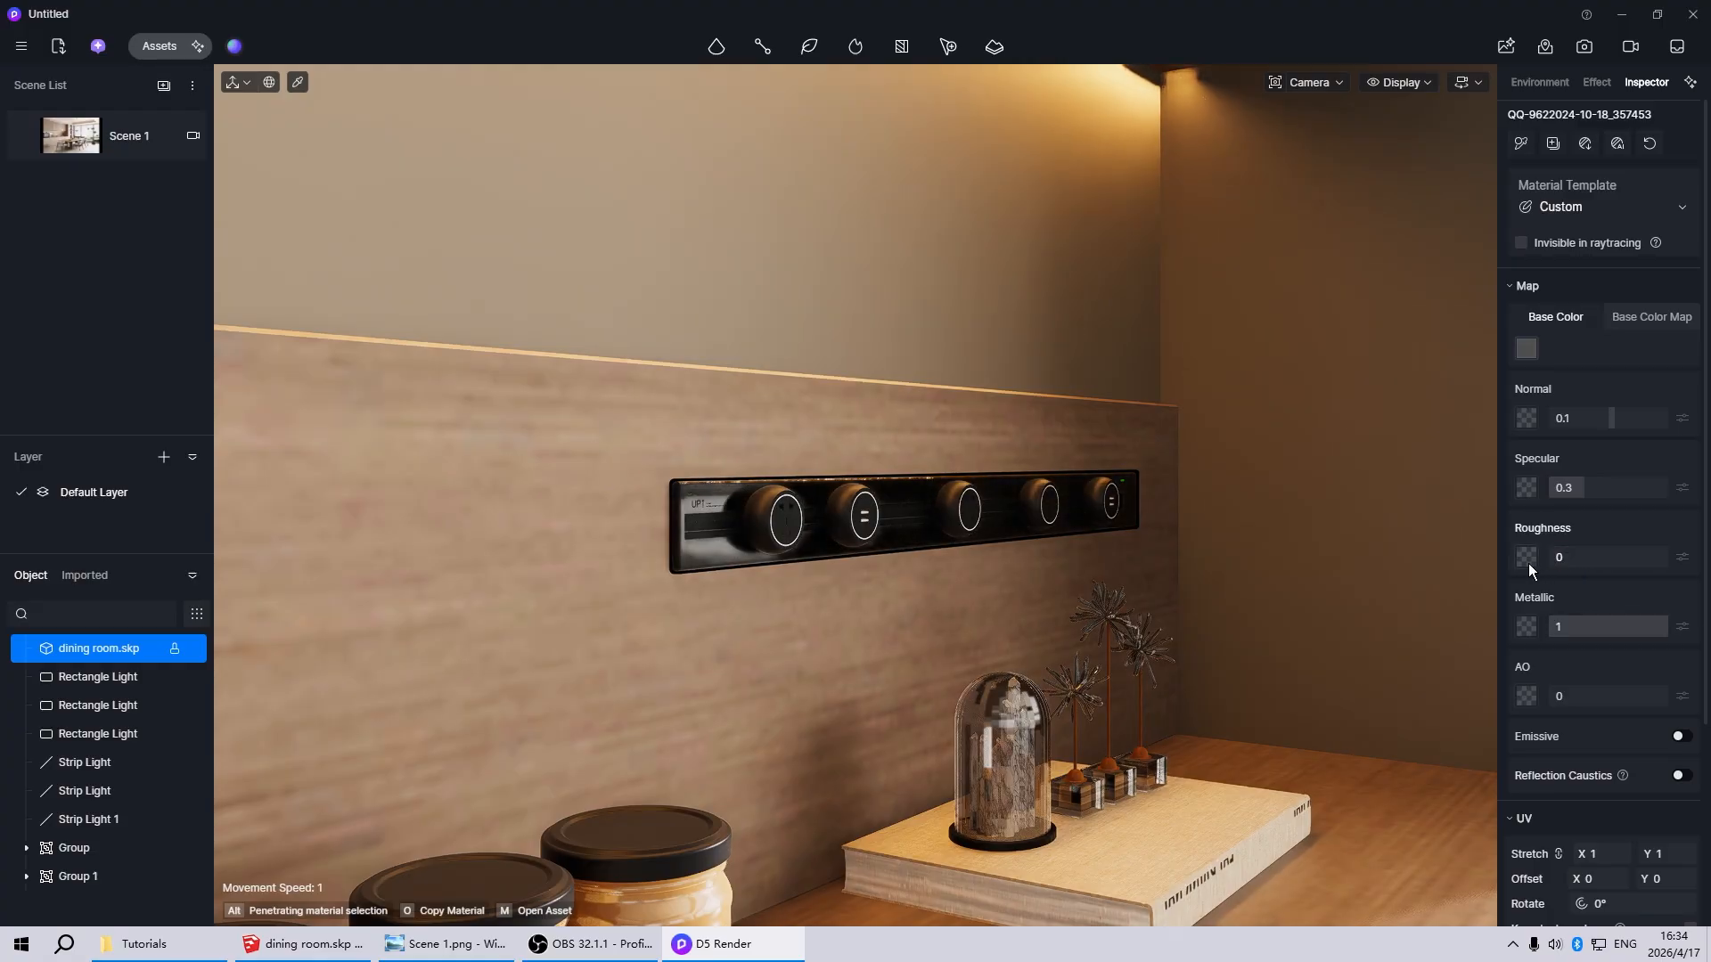
Set the socket strip backplate's base color to pure white, HSV 0, 0, 100
click(1526, 350)
drag(1307, 272, 1282, 201)
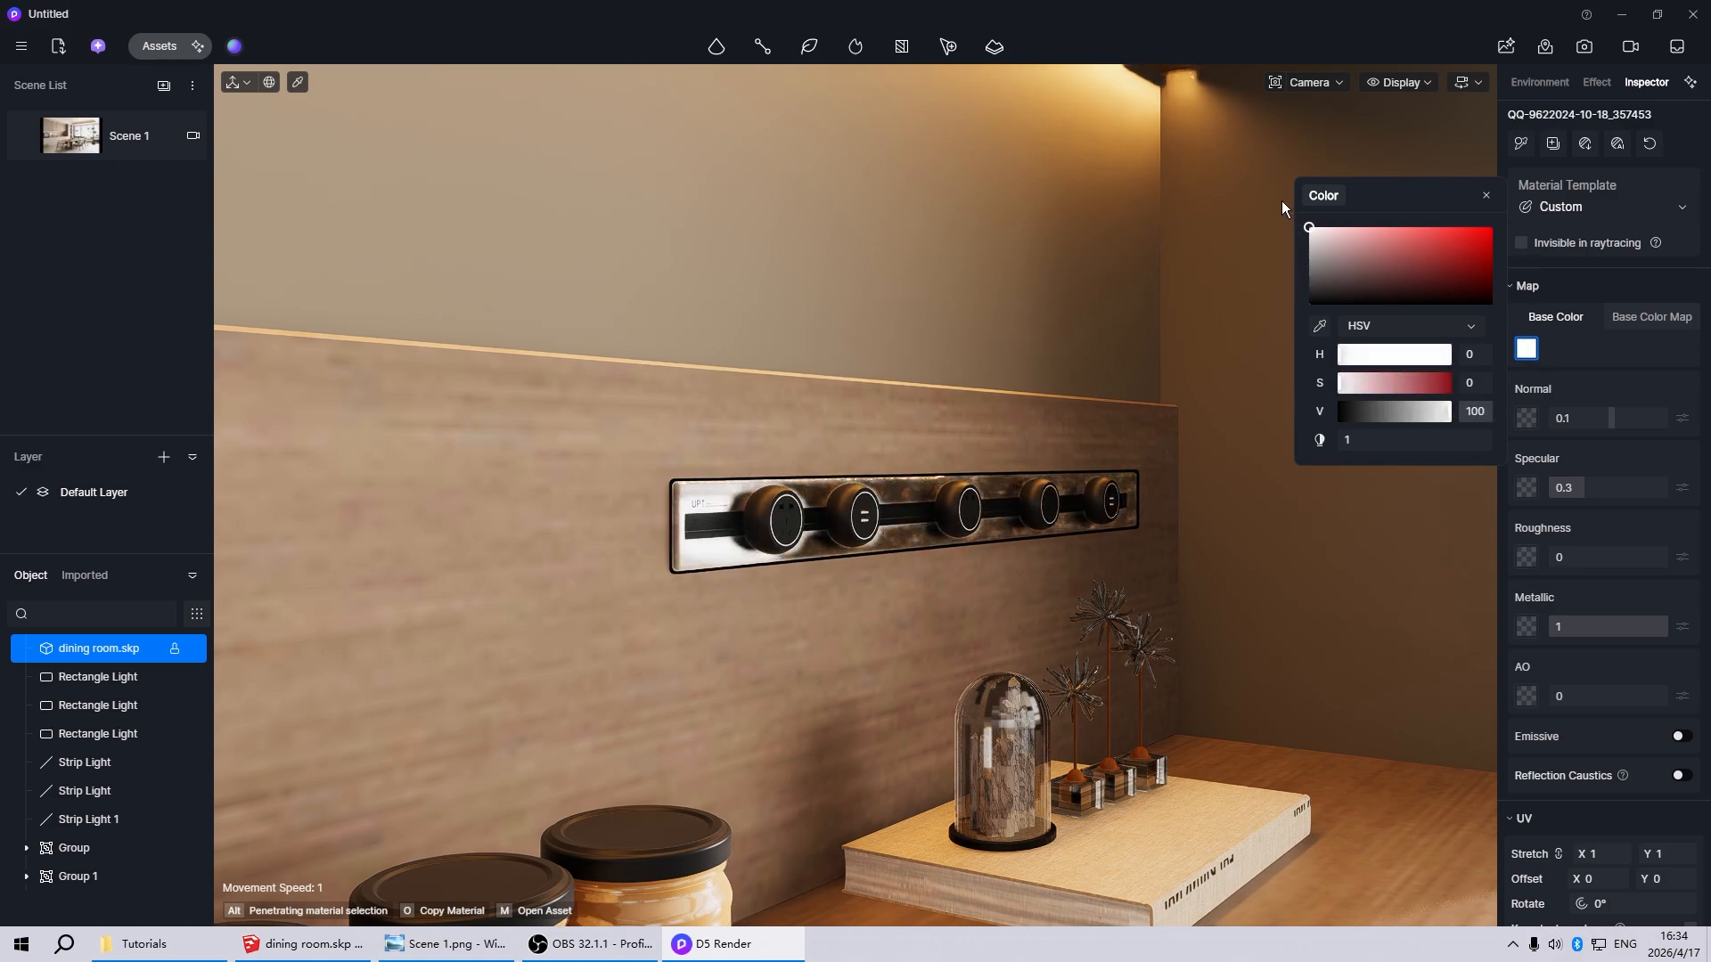
scroll(681, 414, down, 5)
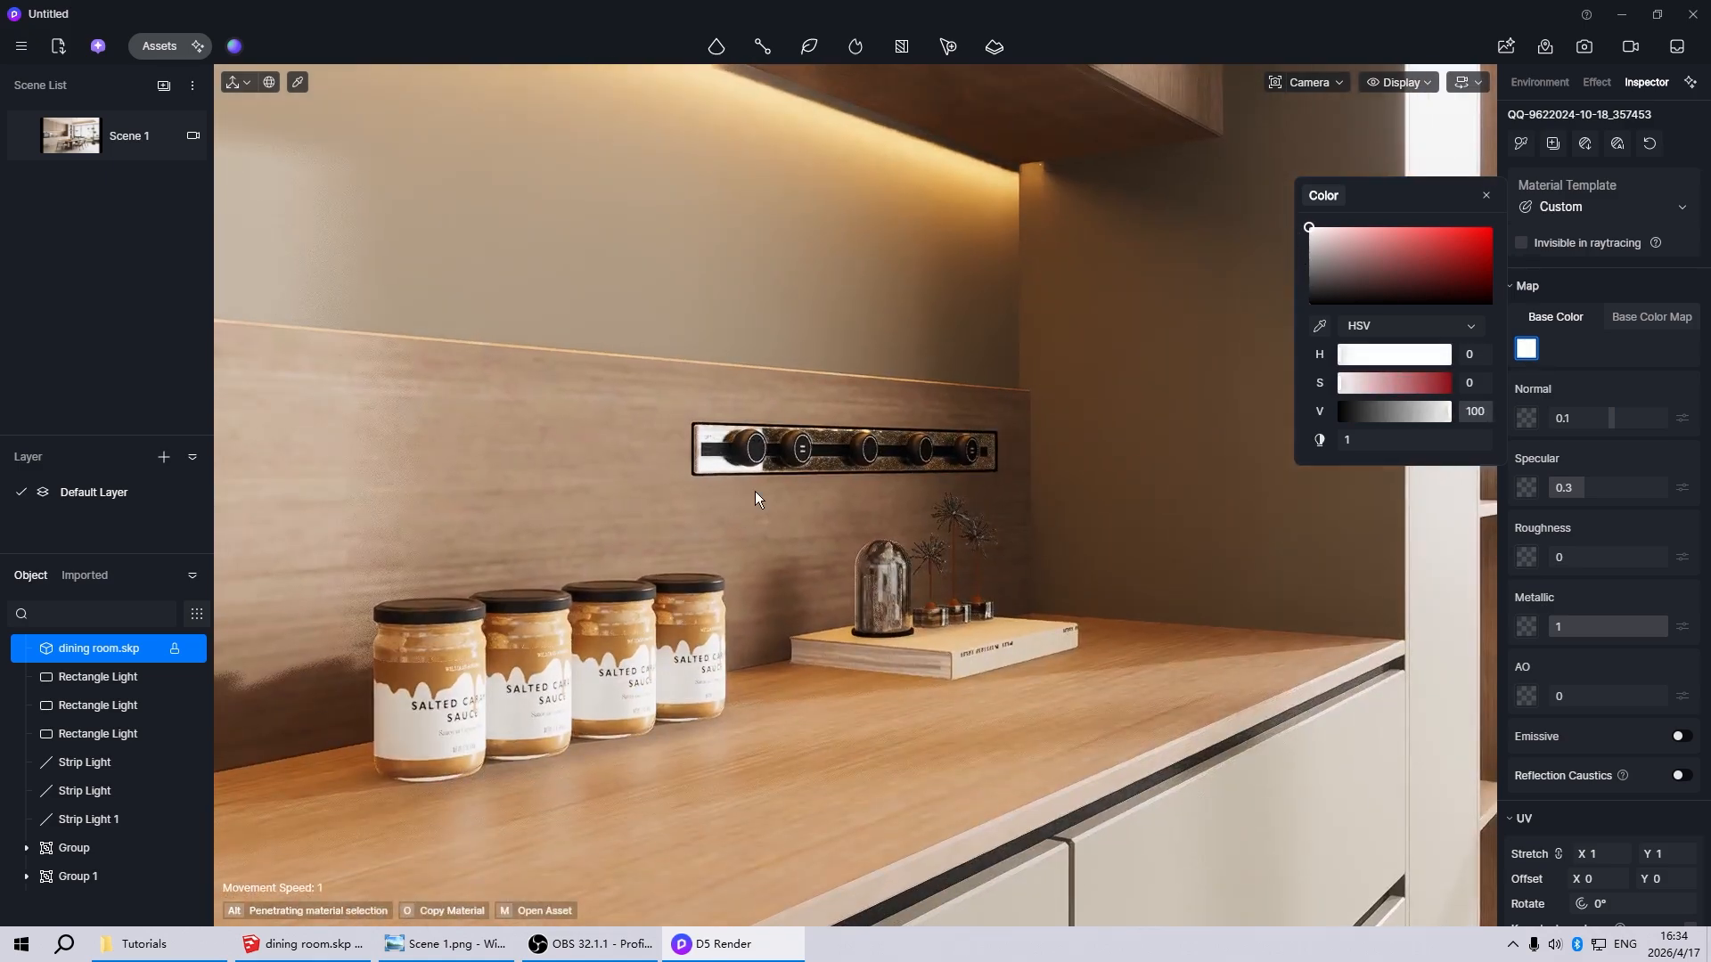
key(Escape)
Lighten the black track between the sockets to a dark gray base color, HSV 0, 0, 31
scroll(678, 454, up, 5)
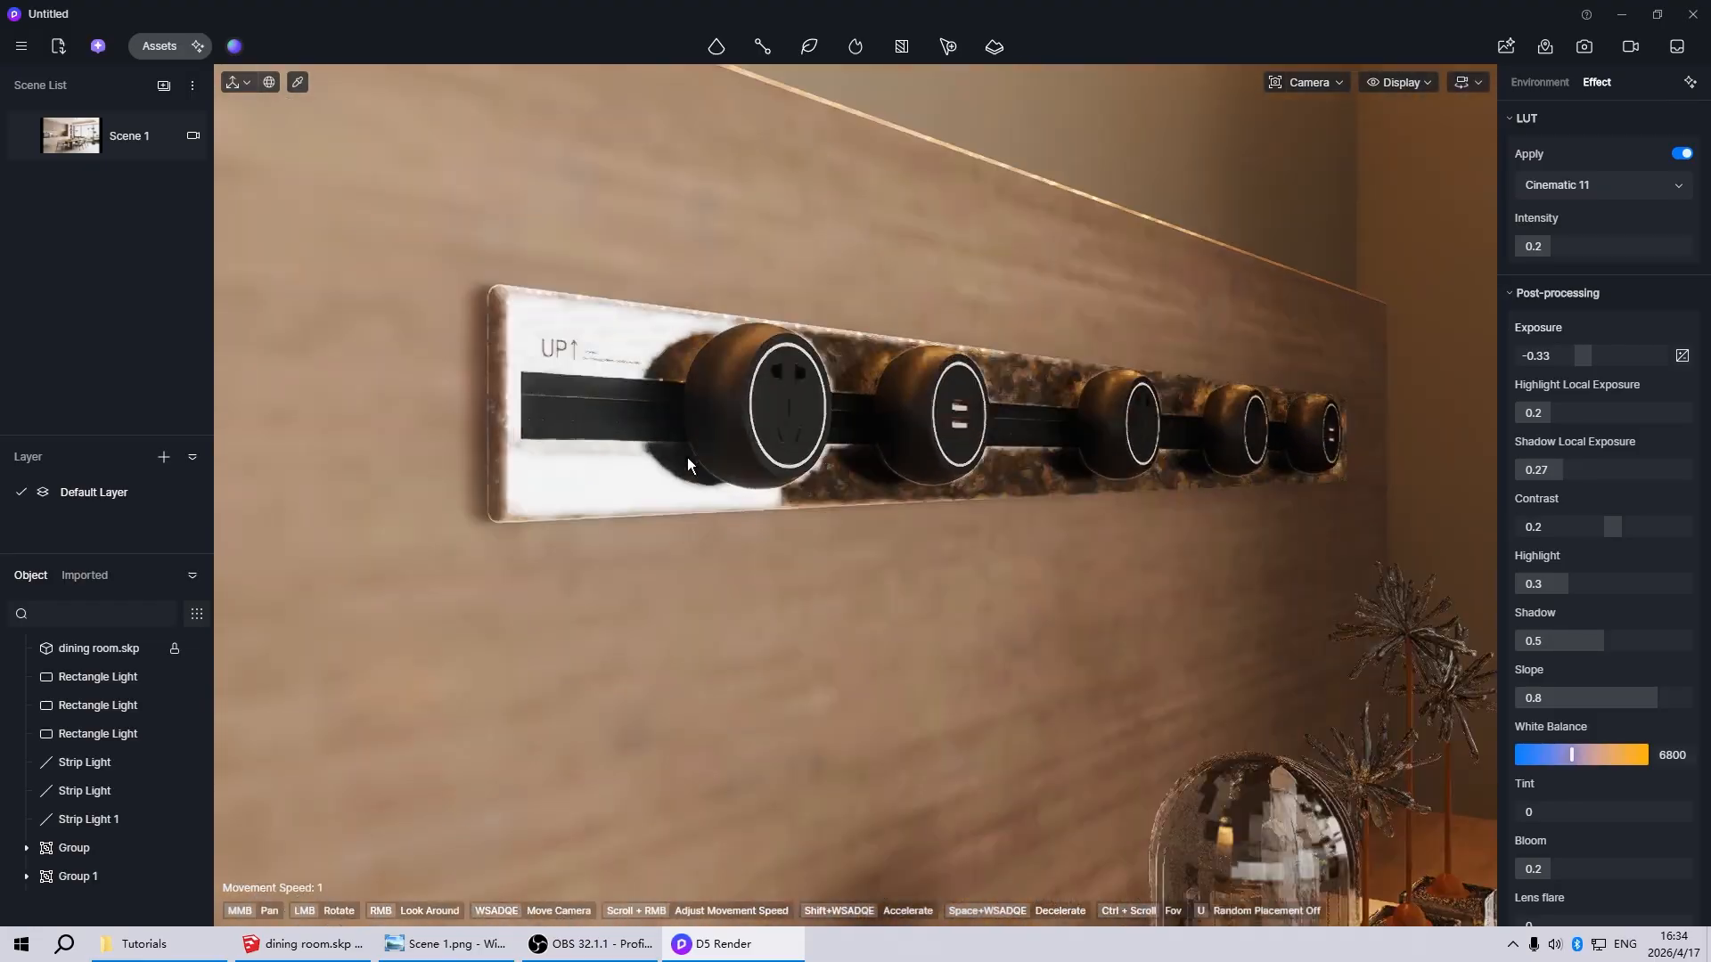
click(687, 453)
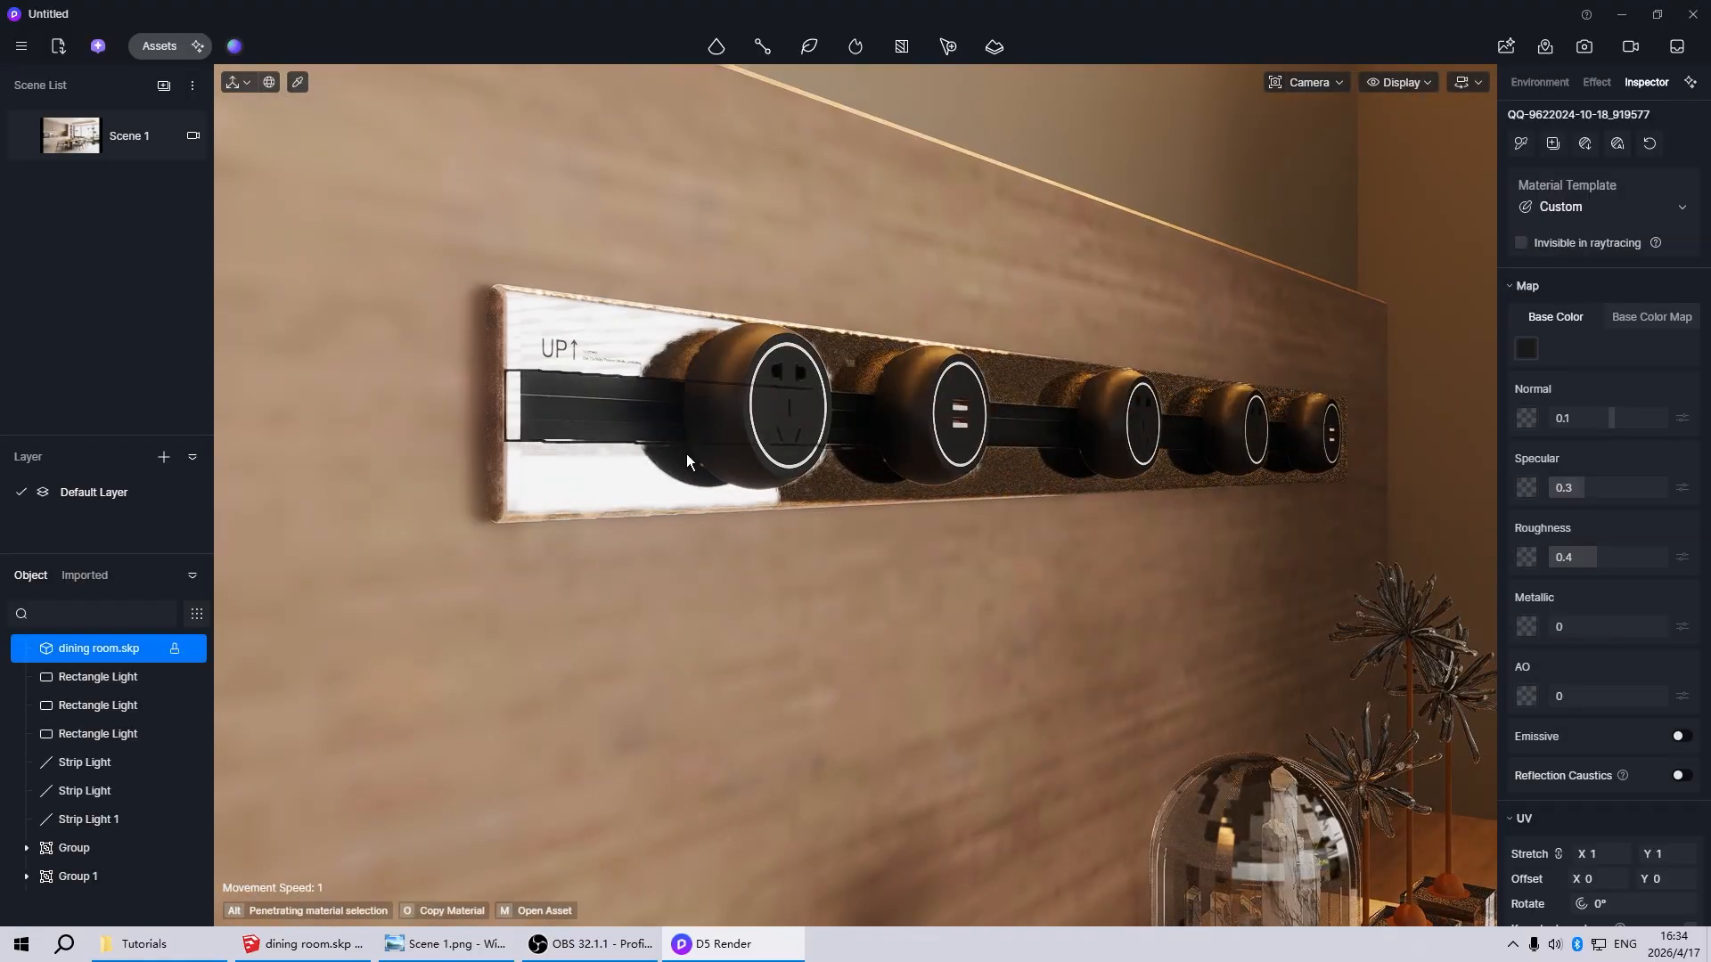
click(1526, 349)
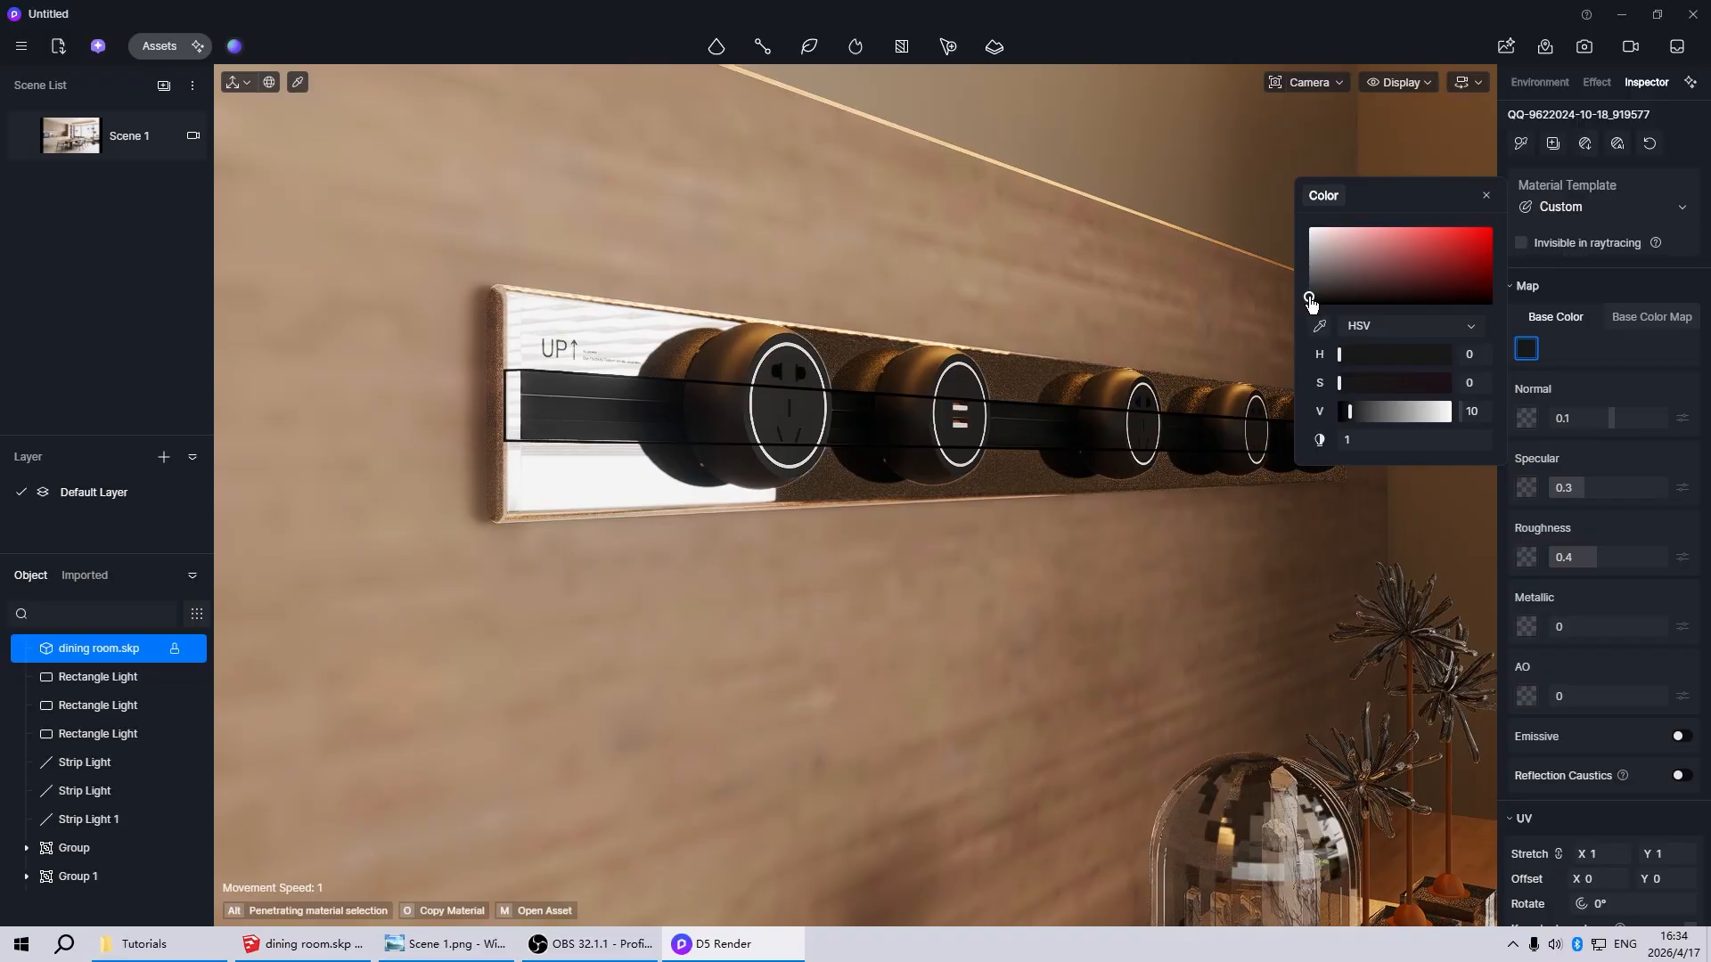
drag(1309, 303, 1303, 287)
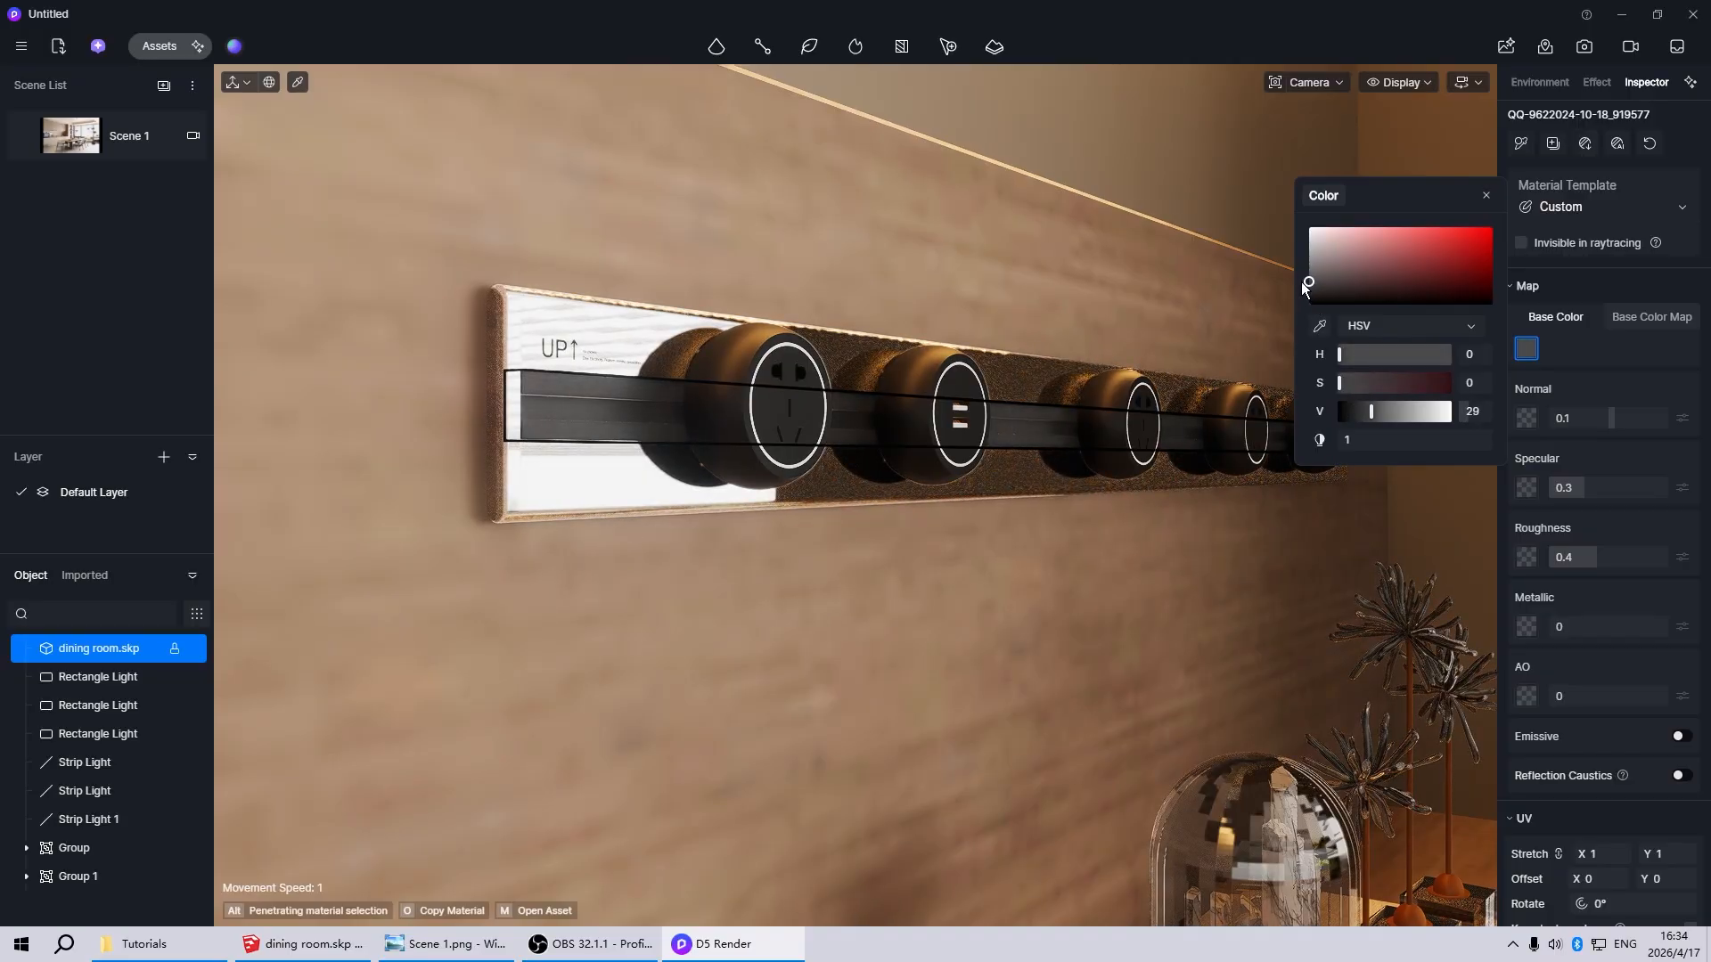
Lighten the round socket bodies' base color to dark gray, HSV 0, 0, 33
click(724, 425)
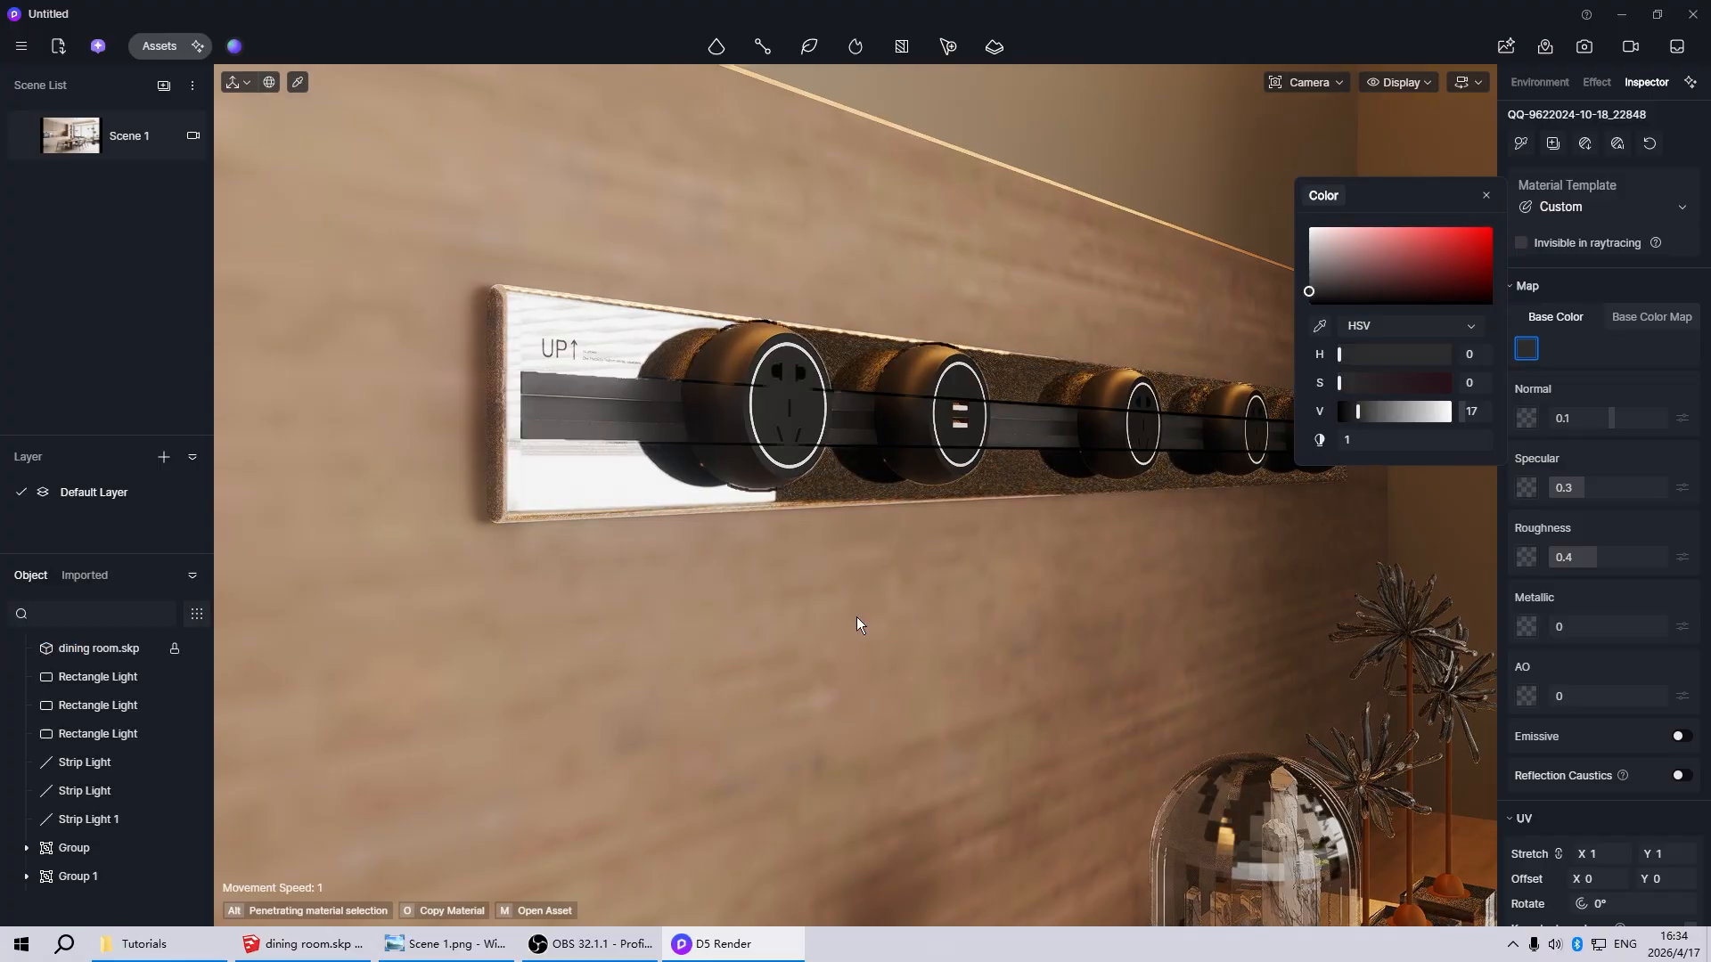
key(Escape)
click(724, 410)
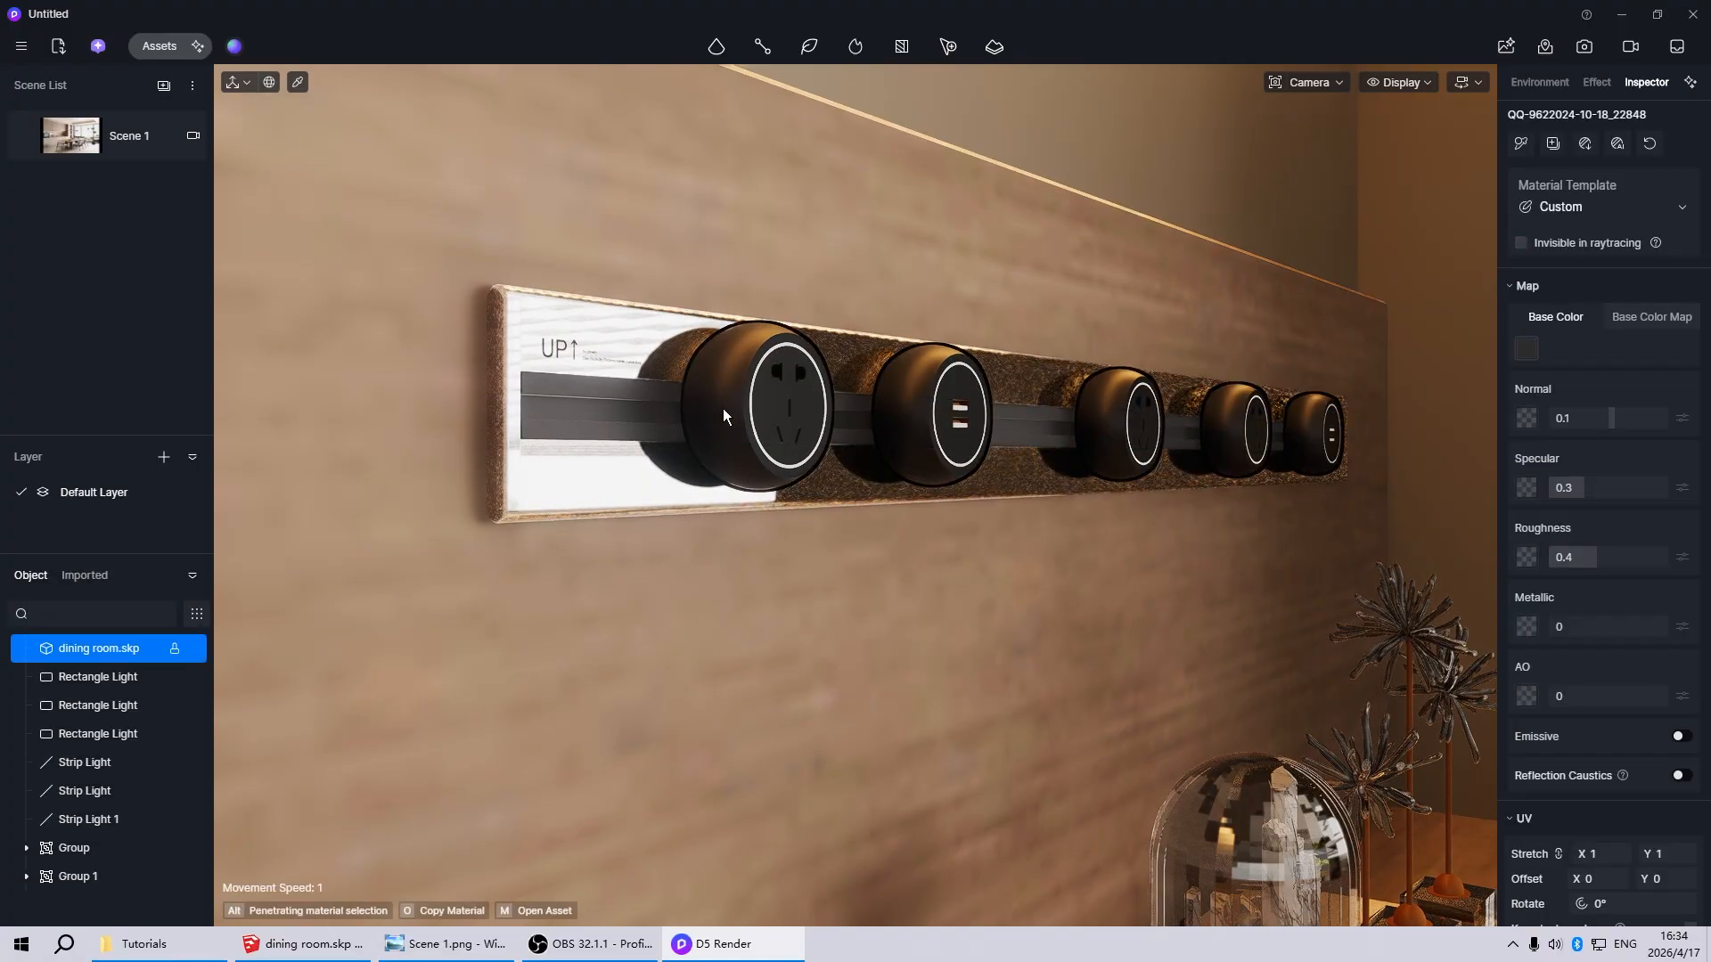
click(1525, 350)
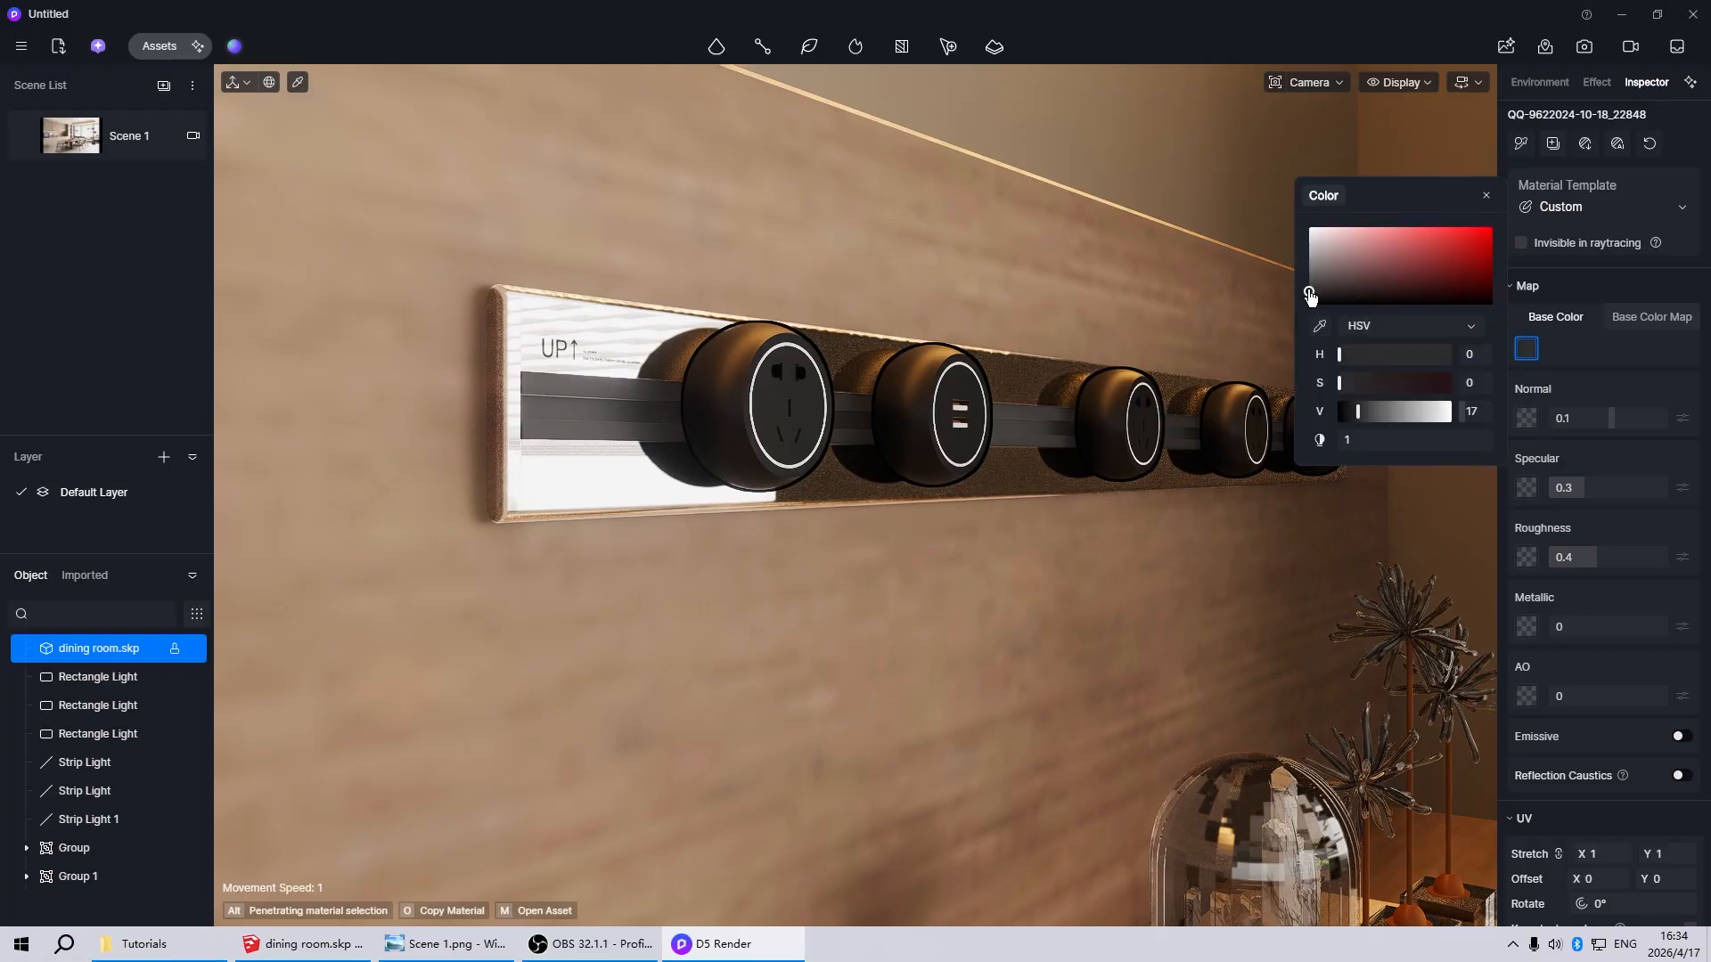
drag(1308, 289, 1308, 279)
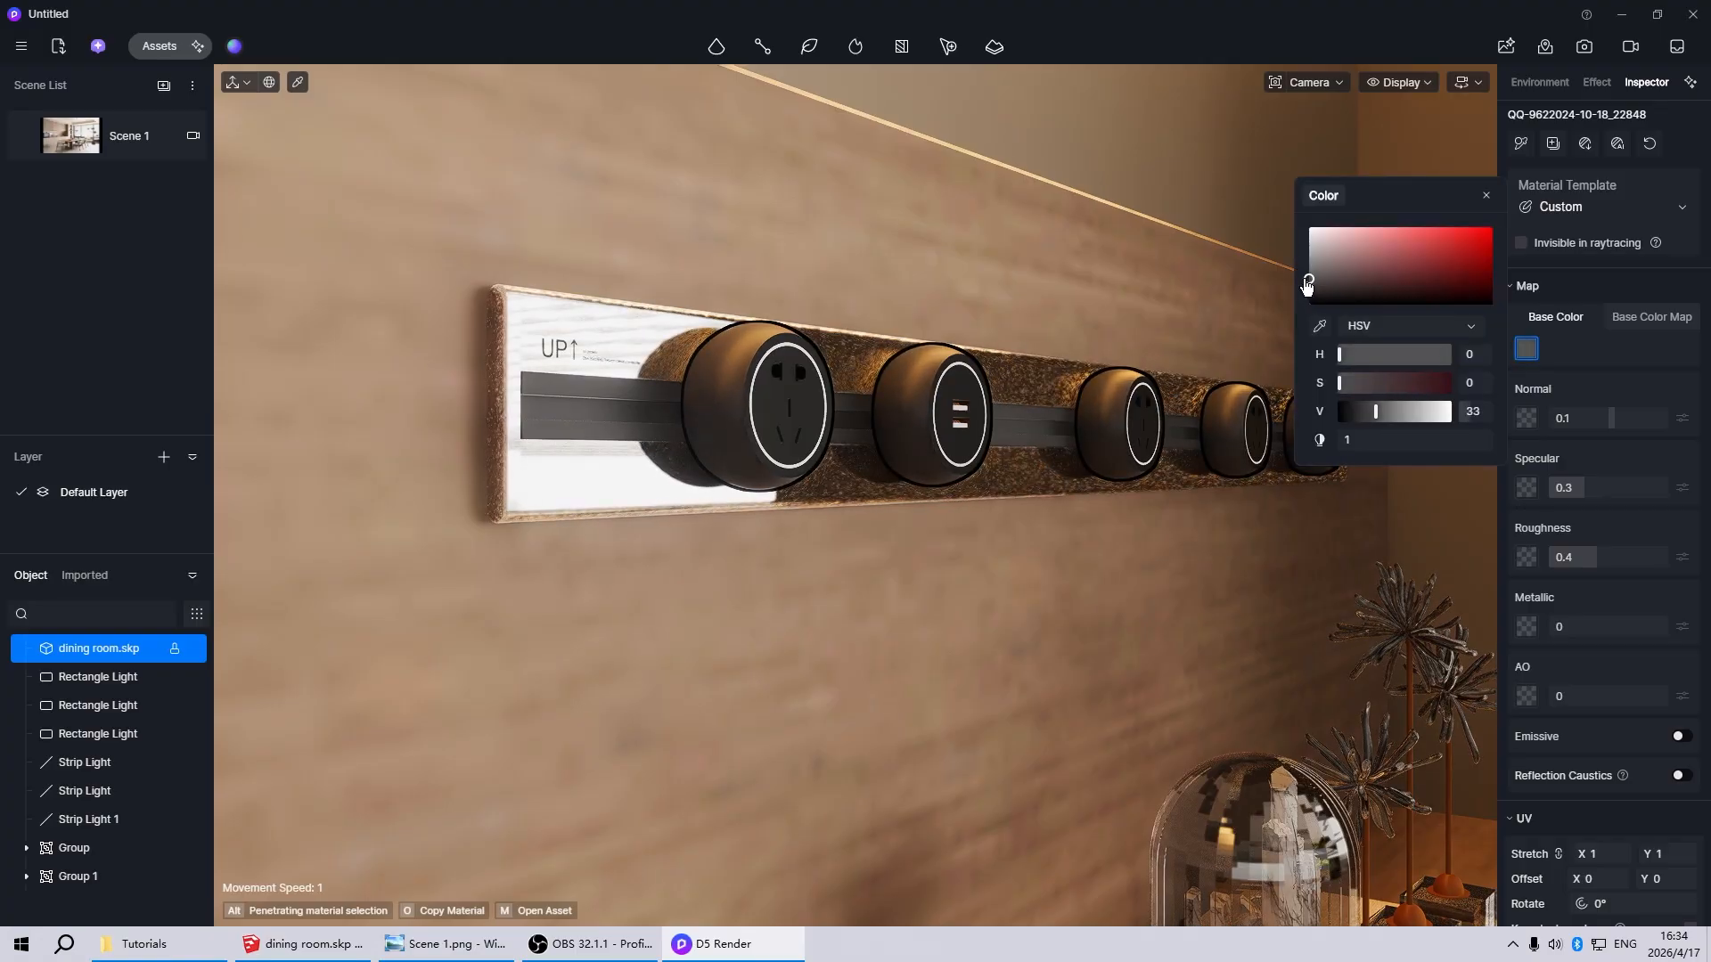
key(Escape)
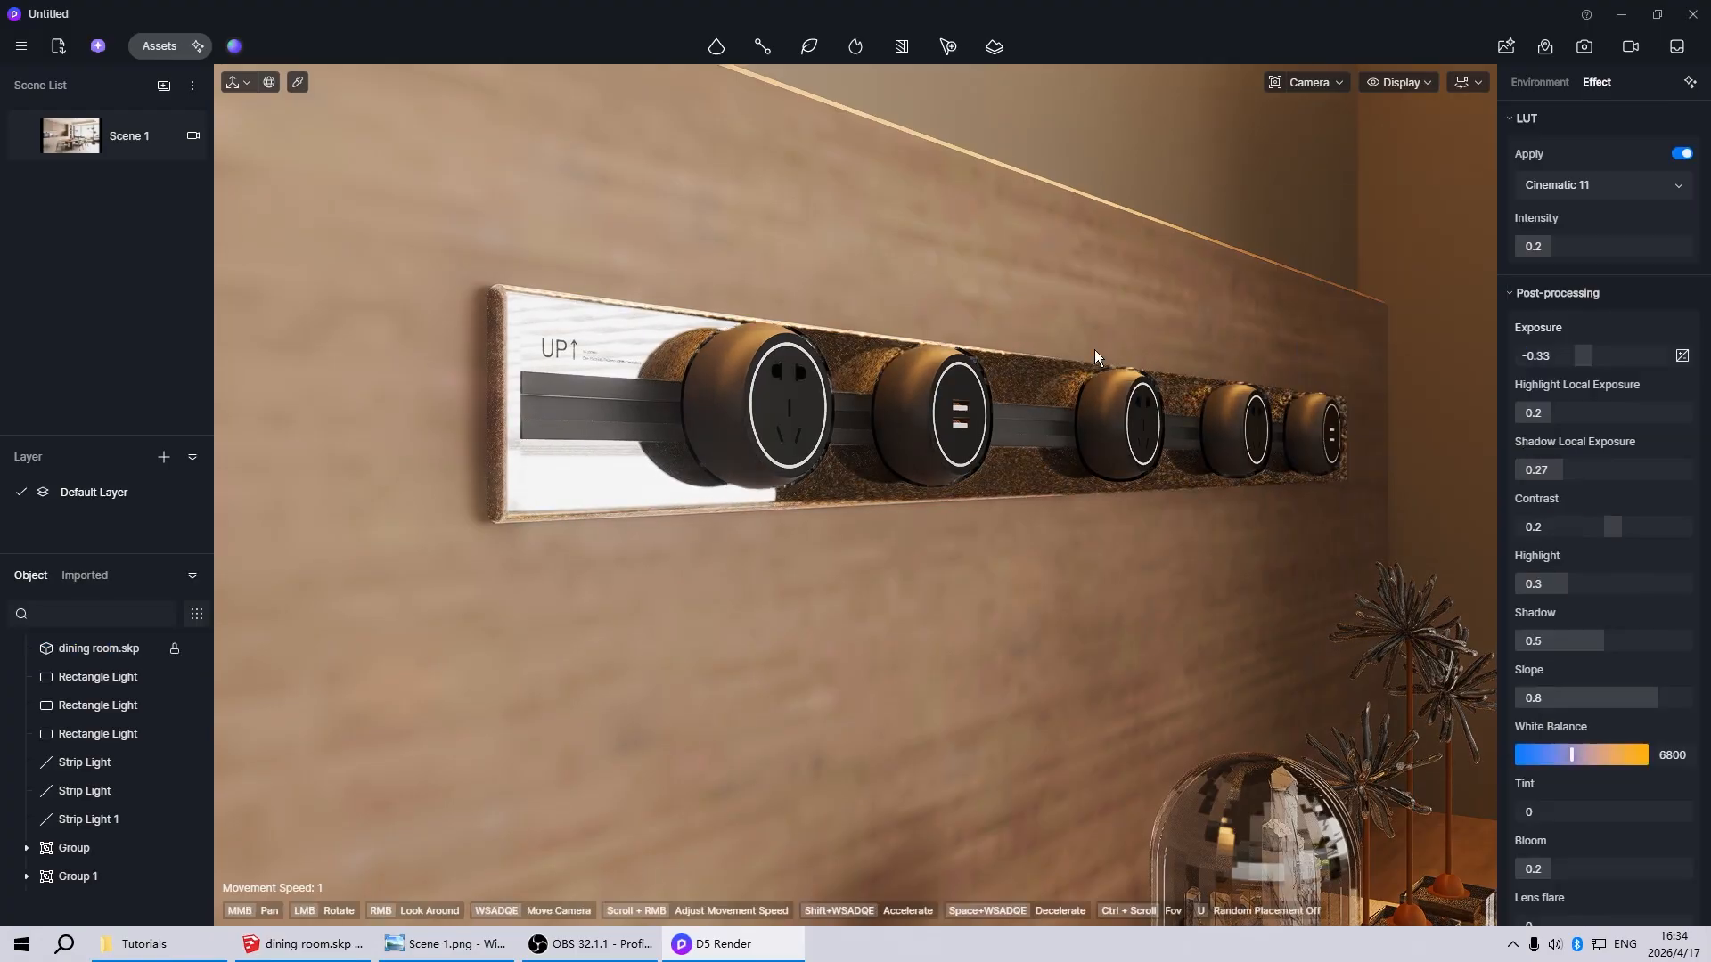
Return to the Scene 1 view and set the post-processing exposure to -0.31
click(88, 150)
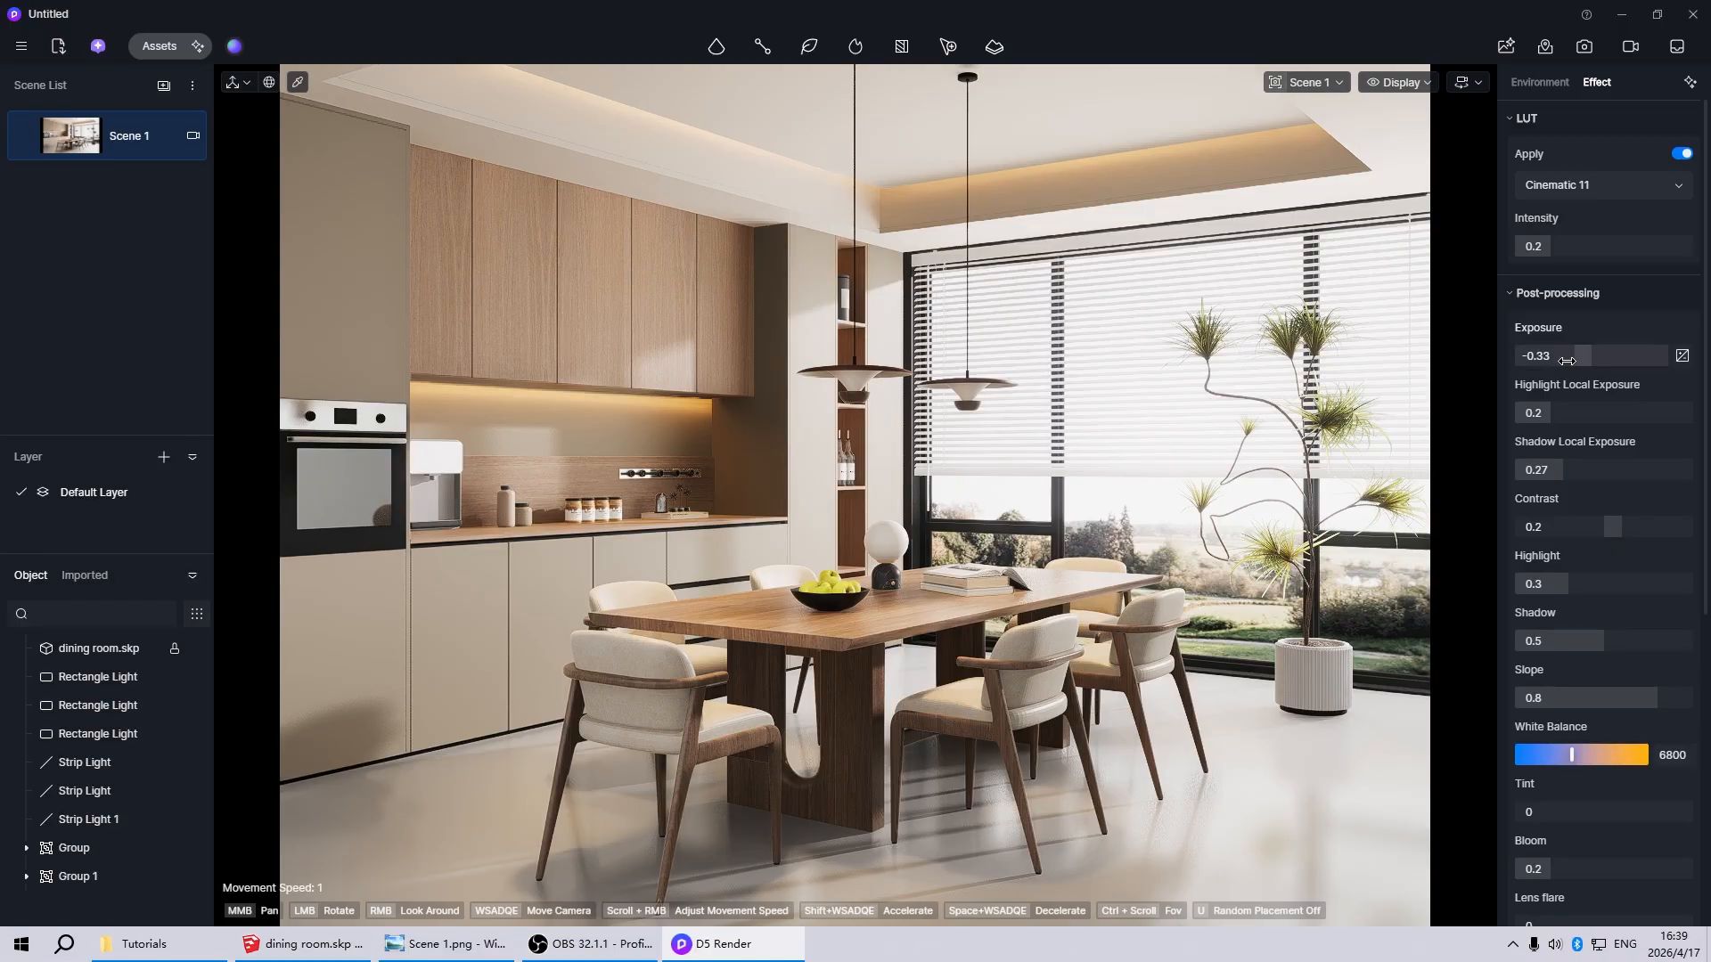
drag(1577, 357, 1574, 358)
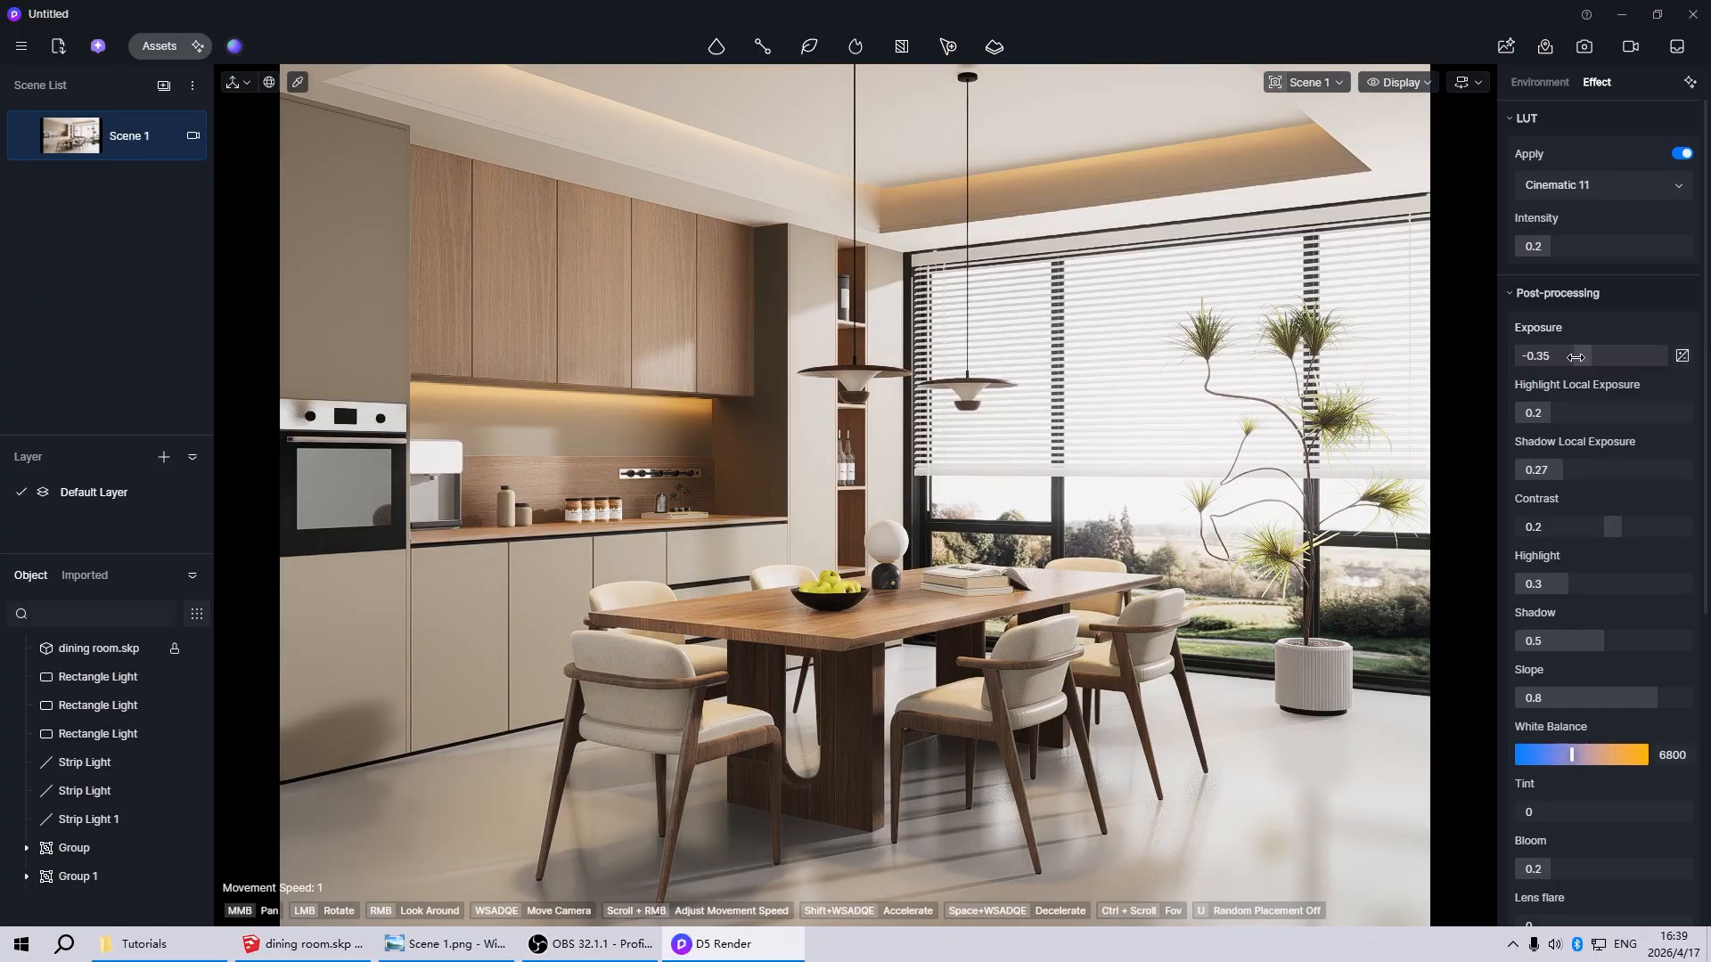
drag(1577, 357, 1577, 357)
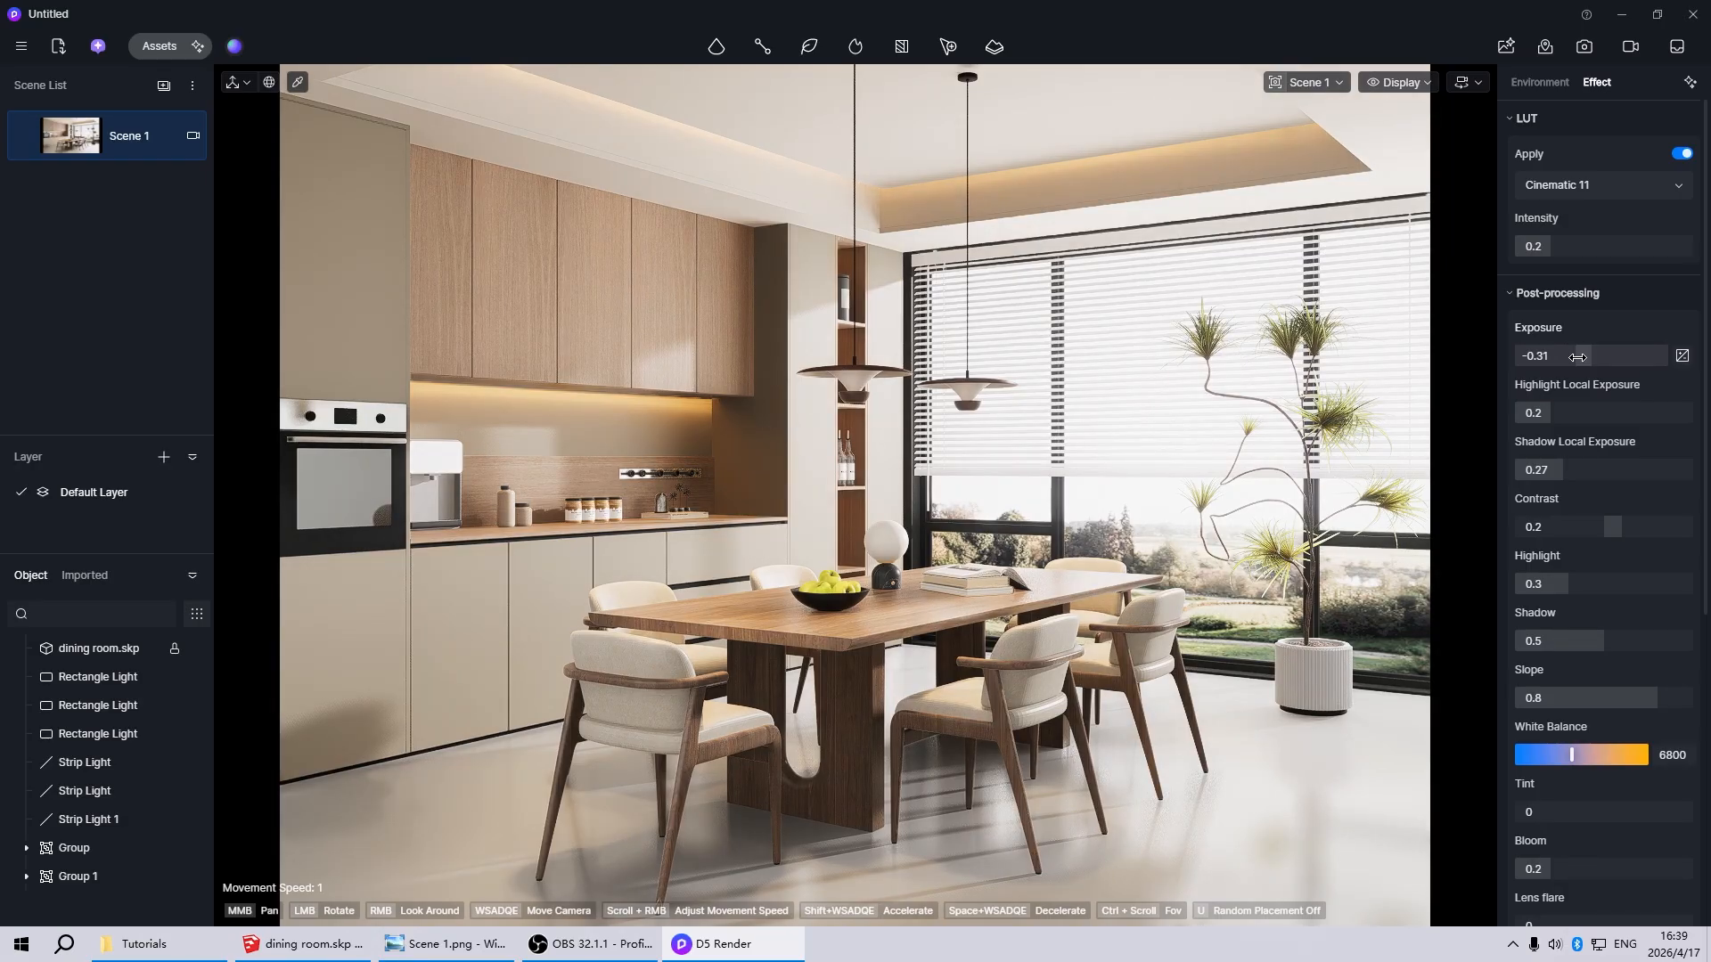
mouse_move(30, 142)
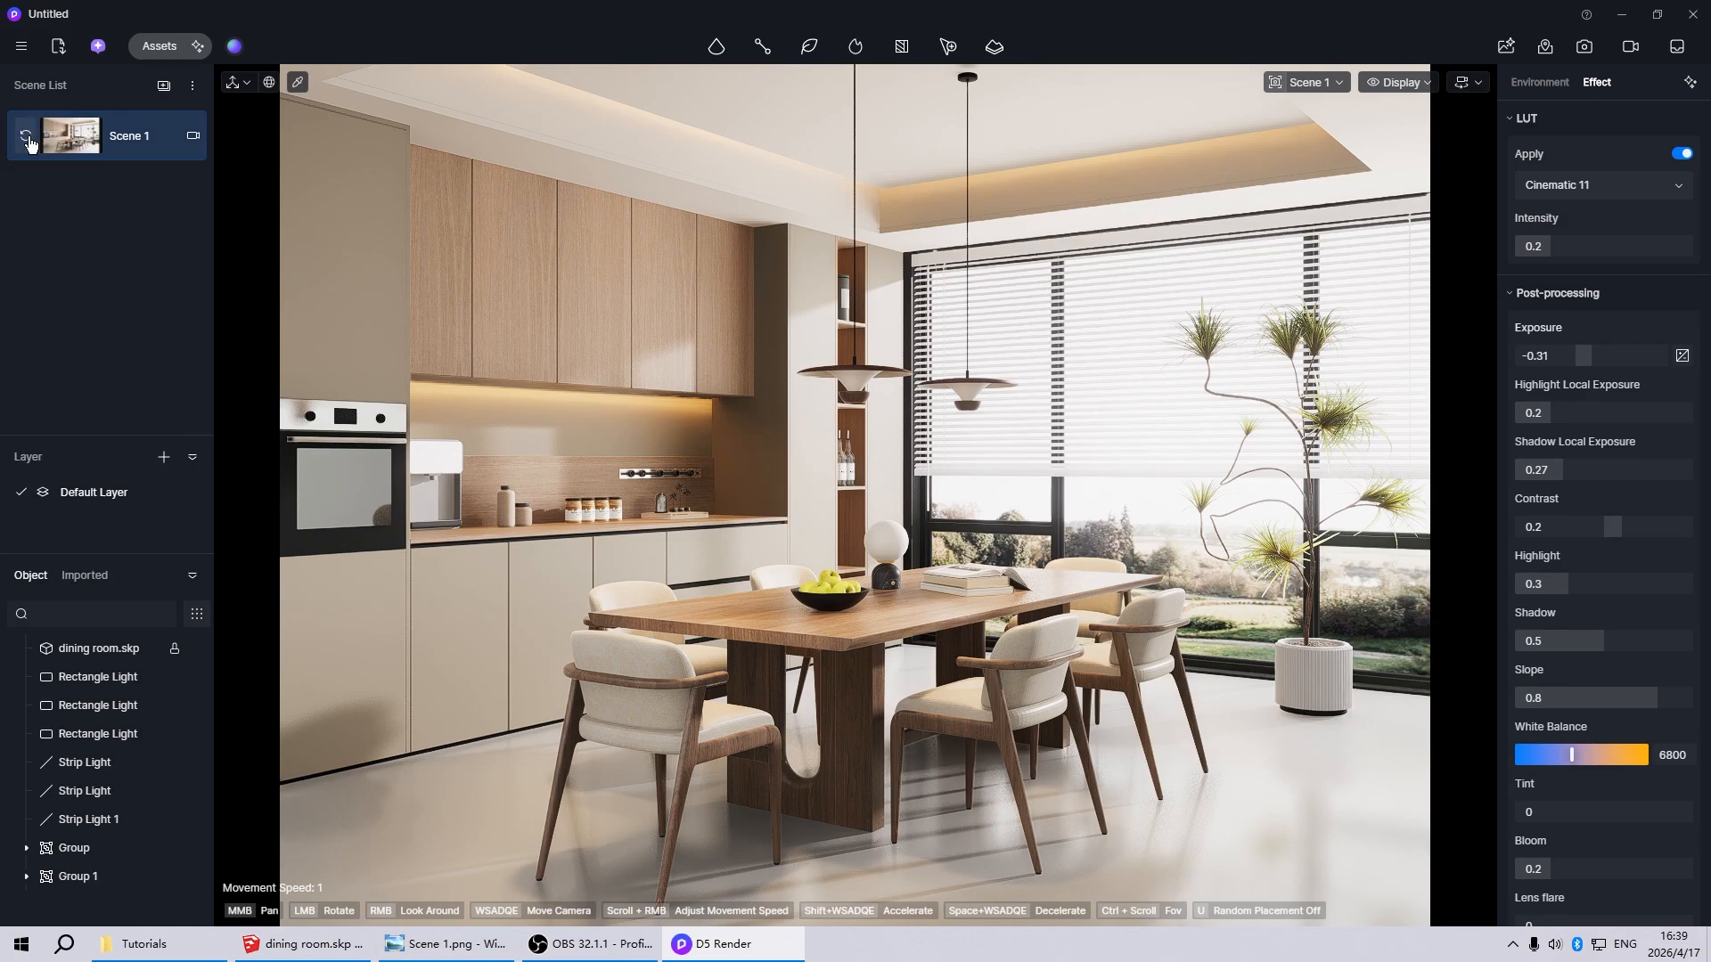
Open the image rendering settings and choose the 2k preset size for the output
click(1585, 46)
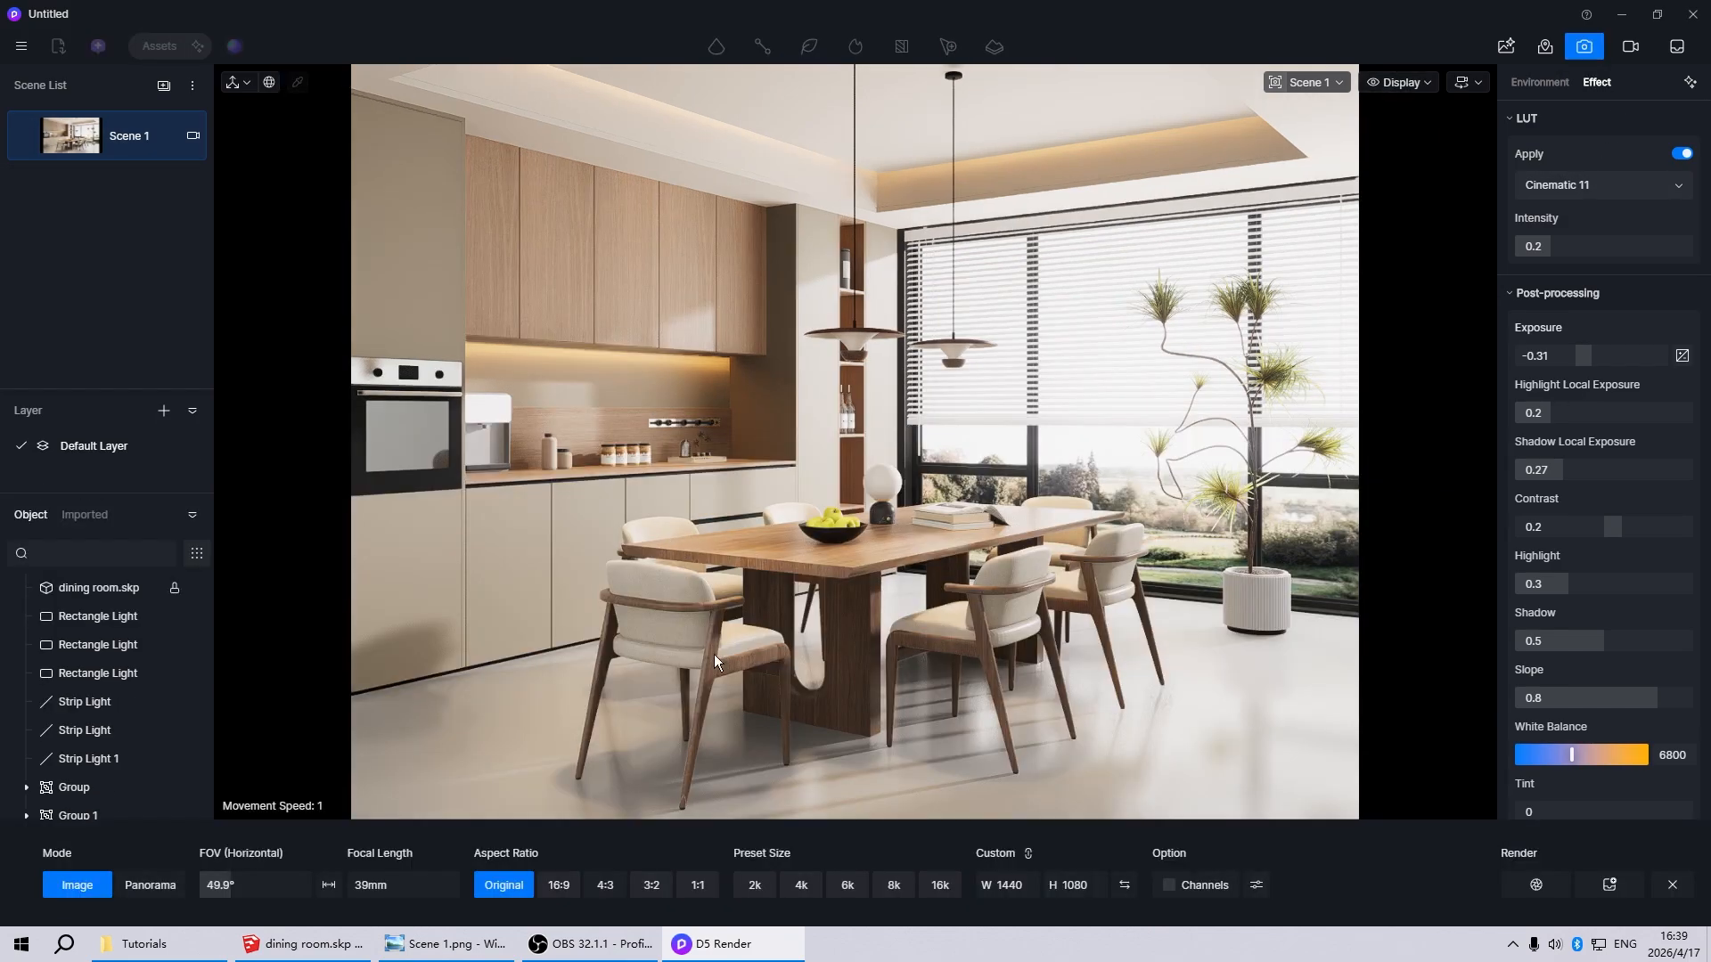
click(754, 886)
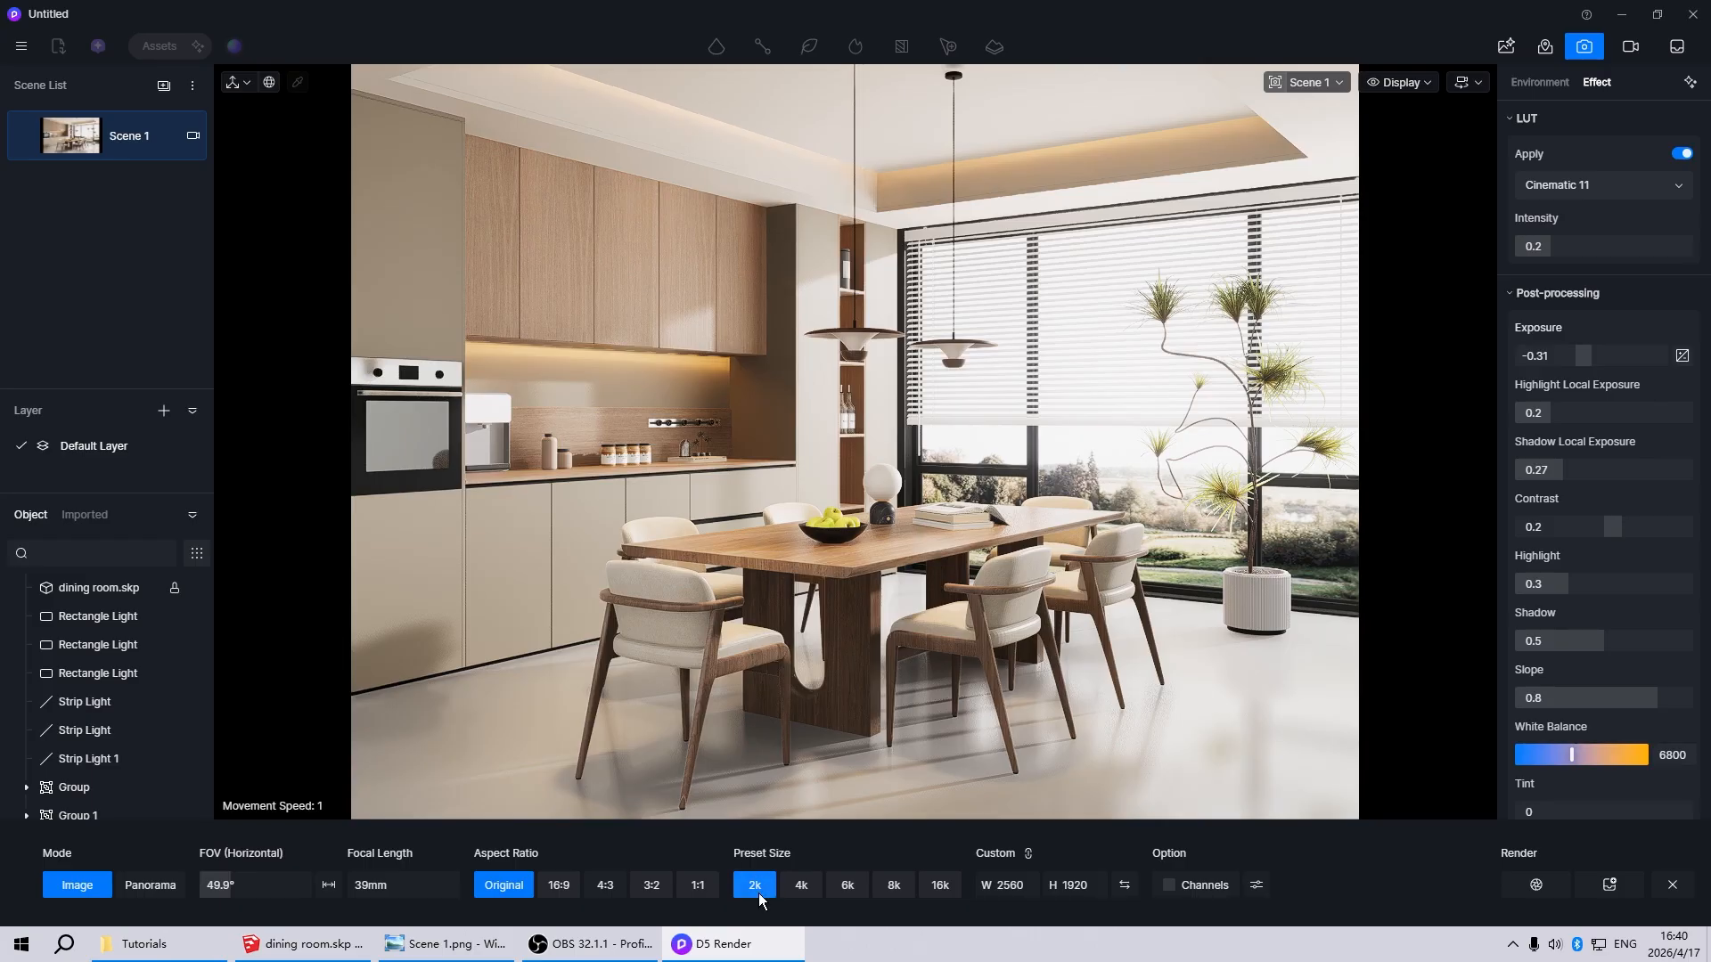
Render the 2k image to Scene 1(1).png and return from the photo viewer to D5 Render's normal editing view
click(1535, 887)
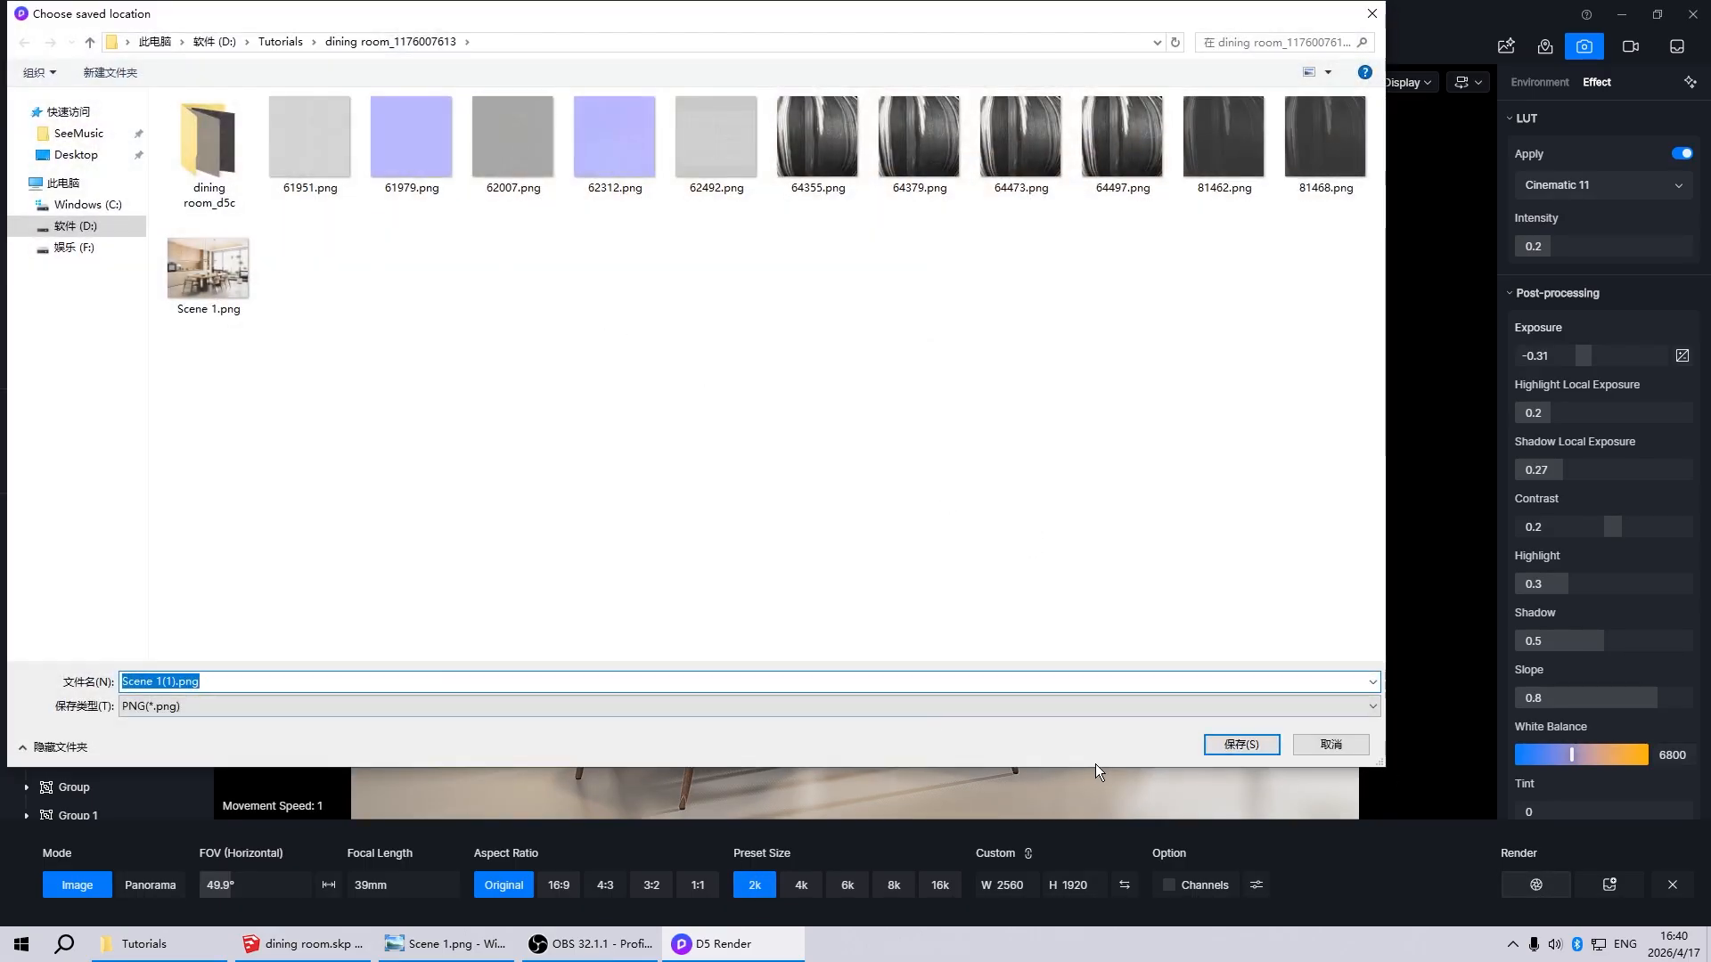
click(1219, 745)
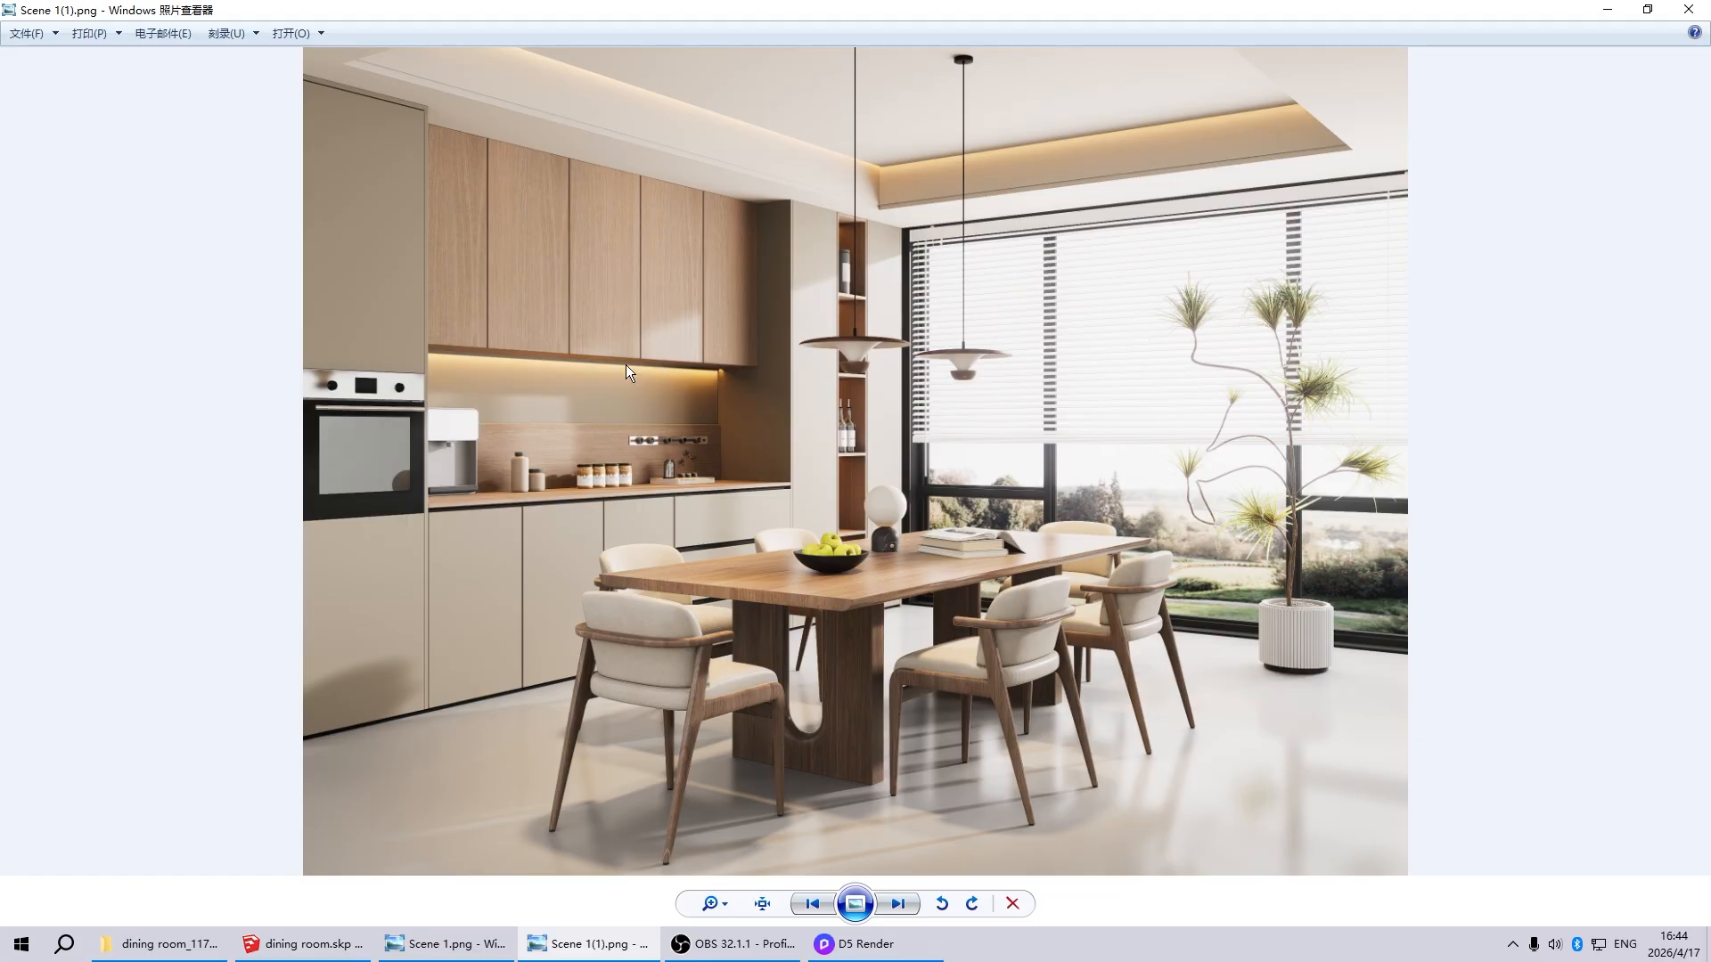
click(853, 944)
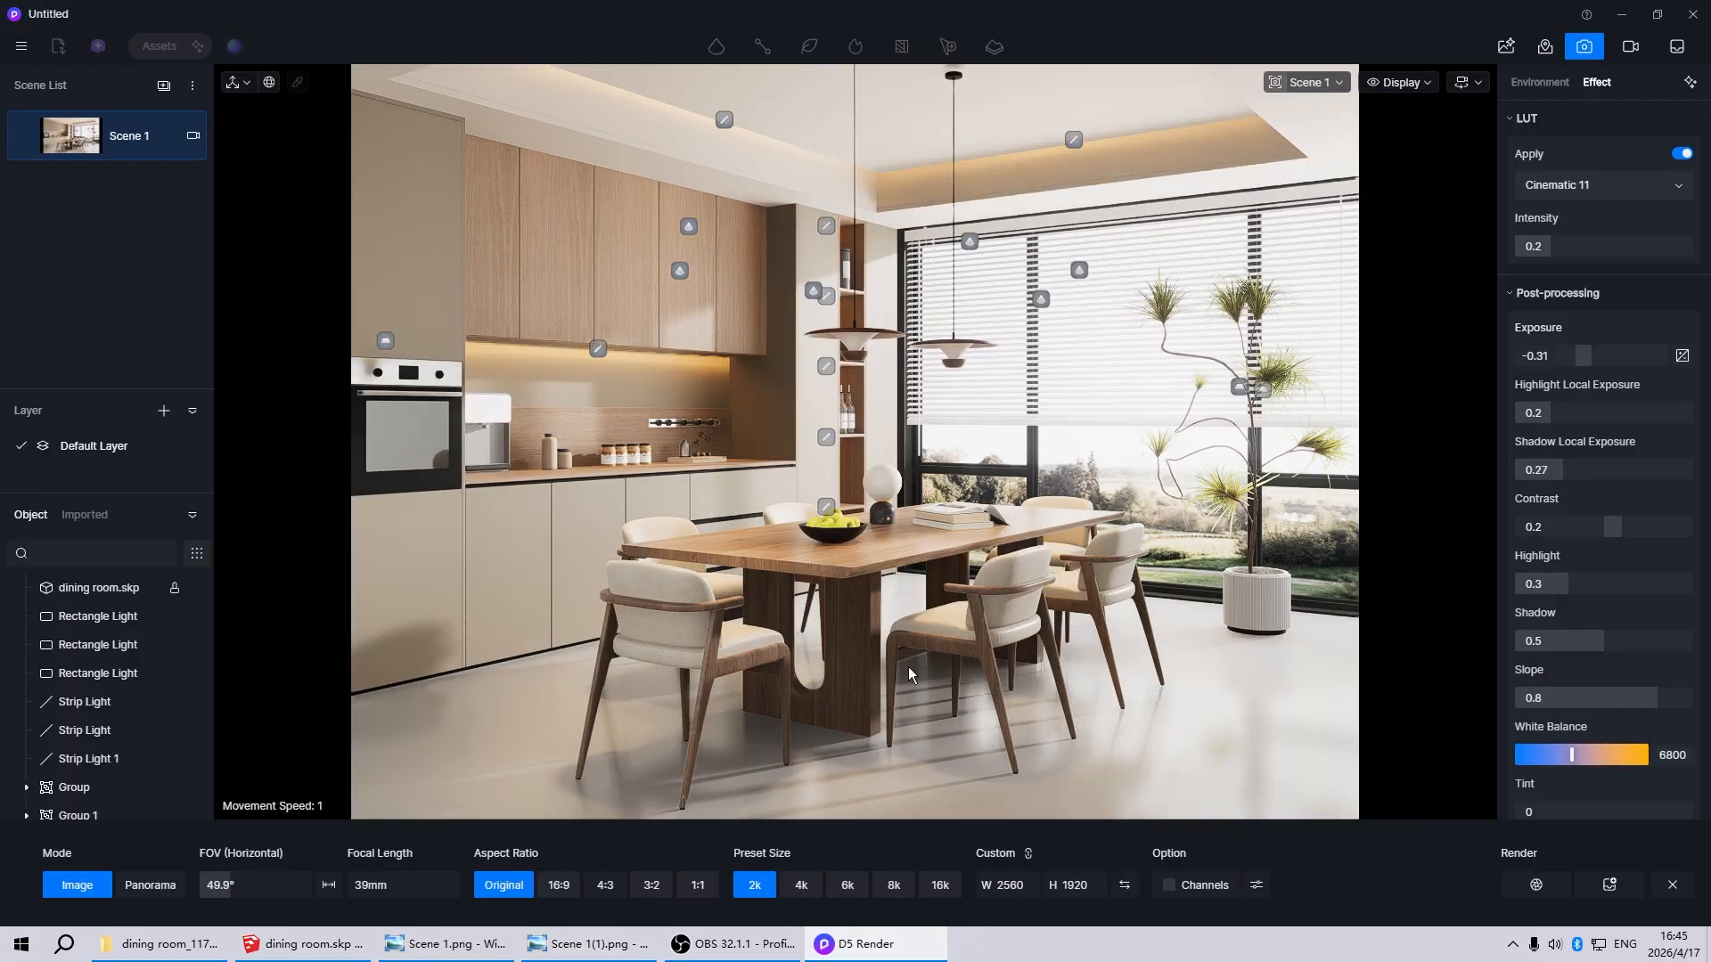
click(1583, 46)
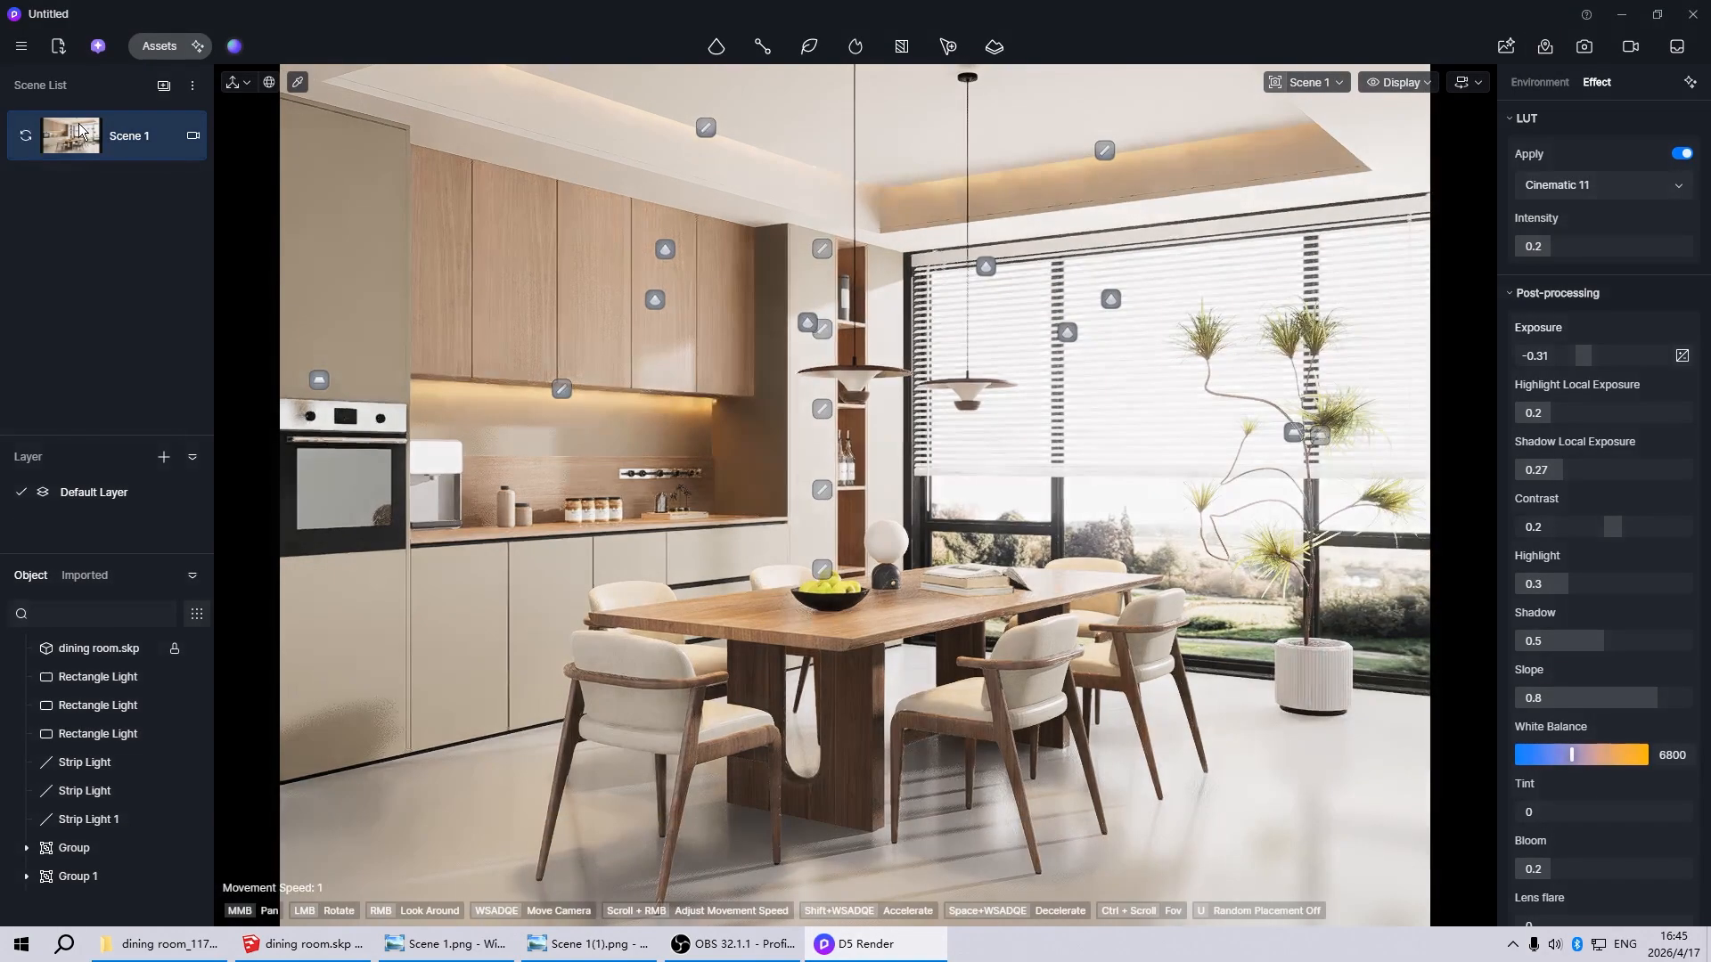
Set the barn door length of the strip light under the upper cabinets to 0
click(560, 389)
scroll(575, 389, up, 10)
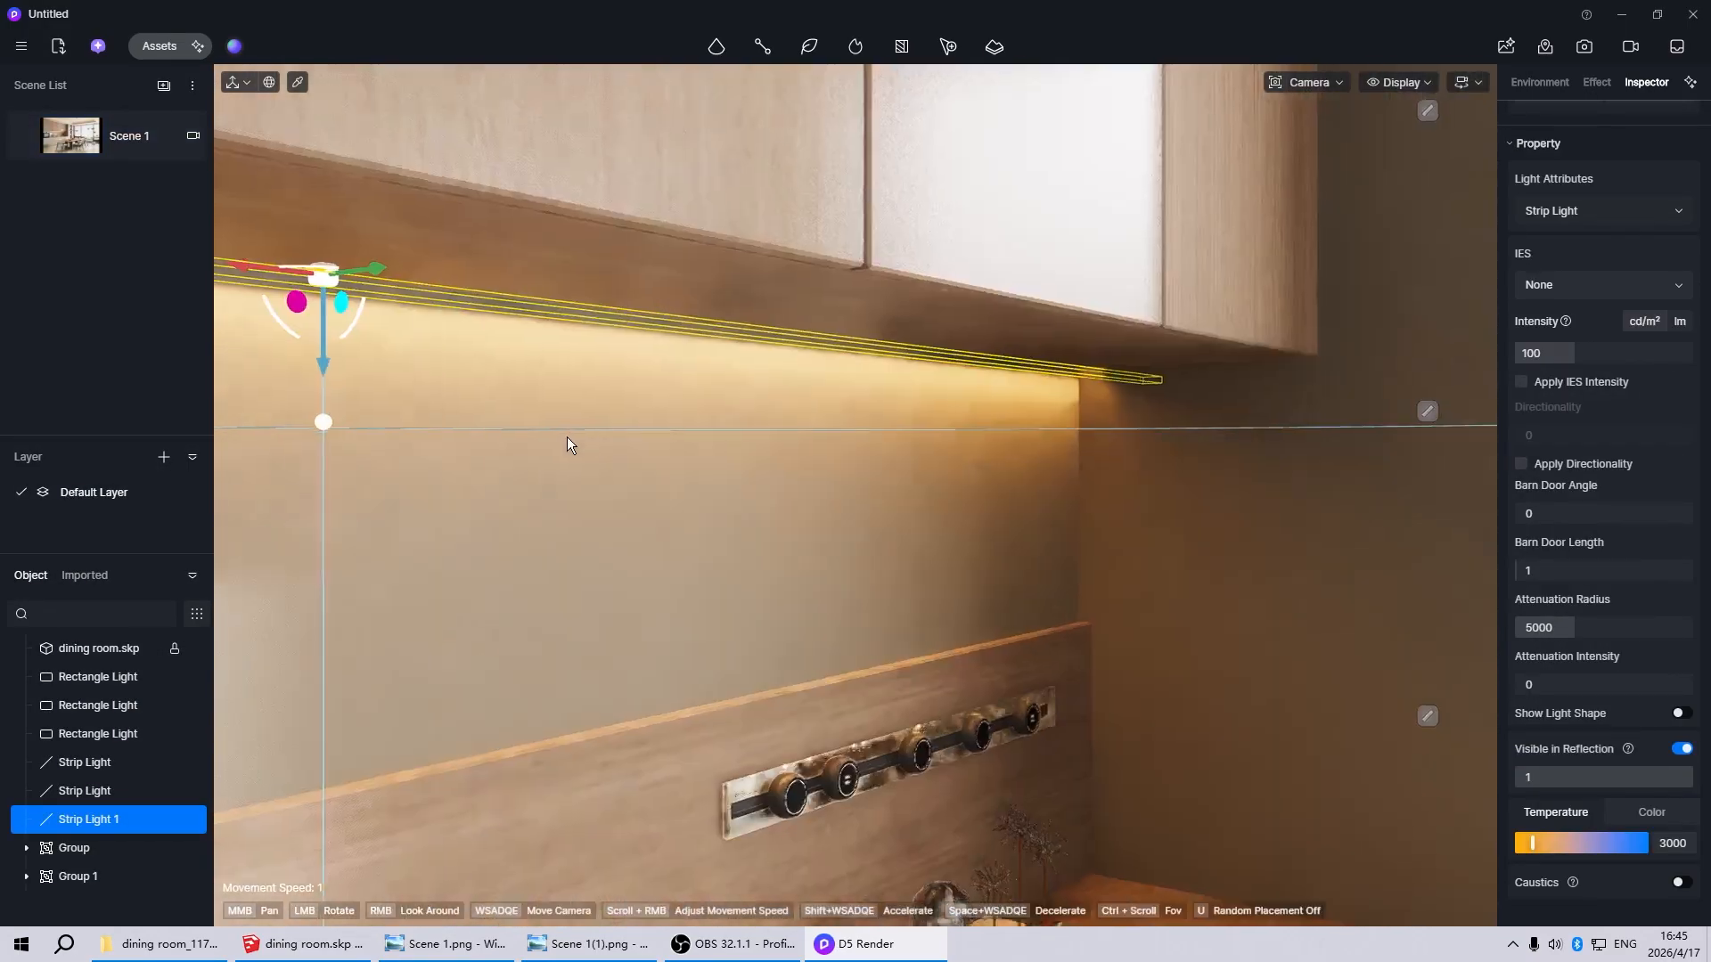
middle_drag(942, 680, 976, 670)
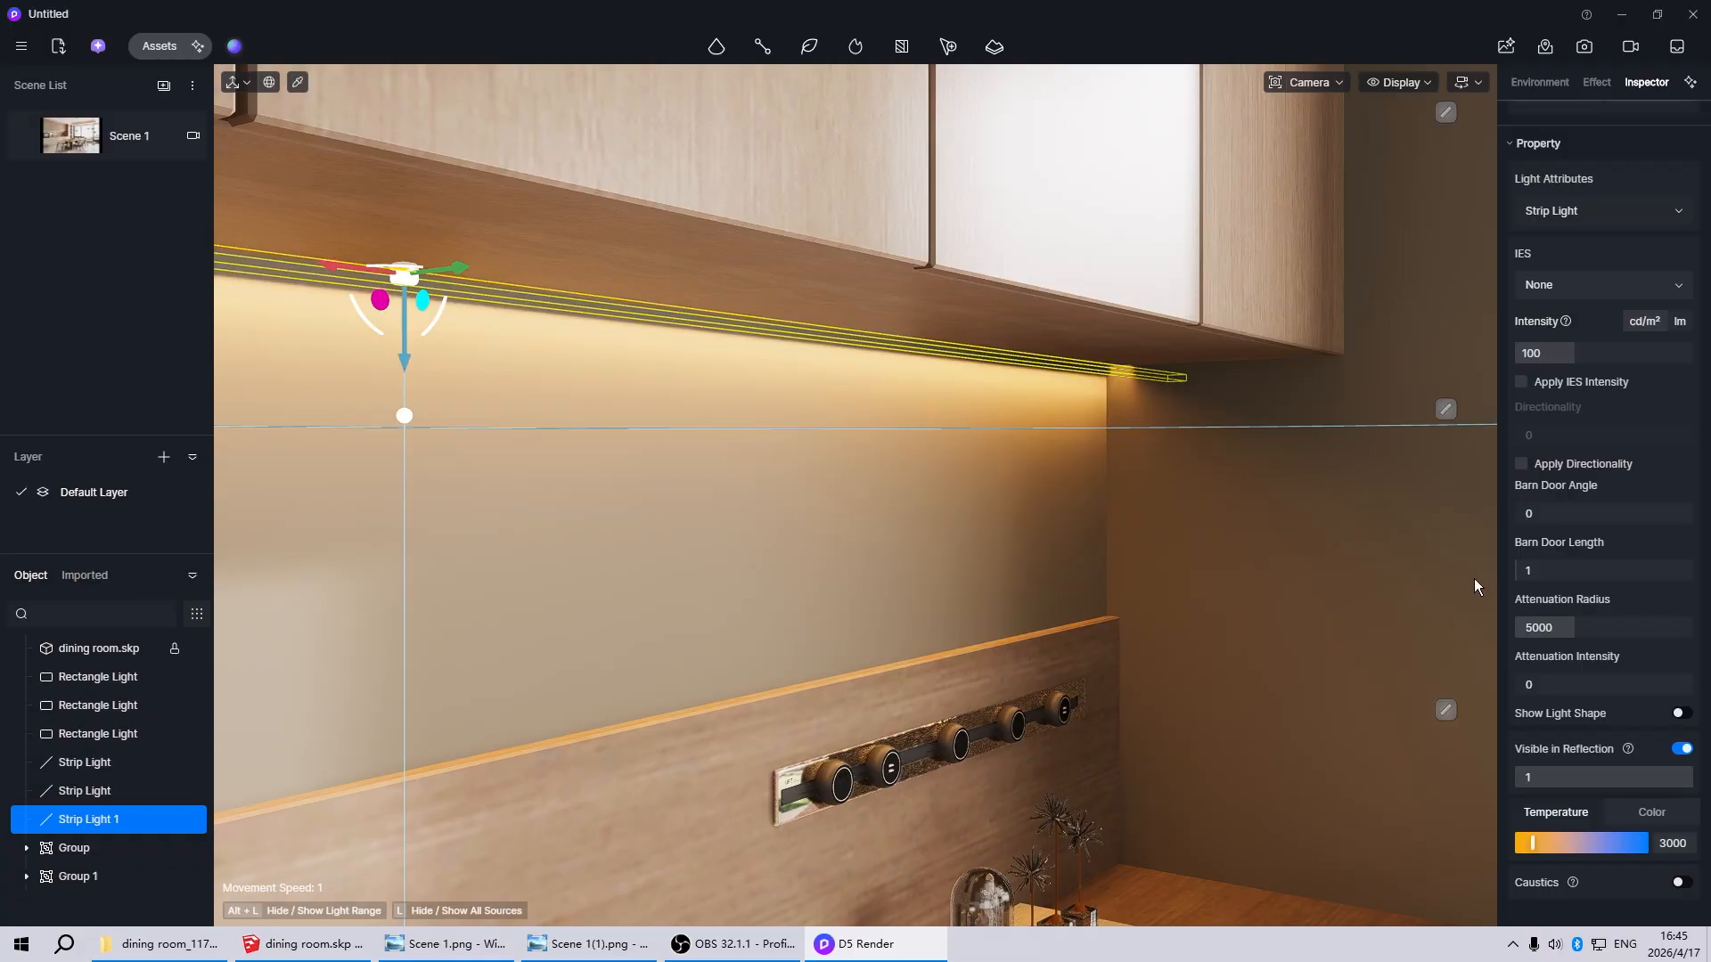
click(1579, 572)
text(0)
key(Return)
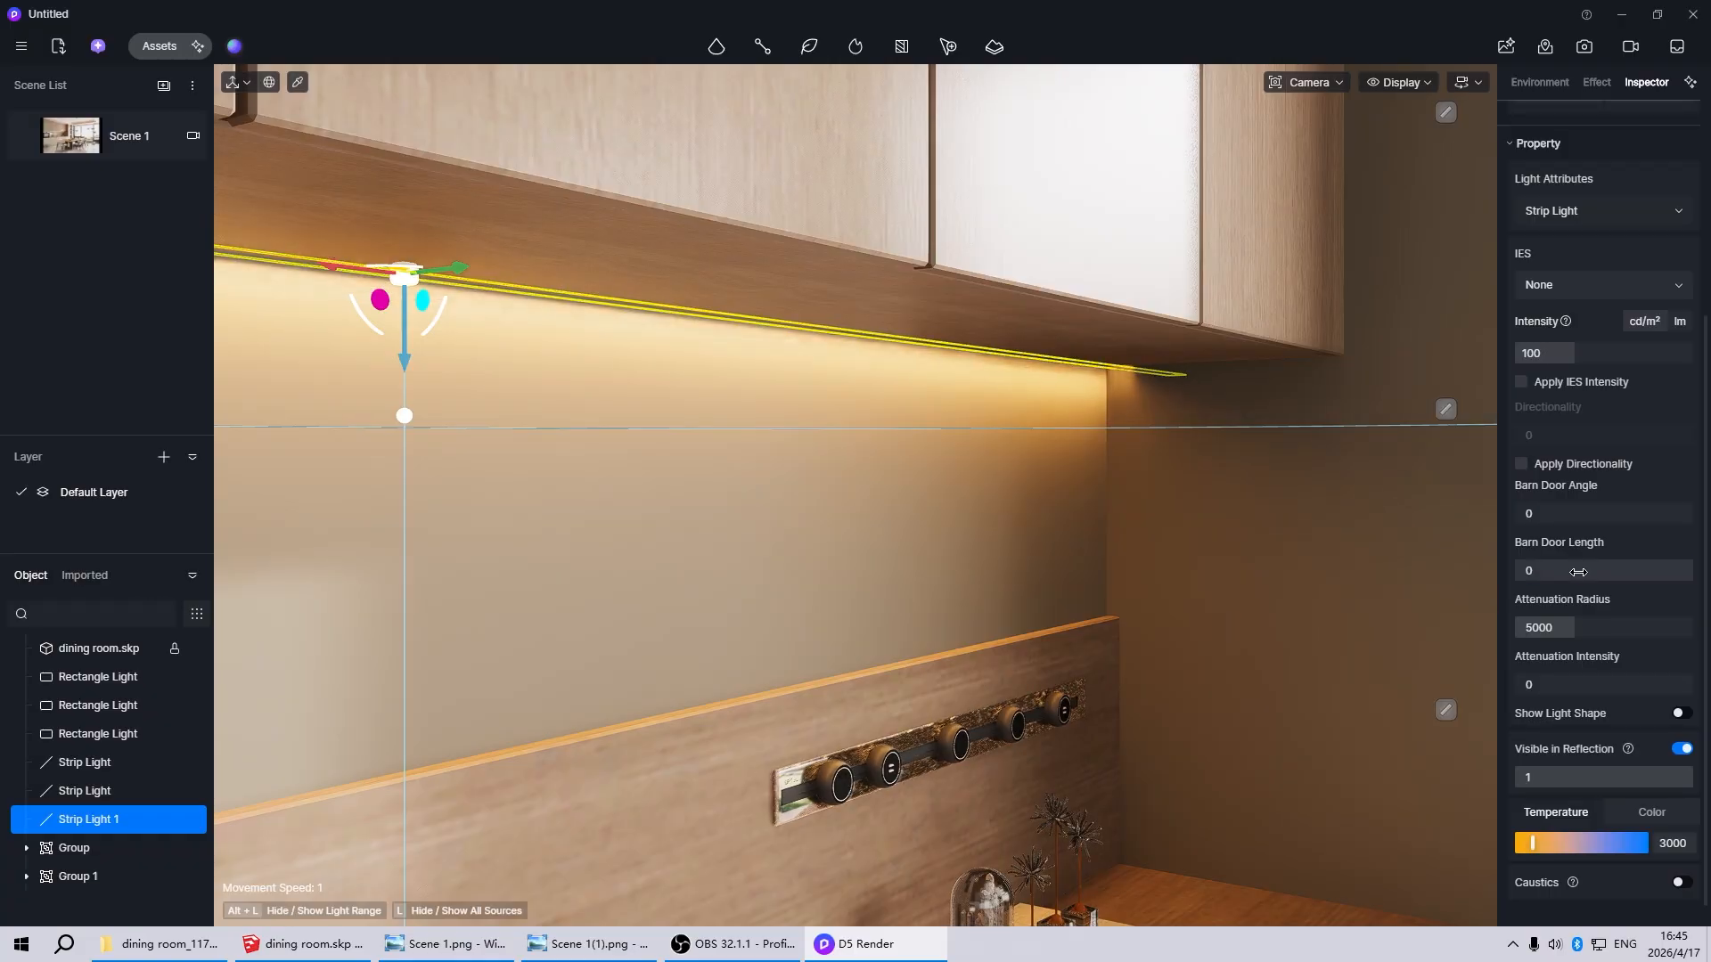
click(968, 495)
scroll(986, 409, down, 5)
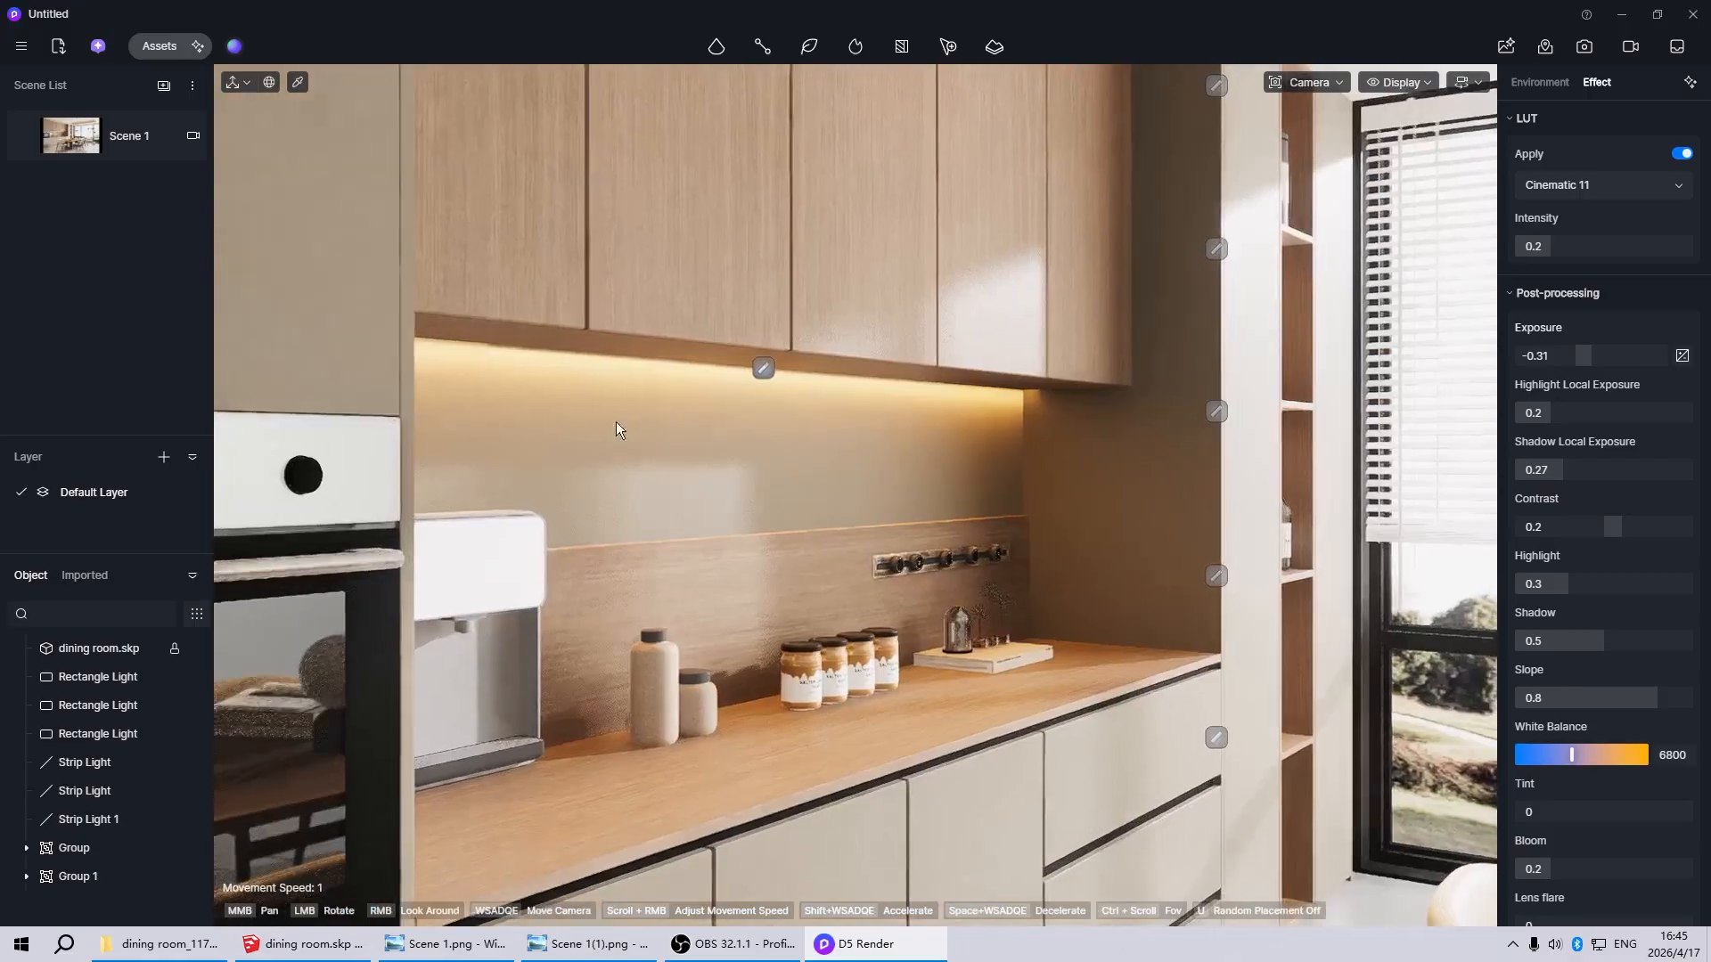
Set the emissive intensity of the large white ray-tracing-invisible plane at the window to 20, with the view returned to Scene 1
scroll(584, 444, down, 8)
middle_drag(1306, 172, 565, 352)
scroll(1009, 196, up, 4)
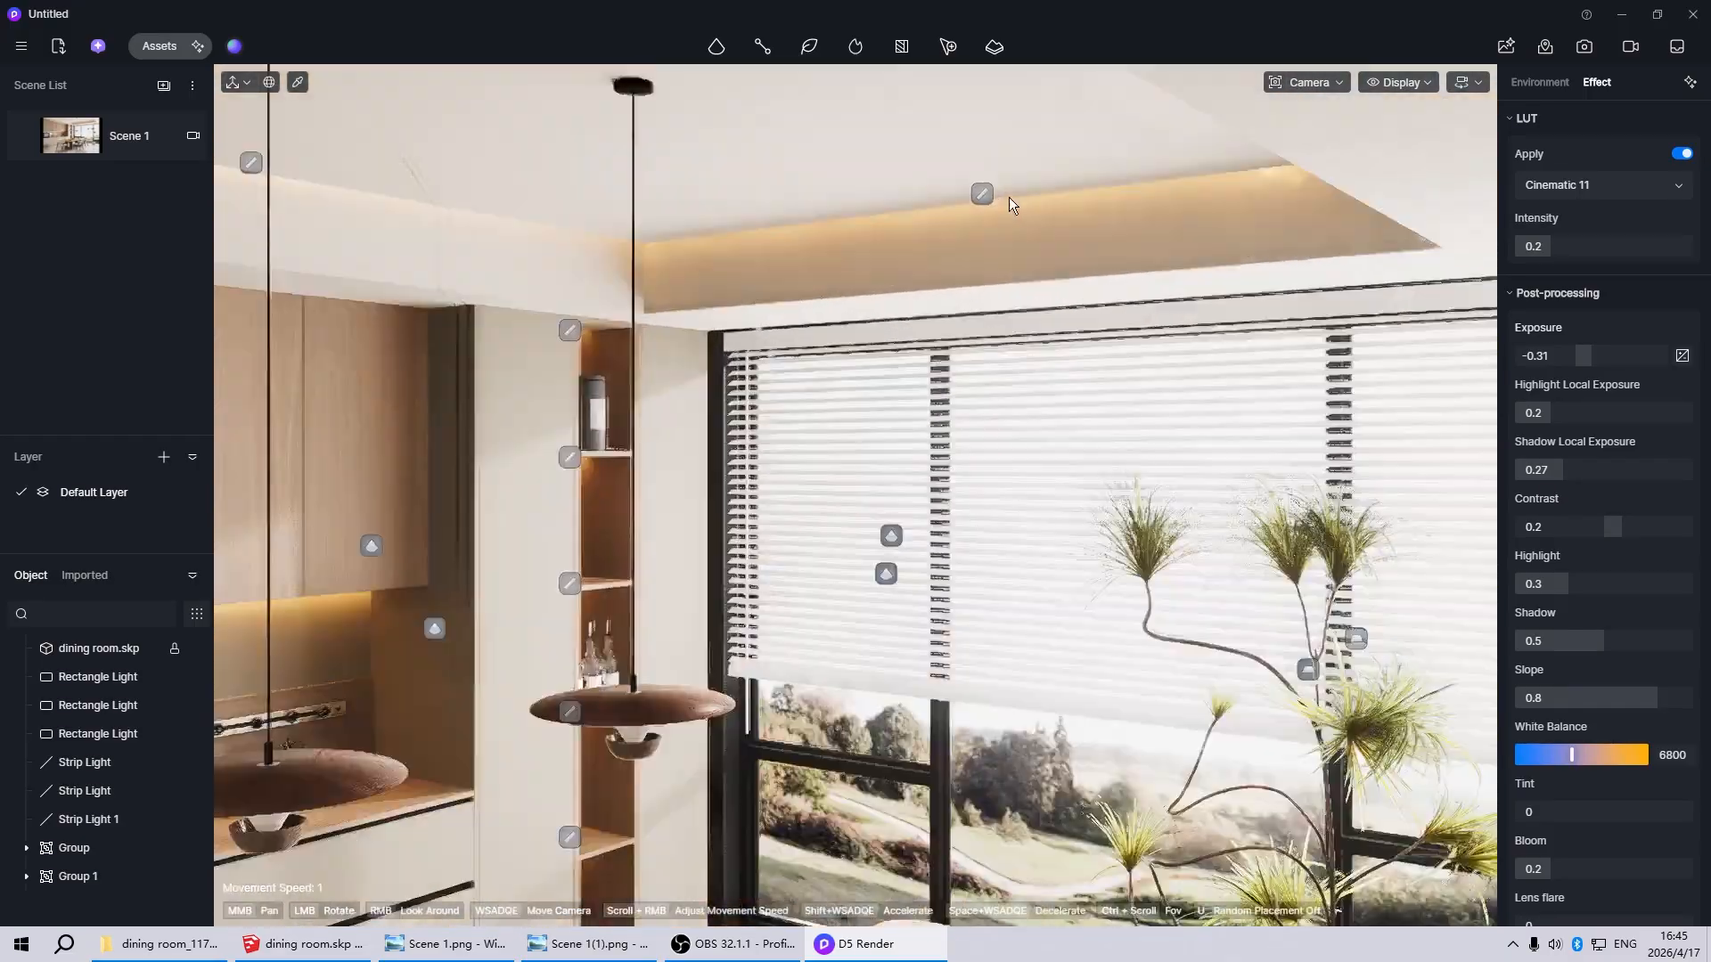
scroll(1008, 196, up, 5)
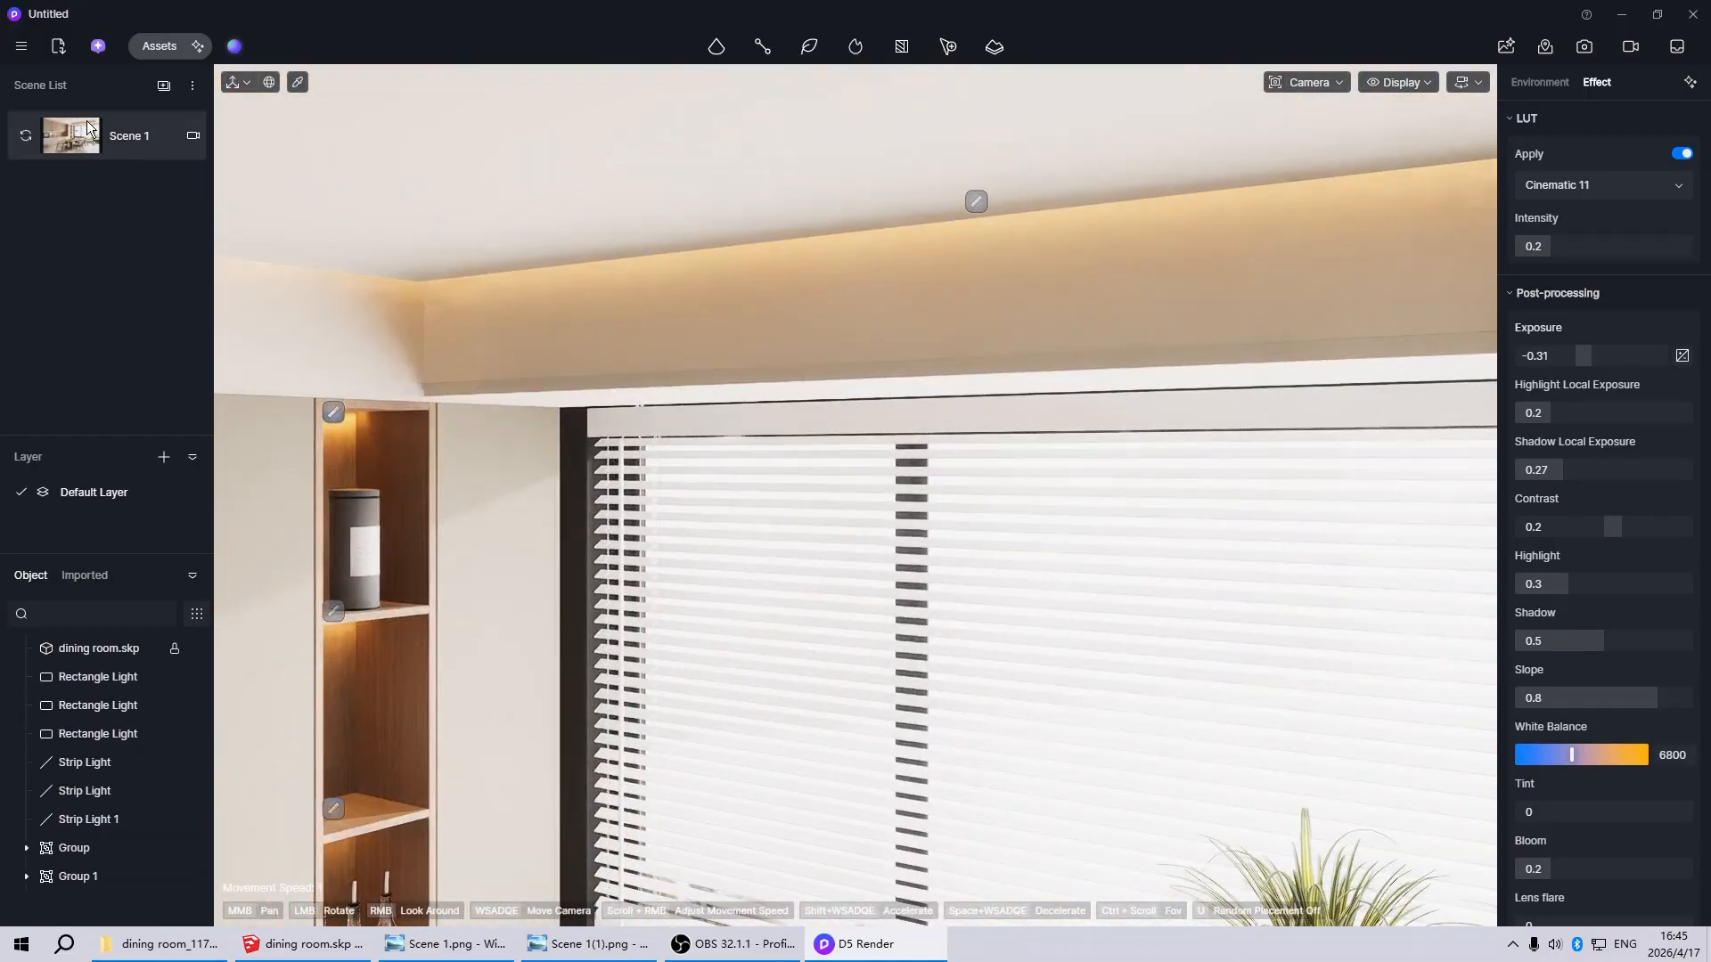
click(88, 129)
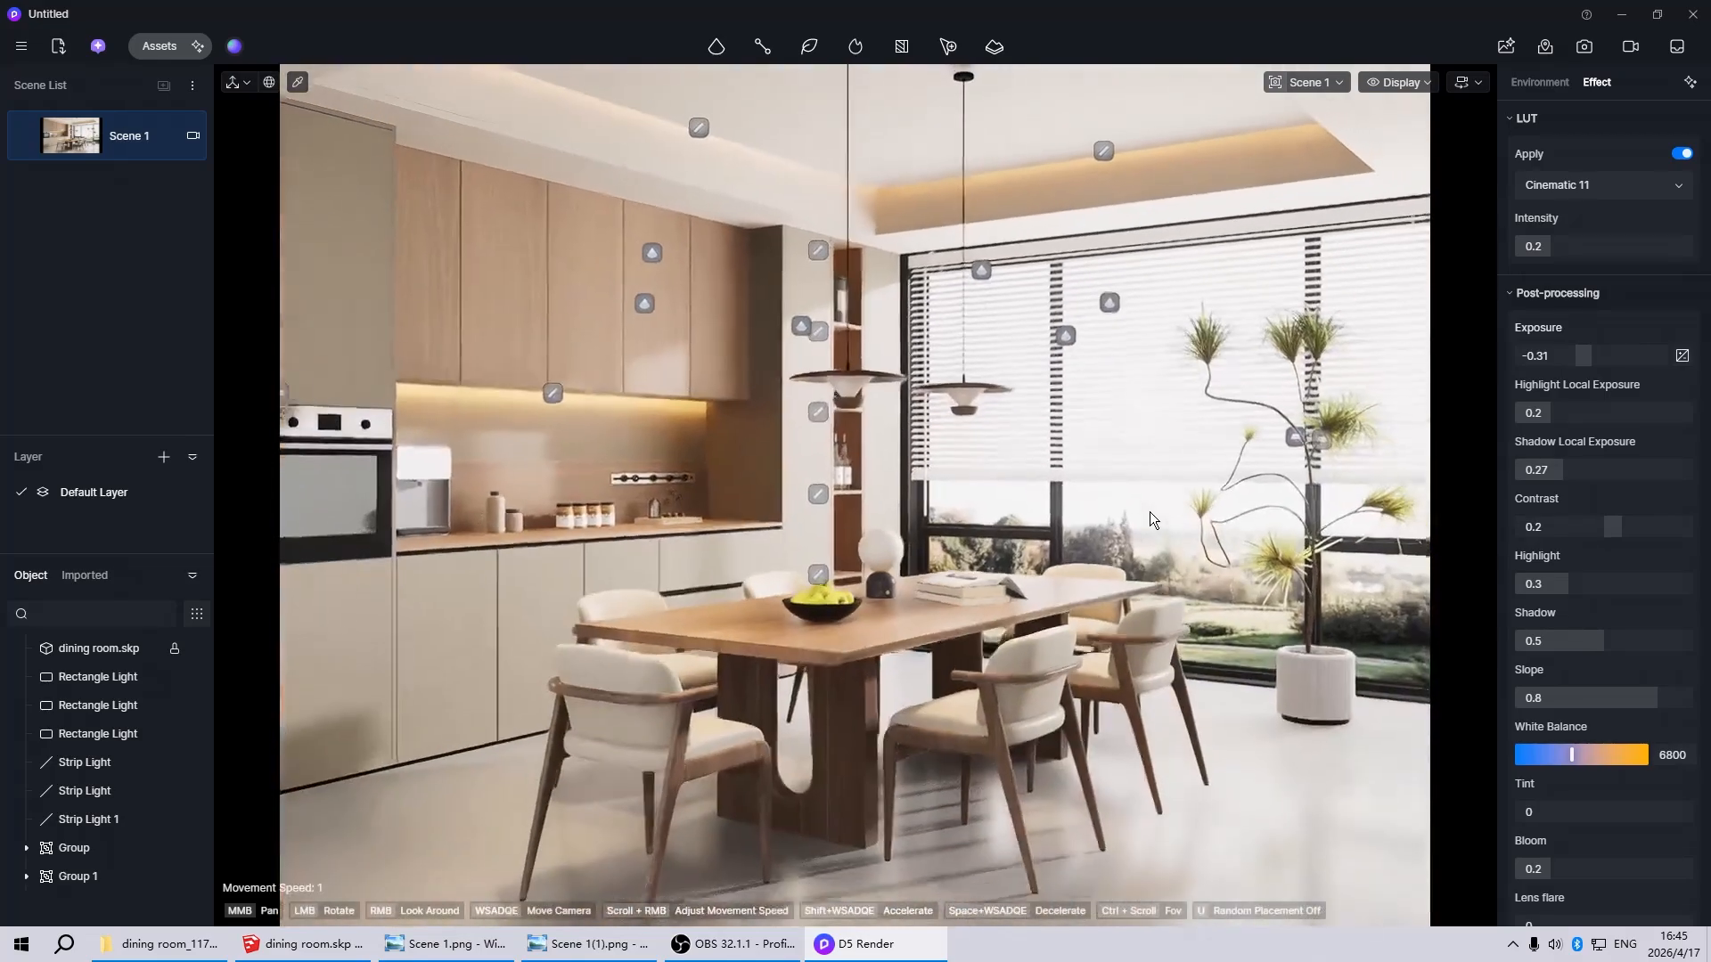
scroll(695, 462, down, 5)
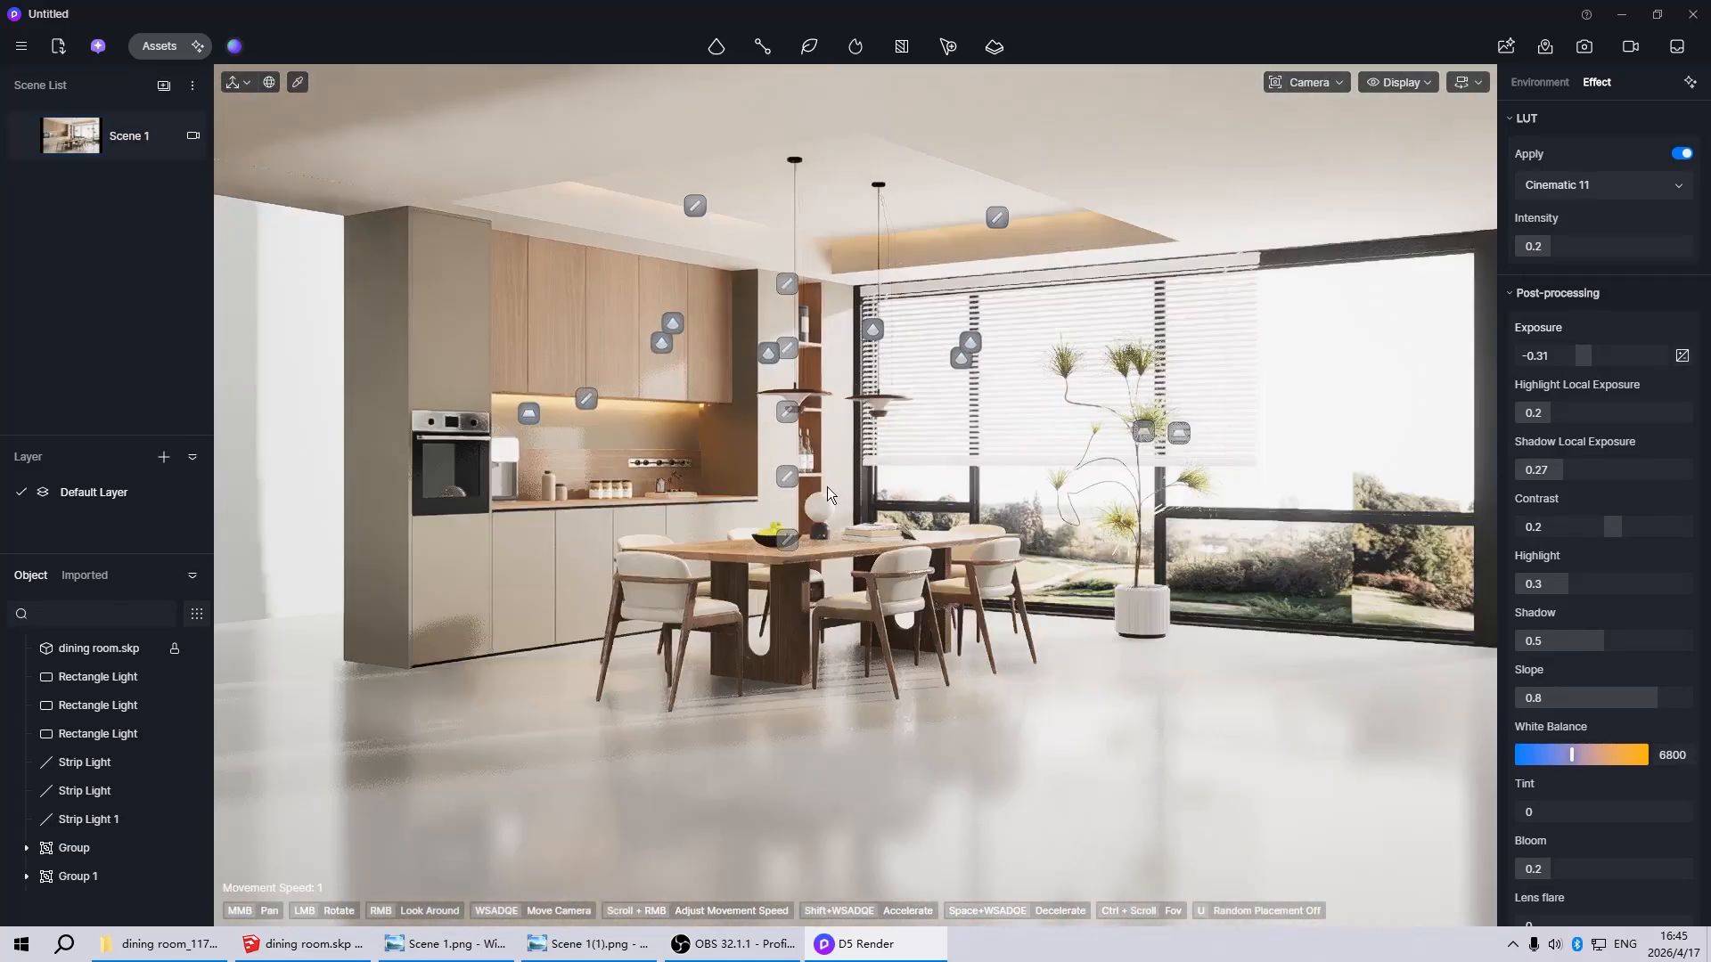
scroll(827, 487, down, 3)
click(1406, 472)
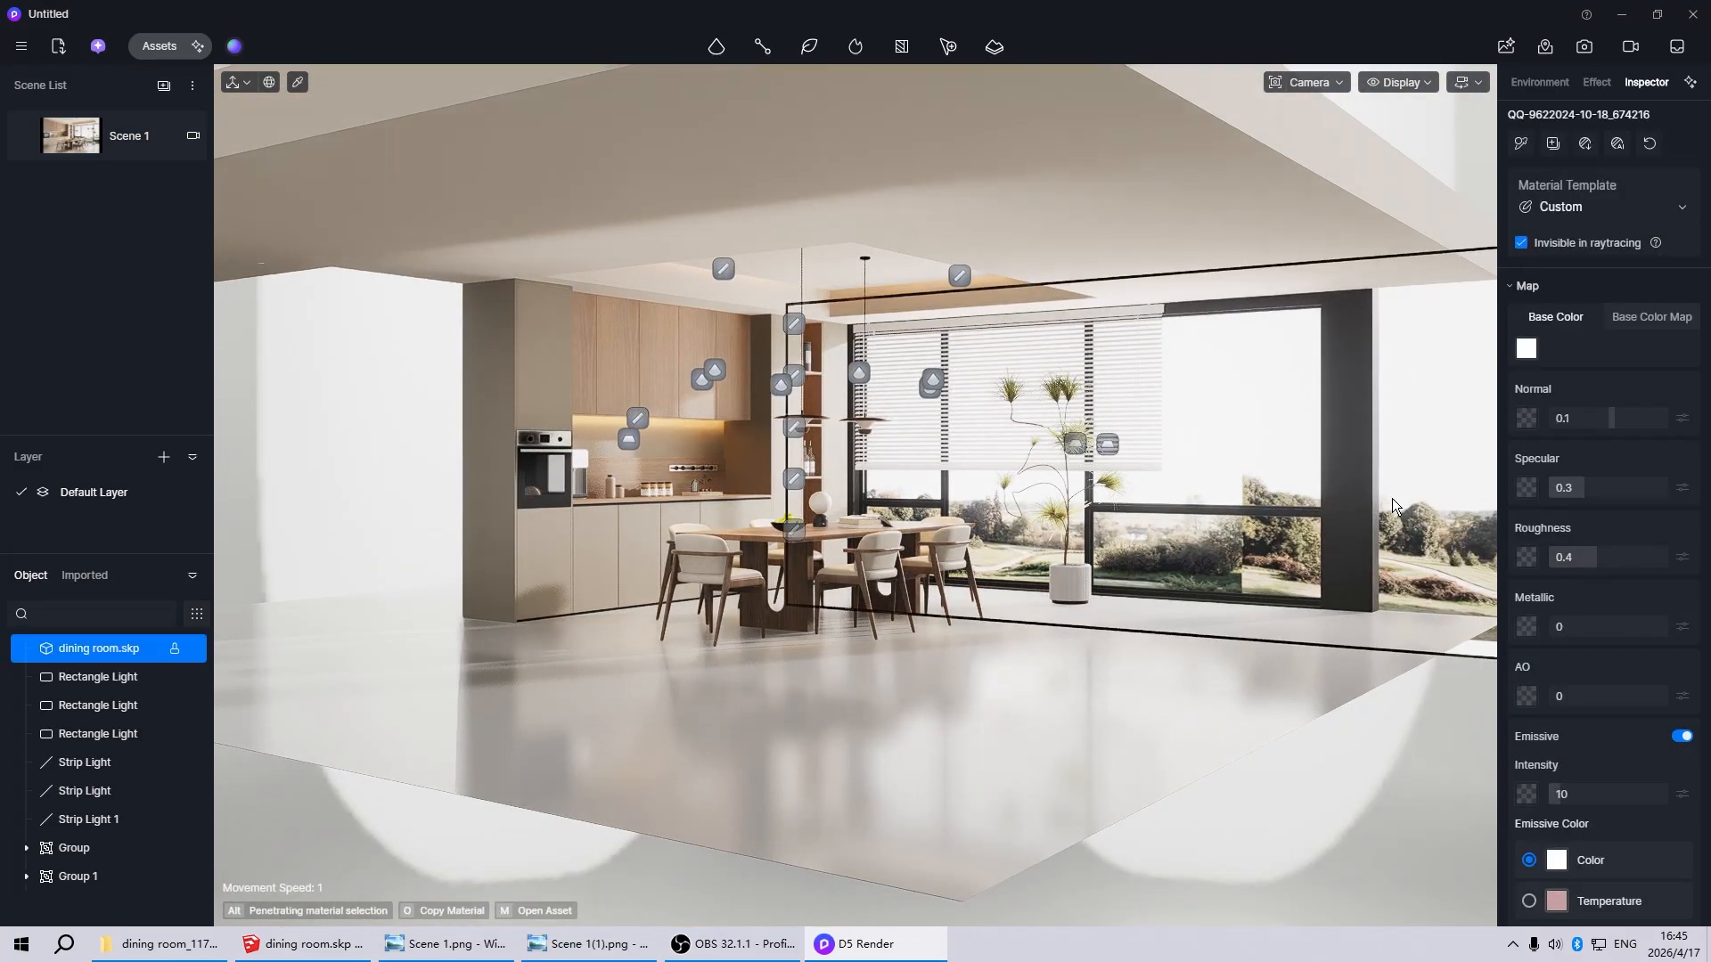
click(1622, 795)
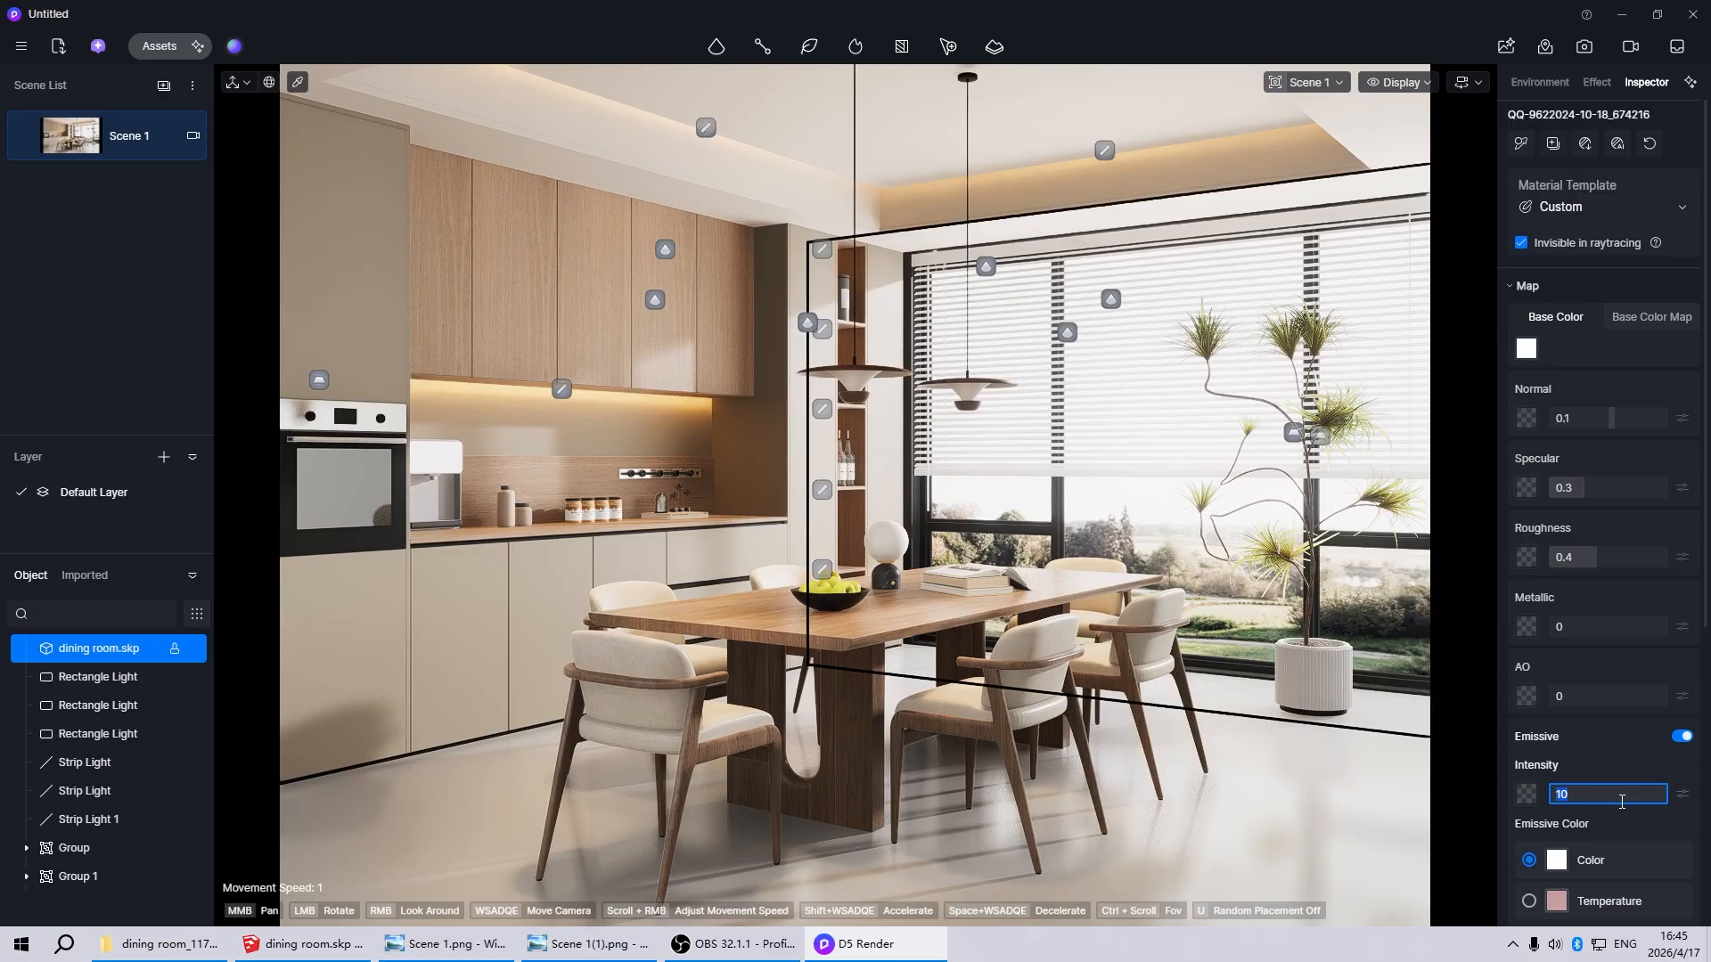
text(20)
key(Return)
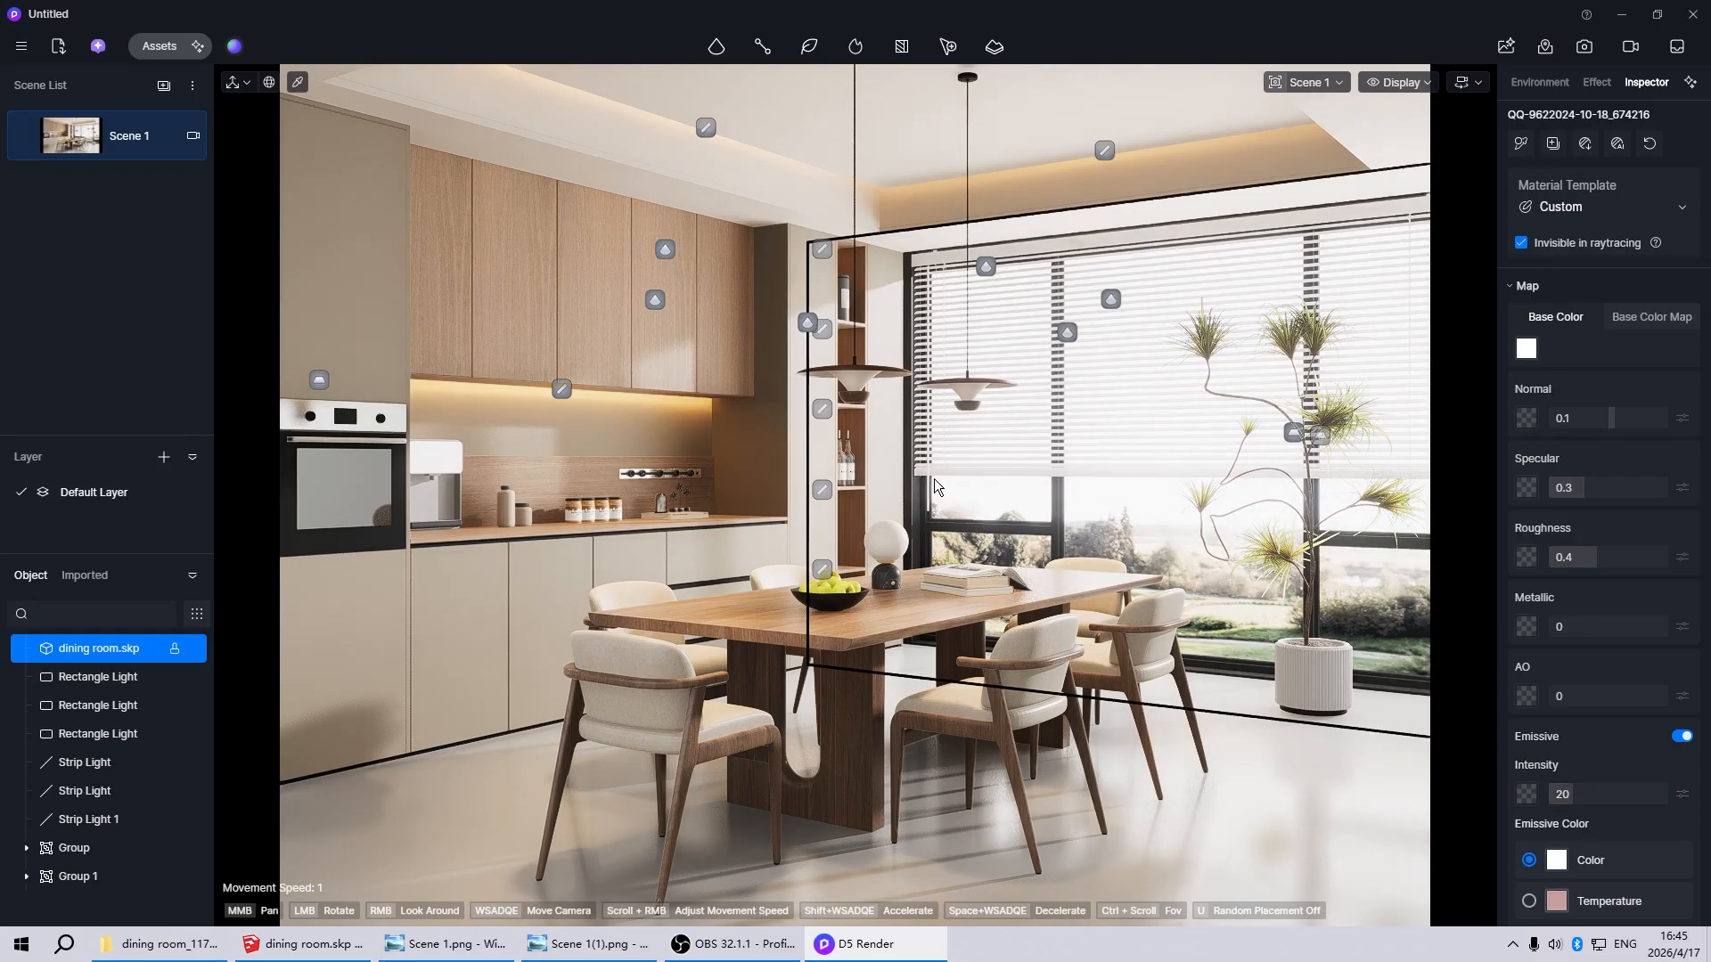
key(Escape)
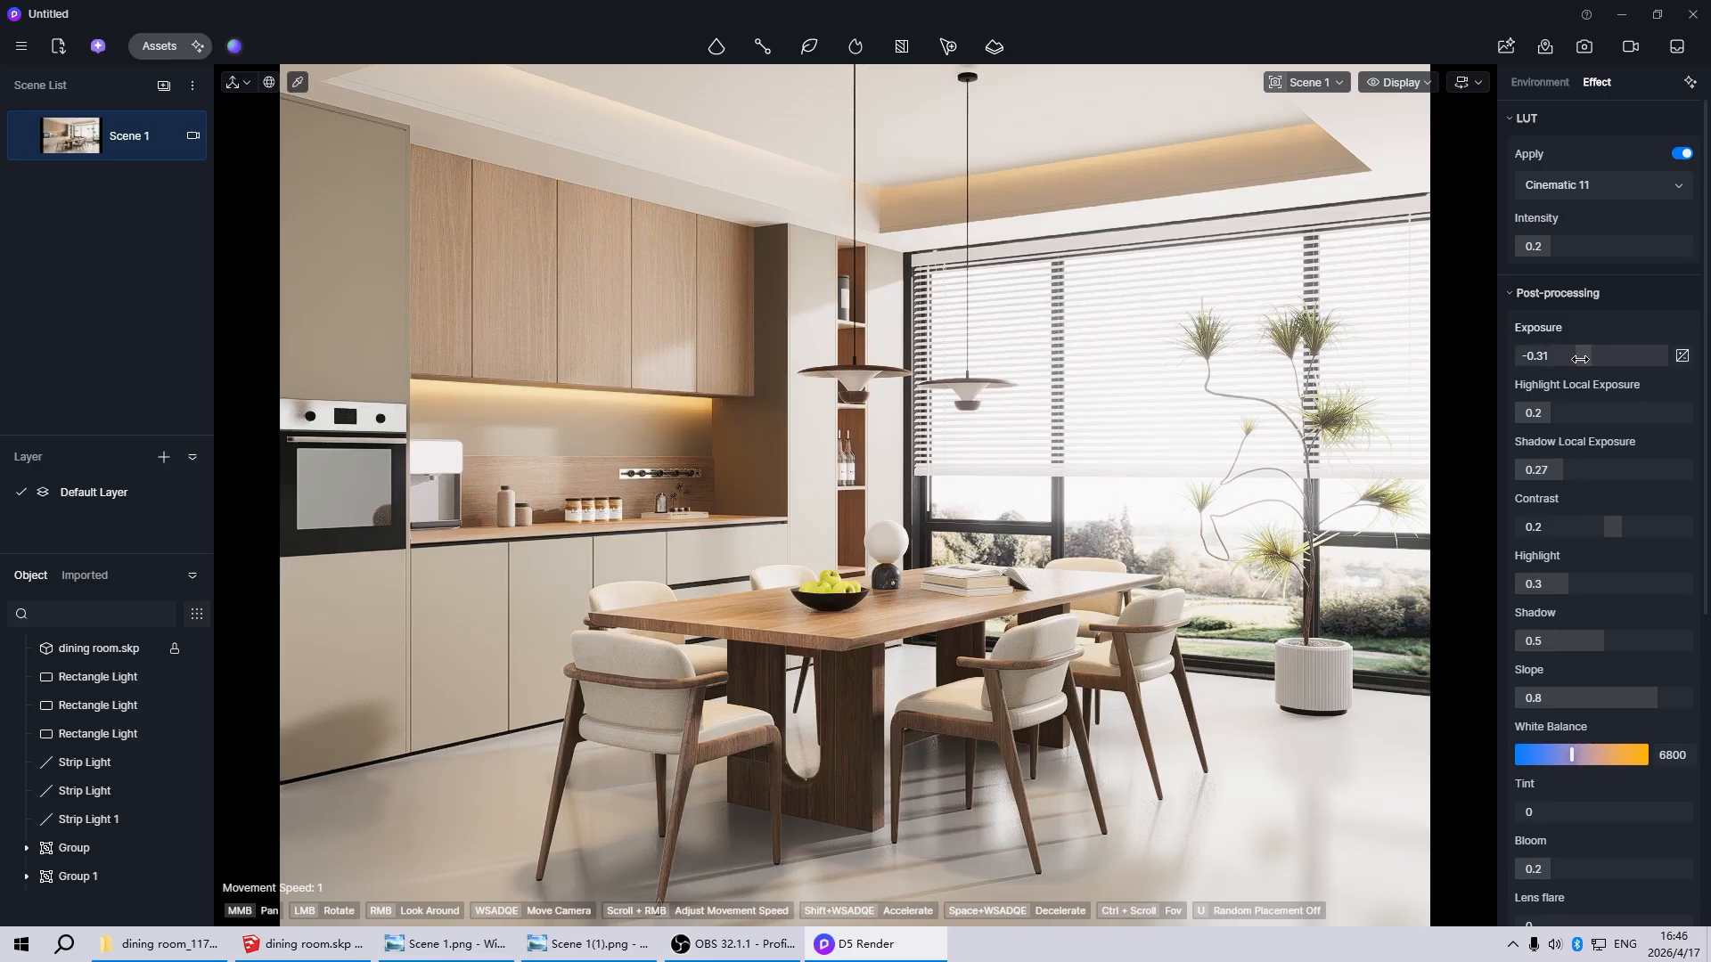
Fine-tune the post-processing exposure to -0.3
drag(1580, 359, 1581, 359)
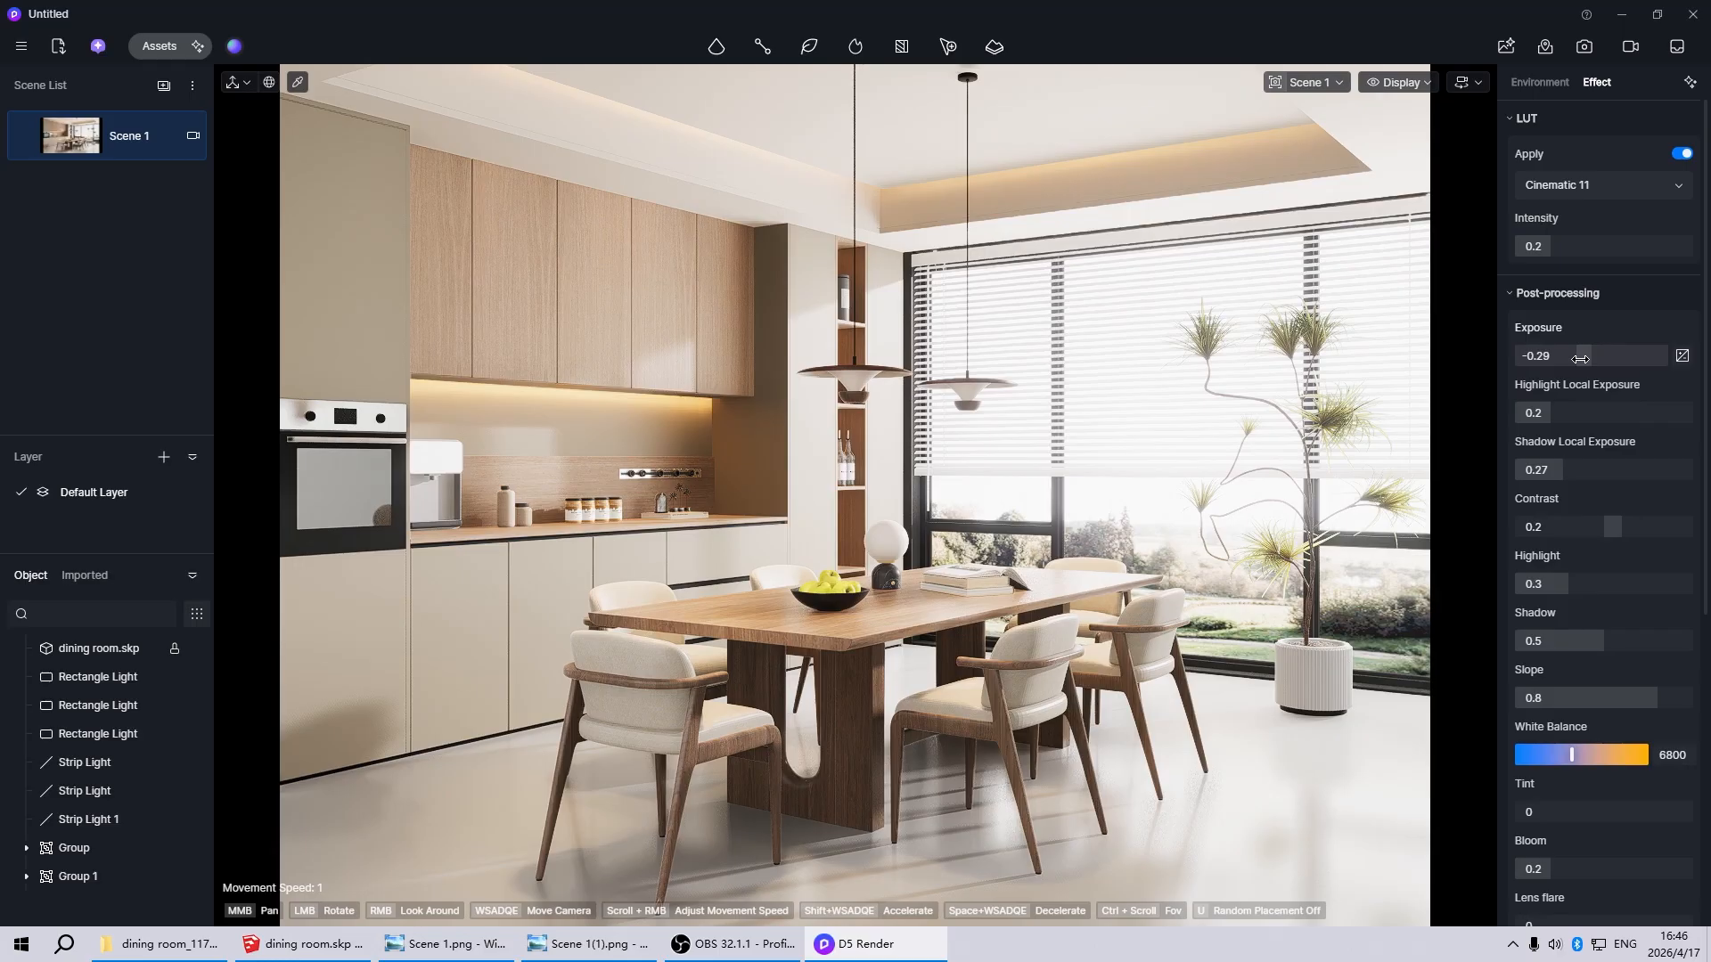
drag(1580, 359, 1579, 360)
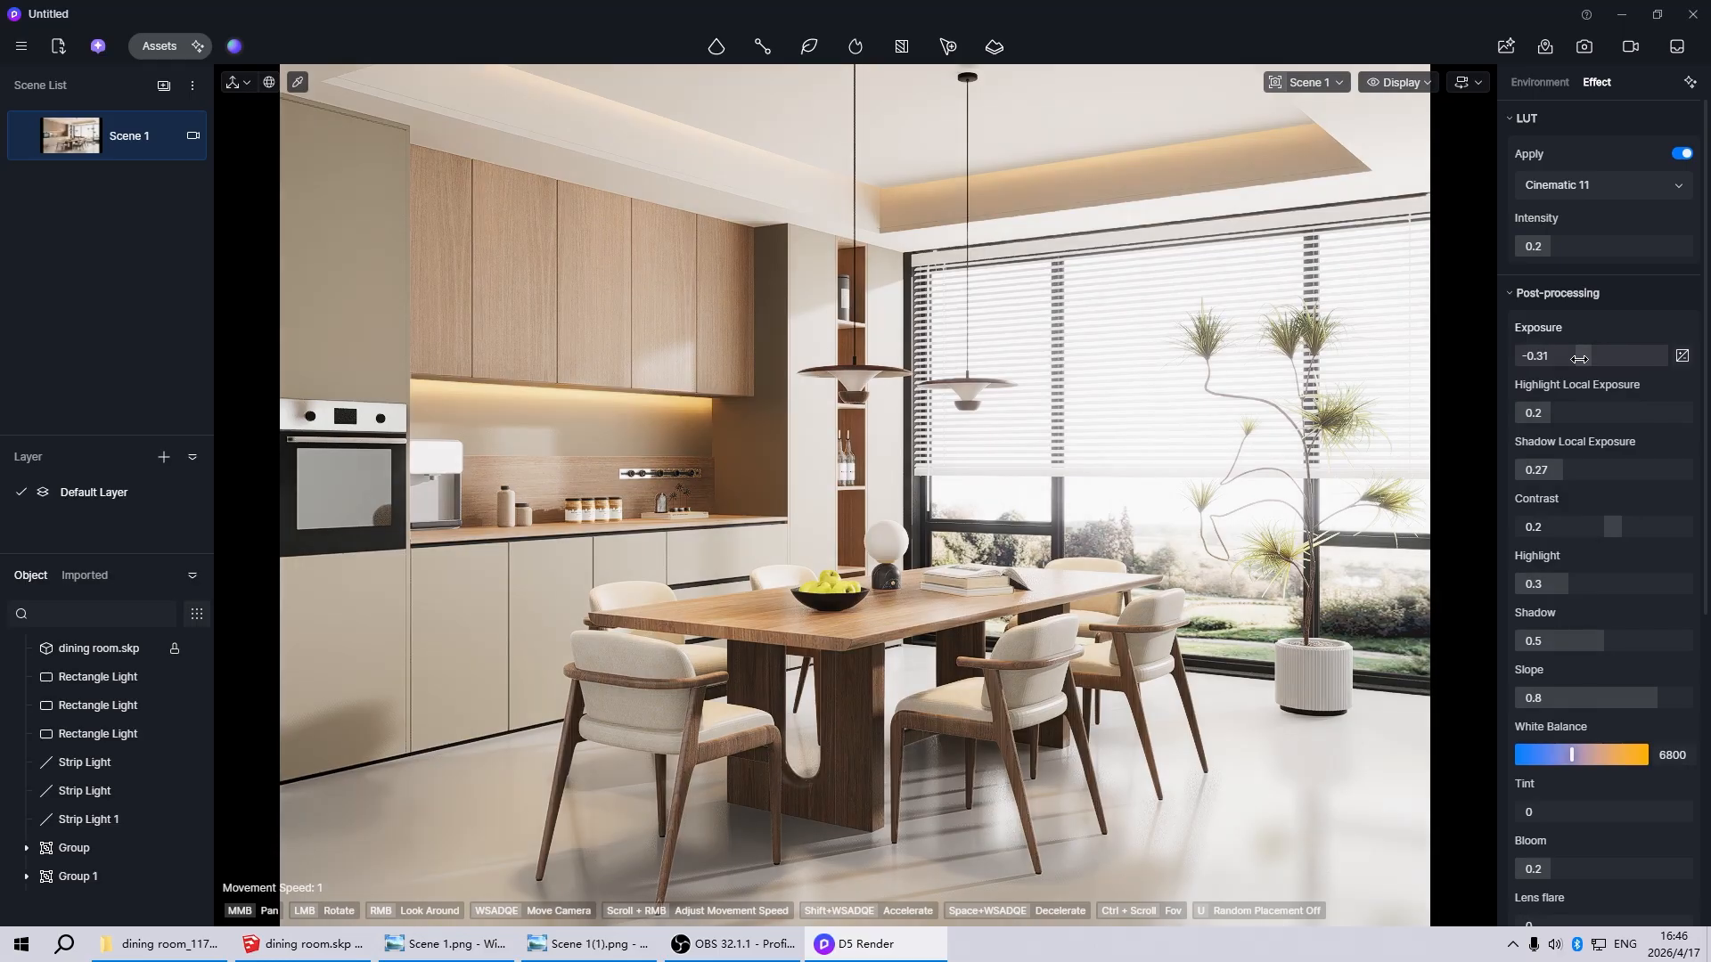
click(1560, 356)
click(1556, 355)
key(Return)
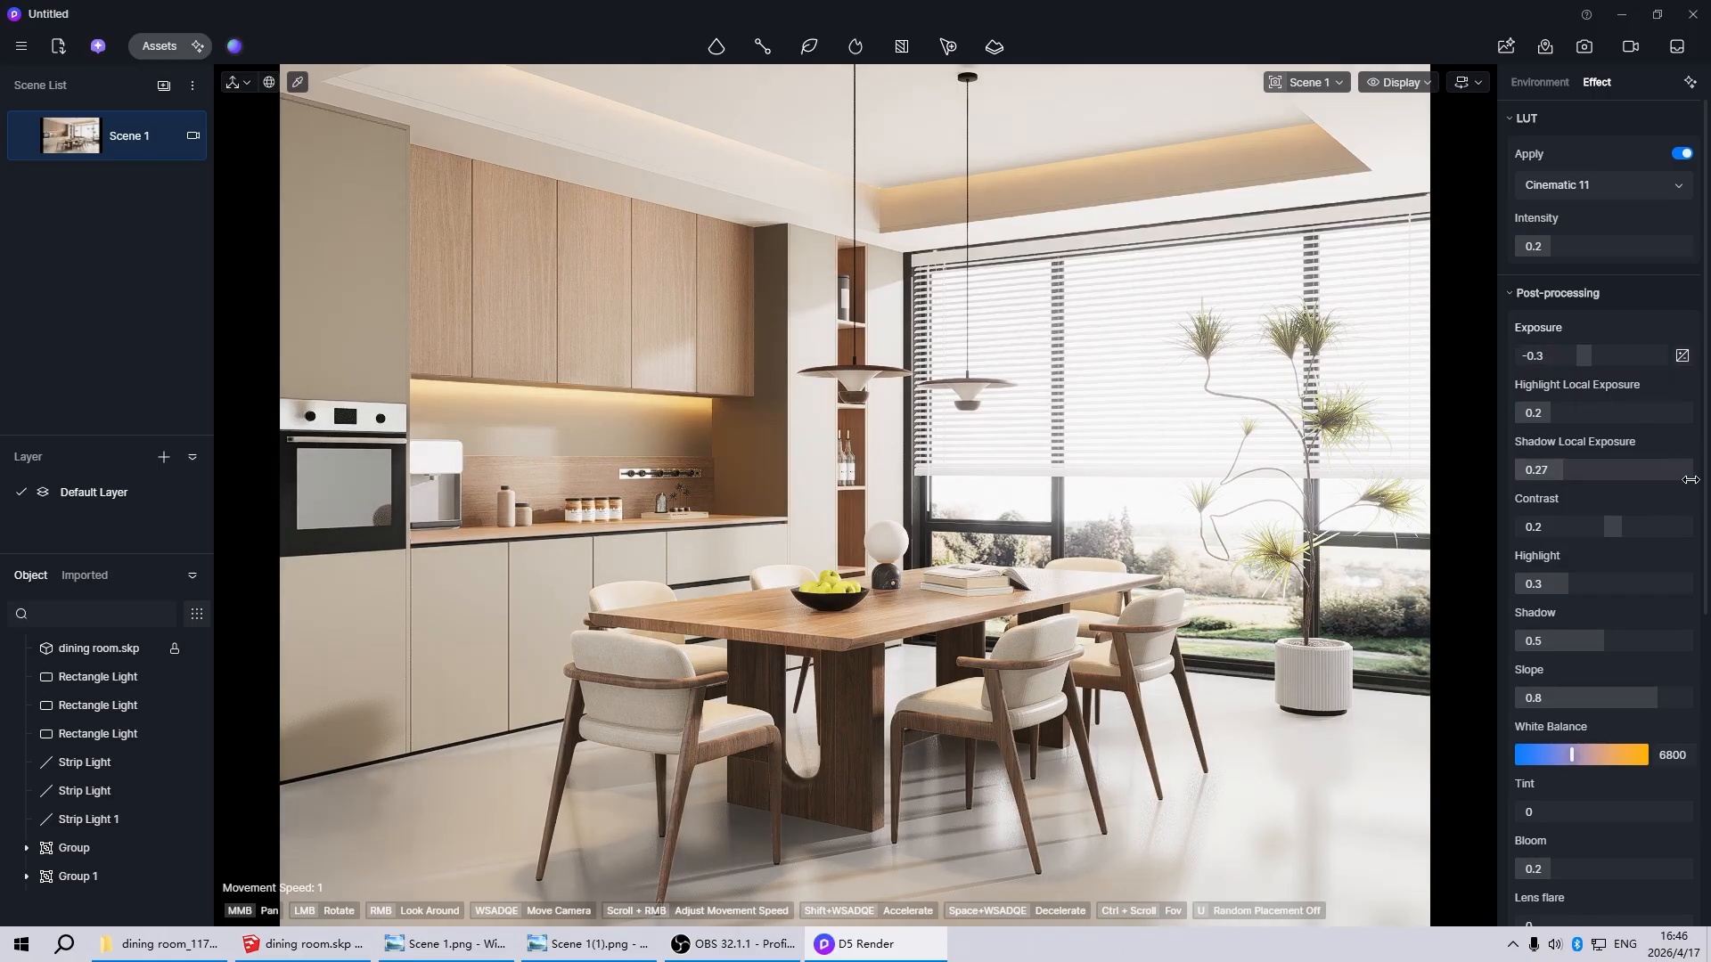
Render the Scene 1 image at 2k, overwriting Scene 1(1).png, and close the viewer window showing the previous version
mouse_move(18, 153)
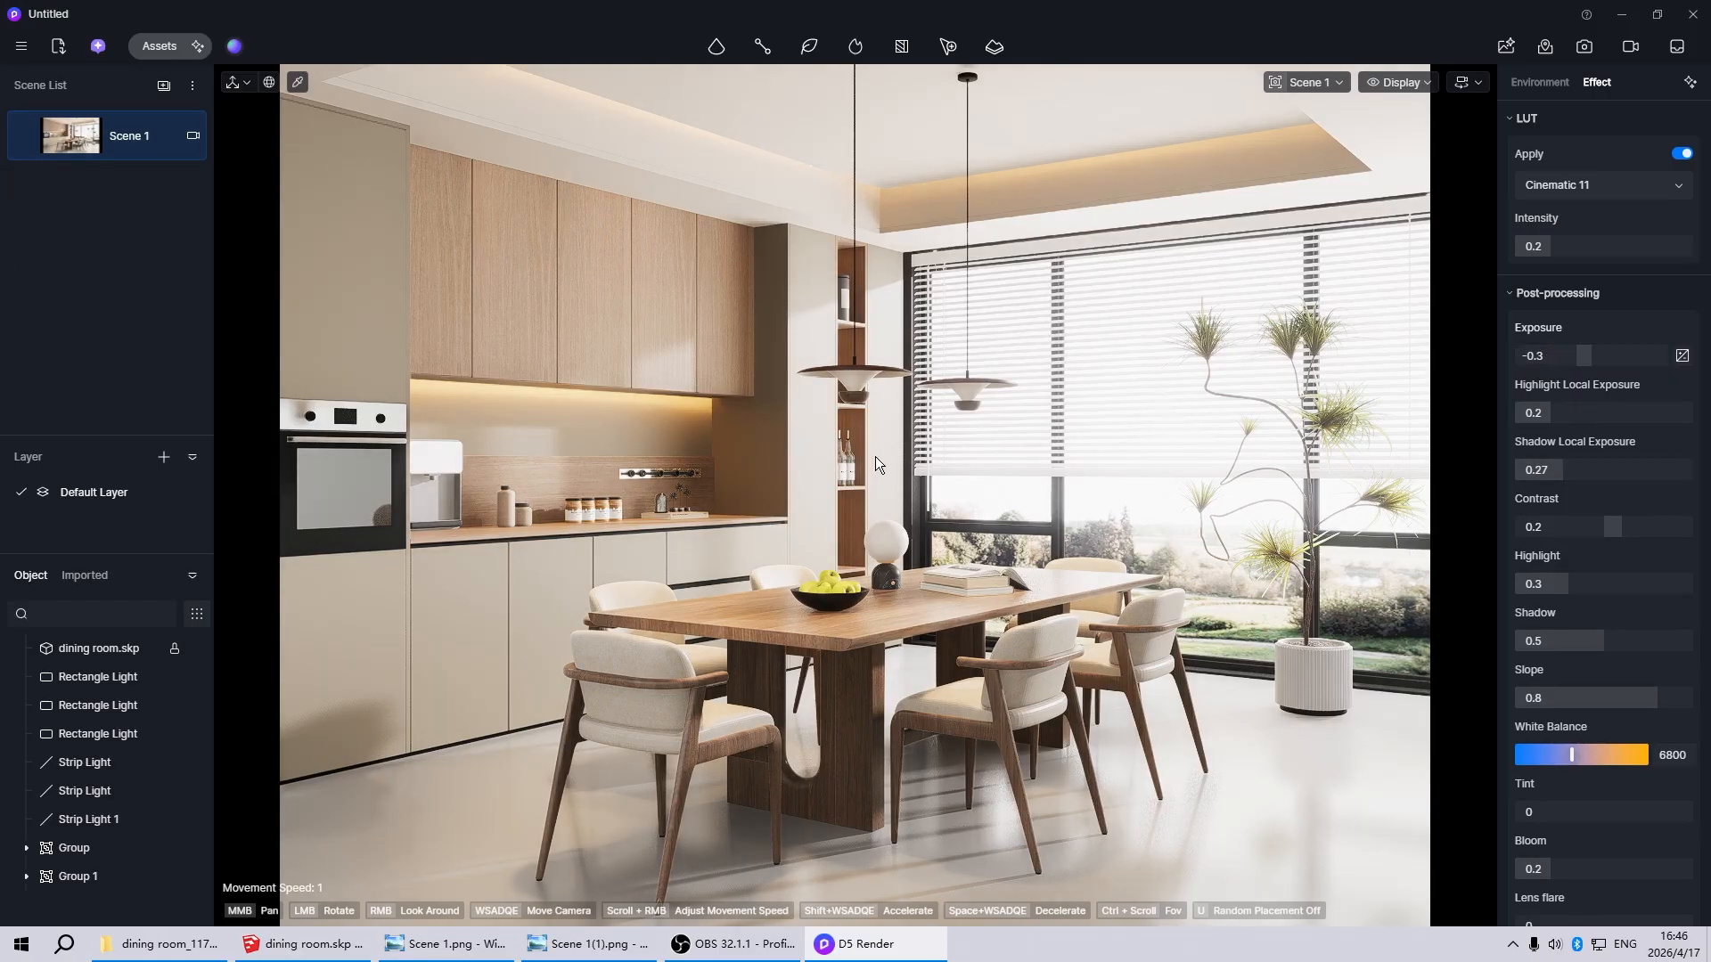
click(1585, 47)
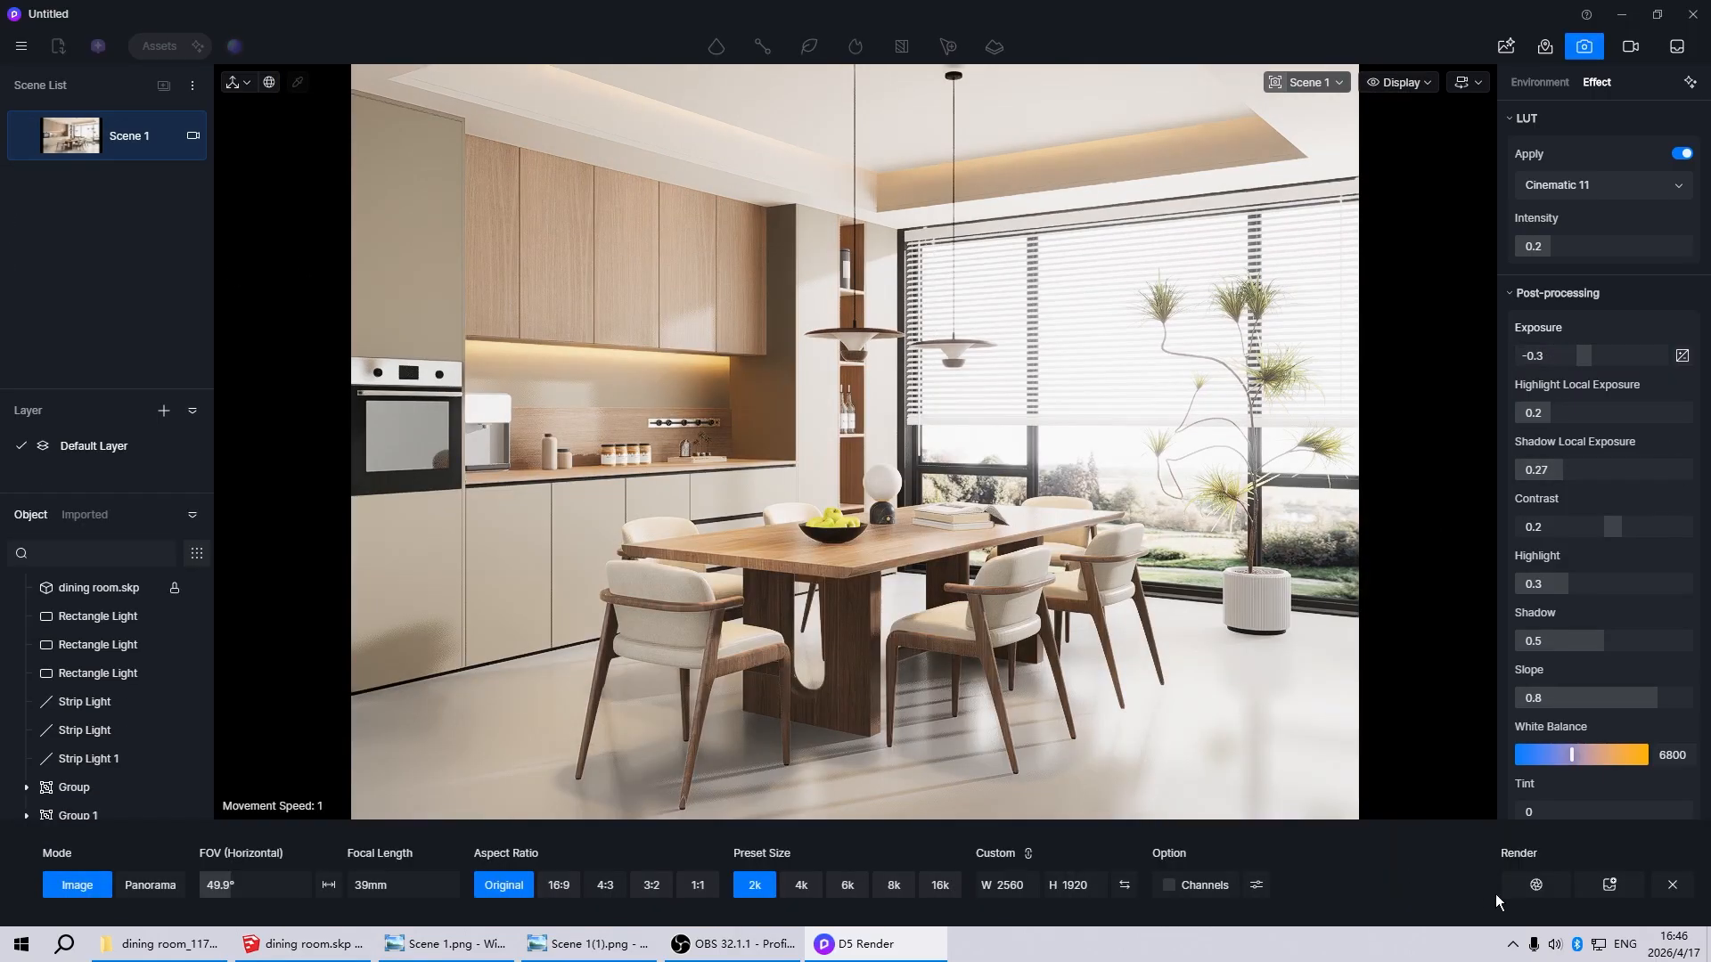
click(1536, 885)
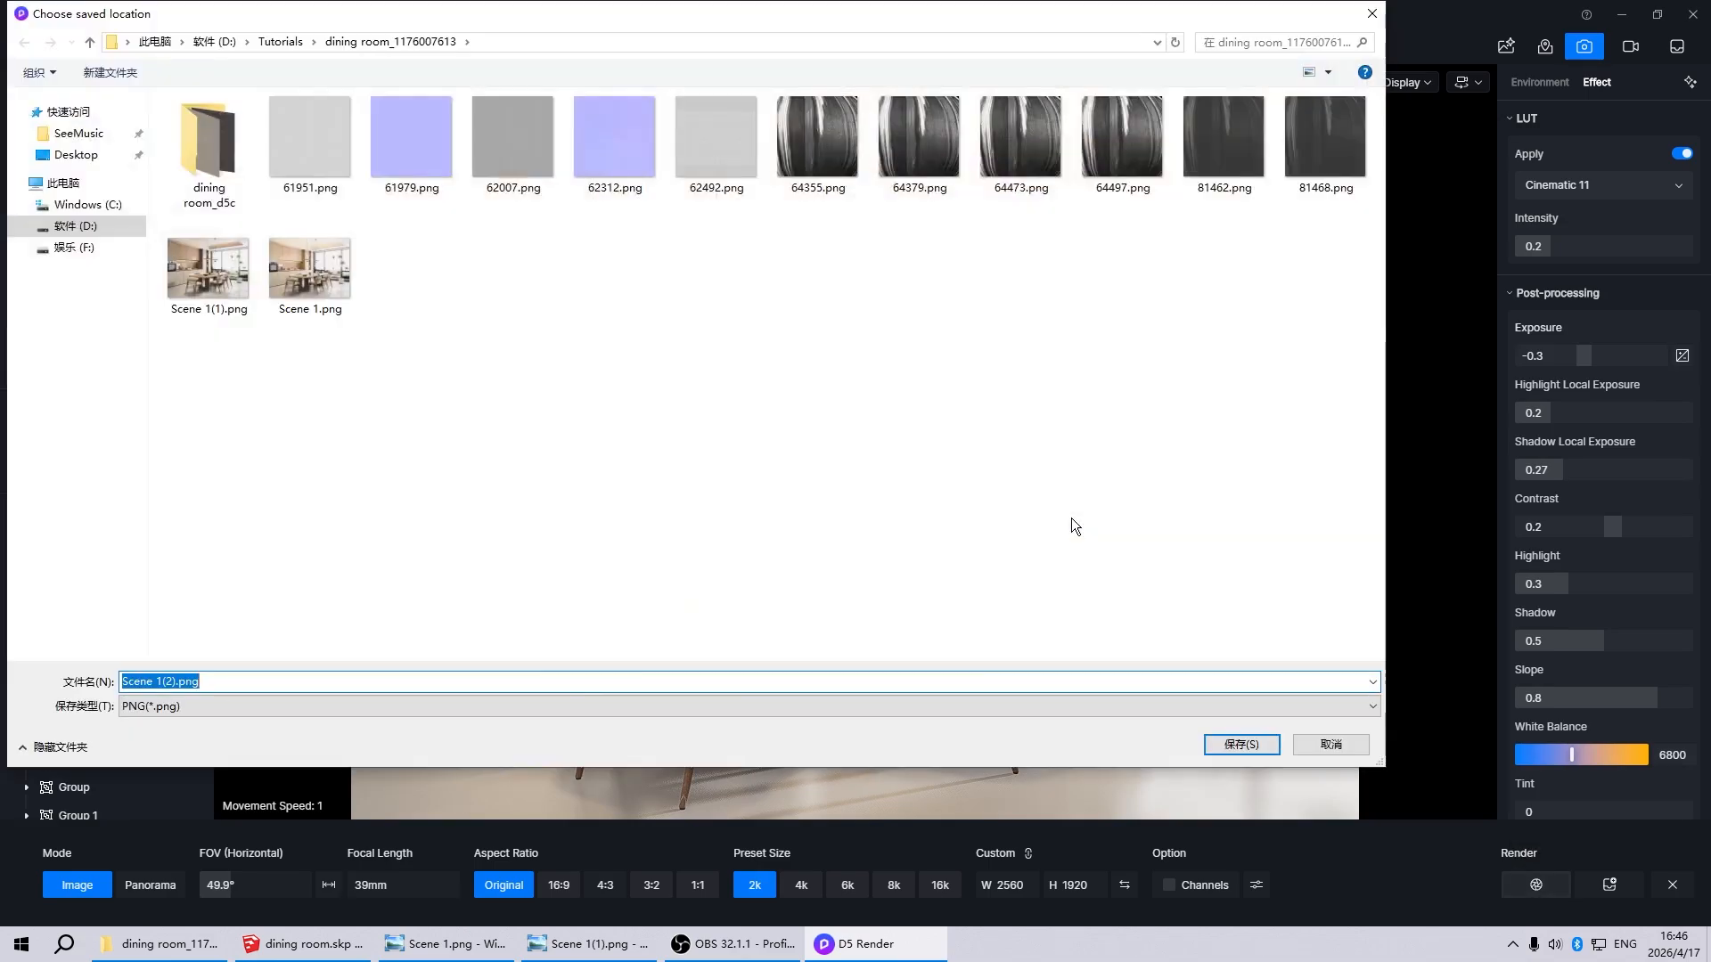
click(167, 256)
click(1241, 744)
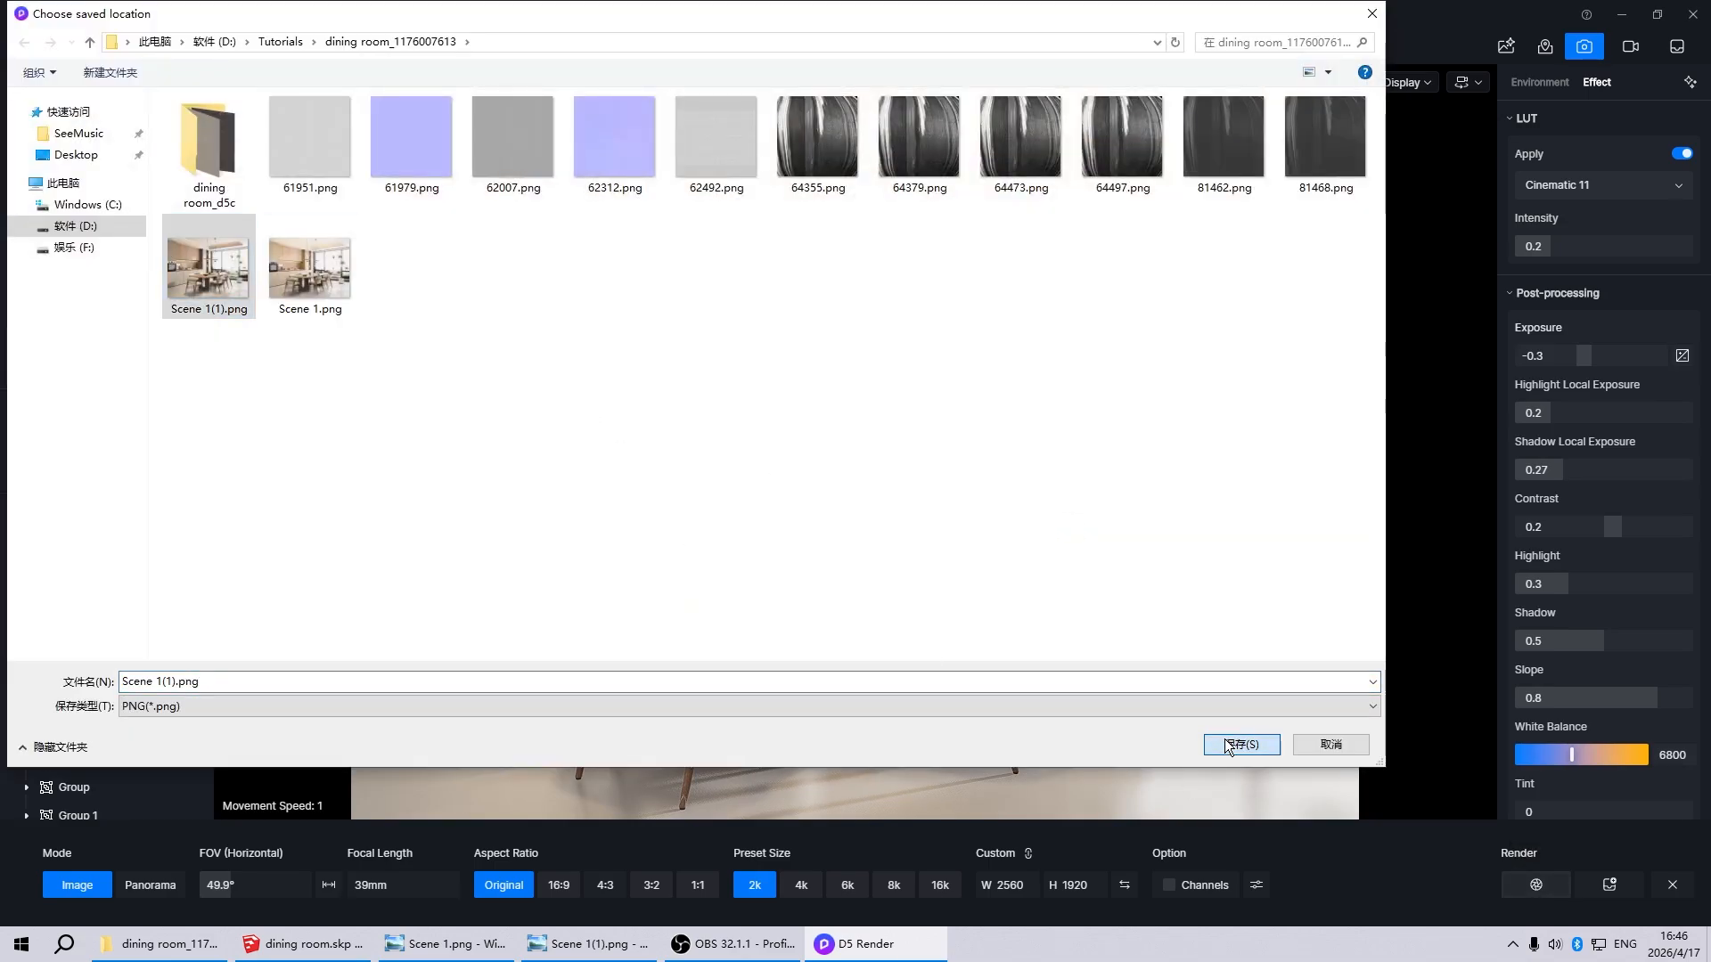
click(888, 469)
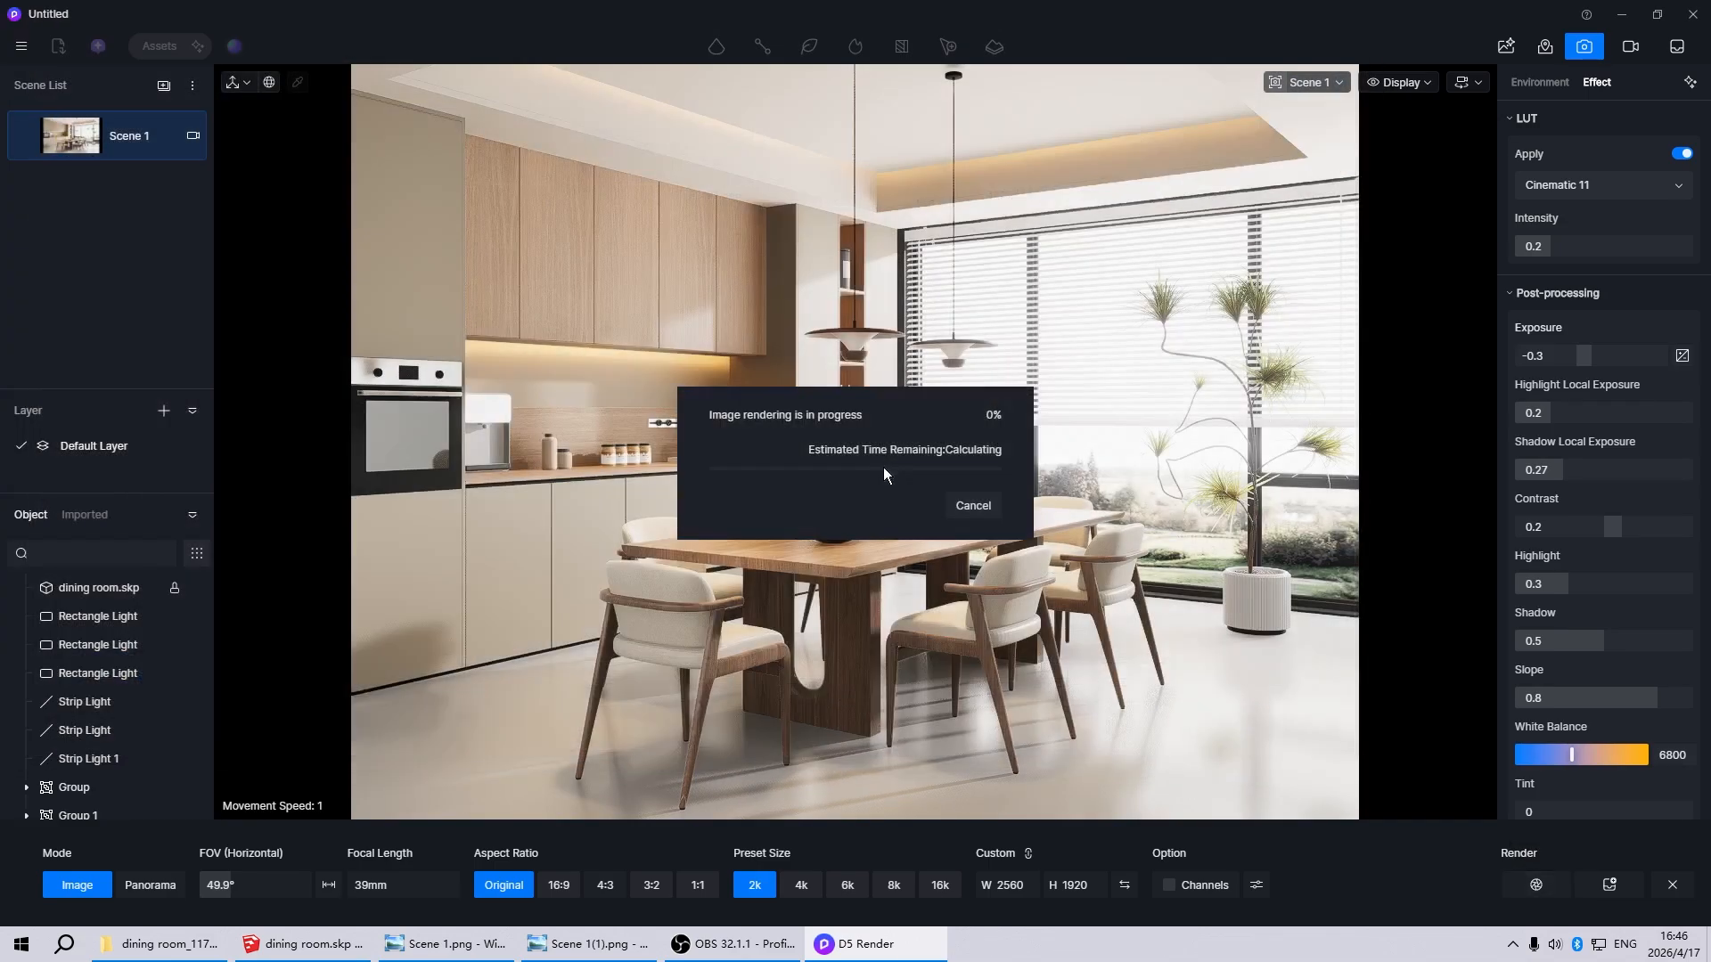
right_click(592, 942)
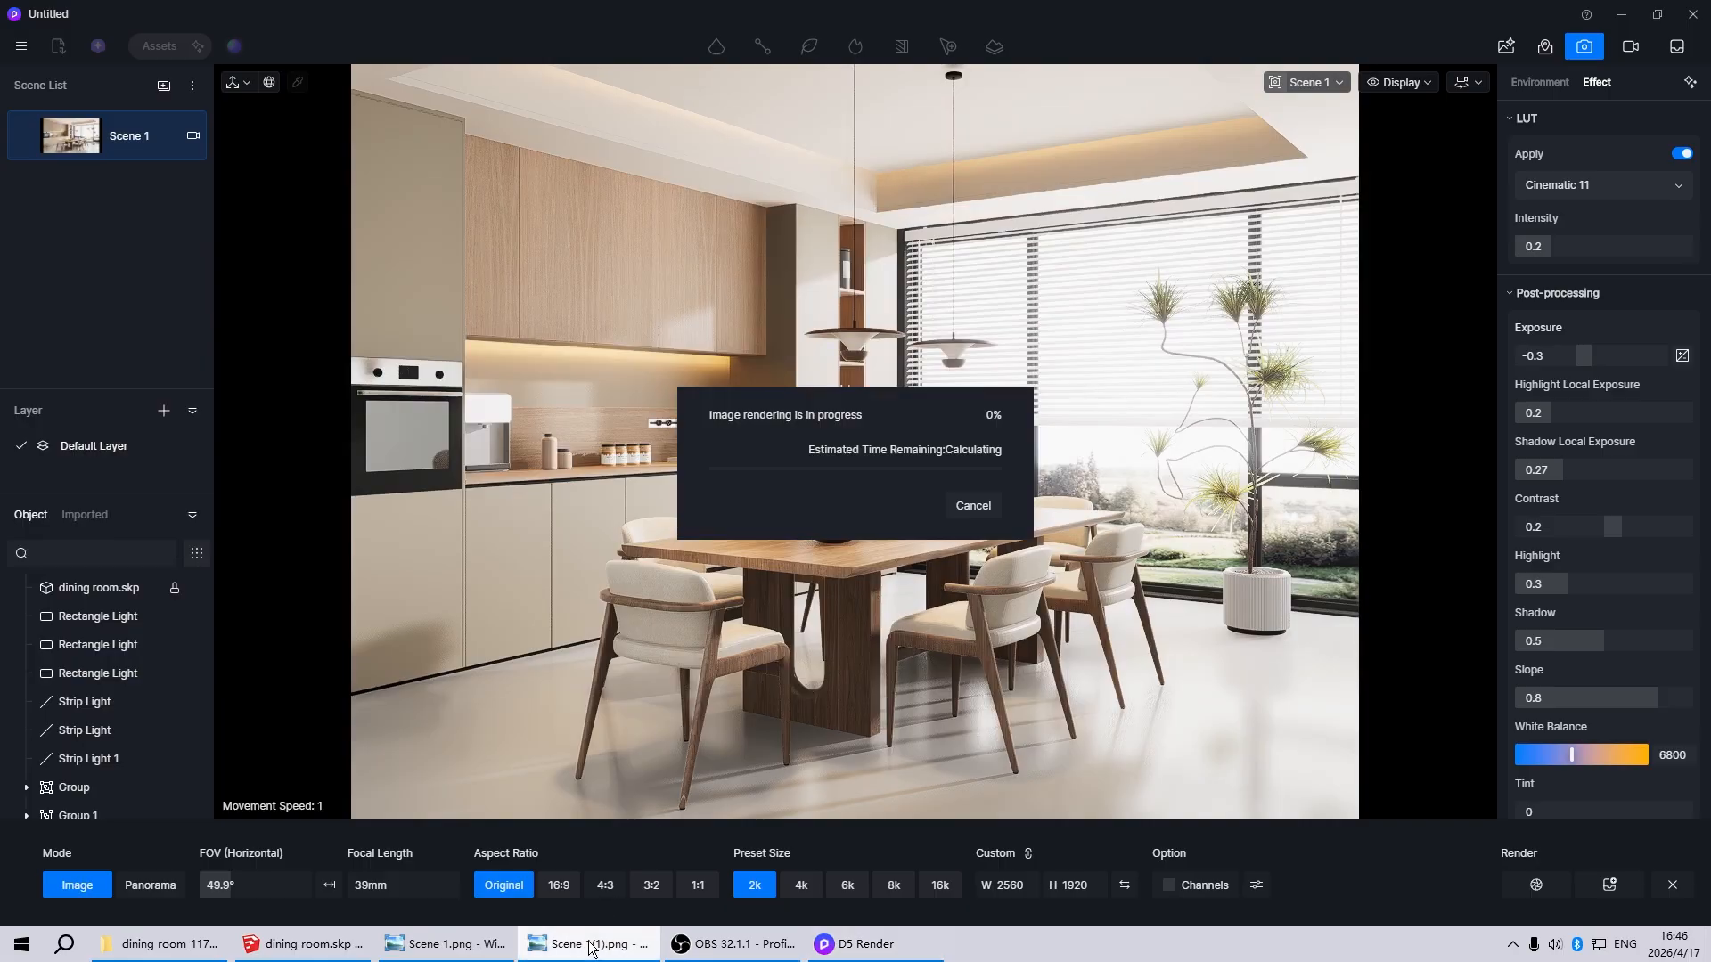
click(549, 911)
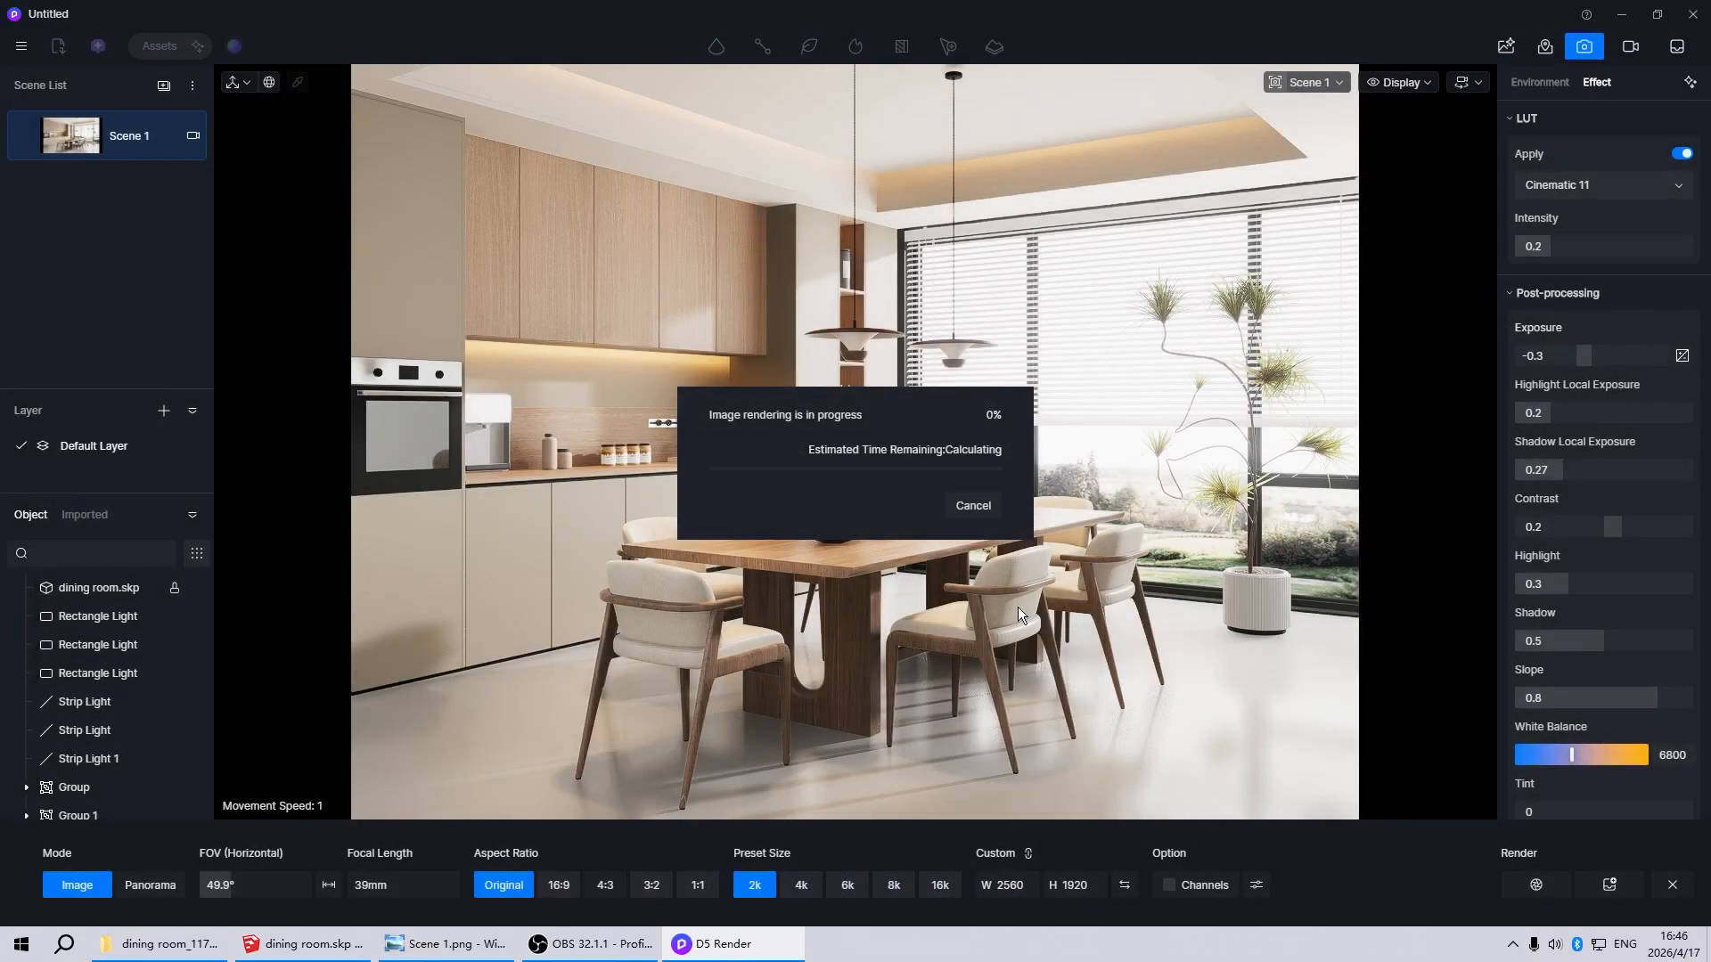